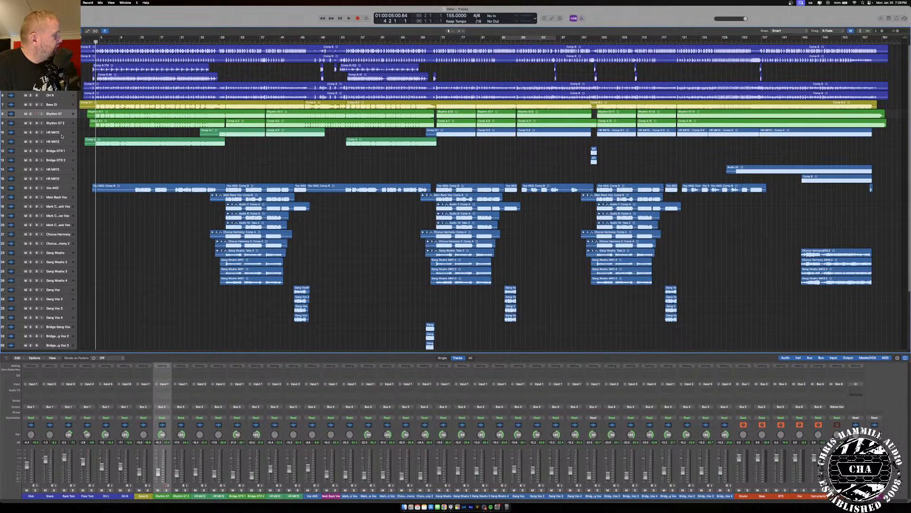
# - Mute the HR MK12 guitar on track 11 and listen to the song's intro without it
pyautogui.click(25, 141)
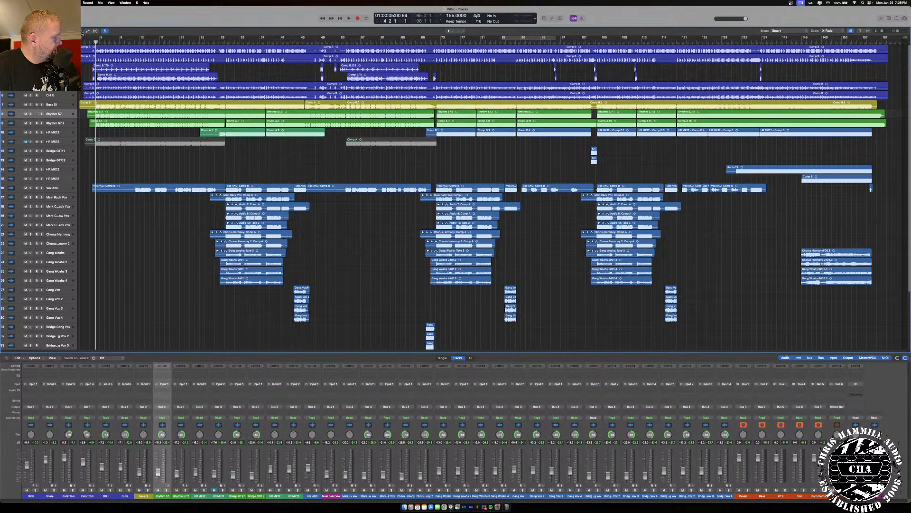
pyautogui.press('space')
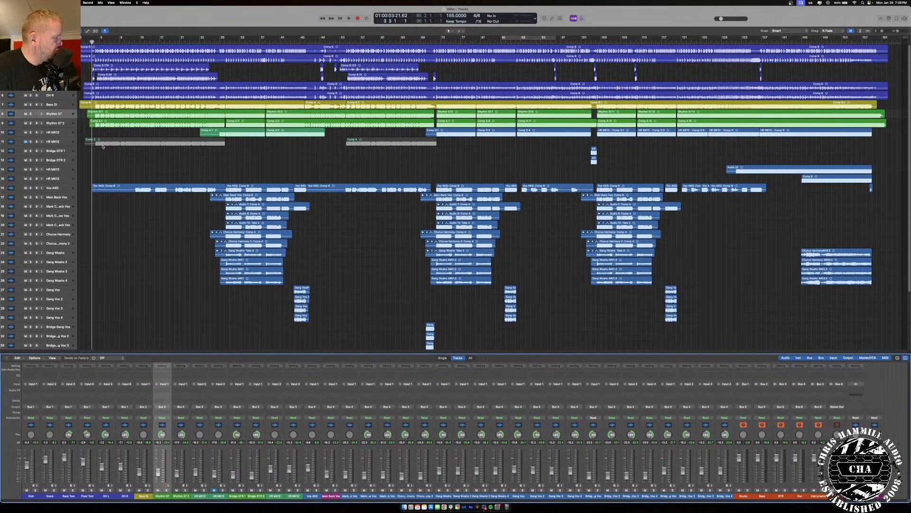
pyautogui.press('space')
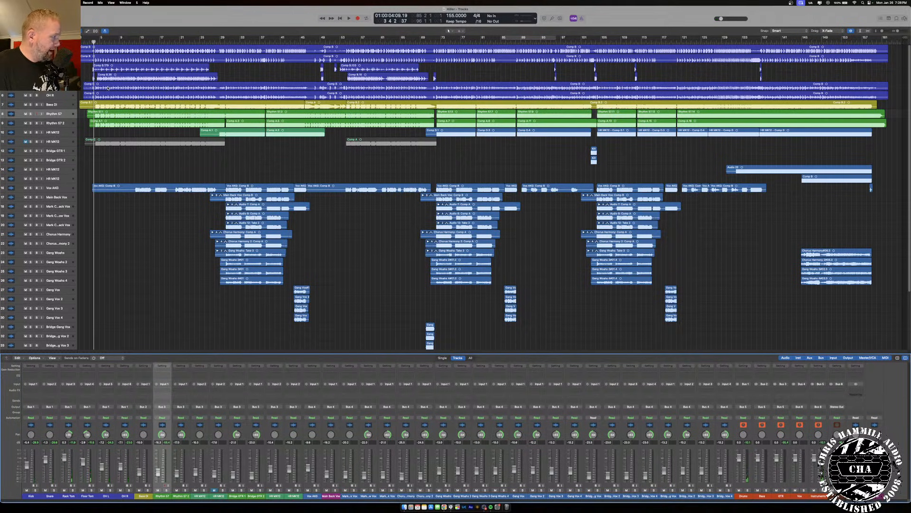
pyautogui.press('space')
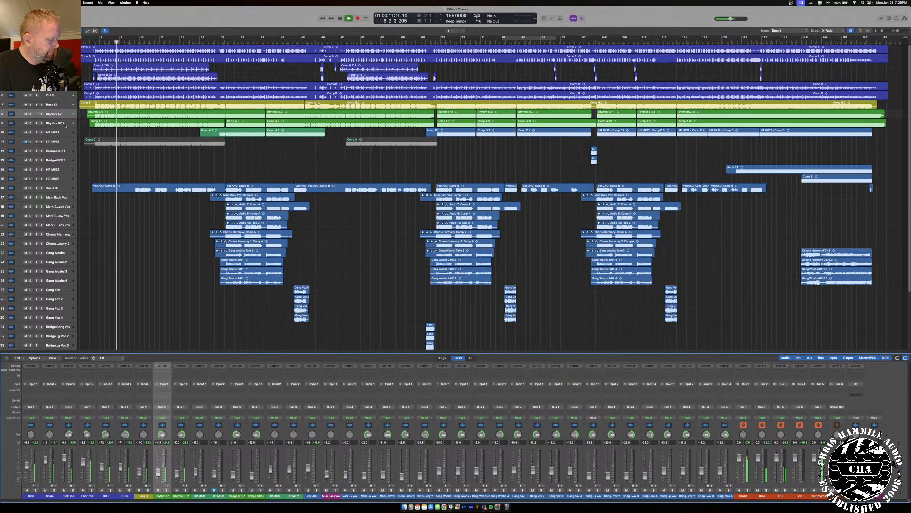
pyautogui.press('space')
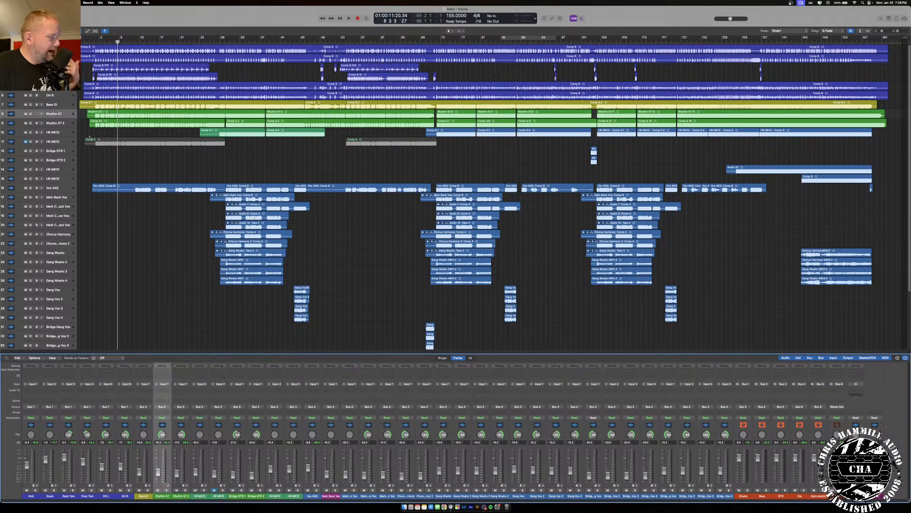
# - Unmute the HR MK12 guitar on track 11, audition it soloed from bar 4, and clear its solo
pyautogui.click(64, 140)
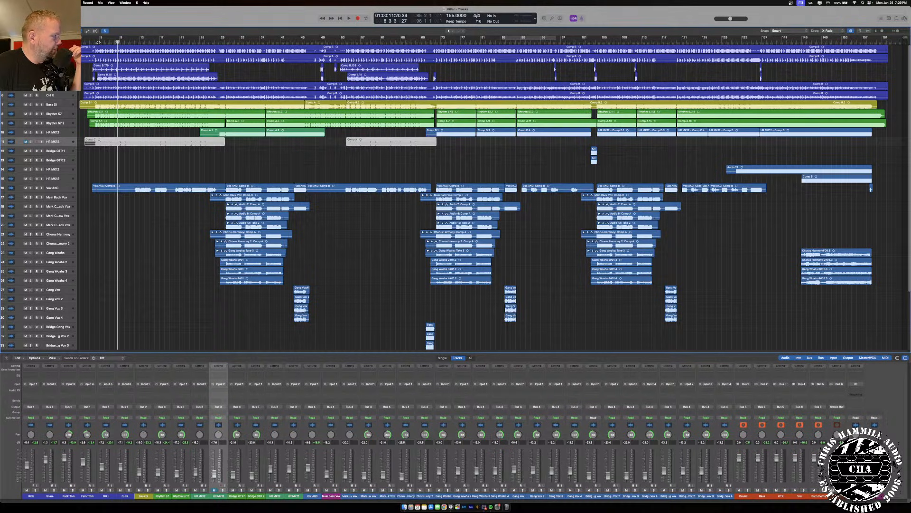
pyautogui.press('space')
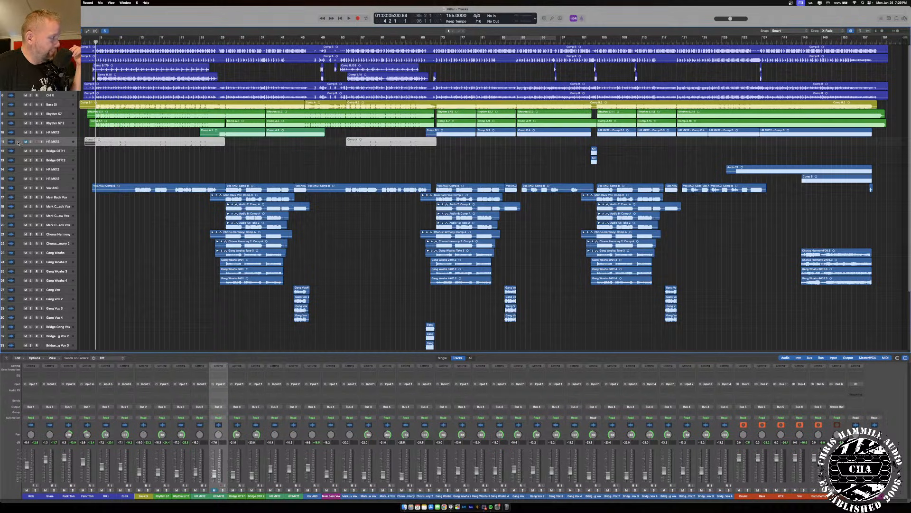
pyautogui.click(25, 142)
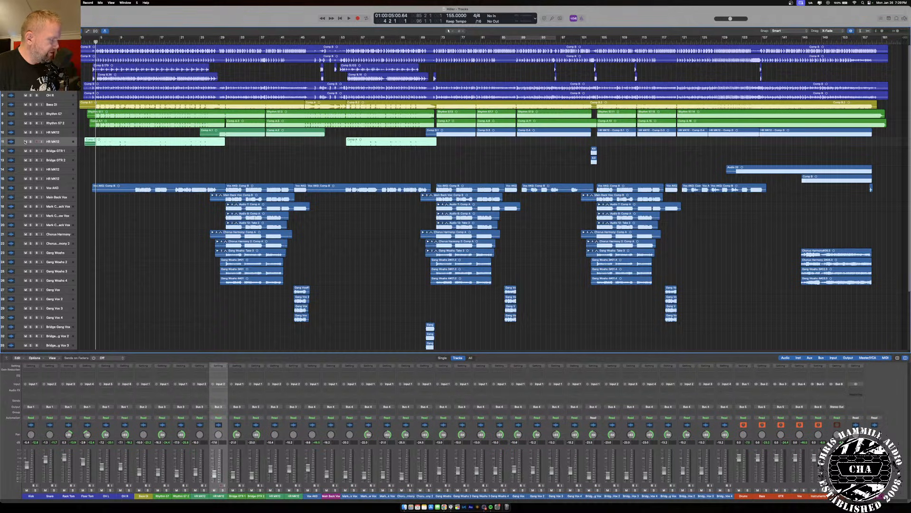
pyautogui.press('space')
pyautogui.click(31, 142)
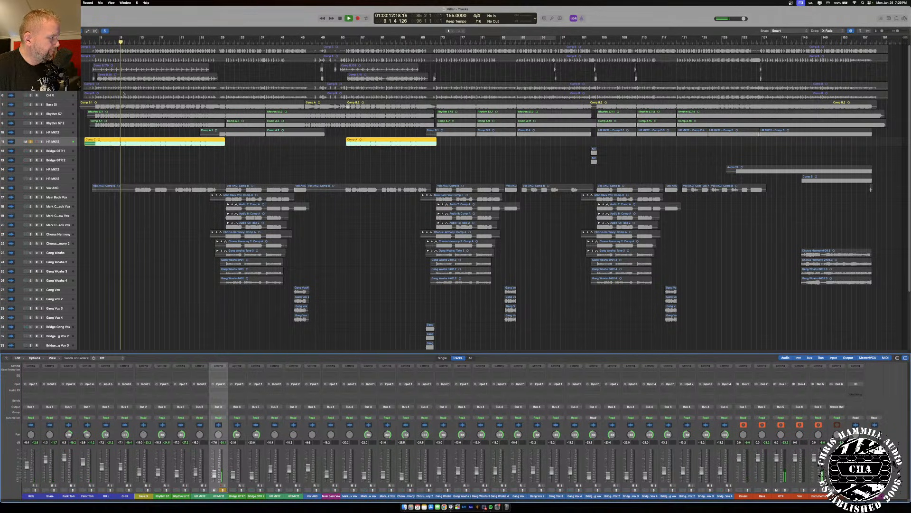
pyautogui.press('space')
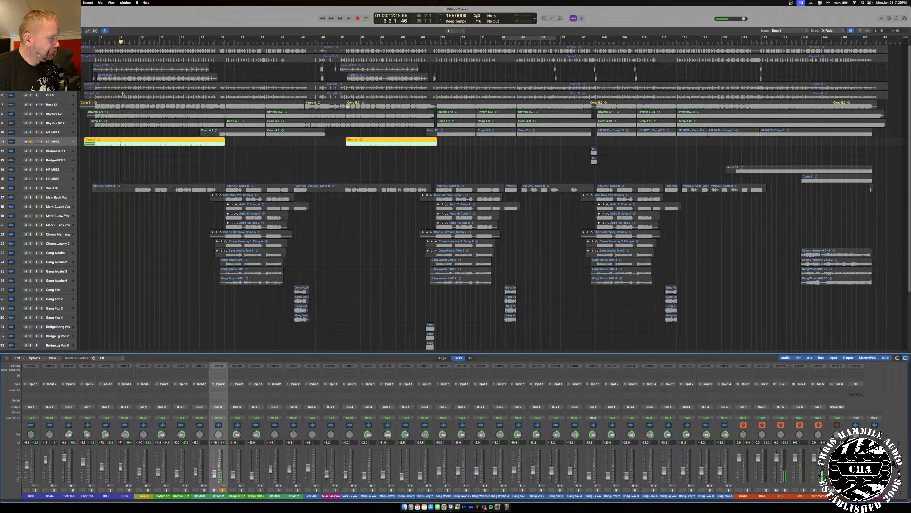
pyautogui.click(31, 141)
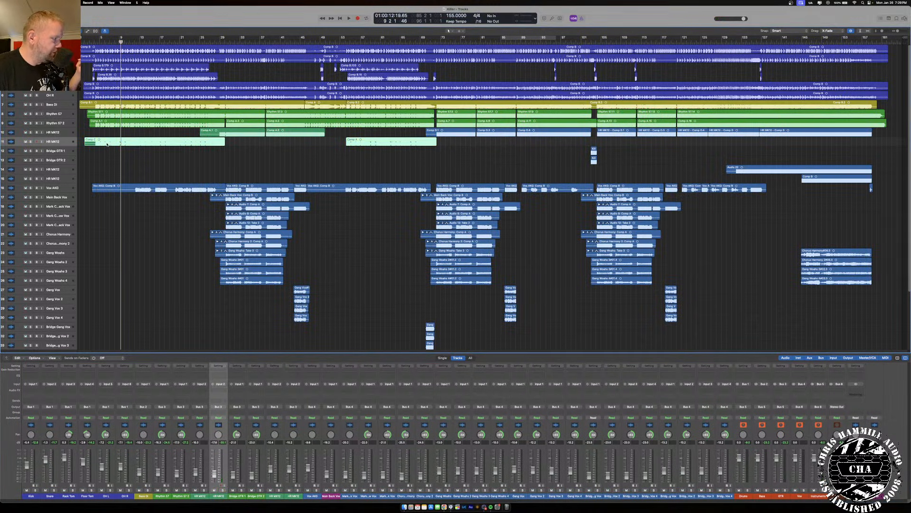
# - Audition the soloed HR MK12 guitar on track 10 from about bar 33, adding Rhythm 57 and Rhythm 57 2 to the solo
pyautogui.click(220, 41)
pyautogui.moveTo(225, 39); pyautogui.dragTo(290, 42)
pyautogui.click(260, 38)
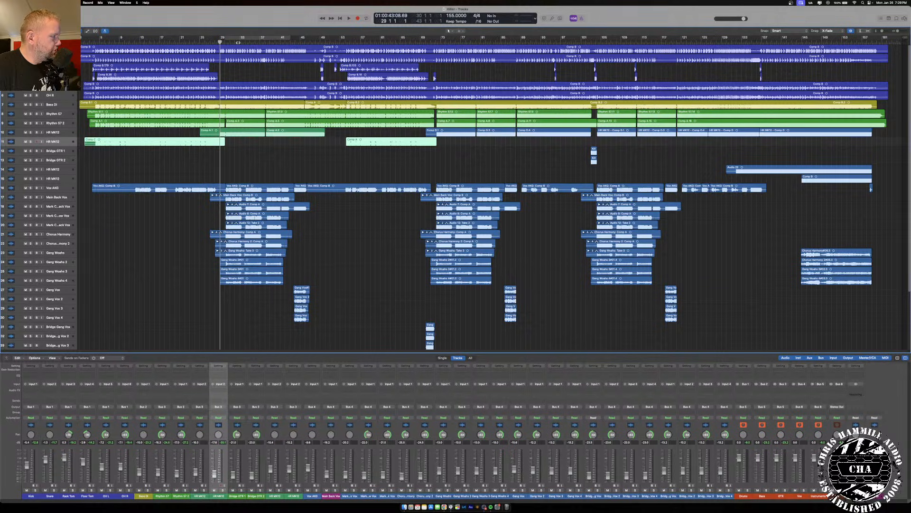
pyautogui.click(239, 41)
pyautogui.click(28, 132)
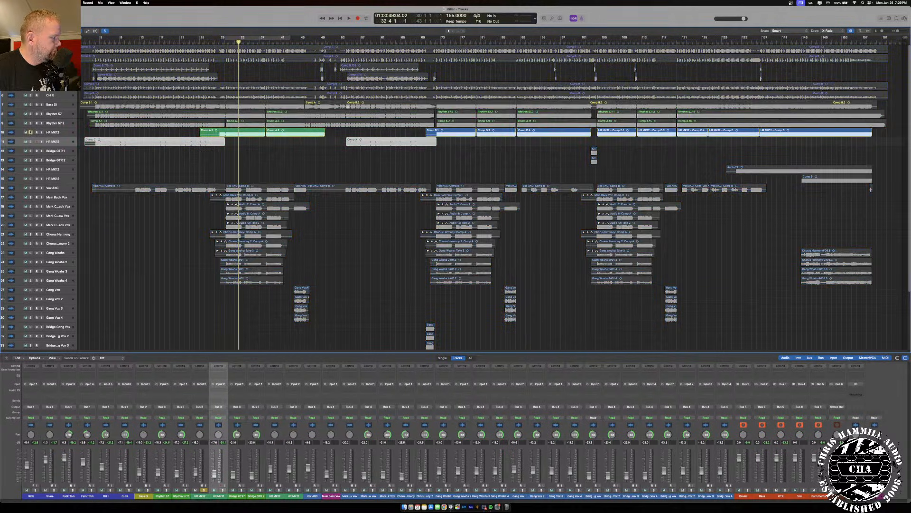
pyautogui.press('space')
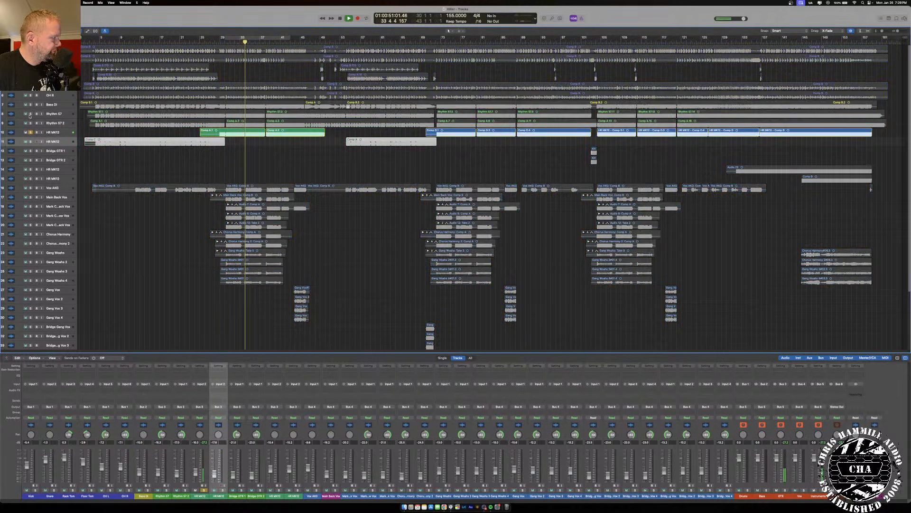
pyautogui.click(30, 114)
pyautogui.click(31, 123)
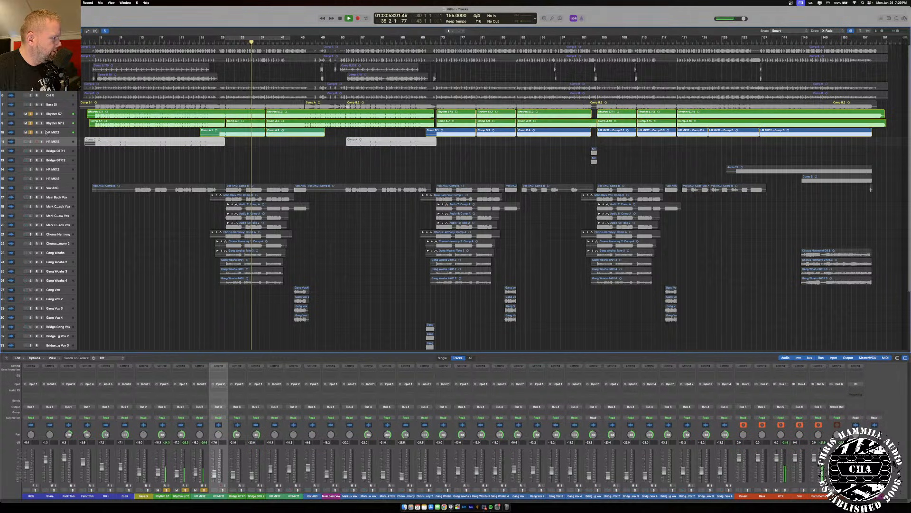
pyautogui.press('space')
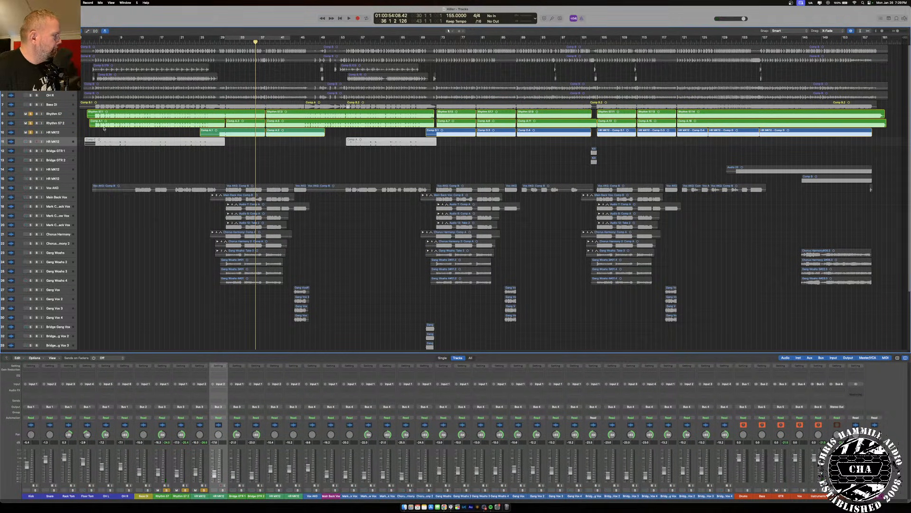
# - Clear the solo on both Rhythm 57 tracks and the HR MK12 track 10, and select track 10
pyautogui.click(30, 114)
pyautogui.click(30, 123)
pyautogui.click(30, 132)
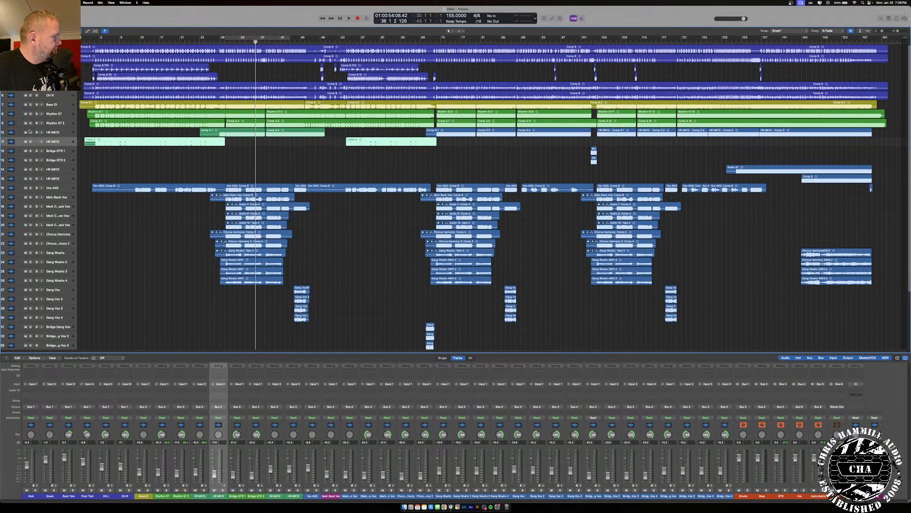
pyautogui.click(59, 132)
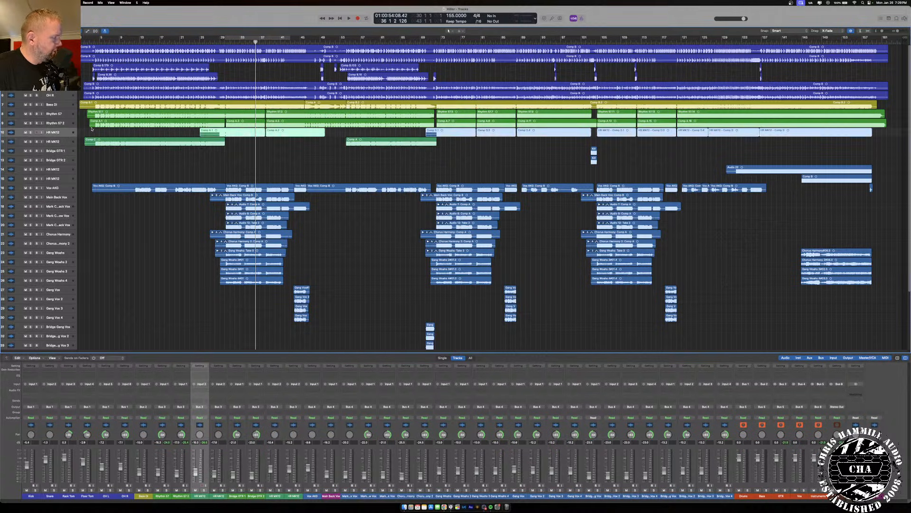
# - Solo the Rhythm 57 and Rhythm 57 2 tracks with the playhead at bar 33, and clear both solos
pyautogui.click(30, 114)
pyautogui.click(30, 123)
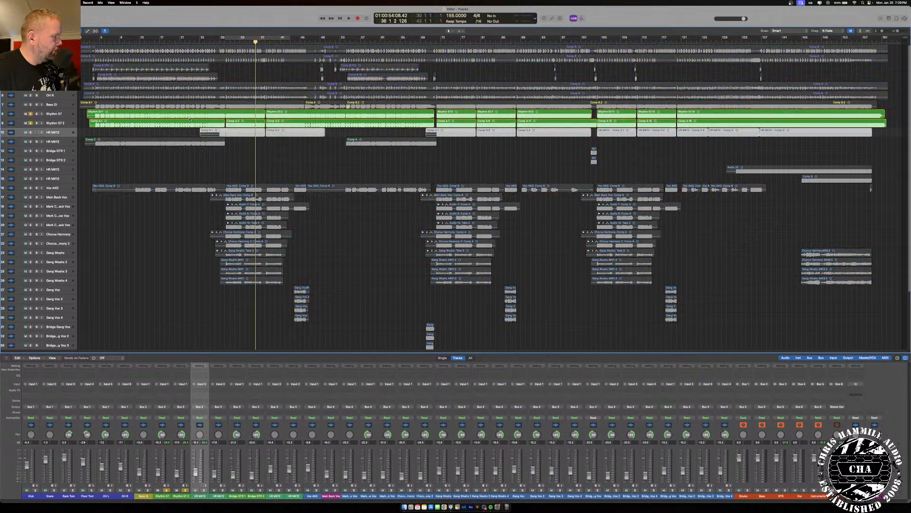
pyautogui.click(239, 42)
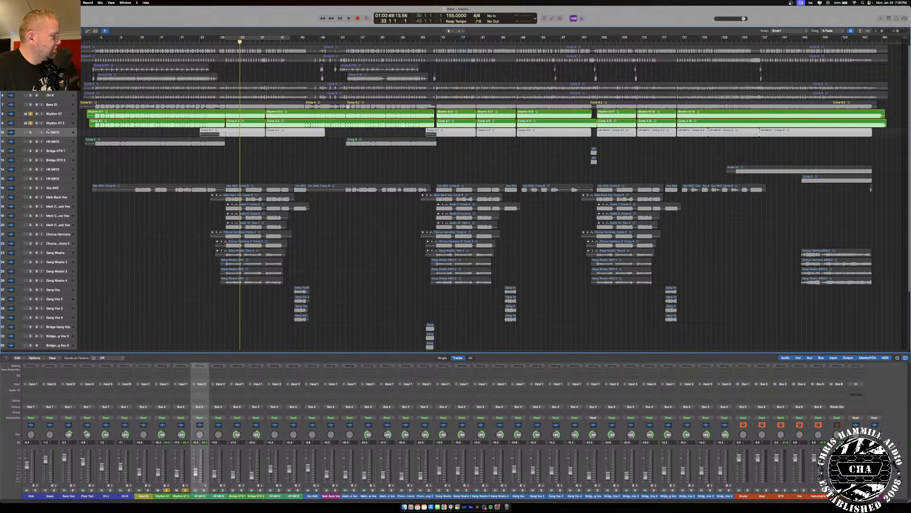
pyautogui.click(31, 114)
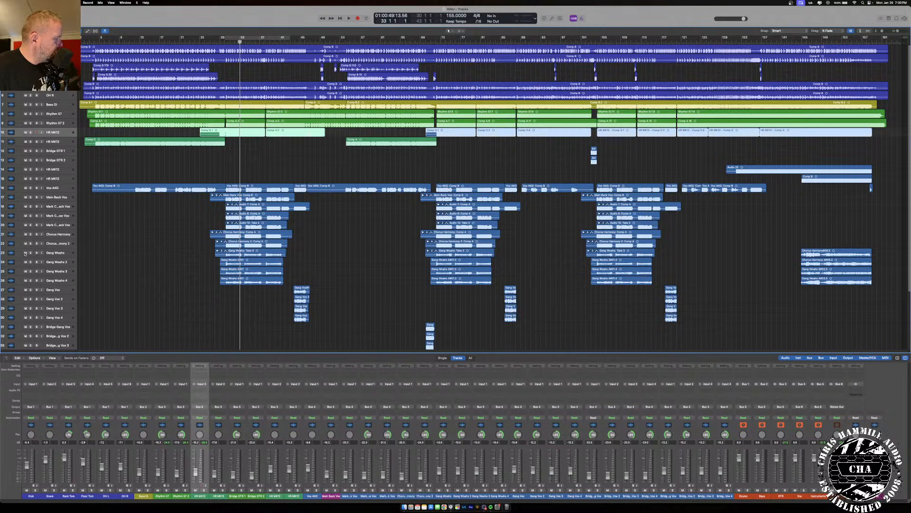
# - Listen to the first chorus with the four Gang Woahs tracks and Gang Vox muted, also muting both Chorus Harmony tracks during playback
pyautogui.moveTo(25, 253); pyautogui.dragTo(26, 288)
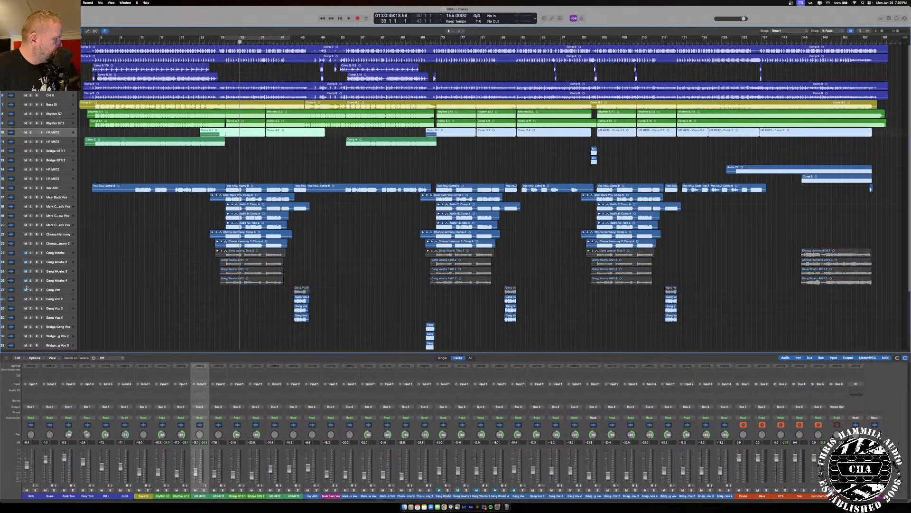
pyautogui.click(227, 41)
pyautogui.press('space')
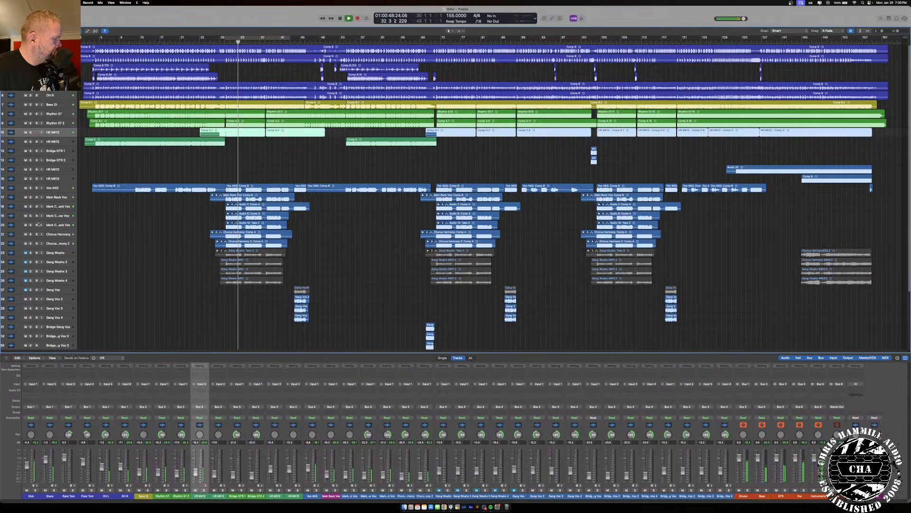
pyautogui.moveTo(25, 234); pyautogui.dragTo(25, 243)
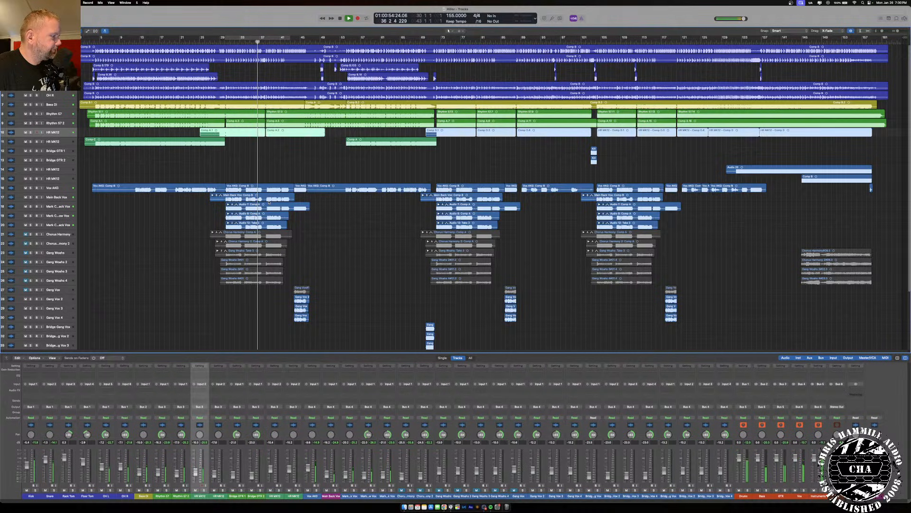
pyautogui.press('space')
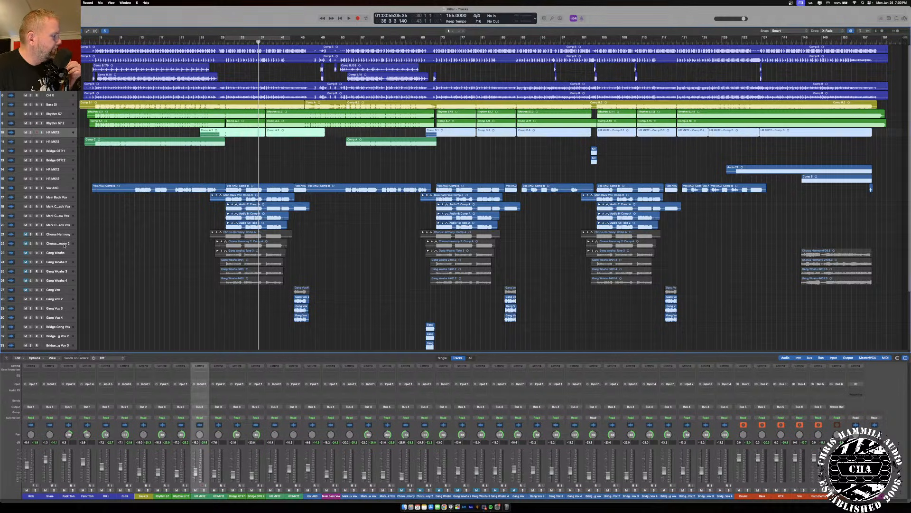
# - Audition the two Chorus Harmony tracks soloed in the first chorus, and clear their solos and the vocal mutes
pyautogui.moveTo(25, 234); pyautogui.dragTo(31, 245)
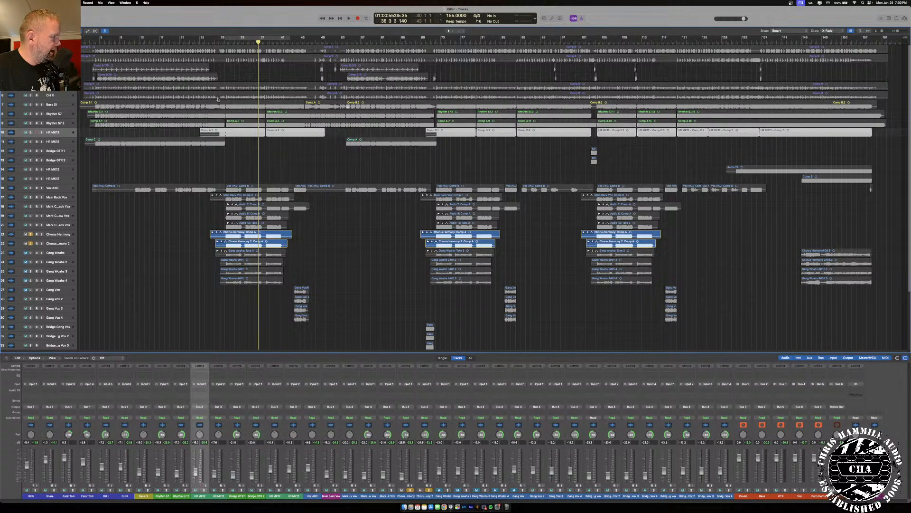
pyautogui.click(247, 51)
pyautogui.press('space')
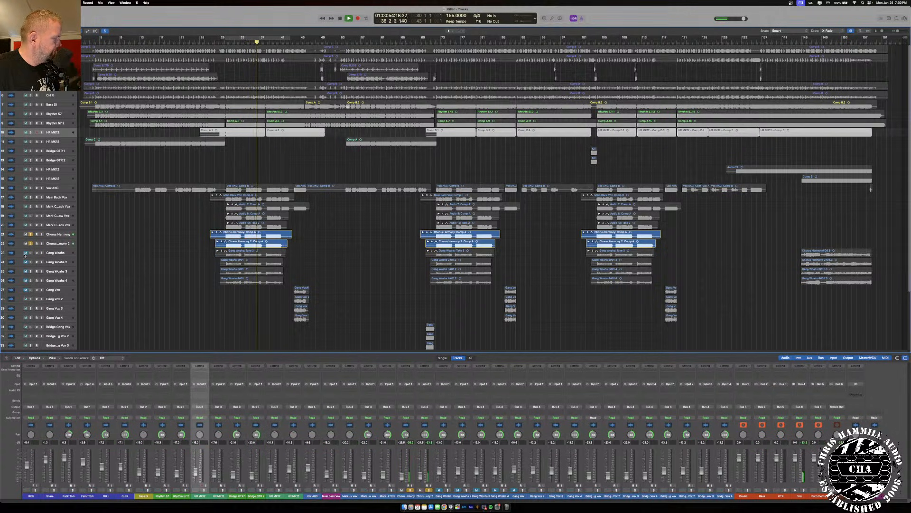
pyautogui.press('space')
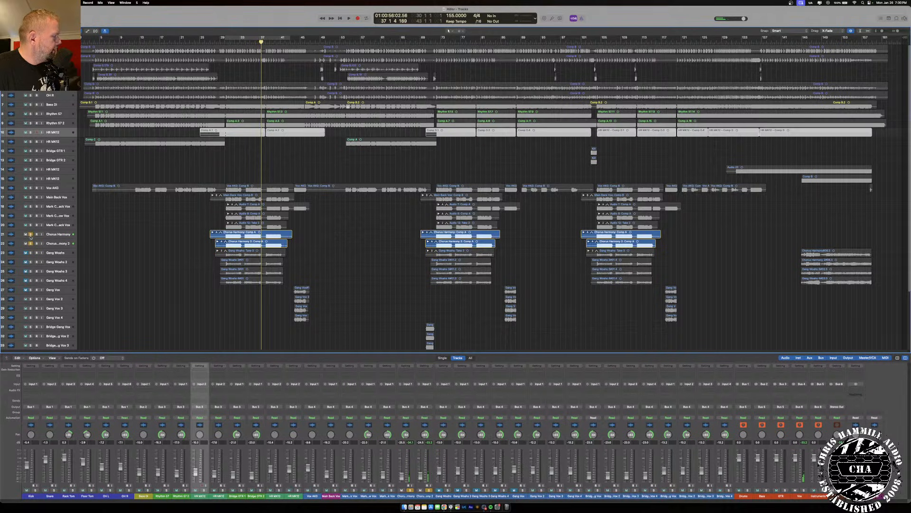
pyautogui.click(30, 234)
pyautogui.click(30, 243)
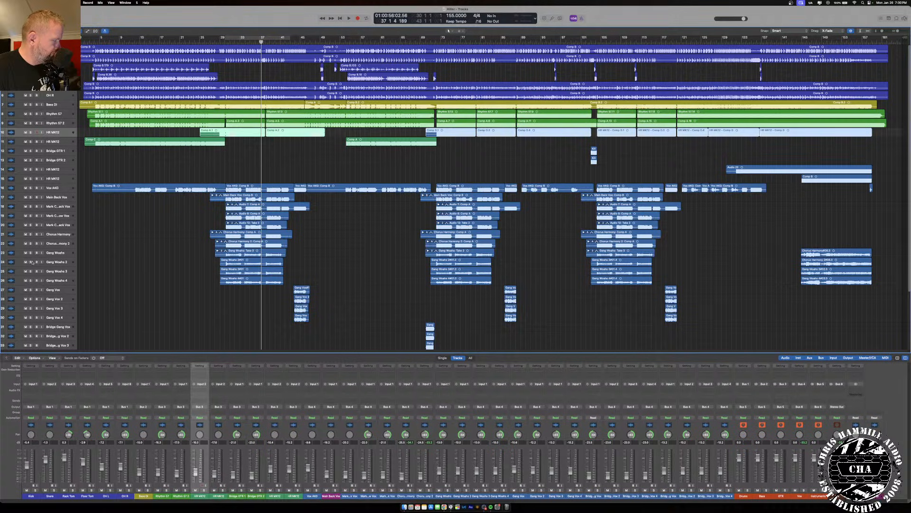
# - Solo the four Gang Woahs tracks and Gang Vox, and audition them in the first chorus from bar 33
pyautogui.moveTo(30, 262); pyautogui.dragTo(32, 291)
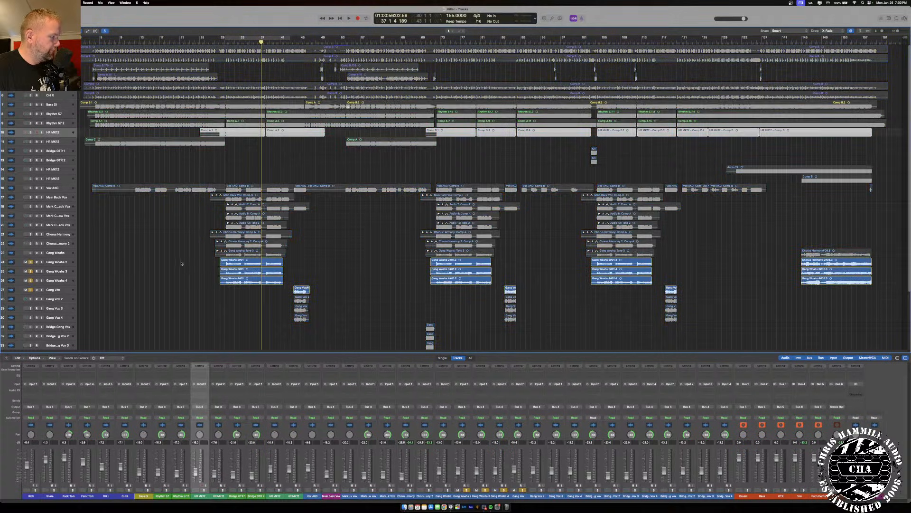
pyautogui.click(30, 252)
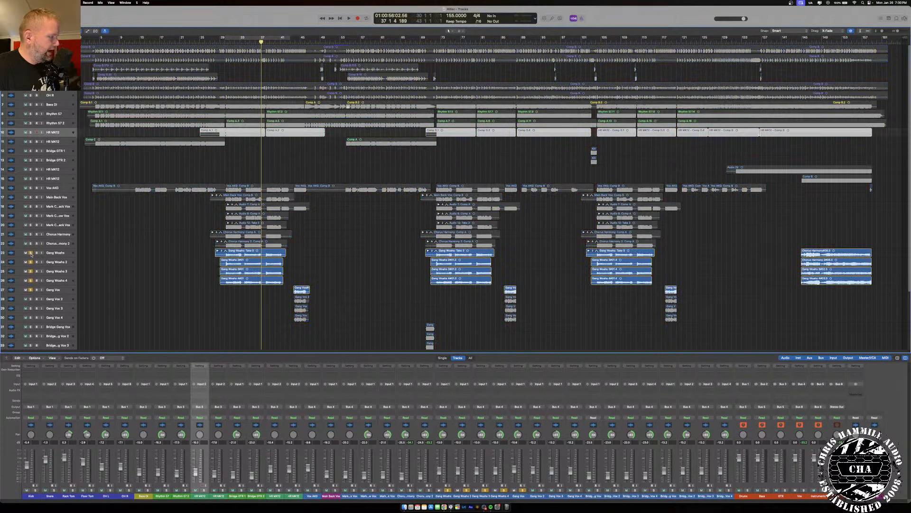
pyautogui.click(243, 44)
pyautogui.press('space')
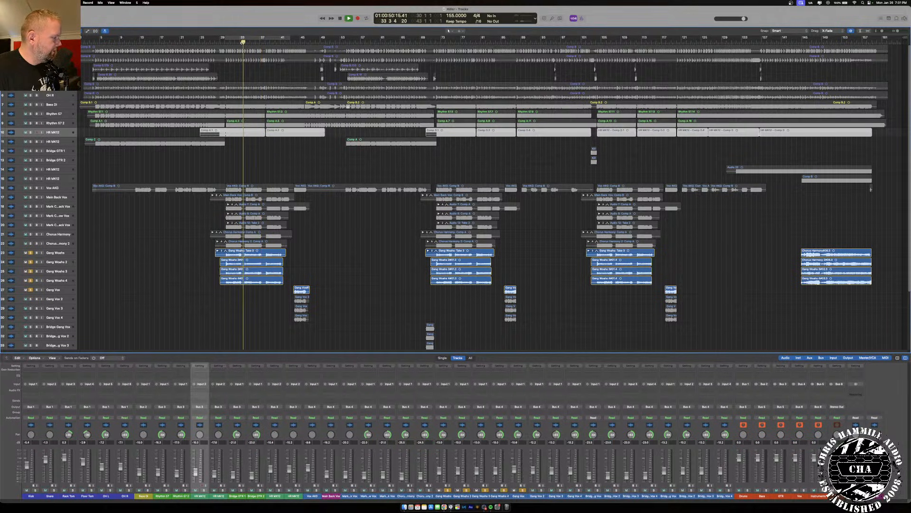
pyautogui.press('space')
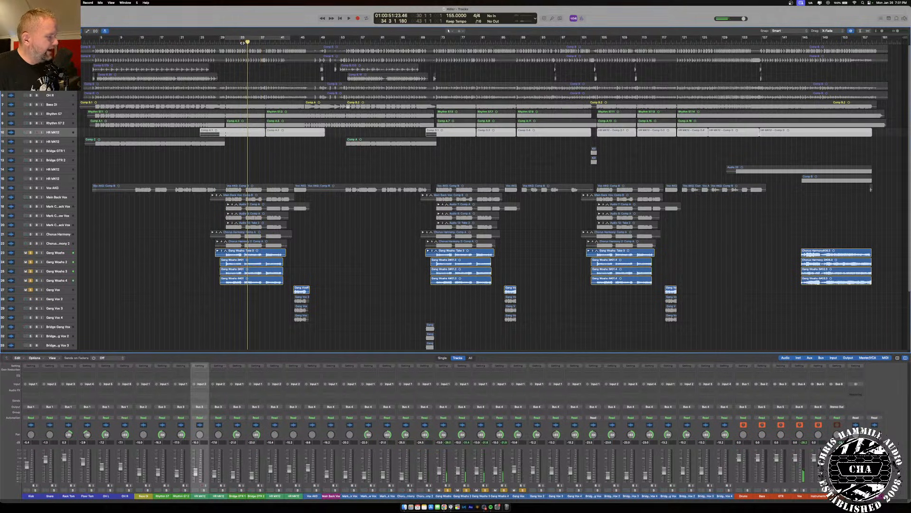
pyautogui.click(242, 43)
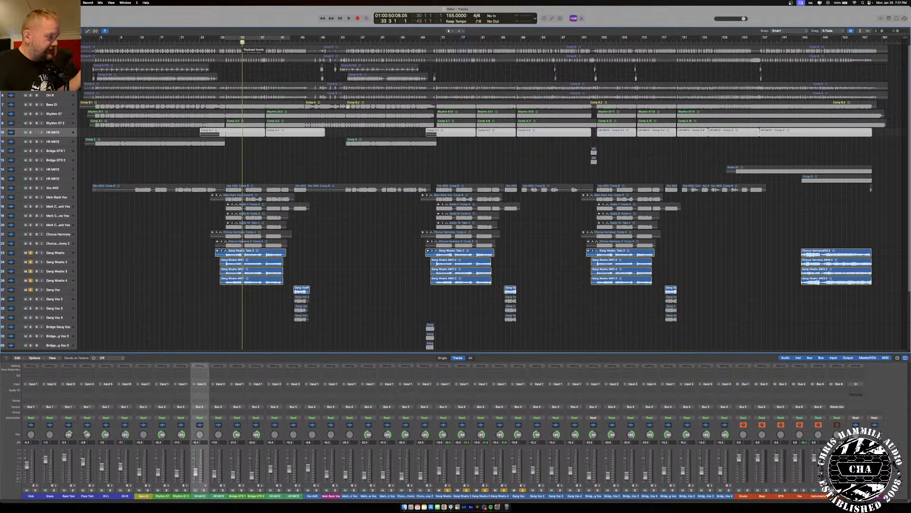
pyautogui.press('space')
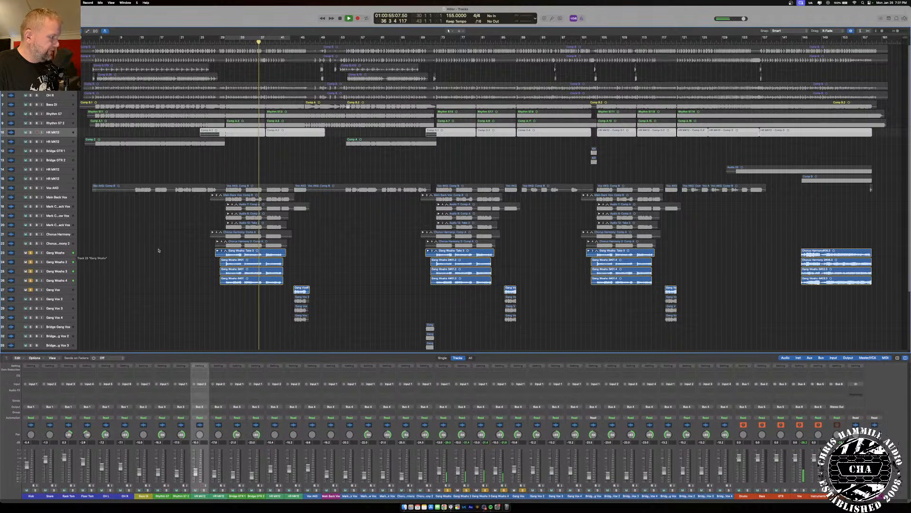
# - Stop playback, clear the Gang Woahs and Gang Vox solos, and mute both Chorus Harmony tracks and the four Gang Woahs tracks
pyautogui.press('space')
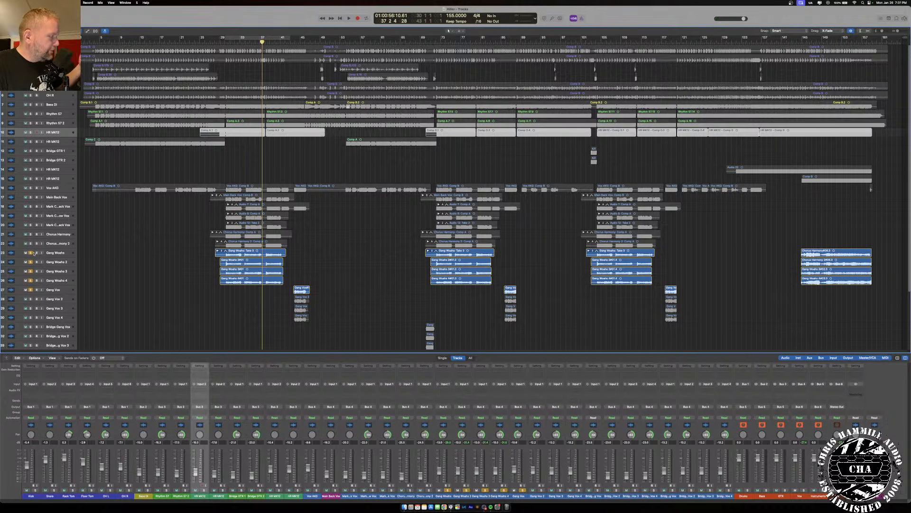
pyautogui.moveTo(34, 253); pyautogui.dragTo(32, 300)
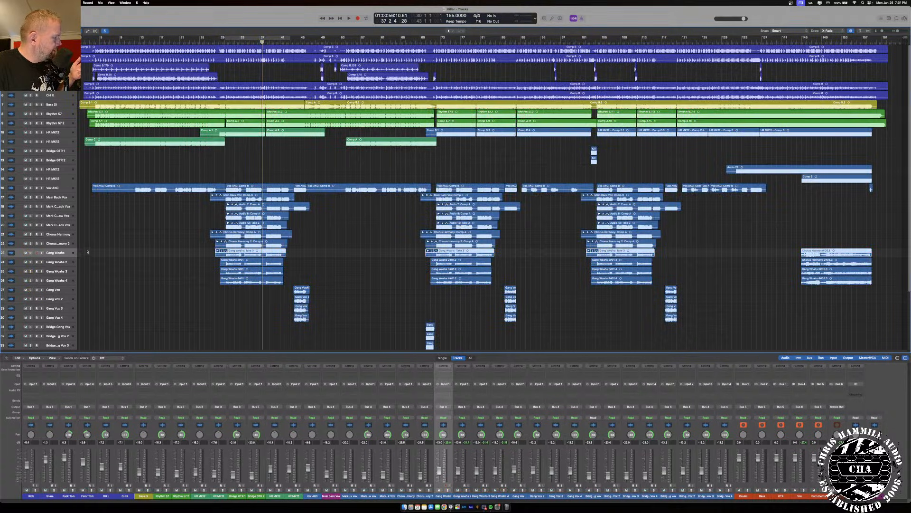
pyautogui.moveTo(26, 236); pyautogui.dragTo(28, 277)
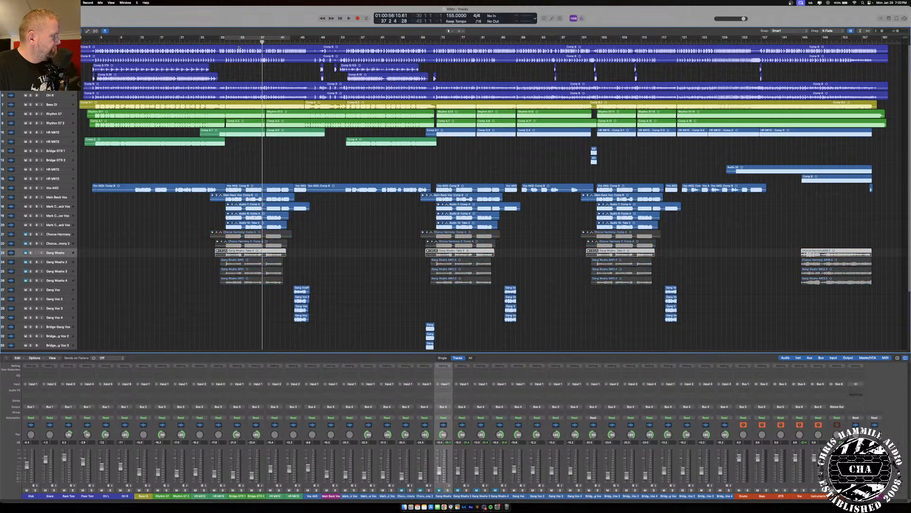
# - Listen to the cycled first chorus with the Chorus Harmony and Gang Woahs tracks muted, and again with them unmuted
pyautogui.click(231, 39)
pyautogui.press('space')
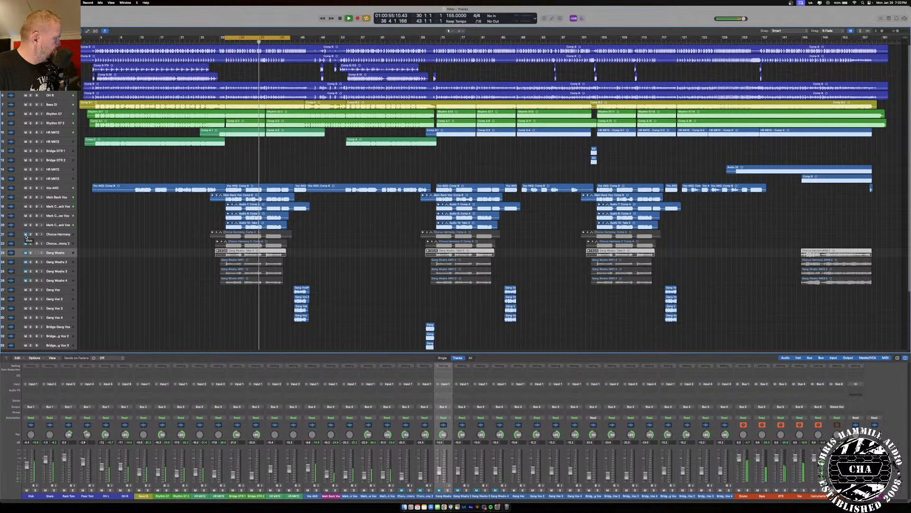
pyautogui.press('space')
pyautogui.moveTo(26, 235); pyautogui.dragTo(26, 282)
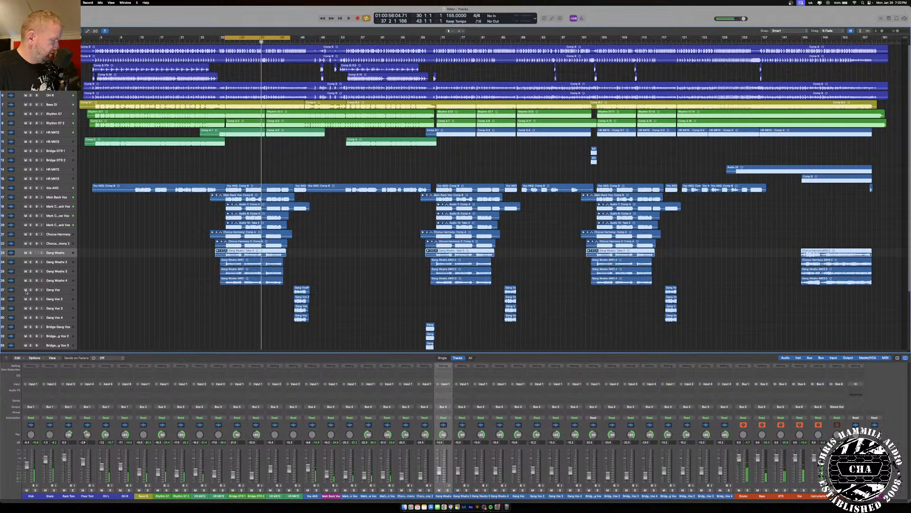
pyautogui.press('space')
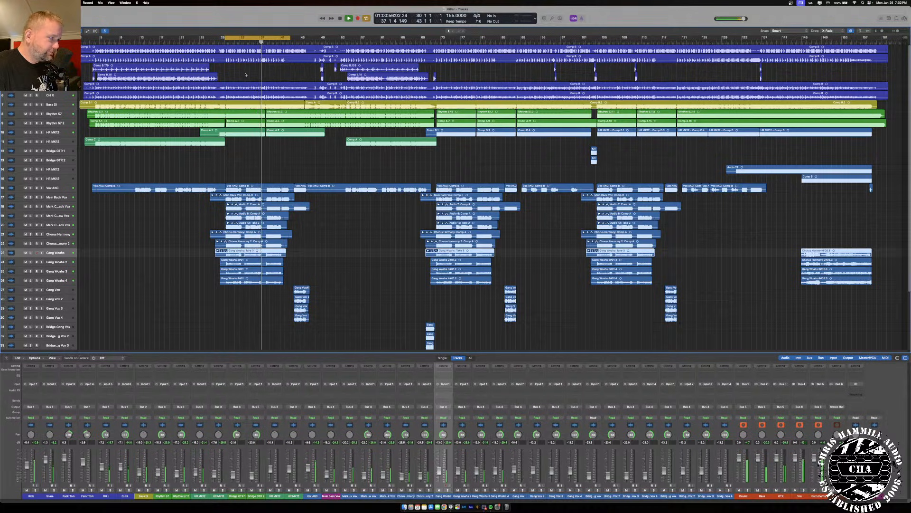
pyautogui.press('space')
pyautogui.click(266, 38)
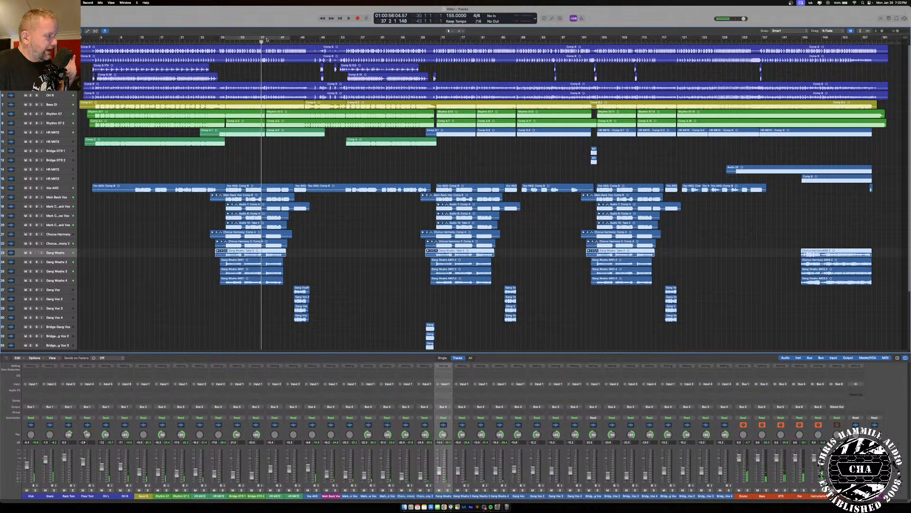
# - Listen from bar 44 with the four Gang Vox tracks and the first Bridge Gang Vox track muted, and clear the mutes
pyautogui.click(265, 38)
pyautogui.click(282, 37)
pyautogui.click(297, 42)
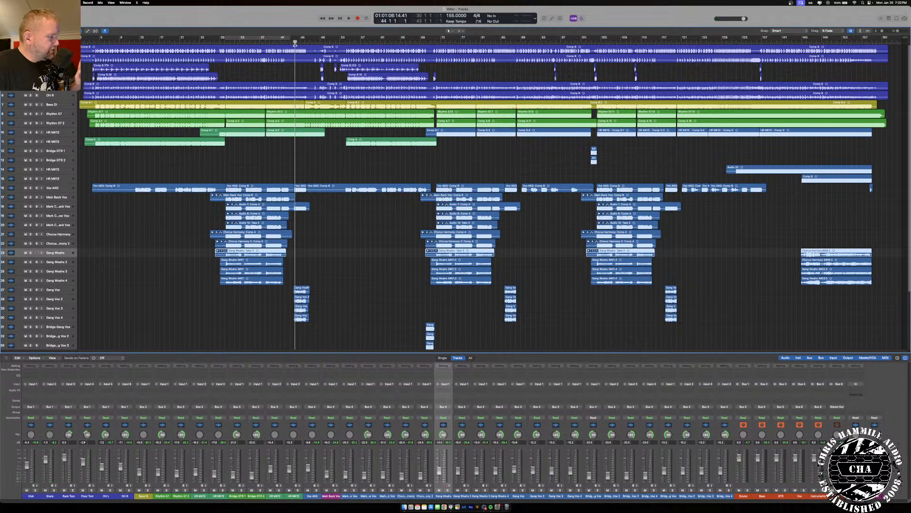
pyautogui.moveTo(26, 290); pyautogui.dragTo(29, 327)
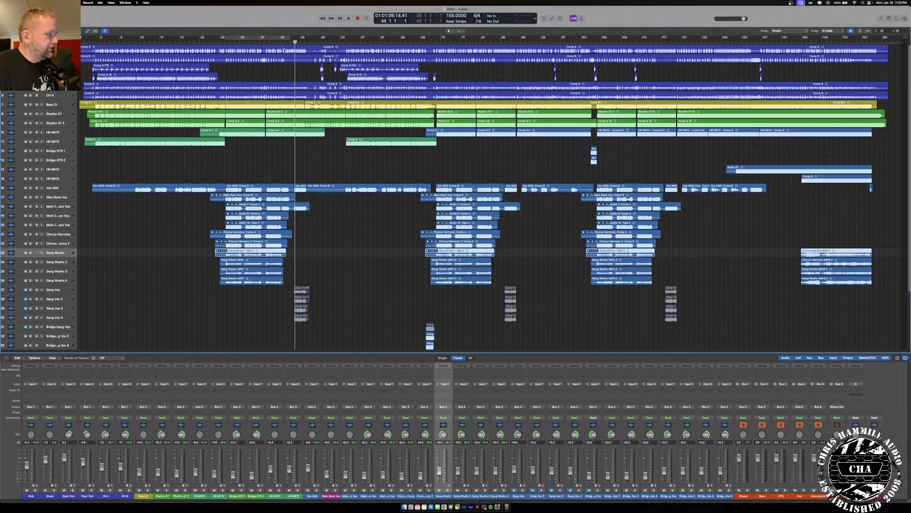
pyautogui.press('space')
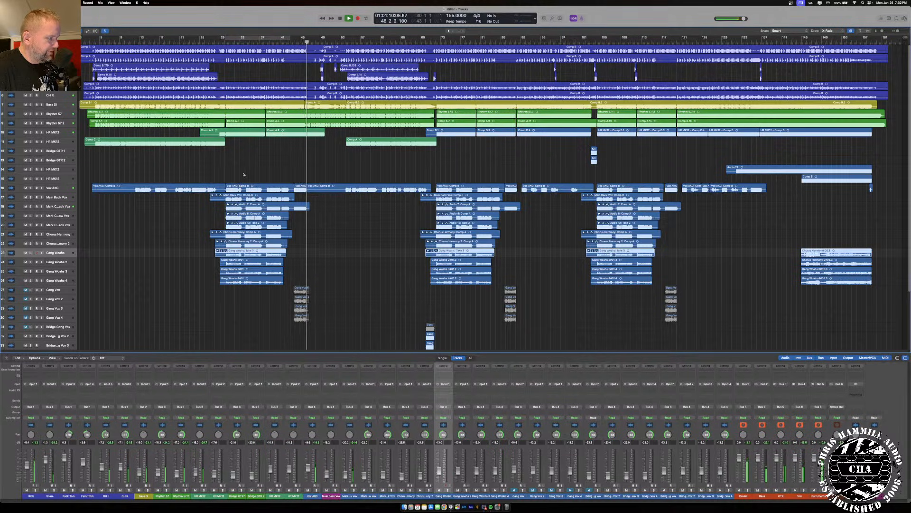
pyautogui.press('space')
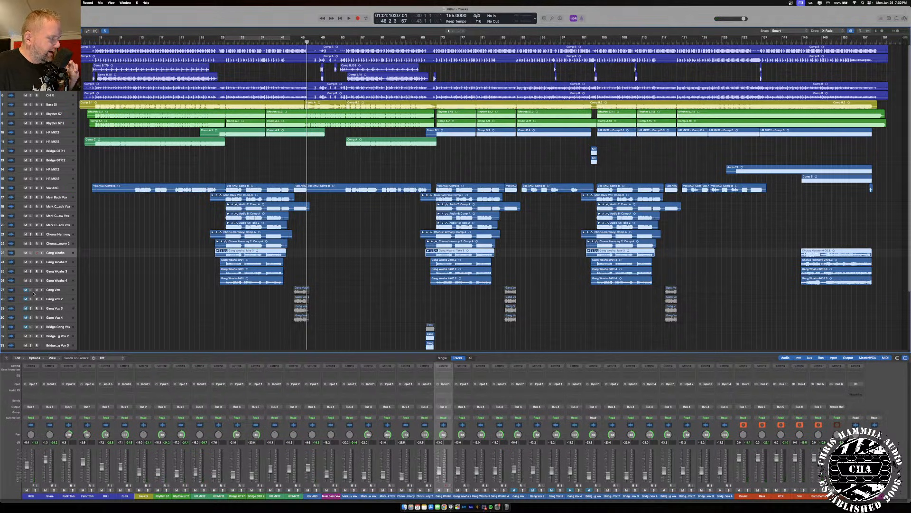
pyautogui.moveTo(26, 289); pyautogui.dragTo(26, 327)
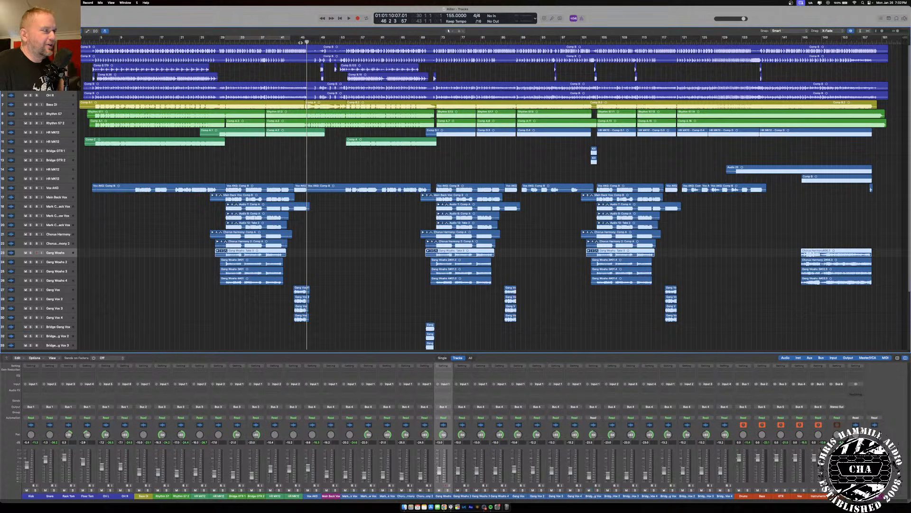
# - Solo the four Gang Vox tracks and the first Bridge Gang Vox track, audition them from bar 43, and clear the solos
pyautogui.click(300, 42)
pyautogui.click(295, 42)
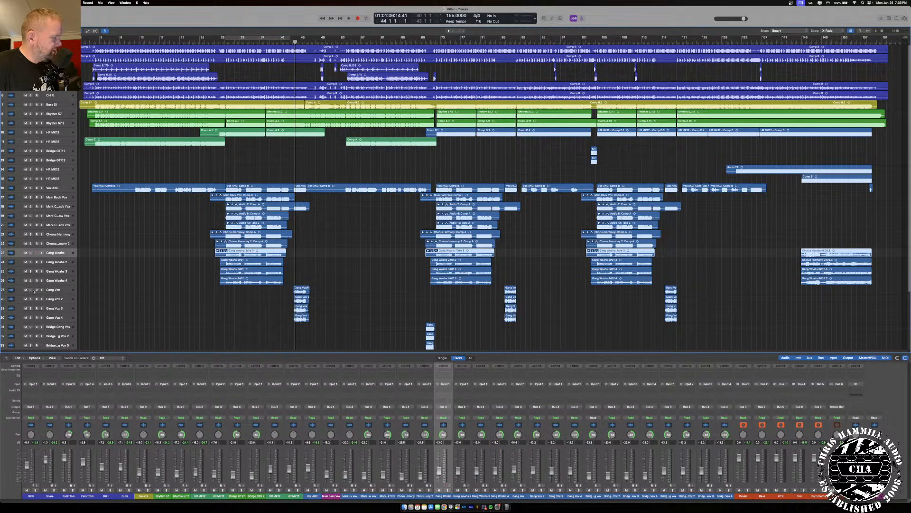
pyautogui.moveTo(30, 290); pyautogui.dragTo(30, 317)
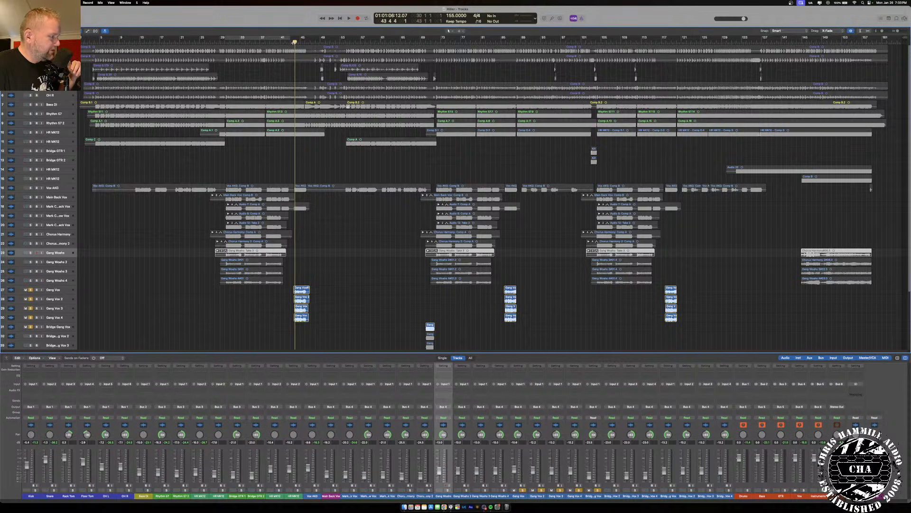
pyautogui.click(292, 42)
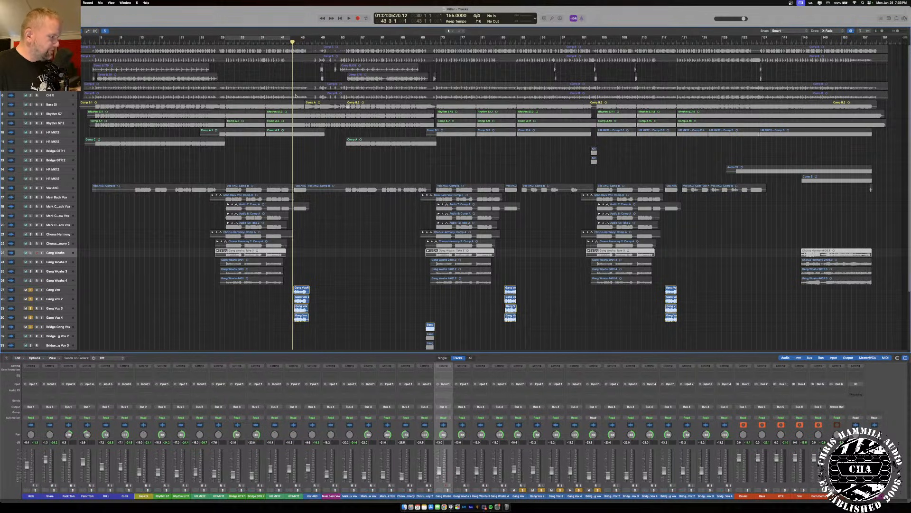
pyautogui.press('space')
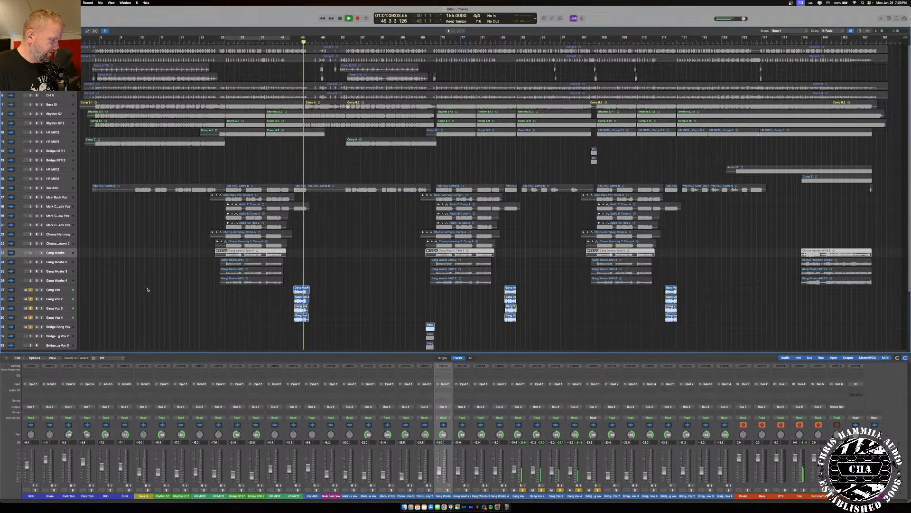
pyautogui.press('space')
pyautogui.moveTo(30, 290); pyautogui.dragTo(30, 327)
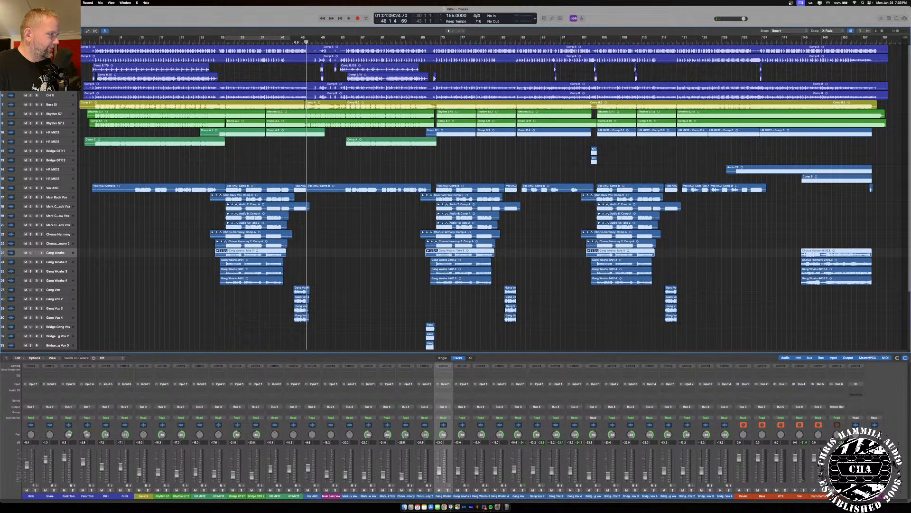
# - Listen to the full mix from bar 44 with all the gang vocals included
pyautogui.click(295, 42)
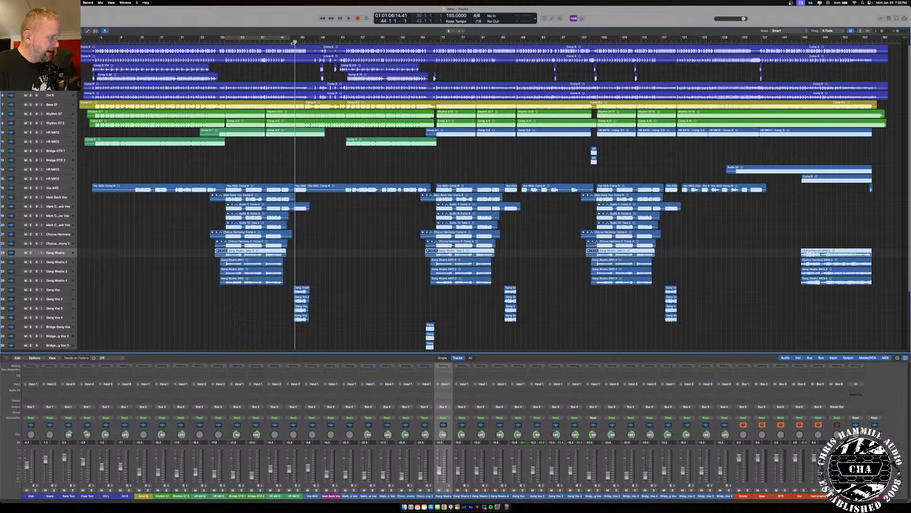
pyautogui.press('space')
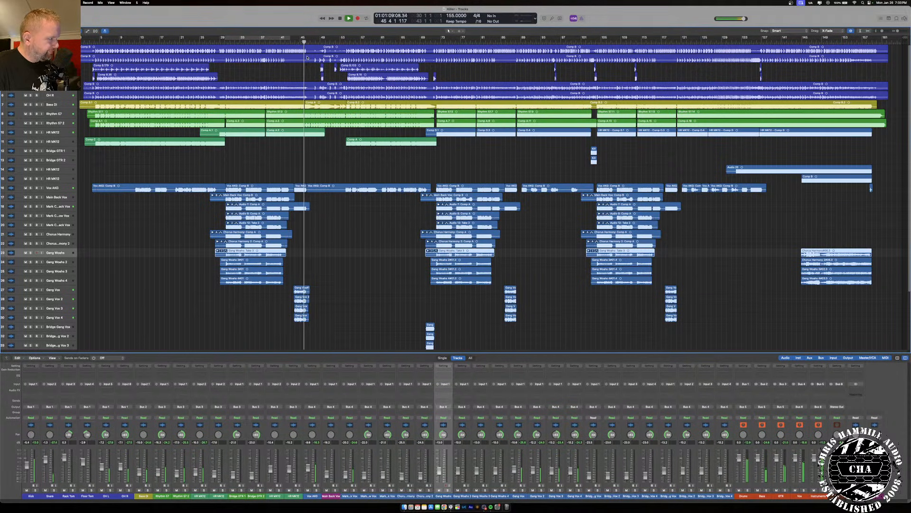
pyautogui.press('space')
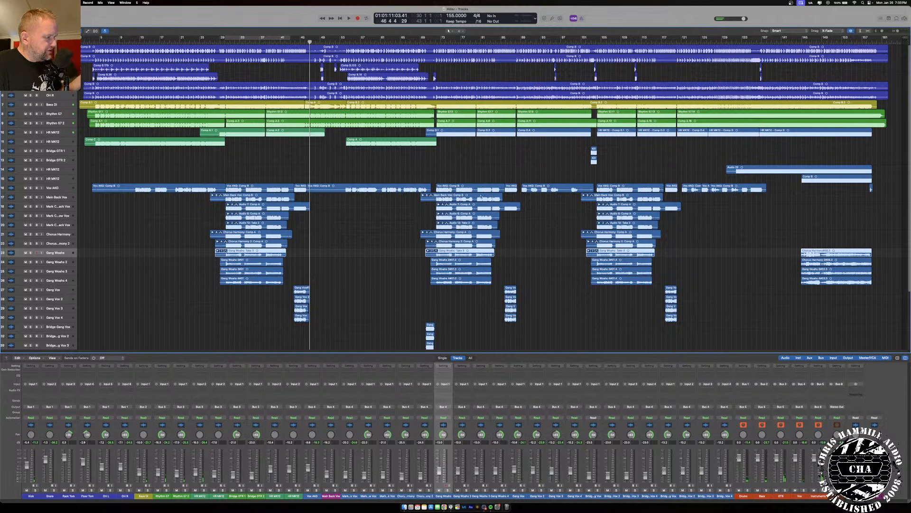
# - Audition the first four Bridge Gang Vox tracks and the one below them soloed from bar 70, and clear the solos
pyautogui.scroll(-3, 476, 194)
pyautogui.scroll(-2, 534, 183)
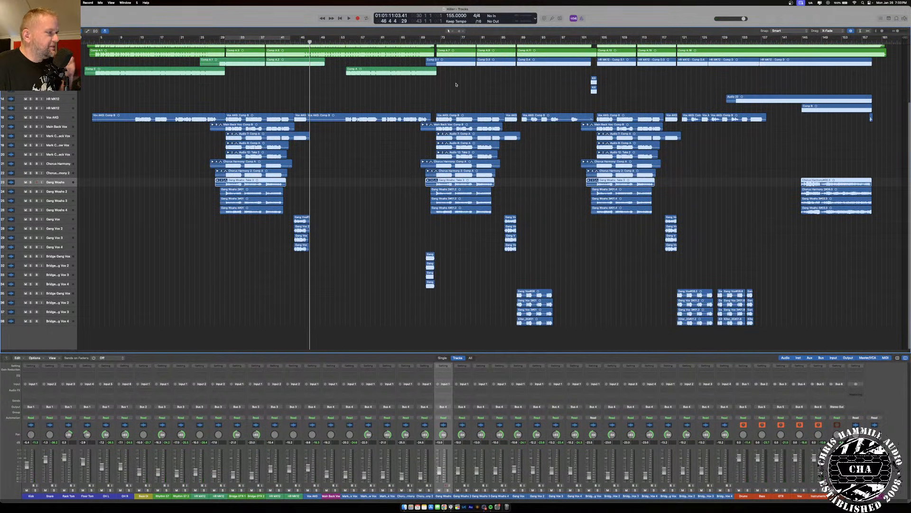
pyautogui.click(499, 42)
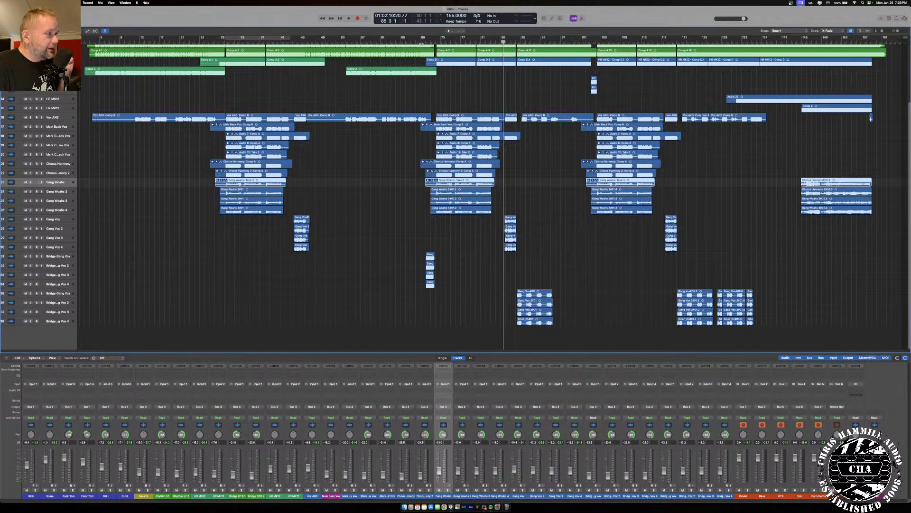
pyautogui.moveTo(419, 42); pyautogui.dragTo(426, 42)
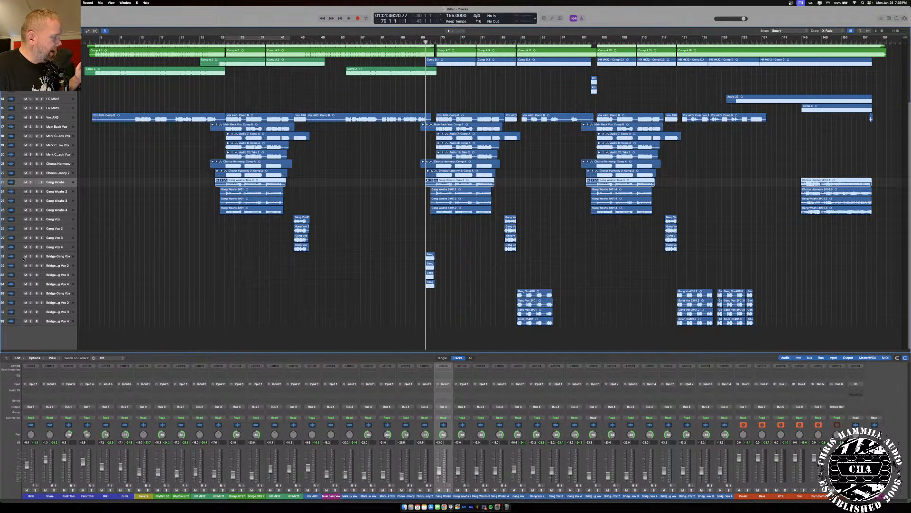
pyautogui.moveTo(30, 256); pyautogui.dragTo(29, 293)
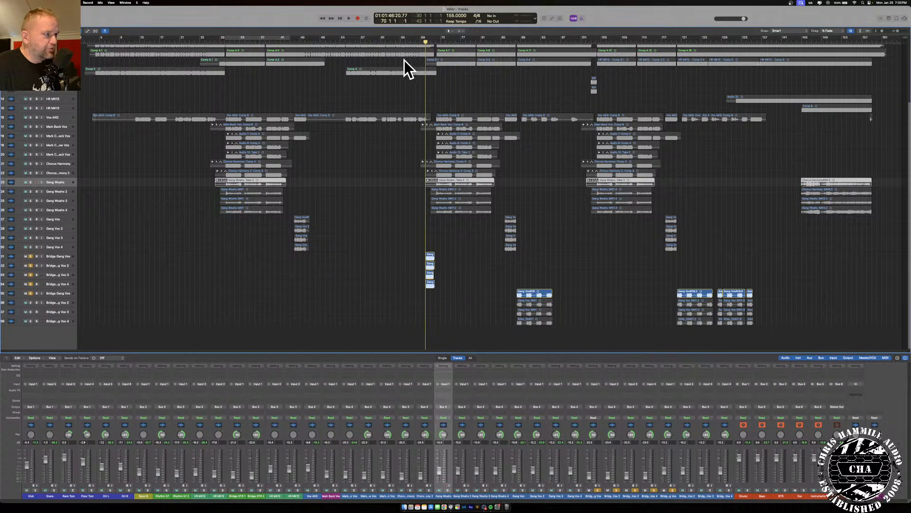
pyautogui.press('space')
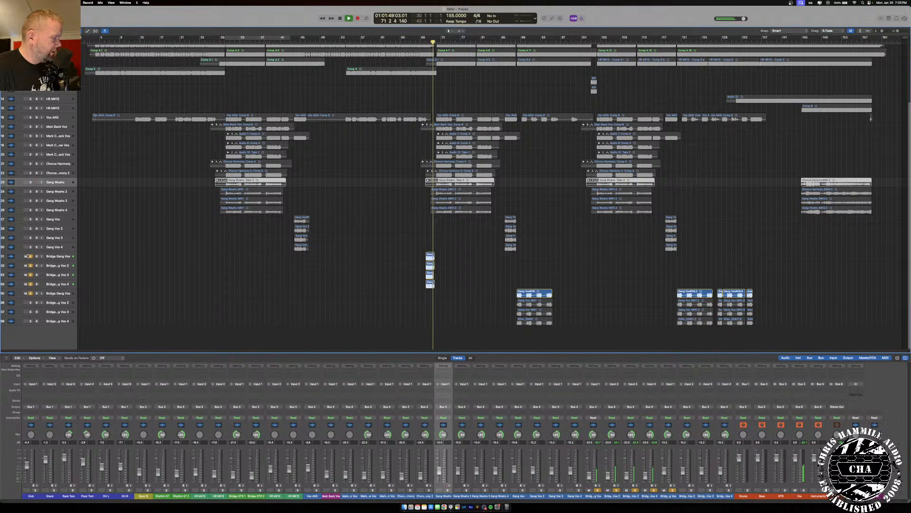
pyautogui.press('space')
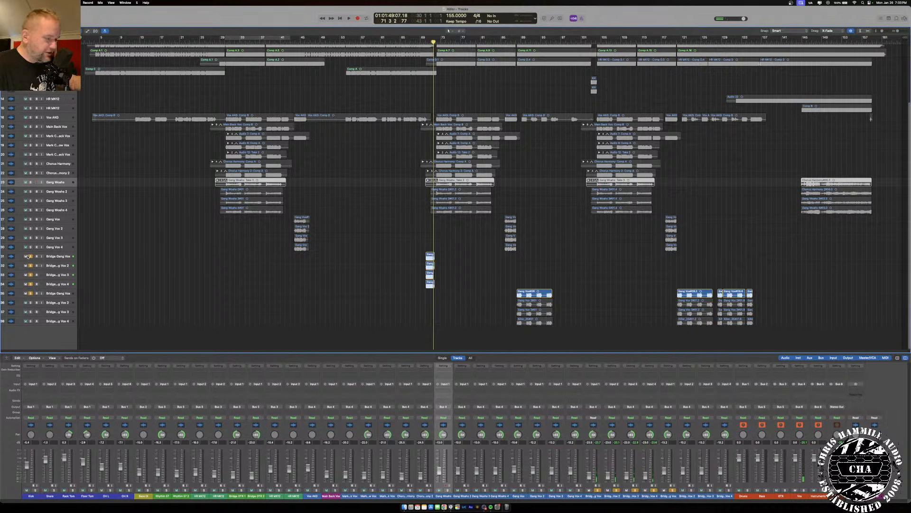
pyautogui.moveTo(30, 256); pyautogui.dragTo(30, 293)
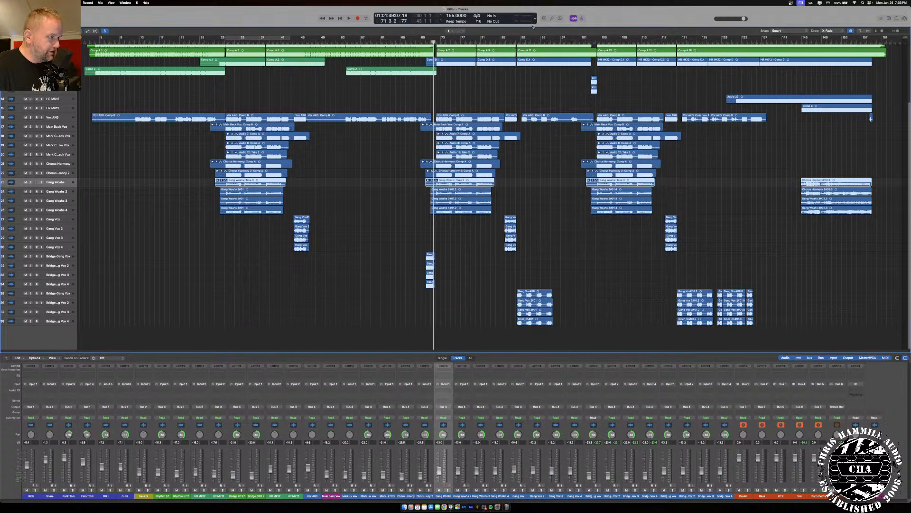
pyautogui.moveTo(517, 49); pyautogui.dragTo(520, 57)
pyautogui.scroll(5, 538, 104)
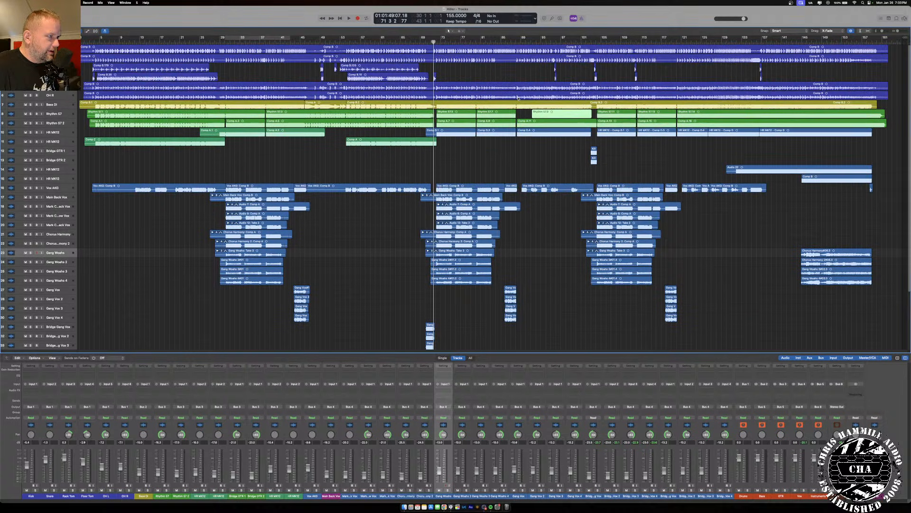
pyautogui.scroll(-1, 518, 98)
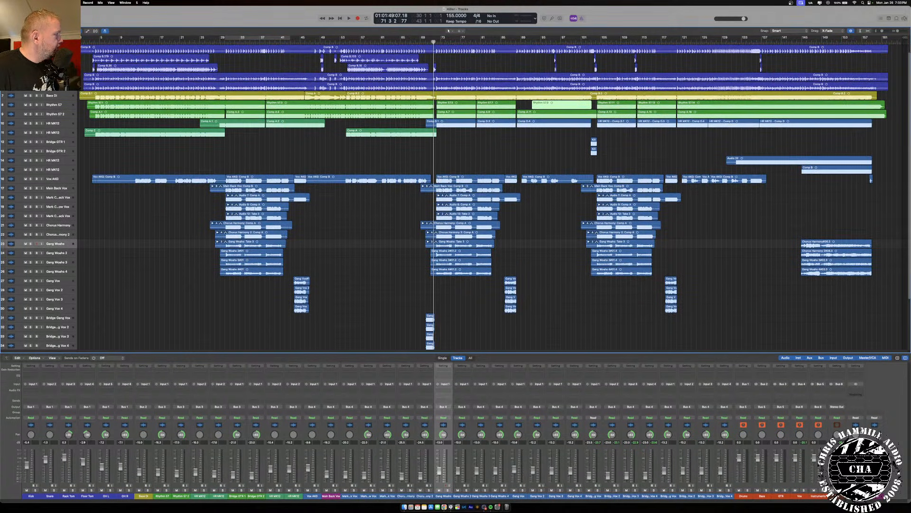
pyautogui.click(46, 2)
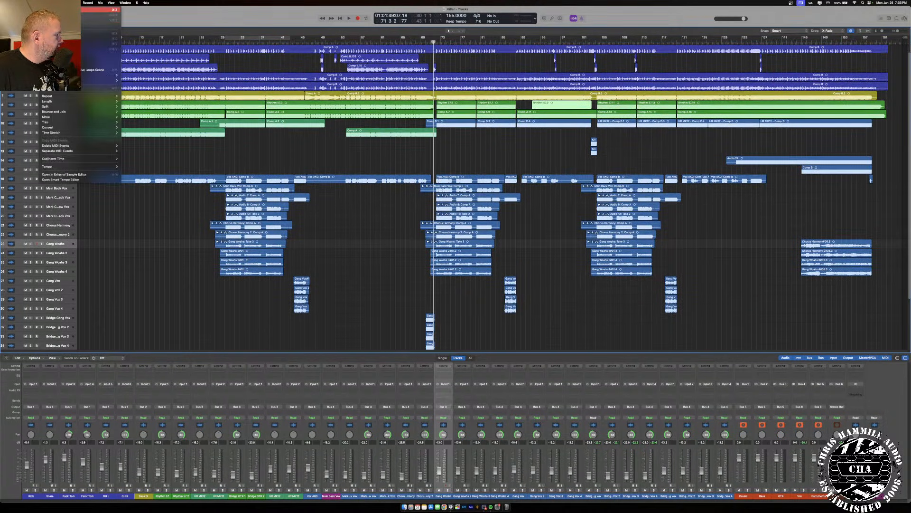
pyautogui.press('Escape')
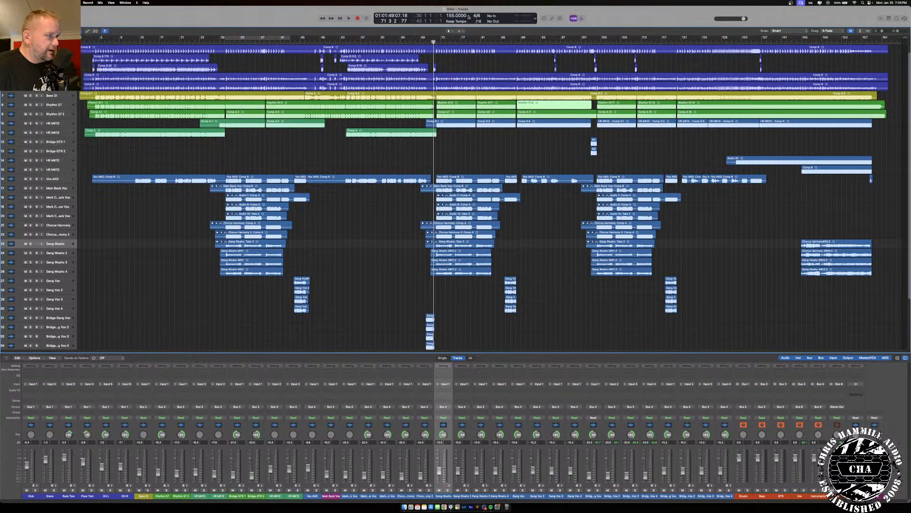
# - Audition the last four Bridge Gang Vox tracks soloed from bar 87, and clear the solos
pyautogui.click(510, 43)
pyautogui.scroll(-7, 521, 61)
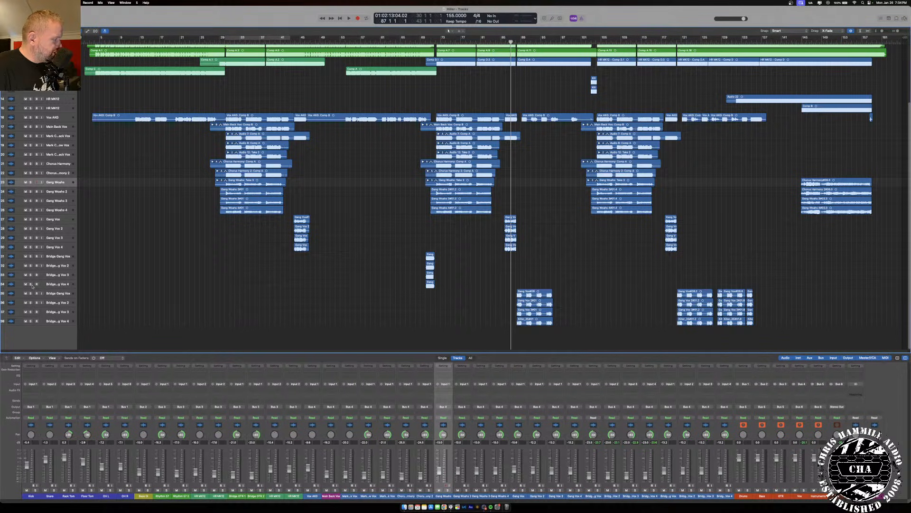
pyautogui.moveTo(30, 284); pyautogui.dragTo(32, 330)
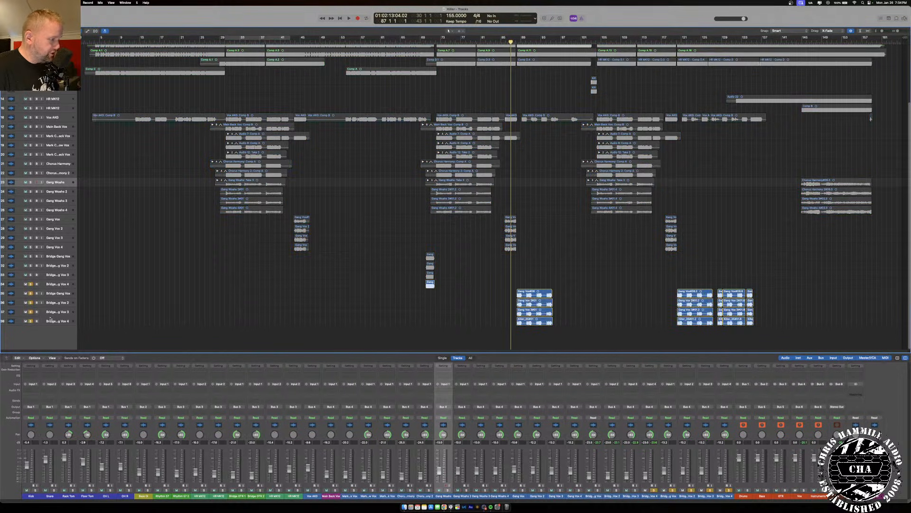
pyautogui.click(31, 283)
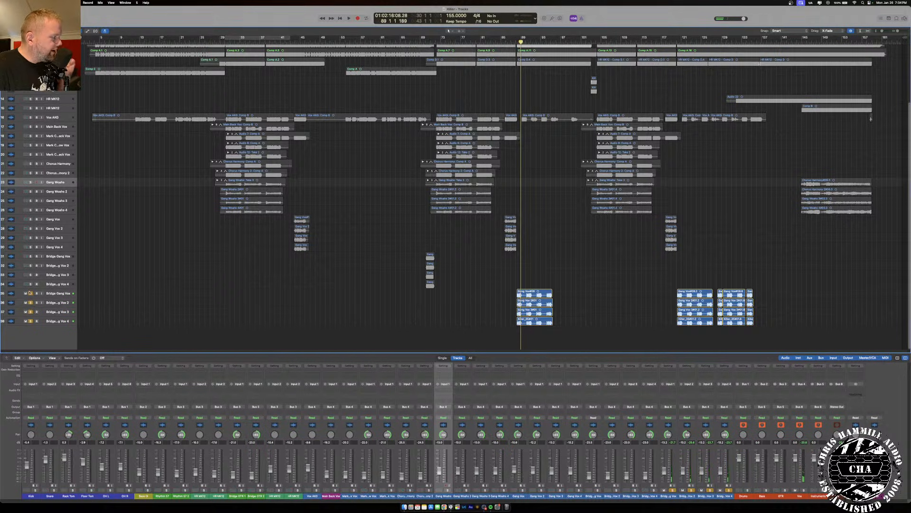
pyautogui.moveTo(30, 293); pyautogui.dragTo(30, 312)
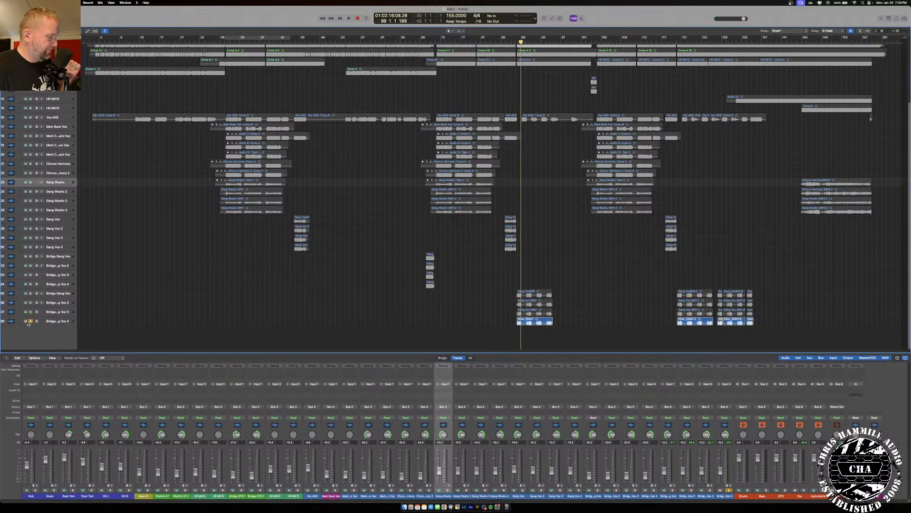
pyautogui.click(30, 321)
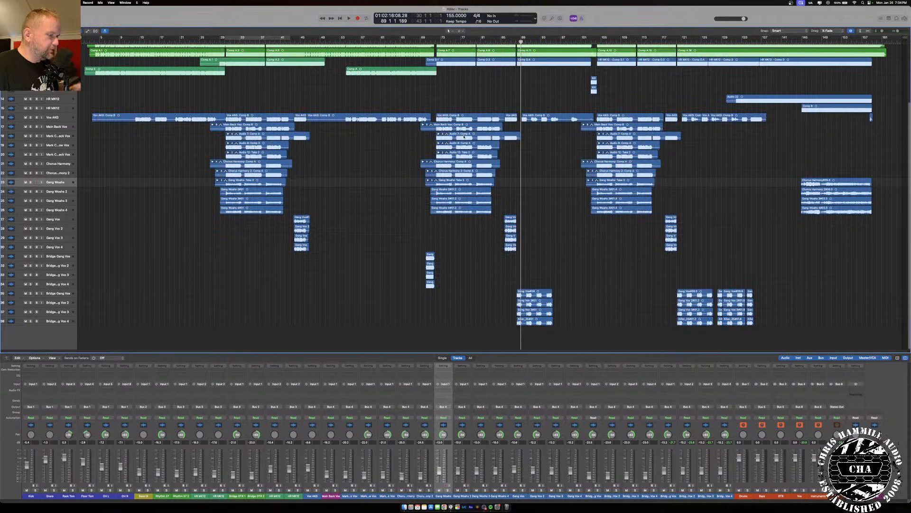
# - Listen to the full mix from bar 87 with the last four Bridge Gang Vox tracks included
pyautogui.click(510, 41)
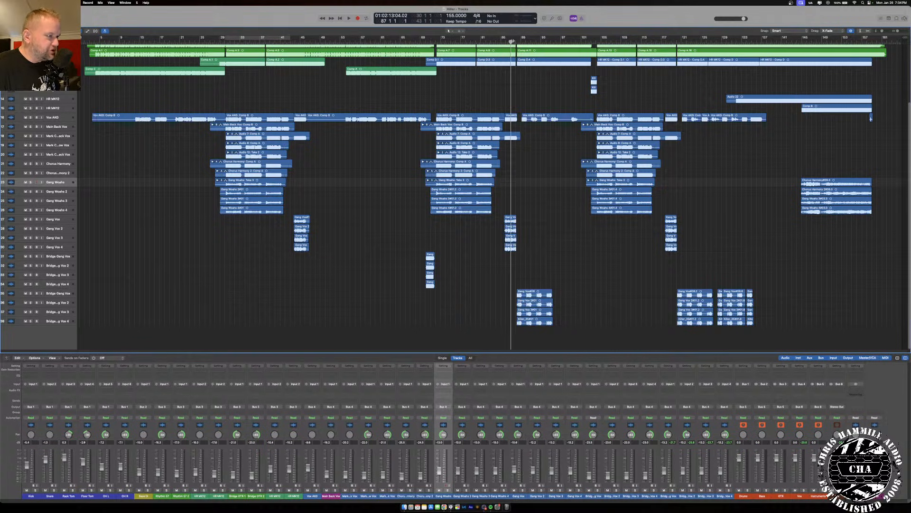
pyautogui.press('space')
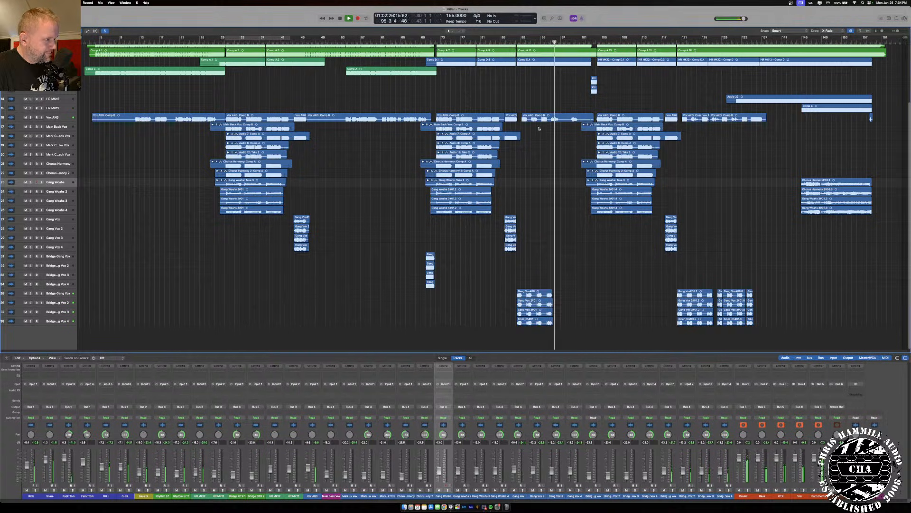
pyautogui.press('space')
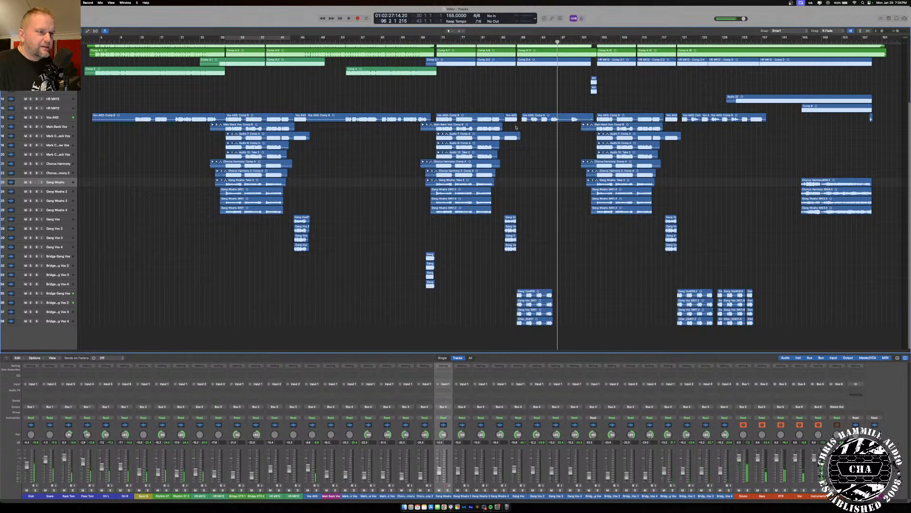
# - Mute the two HR MK12 tracks above Vox AKG, the second Chorus Harmony track and the four Gang Woahs tracks for the outro
pyautogui.moveTo(754, 46); pyautogui.dragTo(822, 43)
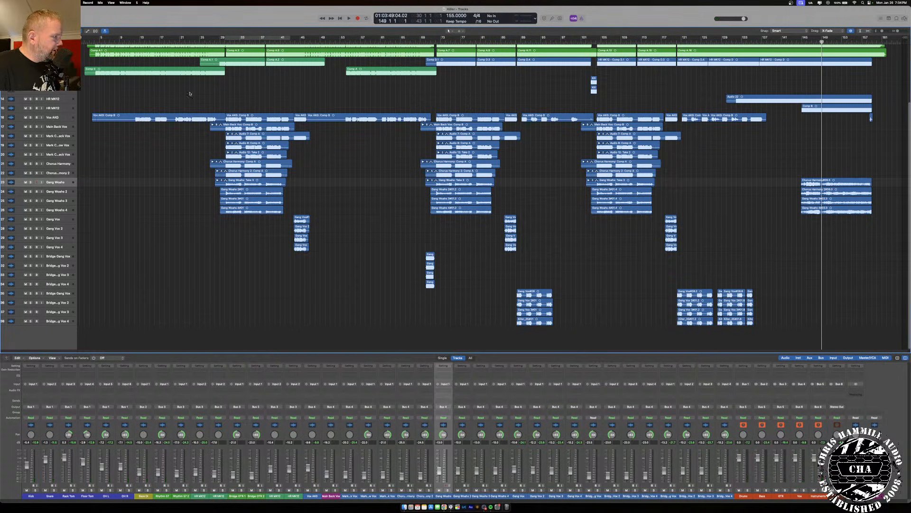
pyautogui.moveTo(25, 99); pyautogui.dragTo(26, 107)
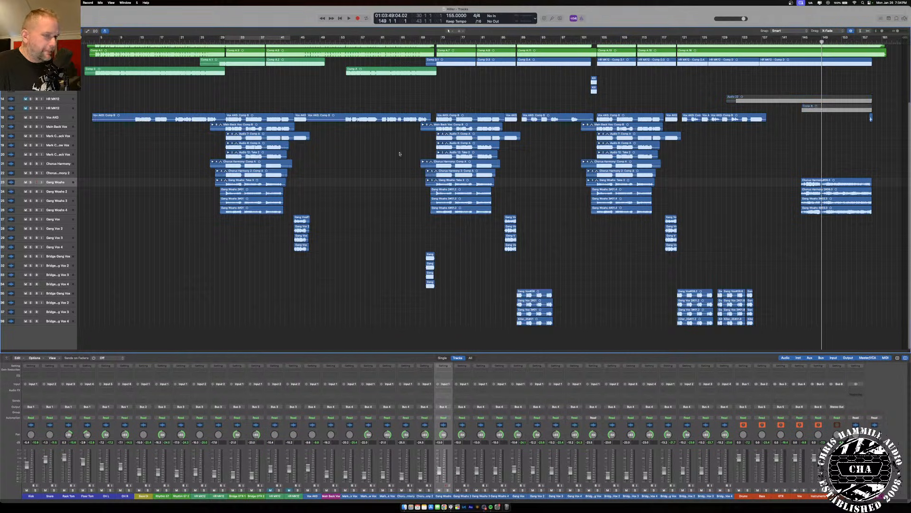
pyautogui.moveTo(24, 173); pyautogui.dragTo(22, 209)
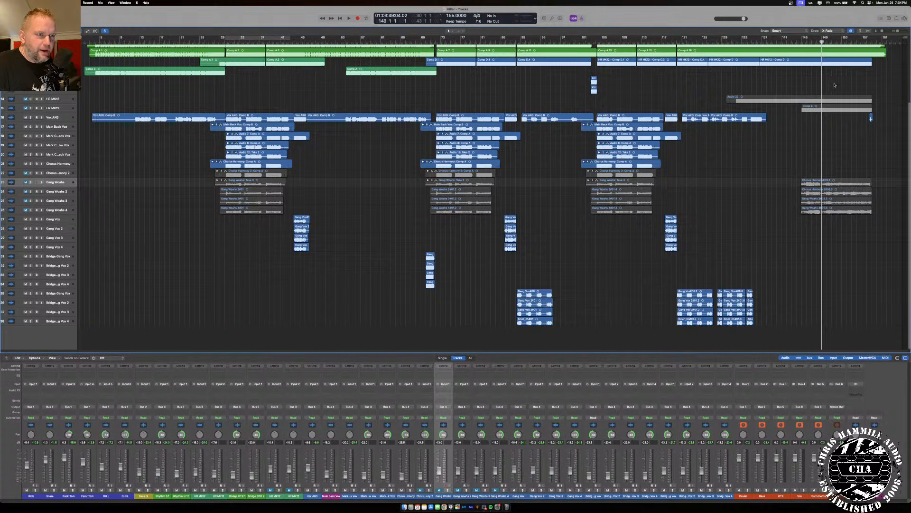
# - Extend the last main Vox AKG region to the end of the song and play the outro from bar 136
pyautogui.click(735, 43)
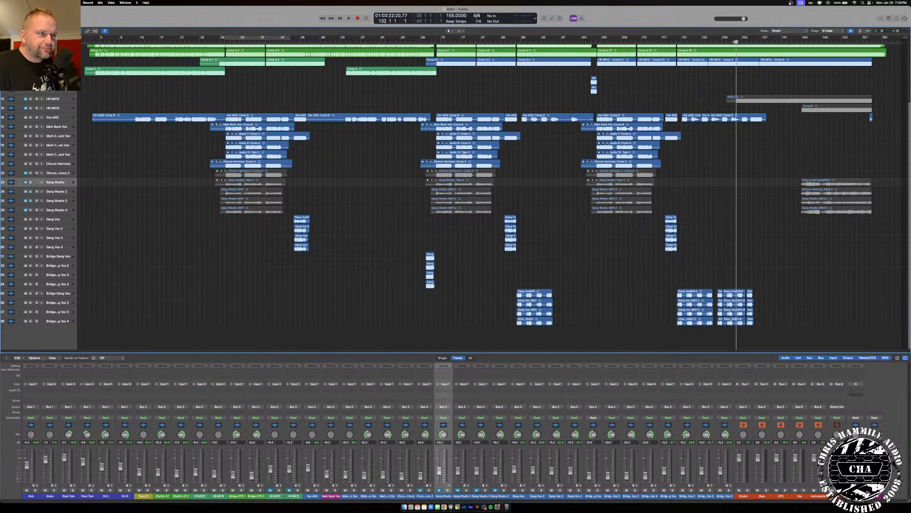
pyautogui.click(757, 41)
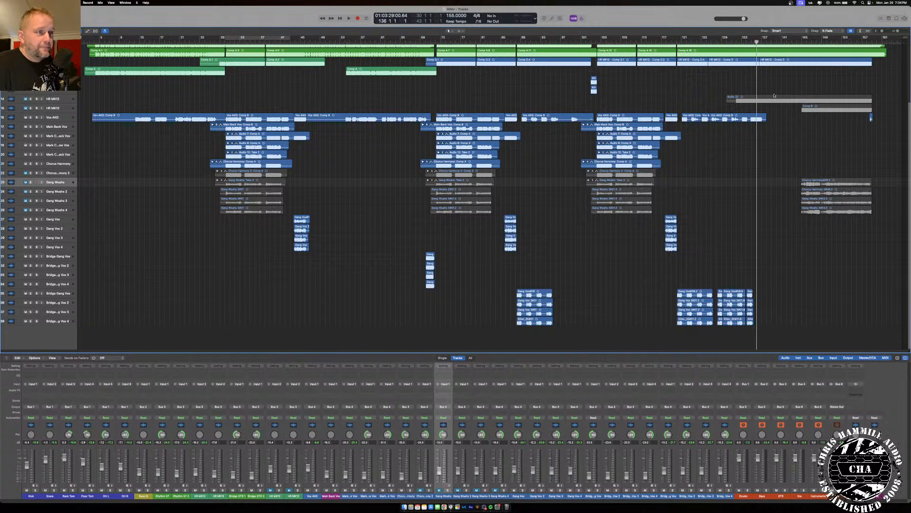
pyautogui.click(764, 119)
pyautogui.moveTo(765, 119); pyautogui.dragTo(872, 120)
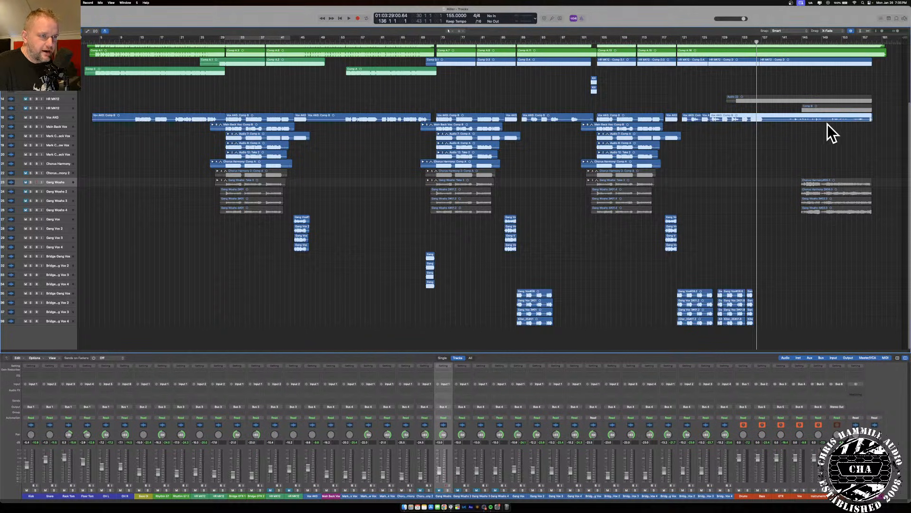
pyautogui.press('space')
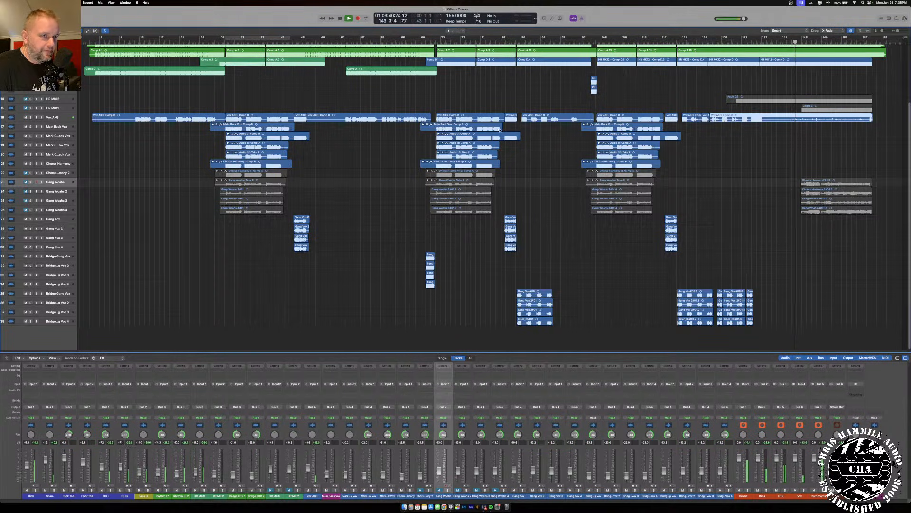
# - Solo the Vox AKG track briefly during playback, clear the solo, and restore the extended region's original end
pyautogui.click(31, 117)
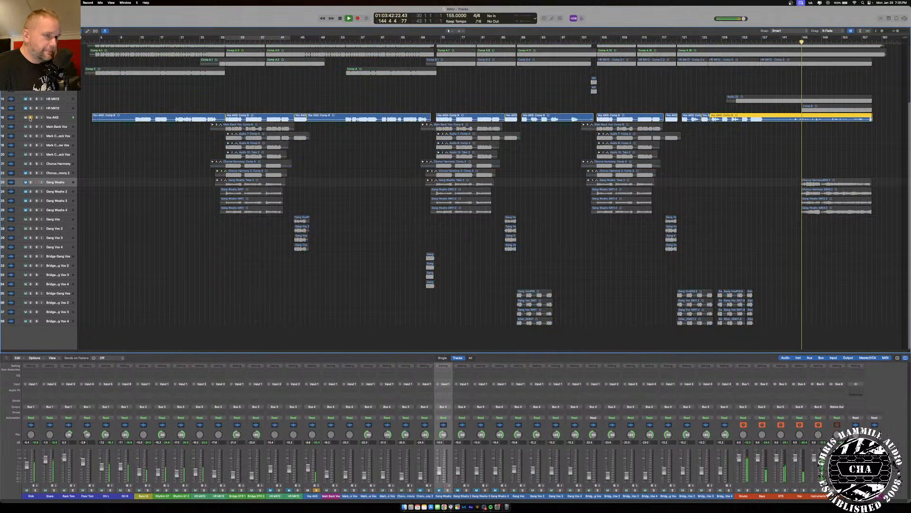
pyautogui.click(30, 117)
pyautogui.press('space')
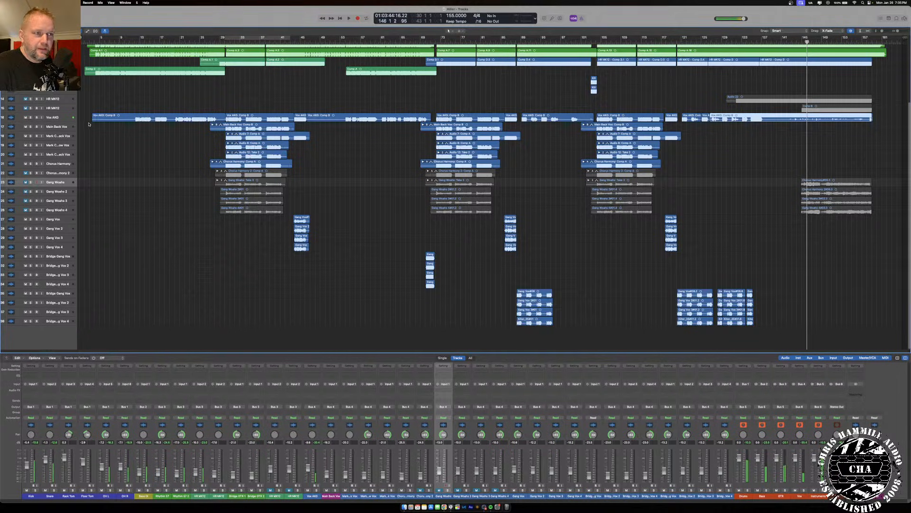
pyautogui.moveTo(872, 118); pyautogui.dragTo(766, 119)
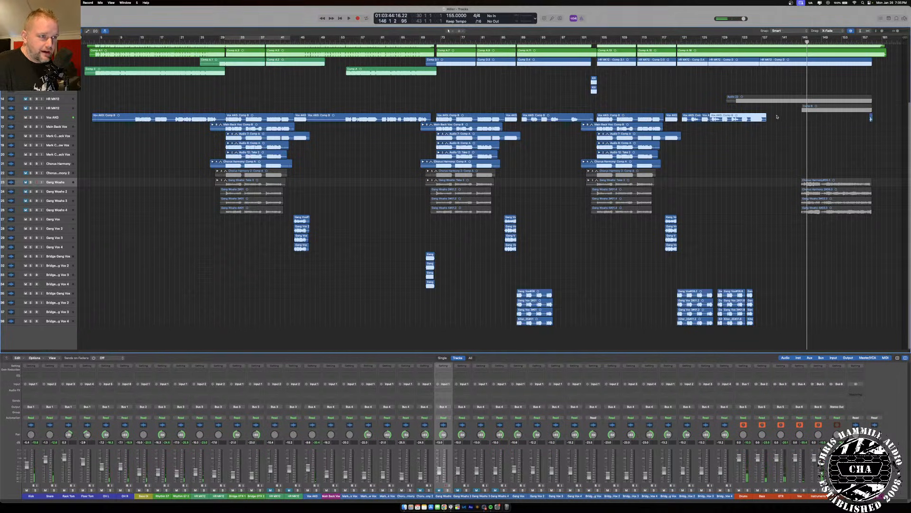
# - Unmute the upper of the two muted HR MK12 tracks and play the outro from bar 131
pyautogui.click(812, 42)
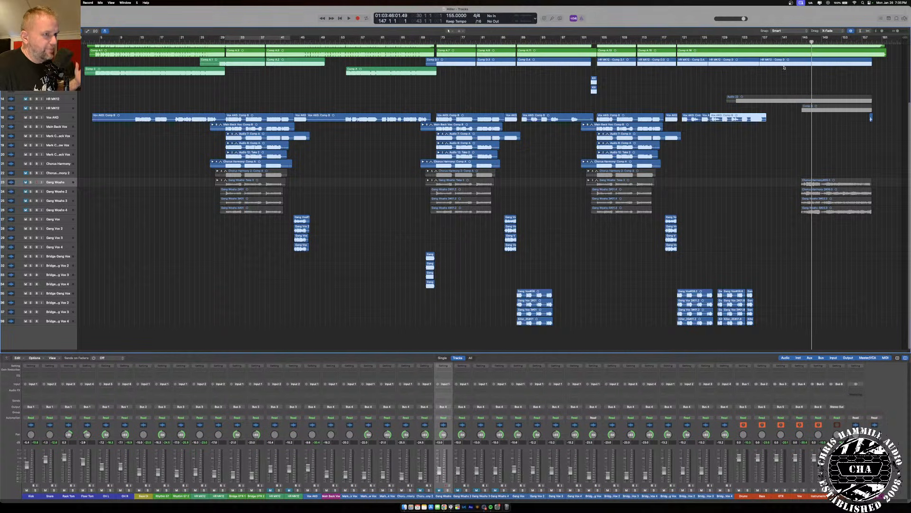
pyautogui.click(736, 42)
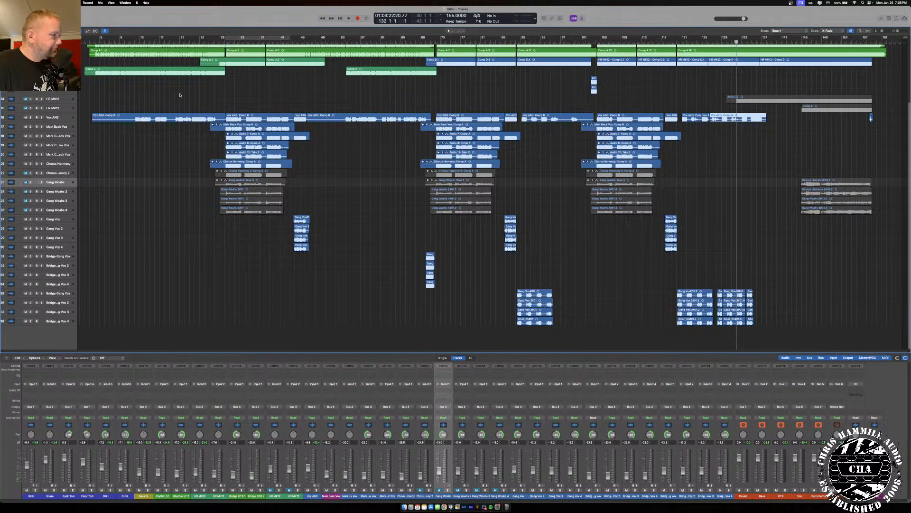
pyautogui.click(26, 99)
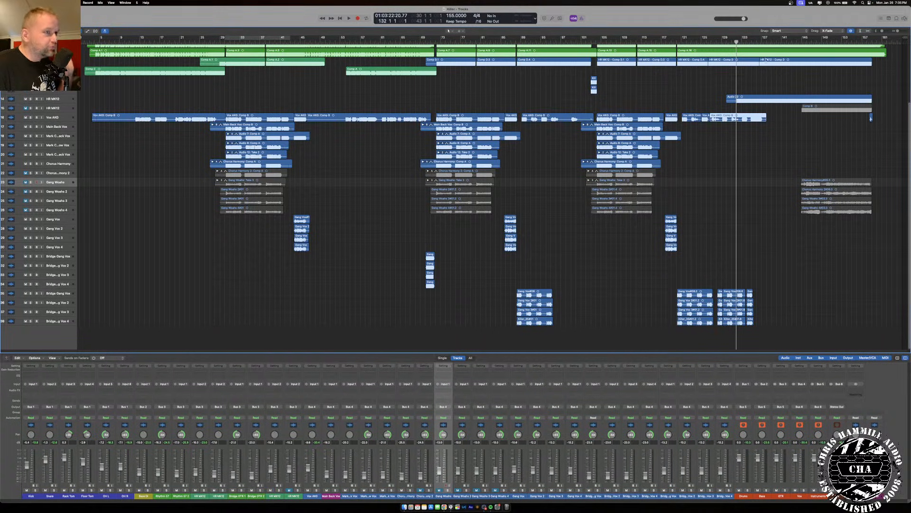
pyautogui.click(731, 40)
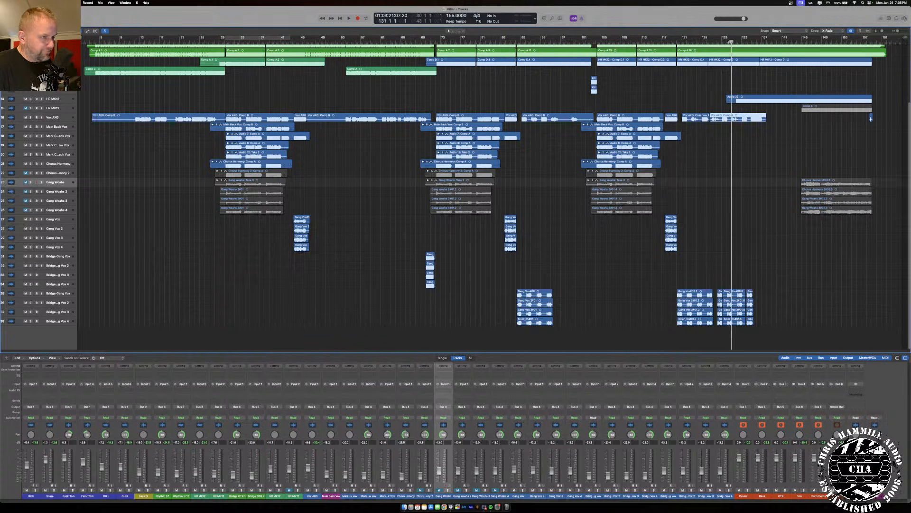
pyautogui.press('space')
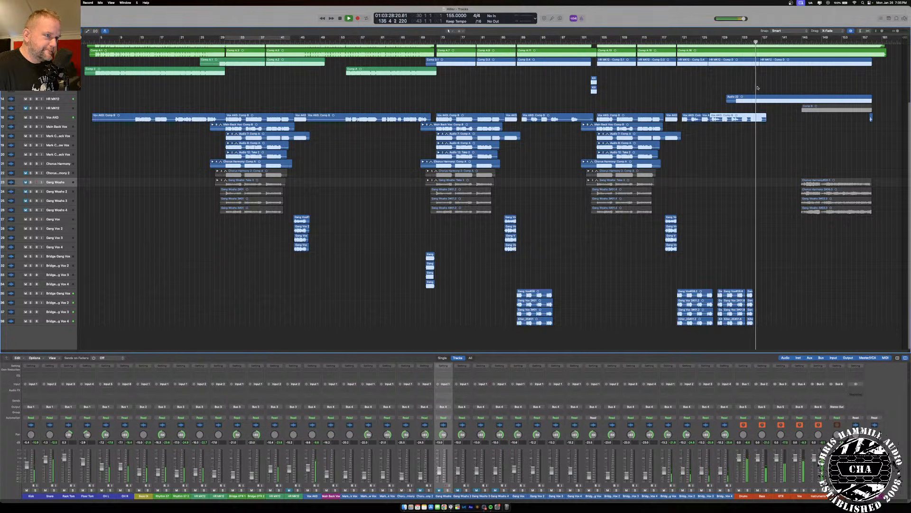
# - Compare the outro with the upper HR MK12 track muted and unmuted during playback, and stop
pyautogui.scroll(1, 758, 88)
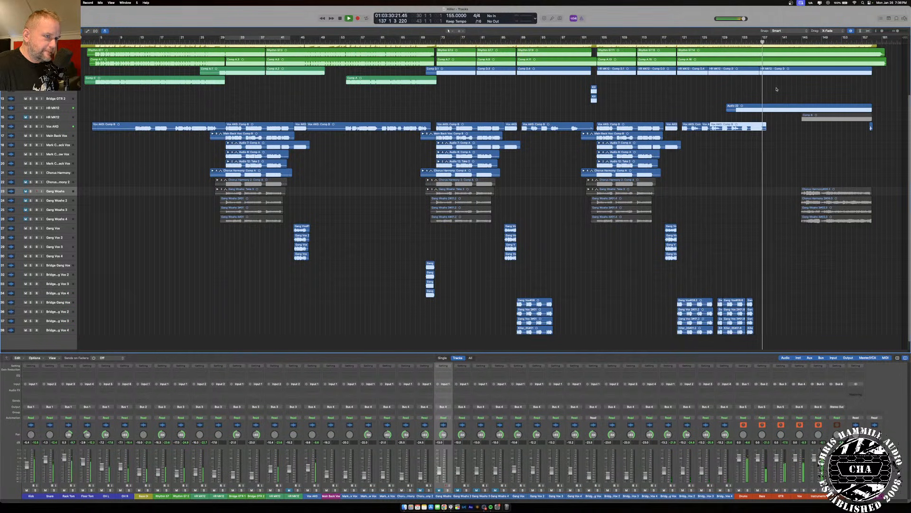
pyautogui.click(26, 108)
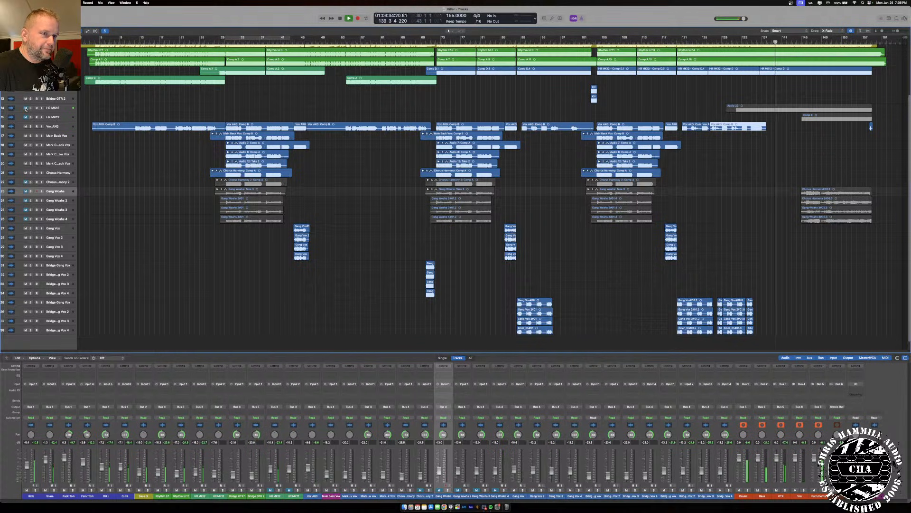
pyautogui.click(26, 108)
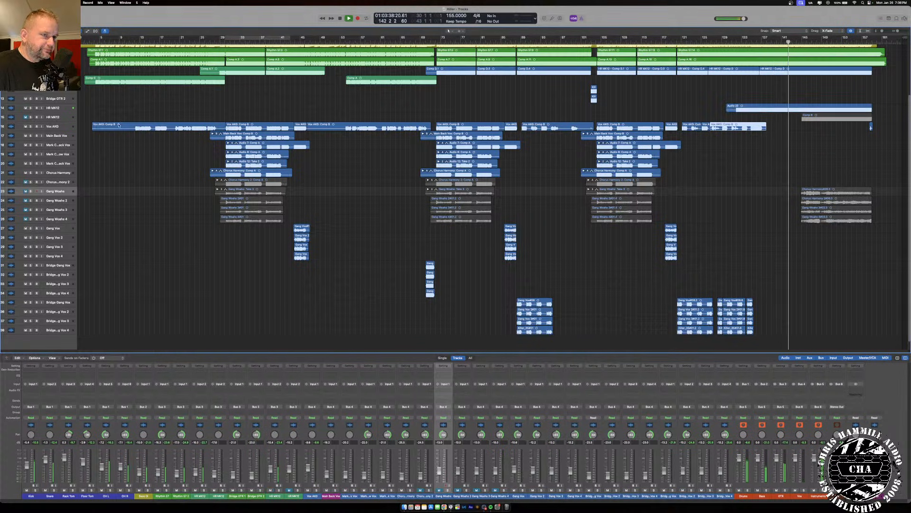
pyautogui.press('space')
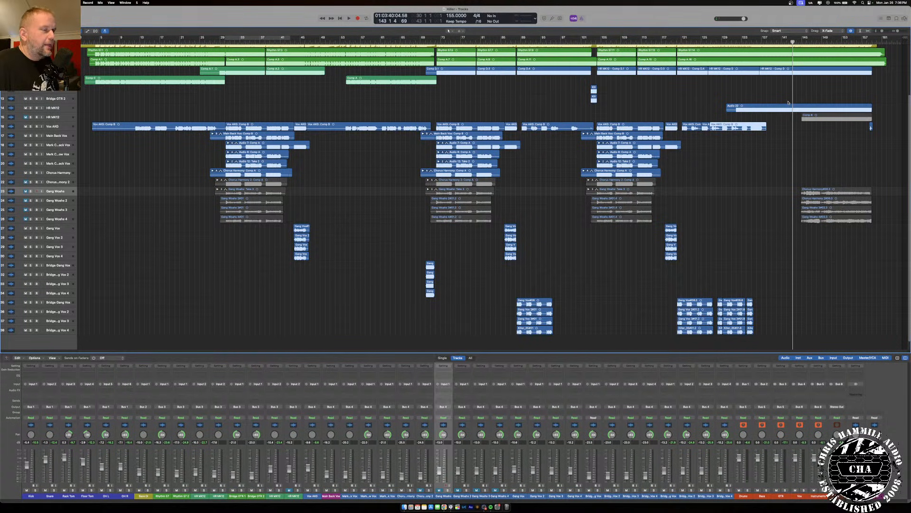
# - Audition the HR MK12 track directly above Vox AKG soloed from about bar 145, and clear its solo and mute
pyautogui.click(30, 116)
pyautogui.click(807, 44)
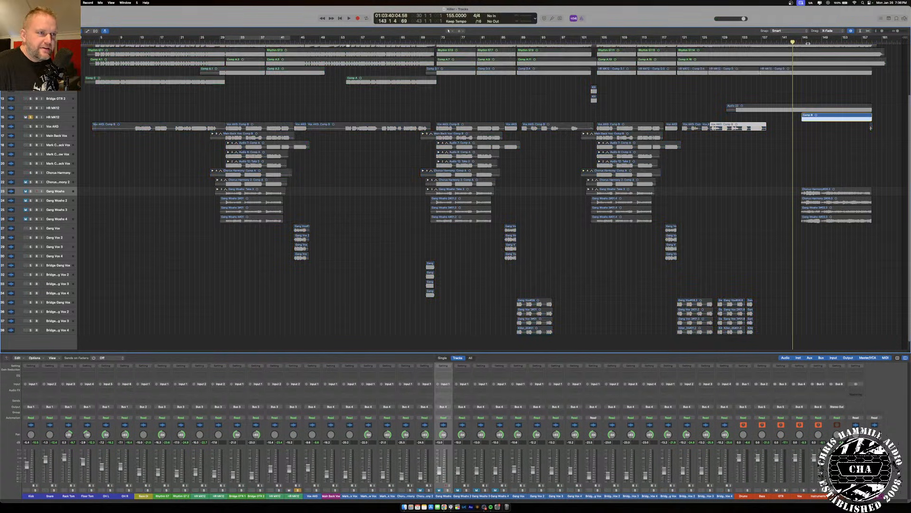
pyautogui.press('space')
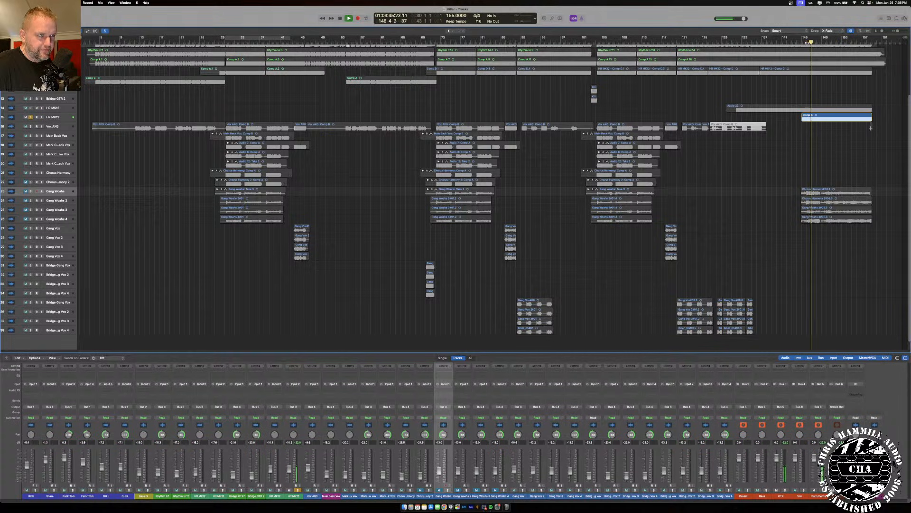
pyautogui.press('space')
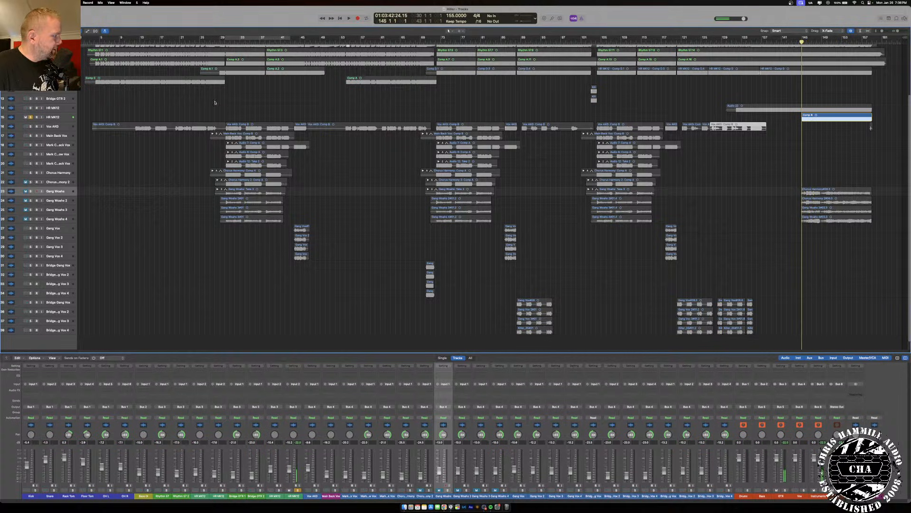
pyautogui.click(31, 116)
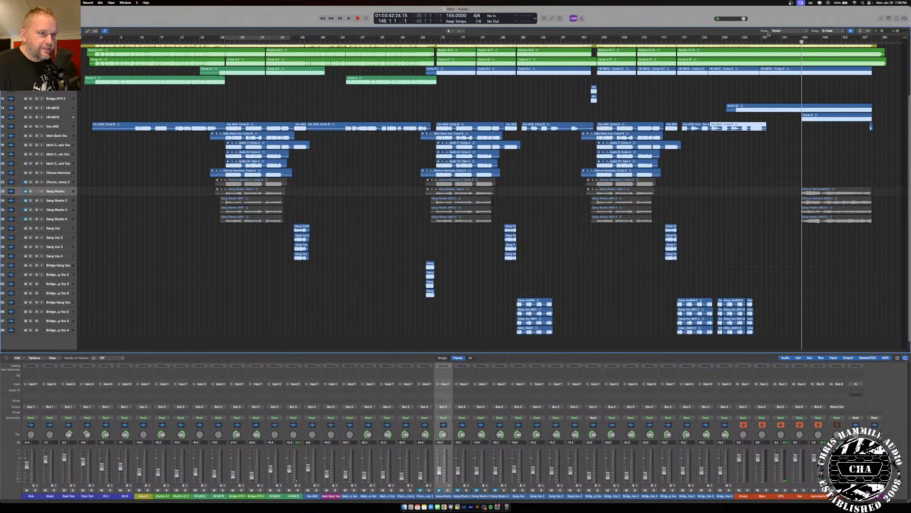
# - Listen from bar 145 with both HR MK12 outro tracks included, and unmute the four Gang Woahs tracks back at bar 145
pyautogui.press('space')
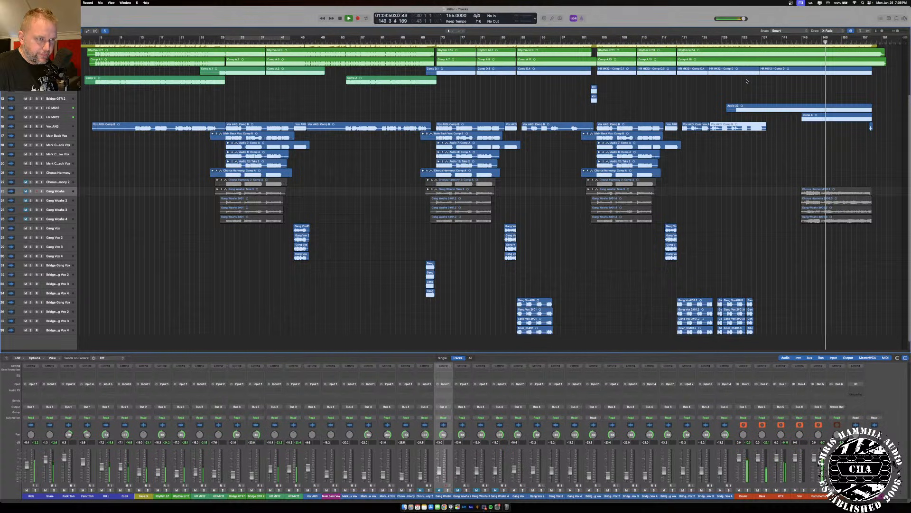
pyautogui.press('space')
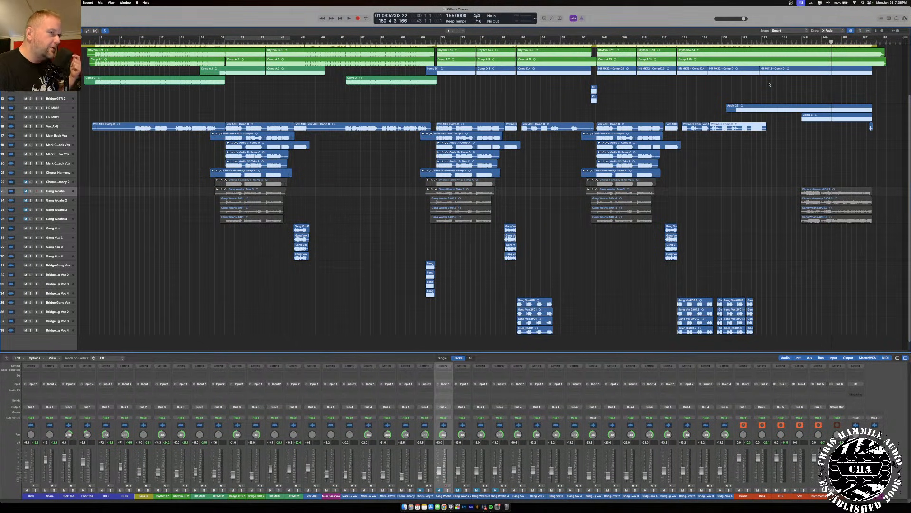
pyautogui.click(802, 42)
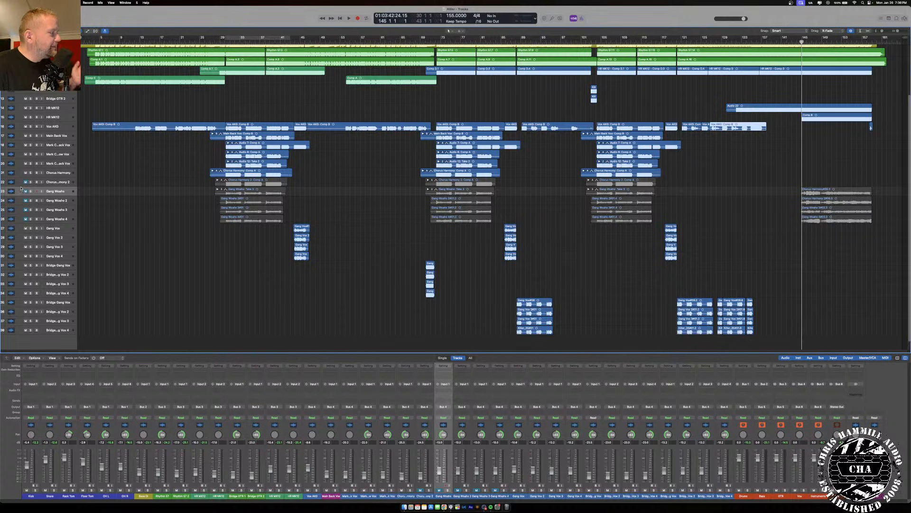
pyautogui.moveTo(26, 191); pyautogui.dragTo(30, 223)
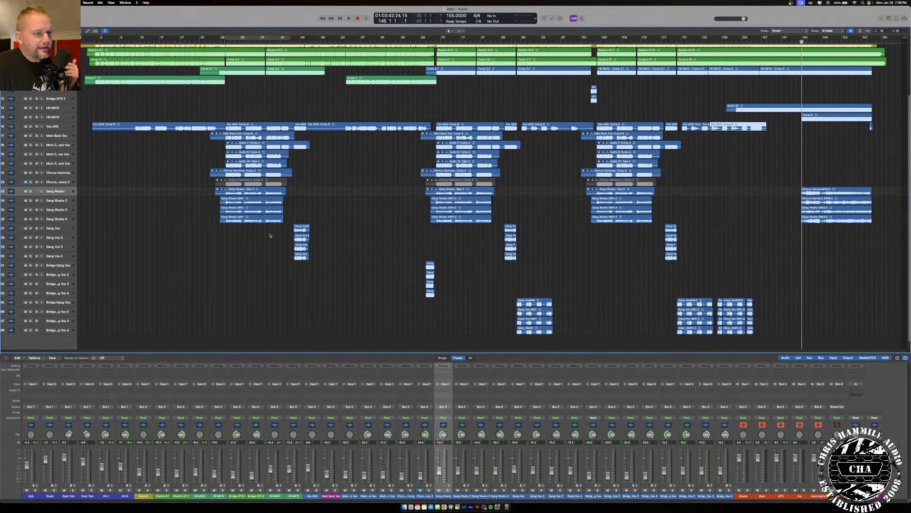
# - Unmute the second Chorus Harmony track and audition the four Gang Woahs tracks in the outro from bar 144
pyautogui.click(25, 182)
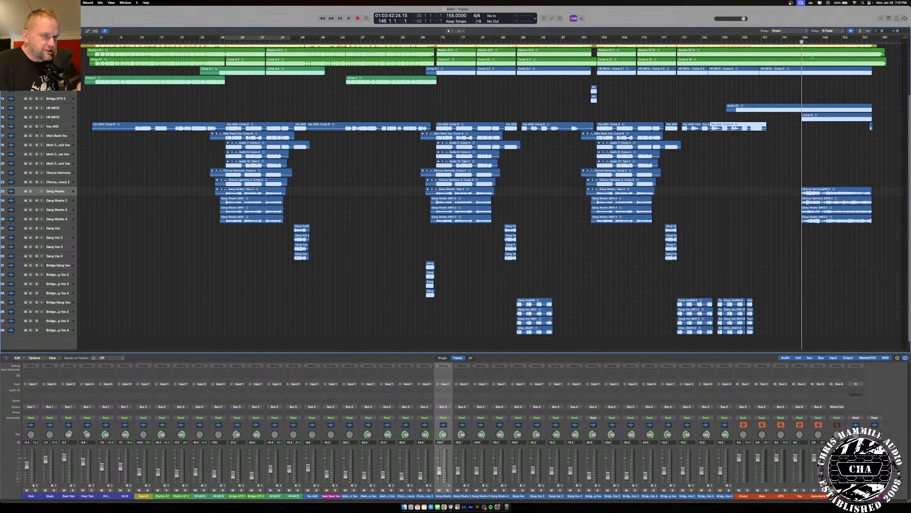
pyautogui.click(795, 41)
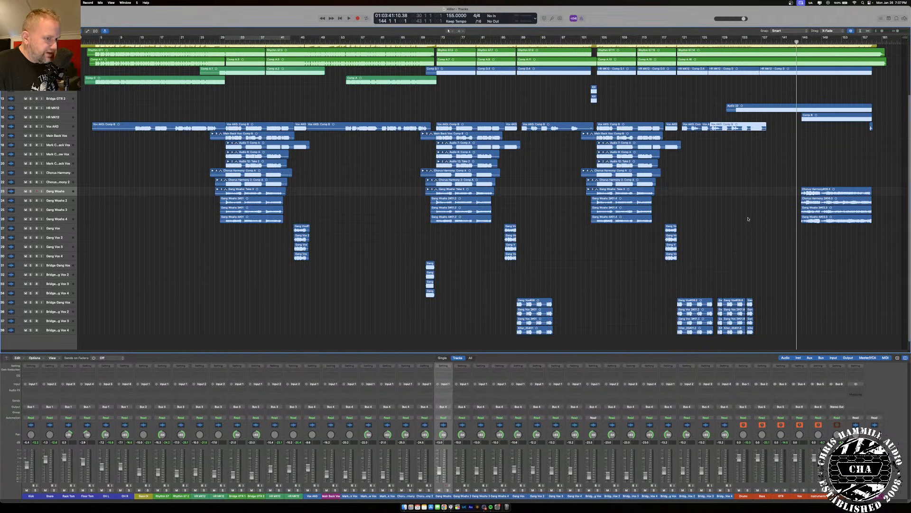
pyautogui.press('space')
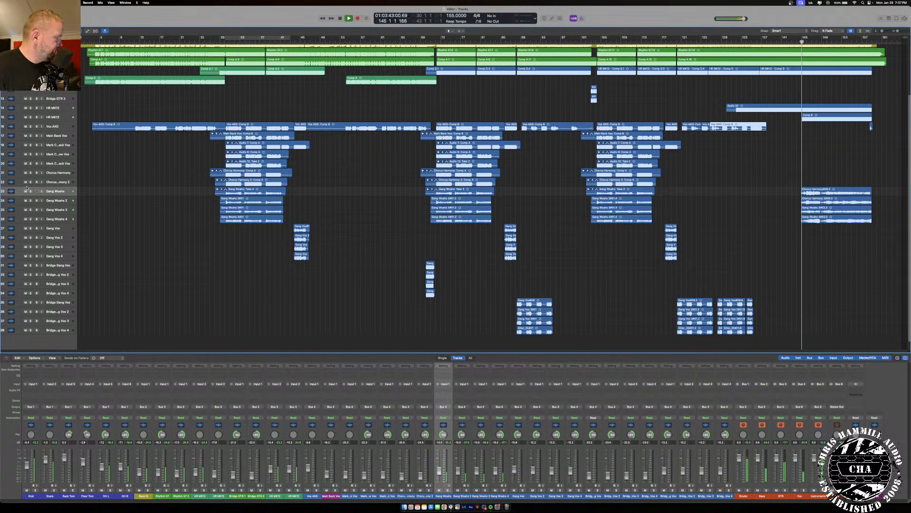
pyautogui.moveTo(30, 191); pyautogui.dragTo(30, 218)
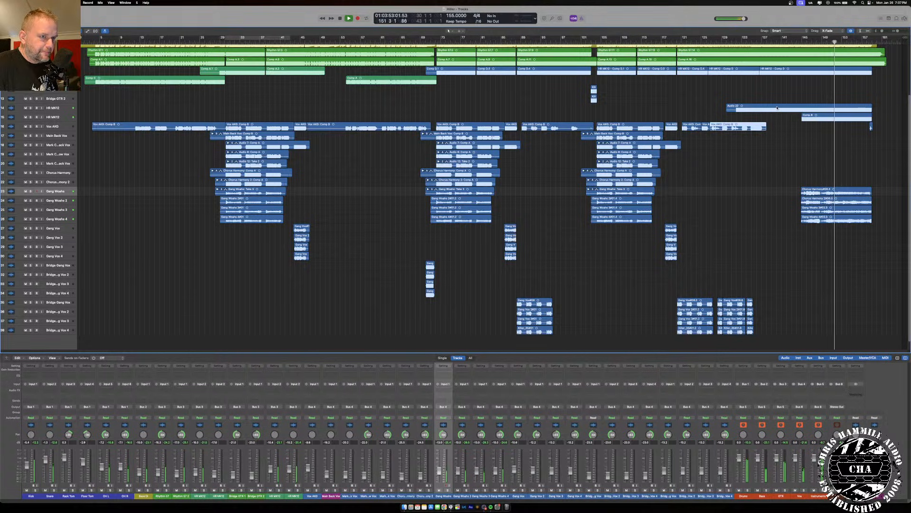
pyautogui.press('space')
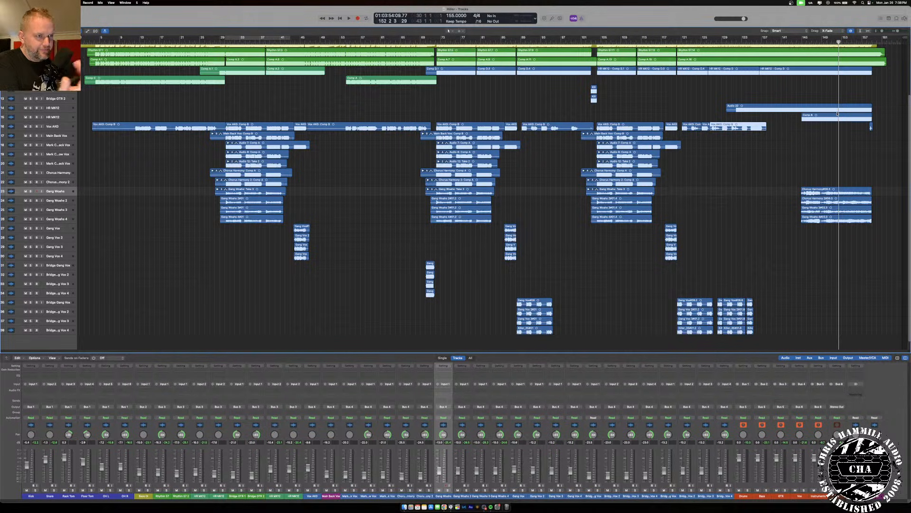
# - Switch to OBS and change the stream to the Just Camera scene
pyautogui.click(507, 506)
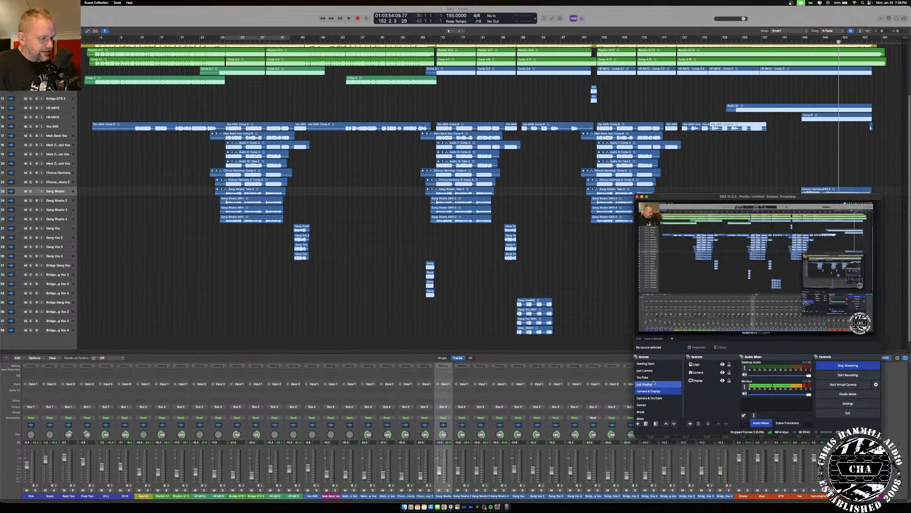
pyautogui.click(646, 370)
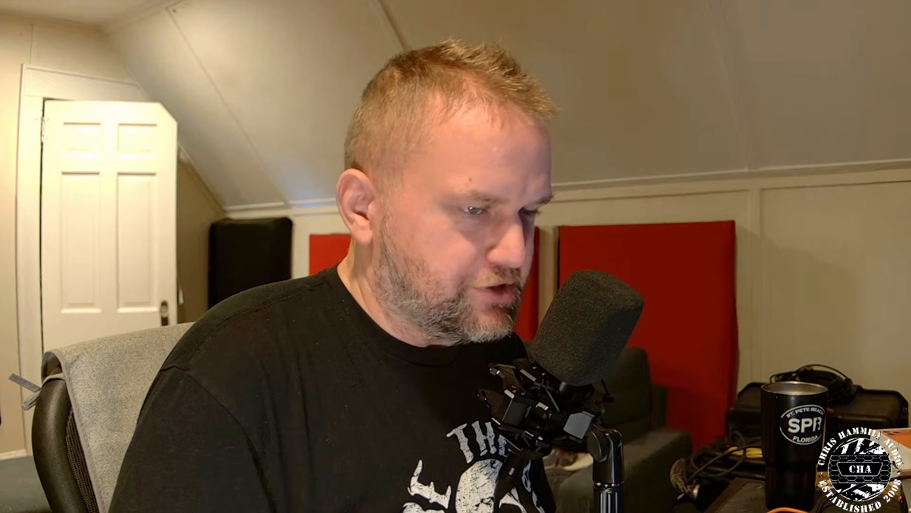
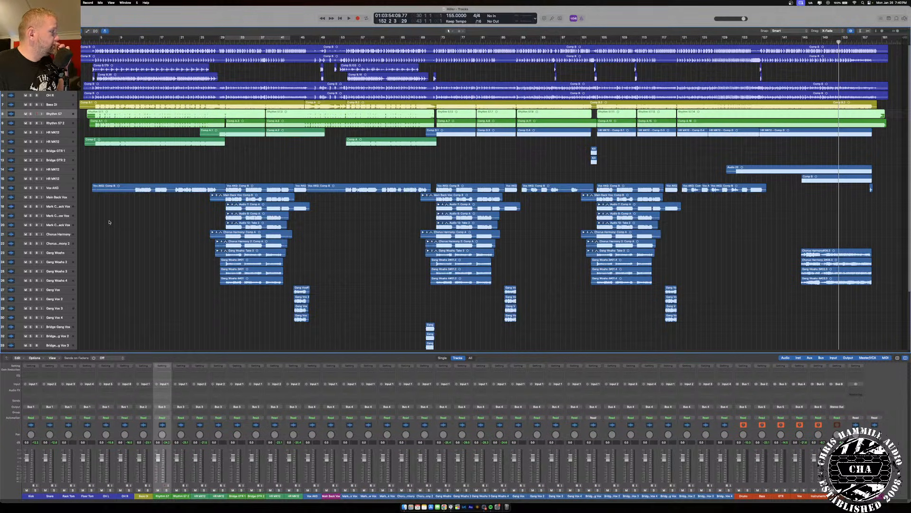
# - Set a cycle range from about bar 4 to bar 28 and play it with the Drums bus soloed
pyautogui.moveTo(231, 38)
pyautogui.mouseDown()
pyautogui.moveTo(113, 40)
pyautogui.moveTo(217, 40)
pyautogui.mouseUp()
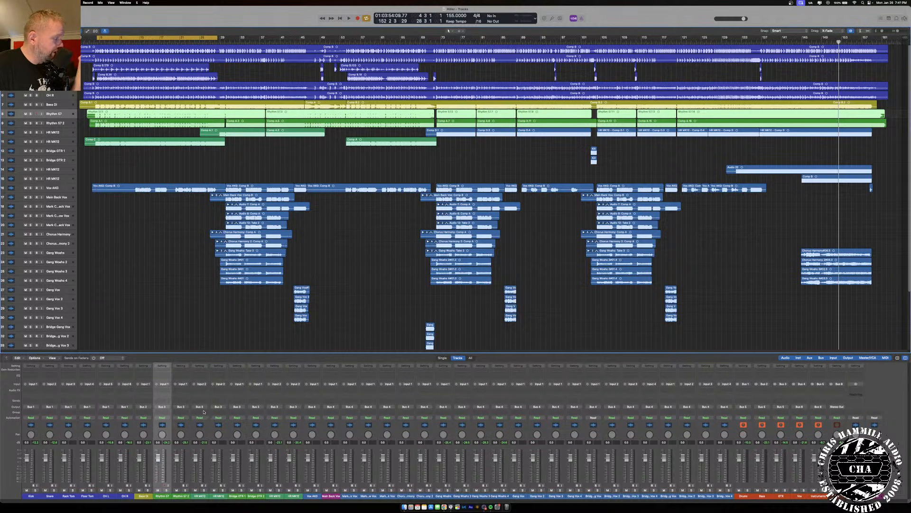
pyautogui.click(747, 490)
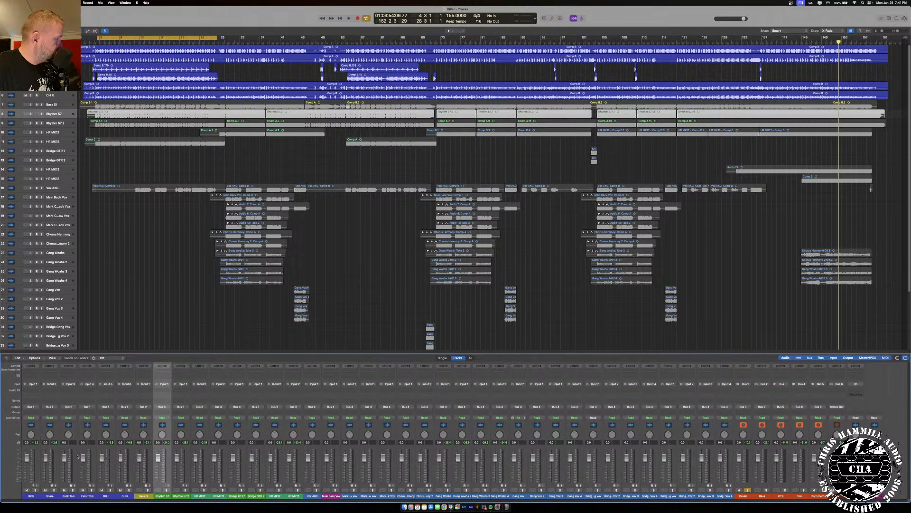
pyautogui.press('space')
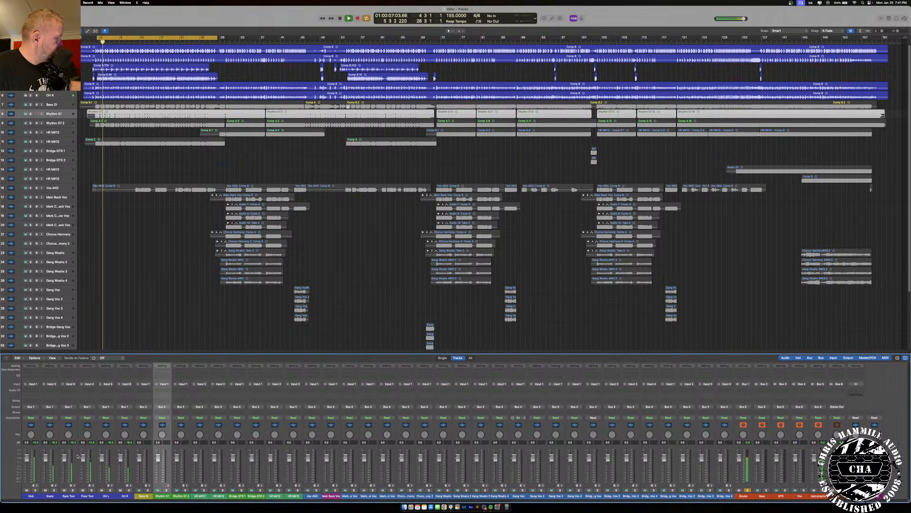
# - Solo Rack Tom and Floor Tom, clear the Drums bus solo, and listen to the toms alone
pyautogui.click(72, 490)
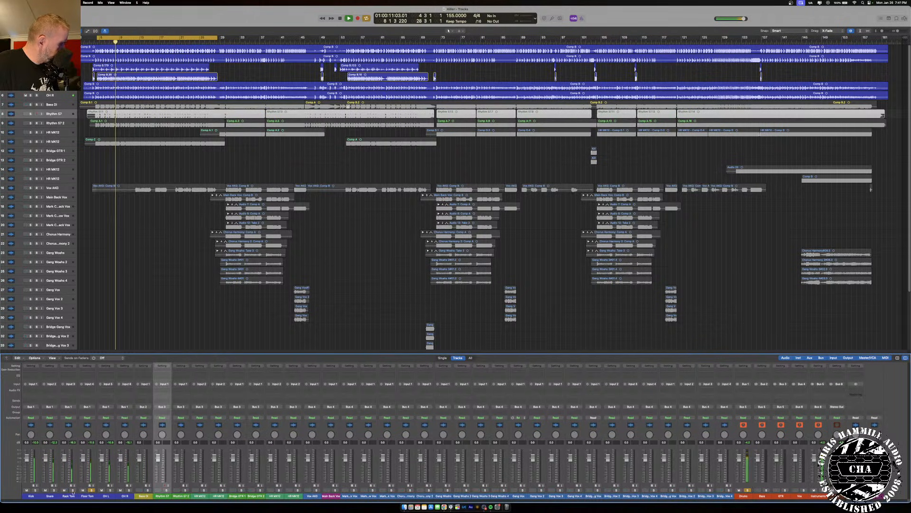
pyautogui.click(747, 490)
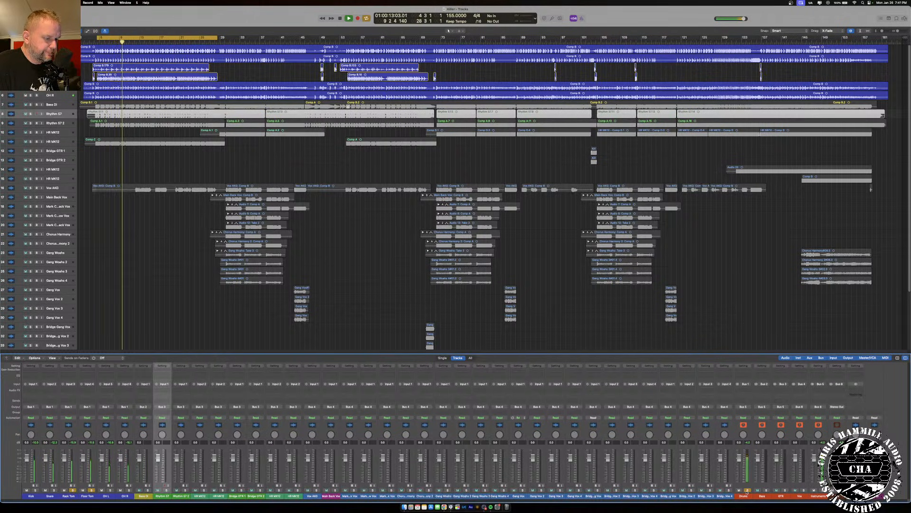
pyautogui.click(748, 491)
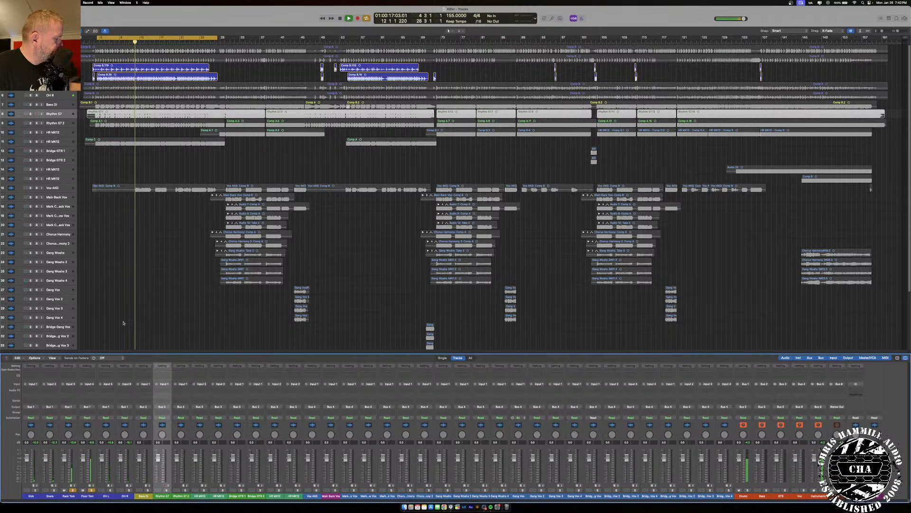
pyautogui.press('space')
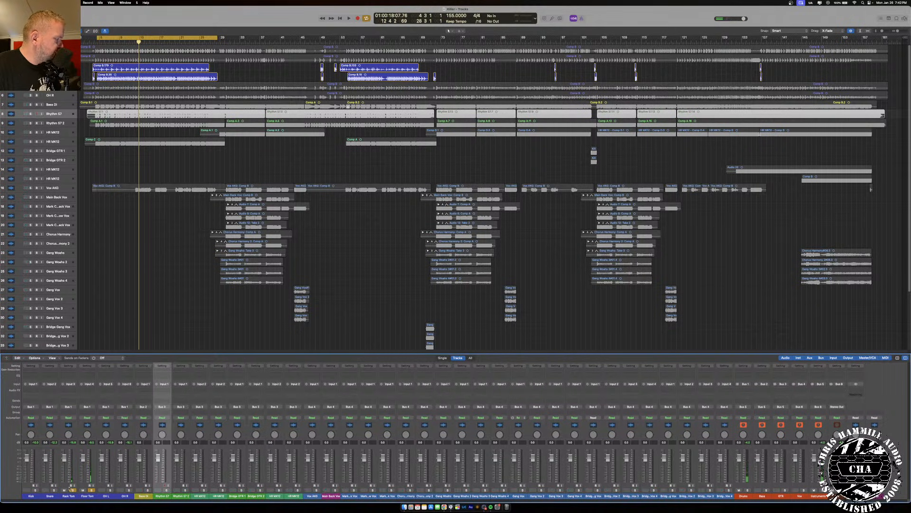
# - Move the solo from the two toms to Snare and listen to it from the cycle start
pyautogui.click(55, 490)
pyautogui.moveTo(73, 490); pyautogui.dragTo(92, 490)
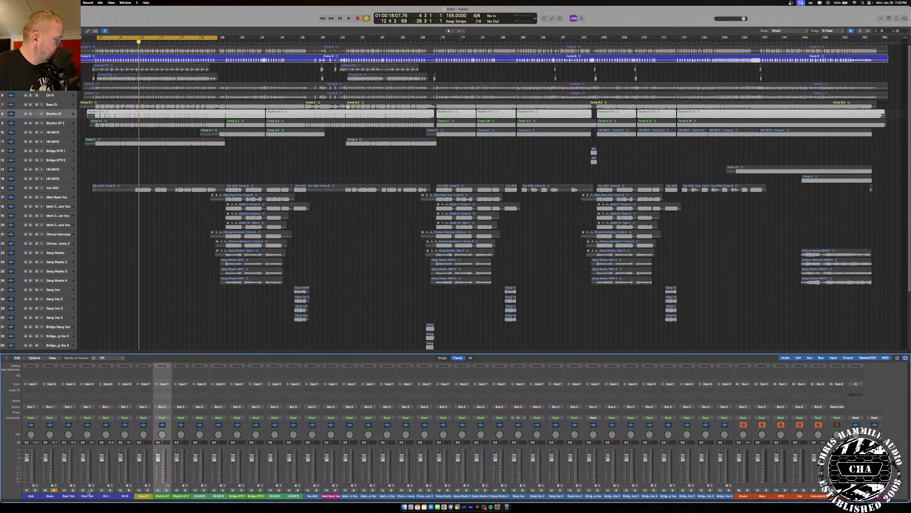
pyautogui.press('space')
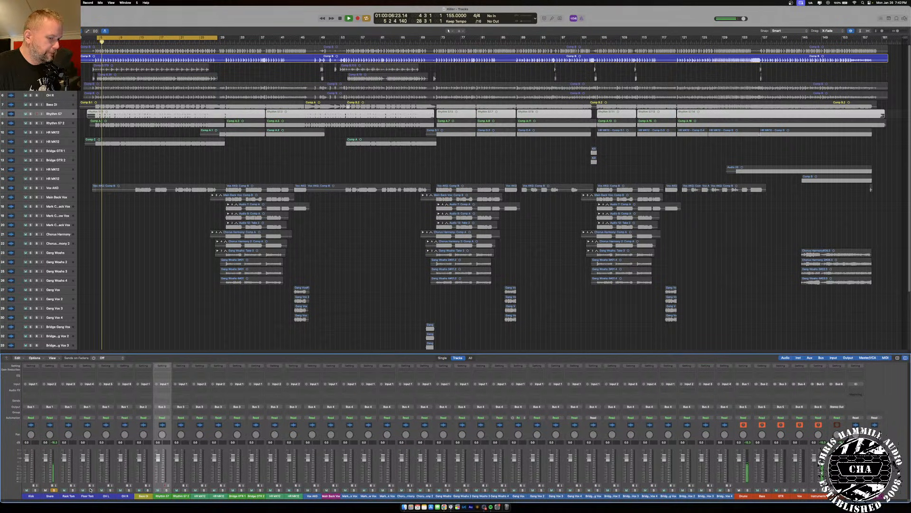
pyautogui.press('space')
# - Solo Kick, clear the Snare solo, and listen to the kick on its own
pyautogui.click(35, 490)
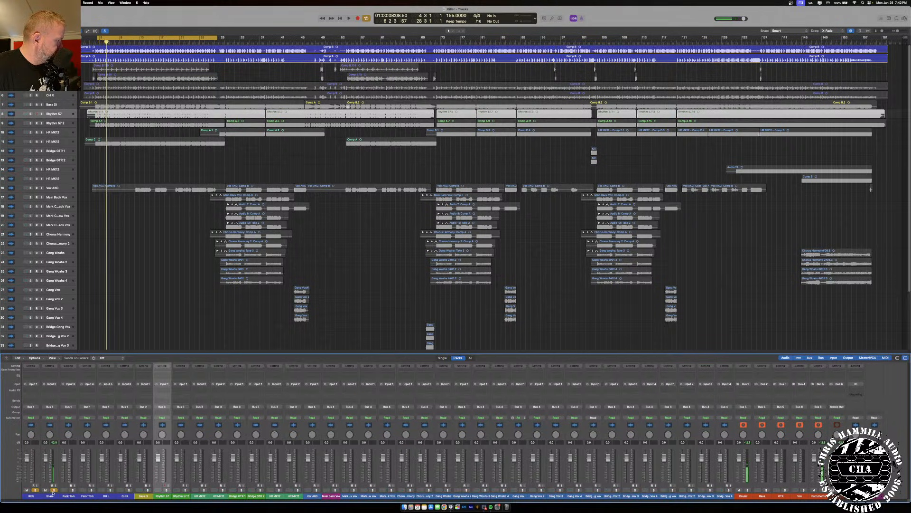
pyautogui.click(54, 490)
pyautogui.press('space')
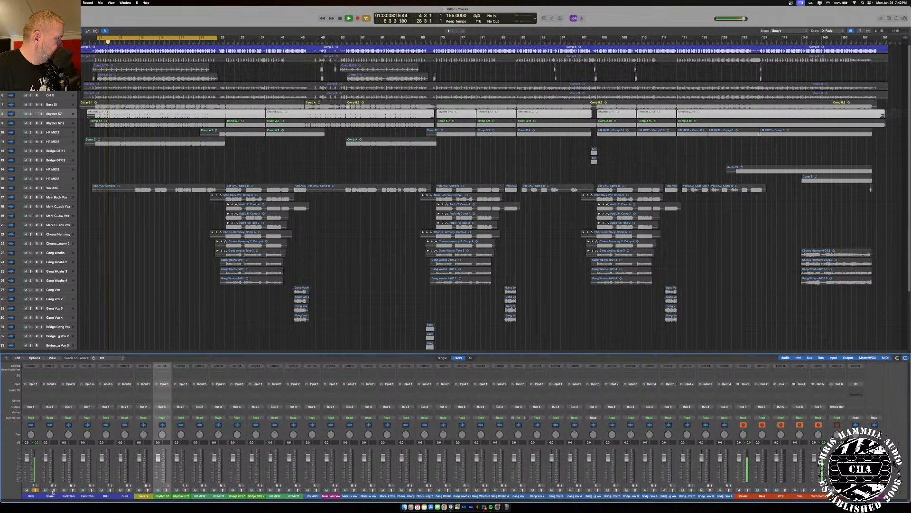
pyautogui.press('space')
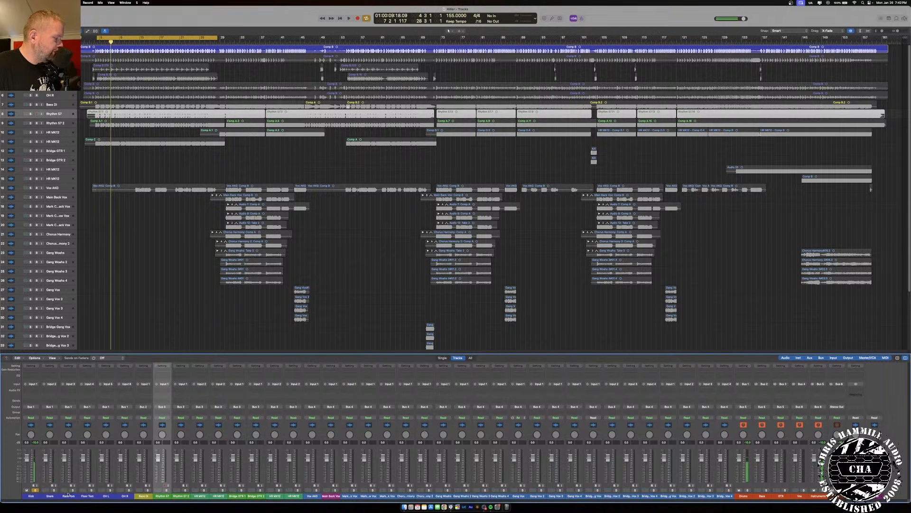
# - Audition OH L and OH R soloed without Kick or Bass DI, and clear both overhead solos
pyautogui.moveTo(110, 490); pyautogui.dragTo(147, 490)
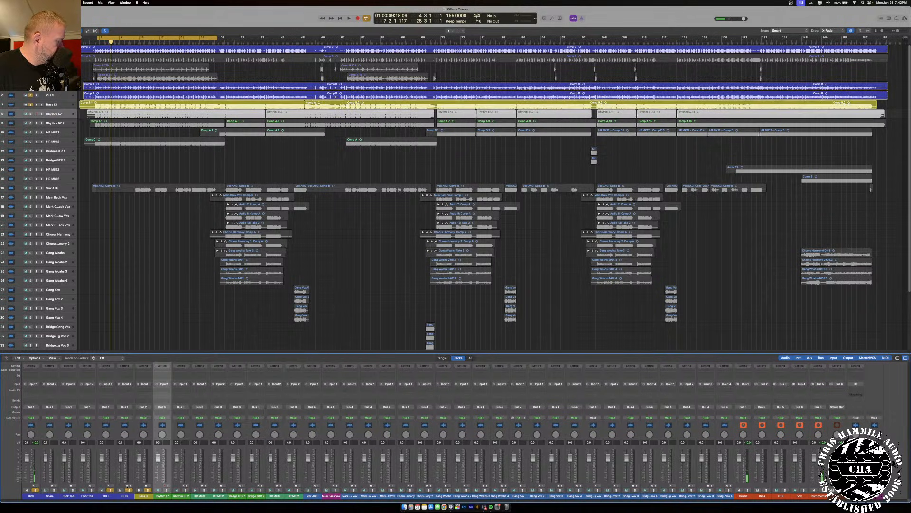
pyautogui.click(148, 489)
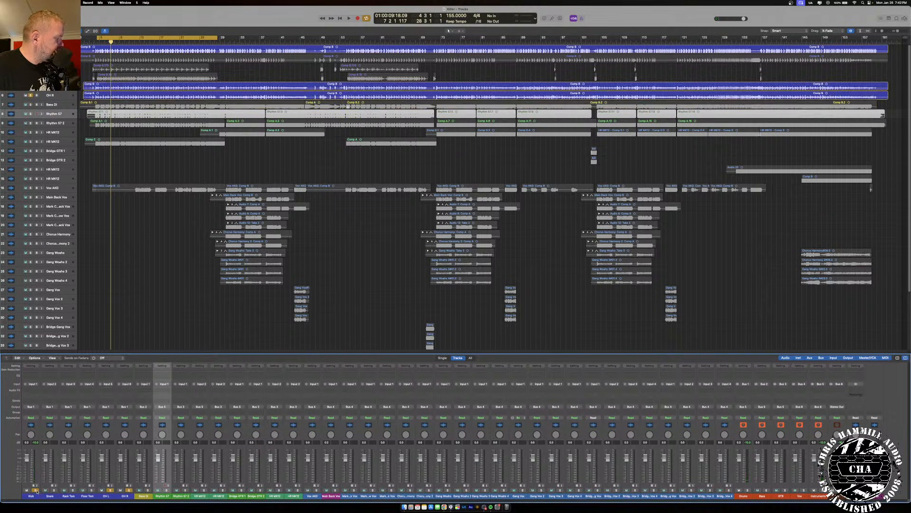
pyautogui.click(36, 489)
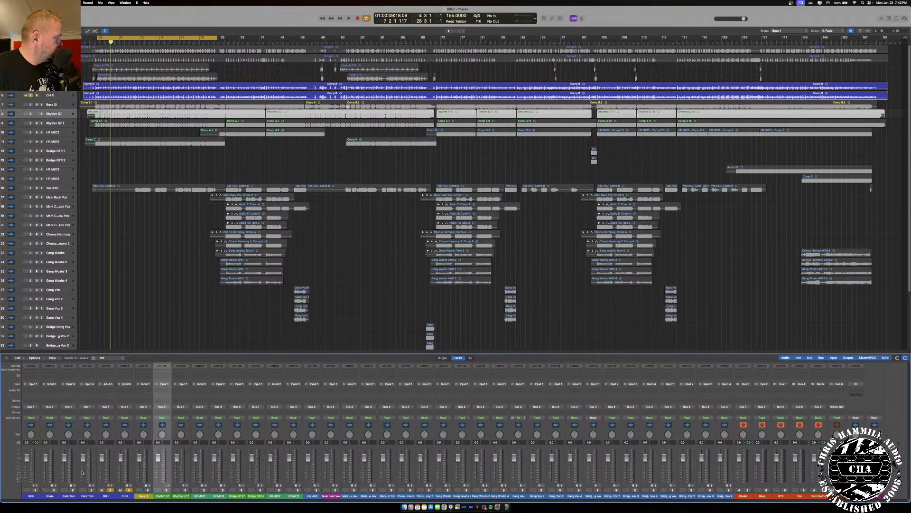
pyautogui.press('space')
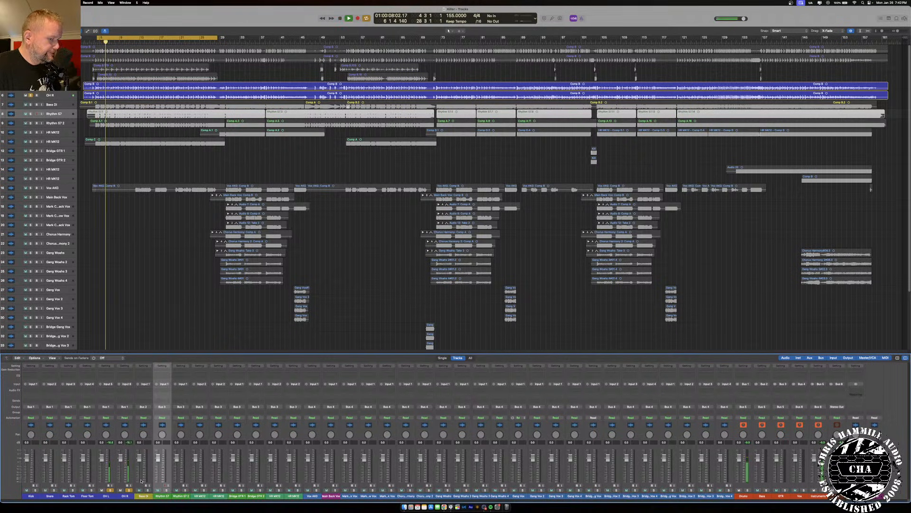
pyautogui.press('space')
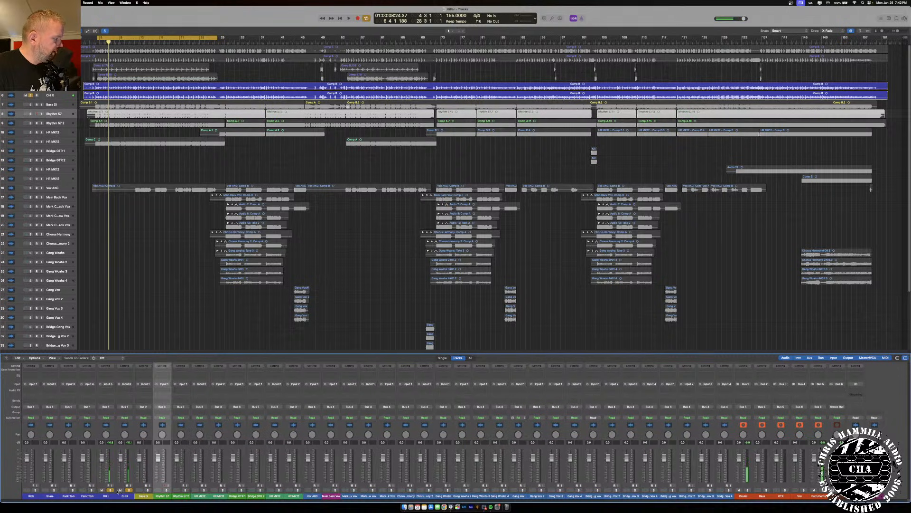
pyautogui.click(111, 489)
pyautogui.click(129, 489)
# - Insert the mono Auto-Align 2 plug-in on all six drum channels from Kick to OH R at once
pyautogui.moveTo(40, 496); pyautogui.dragTo(122, 392)
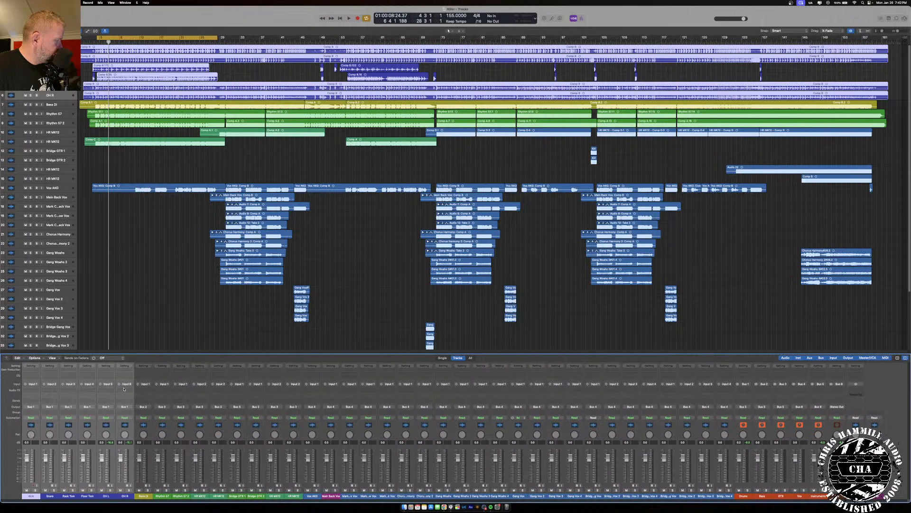
pyautogui.click(122, 392)
pyautogui.moveTo(141, 404)
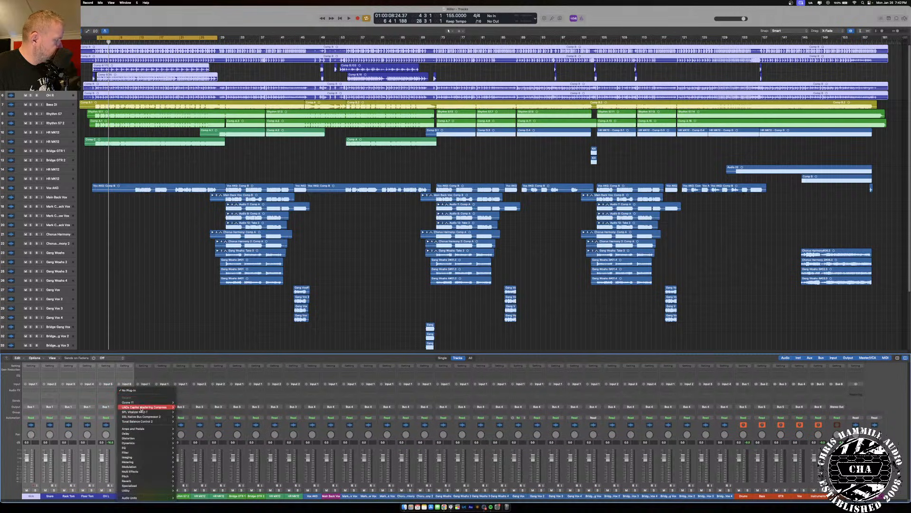
pyautogui.moveTo(147, 497)
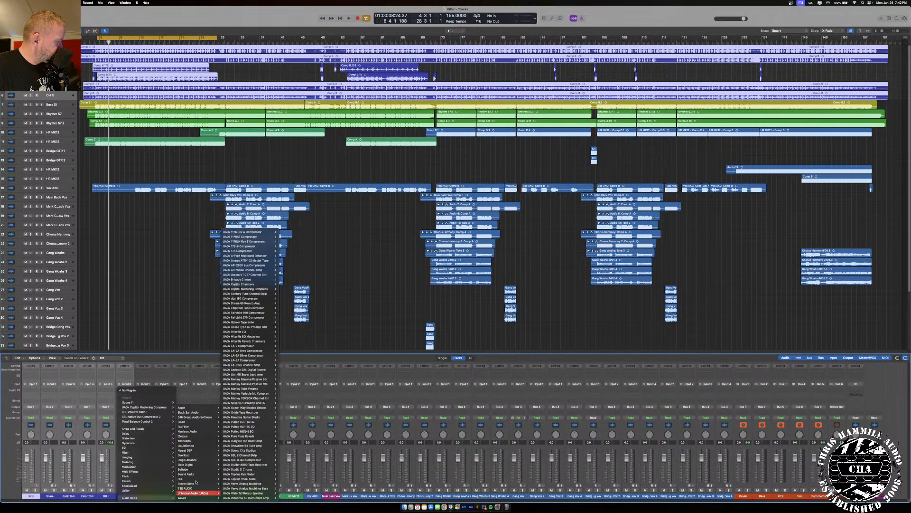
pyautogui.moveTo(190, 474)
pyautogui.moveTo(234, 478)
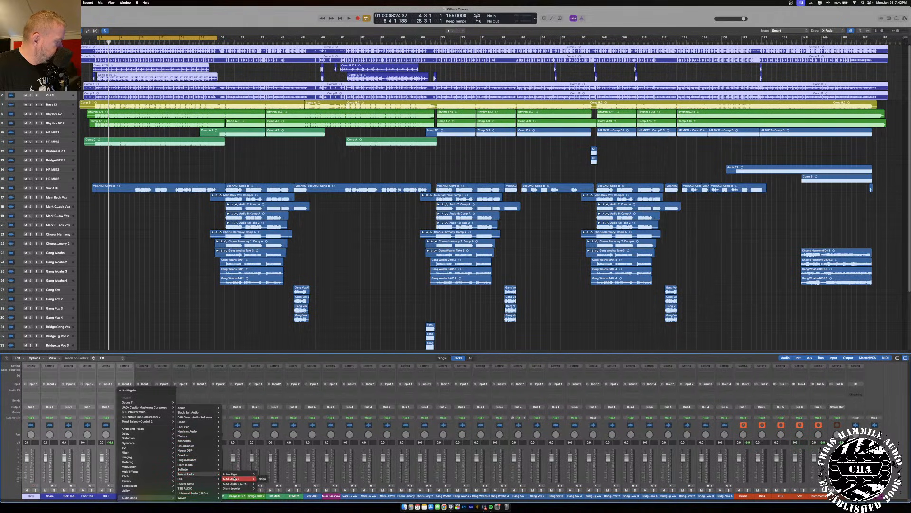
pyautogui.click(262, 479)
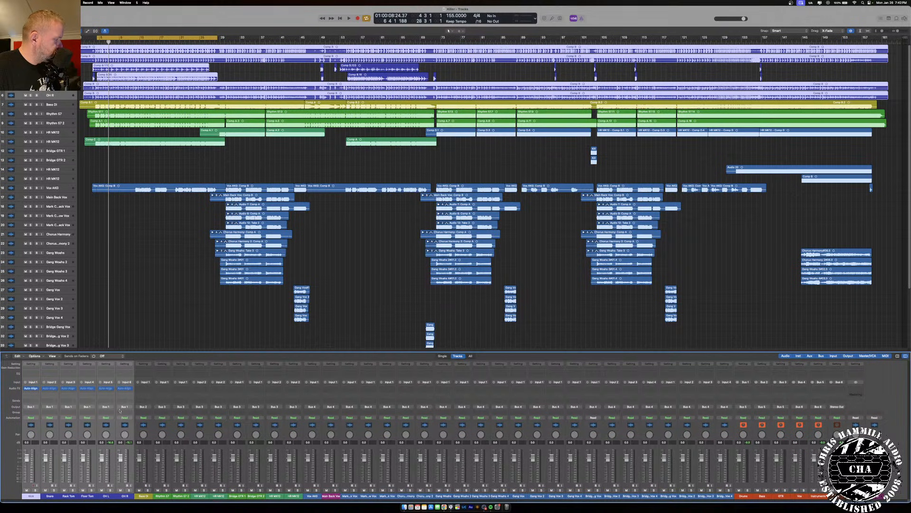
# - Select only the OH L and OH R channels and lower their volume faders together
pyautogui.click(109, 496)
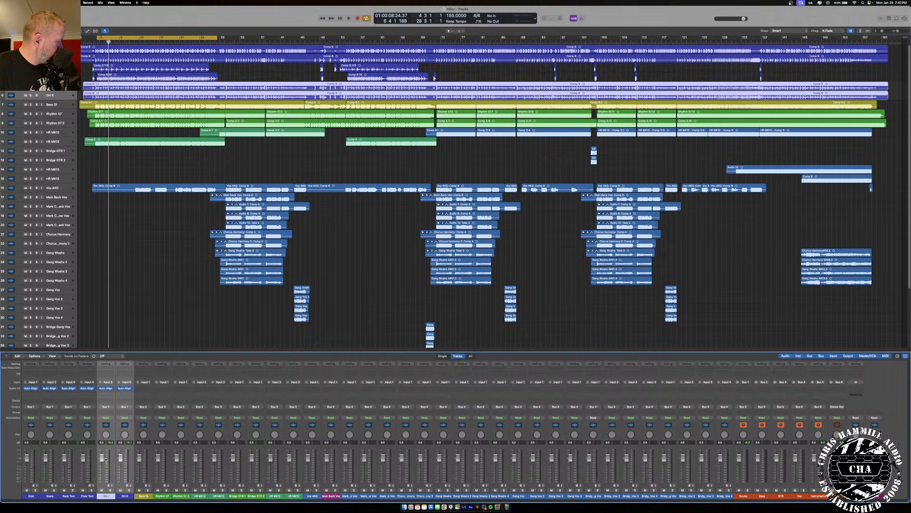
pyautogui.moveTo(102, 463); pyautogui.dragTo(101, 466)
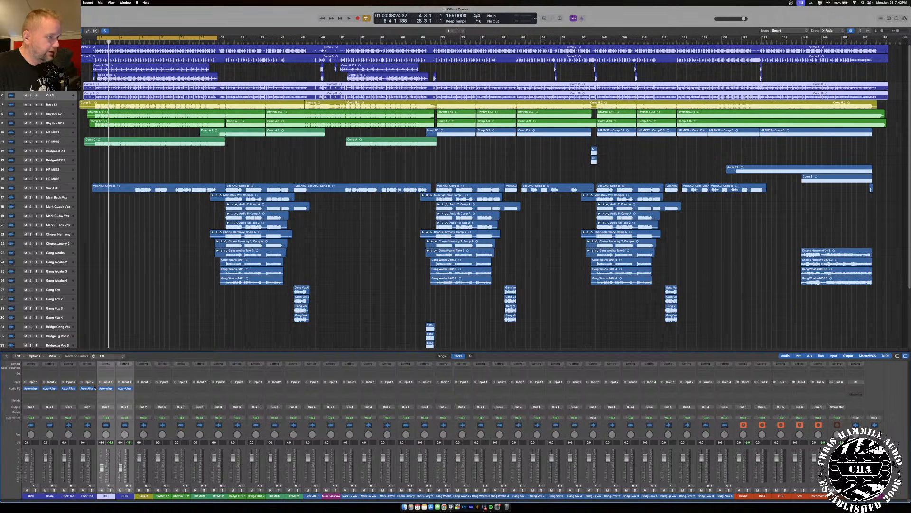
# - Play the cycle range, solo the Drums bus, and lower the Kick volume fader slightly
pyautogui.press('space')
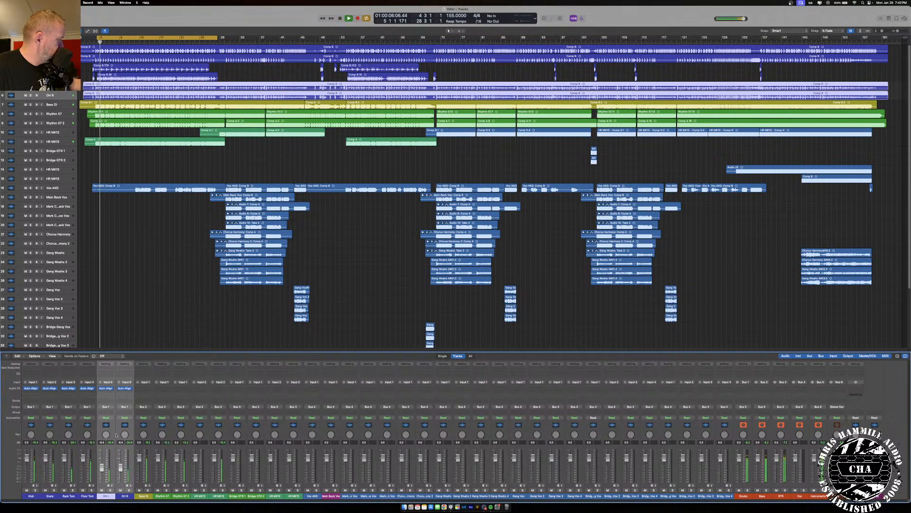
pyautogui.click(748, 490)
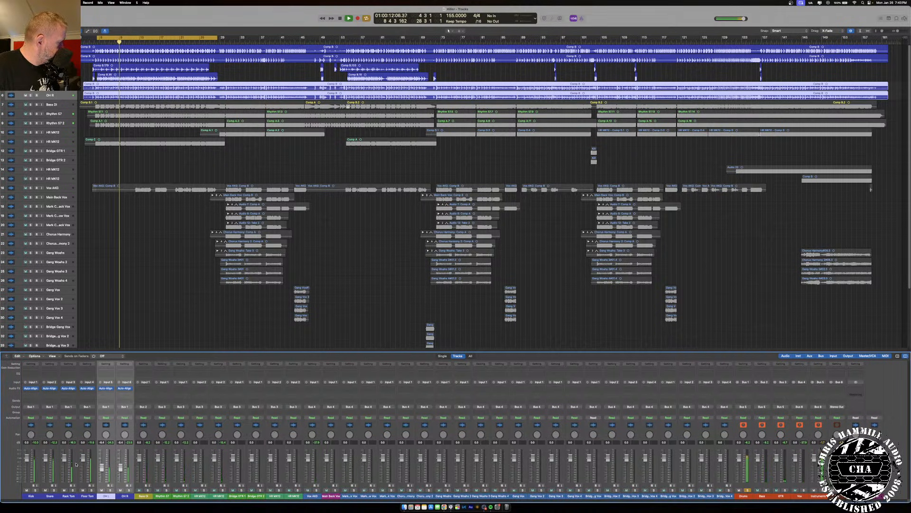
pyautogui.moveTo(29, 458); pyautogui.dragTo(28, 464)
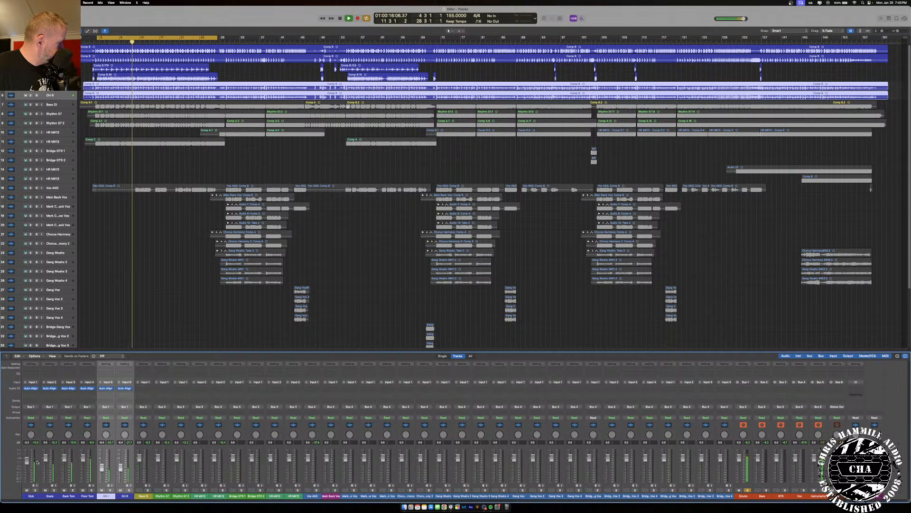
# - During cycle playback, raise the OH L and OH R faders slightly and lower the Rack Tom and Floor Tom faders
pyautogui.moveTo(101, 470); pyautogui.dragTo(101, 471)
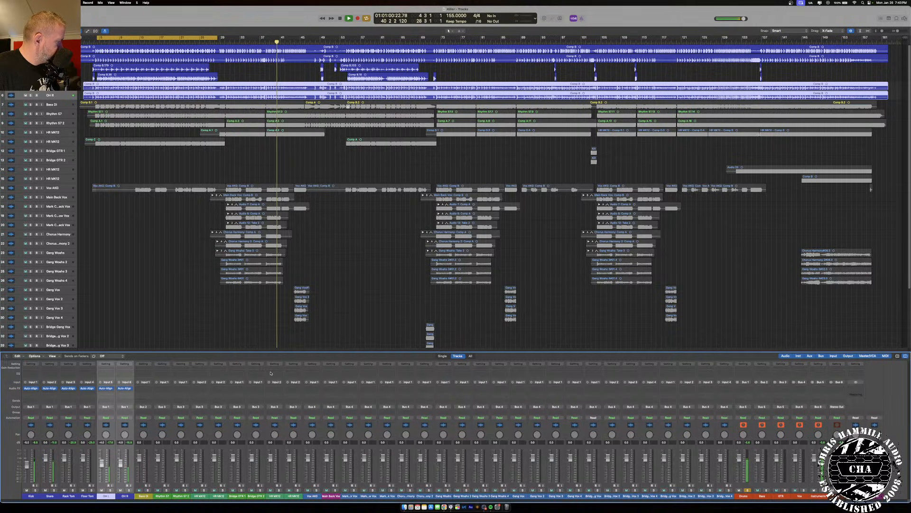
pyautogui.press('Return')
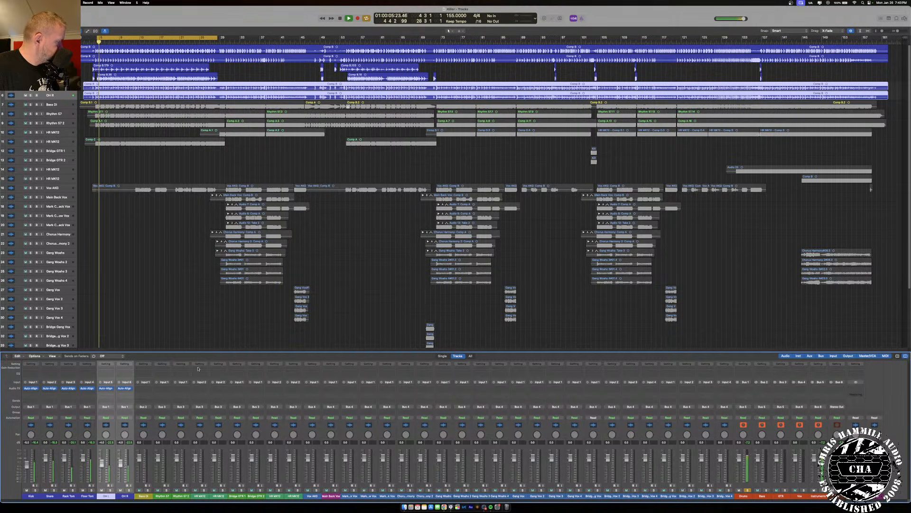
pyautogui.click(70, 496)
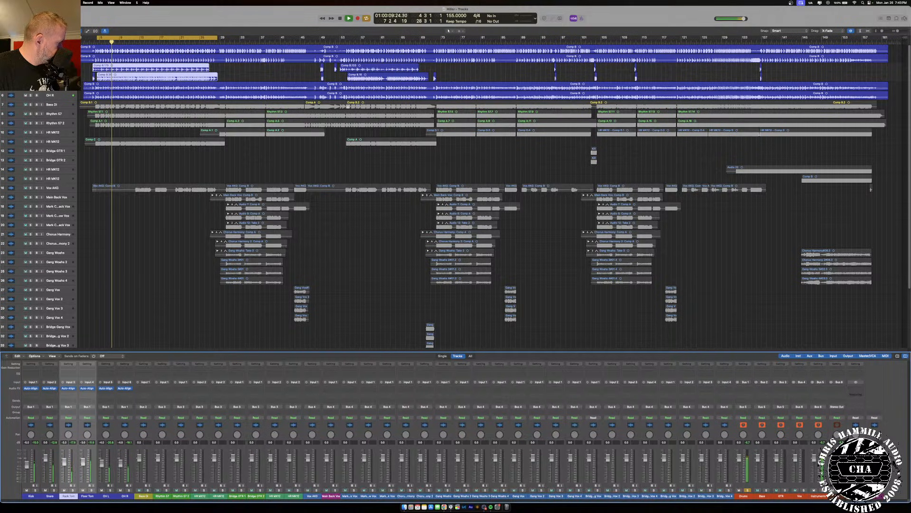
pyautogui.keyDown('super'); pyautogui.click(71, 496); pyautogui.keyUp('super')
pyautogui.click(70, 496)
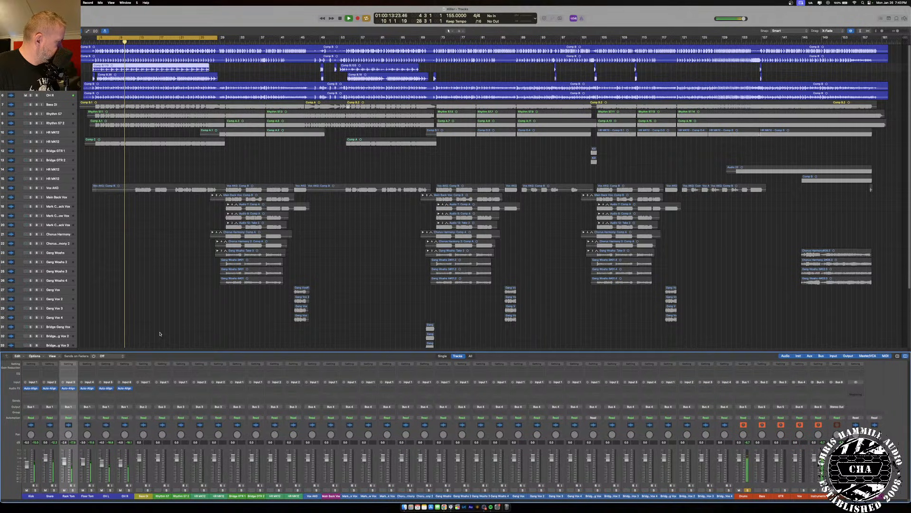
pyautogui.press('space')
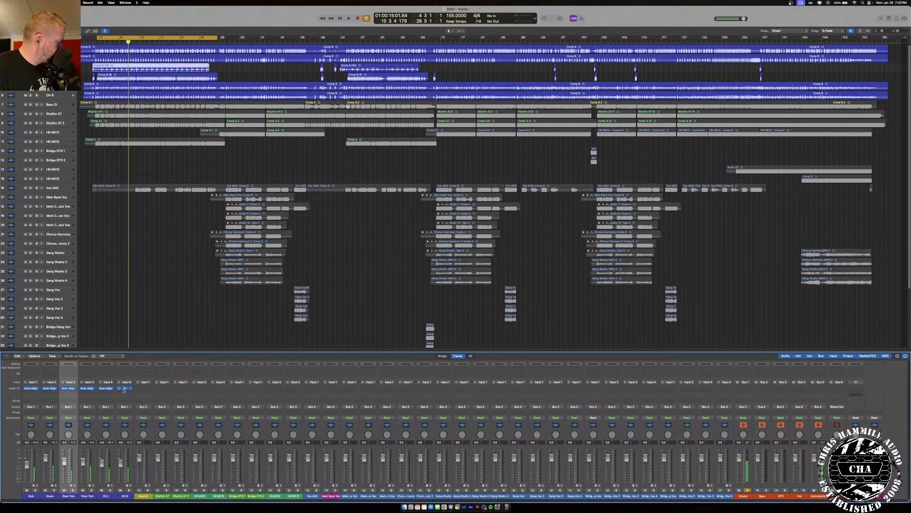
# - Open Auto-Align 2 from OH R and align all six drum channels by analysing playback, with the cycle range disabled during the capture
pyautogui.click(126, 388)
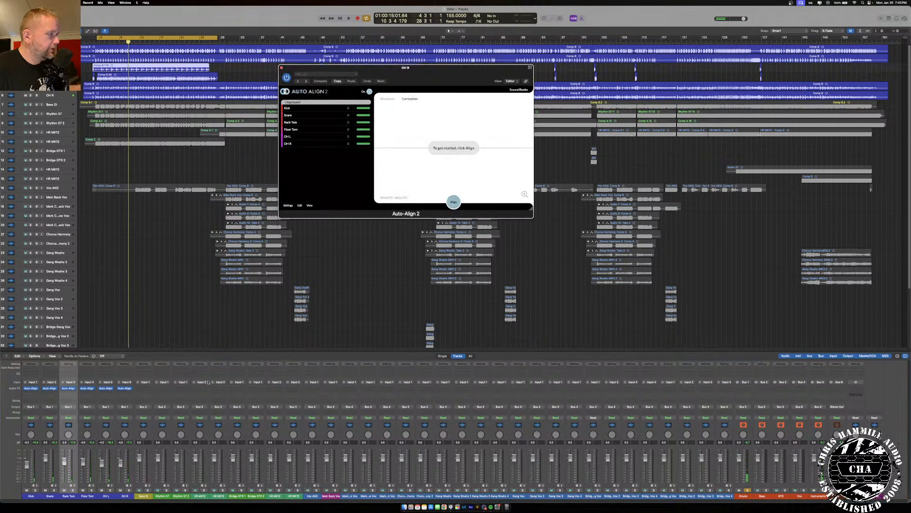
pyautogui.click(453, 202)
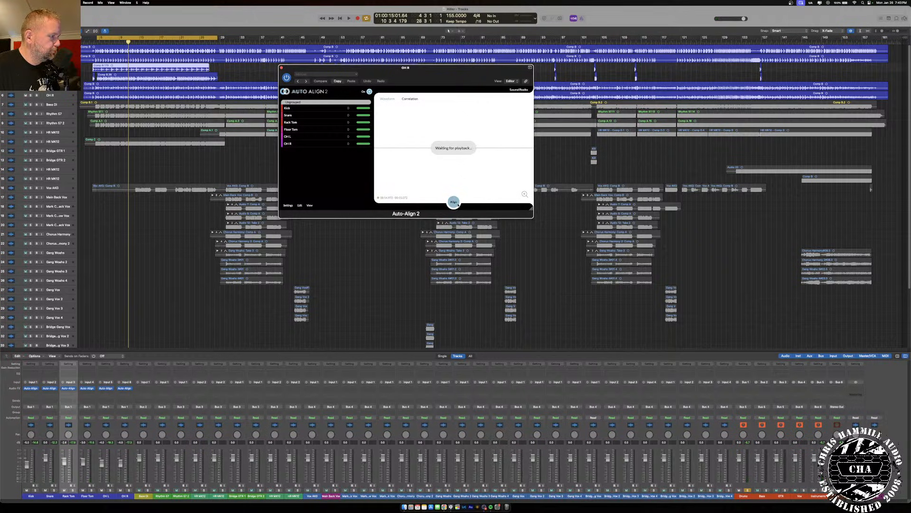
pyautogui.press('space')
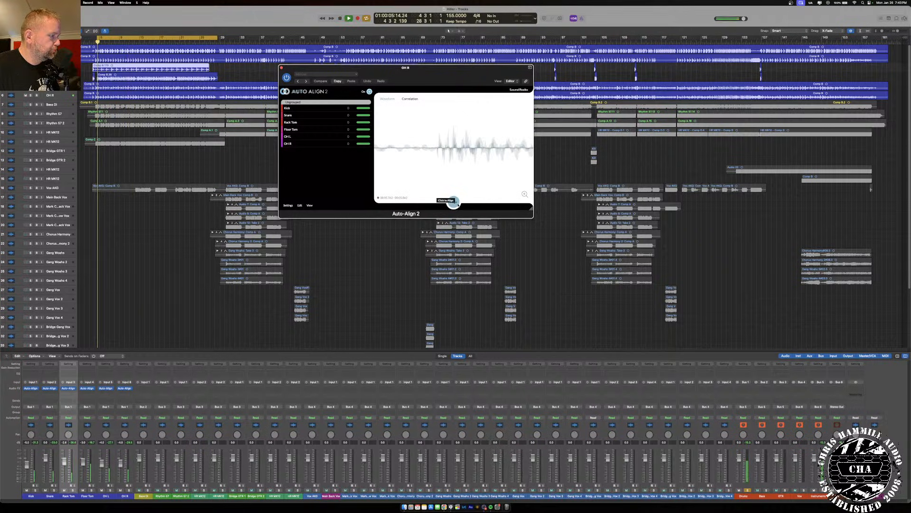
pyautogui.click(189, 39)
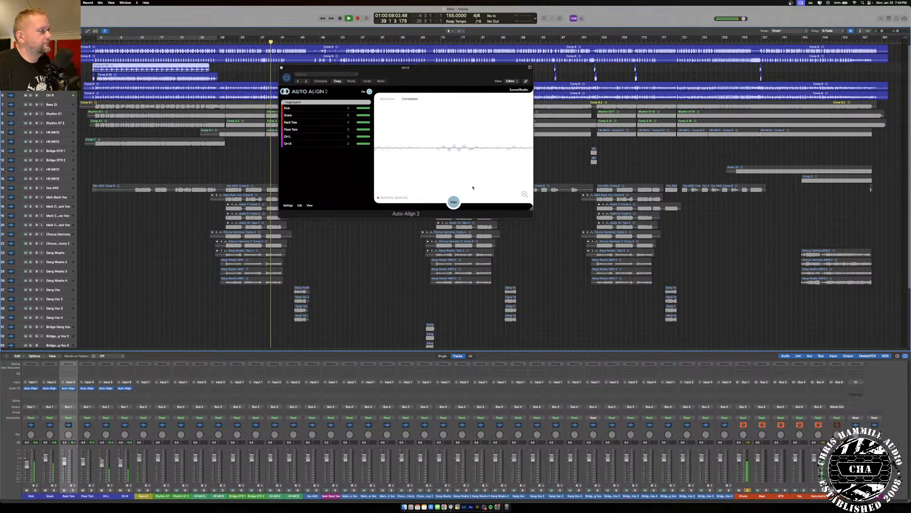
pyautogui.click(453, 202)
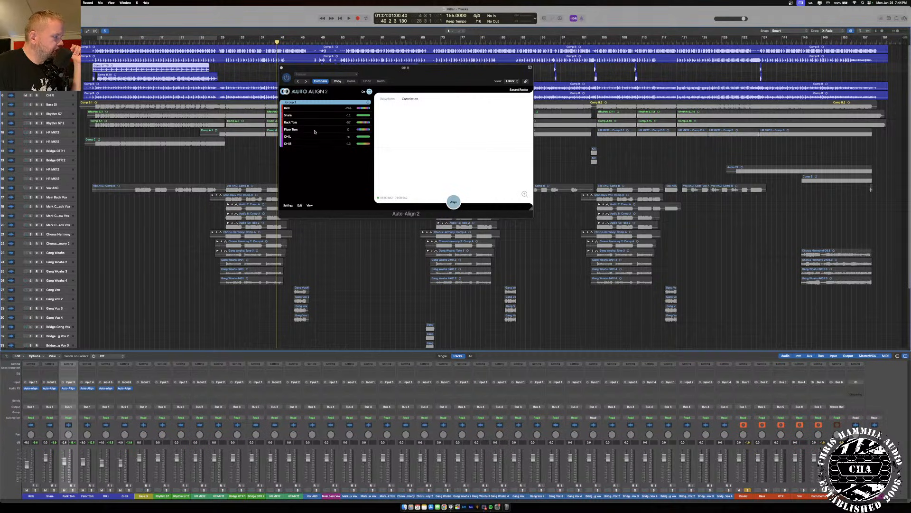
# - Compare the drums with Auto-Align 2 bypassed and active on all six channels over the cycle range, and close the plug-in window
pyautogui.moveTo(365, 131)
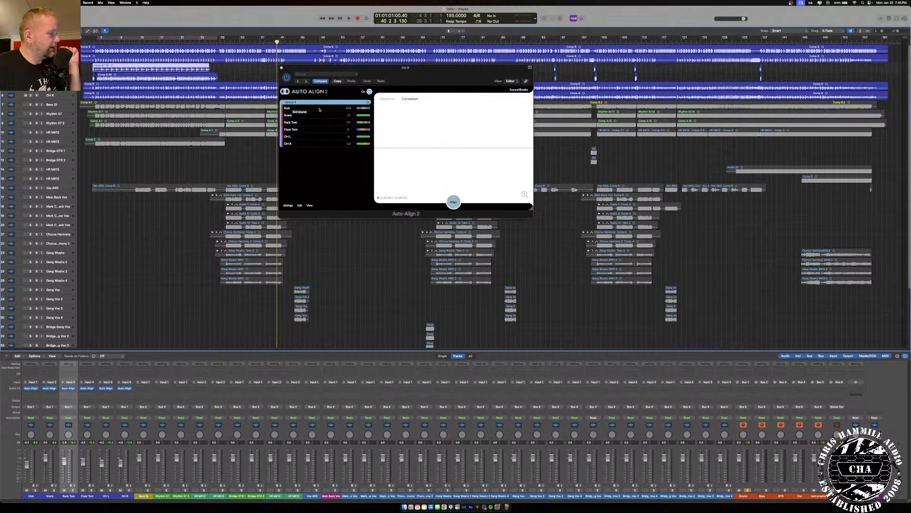
pyautogui.click(140, 40)
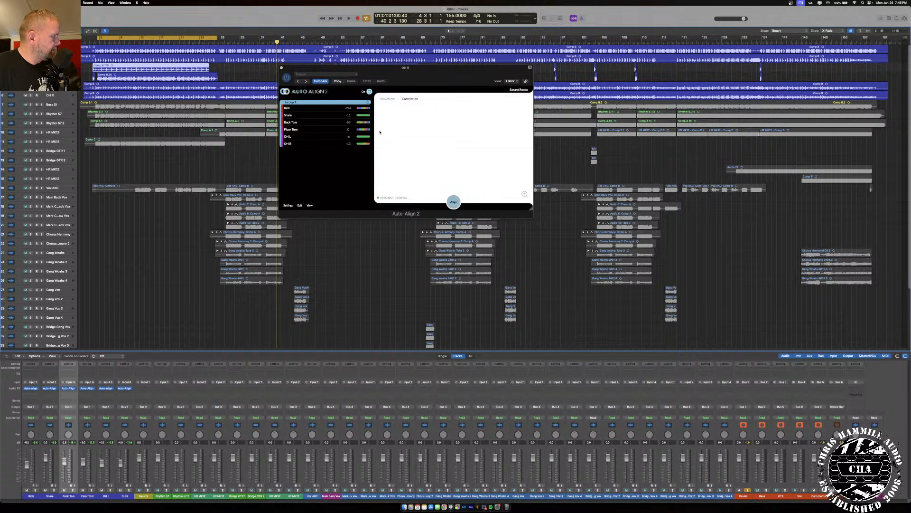
pyautogui.press('space')
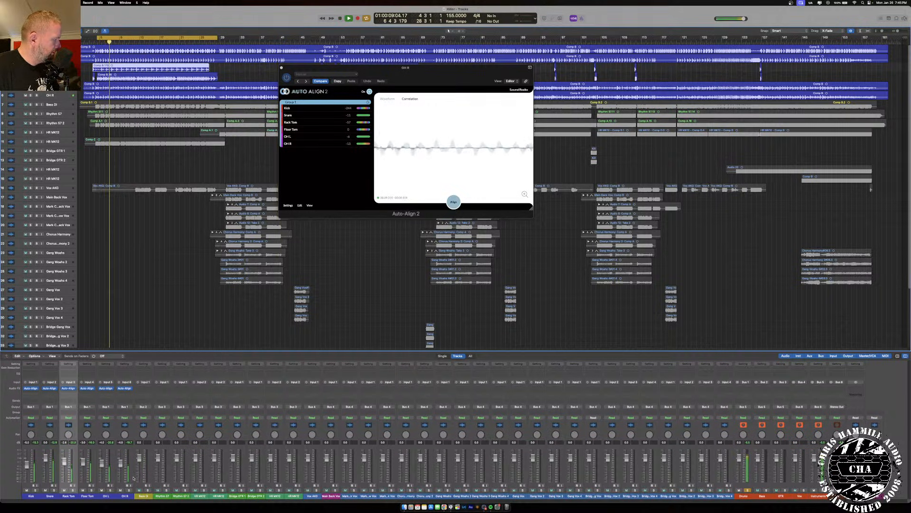
pyautogui.click(33, 494)
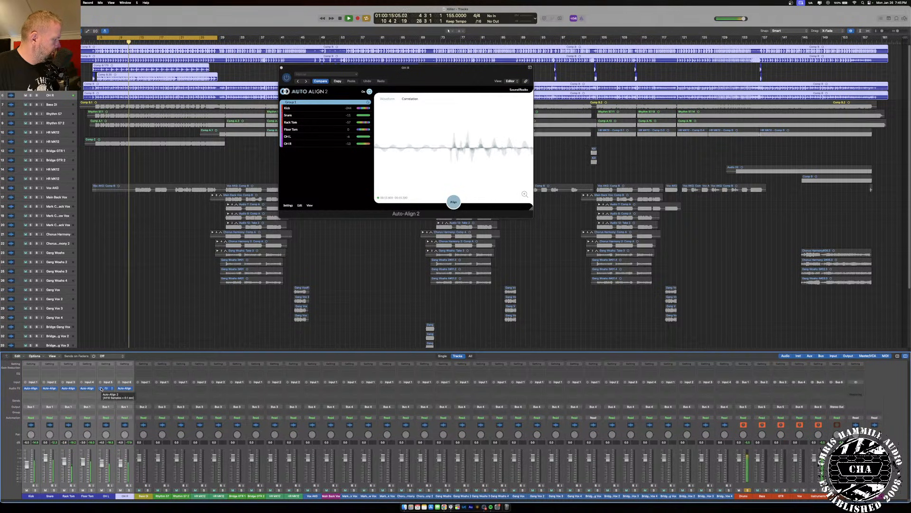
pyautogui.press('space')
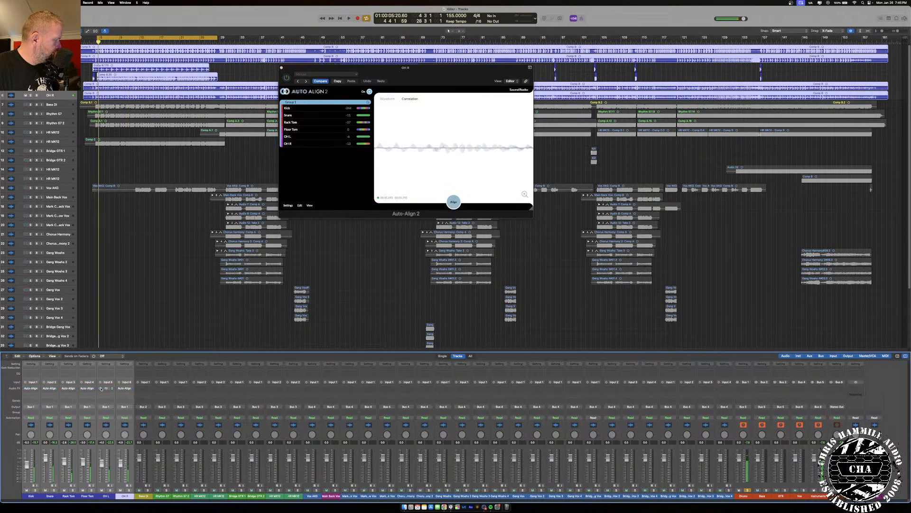
pyautogui.press('space')
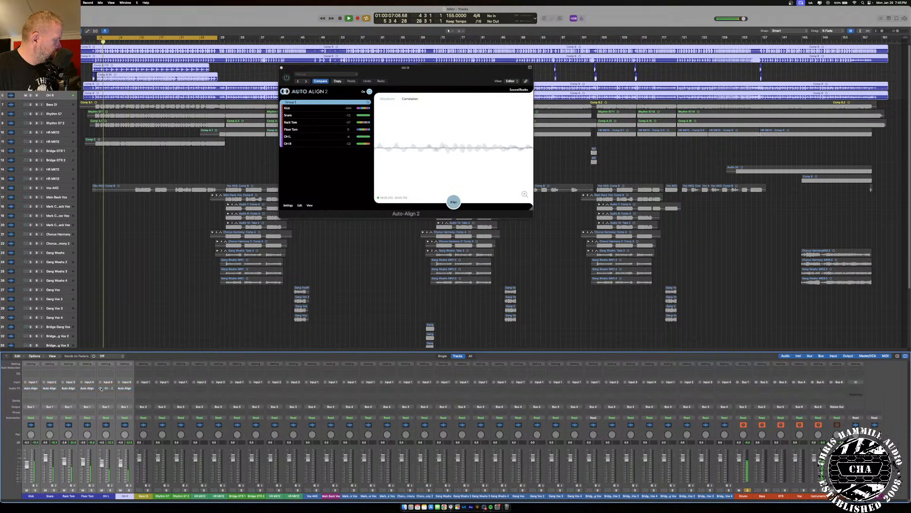
pyautogui.press('space')
pyautogui.press('space')
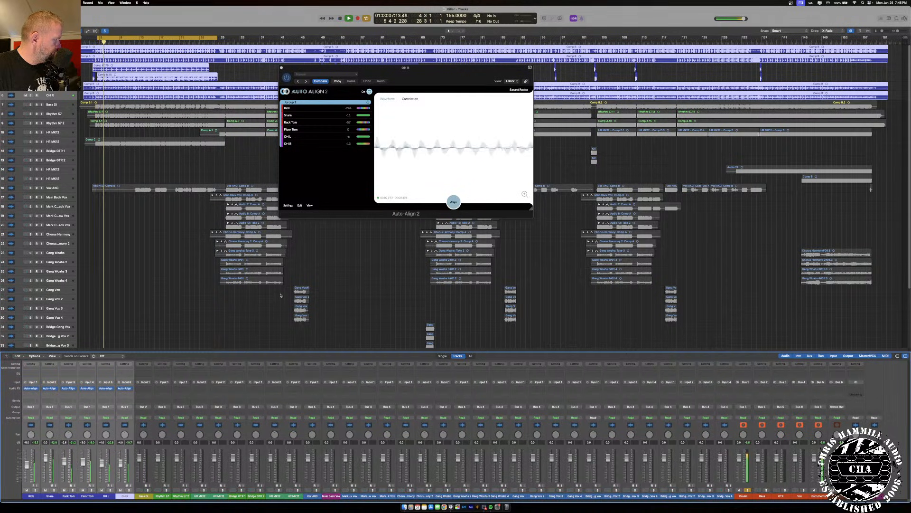
pyautogui.press('space')
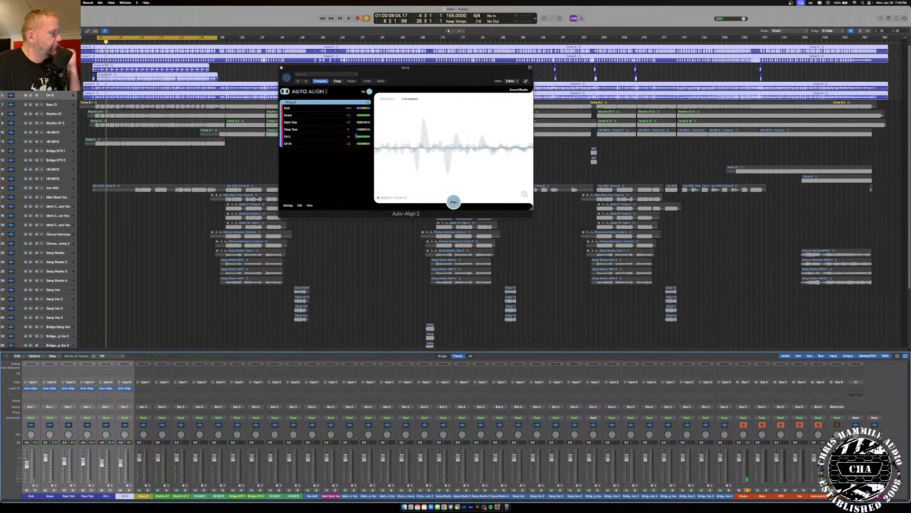
pyautogui.click(282, 69)
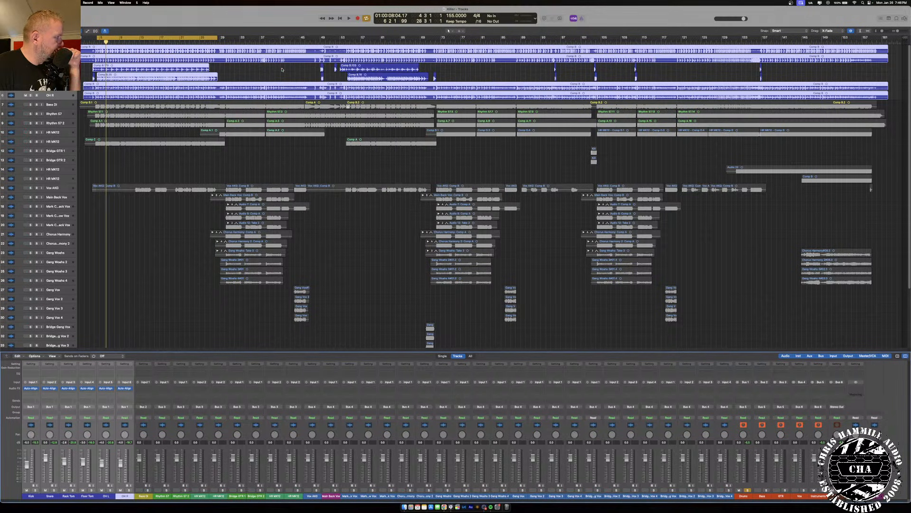
# - Audition the two Rhythm guitar tracks with the cycle off, first one with the Drums bus, then both soloed without it
pyautogui.click(127, 38)
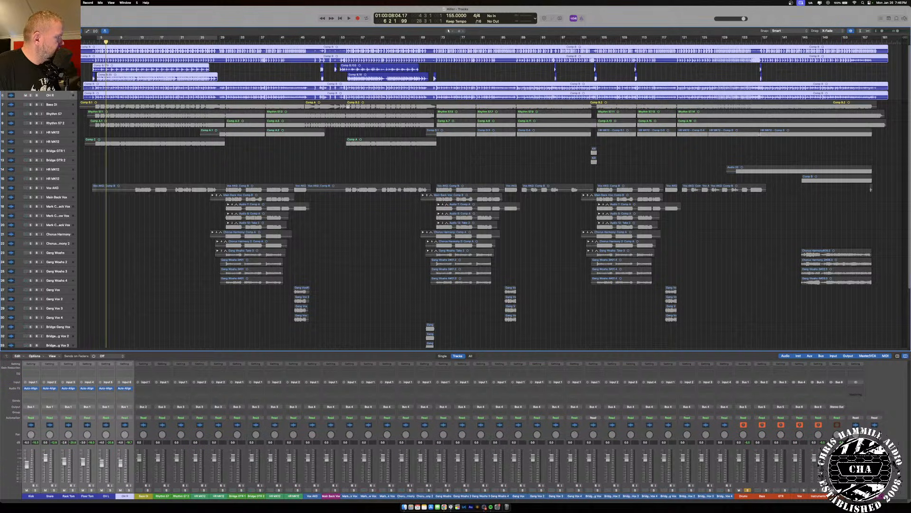
pyautogui.click(60, 116)
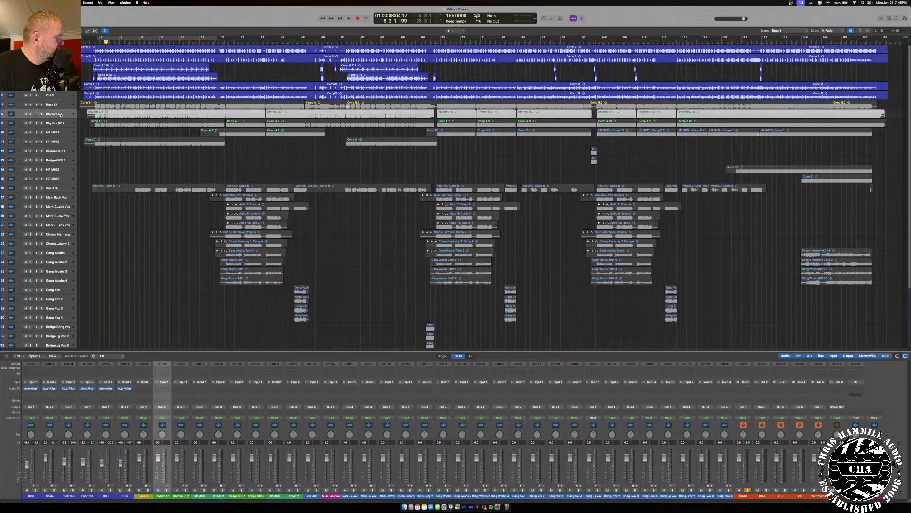
pyautogui.click(31, 115)
pyautogui.press('space')
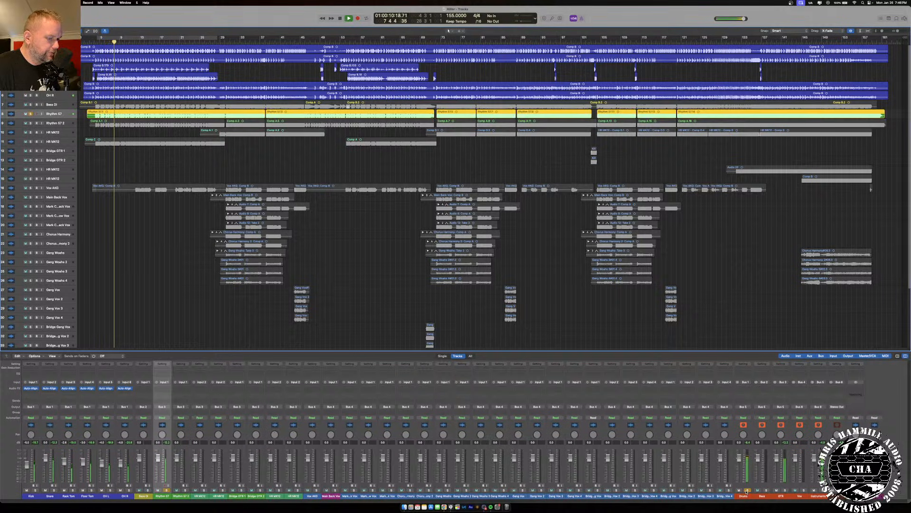
pyautogui.click(184, 490)
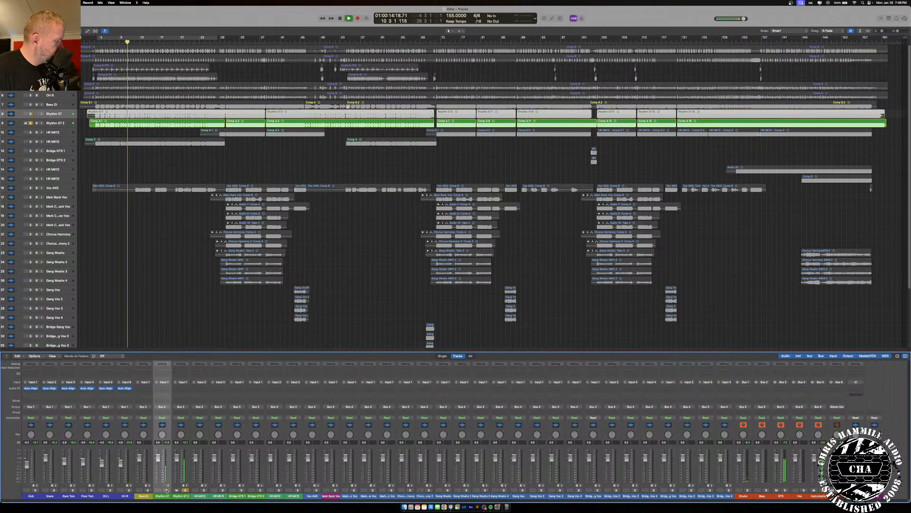
pyautogui.click(183, 490)
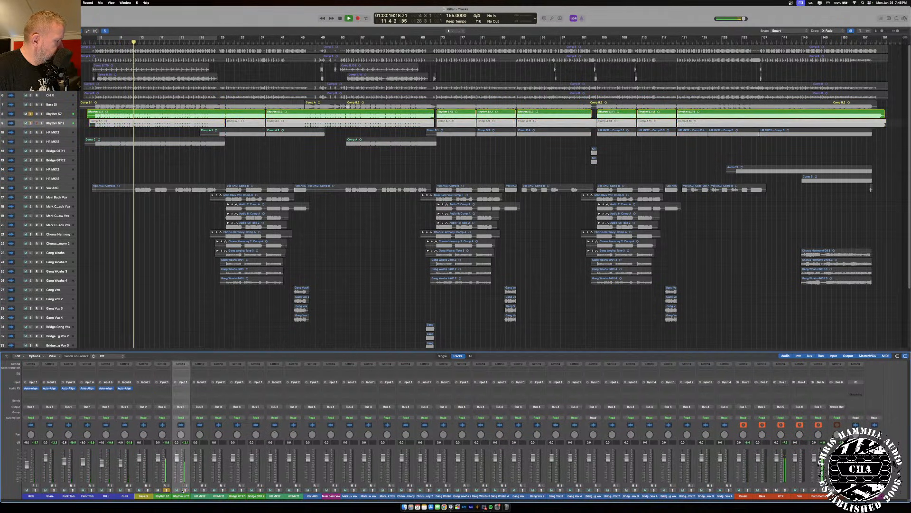
pyautogui.click(184, 490)
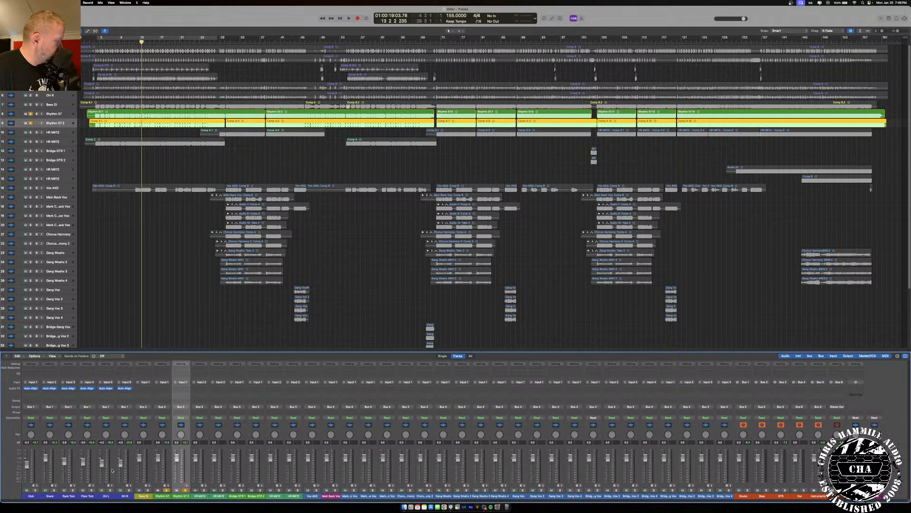
# - Route the OH L and OH R outputs to Bus 7, create an arrangement track for the new aux, and name it OHs
pyautogui.click(142, 498)
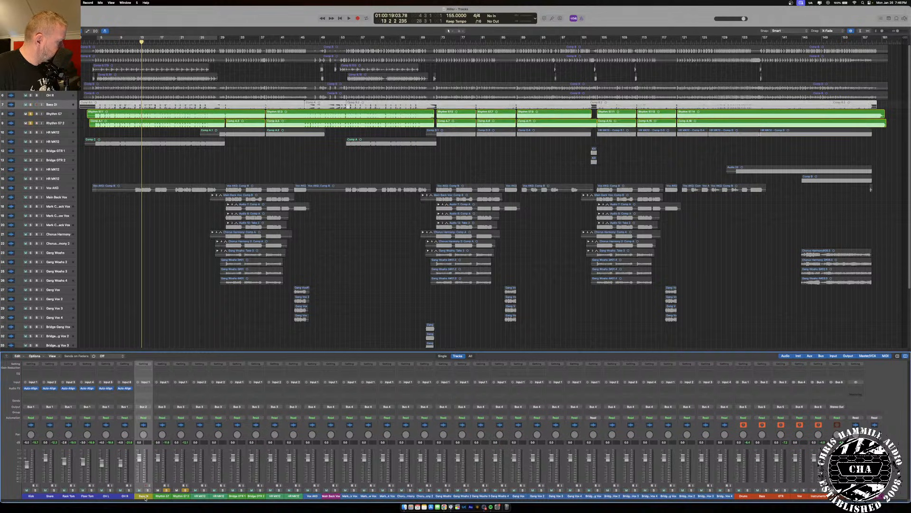
pyautogui.click(114, 497)
pyautogui.keyDown('shift'); pyautogui.click(125, 495); pyautogui.keyUp('shift')
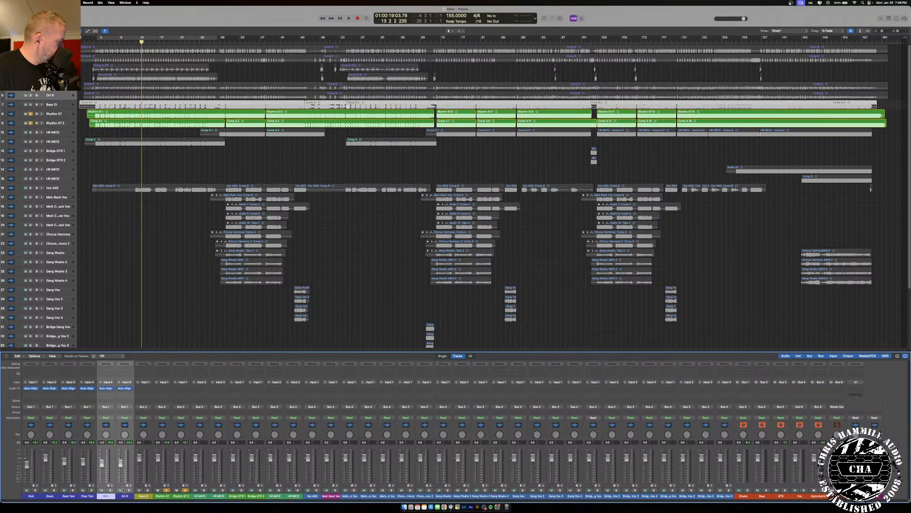
pyautogui.click(124, 407)
pyautogui.moveTo(126, 425)
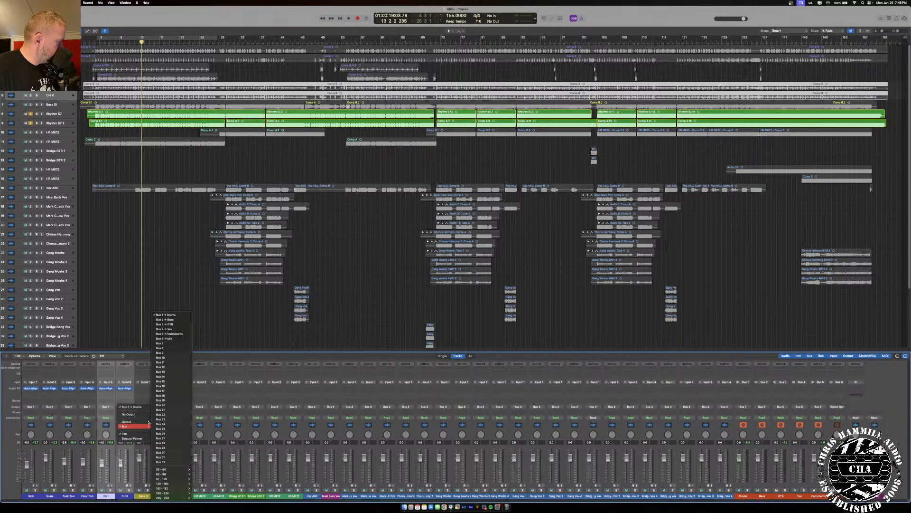
pyautogui.click(172, 342)
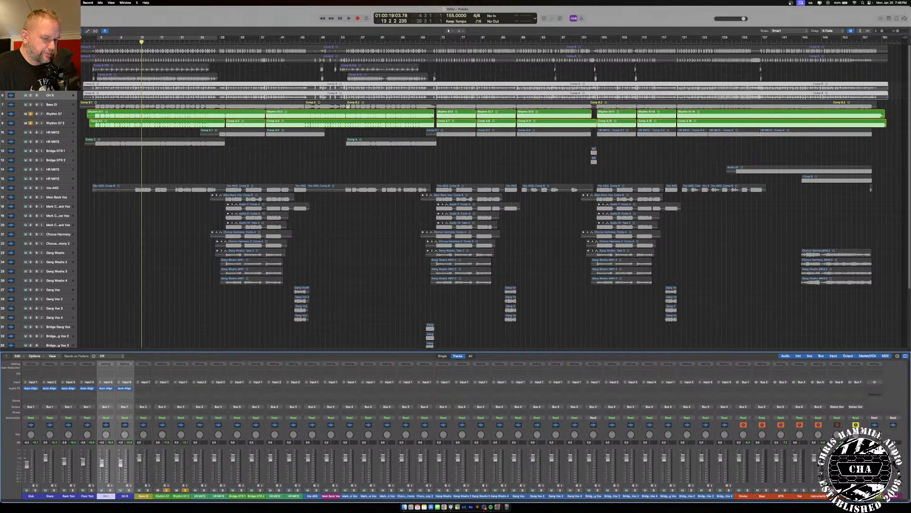
pyautogui.hotkey('ctrl', 't')
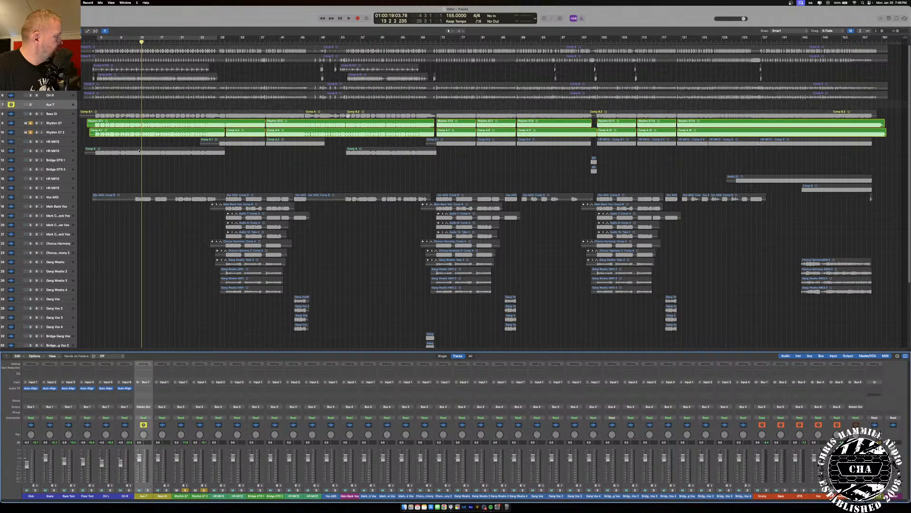
pyautogui.doubleClick(49, 105)
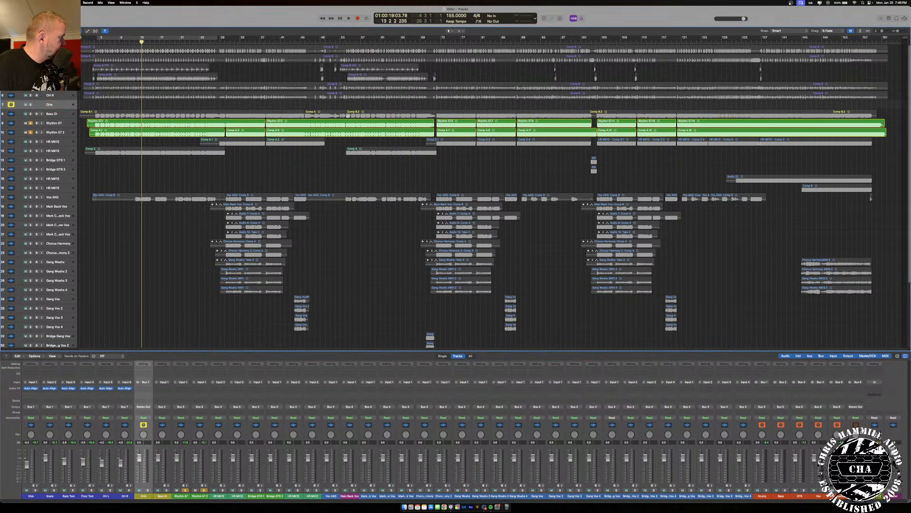
# - Route the Rack Tom and Floor Tom outputs to Bus 8 and add its aux as a track named Toms
pyautogui.click(69, 496)
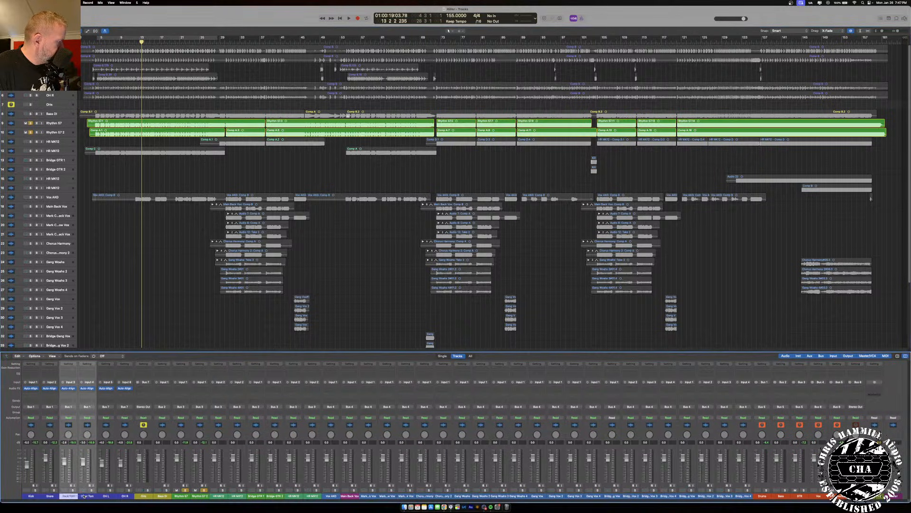
pyautogui.click(86, 407)
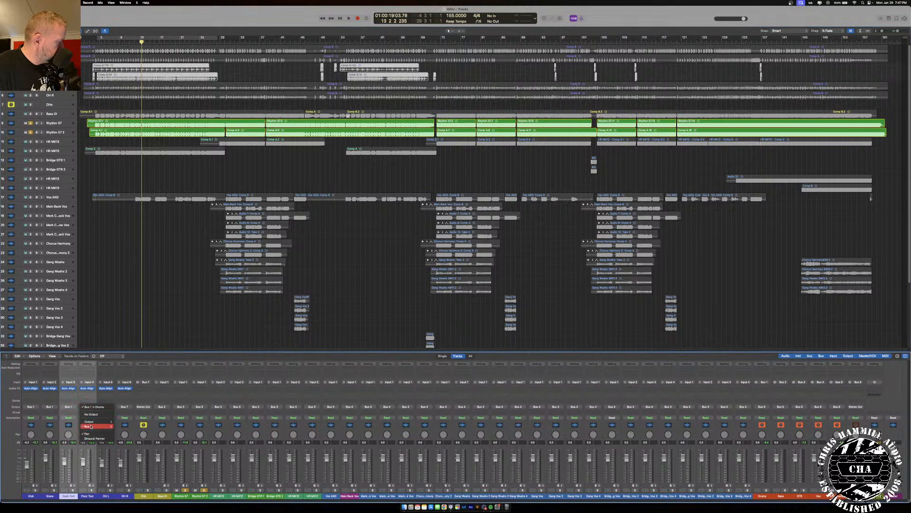
pyautogui.moveTo(92, 425)
pyautogui.click(126, 347)
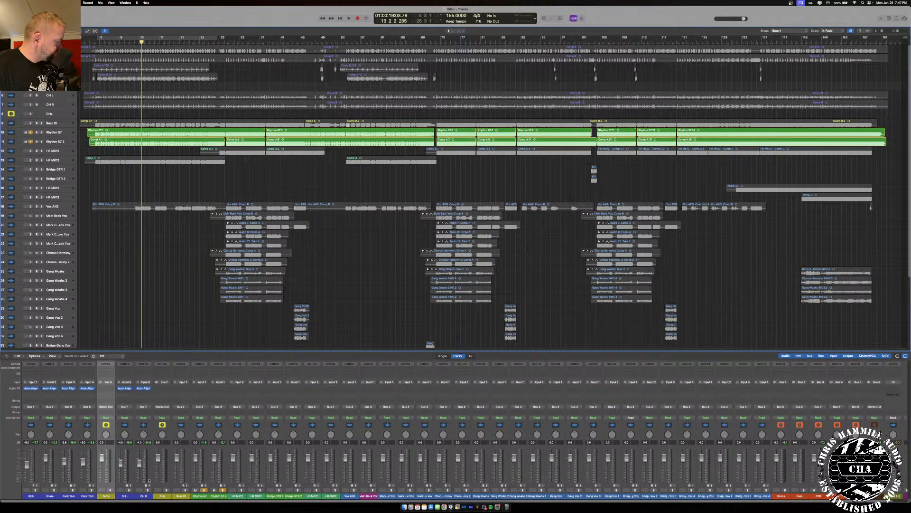
# - Give the Toms and OHs auxes the same blue colour as the other drum tracks
pyautogui.click(162, 496)
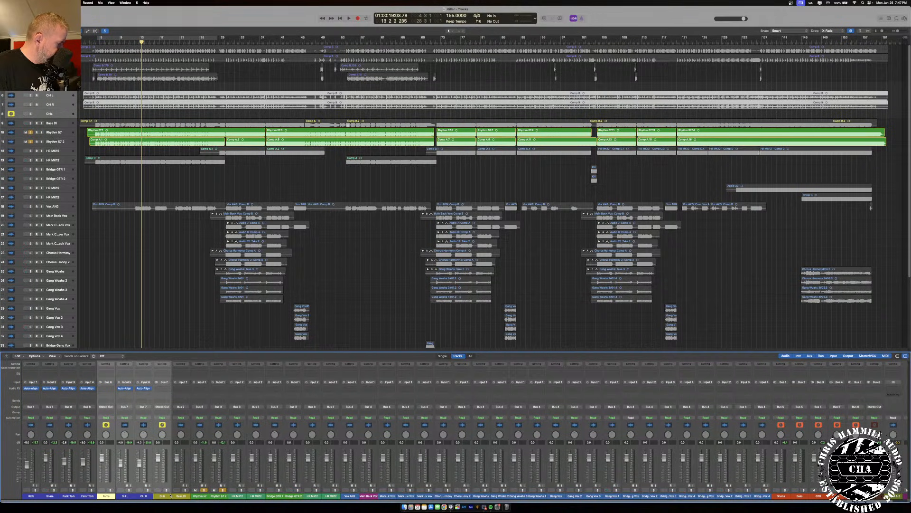
pyautogui.hotkey('alt', 'c')
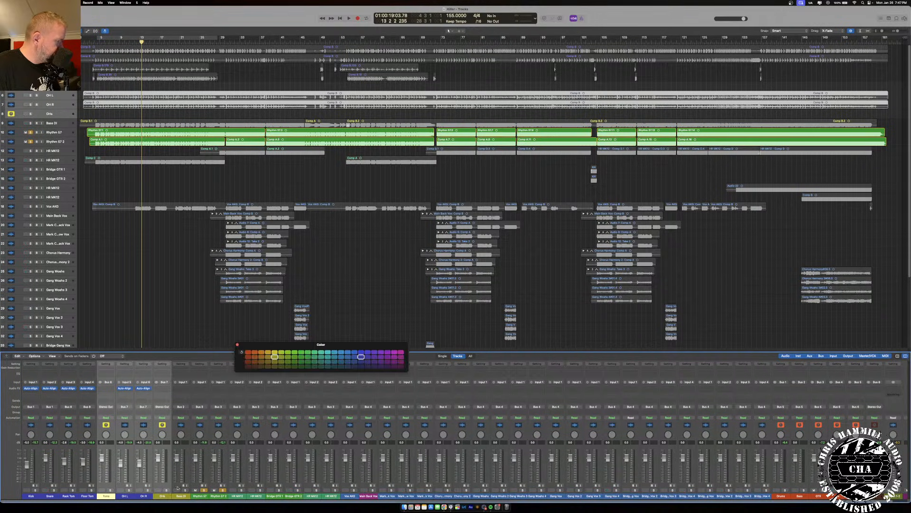
pyautogui.click(362, 353)
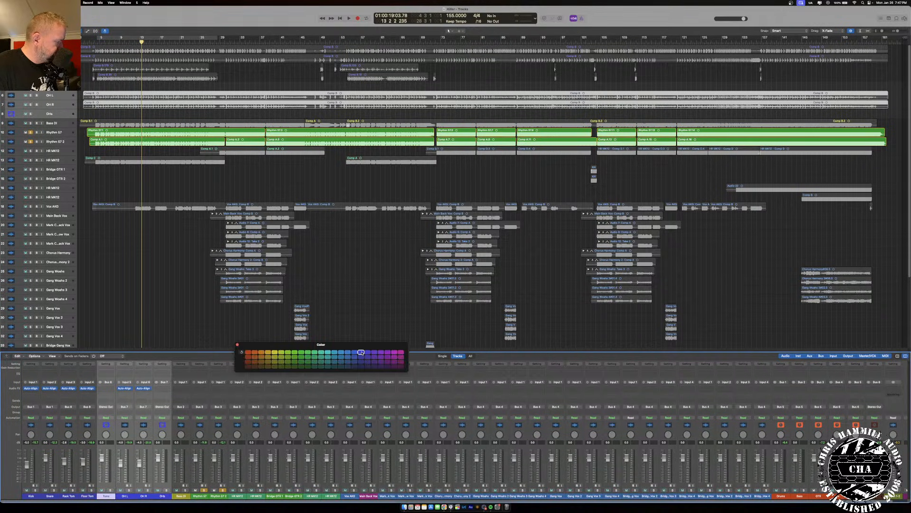
pyautogui.click(238, 345)
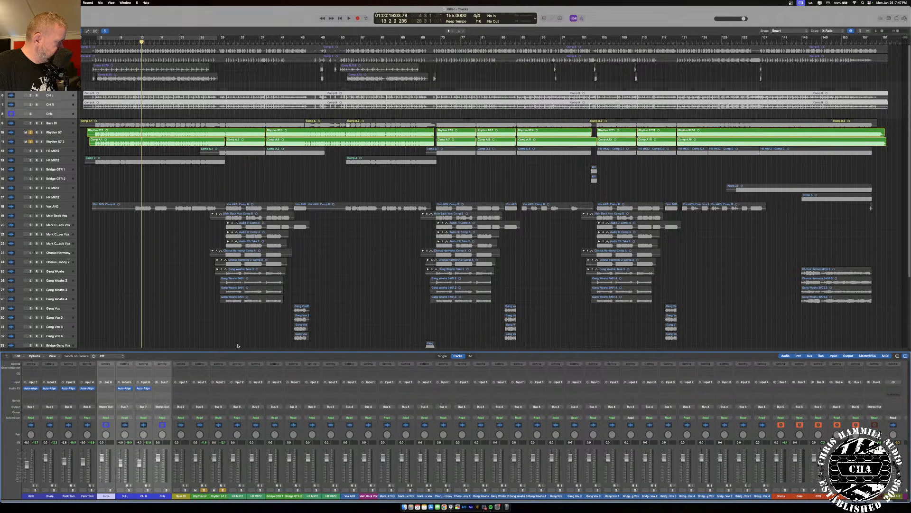
# - Route the Toms and OHs aux outputs to Bus 1 (Drums)
pyautogui.click(106, 407)
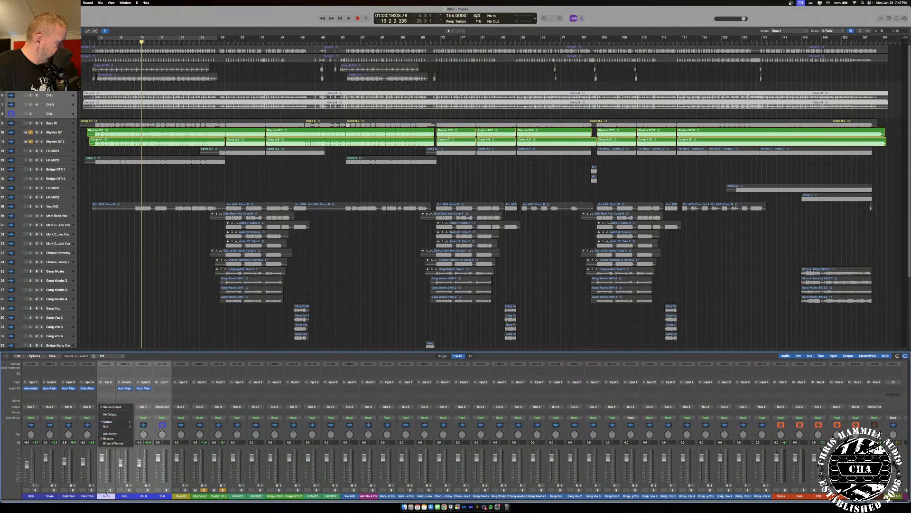
pyautogui.click(107, 407)
pyautogui.click(105, 408)
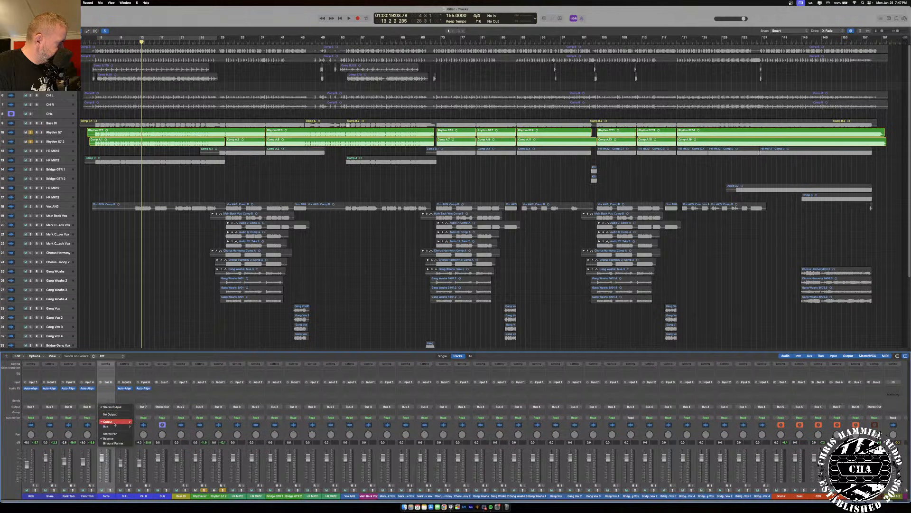
pyautogui.moveTo(105, 426)
pyautogui.click(155, 315)
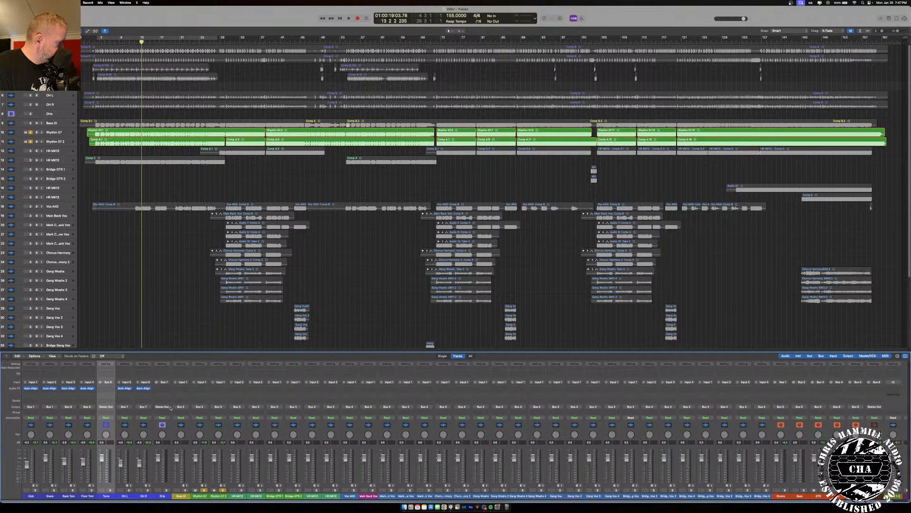
pyautogui.click(162, 407)
pyautogui.moveTo(168, 425)
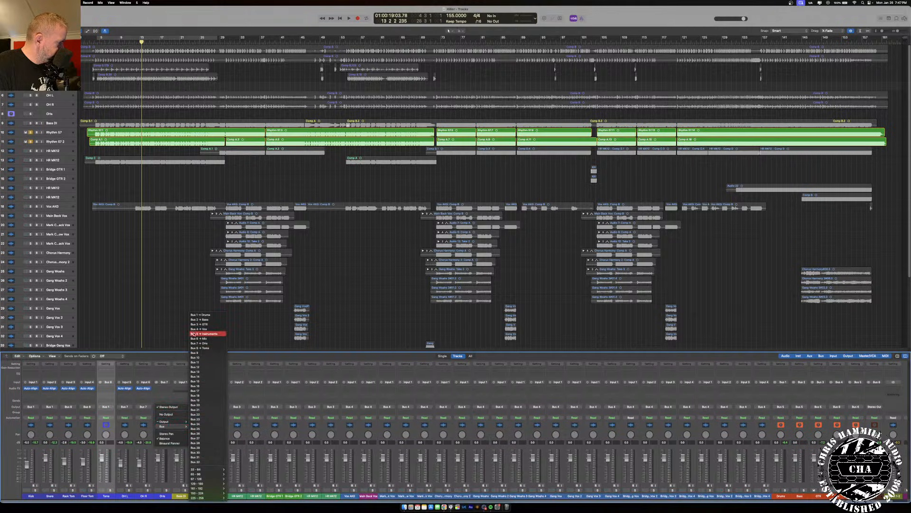
pyautogui.click(186, 496)
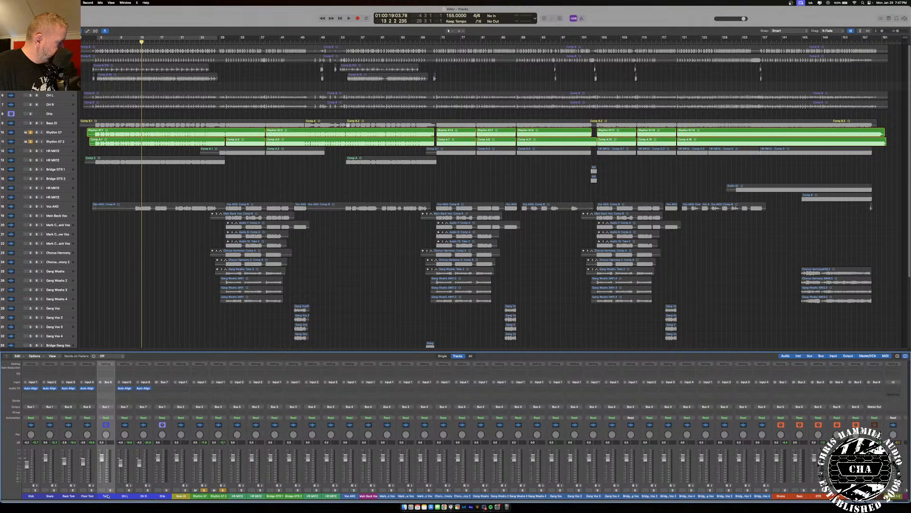
# - Add a send to Bus 9 on the Kick, Snare, Toms and OHs channels together
pyautogui.click(49, 497)
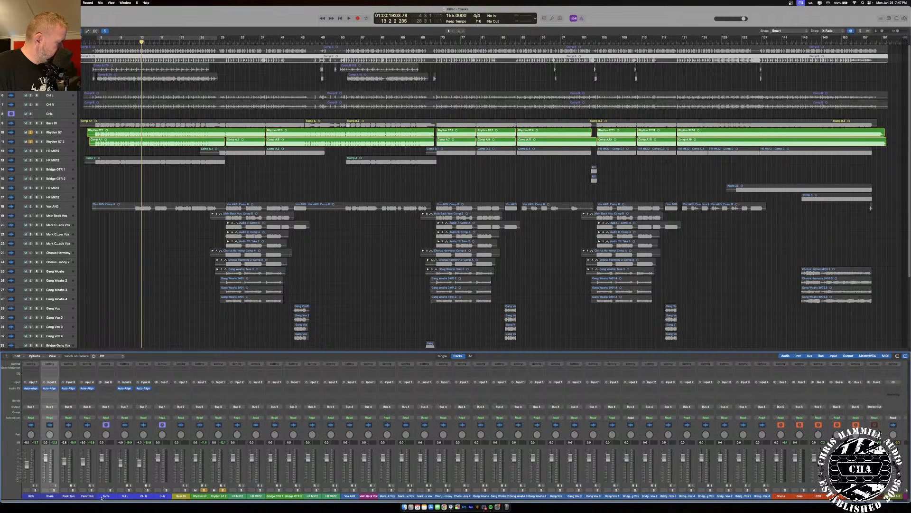
pyautogui.keyDown('shift'); pyautogui.click(108, 496); pyautogui.keyUp('shift')
pyautogui.keyDown('shift'); pyautogui.click(159, 496); pyautogui.keyUp('shift')
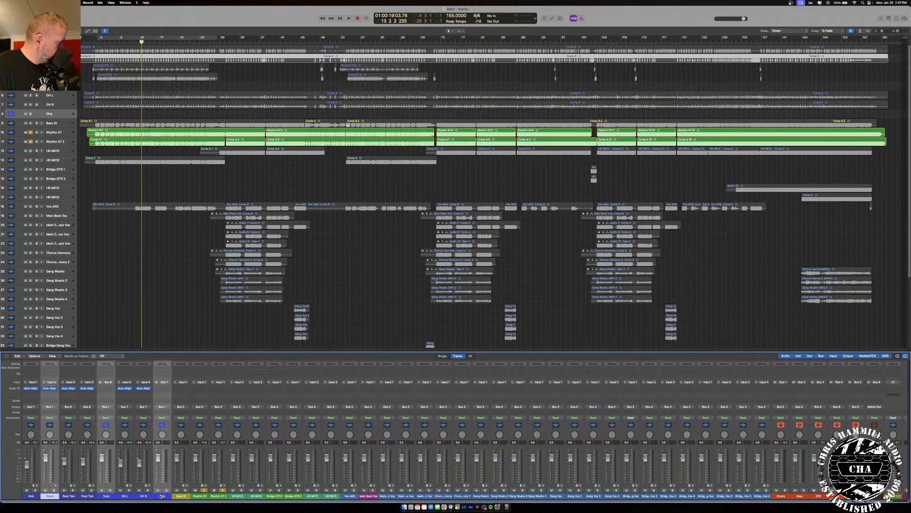
pyautogui.keyDown('shift'); pyautogui.click(30, 496); pyautogui.keyUp('shift')
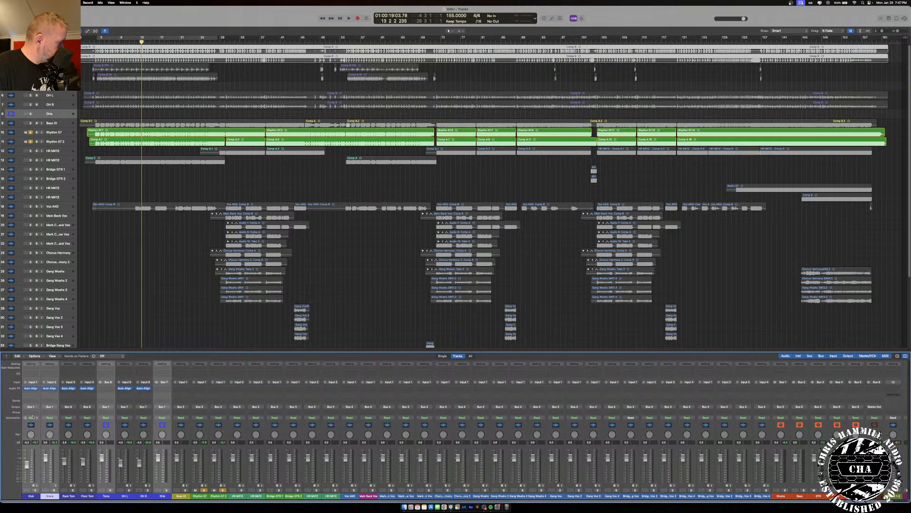
pyautogui.click(31, 401)
pyautogui.moveTo(40, 408)
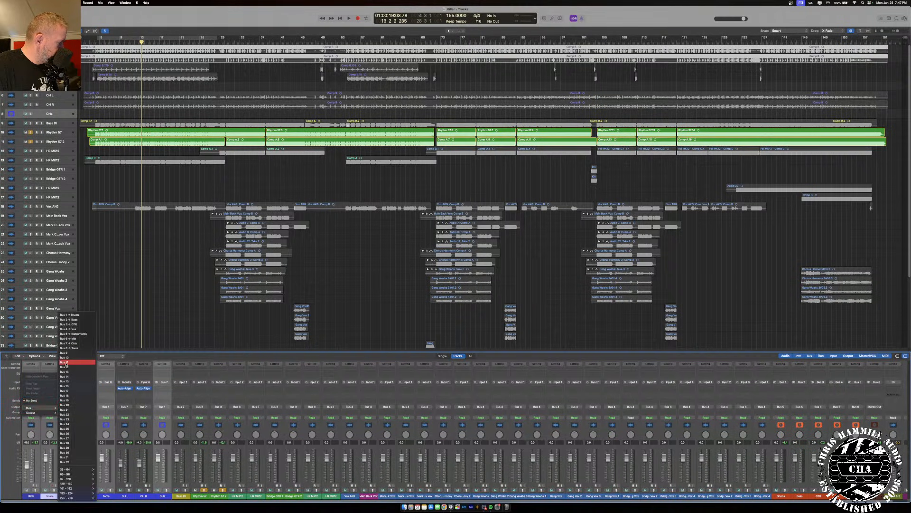
pyautogui.click(67, 353)
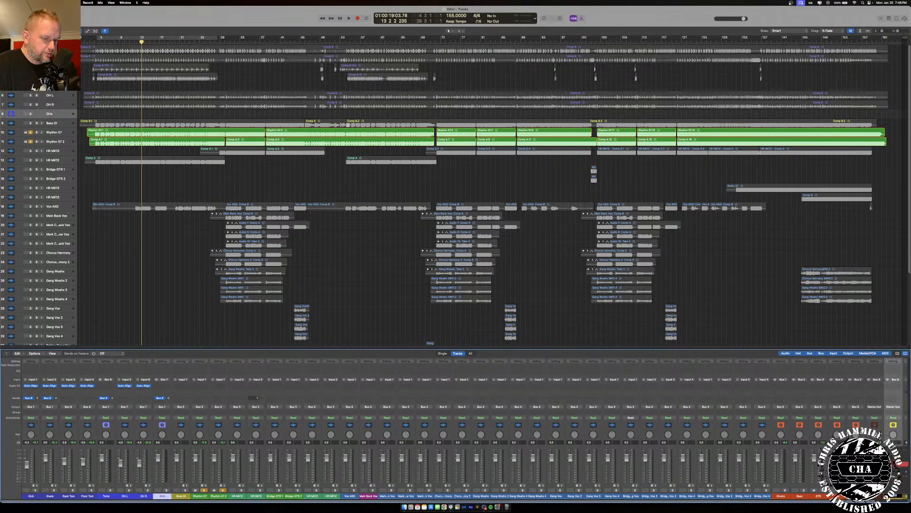
# - Create an arrangement track for the new Bus 9 aux and name it Room
pyautogui.hotkey('ctrl', 't')
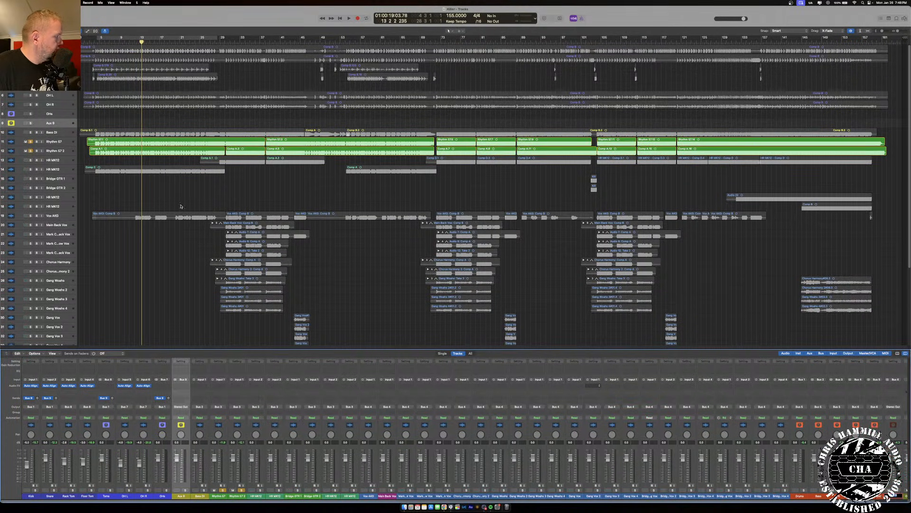
pyautogui.doubleClick(49, 123)
pyautogui.write('Rod')
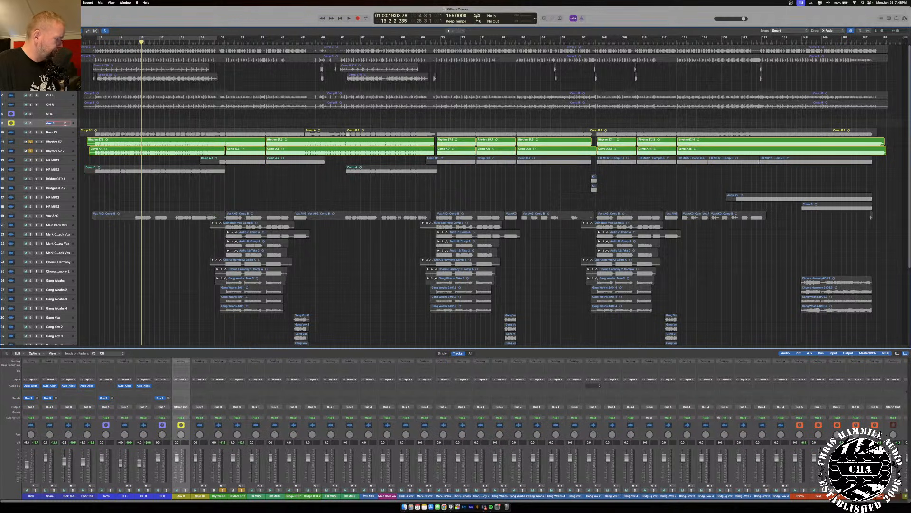
pyautogui.write('m')
pyautogui.press('Return')
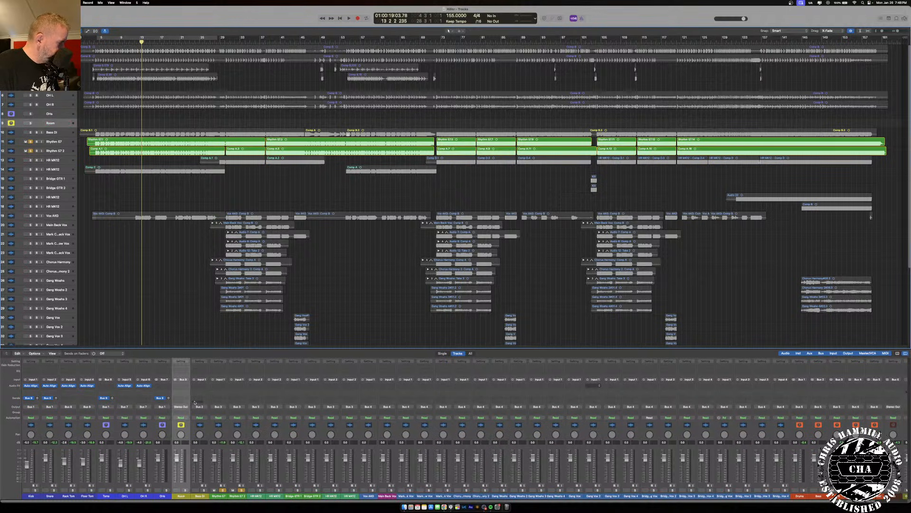
# - Colour the Room aux the same blue as the drums and route its output to Bus 1 (Drums)
pyautogui.hotkey('alt', 'c')
pyautogui.click(359, 352)
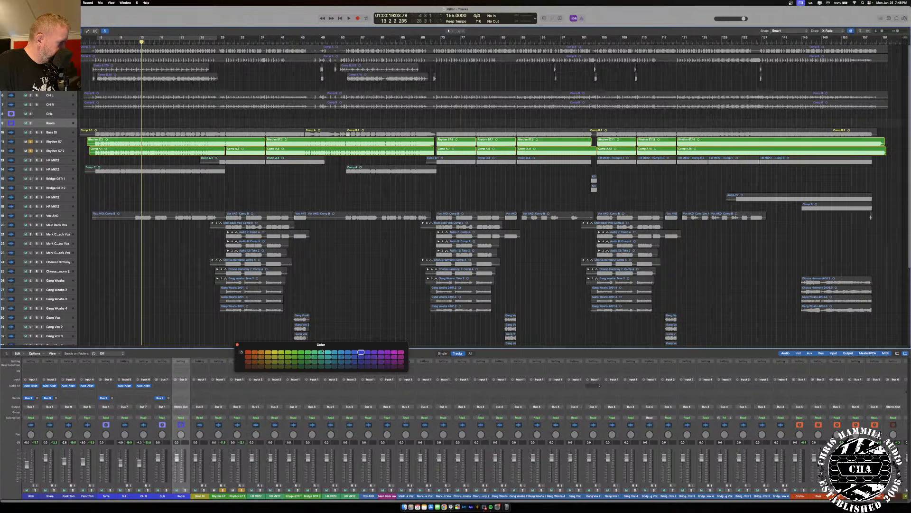
pyautogui.click(237, 345)
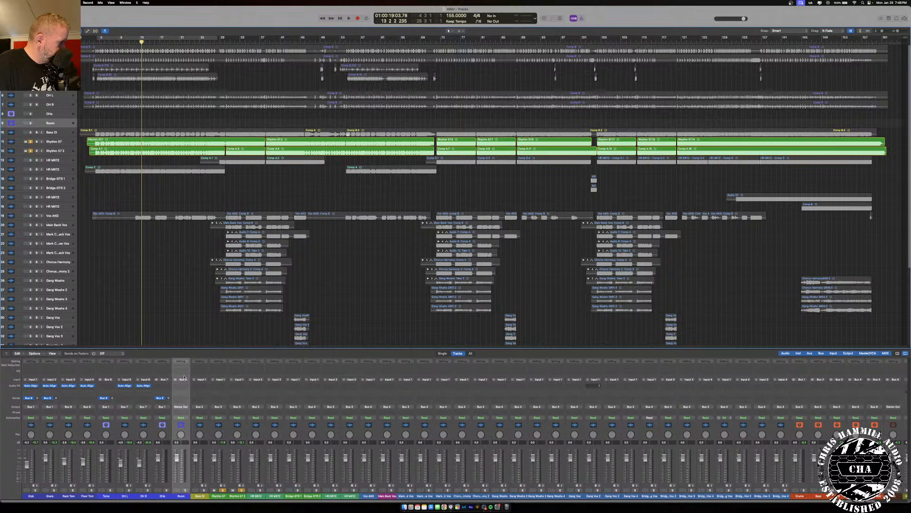
pyautogui.click(184, 406)
pyautogui.moveTo(180, 426)
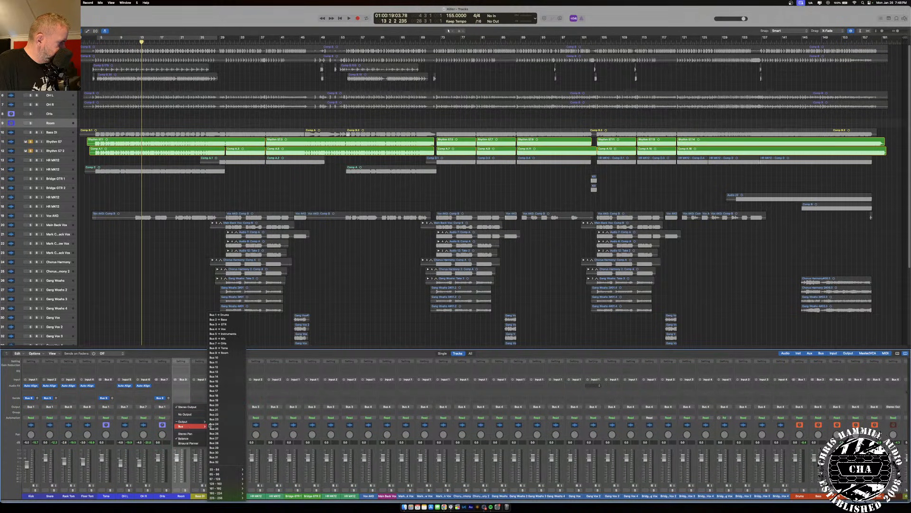
pyautogui.click(233, 314)
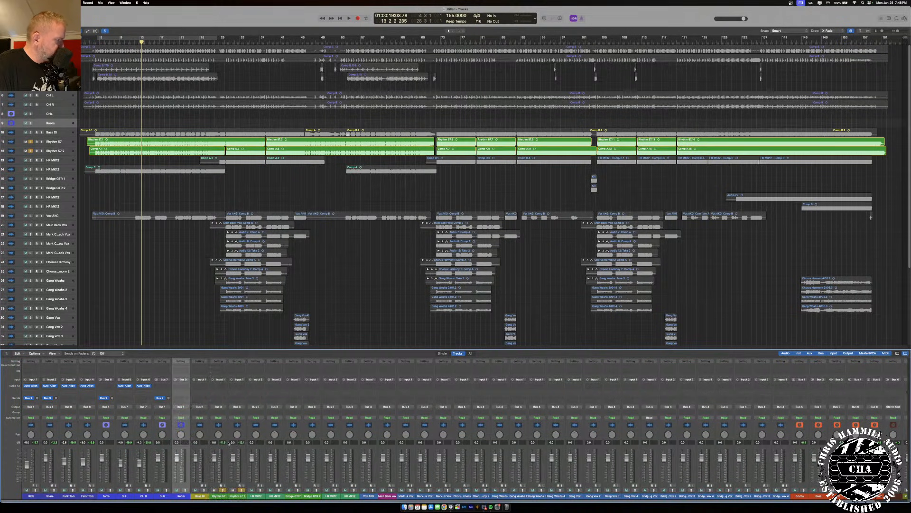
# - Solo the Room aux and take both Rhythm guitar tracks out of solo
pyautogui.click(183, 491)
pyautogui.click(221, 490)
pyautogui.click(232, 490)
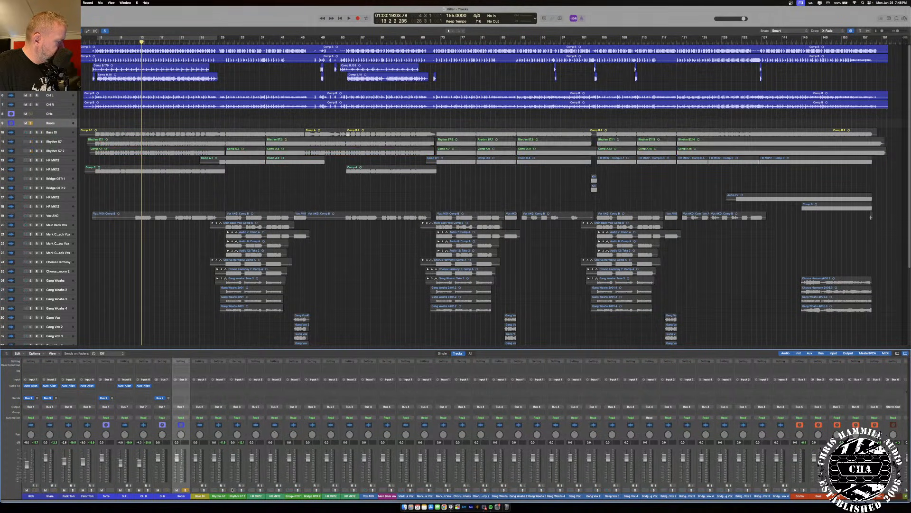
# - Make the OHs send to Room pre-fader at 0.0 dB, and audition it briefly
pyautogui.click(157, 496)
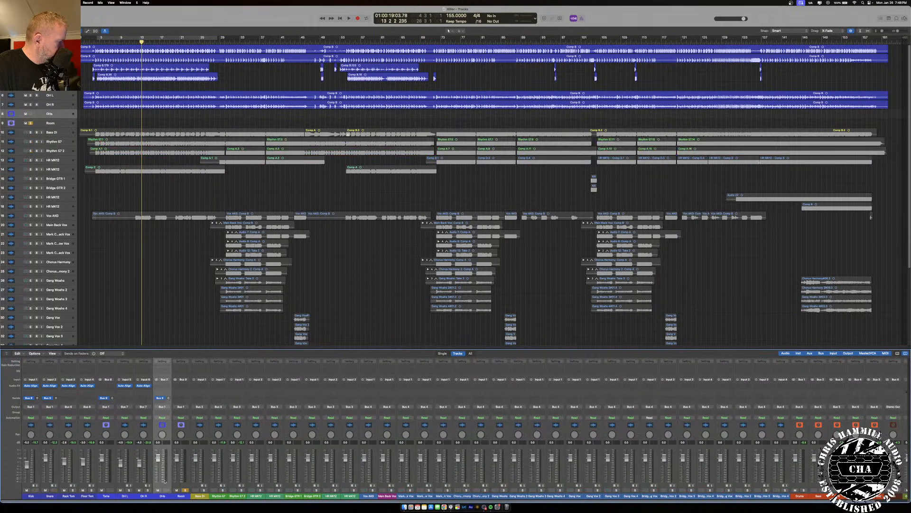
pyautogui.click(169, 401)
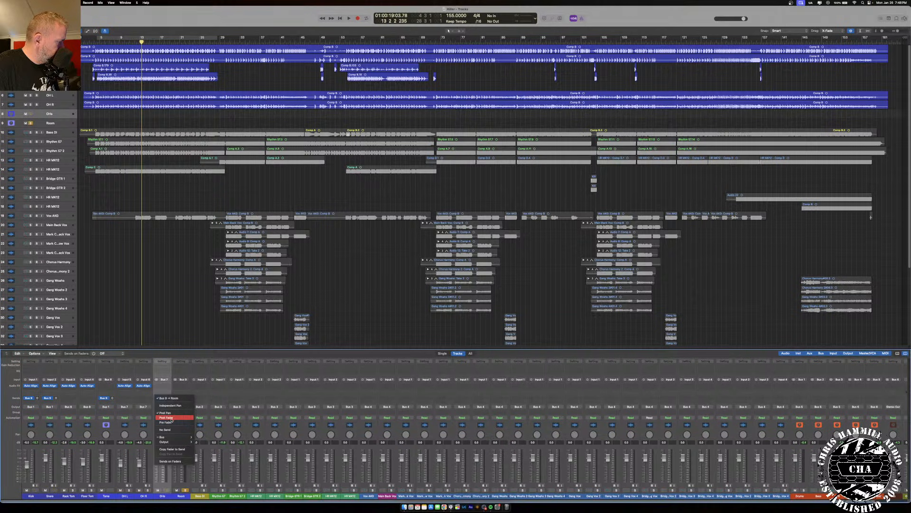
pyautogui.click(171, 418)
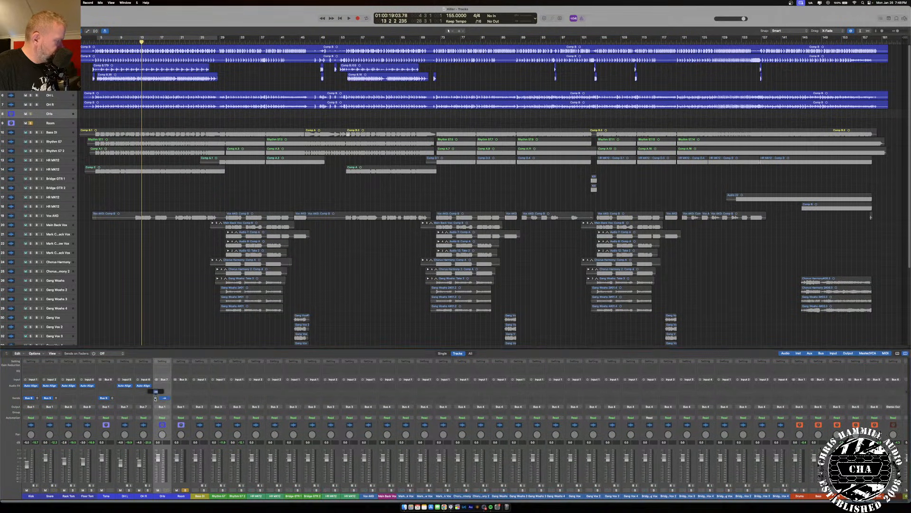
pyautogui.keyDown('alt'); pyautogui.click(155, 398); pyautogui.keyUp('alt')
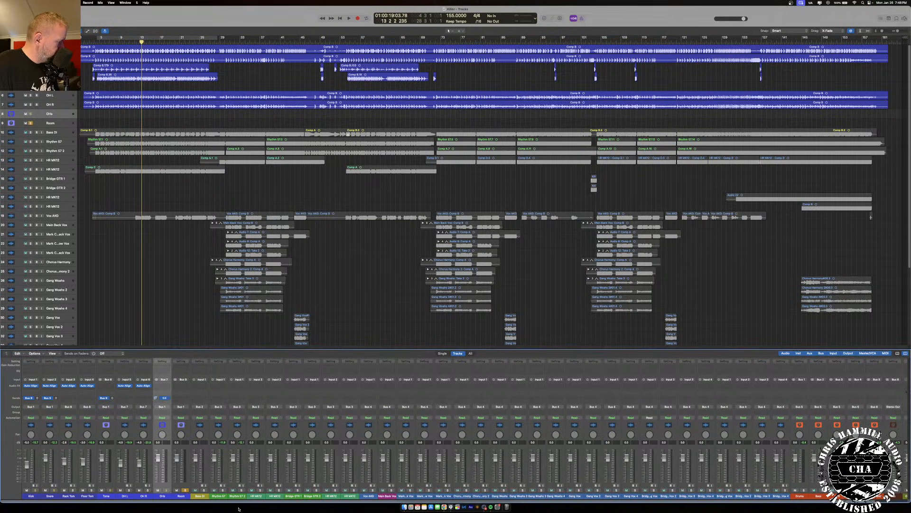
pyautogui.press('space')
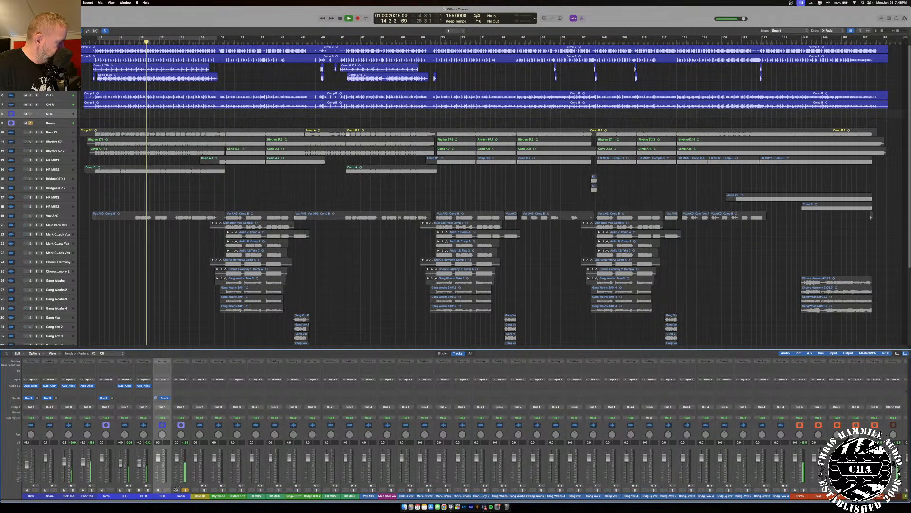
pyautogui.press('space')
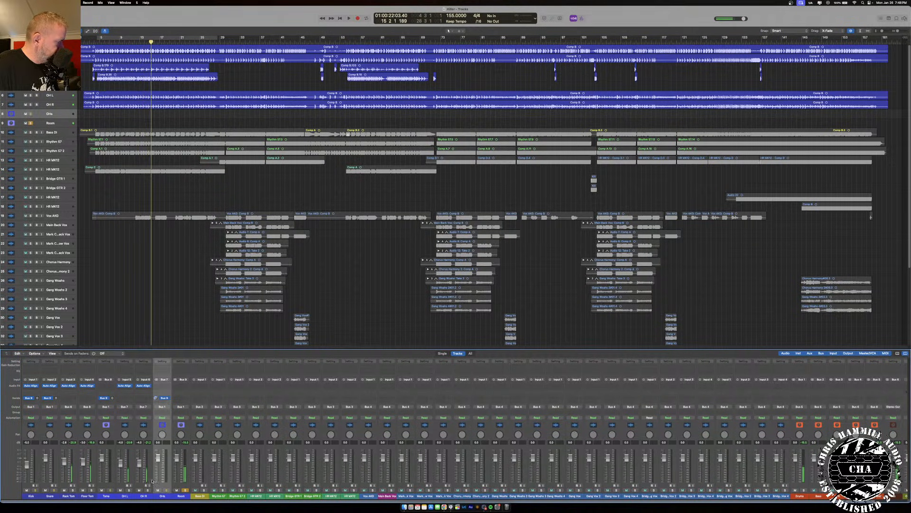
# - Make the Snare send to Room pre-fader and raise its level during playback
pyautogui.click(47, 496)
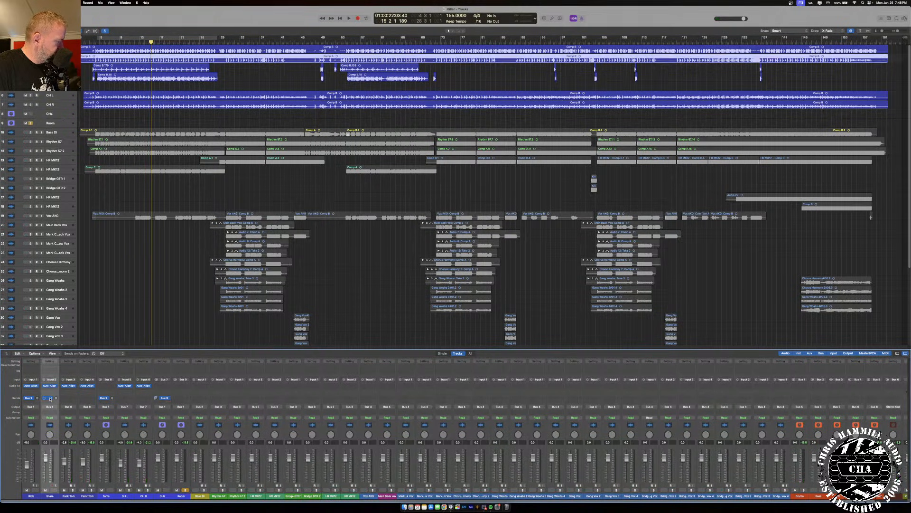
pyautogui.click(56, 400)
pyautogui.click(59, 425)
pyautogui.press('space')
pyautogui.moveTo(52, 397); pyautogui.dragTo(52, 384)
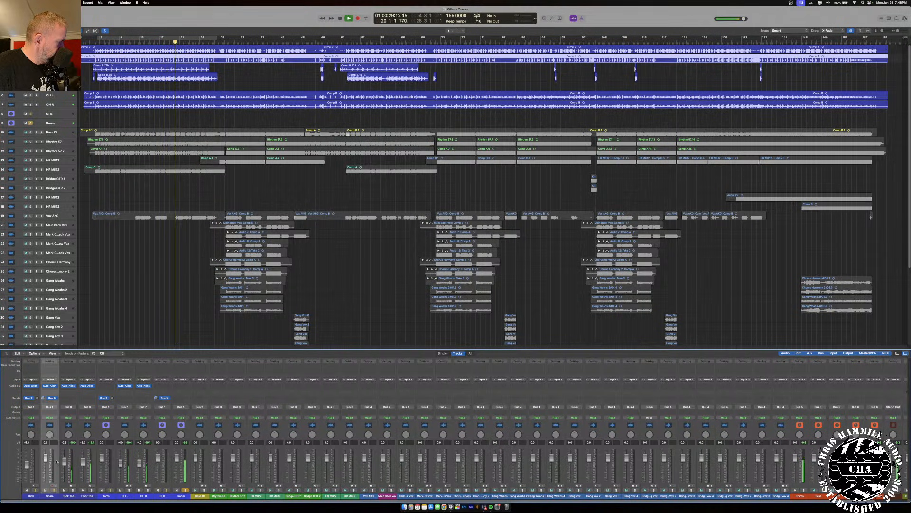
# - Make the Toms send to Room pre-fader and adjust its level during playback
pyautogui.click(103, 398)
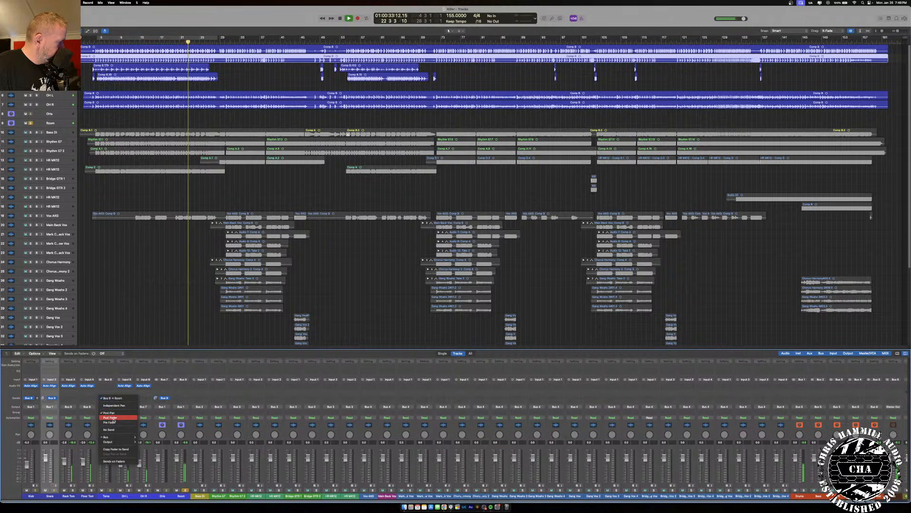
pyautogui.click(113, 421)
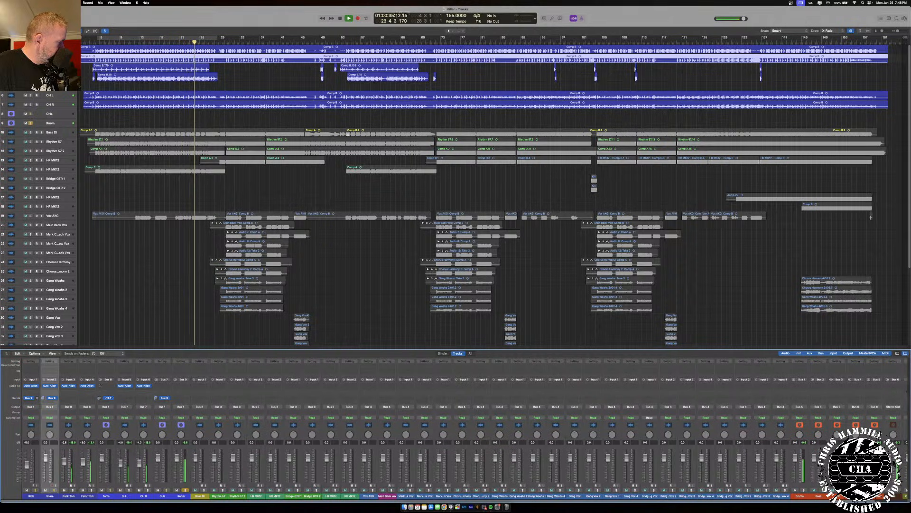
pyautogui.moveTo(100, 400); pyautogui.dragTo(98, 401)
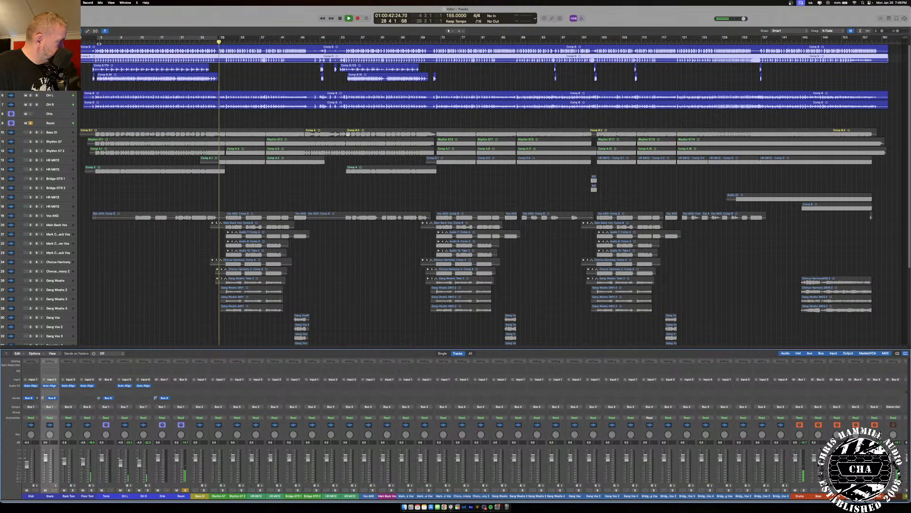
# - Continue playback from about bar 5 and make the Kick send to Room pre-fader
pyautogui.click(99, 43)
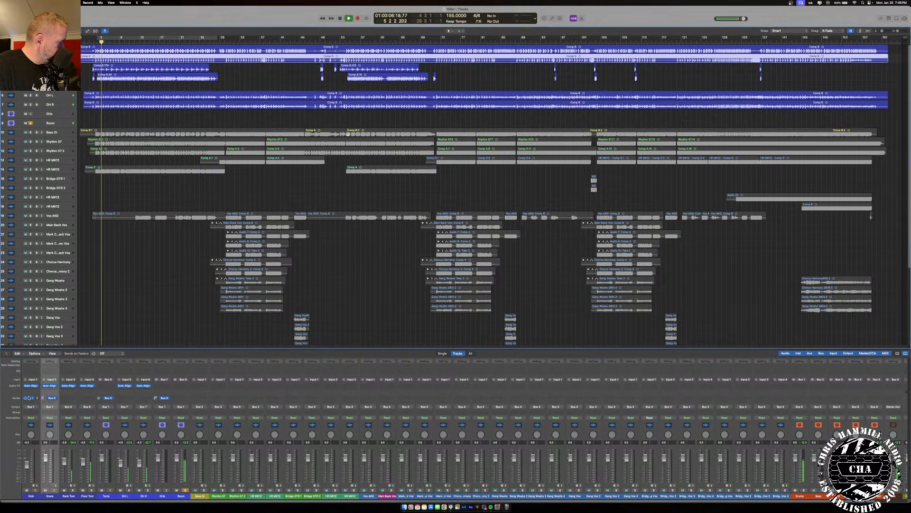
pyautogui.click(47, 398)
pyautogui.click(34, 417)
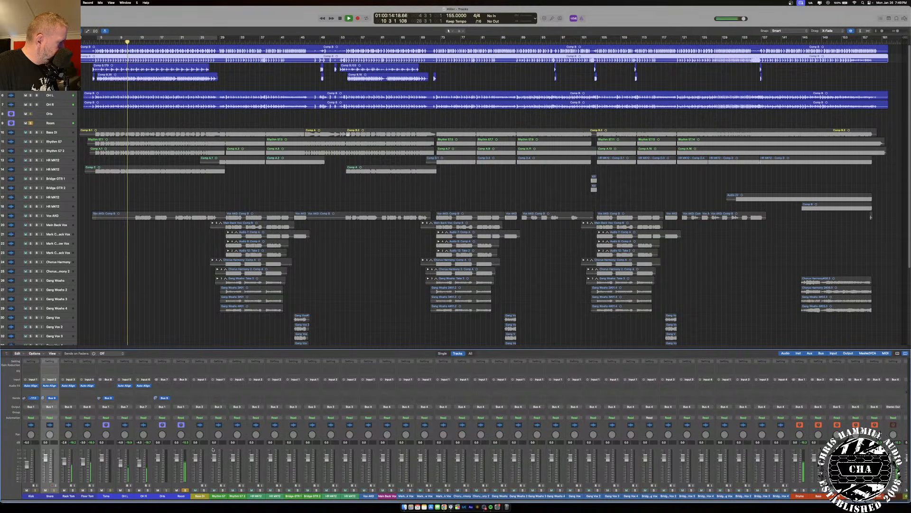
# - Stop playback, insert a stereo UADx Ocean Way Studios Deluxe on the Room aux, and open its window
pyautogui.press('space')
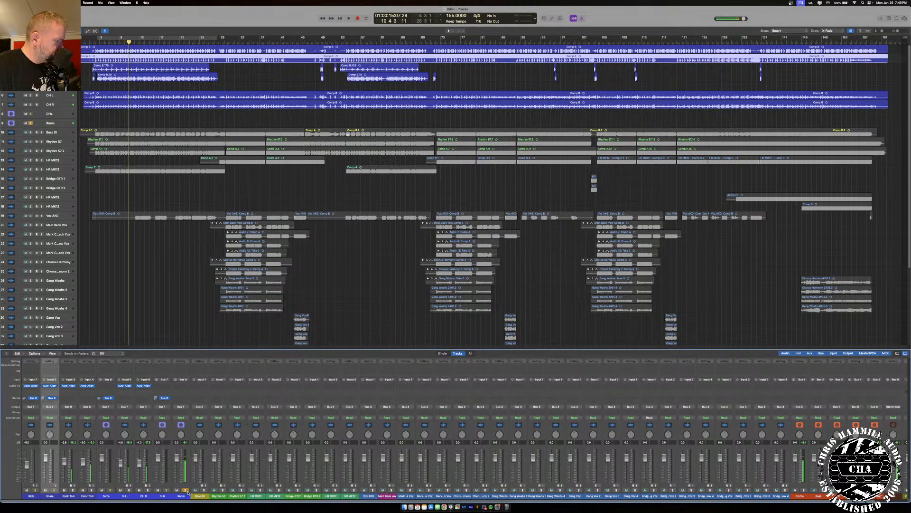
pyautogui.click(181, 385)
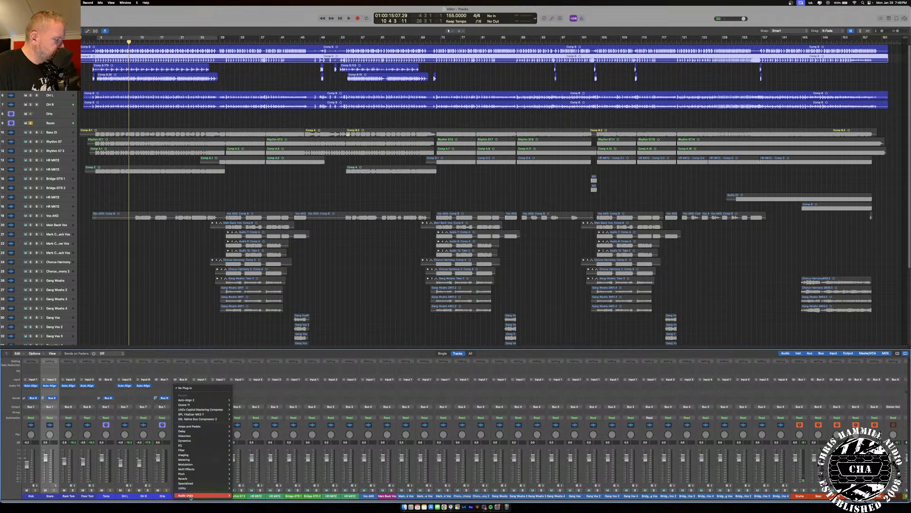
pyautogui.moveTo(195, 495)
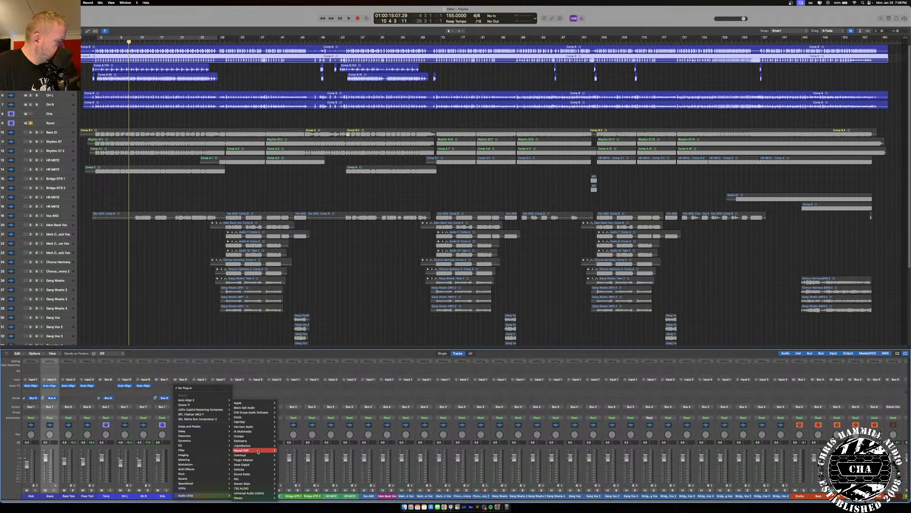
pyautogui.moveTo(254, 493)
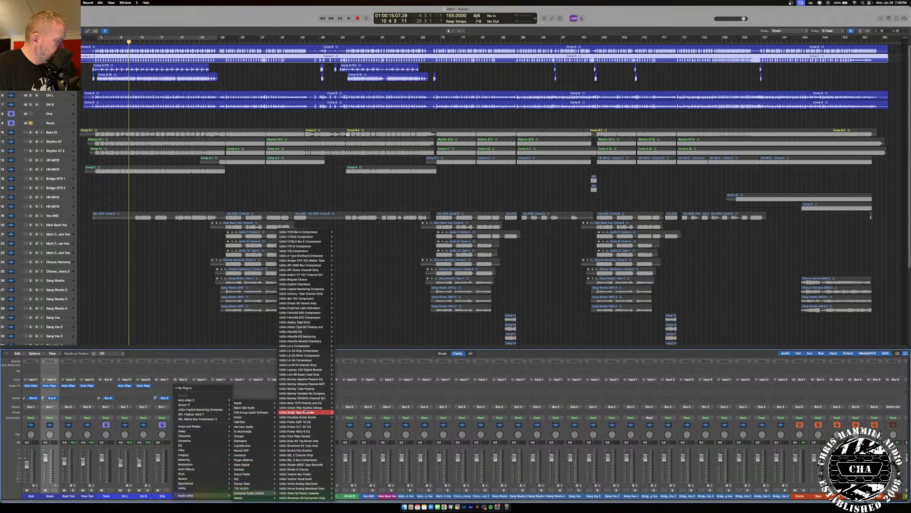
pyautogui.moveTo(309, 409)
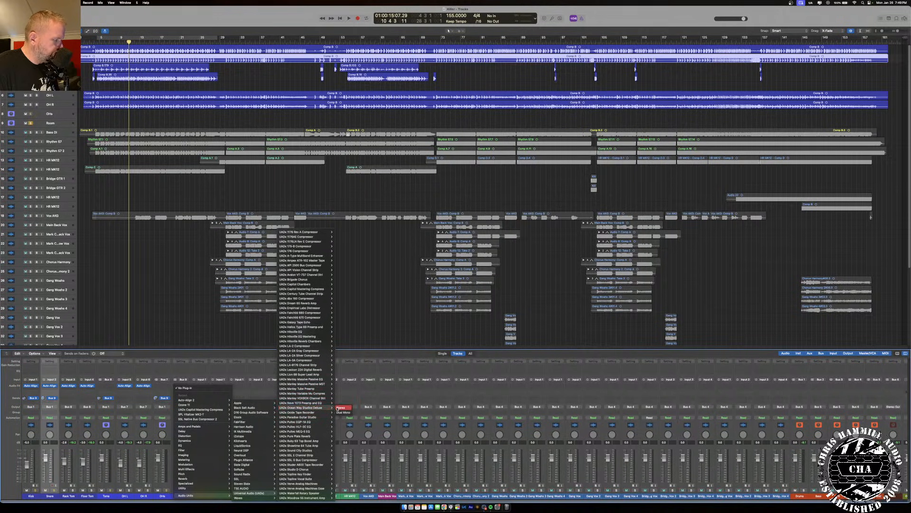
pyautogui.click(341, 408)
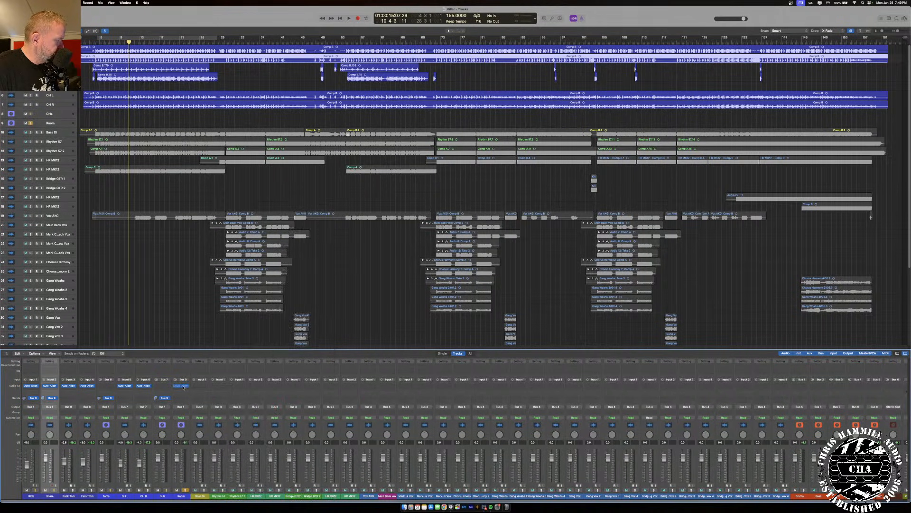
pyautogui.click(182, 386)
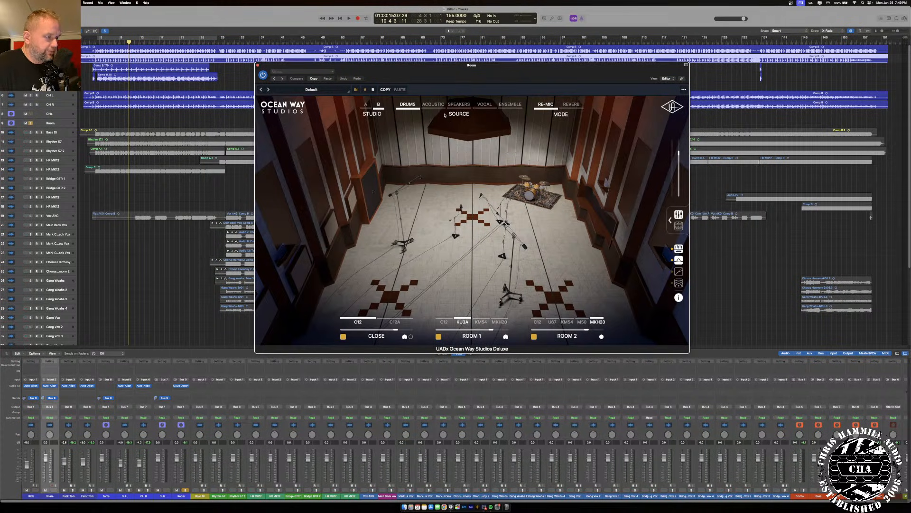
# - Set Ocean Way to Studio A for the drums source, and start playback
pyautogui.click(407, 104)
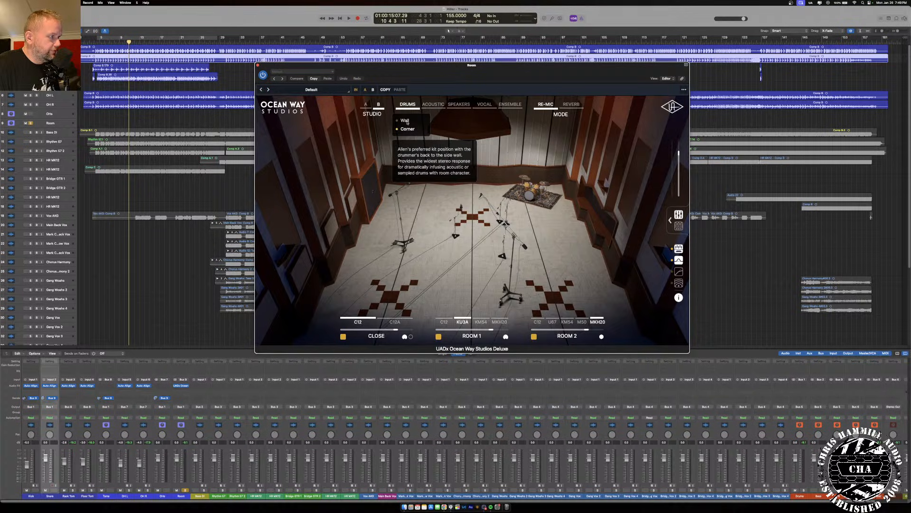
pyautogui.click(367, 105)
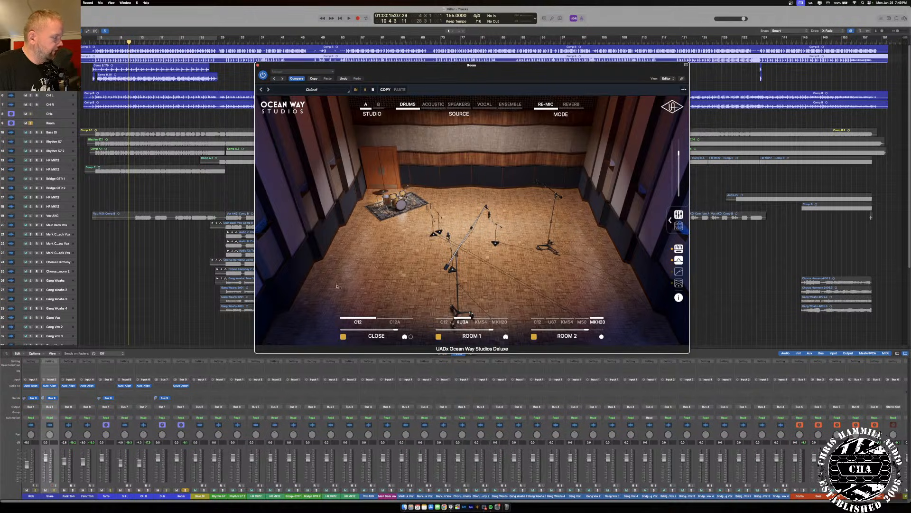
pyautogui.press('space')
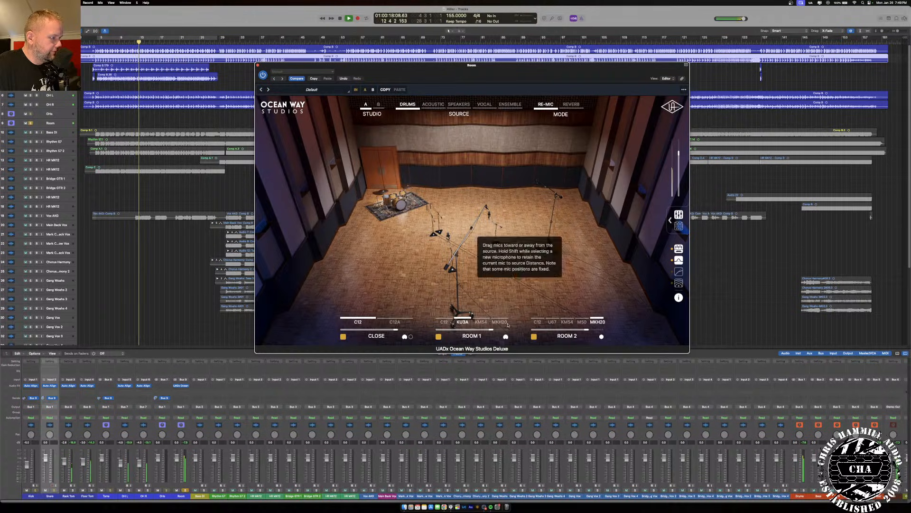
# - Compare Ocean Way's Reverb and Re-Mic modes on the drums during playback
pyautogui.click(572, 104)
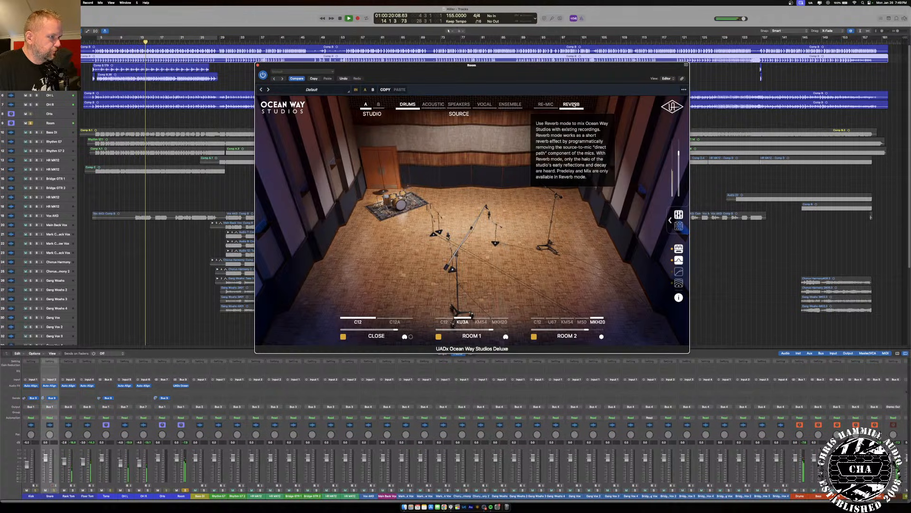
pyautogui.click(572, 104)
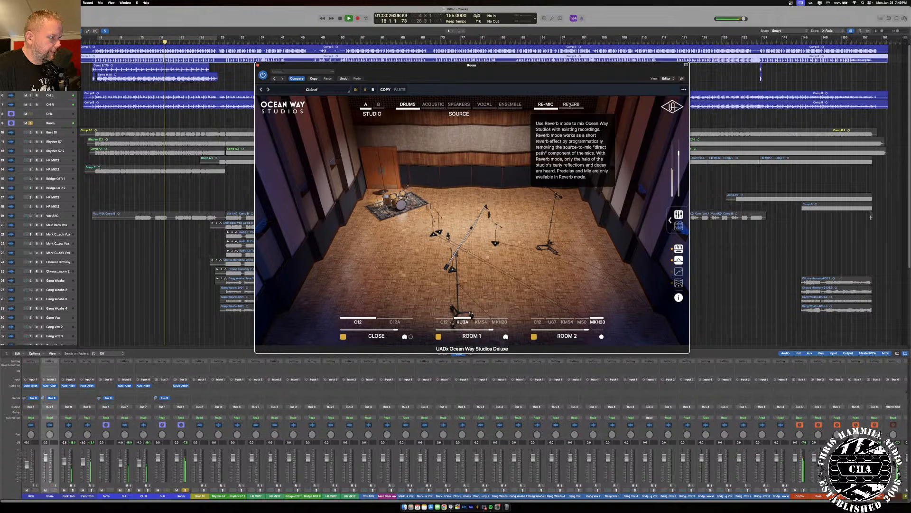
pyautogui.click(570, 104)
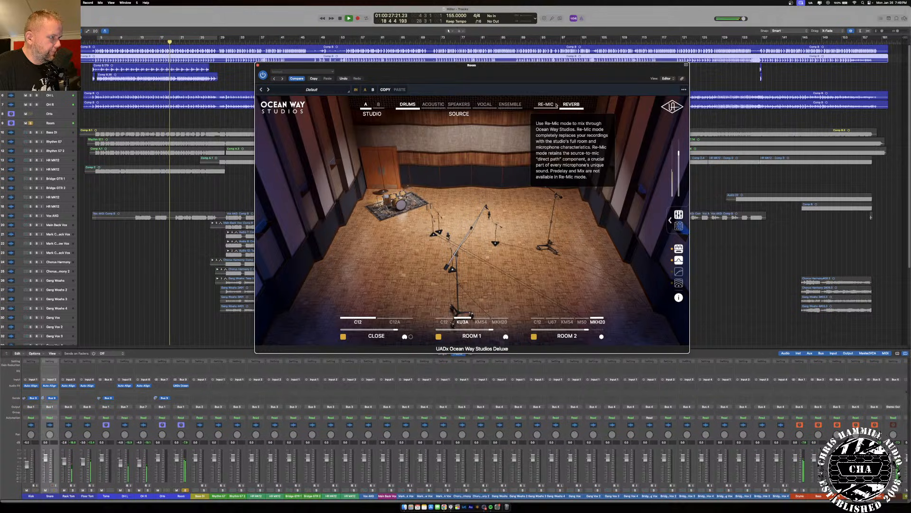
pyautogui.click(545, 105)
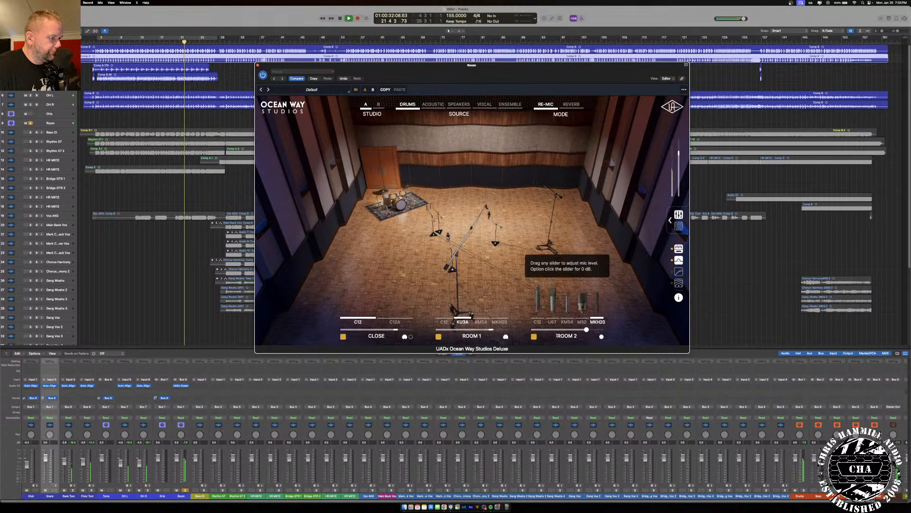
# - Turn off the Room 1 and Room 2 mics, show the plug-in's mixer, and switch the mode to Reverb
pyautogui.click(438, 336)
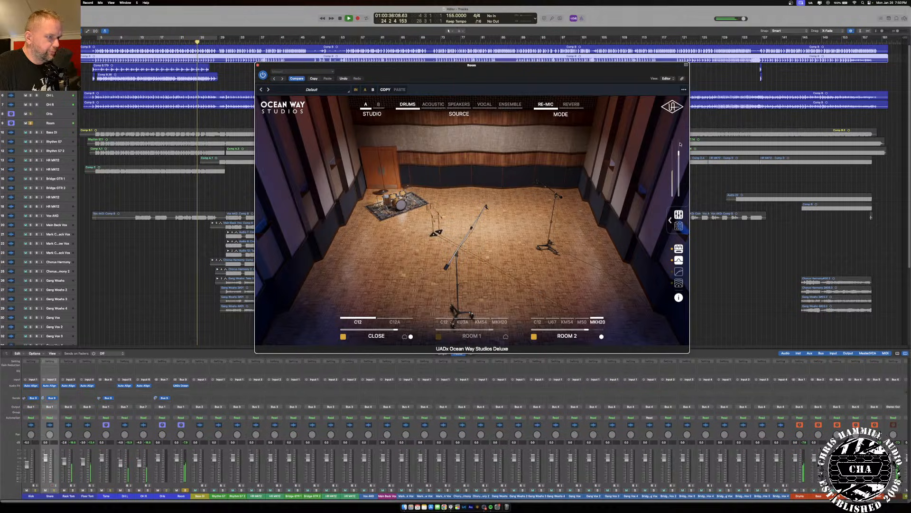
pyautogui.click(534, 336)
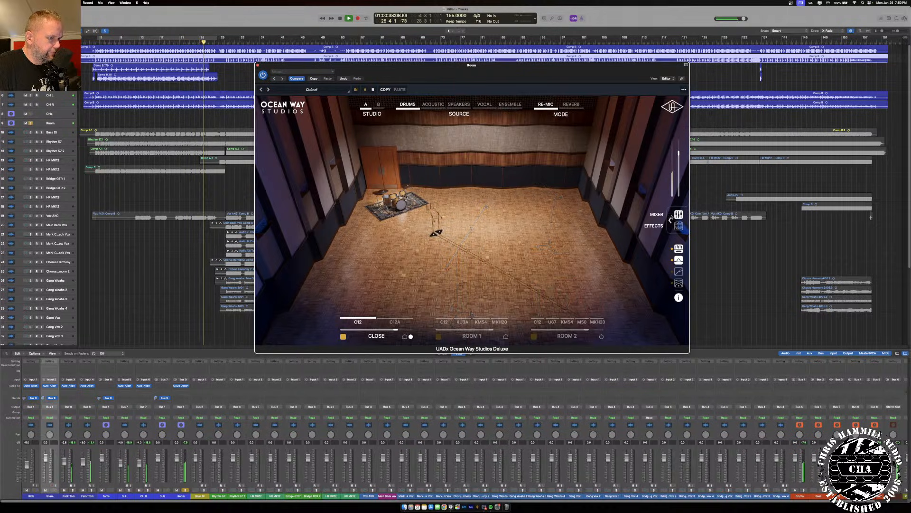
pyautogui.click(680, 213)
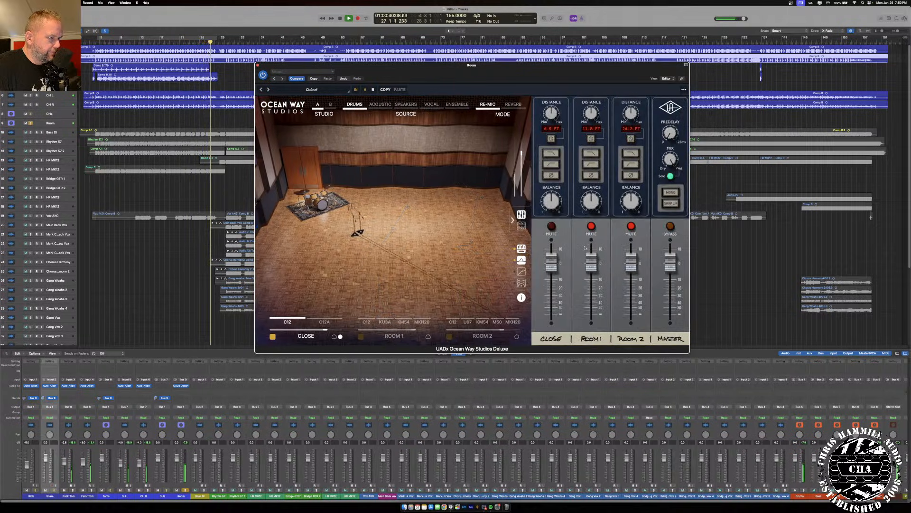
pyautogui.click(513, 106)
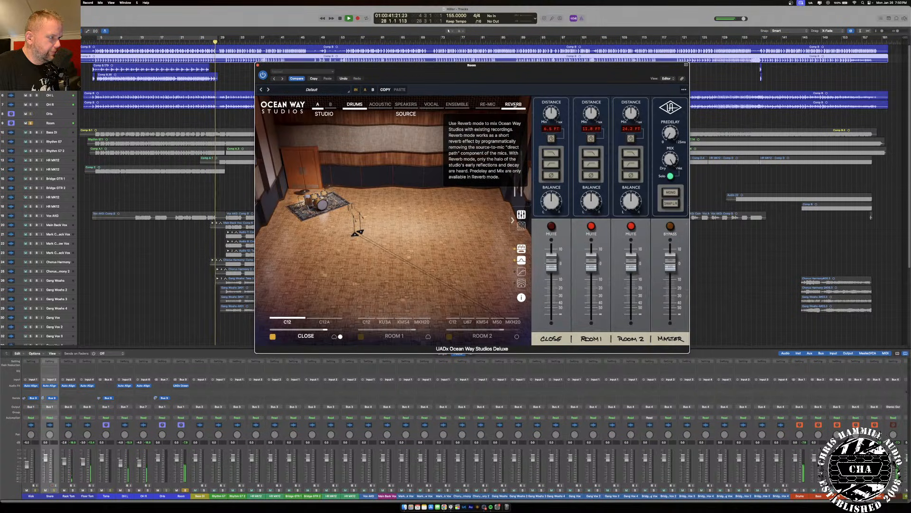
# - Cycle playback over the song's opening section and set the Close mics' distance to 12.2 ft
pyautogui.click(168, 36)
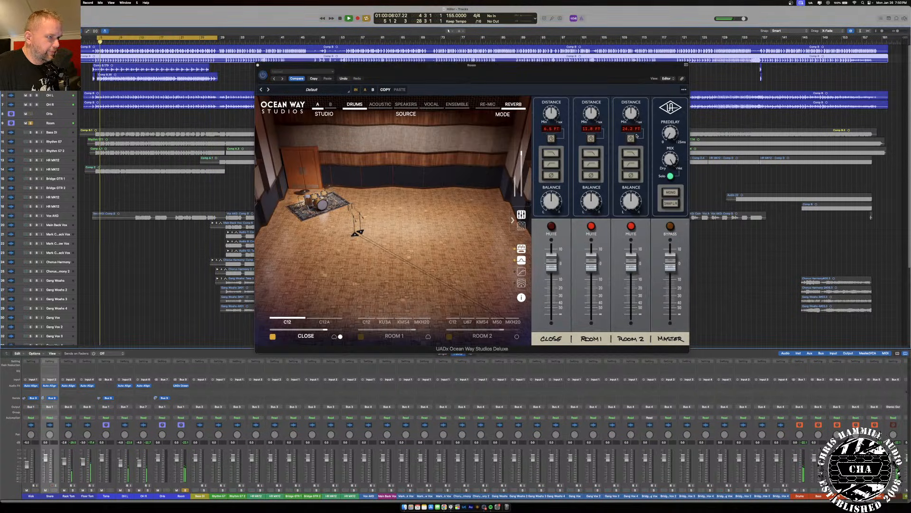
pyautogui.click(553, 107)
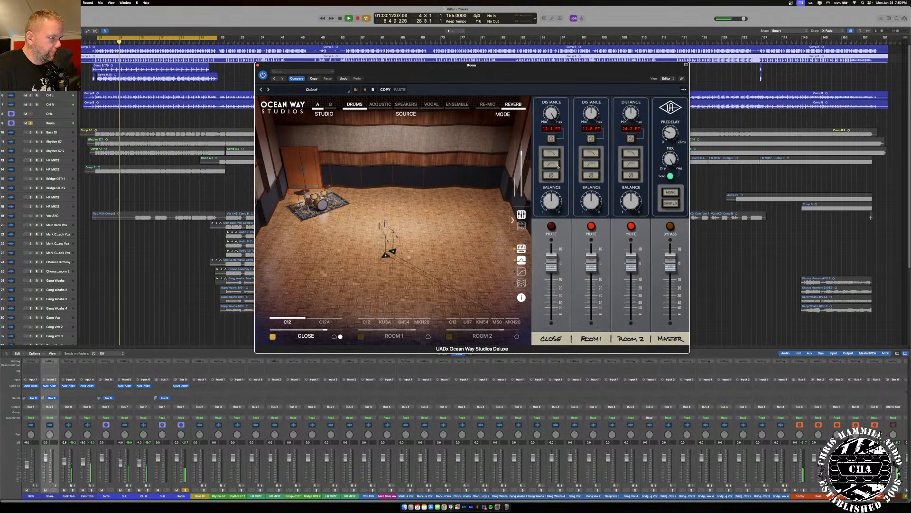
pyautogui.press('space')
pyautogui.press('space')
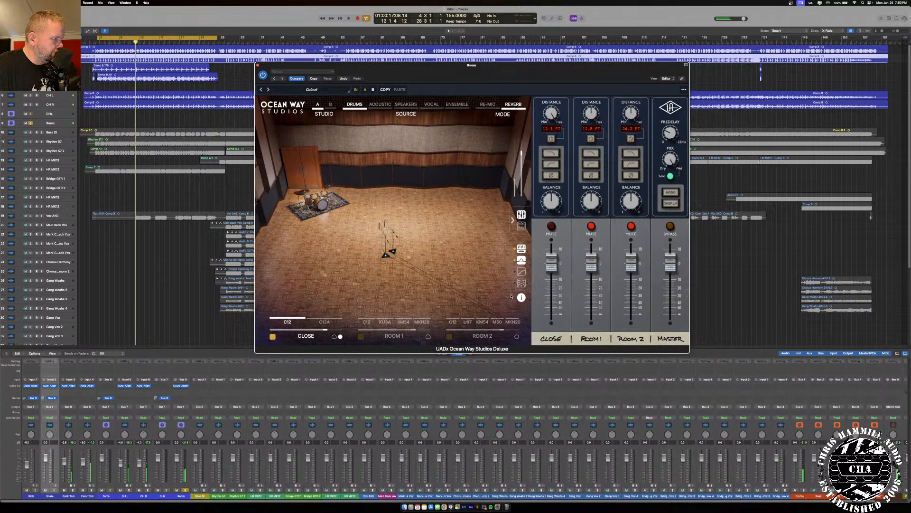
# - Turn on the Room 2 mics, choose the U67 for them, and move them farther from the kit
pyautogui.click(449, 337)
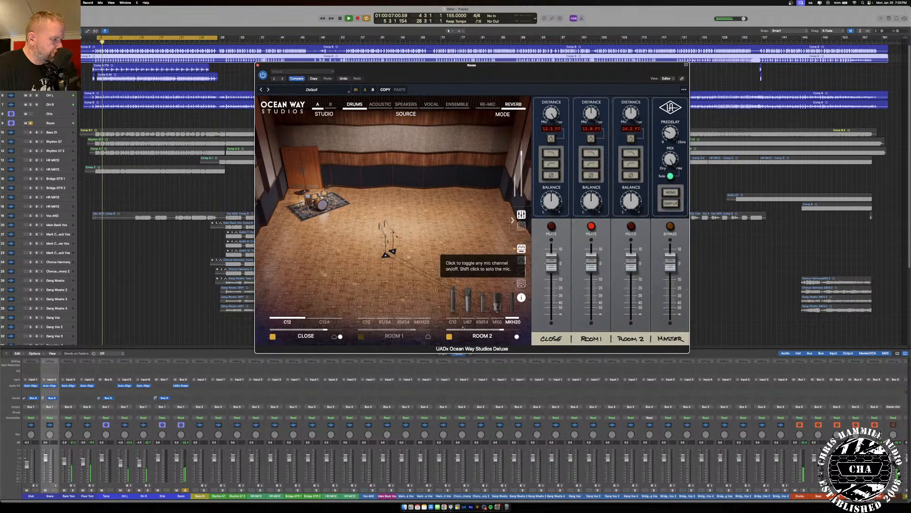
pyautogui.click(469, 303)
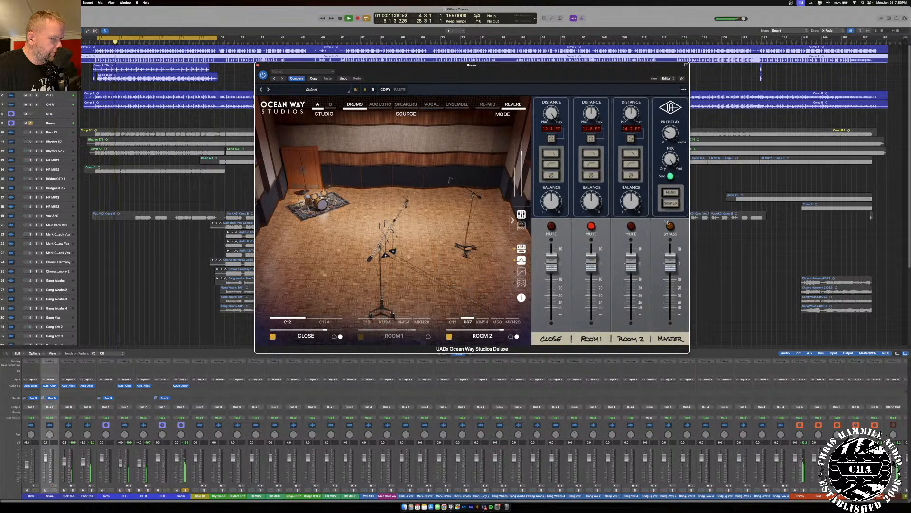
pyautogui.moveTo(631, 114); pyautogui.dragTo(634, 66)
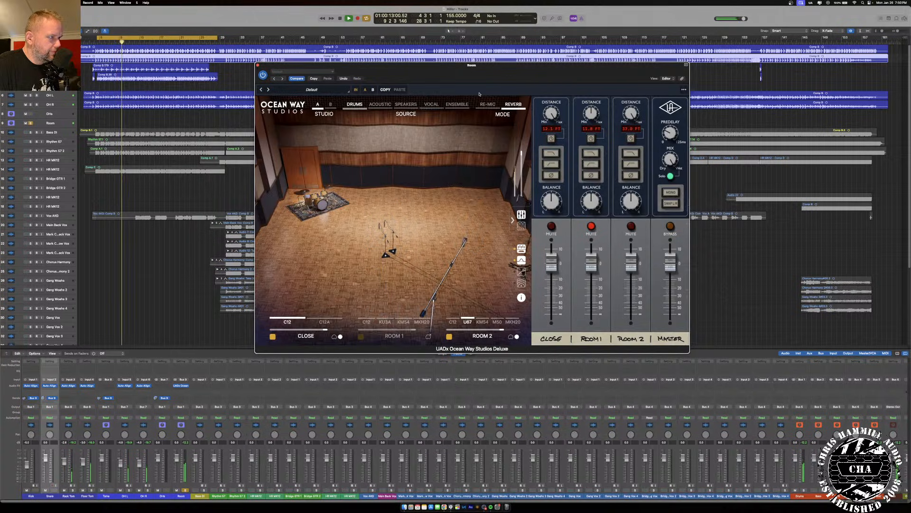
# - Compare Re-Mic with Reverb mode, view Ocean Way's master effects, and close the plug-in window
pyautogui.click(487, 104)
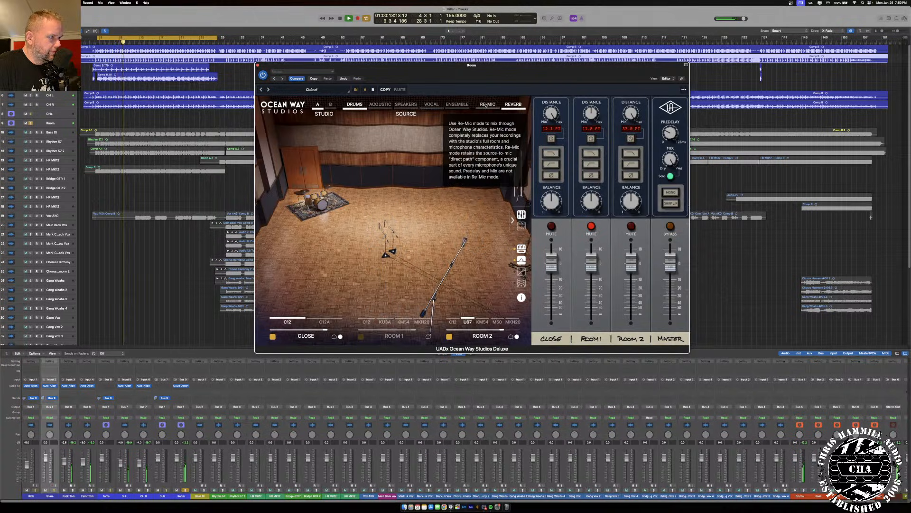
pyautogui.click(512, 105)
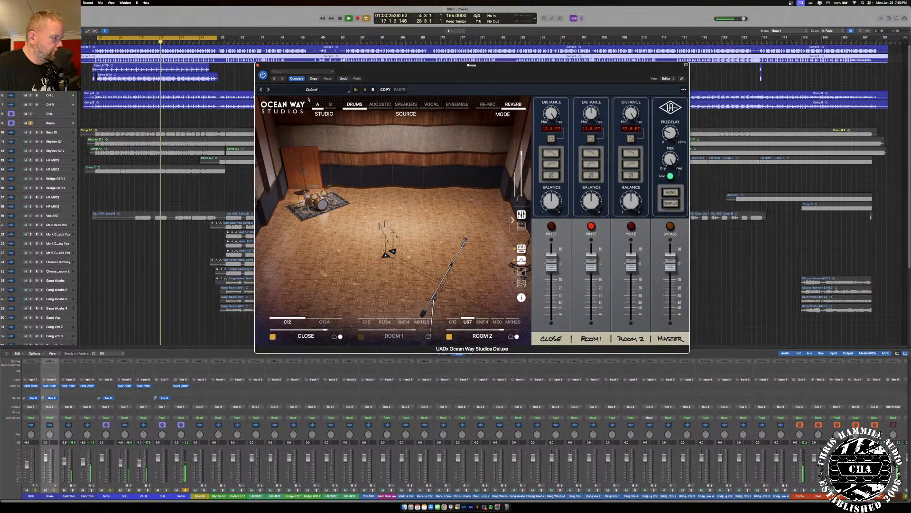
pyautogui.click(521, 225)
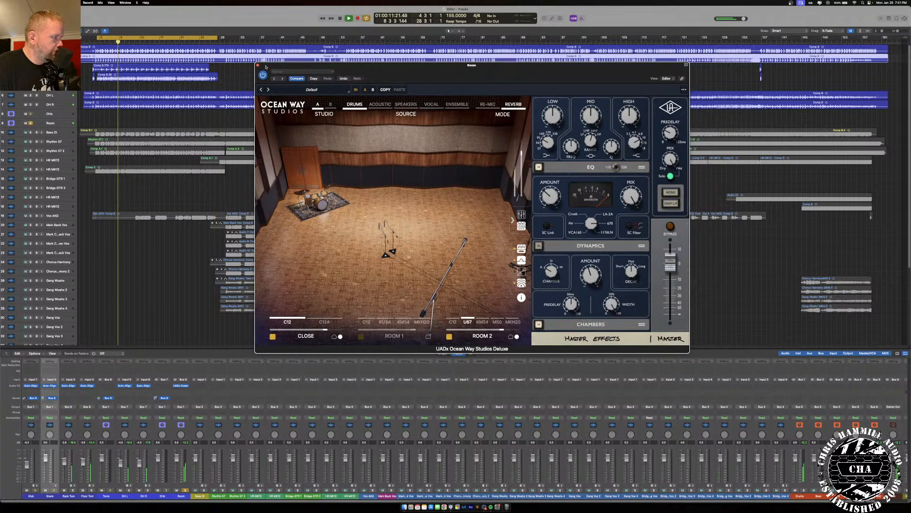
pyautogui.press('super+w')
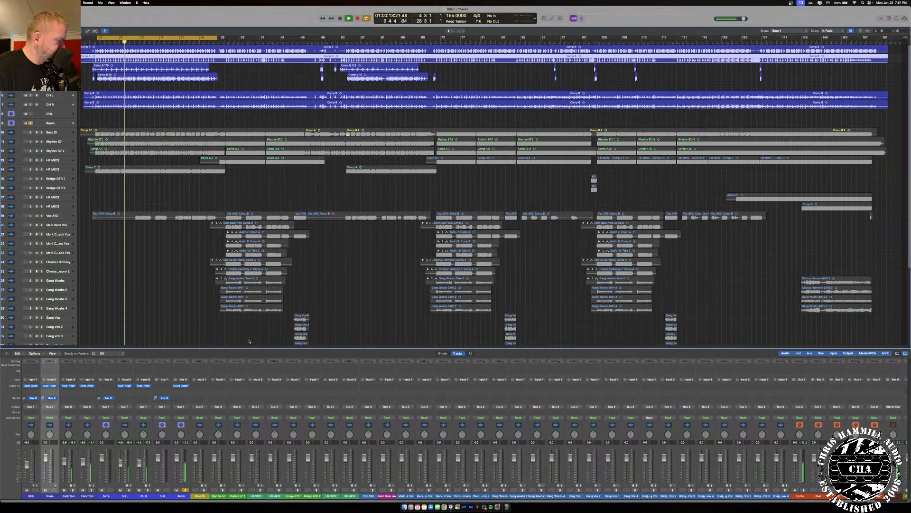
# - Insert FabFilter Pro-Q 3 after Ocean Way Studios on the Room aux
pyautogui.click(177, 386)
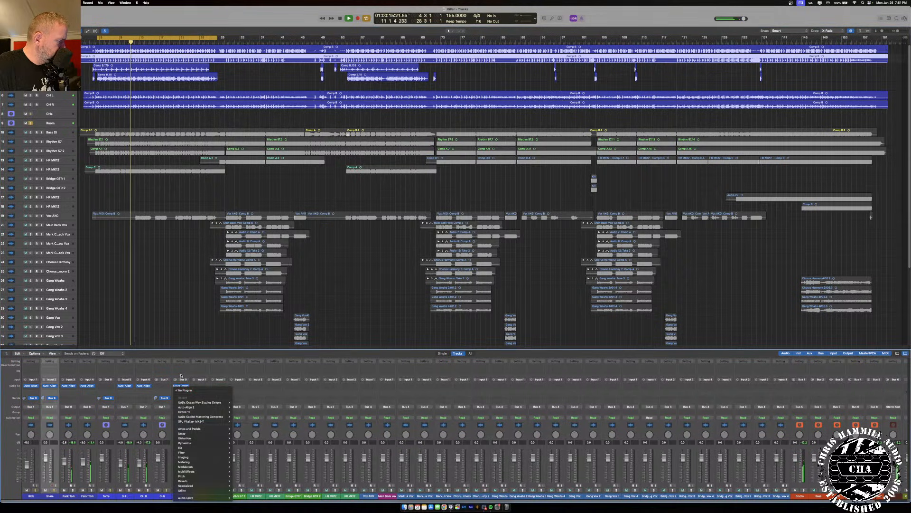
pyautogui.moveTo(208, 497)
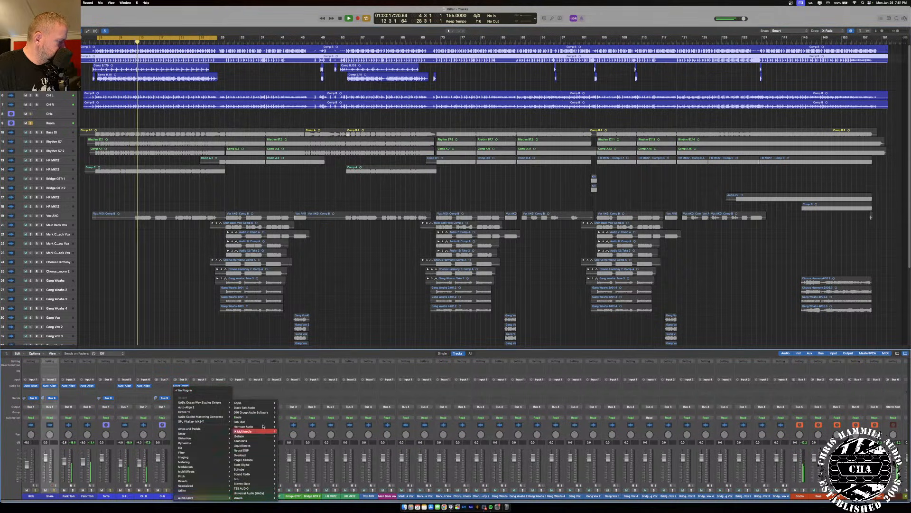
pyautogui.moveTo(262, 422)
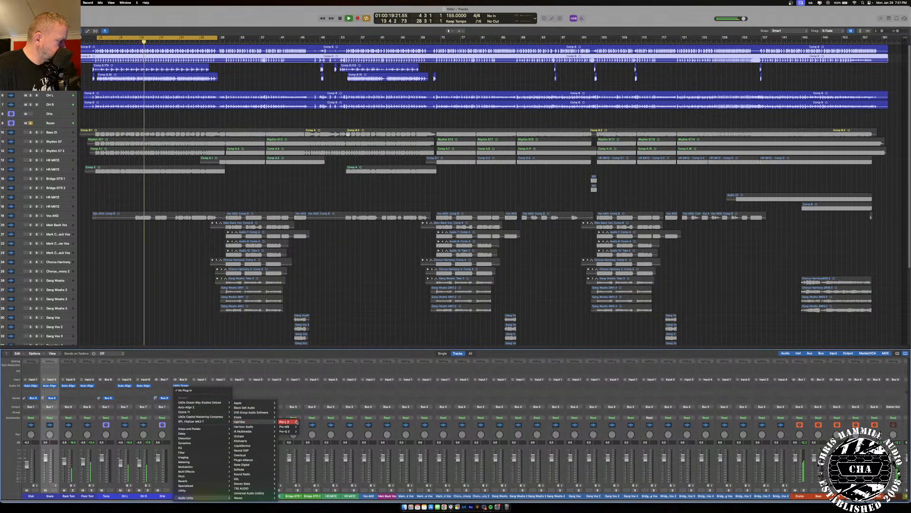
pyautogui.click(194, 388)
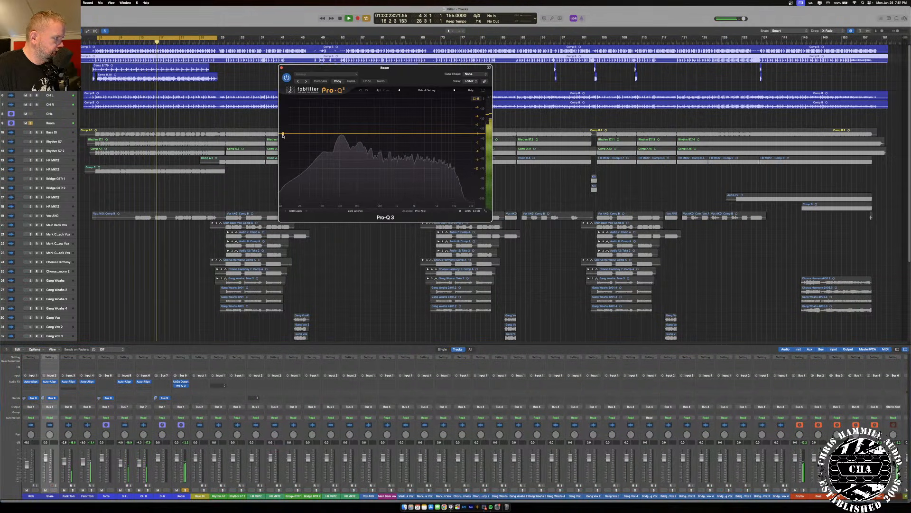
# - Add a low-cut band at the bottom of the Room EQ and set its slope to 24 dB/oct
pyautogui.moveTo(312, 133); pyautogui.dragTo(284, 134)
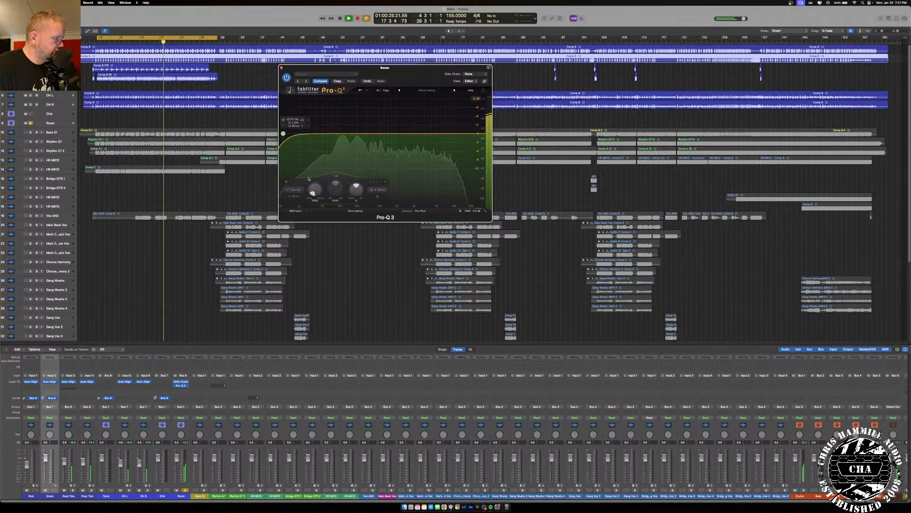
pyautogui.click(295, 126)
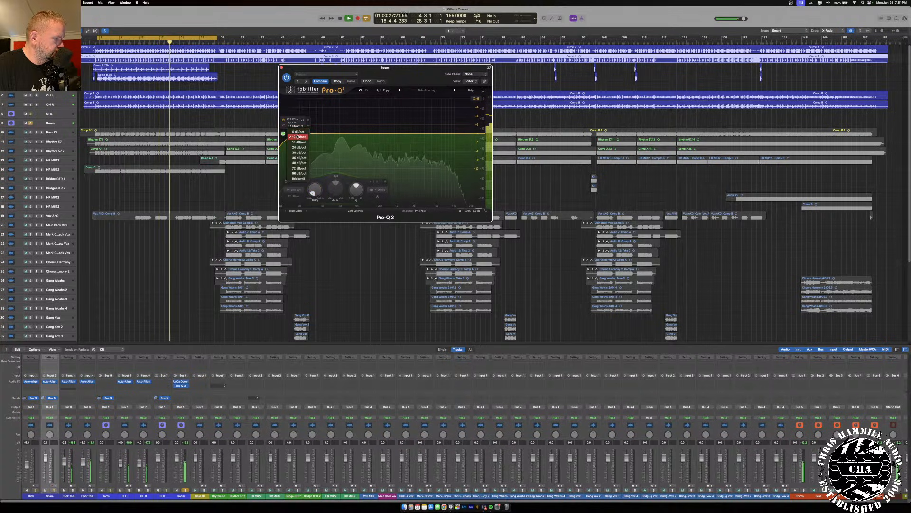
pyautogui.click(300, 148)
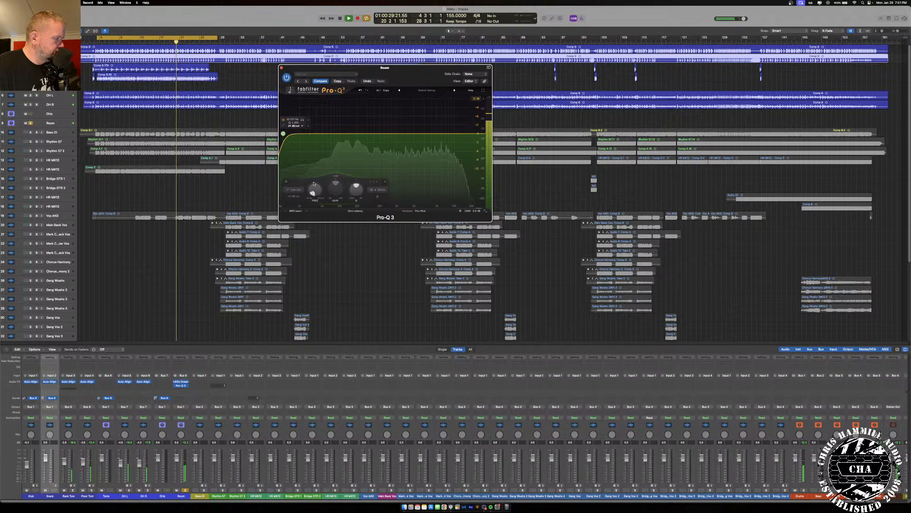
# - Raise the Room EQ's low-cut frequency, then add a high-cut band with a steeper slope and lower its frequency
pyautogui.moveTo(315, 188); pyautogui.dragTo(315, 166)
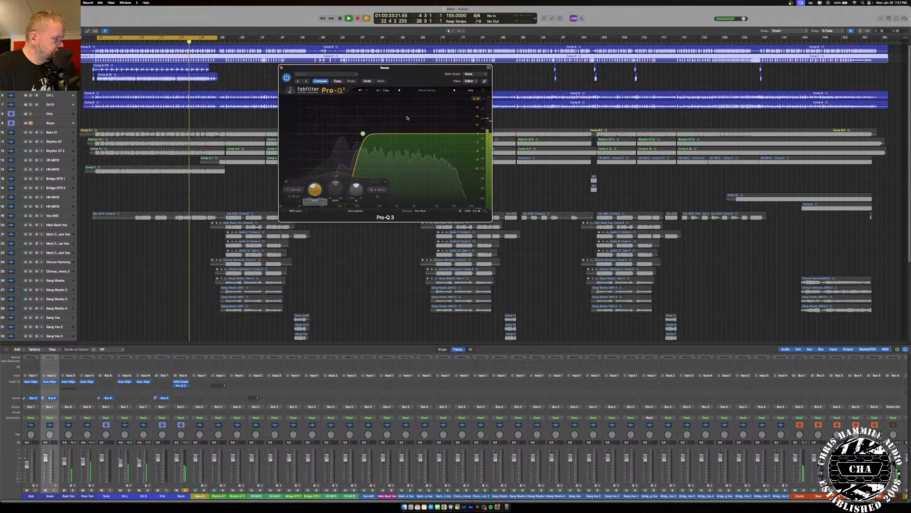
pyautogui.moveTo(360, 136); pyautogui.dragTo(481, 133)
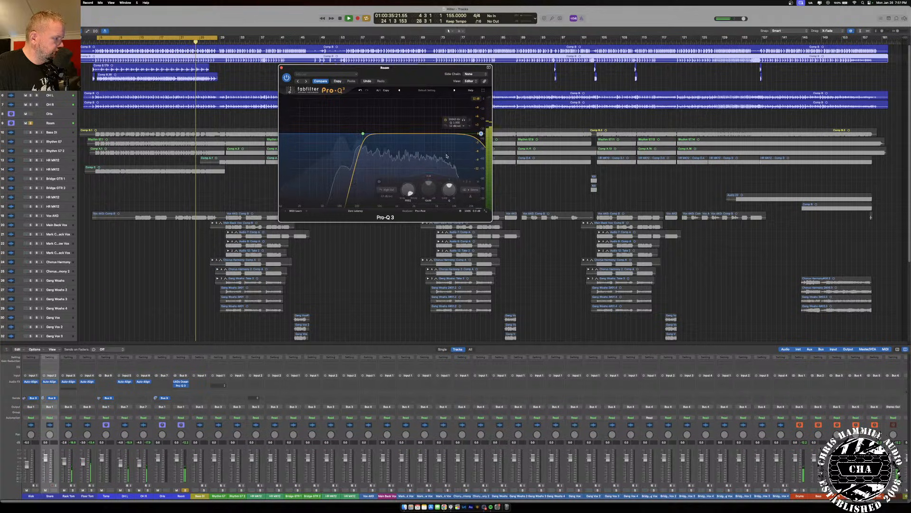
pyautogui.click(456, 125)
pyautogui.click(461, 146)
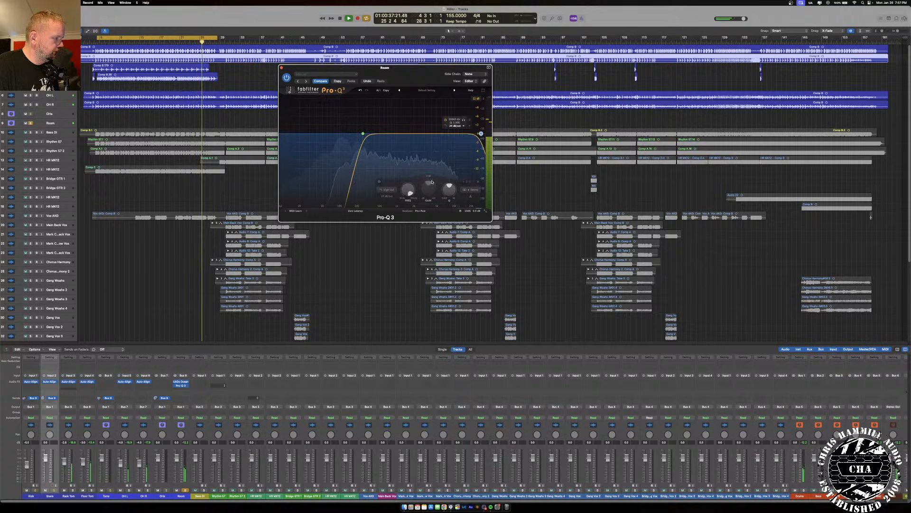
pyautogui.moveTo(408, 189)
pyautogui.mouseDown()
pyautogui.moveTo(405, 213)
pyautogui.moveTo(404, 205)
pyautogui.mouseUp()
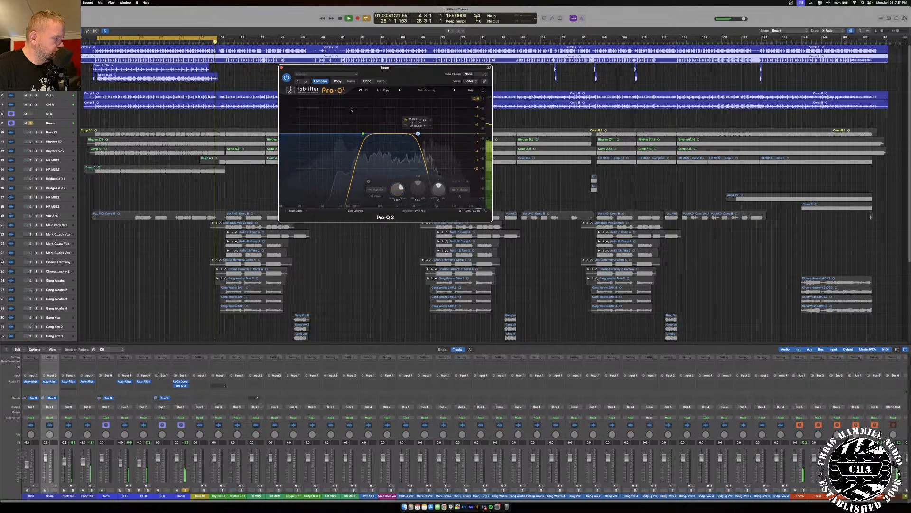
# - Add a bell cut in the Room EQ's low mids, nudge the high-cut frequency up slightly, and close Pro-Q 3
pyautogui.moveTo(366, 131)
pyautogui.mouseDown()
pyautogui.moveTo(368, 115)
pyautogui.moveTo(374, 145)
pyautogui.mouseUp()
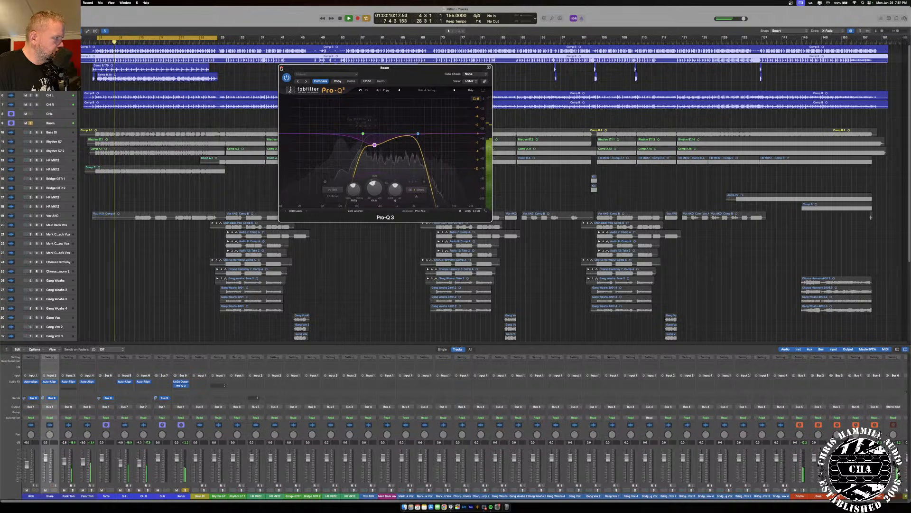
pyautogui.click(417, 133)
pyautogui.moveTo(398, 192); pyautogui.dragTo(398, 190)
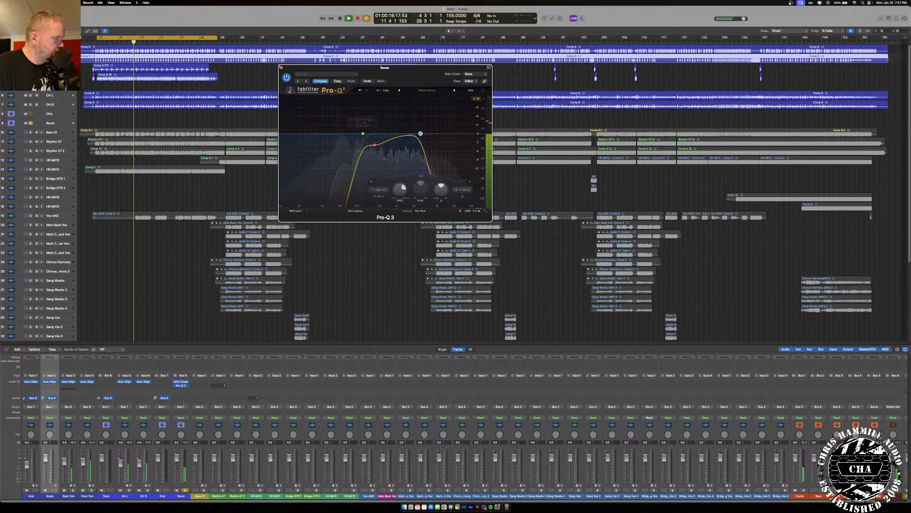
pyautogui.click(280, 67)
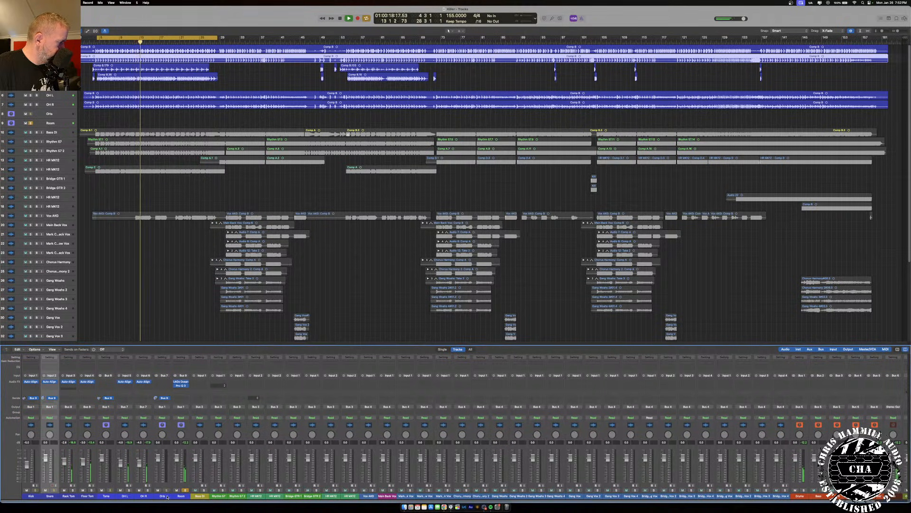
# - Solo the Drums bus, lower the Room aux level while listening to the full kit, and stop playback
pyautogui.click(803, 489)
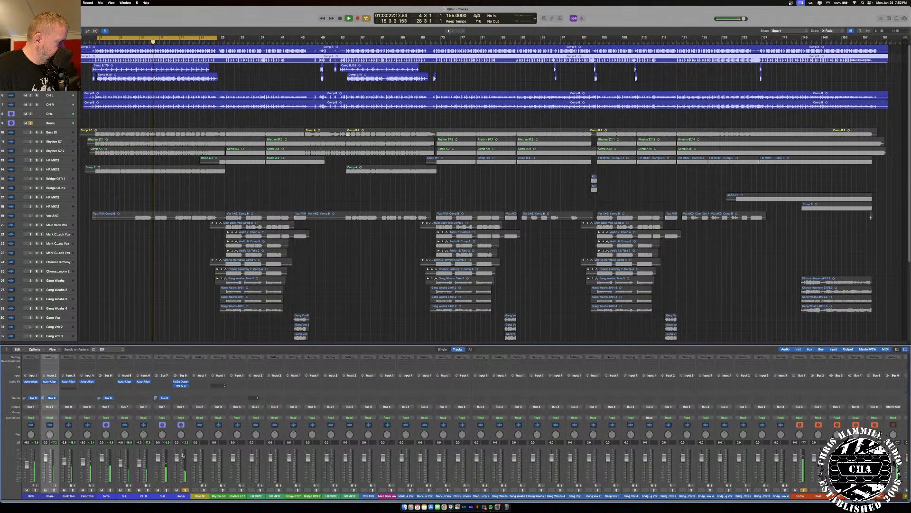
pyautogui.moveTo(177, 457)
pyautogui.mouseDown()
pyautogui.moveTo(177, 481)
pyautogui.moveTo(176, 463)
pyautogui.mouseUp()
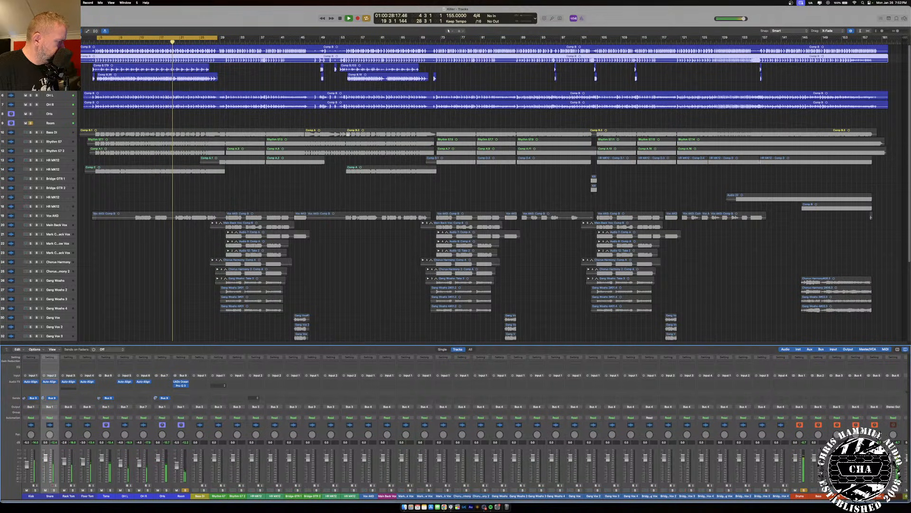
pyautogui.press('space')
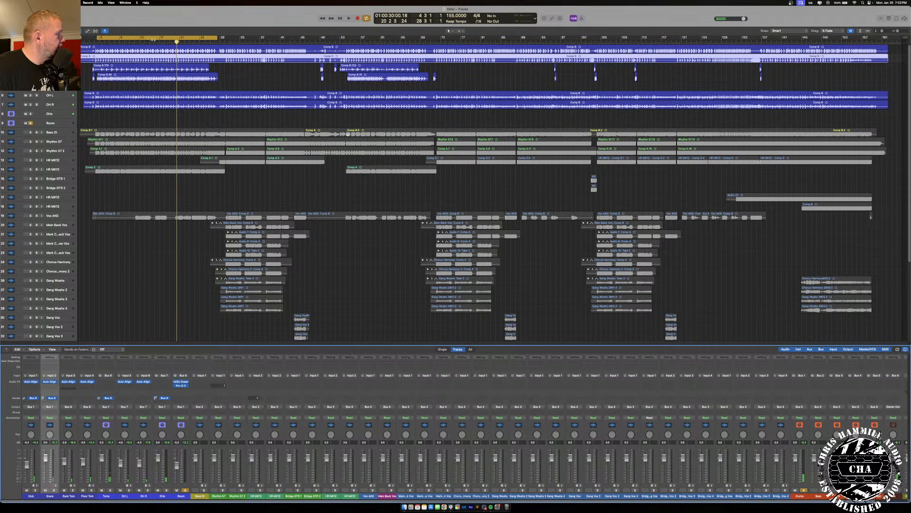
# - Clear all solos and select the Kick channel, keeping the intro cycle range active
pyautogui.click(149, 39)
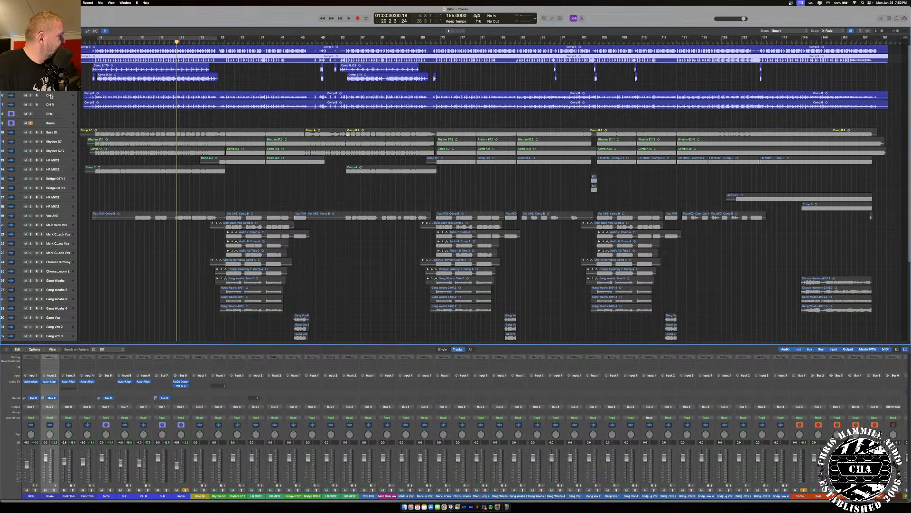
pyautogui.press('s')
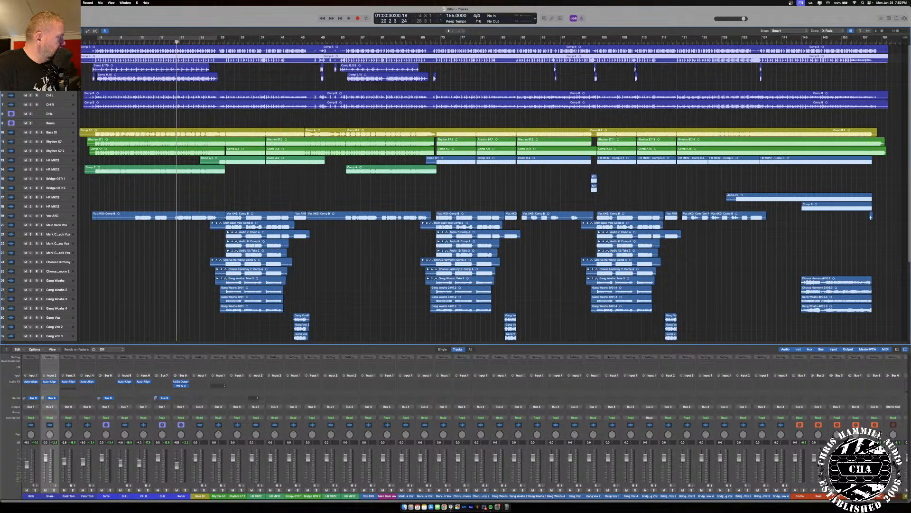
pyautogui.press('Up')
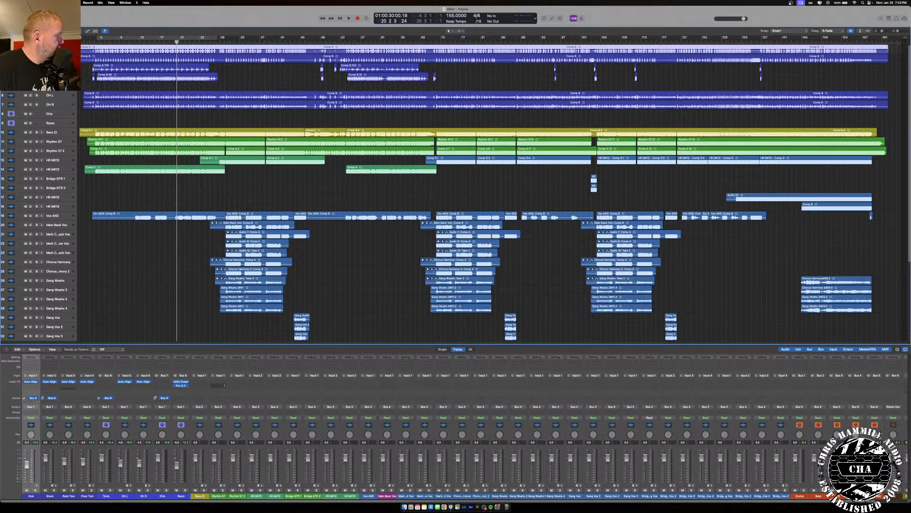
pyautogui.click(130, 39)
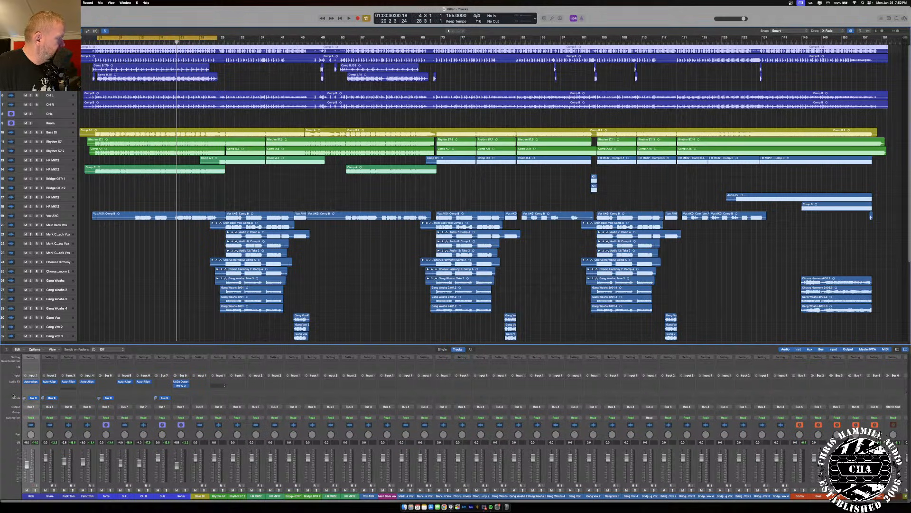
# - Insert UADx Neve 1073 Preamp and EQ in mono after Auto-Align on the Kick channel
pyautogui.click(28, 387)
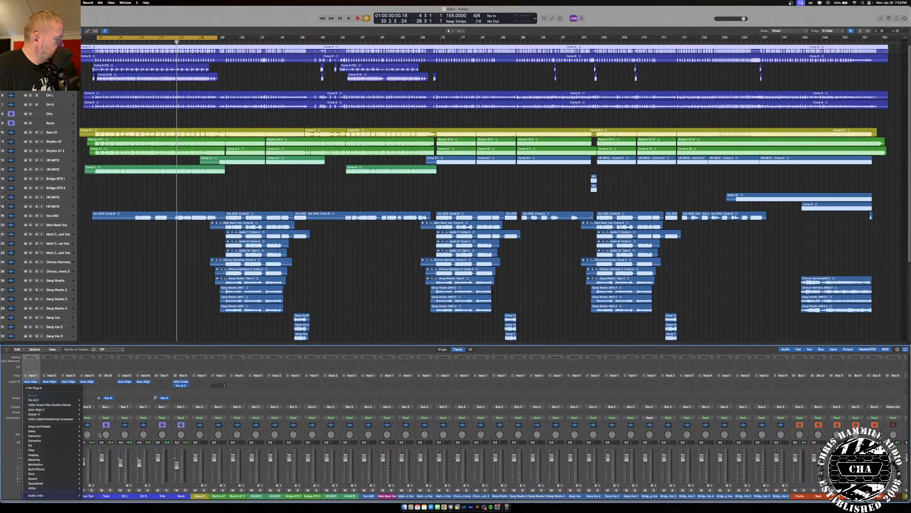
pyautogui.moveTo(52, 495)
pyautogui.moveTo(100, 493)
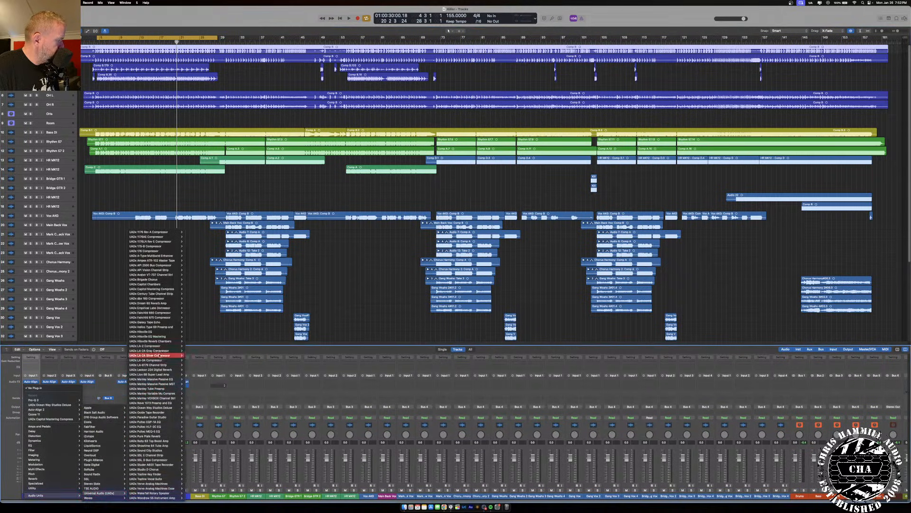
pyautogui.moveTo(165, 405)
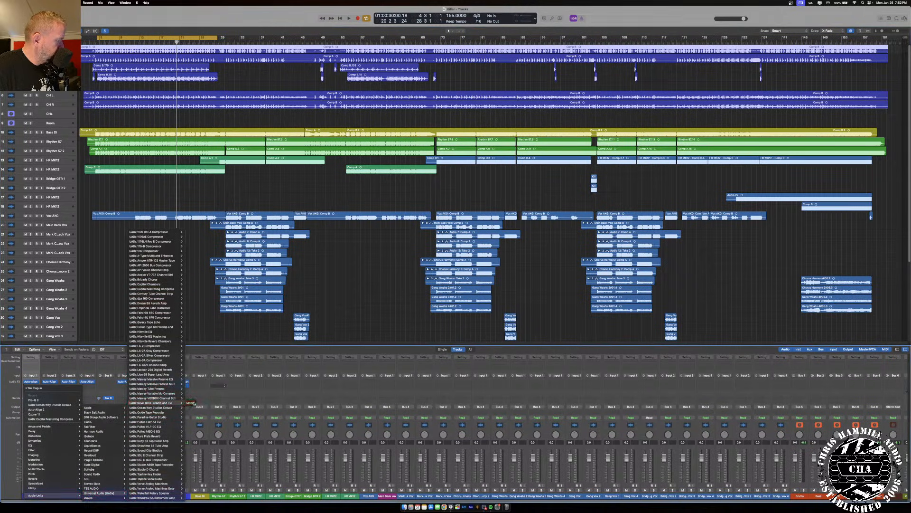
pyautogui.click(192, 402)
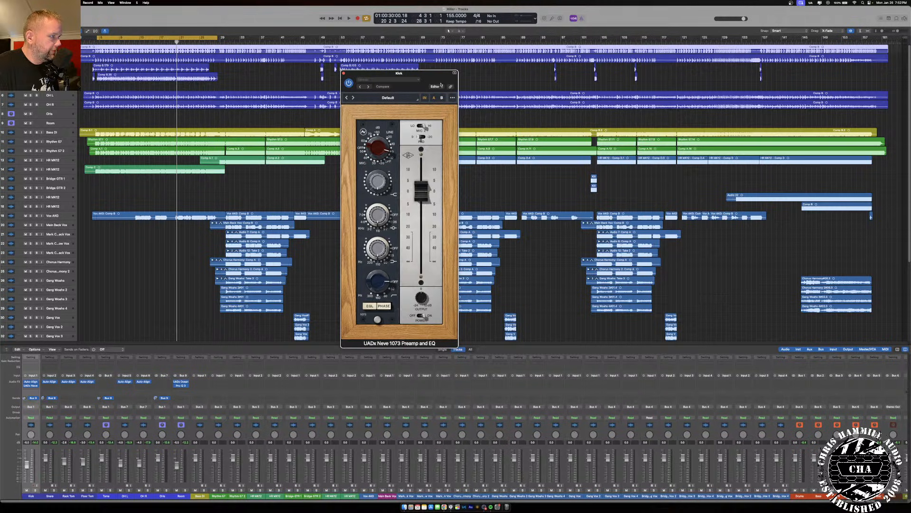
pyautogui.moveTo(441, 85); pyautogui.dragTo(509, 91)
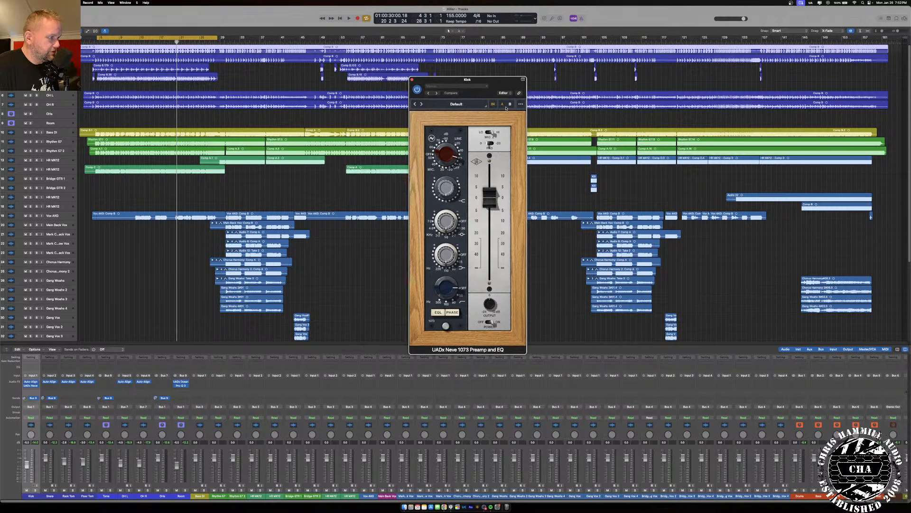
# - Solo the Kick, play it briefly, stop playback, and close the Neve 1073 window
pyautogui.click(35, 489)
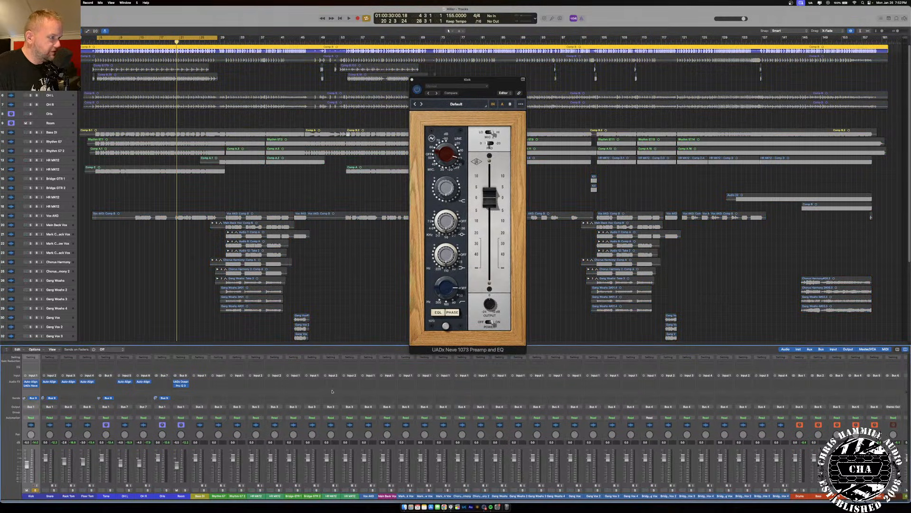
pyautogui.moveTo(504, 84); pyautogui.dragTo(496, 73)
pyautogui.press('space')
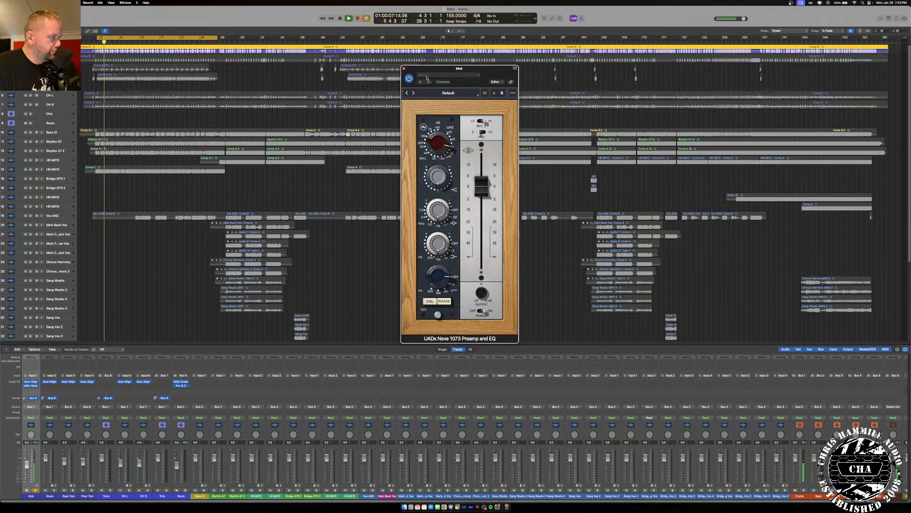
pyautogui.click(404, 68)
pyautogui.press('s')
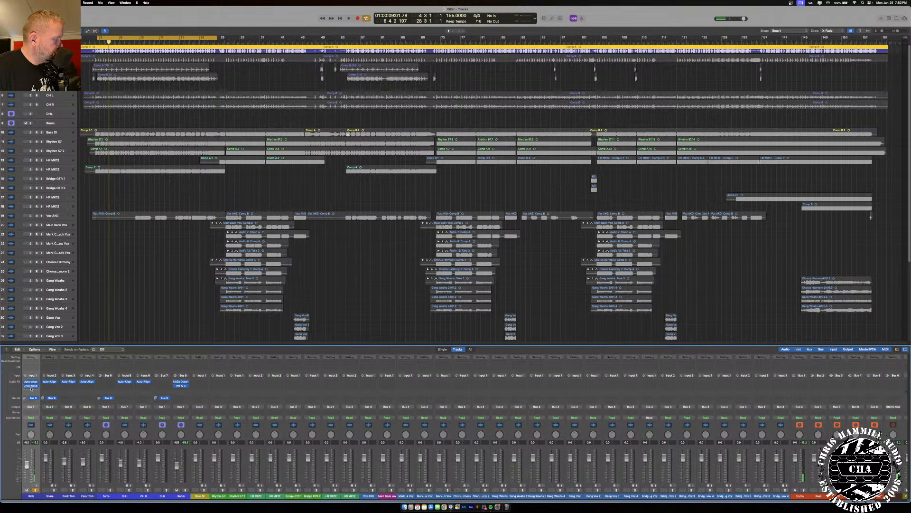
# - Insert Black Salt Audio Silencer between Auto-Align and the Neve 1073 on the Kick, and open its window
pyautogui.moveTo(31, 387); pyautogui.dragTo(31, 385)
pyautogui.click(31, 381)
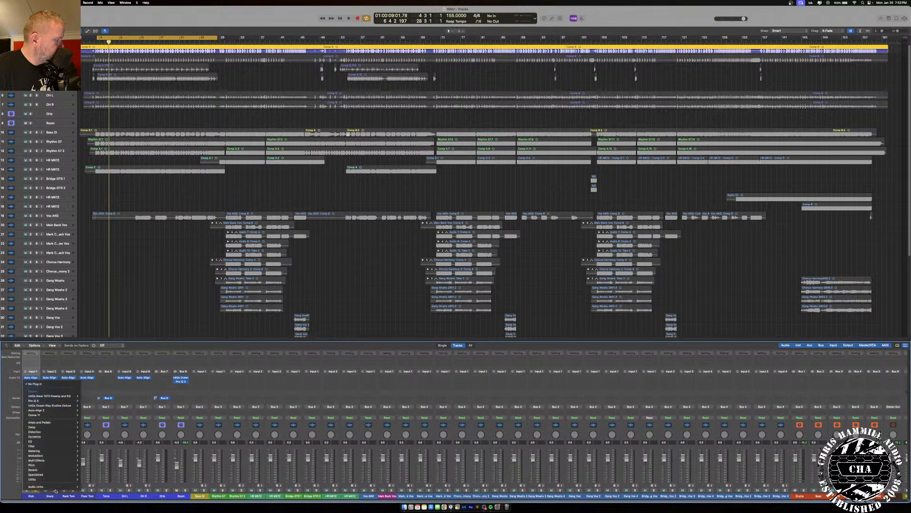
pyautogui.moveTo(47, 486)
pyautogui.moveTo(97, 498)
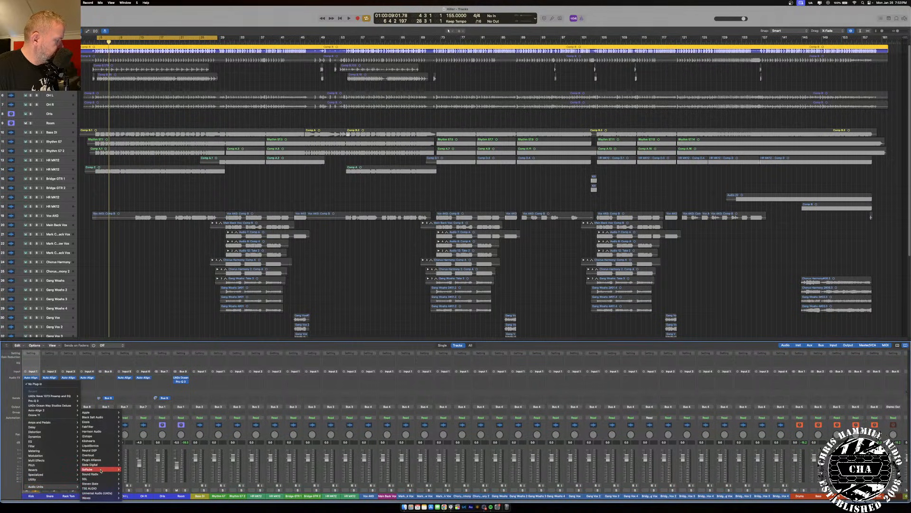
pyautogui.moveTo(101, 418)
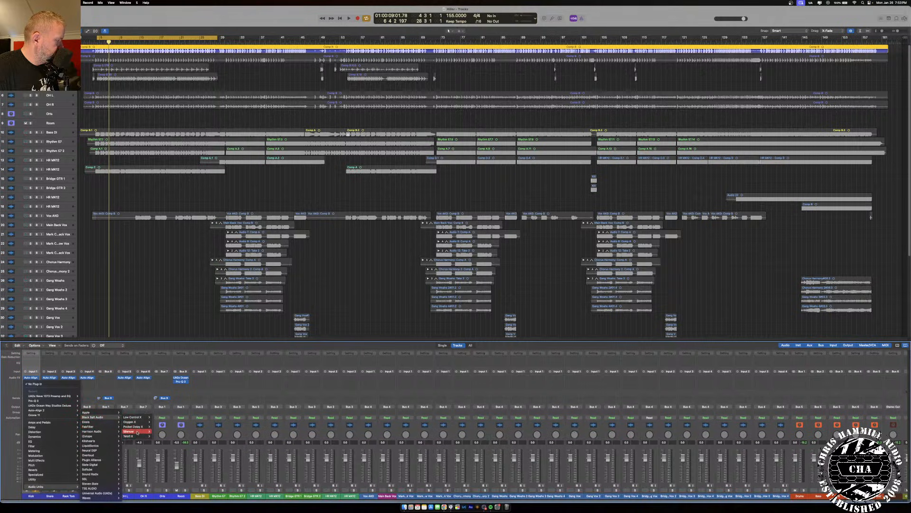
pyautogui.click(156, 431)
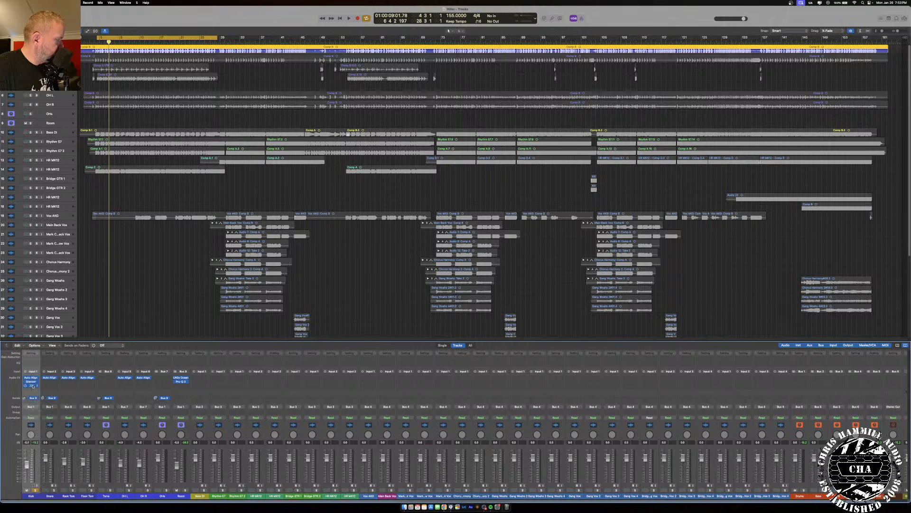
pyautogui.click(29, 381)
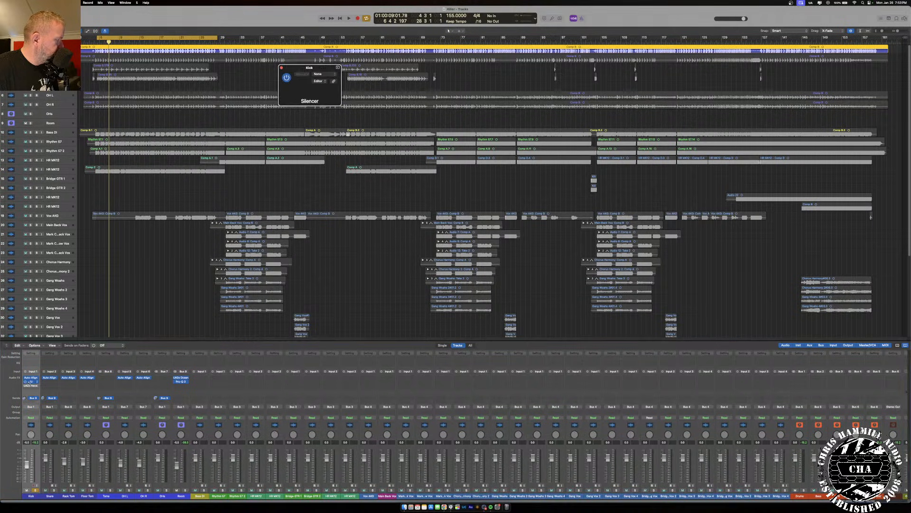
pyautogui.moveTo(388, 74); pyautogui.dragTo(414, 72)
# - During playback, lower the Kick Silencer's threshold to about -21 dB, shorten its length, raise DeBleed slightly, and close it
pyautogui.press('space')
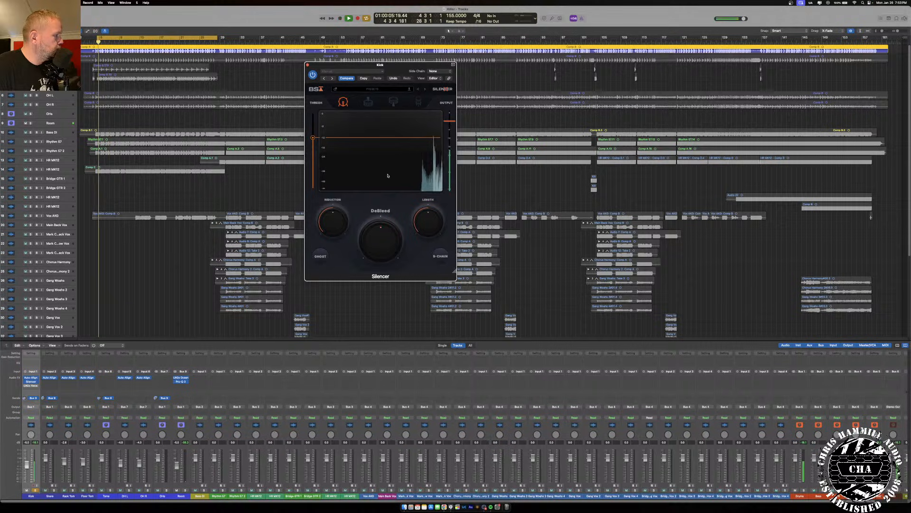
pyautogui.moveTo(313, 138); pyautogui.dragTo(313, 152)
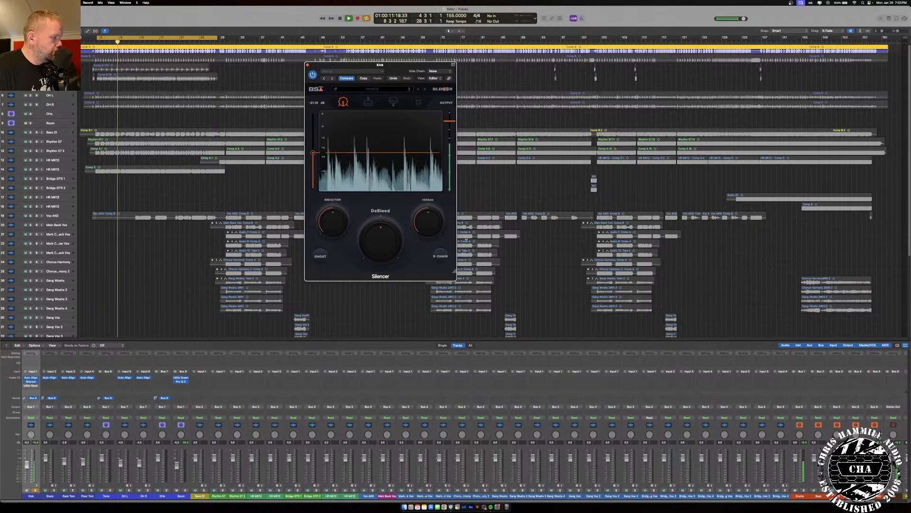
pyautogui.moveTo(415, 221)
pyautogui.scroll(-5, 416, 221)
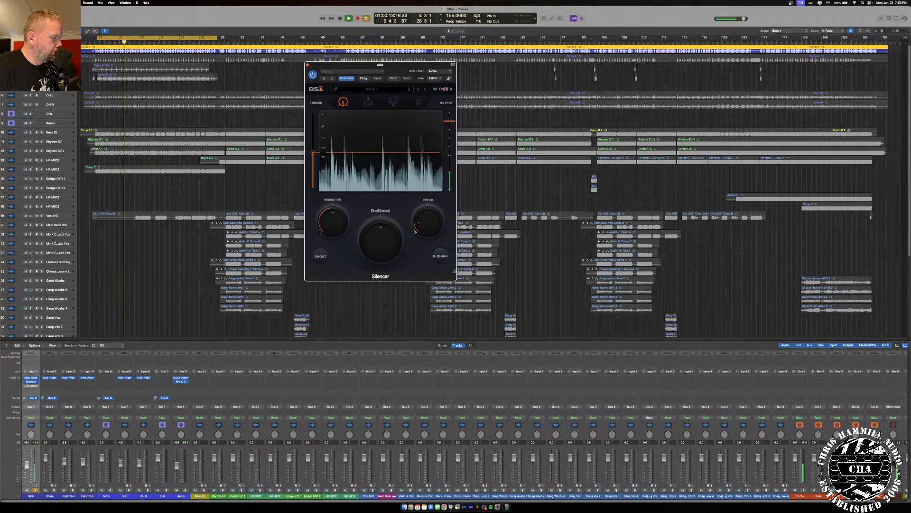
pyautogui.scroll(2, 428, 220)
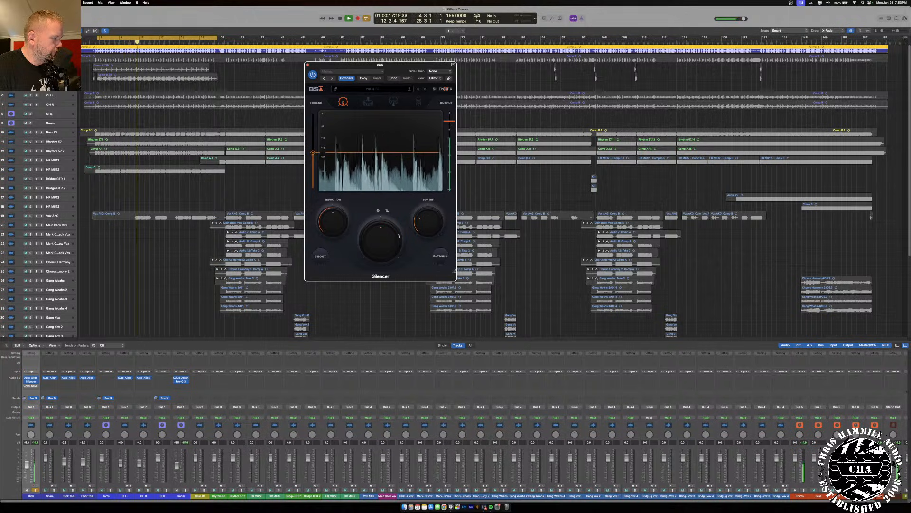
pyautogui.moveTo(377, 231)
pyautogui.scroll(4, 377, 231)
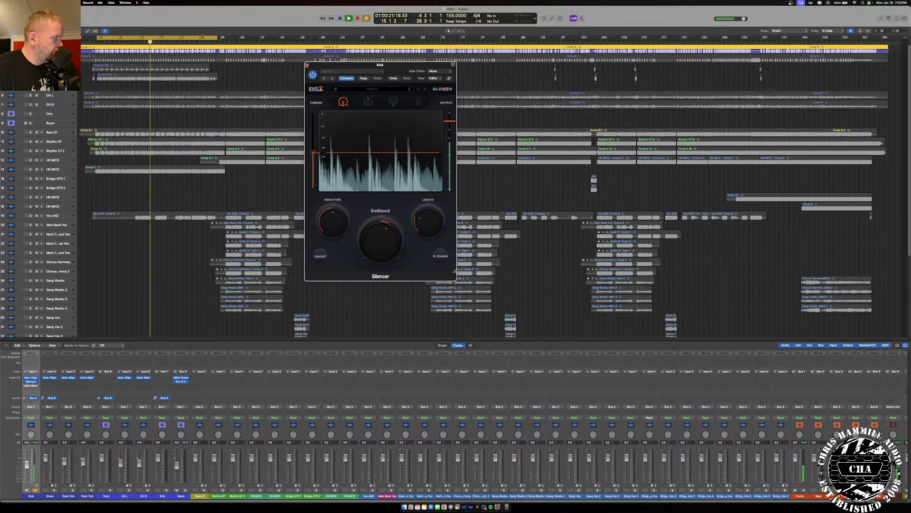
pyautogui.press('super+w')
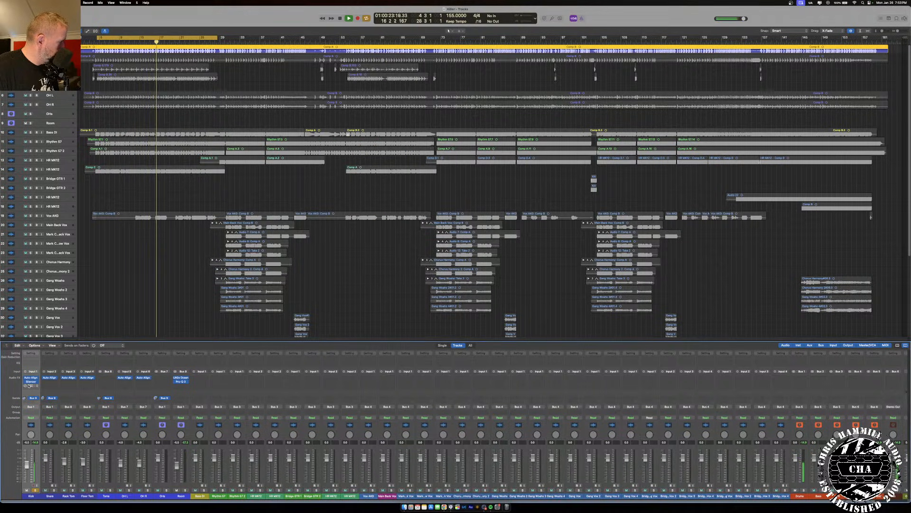
# - Open the Kick's Neve 1073, lower its output fader to about -15 dB, adjust the preamp gain, and toggle it in and out
pyautogui.click(31, 385)
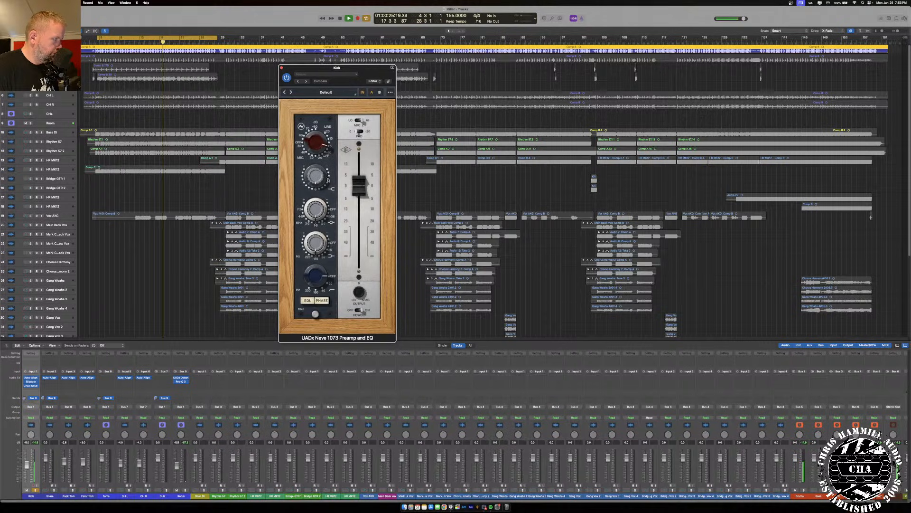
pyautogui.moveTo(358, 164); pyautogui.dragTo(359, 215)
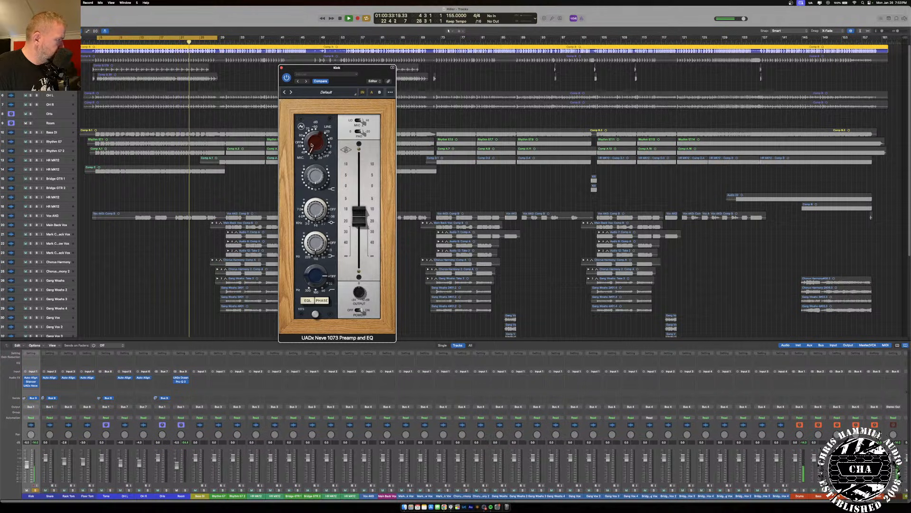
pyautogui.moveTo(327, 134); pyautogui.dragTo(328, 138)
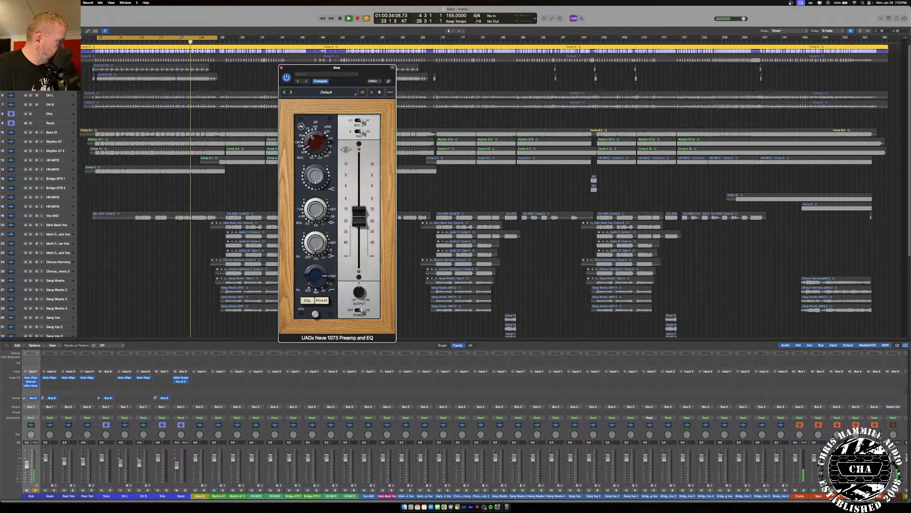
pyautogui.click(363, 93)
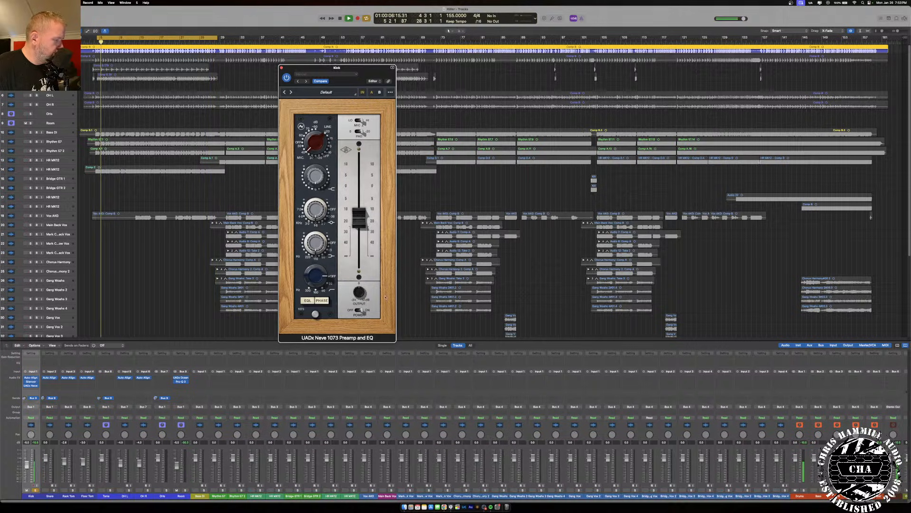
# - Insert MultiMeter on the Stereo Out, move its window clear of the Neve 1073, and stop playback
pyautogui.hscroll(2, 847, 408)
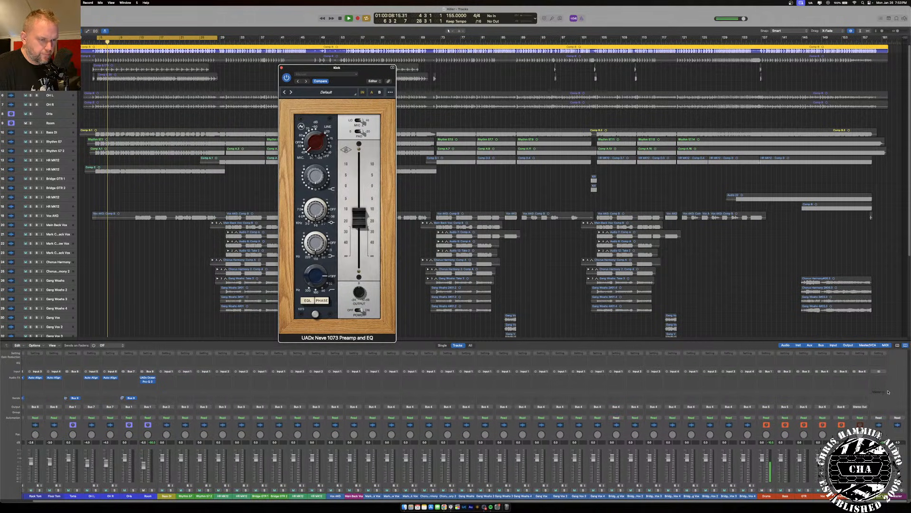
pyautogui.click(828, 377)
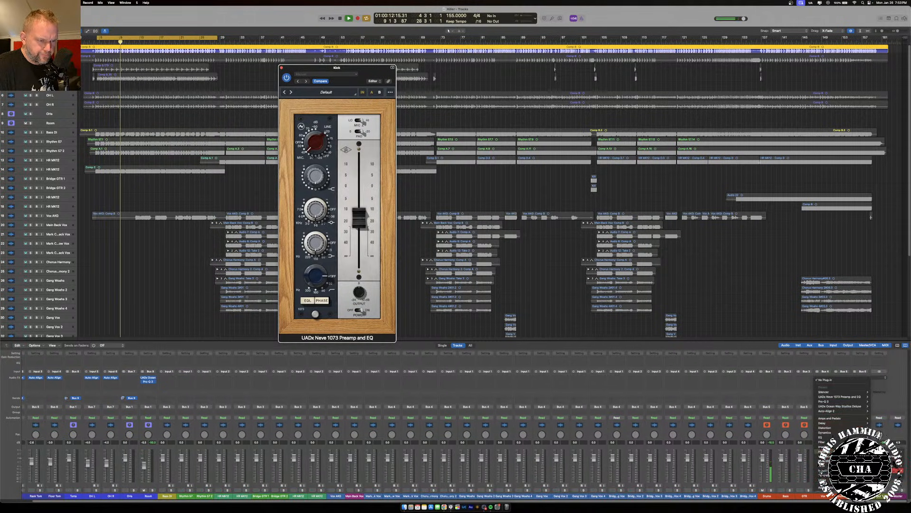
pyautogui.click(895, 470)
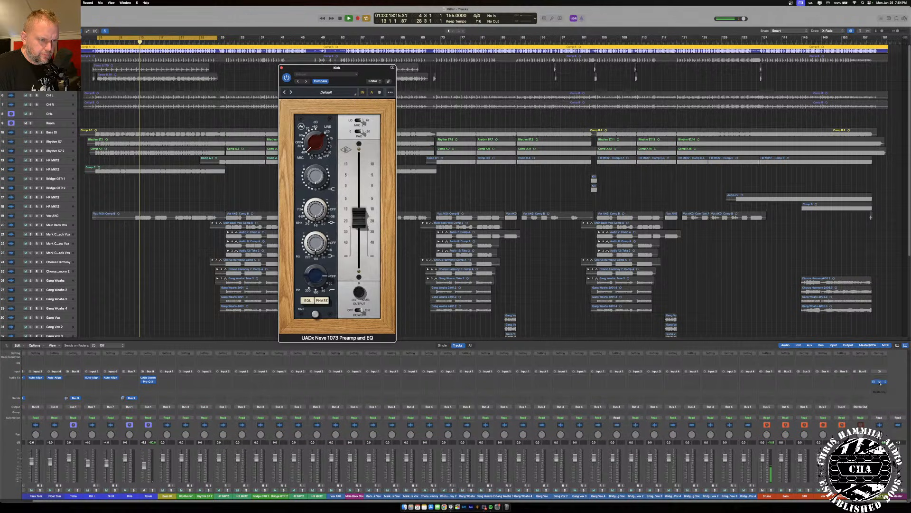
pyautogui.click(879, 379)
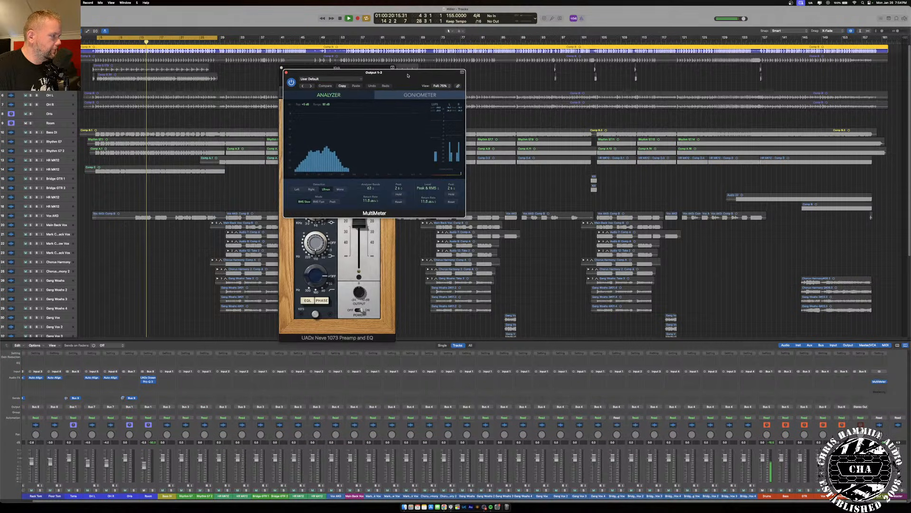
pyautogui.moveTo(429, 149); pyautogui.dragTo(862, 206)
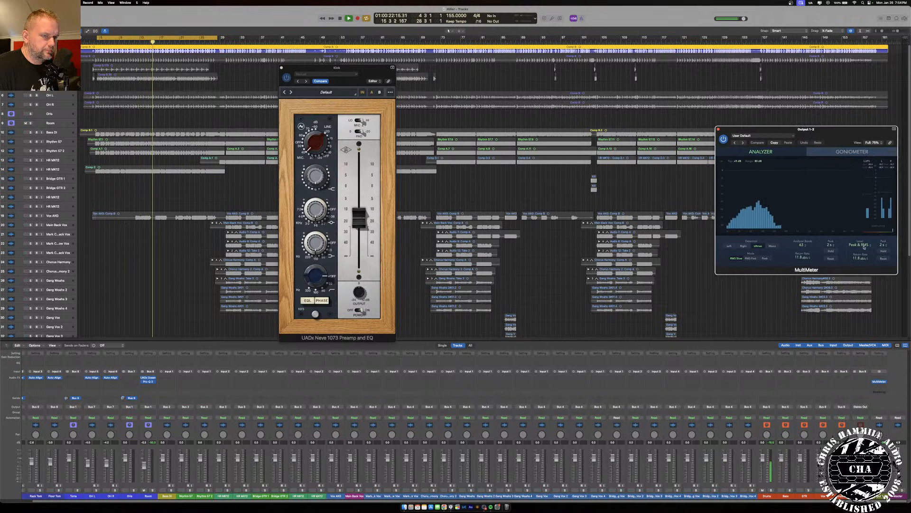
pyautogui.press('space')
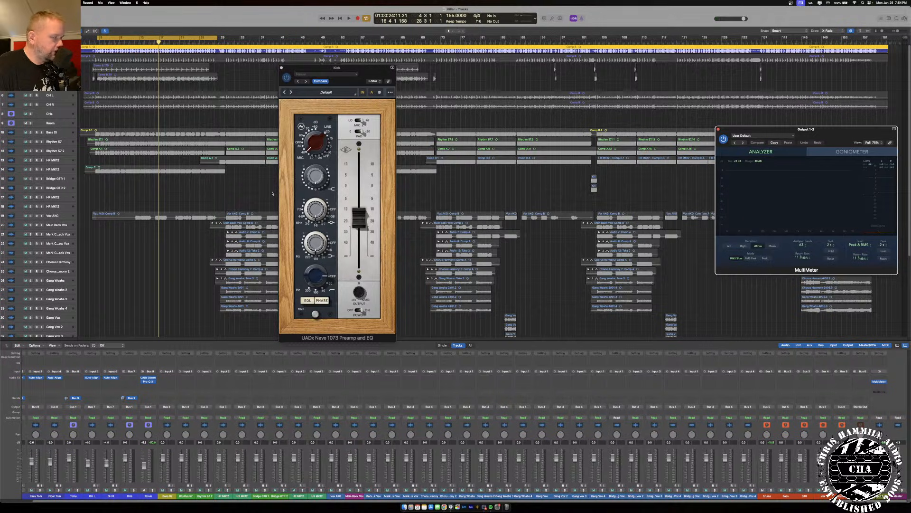
# - Insert Plugin Alliance ADPTR MetricAB above MultiMeter on the Stereo Out, and close its window
pyautogui.click(876, 378)
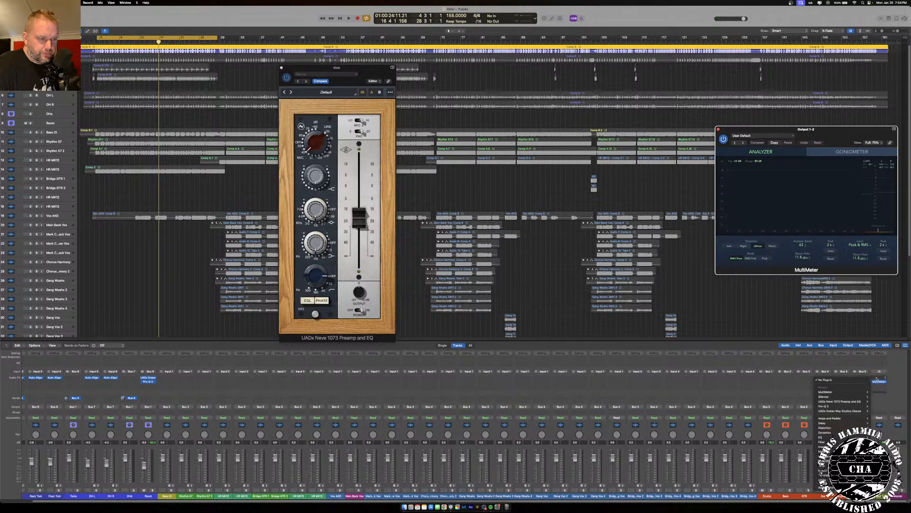
pyautogui.moveTo(823, 486)
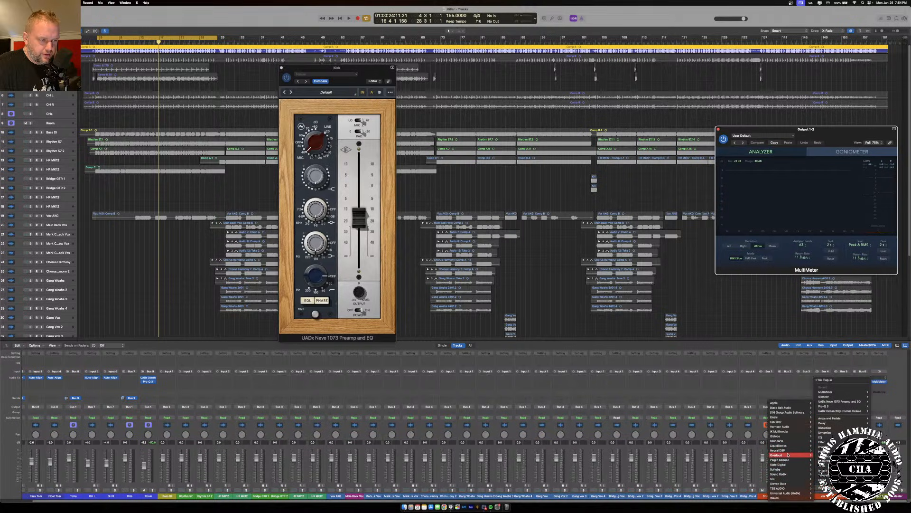
pyautogui.moveTo(787, 460)
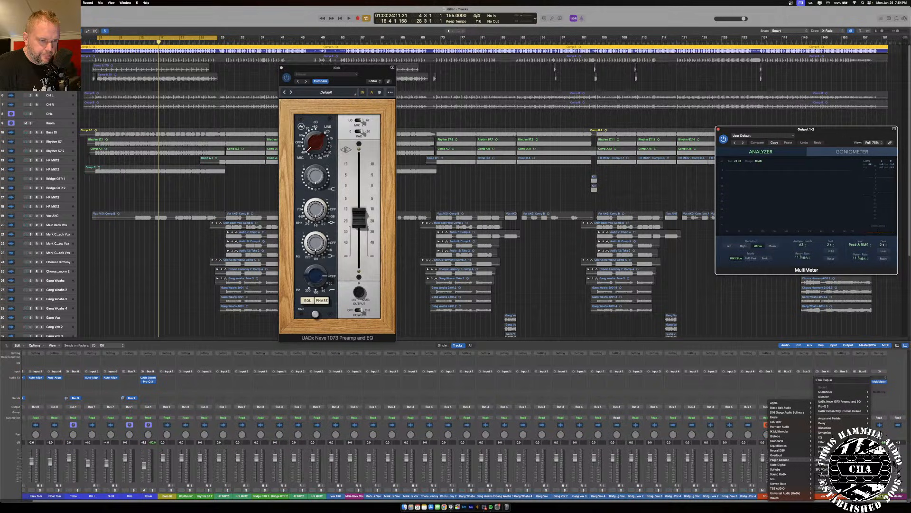
pyautogui.click(826, 459)
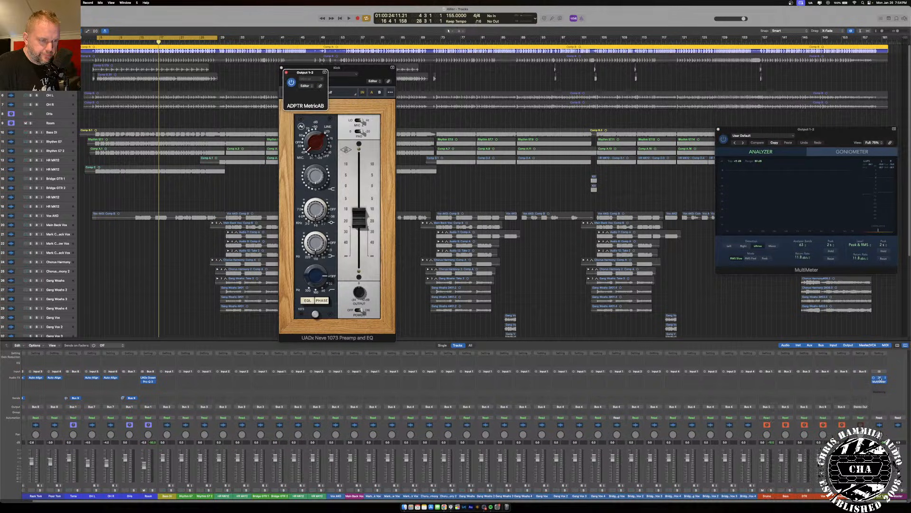
pyautogui.moveTo(435, 77); pyautogui.dragTo(567, 72)
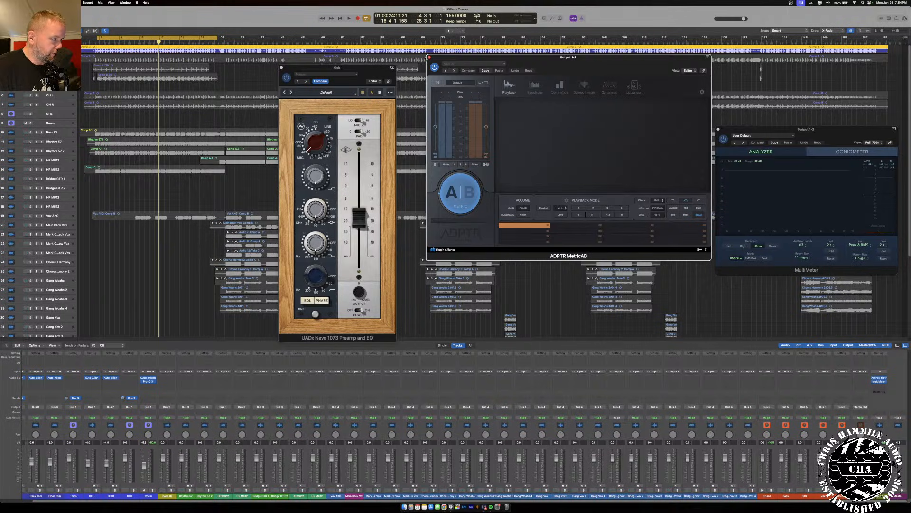
pyautogui.click(430, 58)
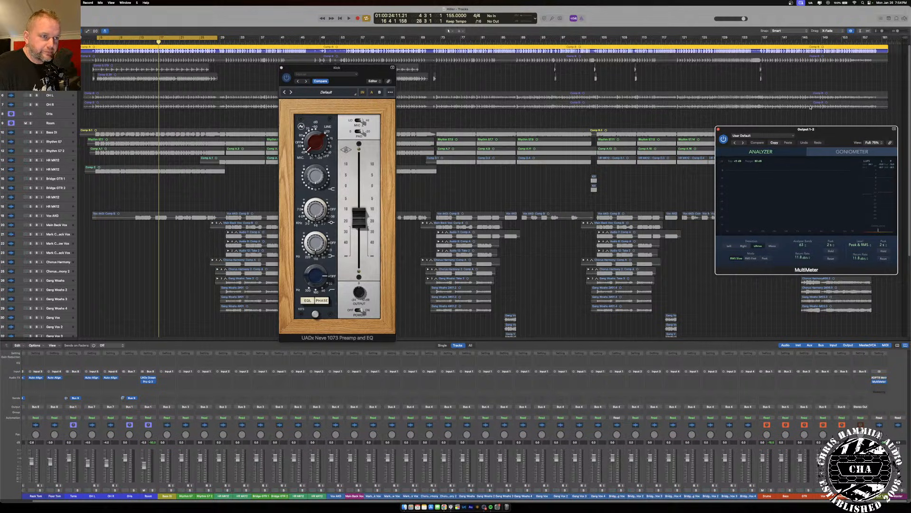
# - Reposition the MultiMeter and Kick Neve 1073 windows so both stay visible over the arrangement
pyautogui.moveTo(834, 132); pyautogui.dragTo(654, 147)
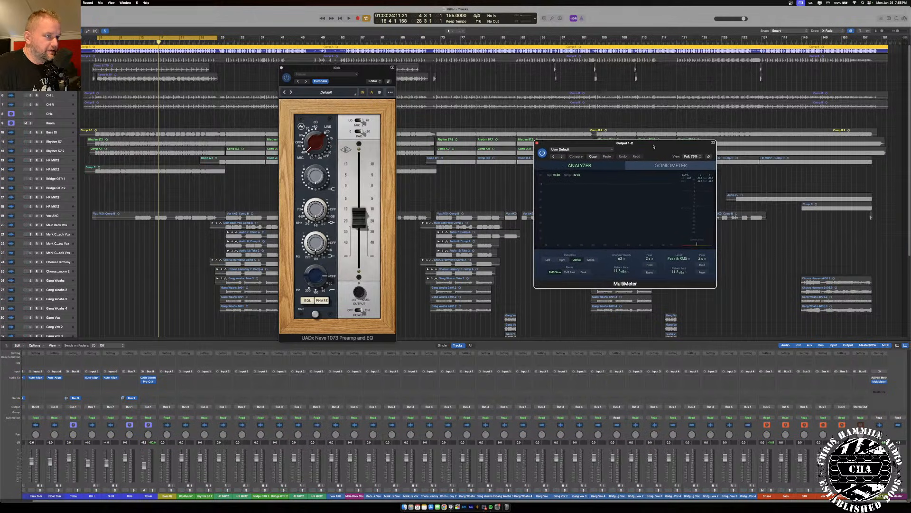
pyautogui.click(242, 20)
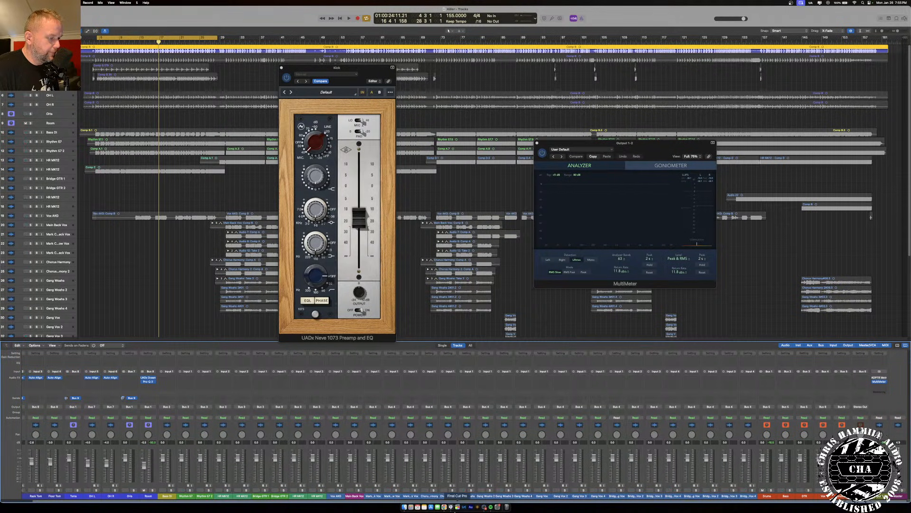
pyautogui.click(484, 507)
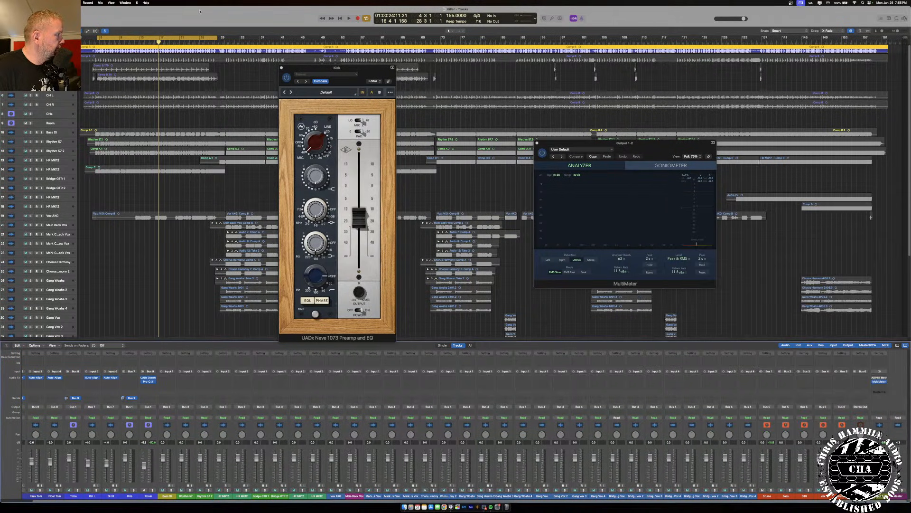
pyautogui.click(229, 191)
pyautogui.moveTo(345, 72); pyautogui.dragTo(321, 71)
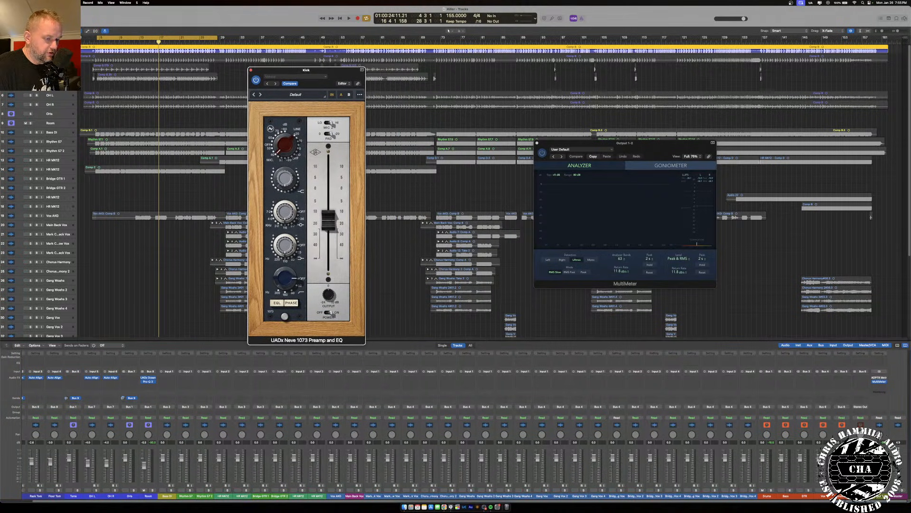
# - Solo the Drums bus, start playback, and move the cycle range to about bars 30 to 54
pyautogui.click(771, 491)
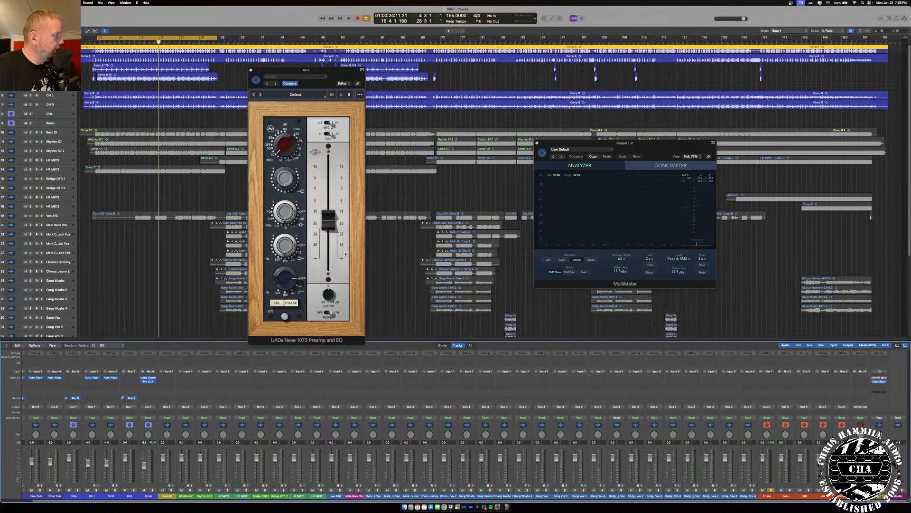
pyautogui.press('space')
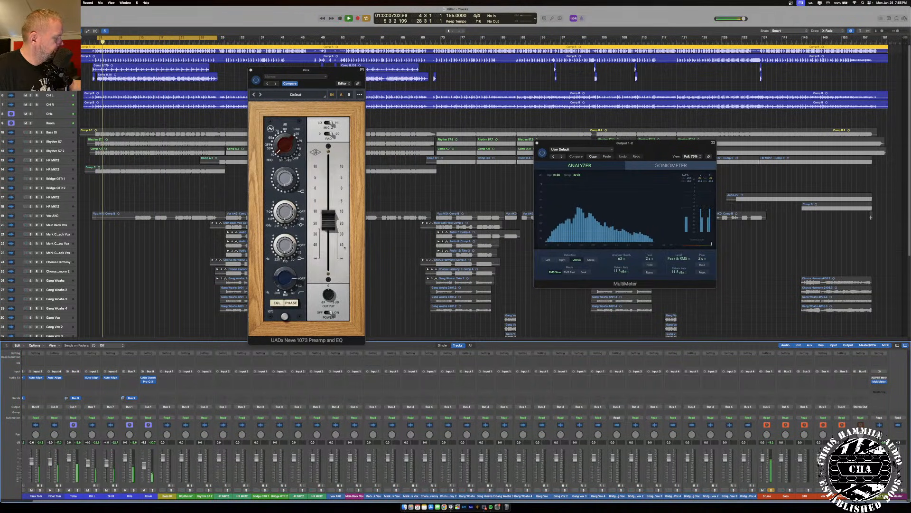
pyautogui.click(280, 186)
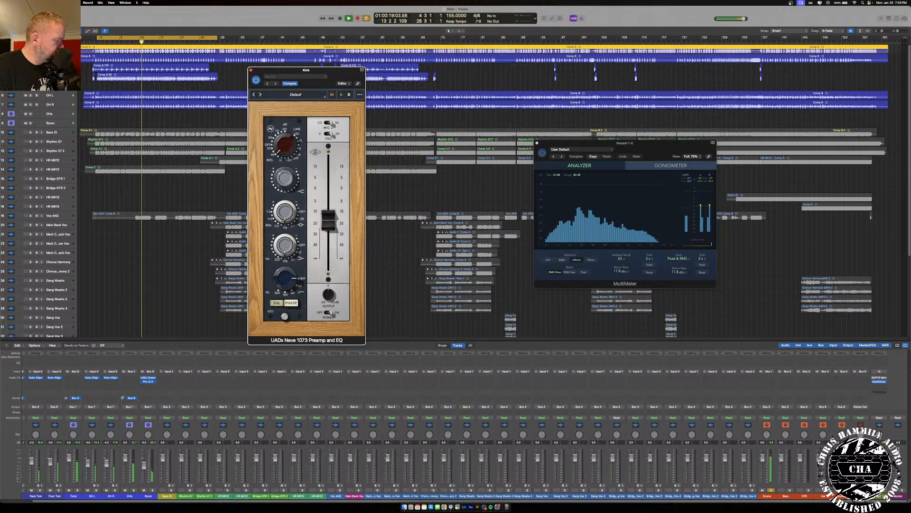
pyautogui.click(76, 459)
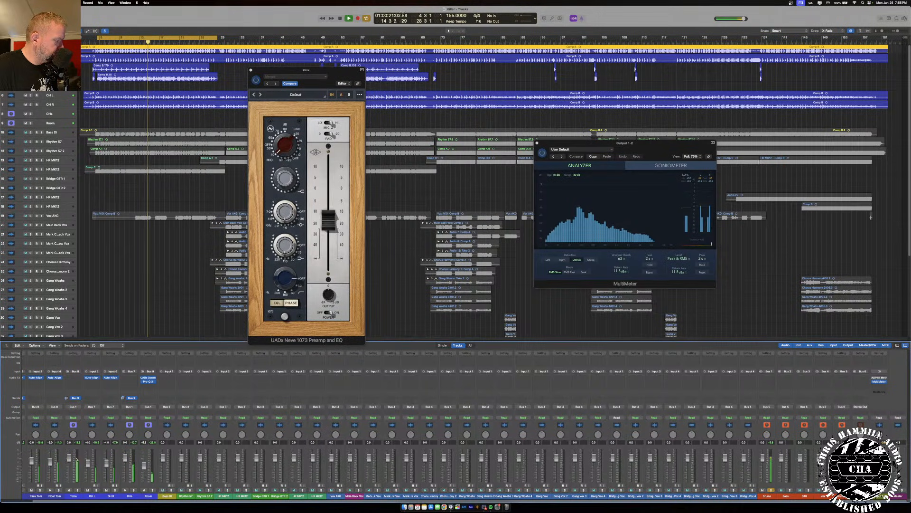
pyautogui.moveTo(194, 38); pyautogui.dragTo(312, 38)
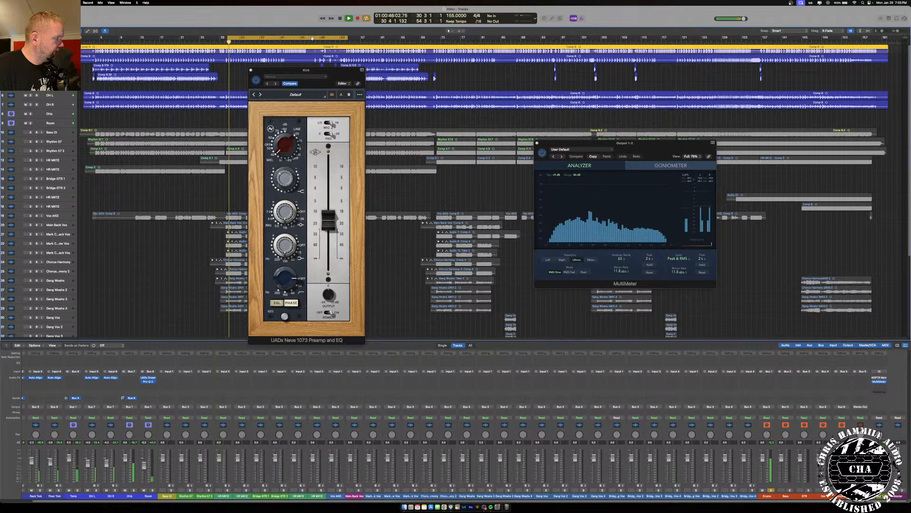
# - Restart the drum loop and compare the mix with the Kick's Neve 1073 bypassed and engaged
pyautogui.click(278, 307)
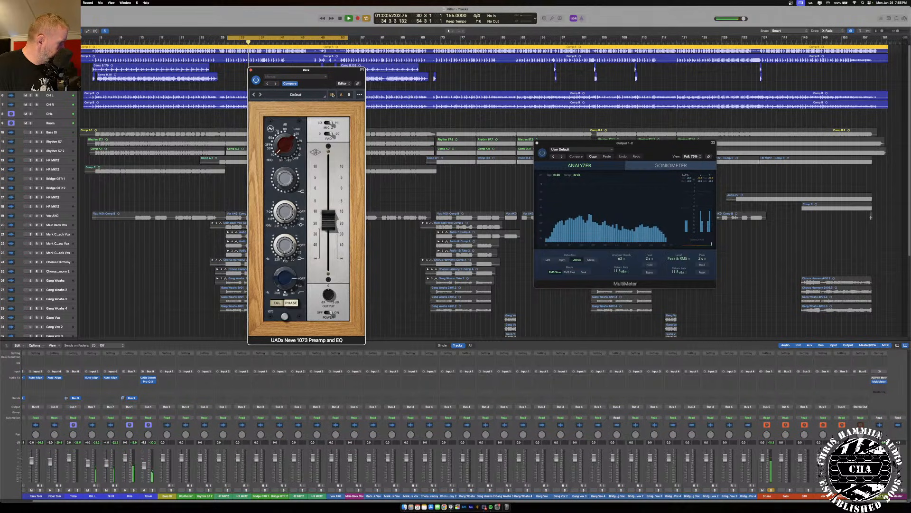
pyautogui.hscroll(-2, 284, 380)
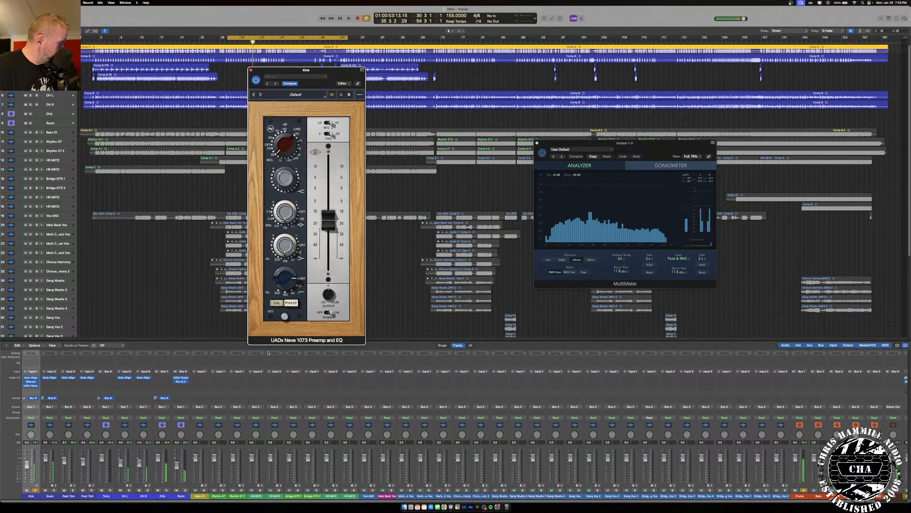
pyautogui.press('space')
pyautogui.press('space')
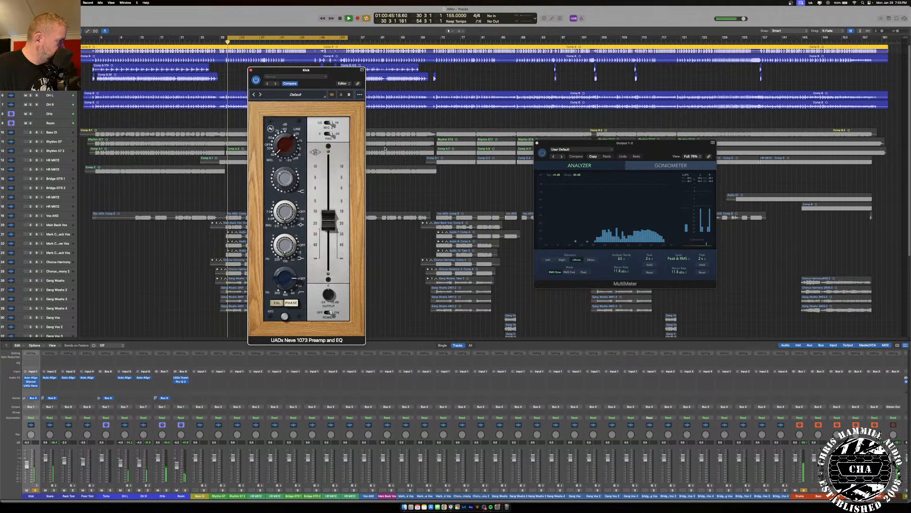
pyautogui.click(332, 94)
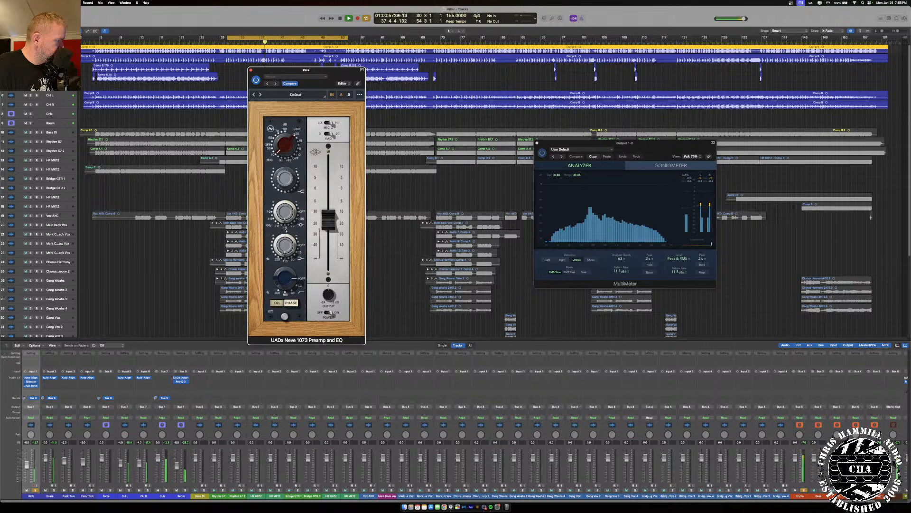
# - Adjust the Kick Neve 1073's high-pass filter, replay the loop, and compare the preamp in and out
pyautogui.moveTo(286, 278); pyautogui.dragTo(285, 273)
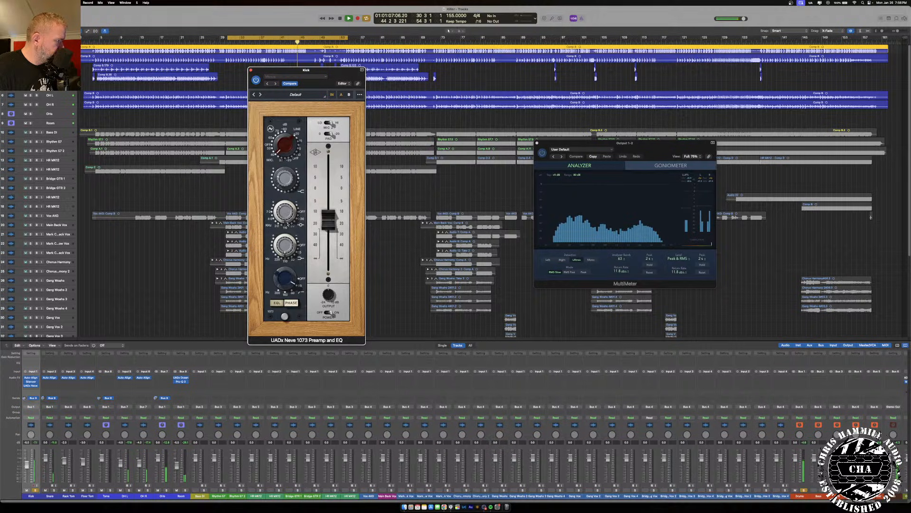
pyautogui.press('space')
pyautogui.press('space')
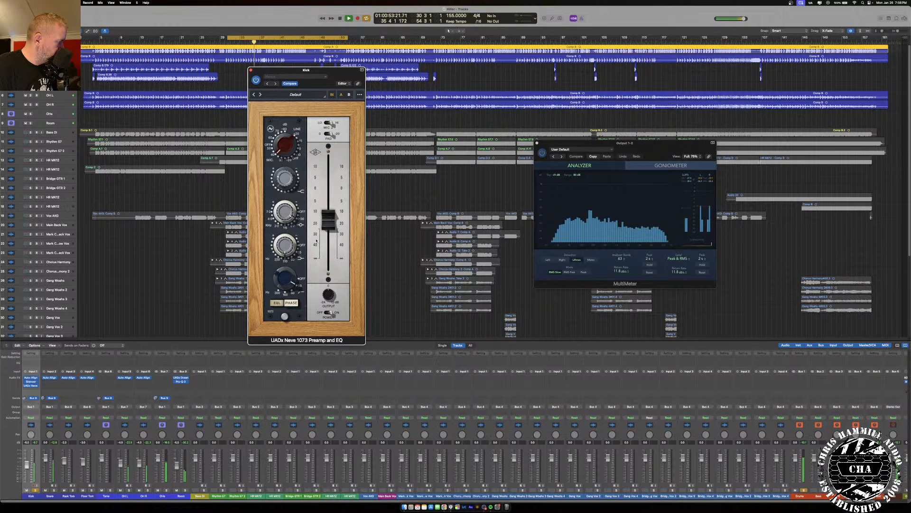
pyautogui.click(331, 94)
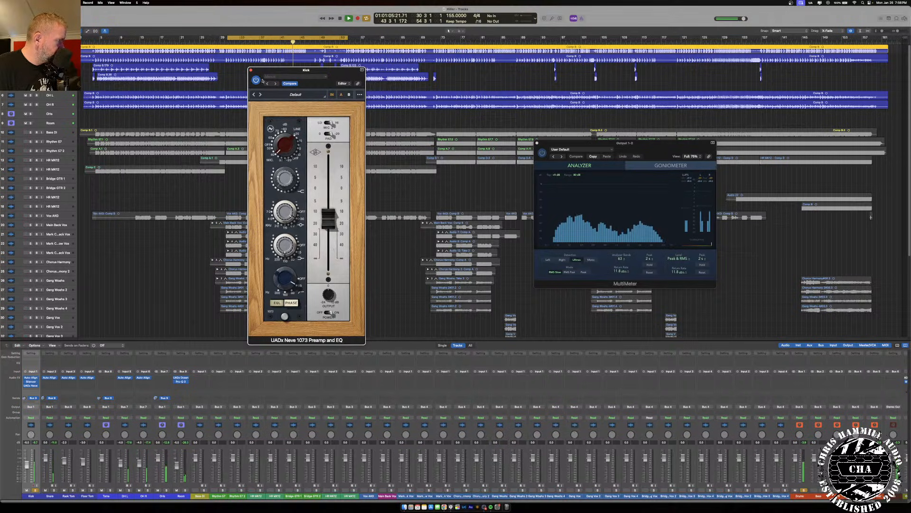
# - Close the Kick's Neve 1073 window, unsolo the Drums bus, and stop playback
pyautogui.press('Return')
pyautogui.press('super+w')
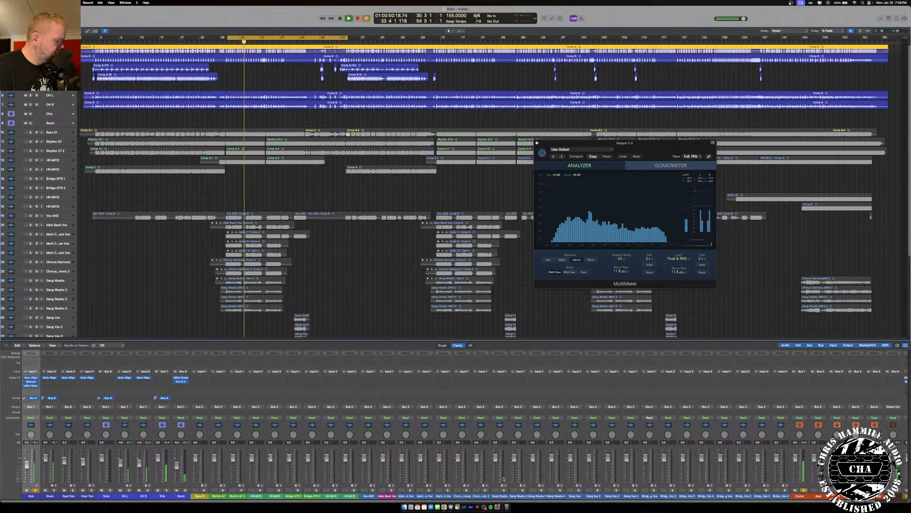
pyautogui.click(804, 490)
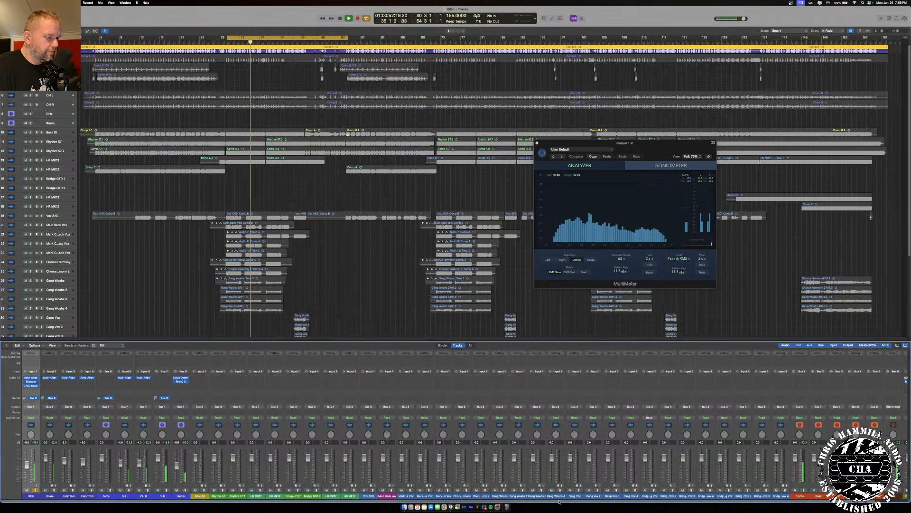
pyautogui.press('space')
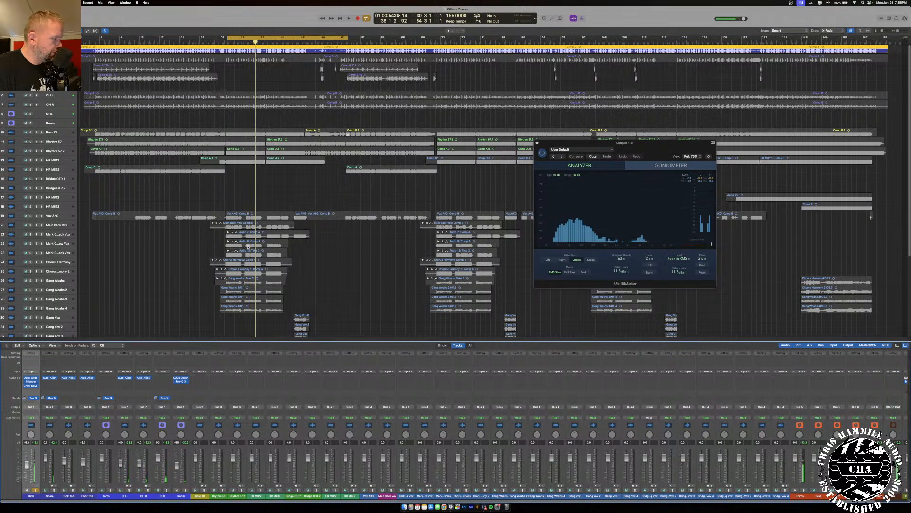
# - Rename the lead vocal track Vox AKG as Main Vox
pyautogui.scroll(-2, 156, 233)
pyautogui.scroll(-5, 156, 233)
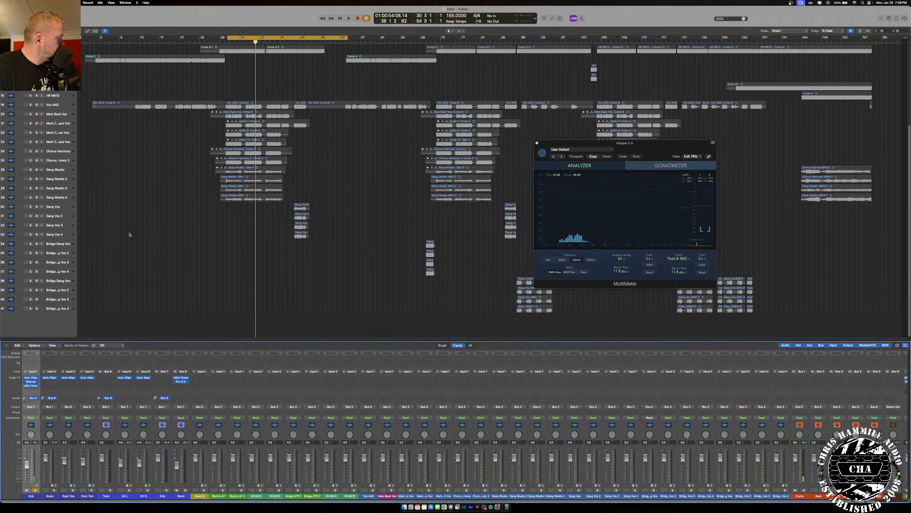
pyautogui.click(53, 114)
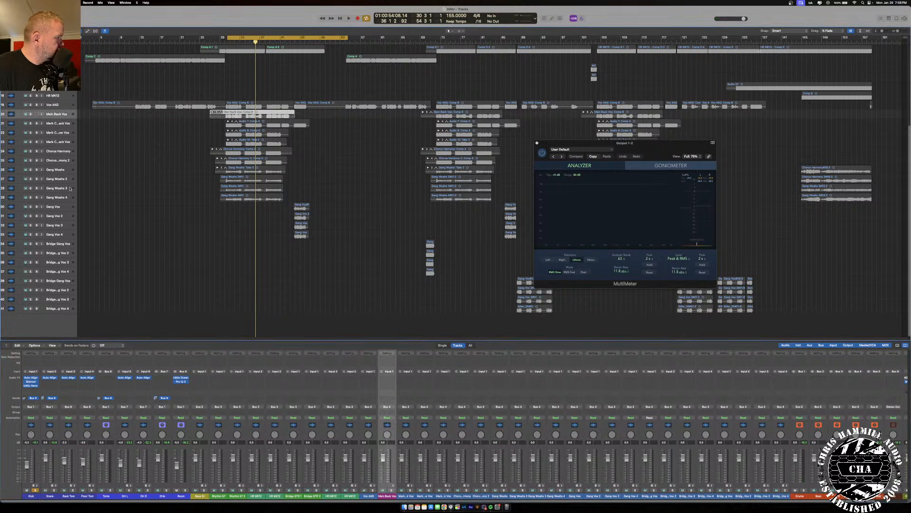
pyautogui.click(54, 105)
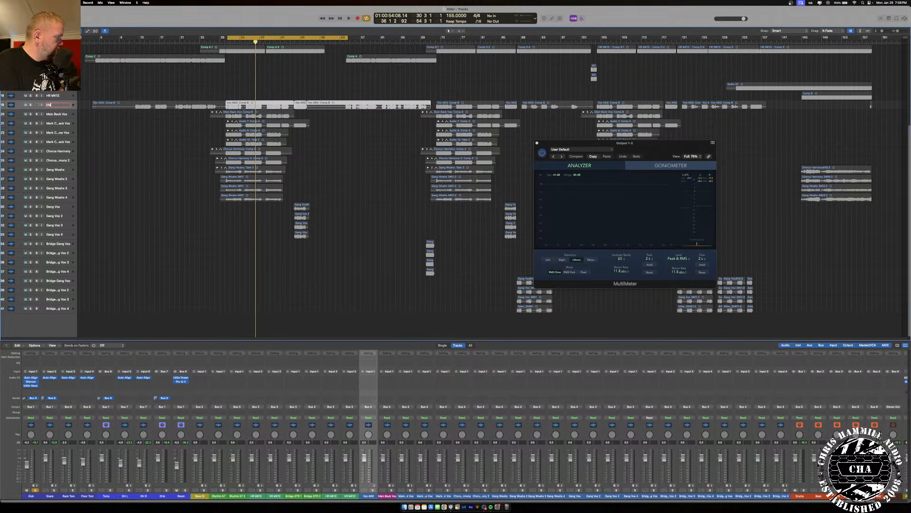
# - Group all tracks from Main Back Vox through the last Bridge Gang Vox into a folder stack named Back Vox, left collapsed
pyautogui.click(56, 113)
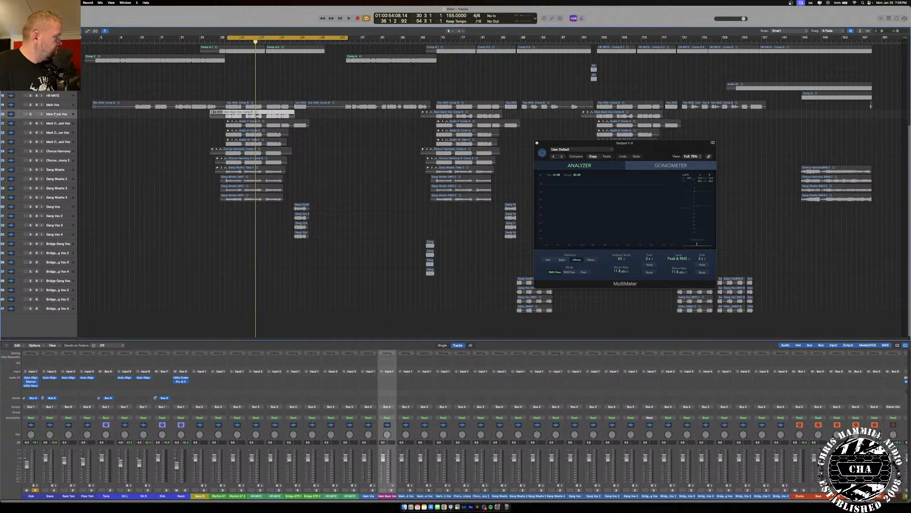
pyautogui.keyDown('shift'); pyautogui.click(58, 309); pyautogui.keyUp('shift')
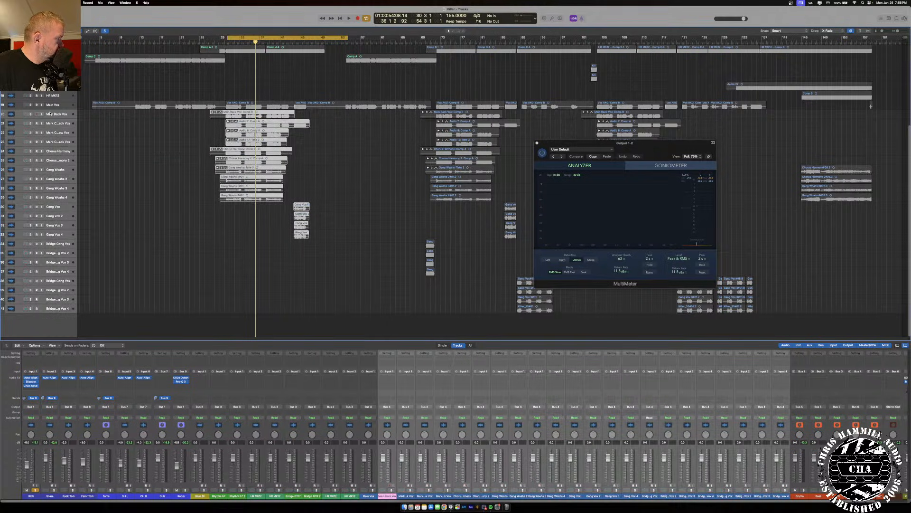
pyautogui.rightClick(50, 113)
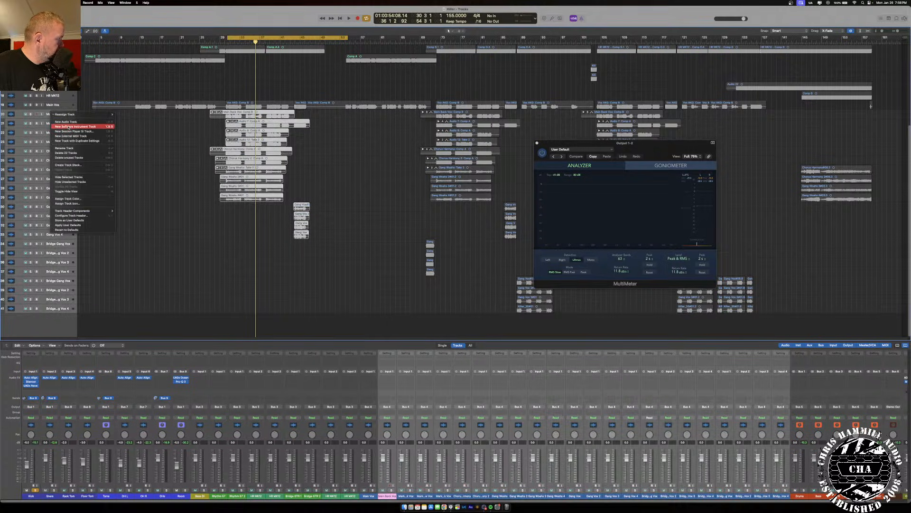
pyautogui.click(92, 165)
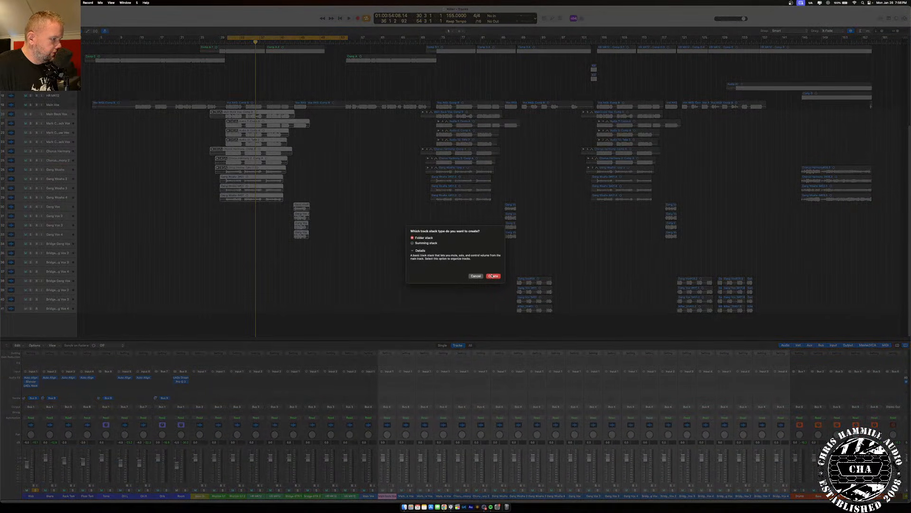
pyautogui.click(492, 276)
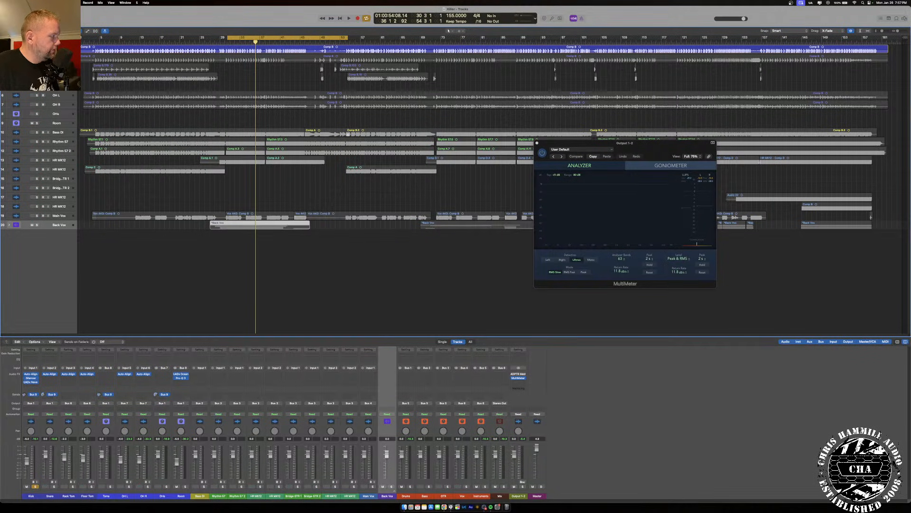
pyautogui.click(9, 225)
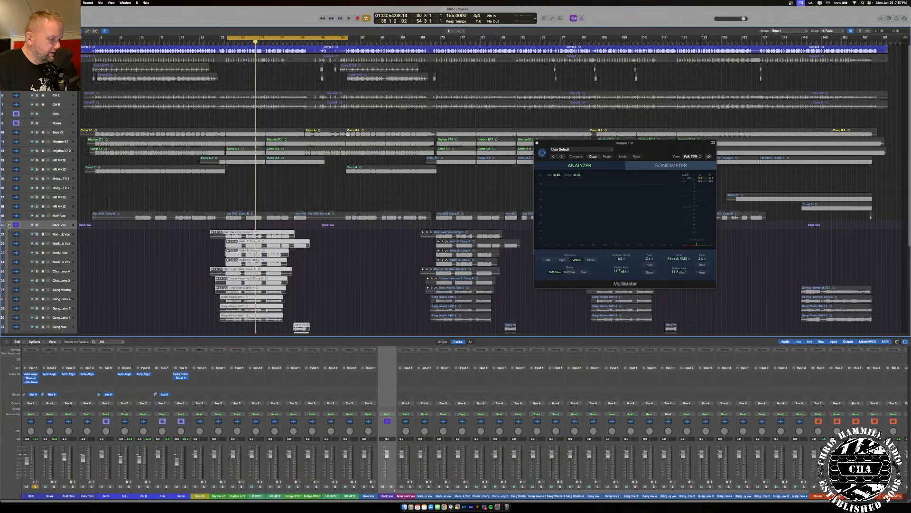
pyautogui.click(9, 226)
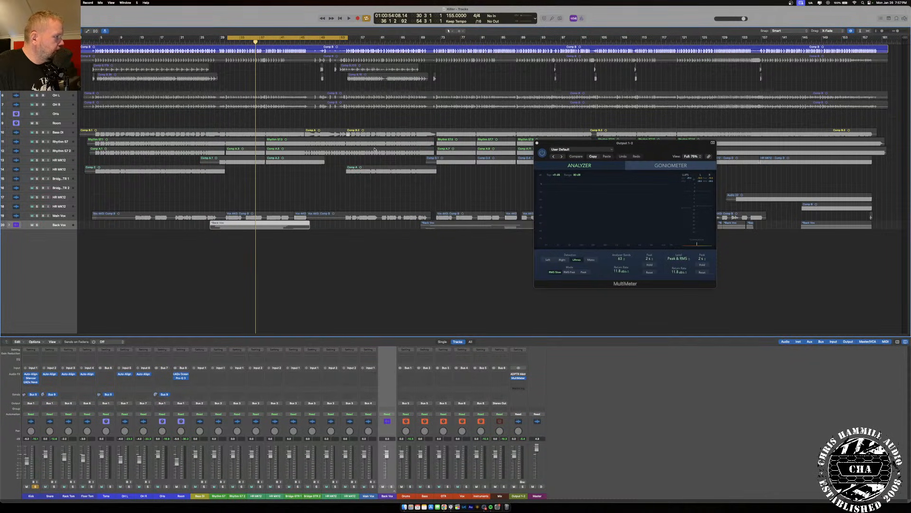
# - Move the MultiMeter window over the empty area of the mixer and play the loop briefly
pyautogui.moveTo(586, 146); pyautogui.dragTo(734, 358)
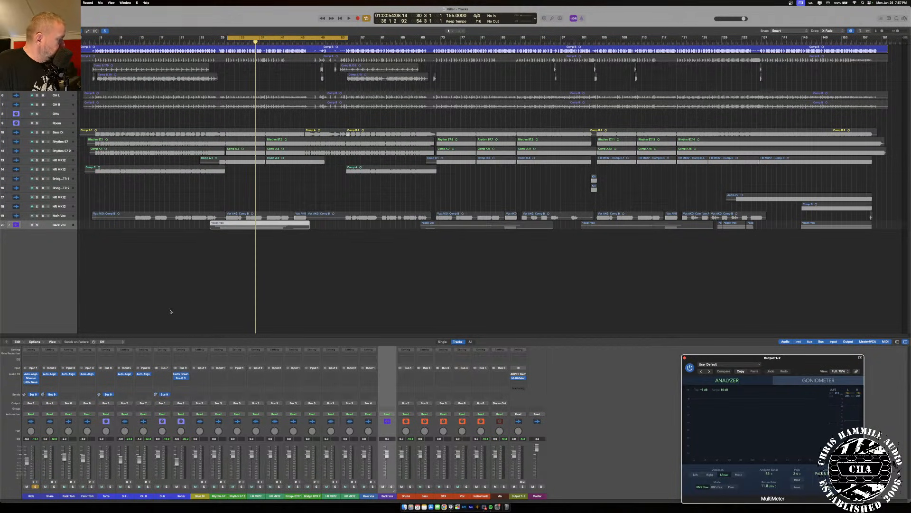
pyautogui.press('space')
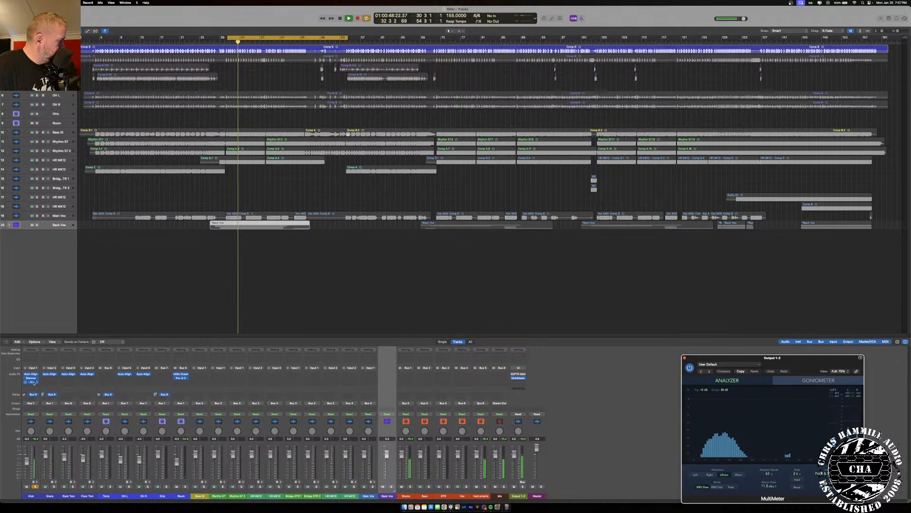
pyautogui.press('space')
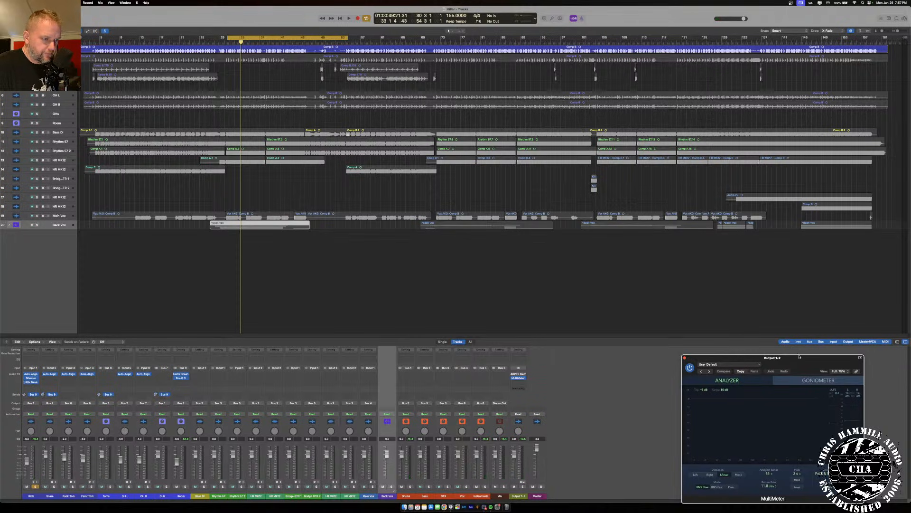
pyautogui.moveTo(813, 364); pyautogui.dragTo(766, 359)
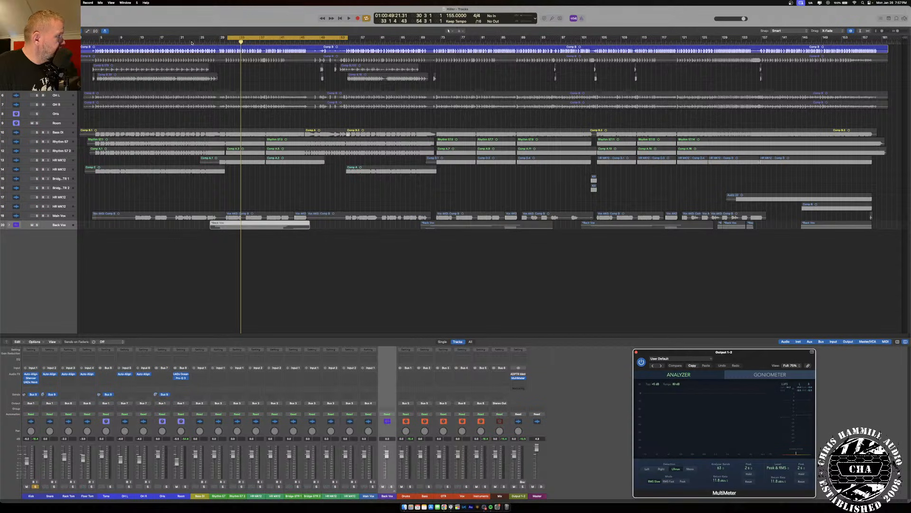
# - Expand the Back Vox stack in the mixer, move MultiMeter clear of the channel strips, review them, and collapse the stack
pyautogui.click(395, 491)
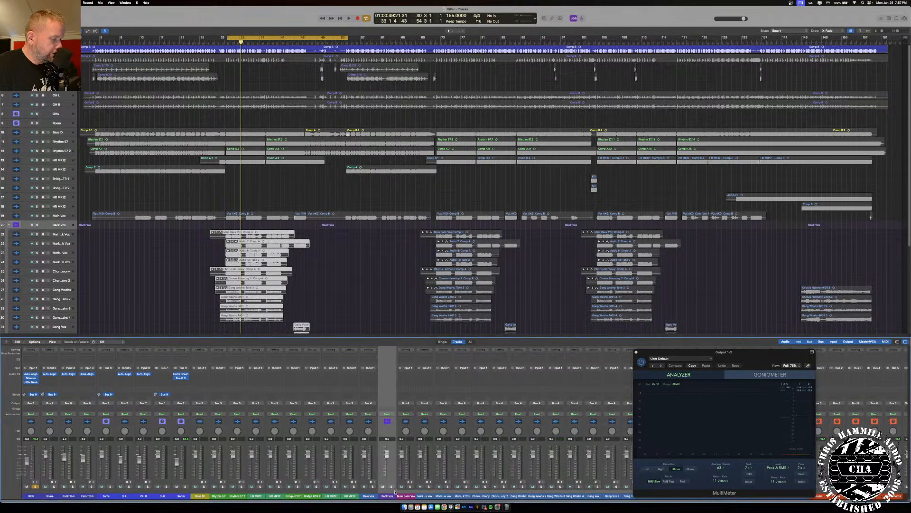
pyautogui.moveTo(778, 362); pyautogui.dragTo(869, 208)
pyautogui.hscroll(3, 581, 480)
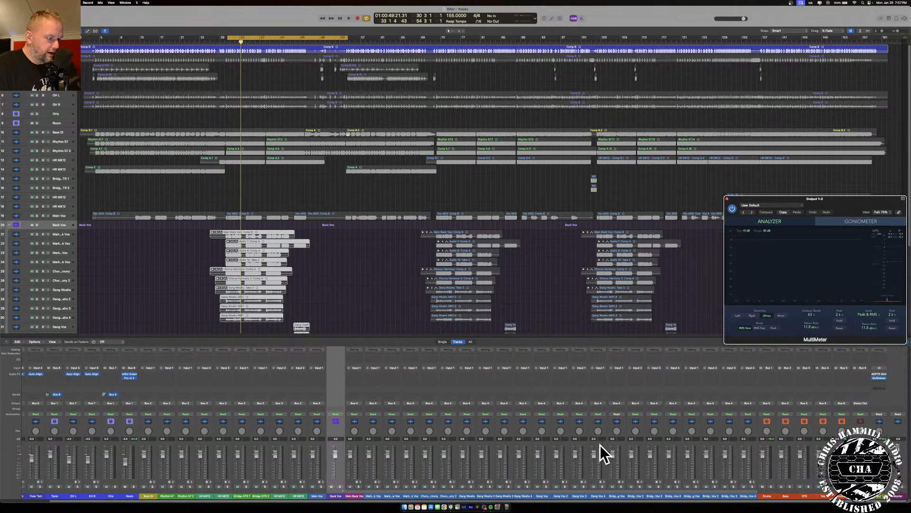
pyautogui.hscroll(-3, 459, 462)
pyautogui.hscroll(3, 373, 441)
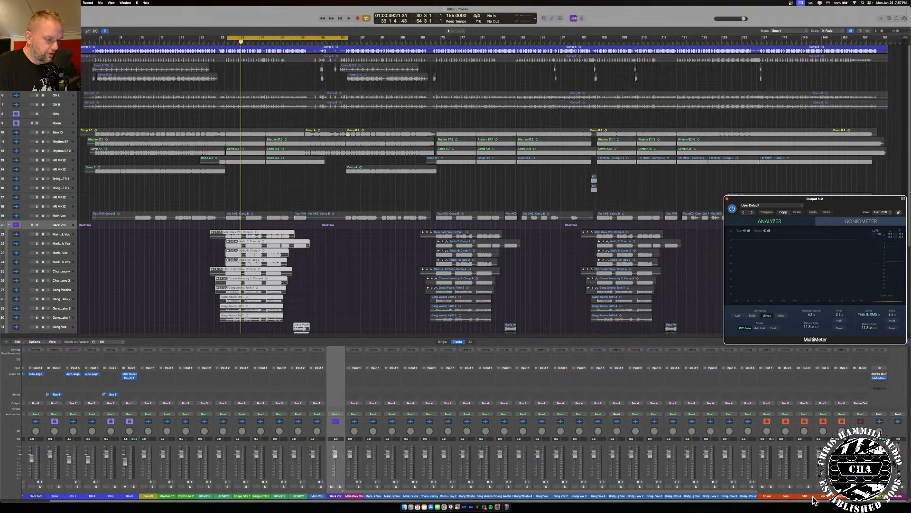
pyautogui.click(341, 492)
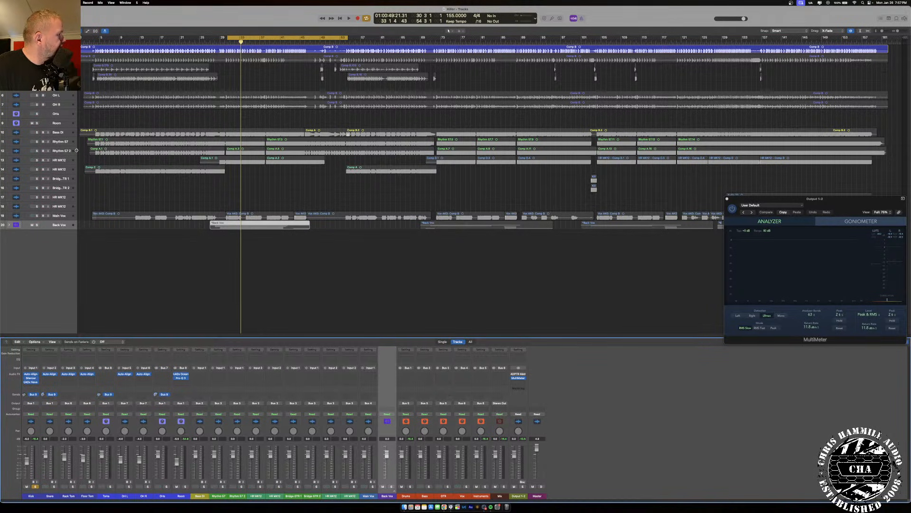
# - Play the loop to compare MultiMeter's Peak and RMS Slow modes, stop playback, and keep the analyzer at 63 bands
pyautogui.press('space')
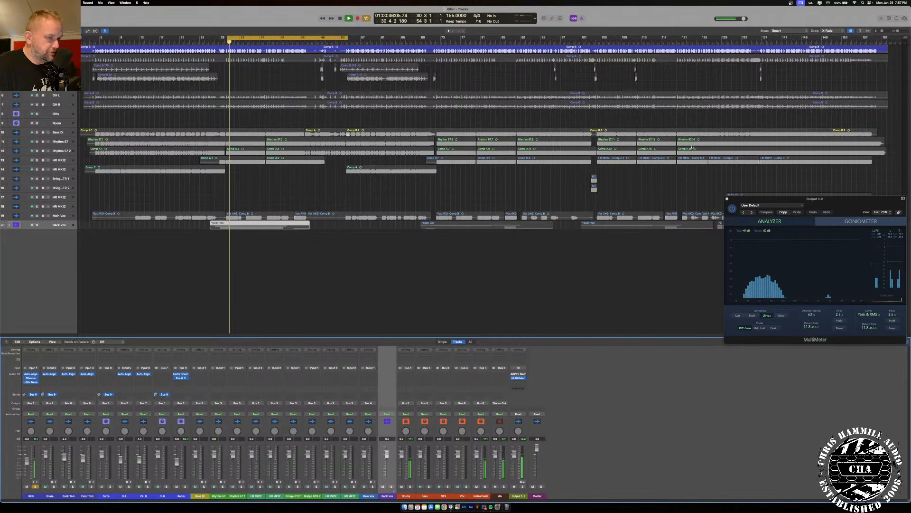
pyautogui.moveTo(846, 200); pyautogui.dragTo(633, 162)
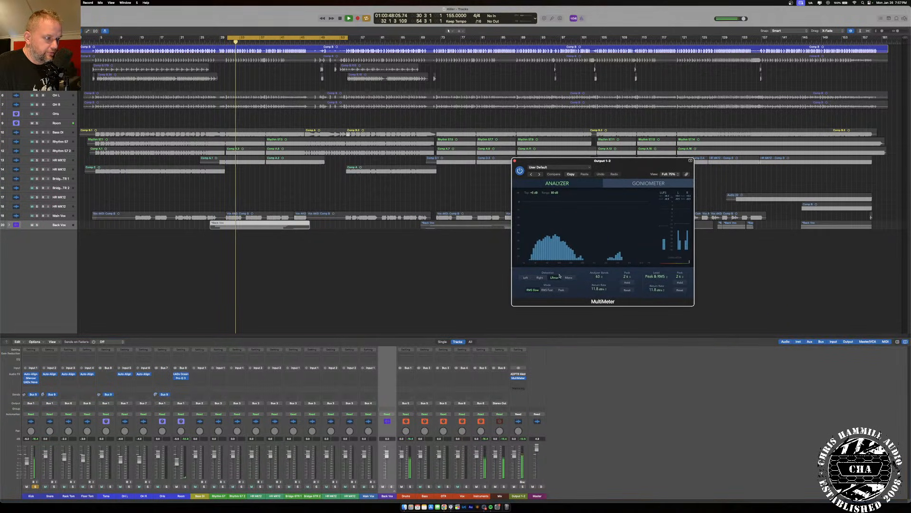
pyautogui.click(563, 290)
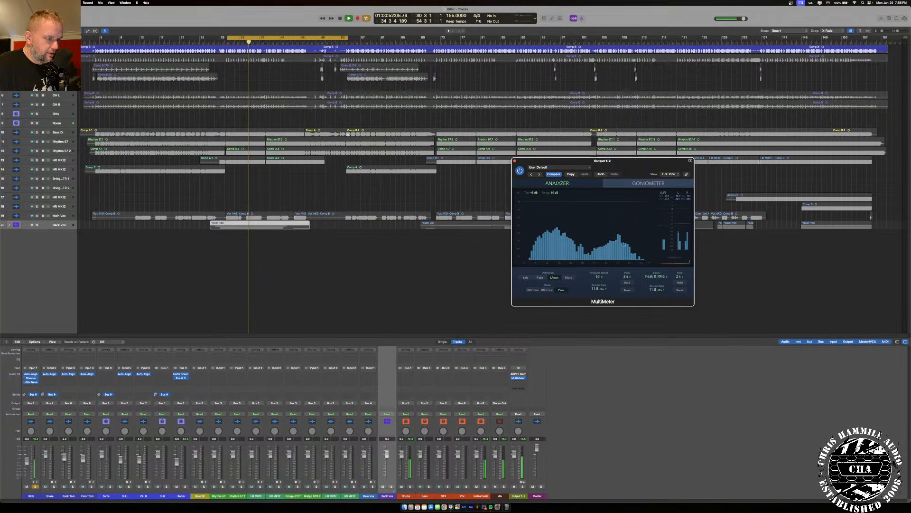
pyautogui.click(533, 290)
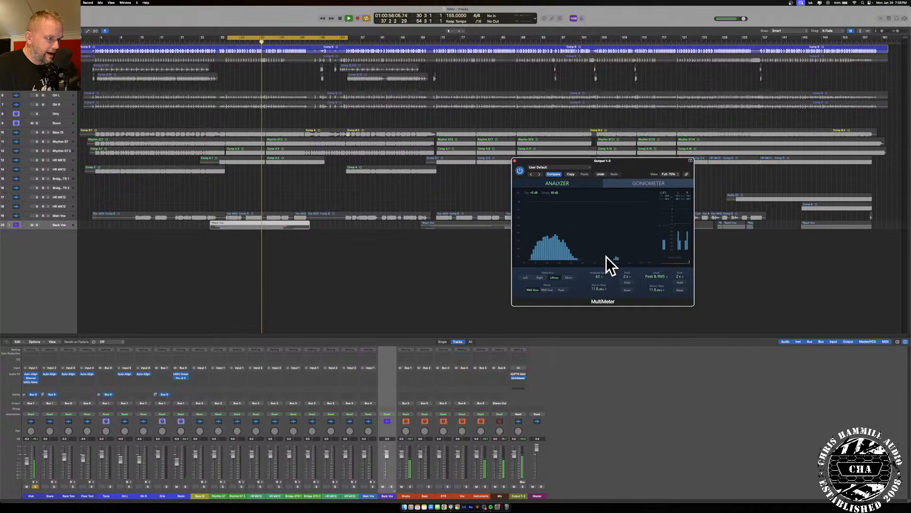
pyautogui.press('space')
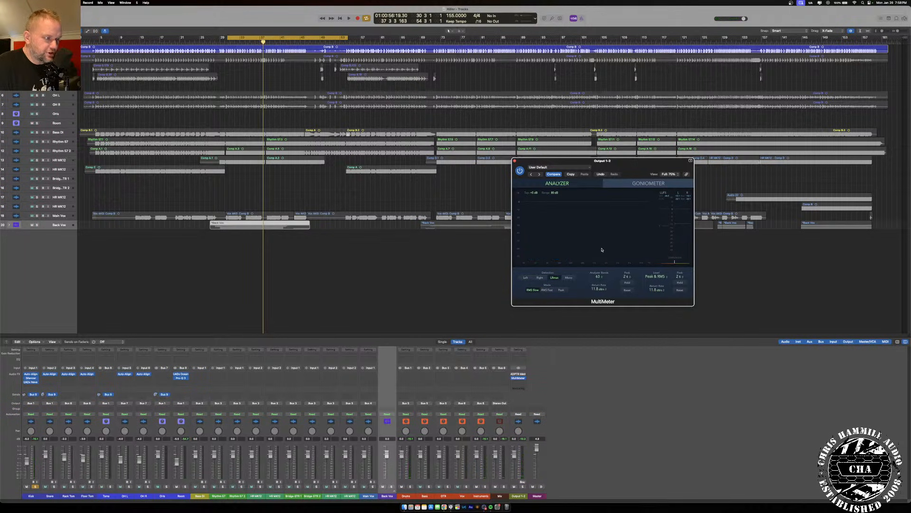
pyautogui.click(593, 276)
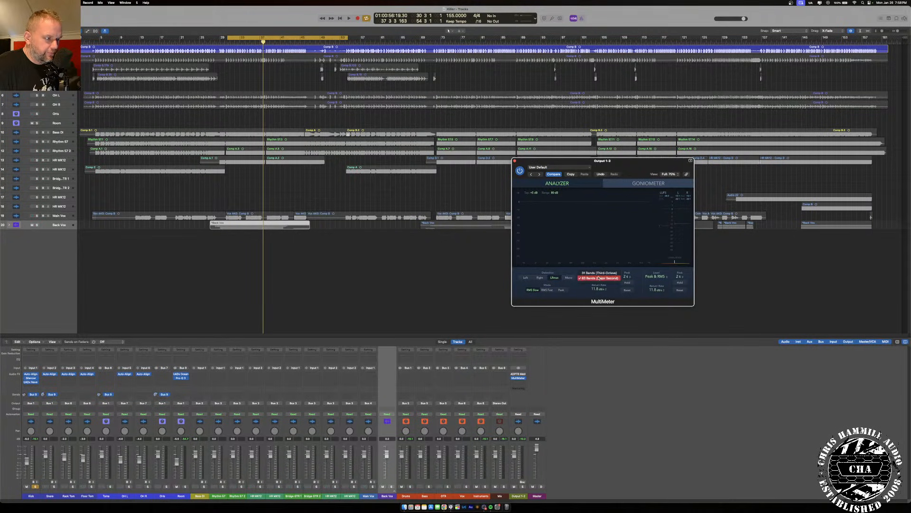
pyautogui.click(599, 279)
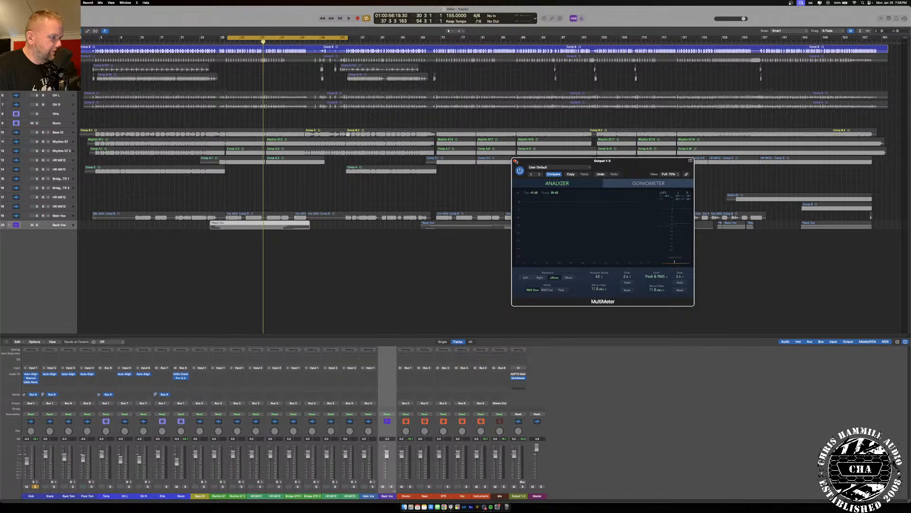
# - Move MultiMeter down beside the mixer channels, solo the Snare, and unsolo the Kick
pyautogui.moveTo(516, 162); pyautogui.dragTo(685, 318)
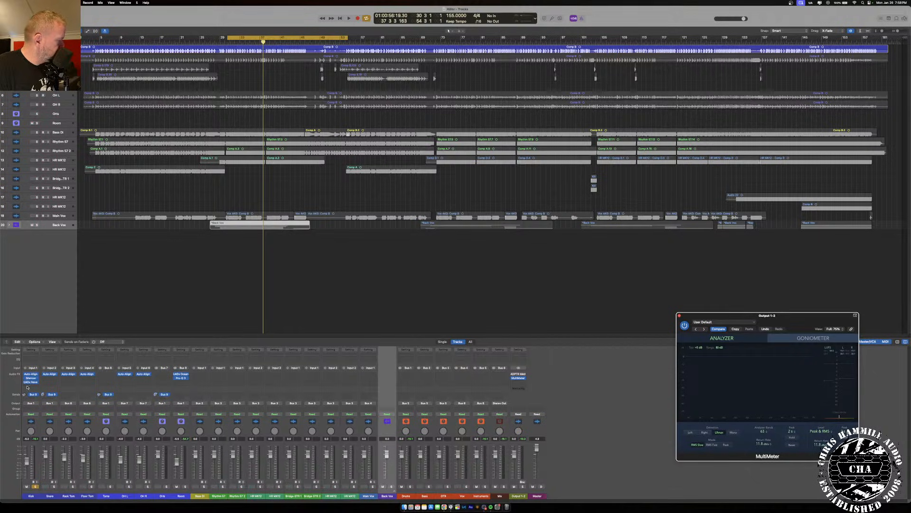
pyautogui.click(55, 486)
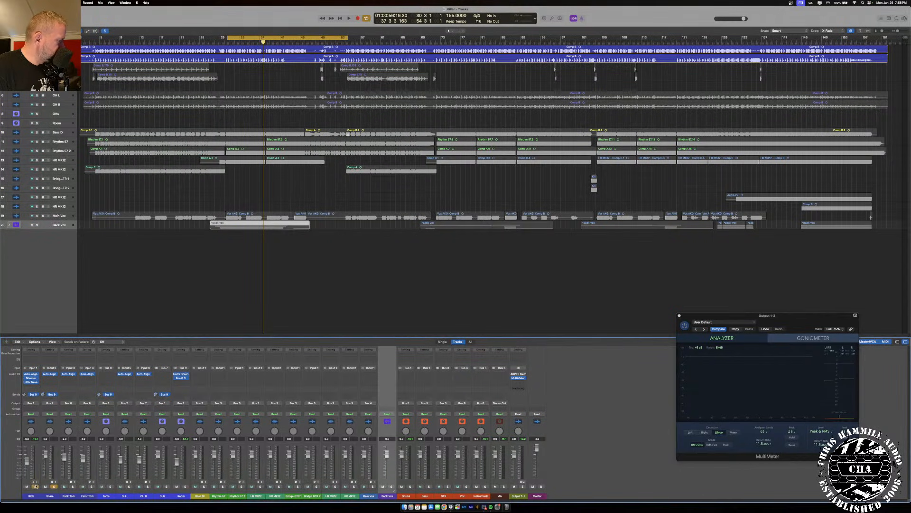
pyautogui.click(36, 486)
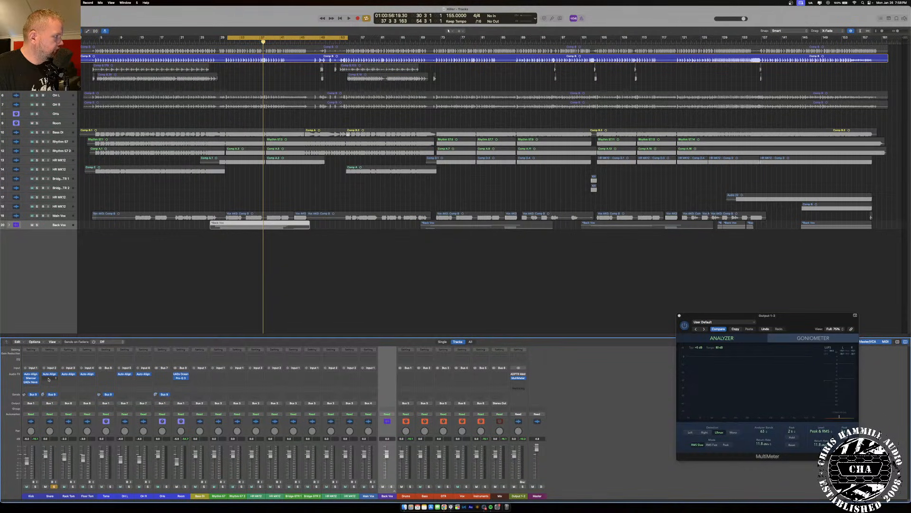
# - Insert a mono Silencer on the Snare, play the loop, and raise its threshold to about -36 dB
pyautogui.click(49, 379)
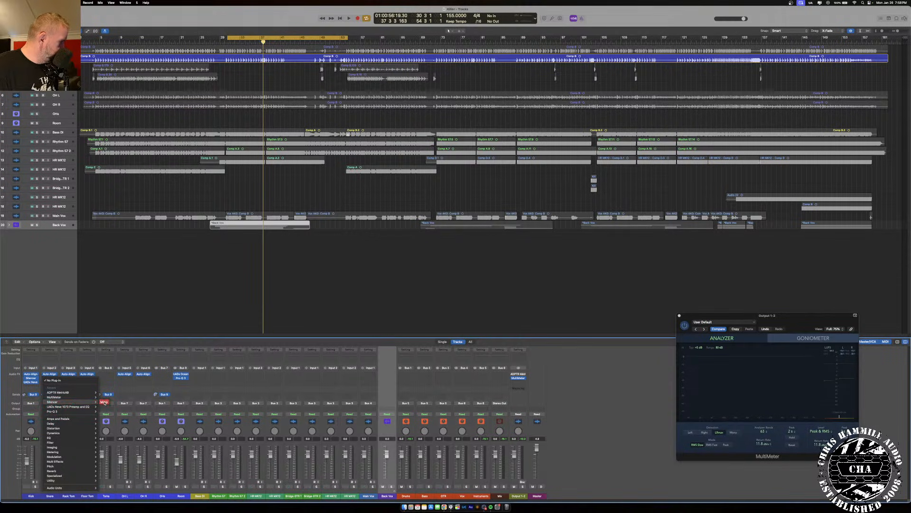
pyautogui.click(104, 402)
pyautogui.press('space')
pyautogui.press('s')
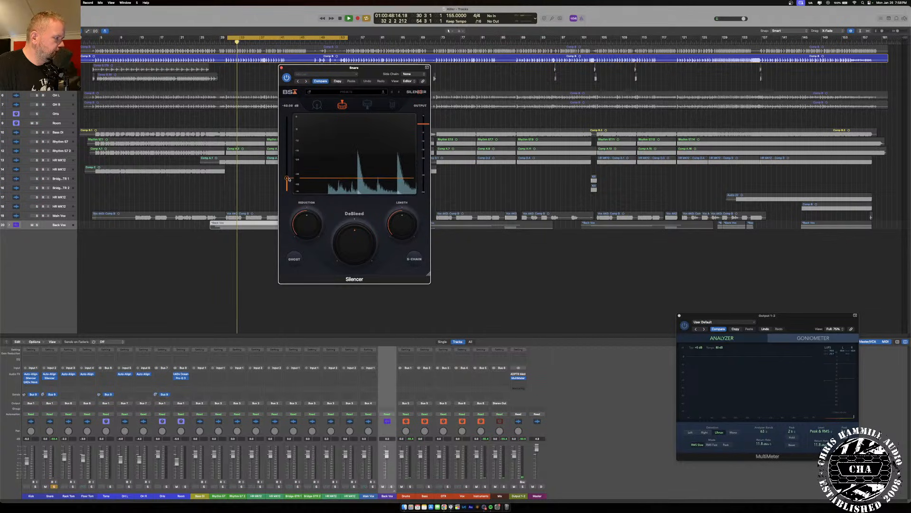
pyautogui.moveTo(287, 179); pyautogui.dragTo(287, 173)
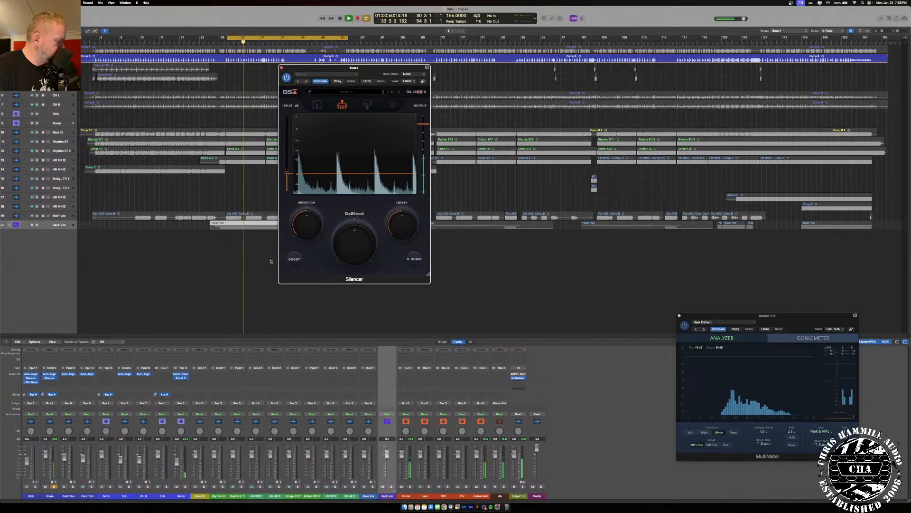
# - Set the Snare Silencer's DeBleed to 25% and slightly increase its Length while the loop plays
pyautogui.click(316, 336)
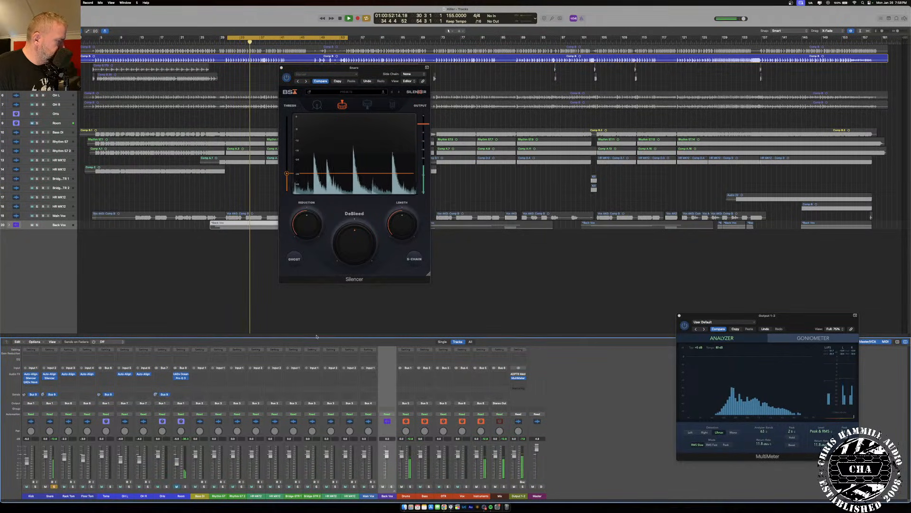
pyautogui.moveTo(385, 225)
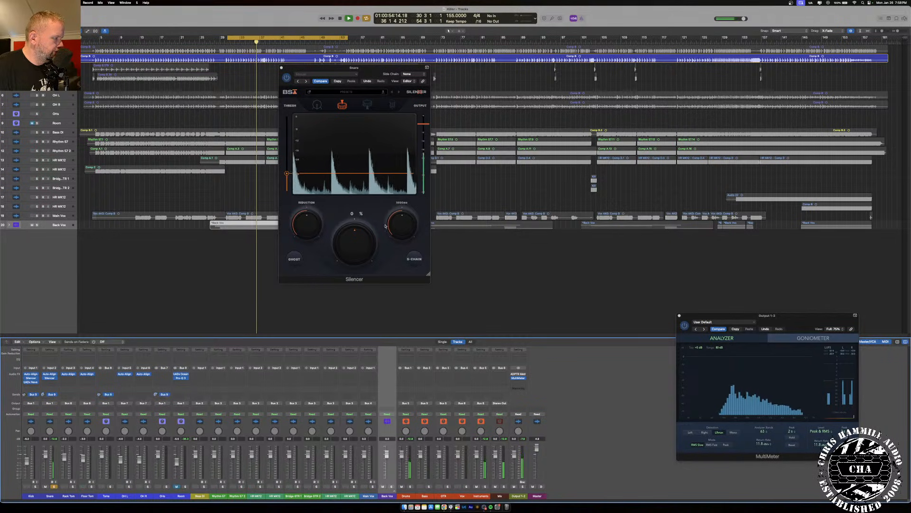
pyautogui.moveTo(357, 241); pyautogui.dragTo(357, 235)
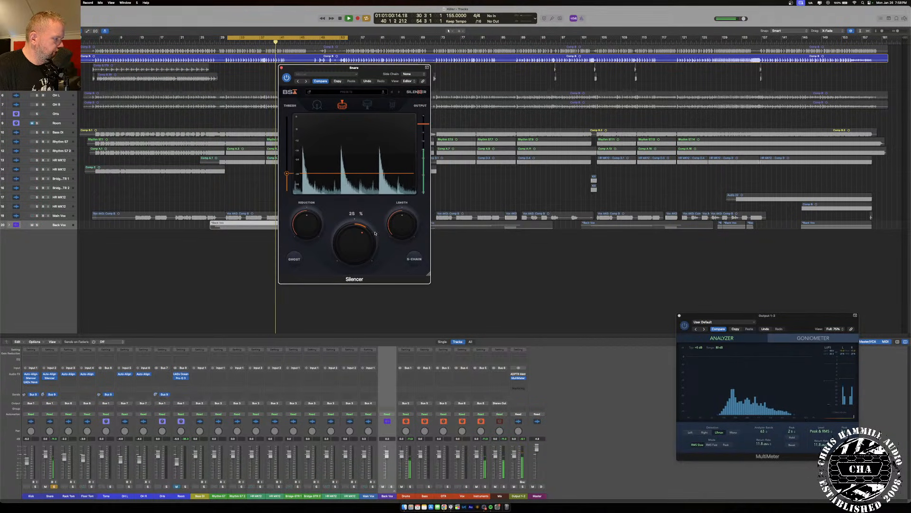
pyautogui.moveTo(396, 226)
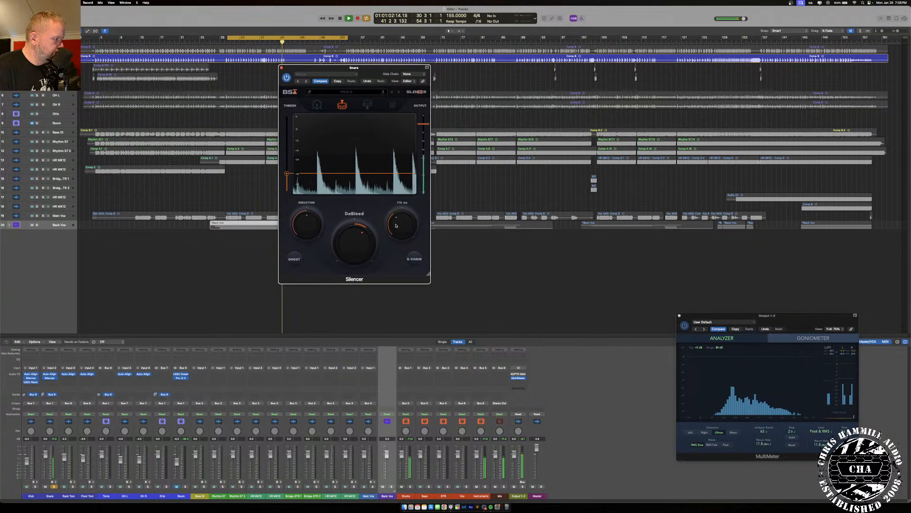
pyautogui.moveTo(396, 225); pyautogui.dragTo(401, 227)
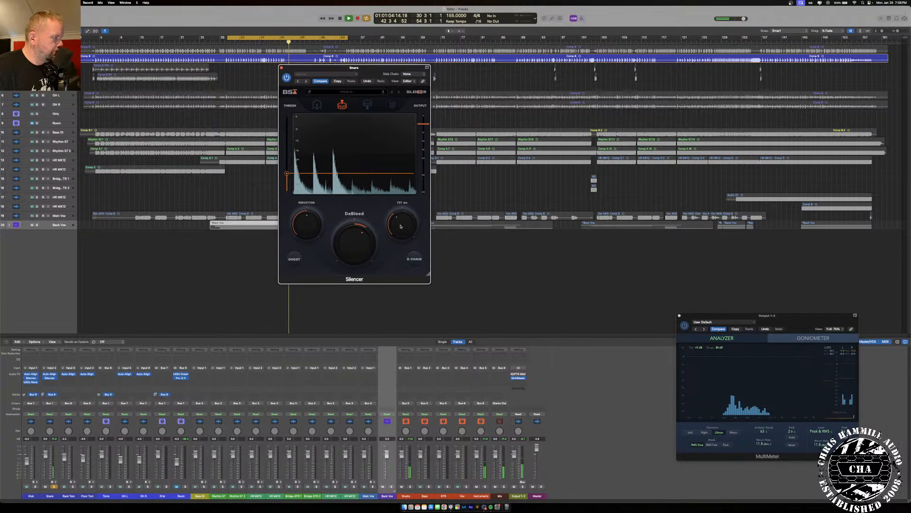
# - Move the cycle region to the song's start, raise the Snare Silencer's threshold to about -33 dB during playback, and close the plug-in
pyautogui.moveTo(272, 38); pyautogui.dragTo(137, 44)
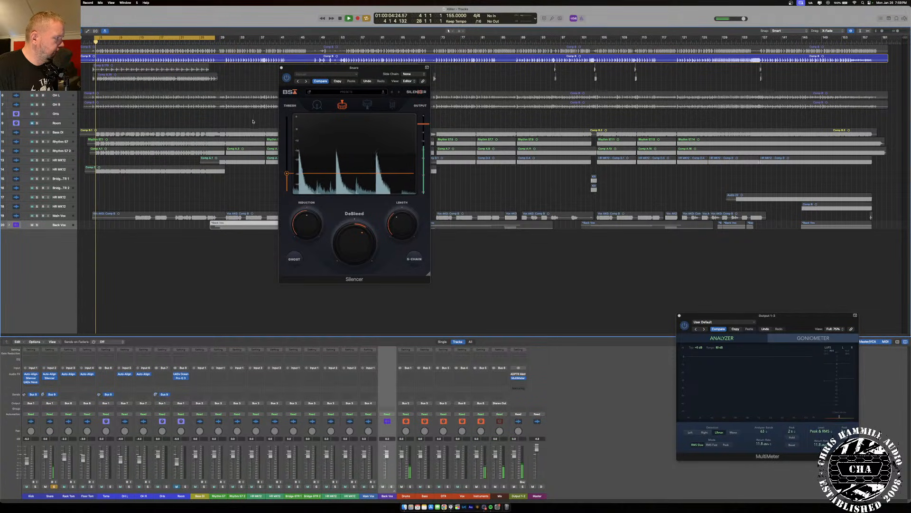
pyautogui.moveTo(287, 172)
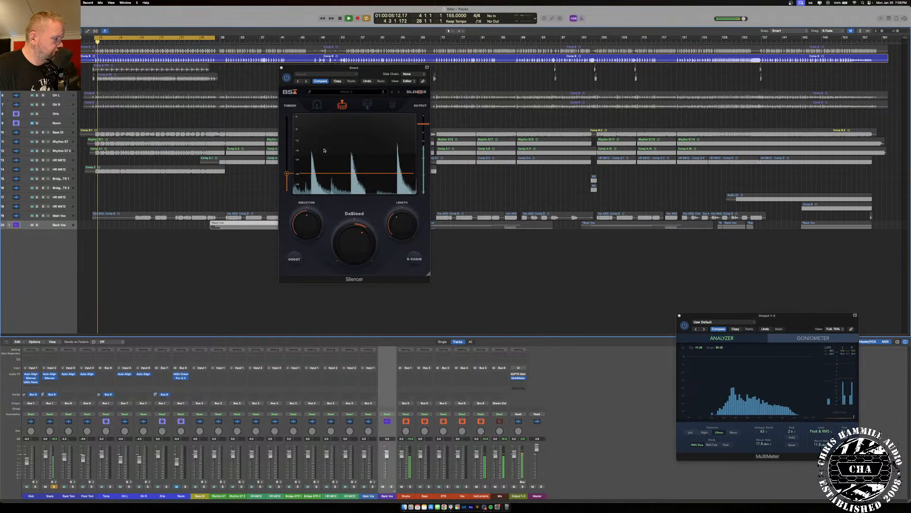
pyautogui.click(287, 172)
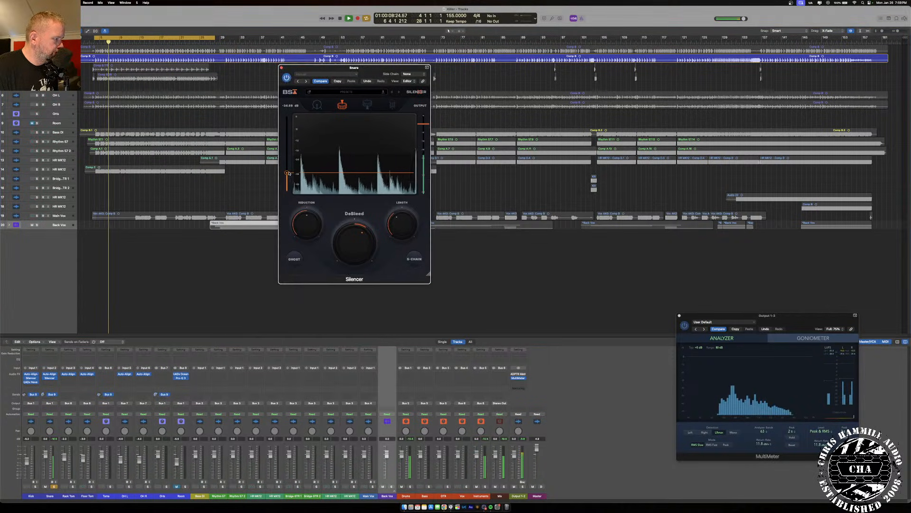
pyautogui.moveTo(289, 173); pyautogui.dragTo(287, 172)
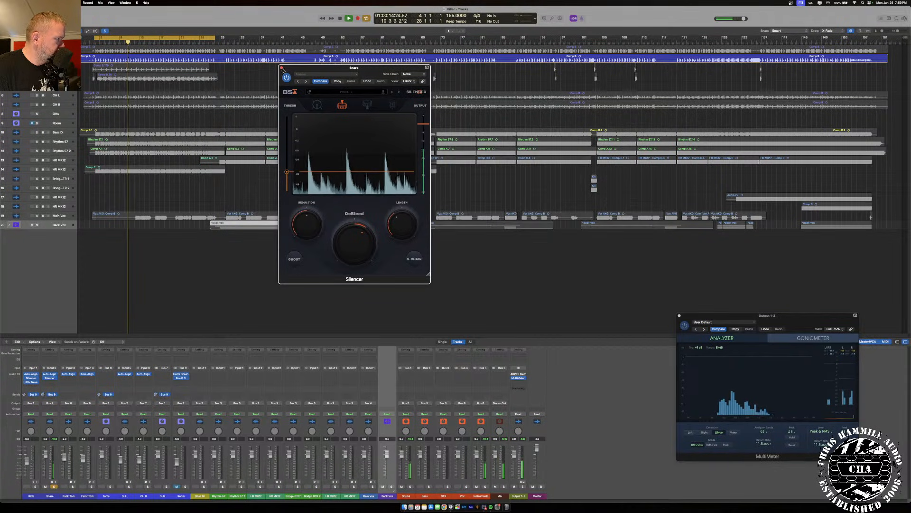
pyautogui.moveTo(287, 172); pyautogui.dragTo(286, 170)
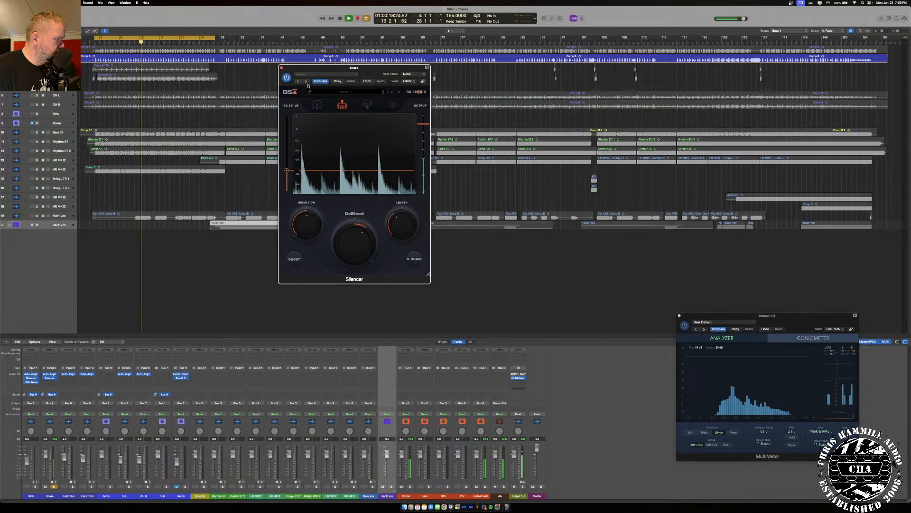
pyautogui.click(281, 67)
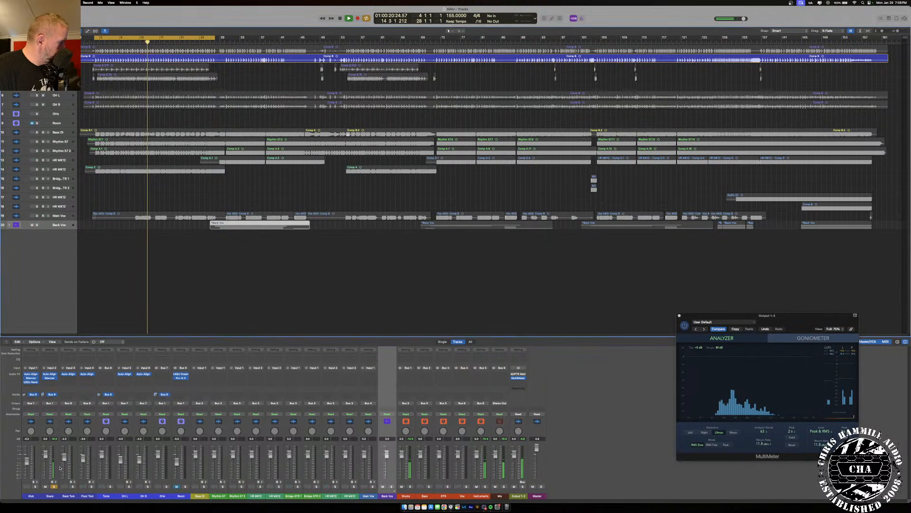
# - Insert a mono UADx Neve 1073 Preamp and EQ after the Snare's Silencer and lower its fader between the 20 and 30 marks
pyautogui.click(50, 382)
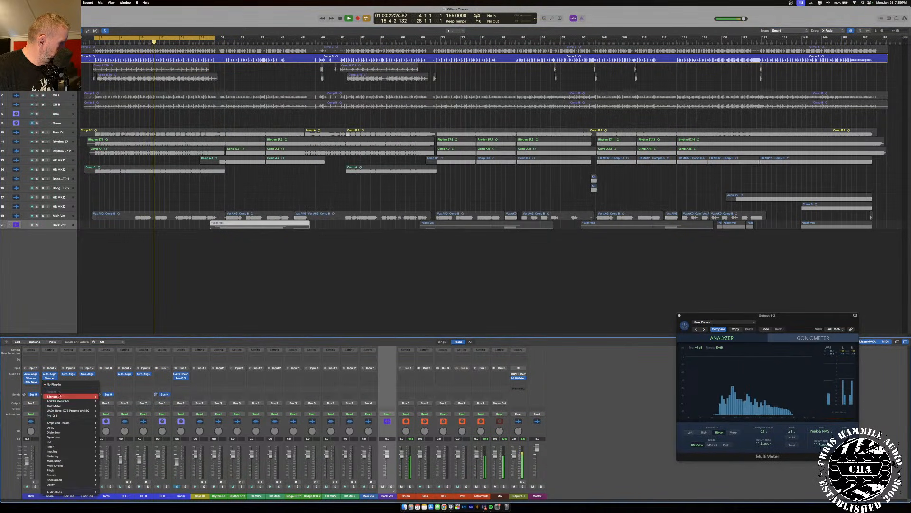
pyautogui.moveTo(95, 410)
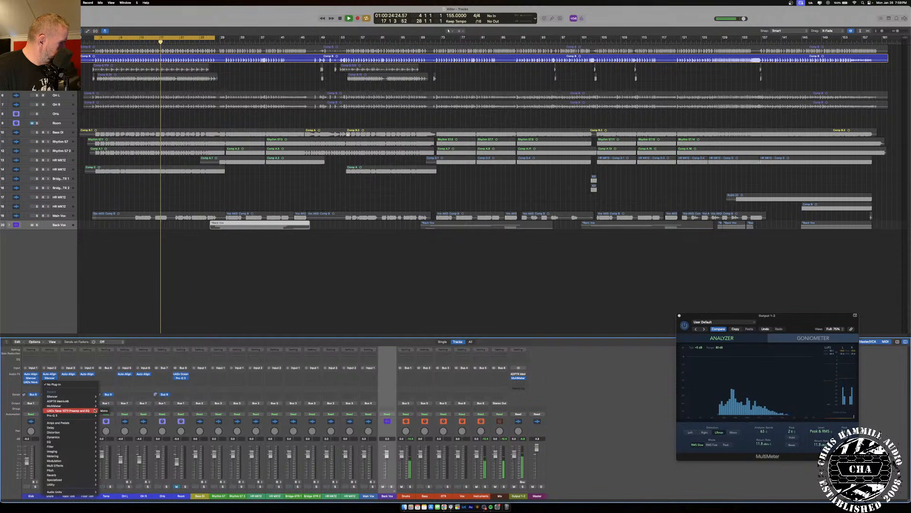
pyautogui.click(103, 410)
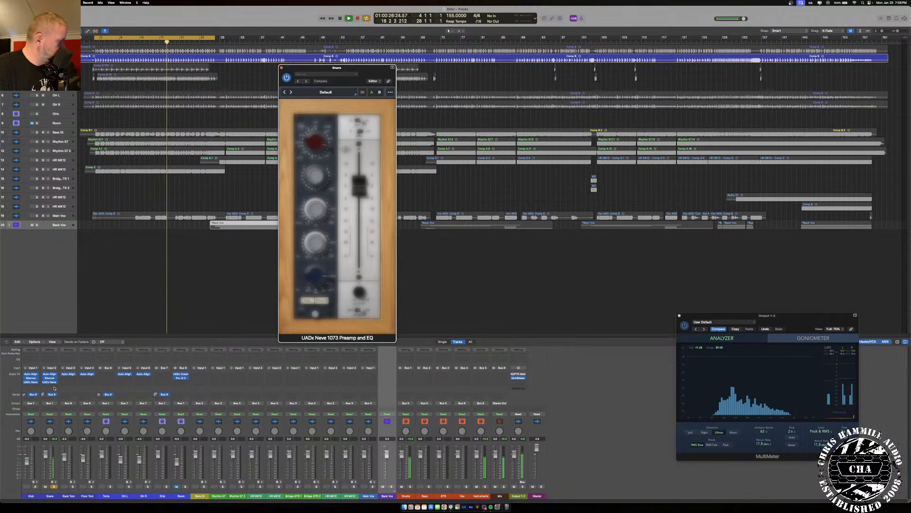
pyautogui.moveTo(358, 164); pyautogui.dragTo(360, 229)
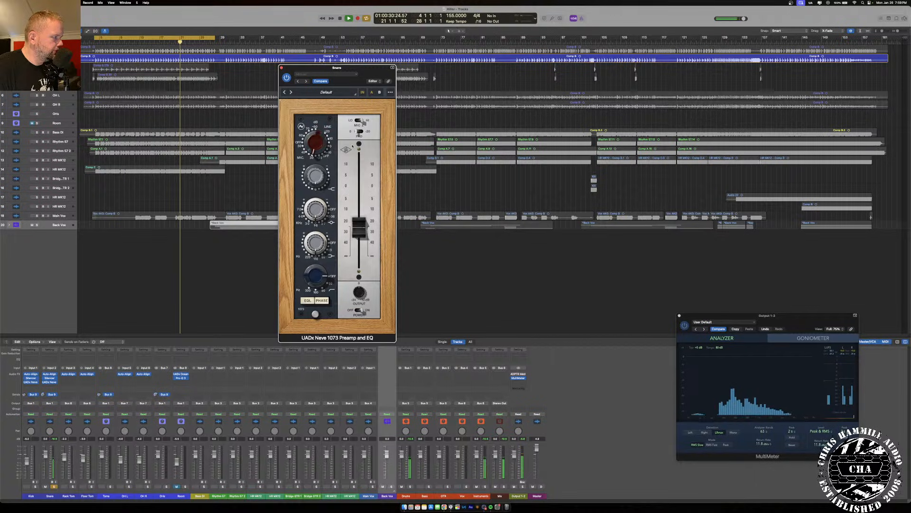
# - On the snare's Neve 1073, raise the fader to about -10 dB and engage the high-pass filter
pyautogui.moveTo(362, 219); pyautogui.dragTo(360, 199)
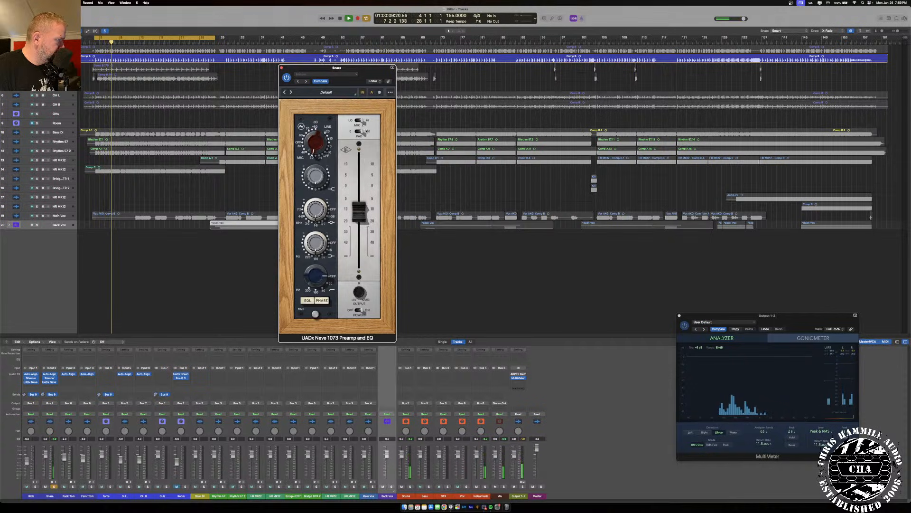
pyautogui.click(362, 93)
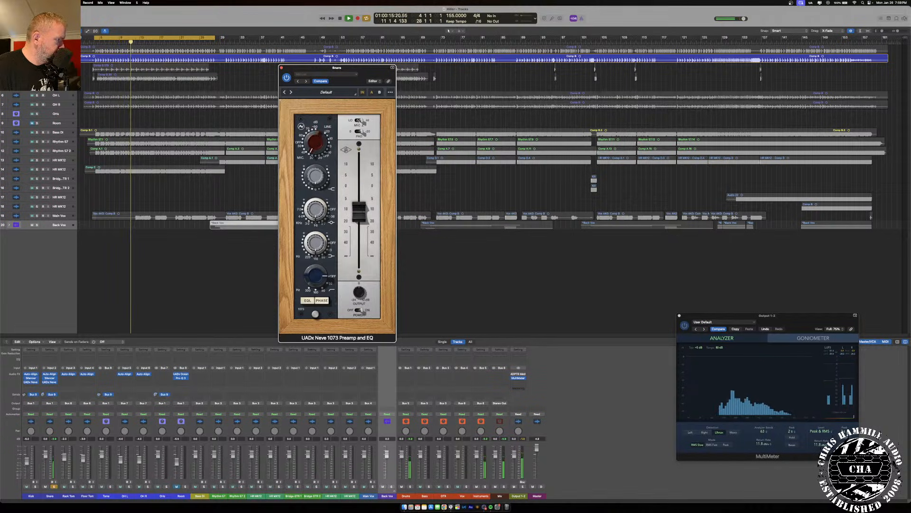
pyautogui.click(364, 93)
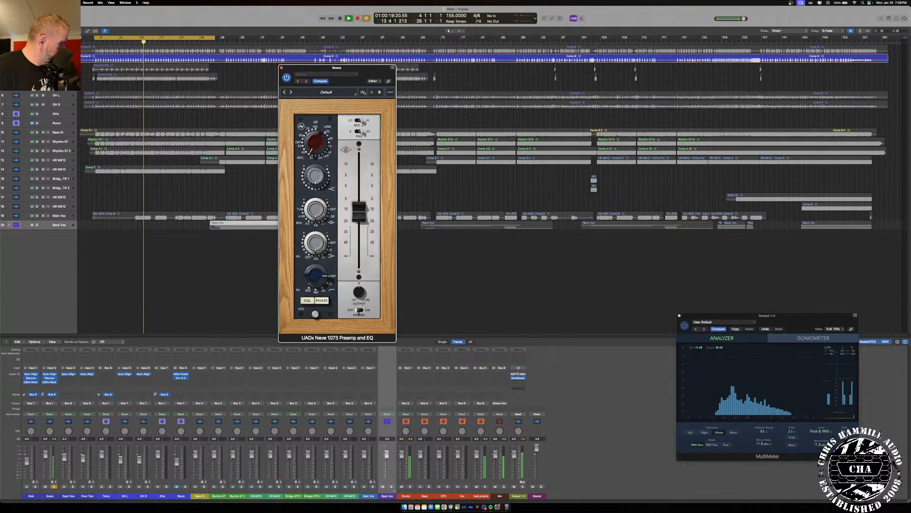
pyautogui.click(364, 92)
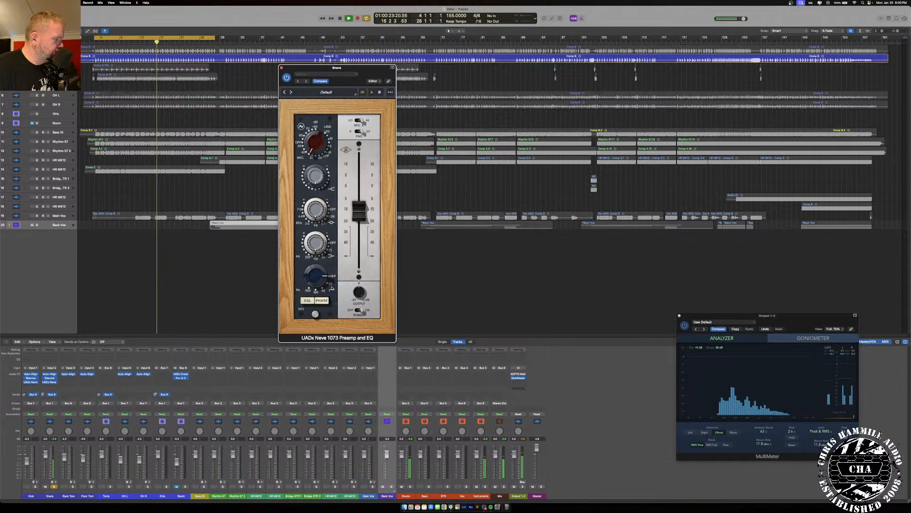
pyautogui.moveTo(331, 288); pyautogui.dragTo(318, 255)
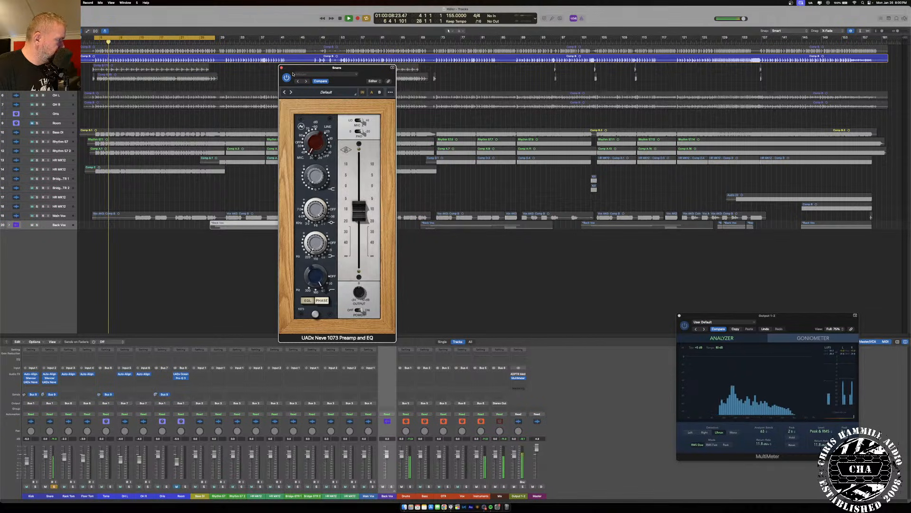
pyautogui.press('super+w')
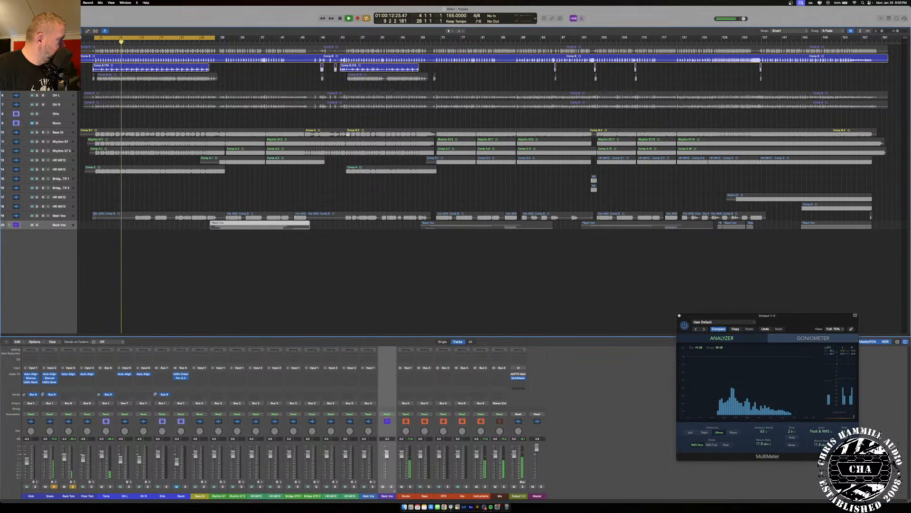
# - Solo the rack tom instead of the snare and insert Black Salt Audio Silencer after Auto-Align on its channel
pyautogui.press('Right')
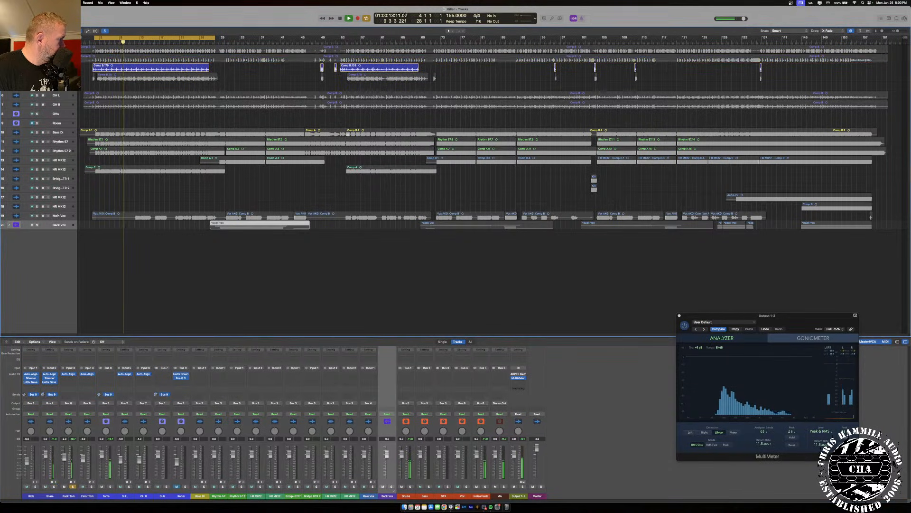
pyautogui.click(67, 379)
pyautogui.moveTo(76, 488)
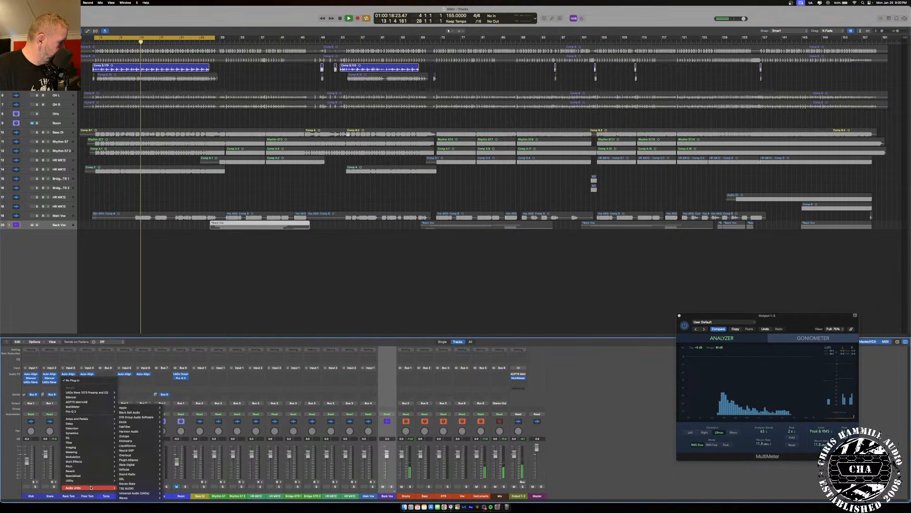
pyautogui.moveTo(138, 469)
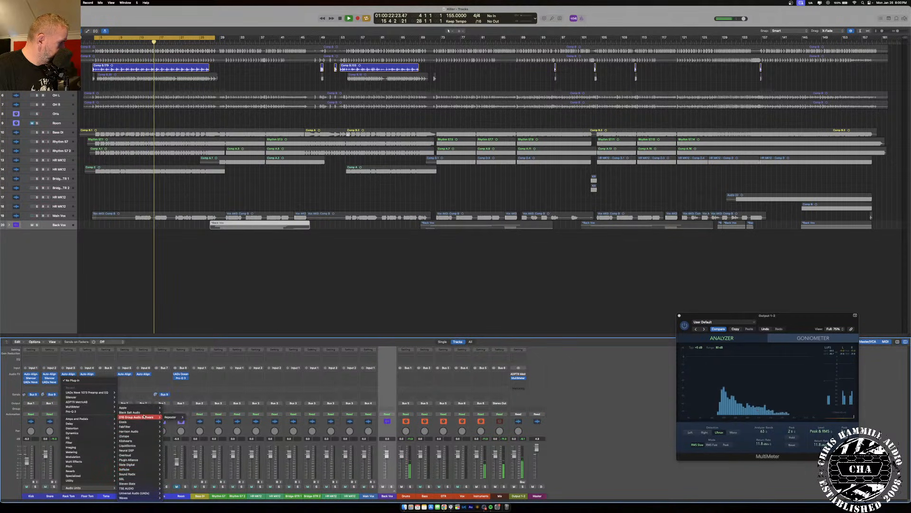
pyautogui.moveTo(161, 412)
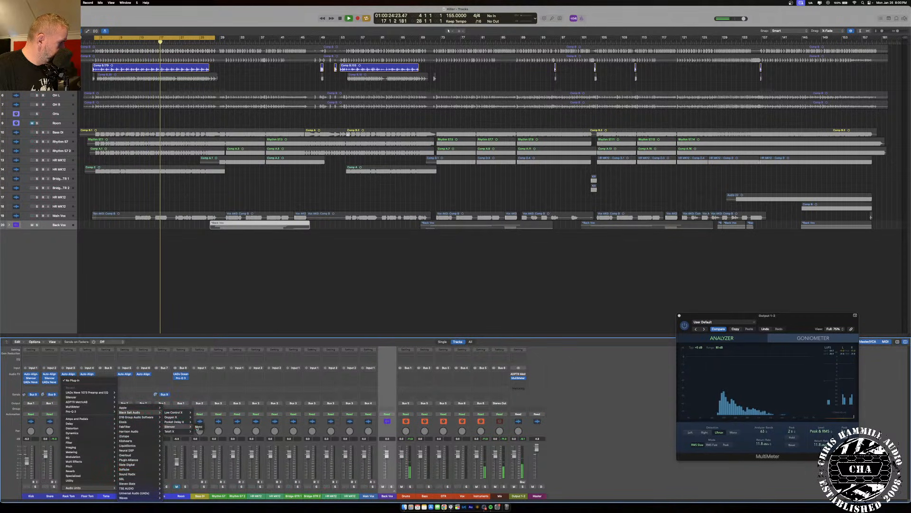
pyautogui.press('Escape')
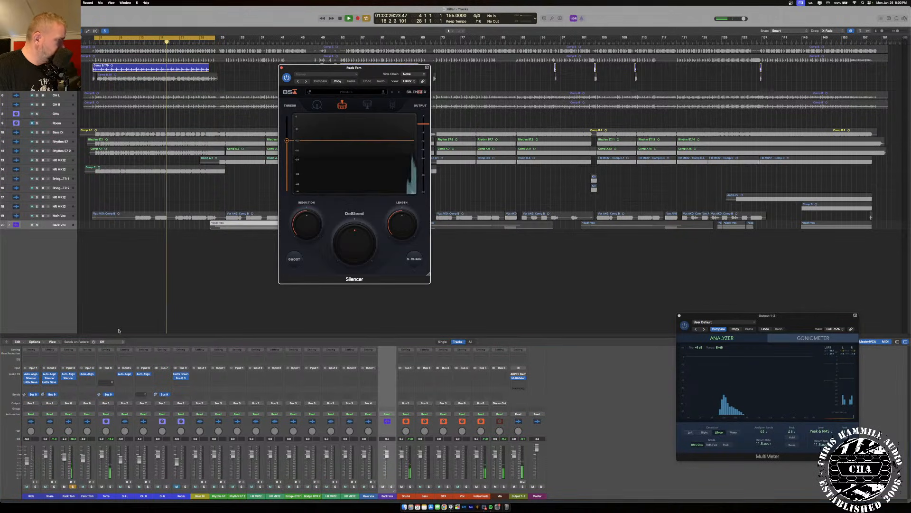
# - Configure the rack tom's Silencer with the fourth instrument mode, a threshold lowered to the hit peaks, slightly shorter Length and slightly higher DeBleed
pyautogui.click(392, 105)
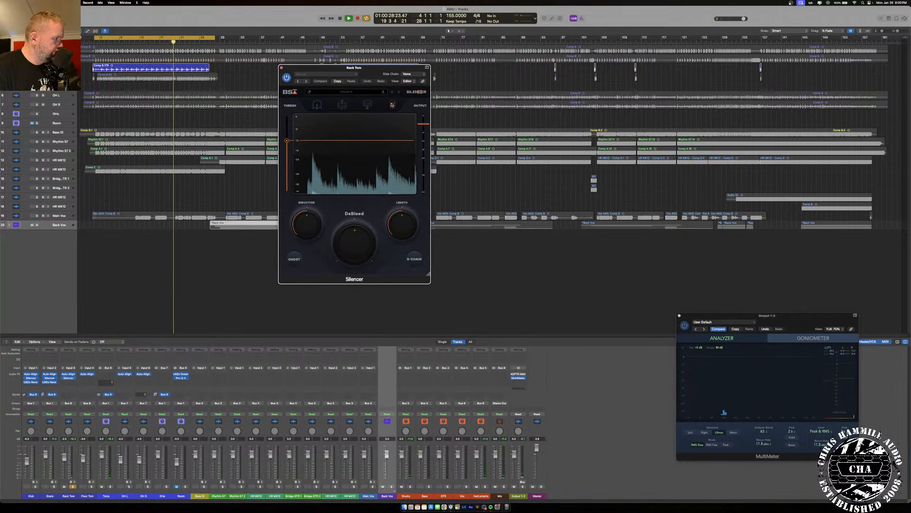
pyautogui.moveTo(287, 140); pyautogui.dragTo(286, 162)
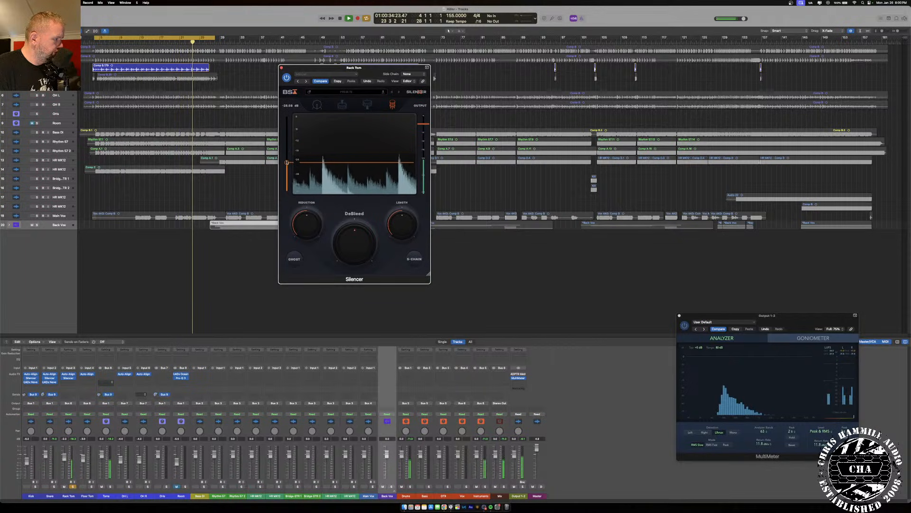
pyautogui.moveTo(397, 228)
pyautogui.moveTo(397, 228); pyautogui.dragTo(347, 238)
pyautogui.moveTo(353, 242)
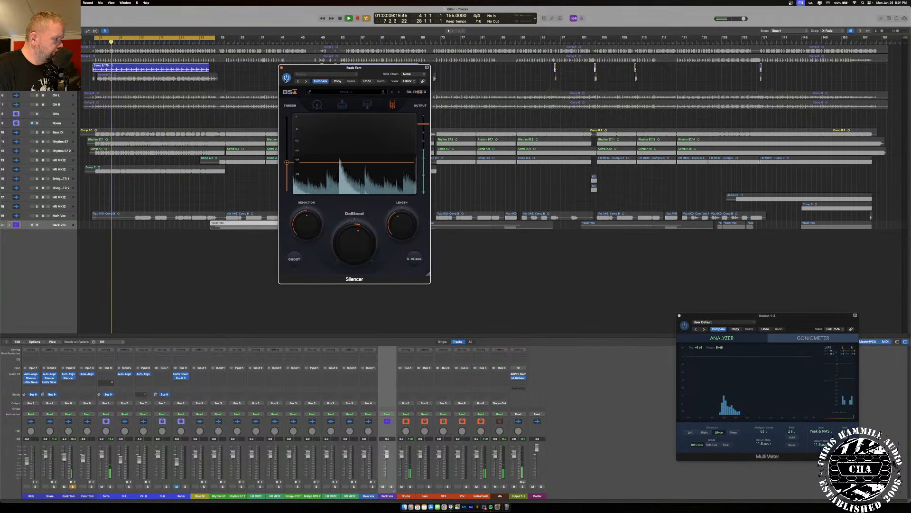
pyautogui.press('super+w')
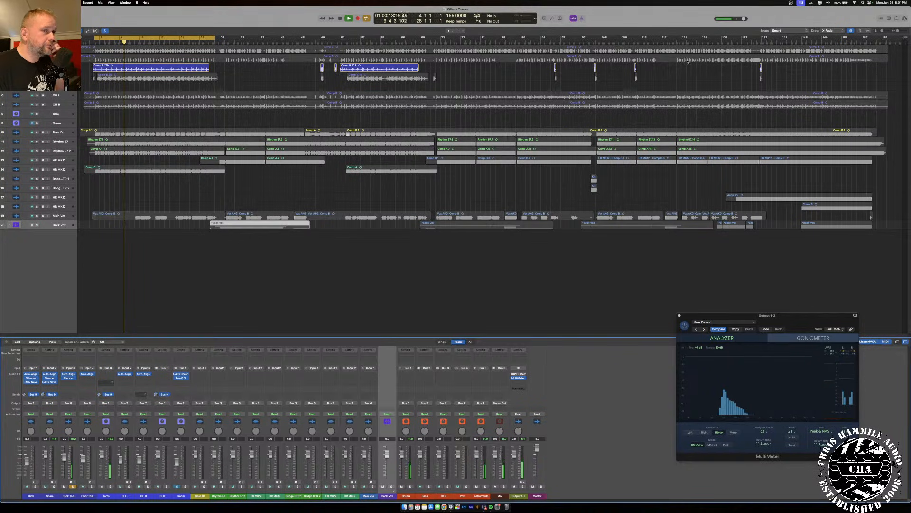
# - Stop playback and select the first rack tom region in an enlarged view of the drum tracks
pyautogui.click(883, 31)
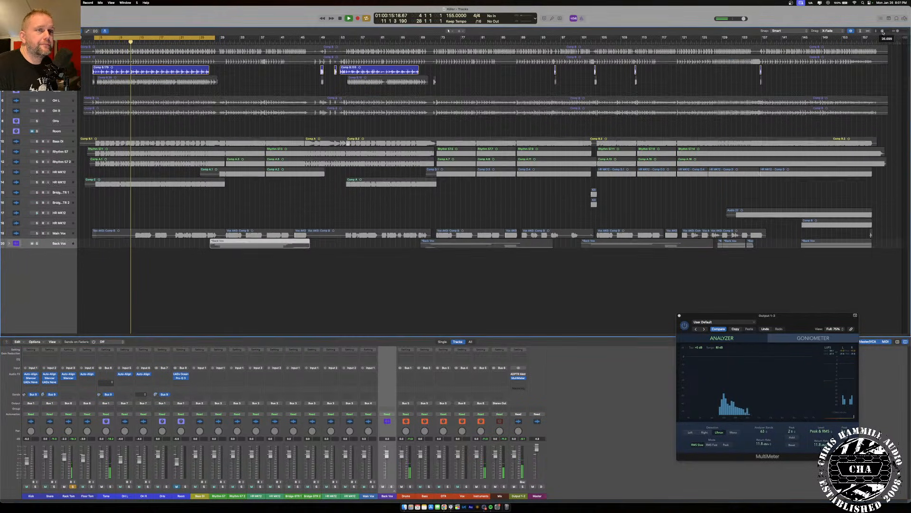
pyautogui.press('super+Right')
pyautogui.press('super+Right')
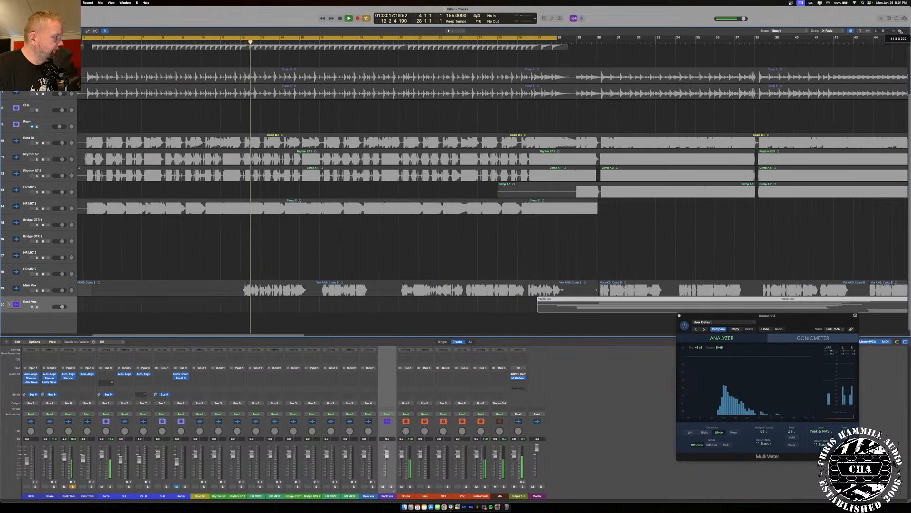
pyautogui.scroll(3, 521, 153)
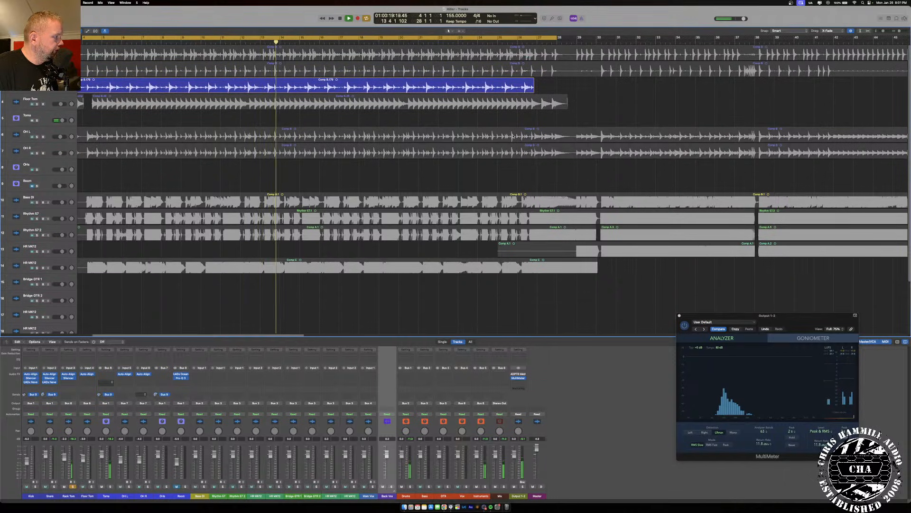
pyautogui.press('space')
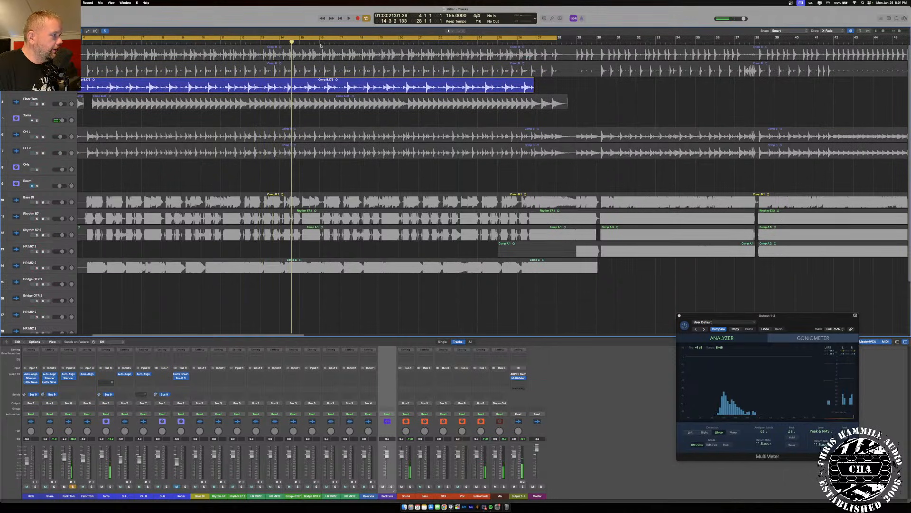
pyautogui.hscroll(-5, 291, 92)
pyautogui.click(163, 86)
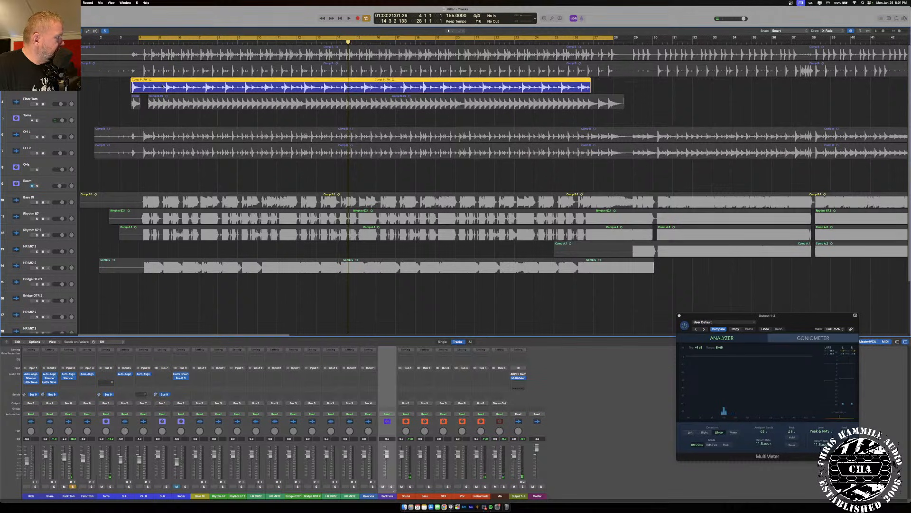
# - Turn off the cycle range and place the playhead in bar 3, just before the first rack tom hit
pyautogui.press('super+a')
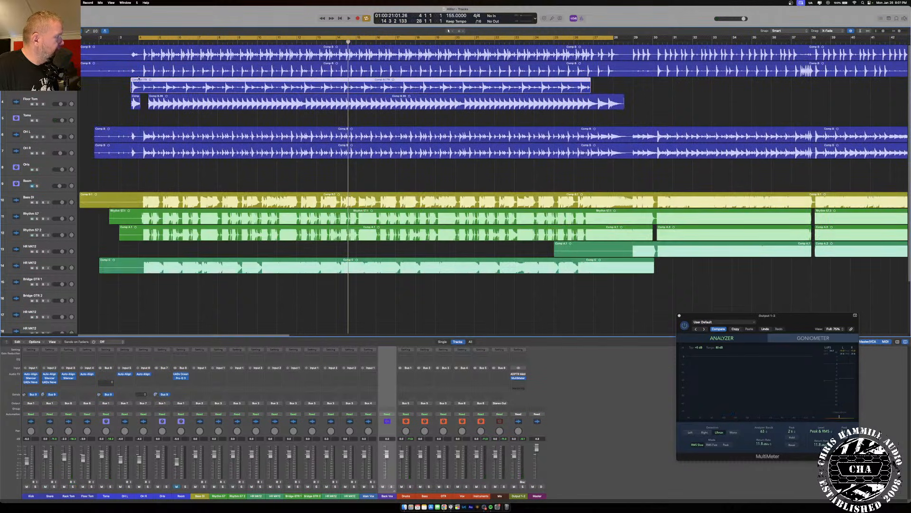
pyautogui.press('s')
pyautogui.click(162, 38)
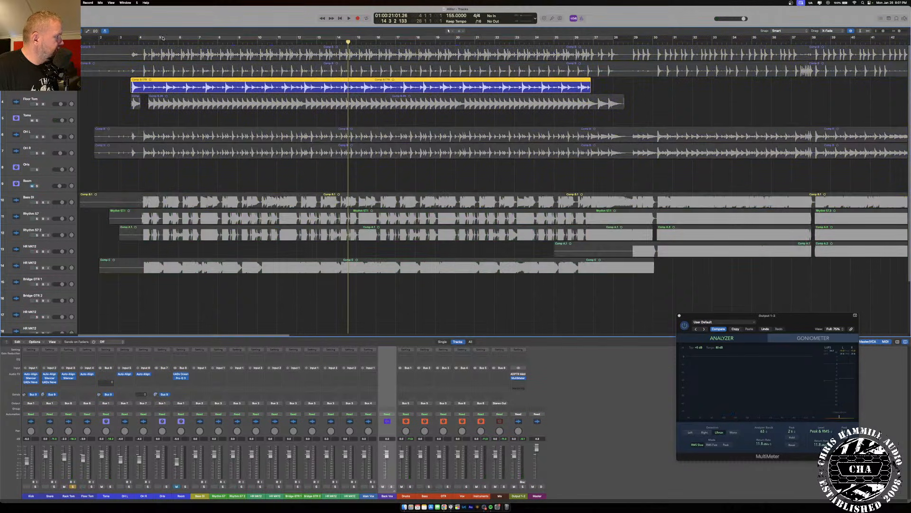
pyautogui.moveTo(132, 41); pyautogui.dragTo(124, 42)
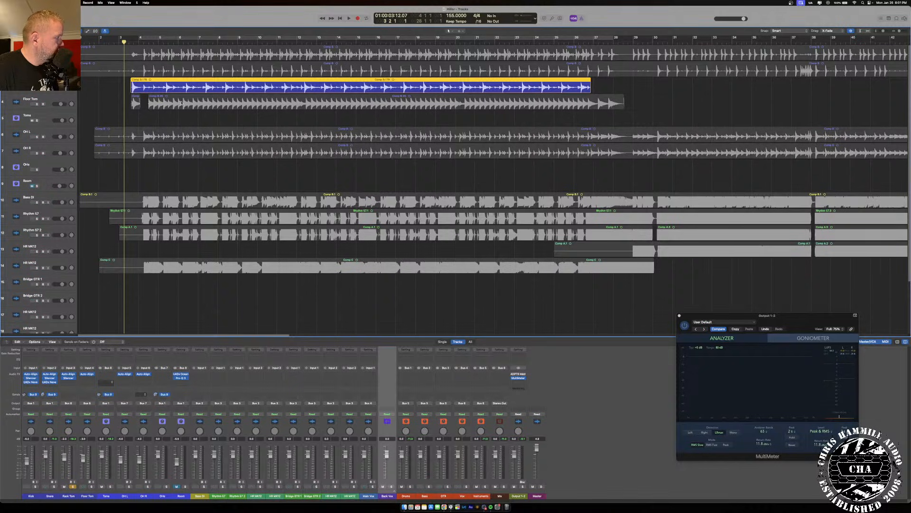
# - Play from bar 3 and split the rack tom region at the playhead before and after each tom hit through bar 26
pyautogui.press('space')
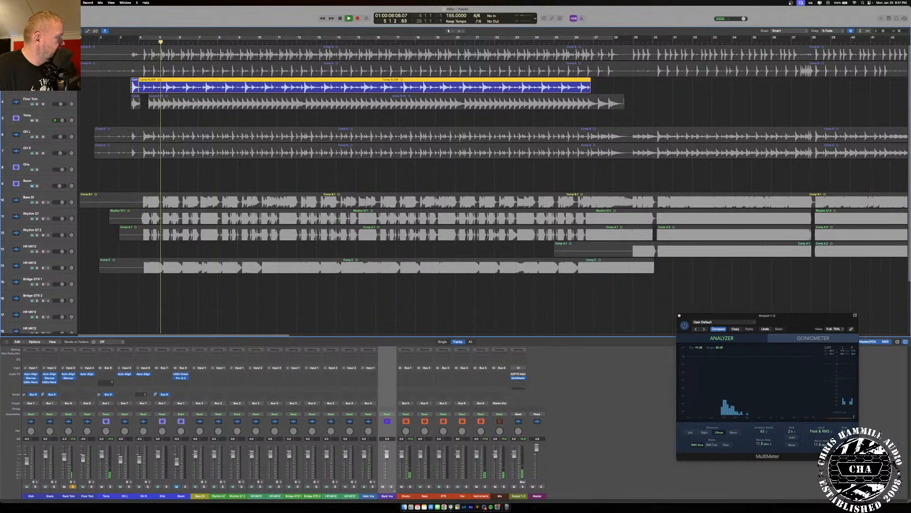
pyautogui.press('super+t')
pyautogui.press('super+t')
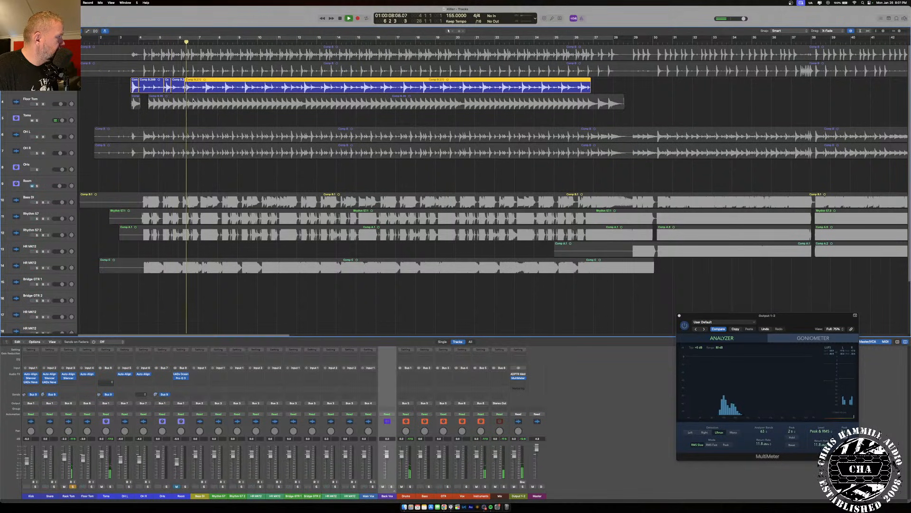
pyautogui.press('super+t')
pyautogui.press('super+t')
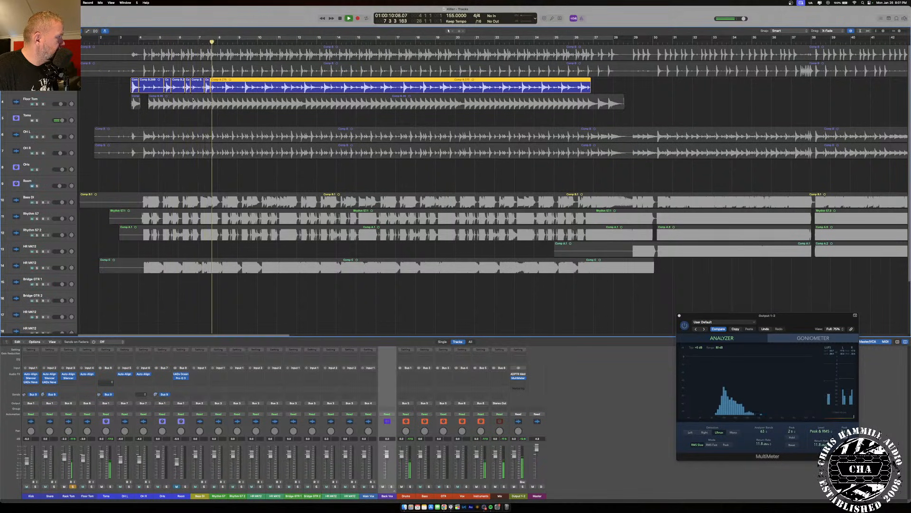
pyautogui.press('super+t')
pyautogui.press('super+t')
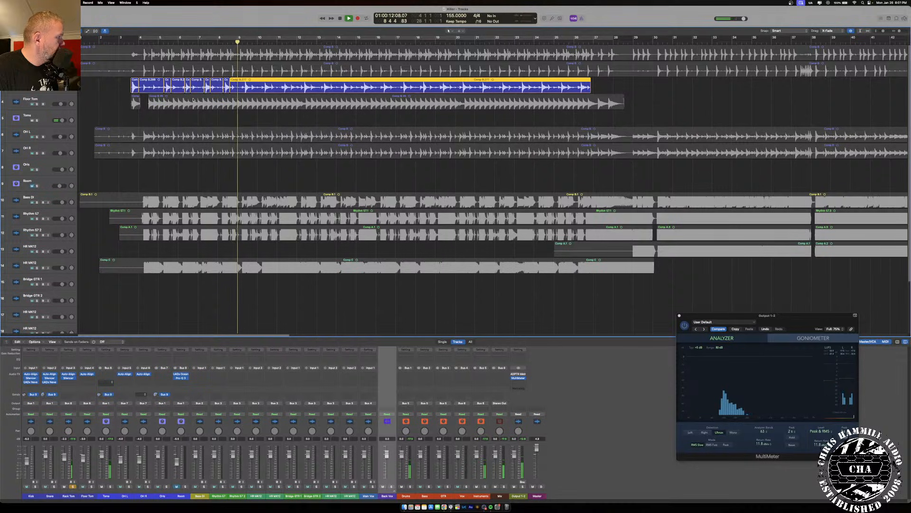
pyautogui.press('super+t')
pyautogui.press('super+t')
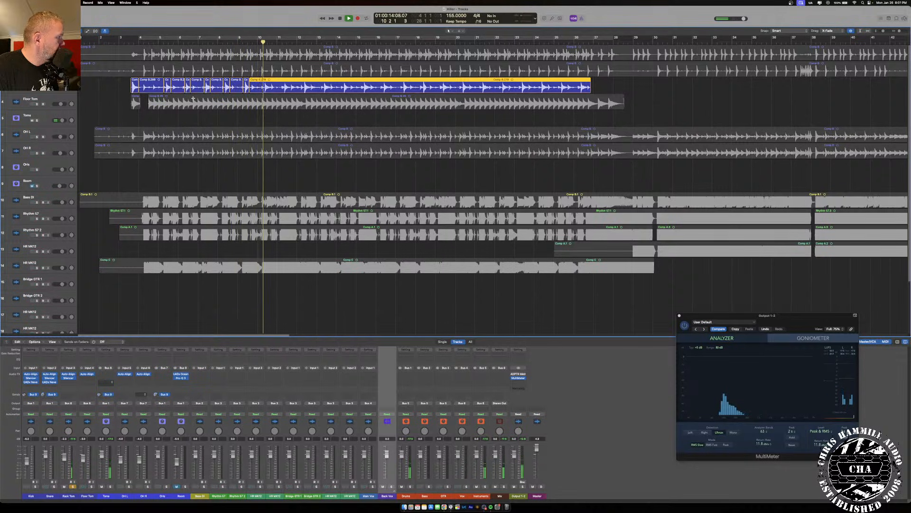
pyautogui.press('super+t')
pyautogui.press('super+t')
pyautogui.press('super+t')
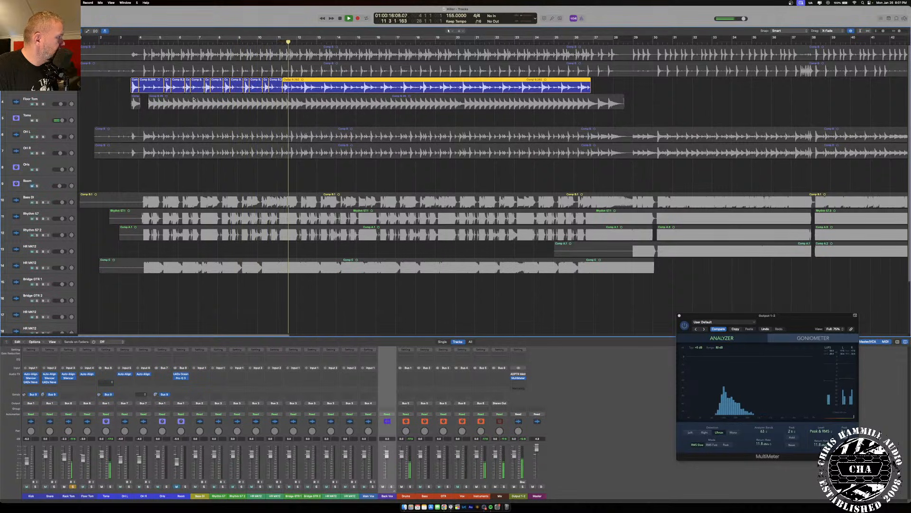
pyautogui.press('super+t')
pyautogui.press('super+t')
pyautogui.press('super+t')
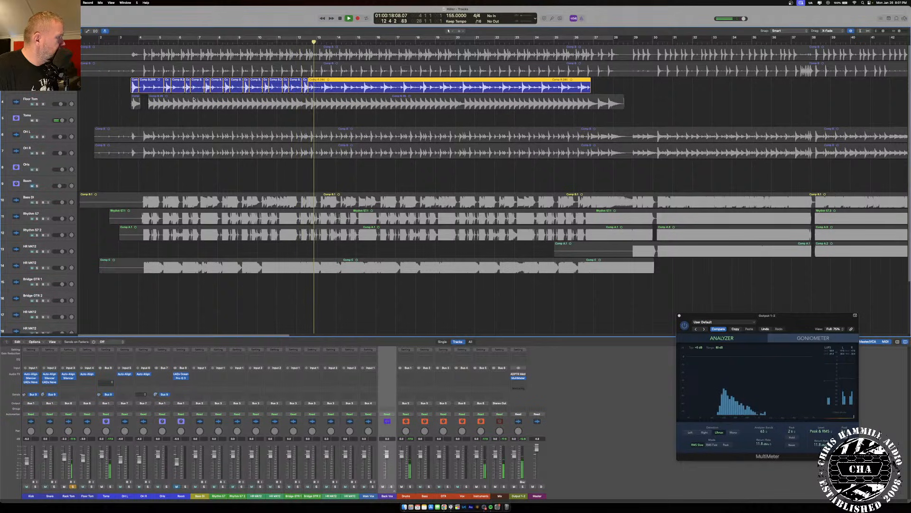
pyautogui.press('super+t')
pyautogui.press('super+t')
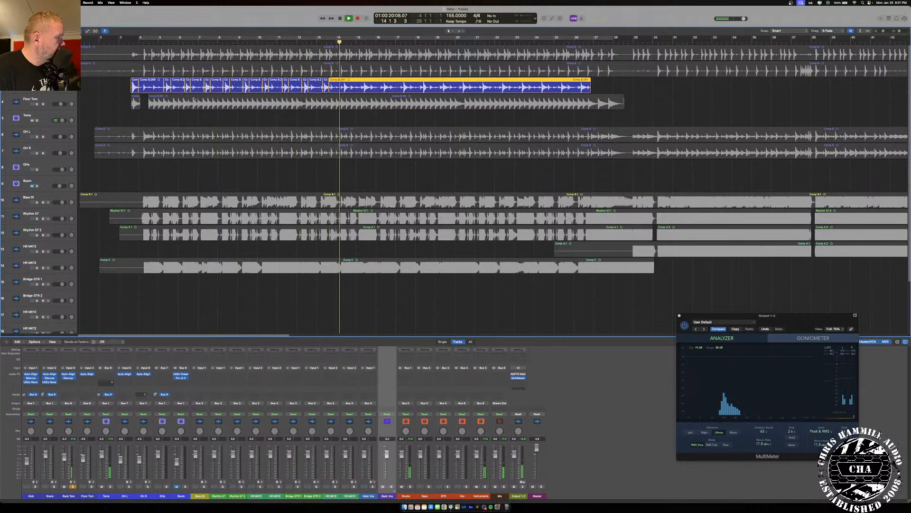
pyautogui.press('super+t')
pyautogui.press('super+t')
pyautogui.press('super+t')
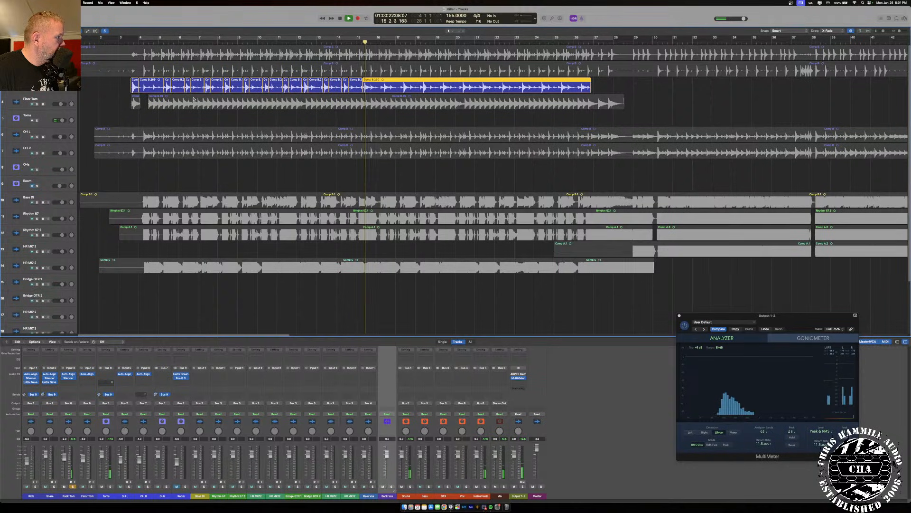
pyautogui.press('super+t')
pyautogui.press('super+t')
pyautogui.press('super+t')
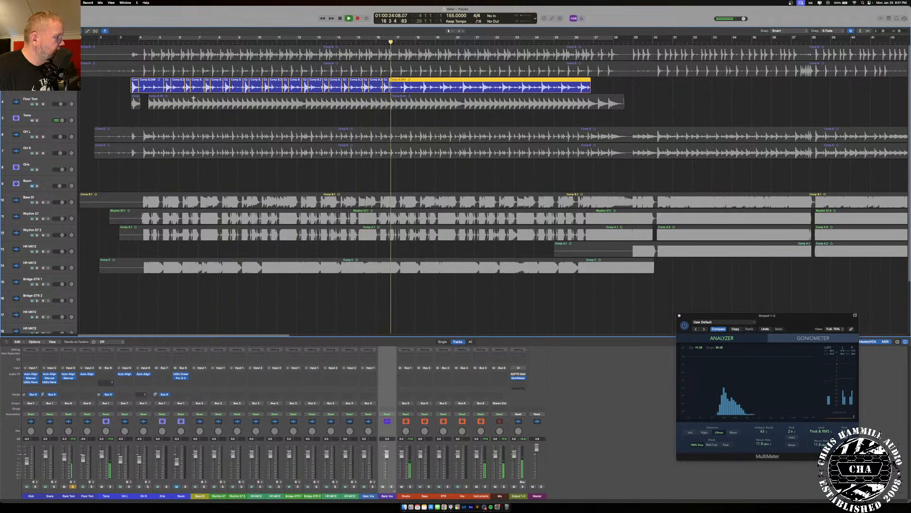
pyautogui.press('super+t')
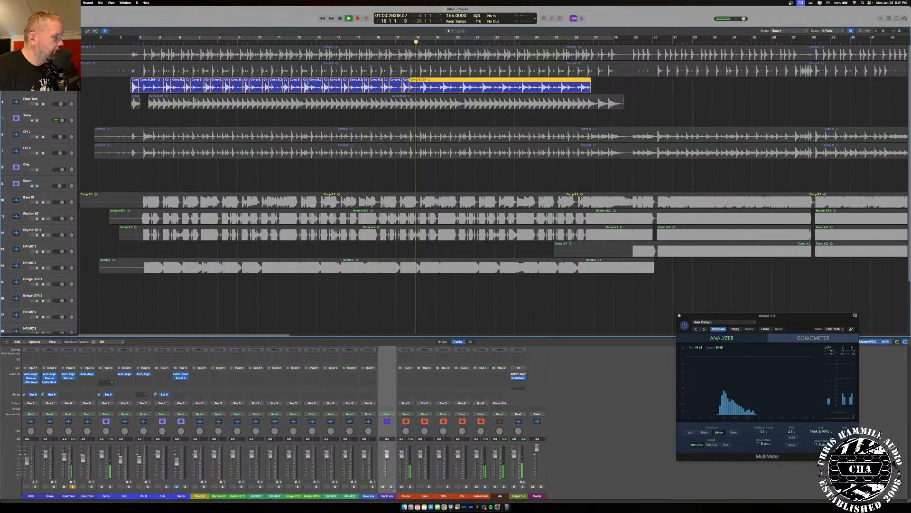
pyautogui.press('super+t')
pyautogui.press('super+t')
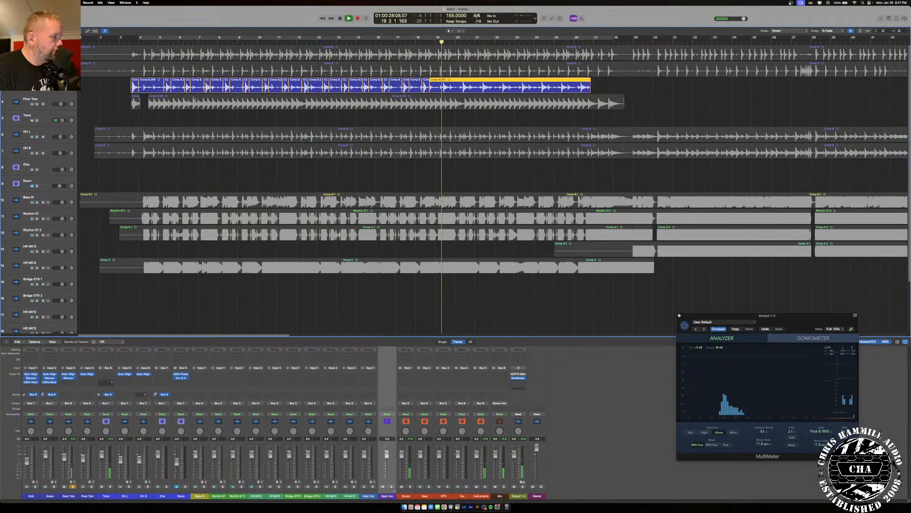
pyautogui.press('super+t')
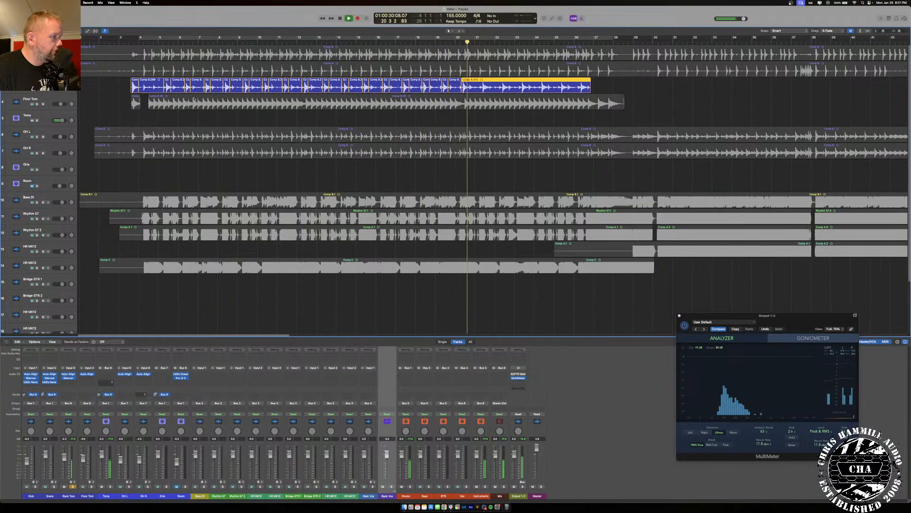
pyautogui.press('super+t')
pyautogui.press('super+t')
pyautogui.press('super+t')
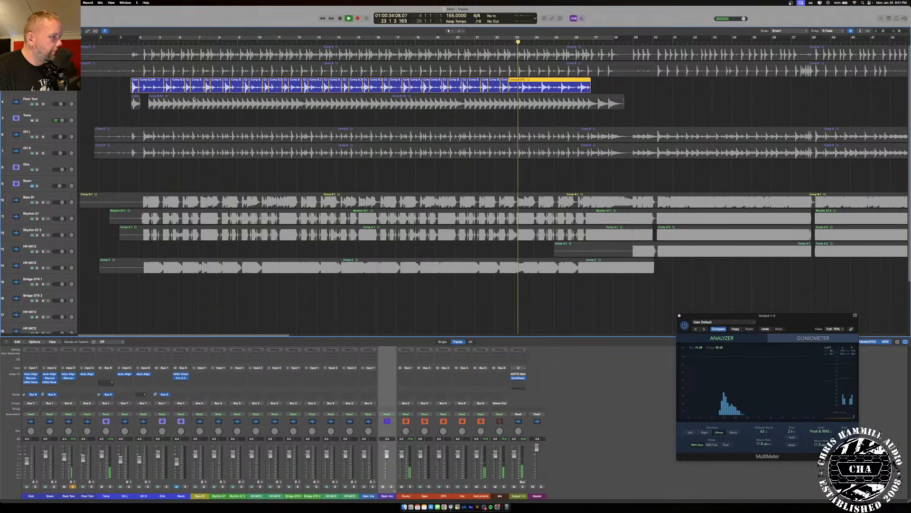
pyautogui.press('super+t')
pyautogui.press('super+t')
pyautogui.press('super+t')
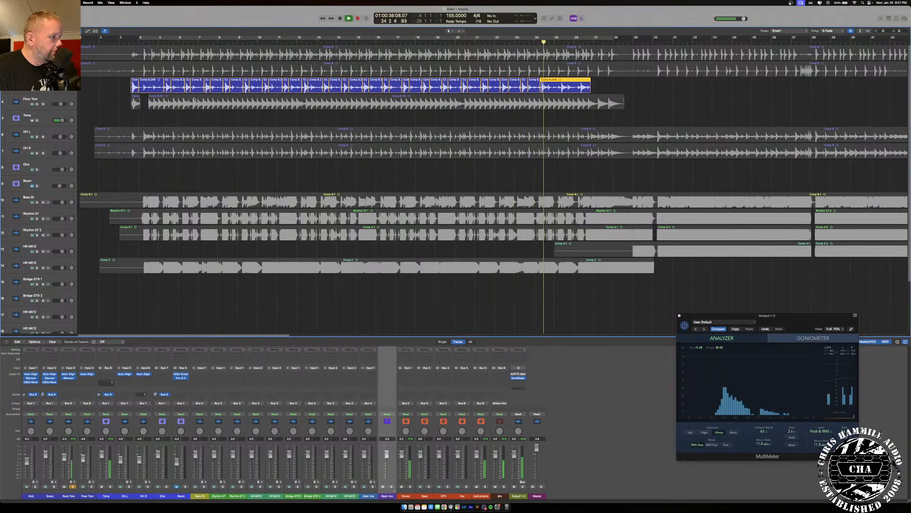
pyautogui.press('super+t')
pyautogui.press('super+t')
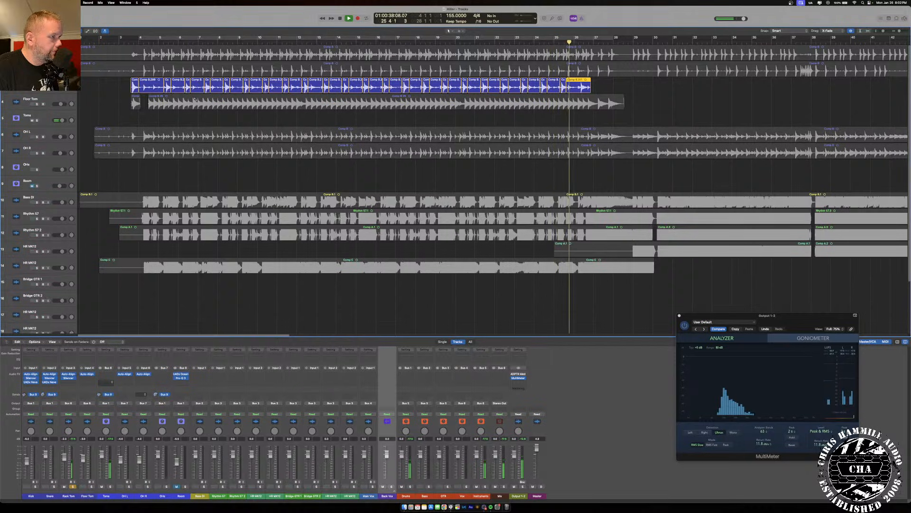
pyautogui.press('super+t')
pyautogui.press('super+t')
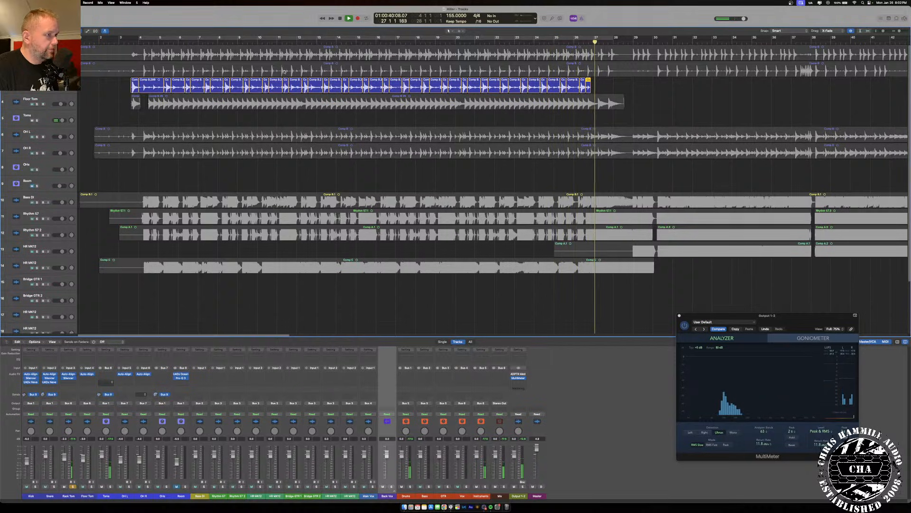
pyautogui.press('space')
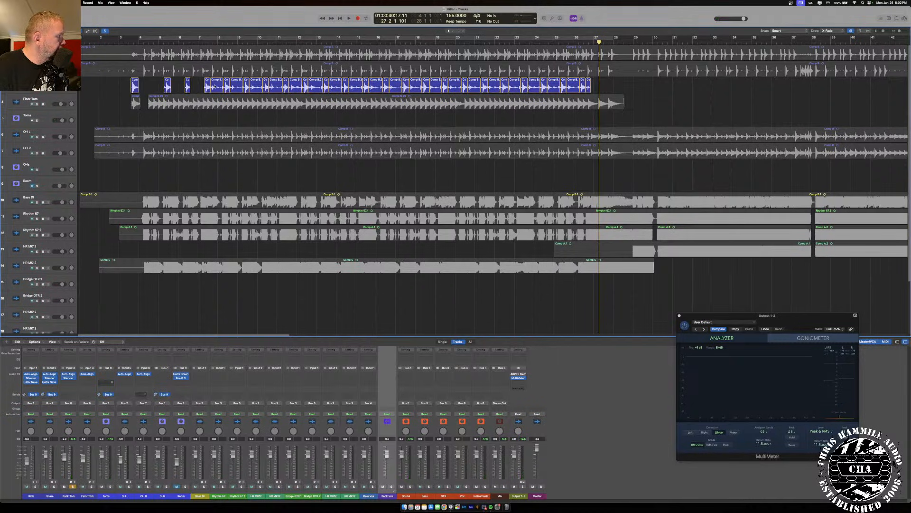
# - Delete the bleed pieces between the rack tom hits in bars 3 to 26 and audition the cleaned-up section
pyautogui.press('Delete')
pyautogui.click(255, 86)
pyautogui.press('Delete')
pyautogui.click(275, 86)
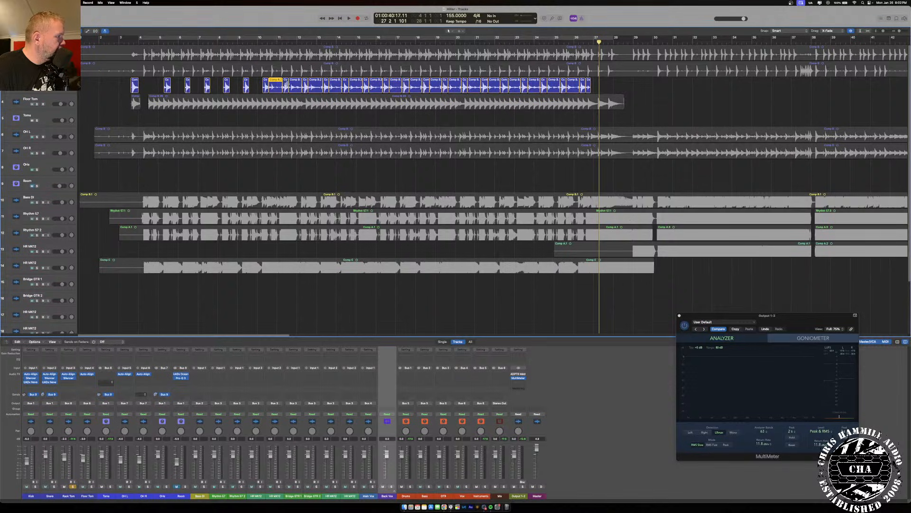
pyautogui.press('Delete')
pyautogui.press('Delete')
pyautogui.click(315, 86)
pyautogui.press('Delete')
pyautogui.click(335, 86)
pyautogui.press('Delete')
pyautogui.click(356, 86)
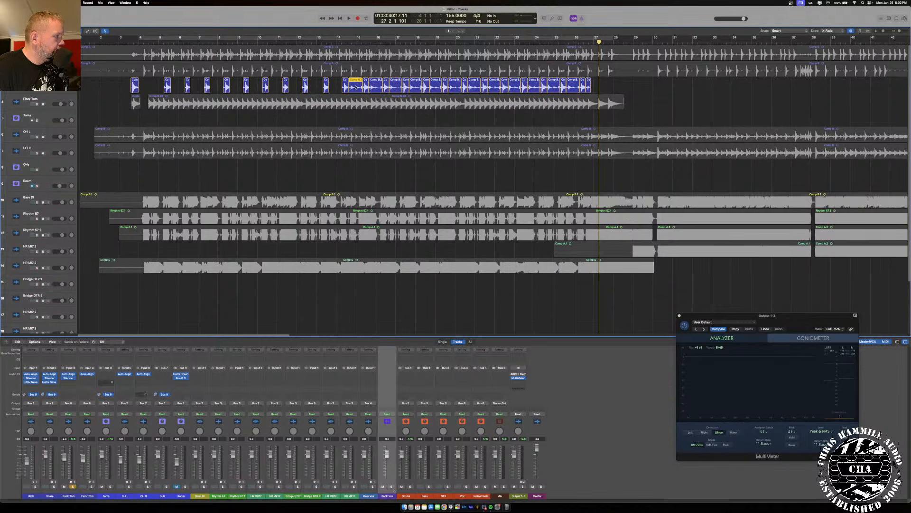
pyautogui.press('Delete')
pyautogui.click(374, 86)
pyautogui.press('Delete')
pyautogui.click(394, 86)
pyautogui.press('Delete')
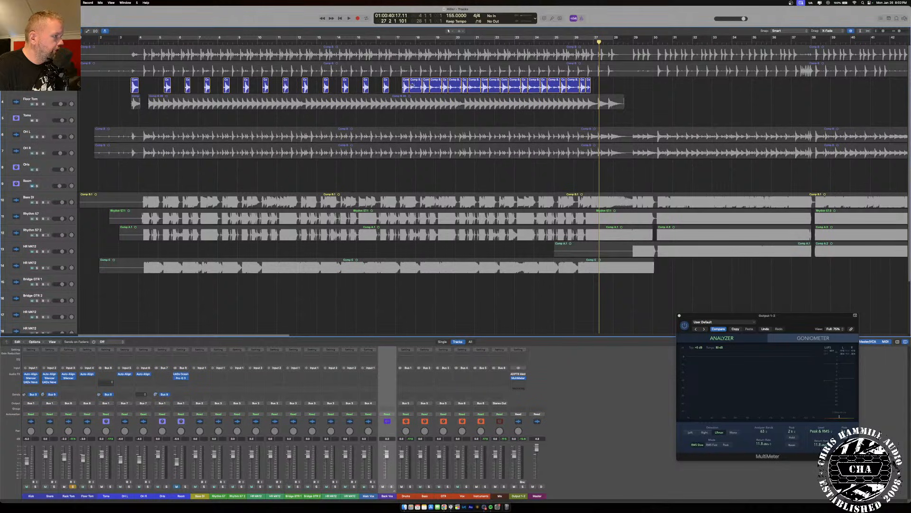
pyautogui.click(412, 85)
pyautogui.press('Delete')
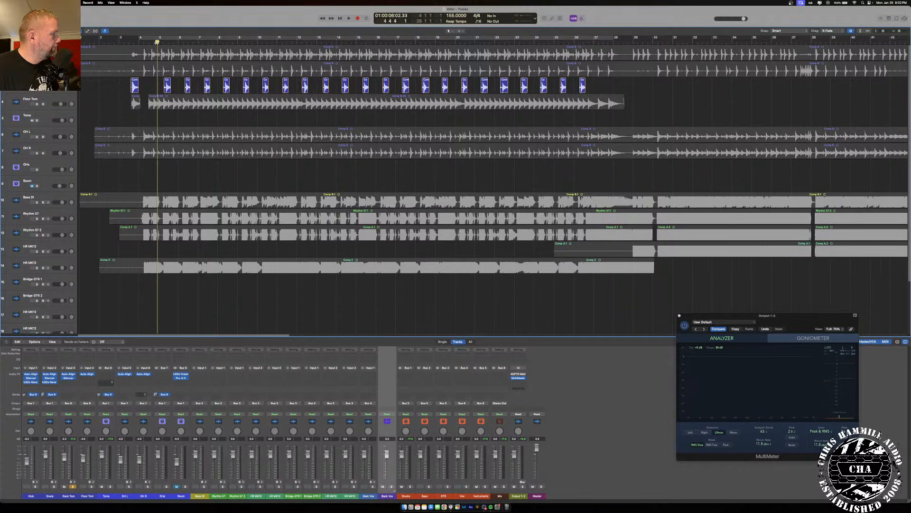
pyautogui.press('space')
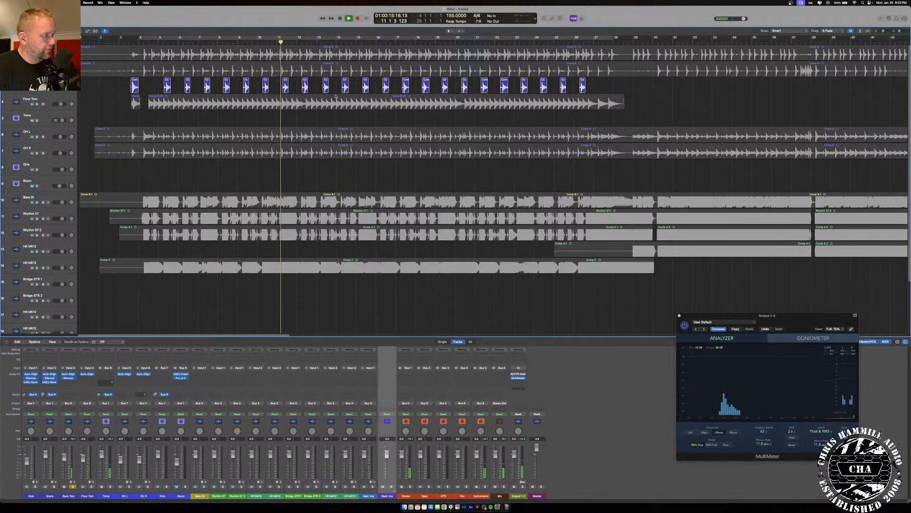
pyautogui.press('space')
# - Split the long rack tom region spanning about bars 53 to 68 around each tom hit during playback
pyautogui.hscroll(5, 396, 107)
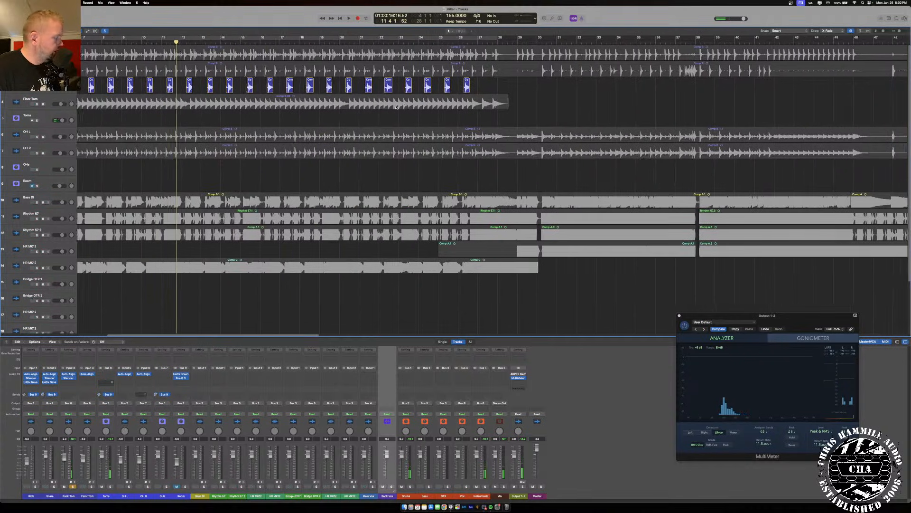
pyautogui.hscroll(15, 395, 107)
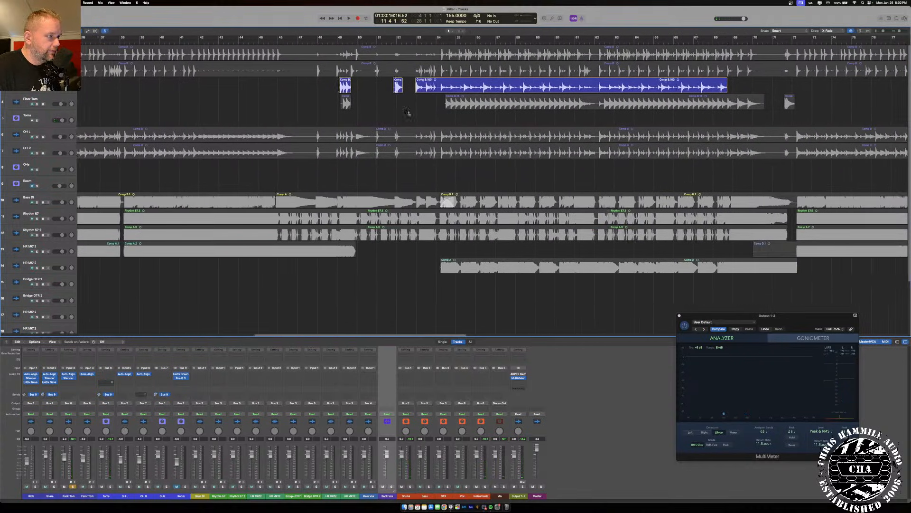
pyautogui.hscroll(3, 408, 113)
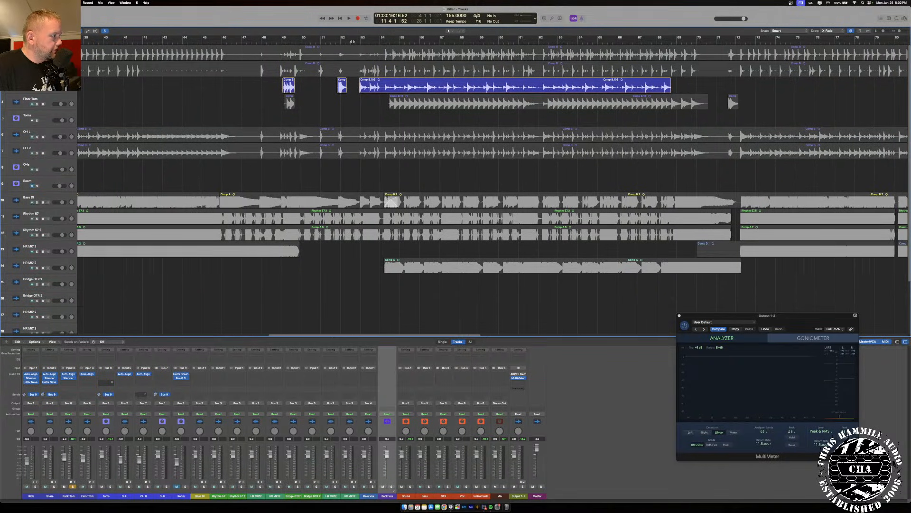
pyautogui.click(378, 79)
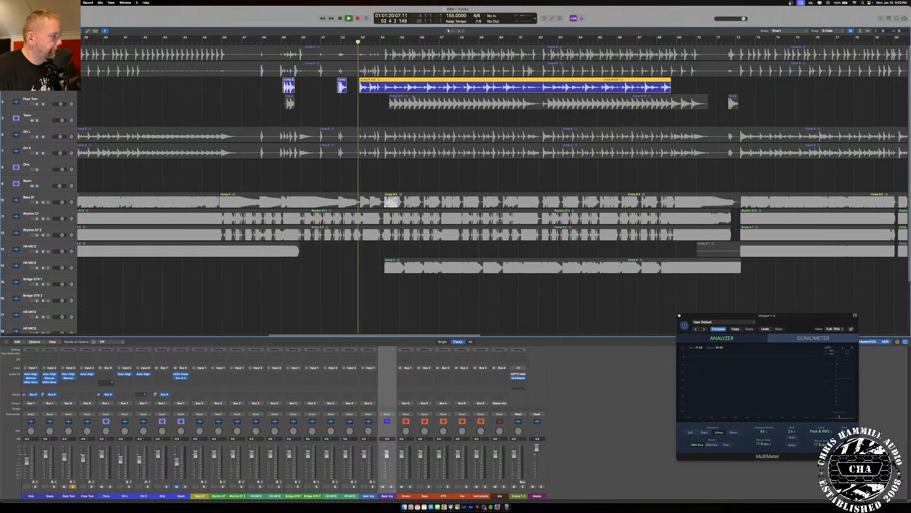
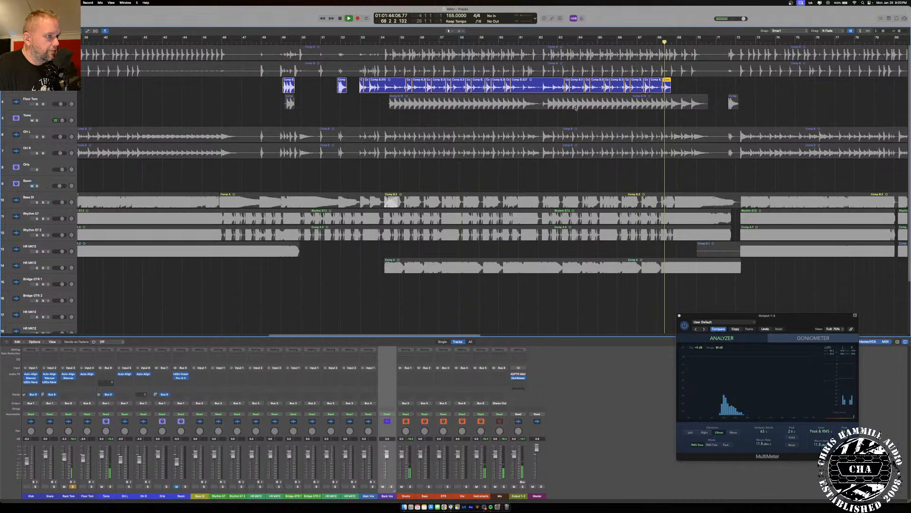
pyautogui.press('space')
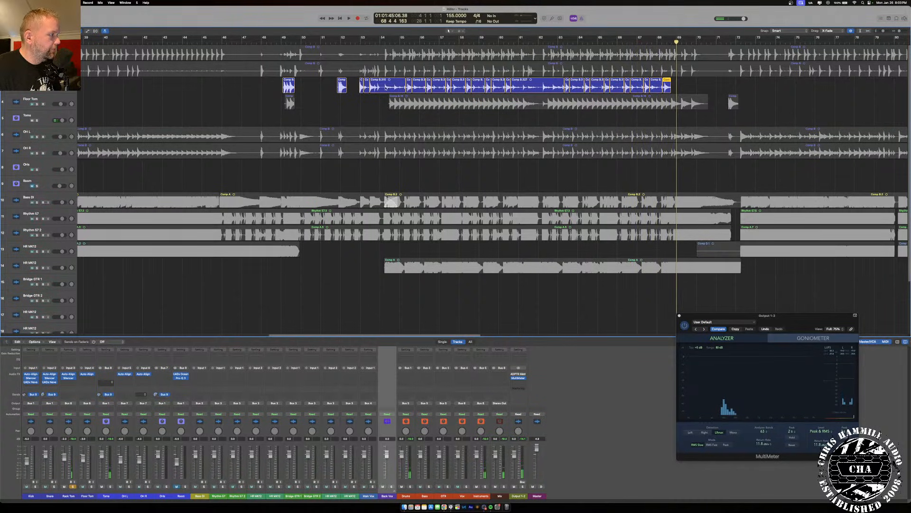
# - Replay from about bar 53 and delete the bleed pieces between the rack tom hits up to bar 68
pyautogui.click(366, 46)
pyautogui.press('space')
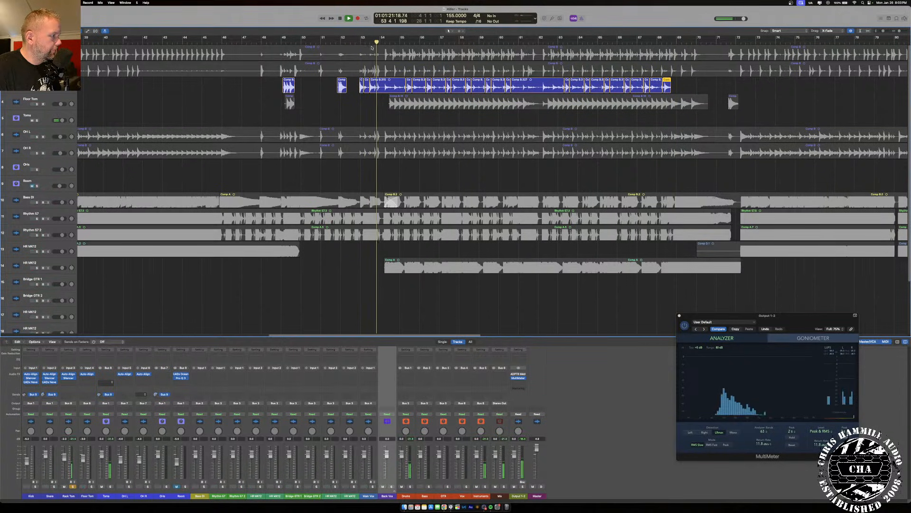
pyautogui.click(392, 87)
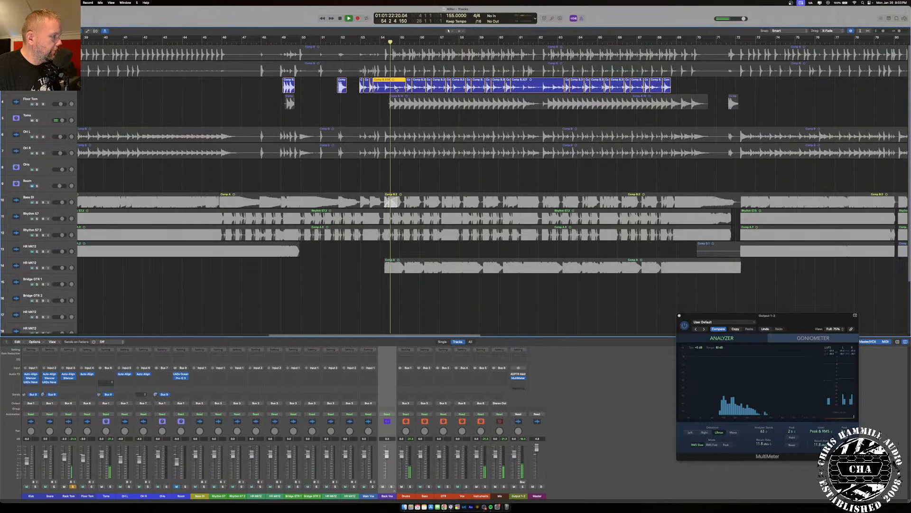
pyautogui.moveTo(397, 89); pyautogui.dragTo(654, 86)
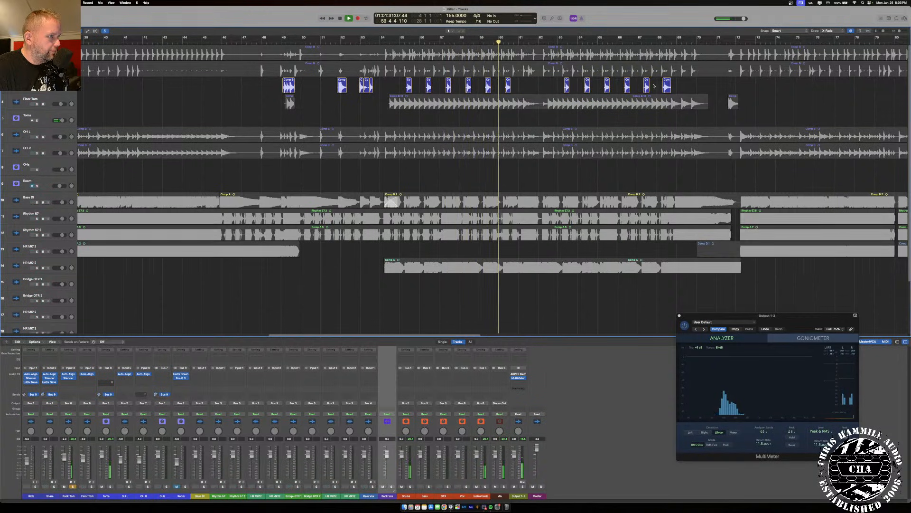
pyautogui.click(367, 86)
pyautogui.click(367, 86)
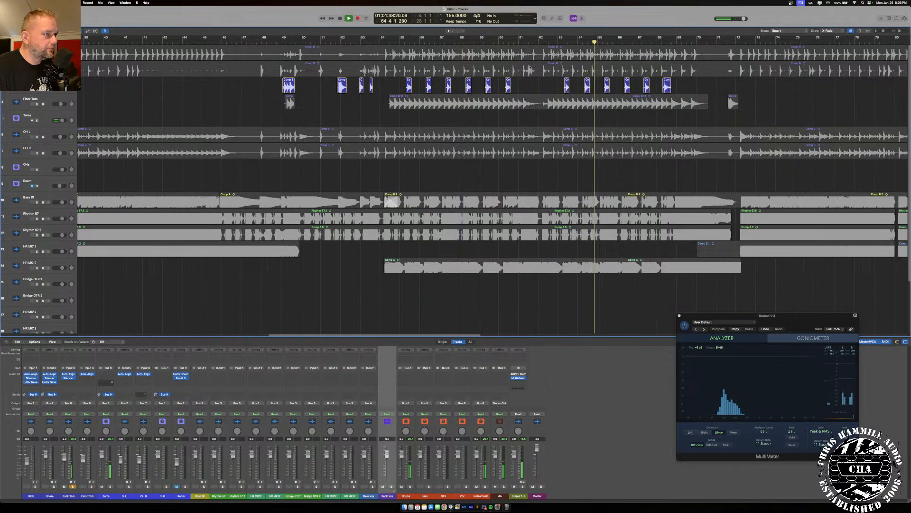
# - Restart playback just before the first tom hit in bar 3 and solo the floor tom along with the rack tom
pyautogui.hscroll(-5, 404, 79)
pyautogui.hscroll(-15, 474, 76)
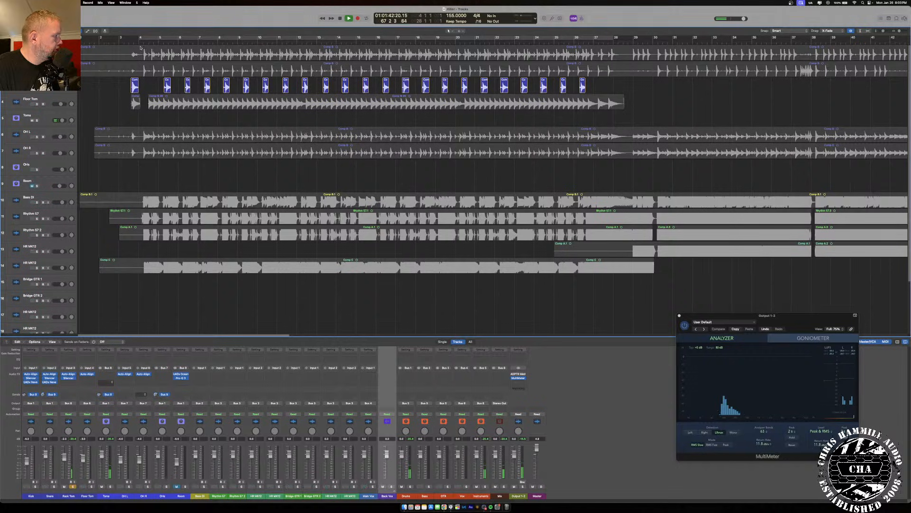
pyautogui.click(131, 44)
pyautogui.click(37, 104)
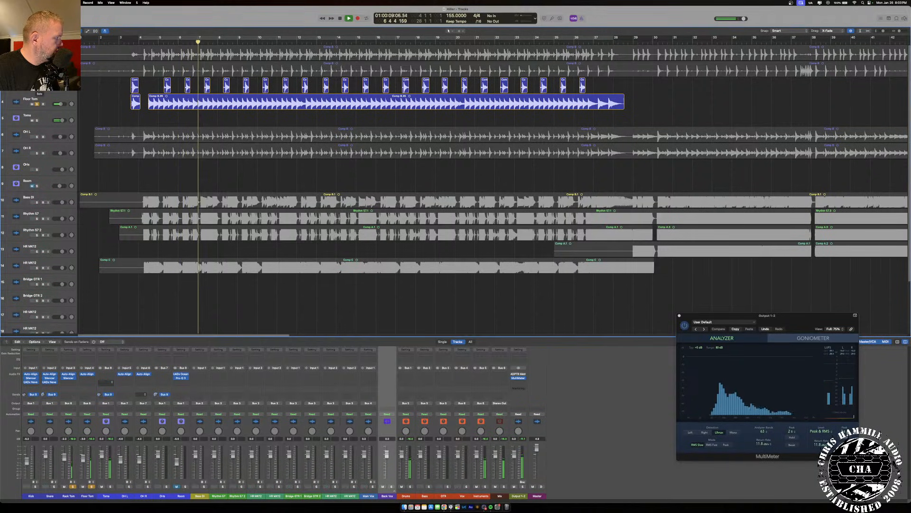
# - Lower the rack tom's Silencer threshold slightly while both toms play
pyautogui.press('s')
pyautogui.press('s')
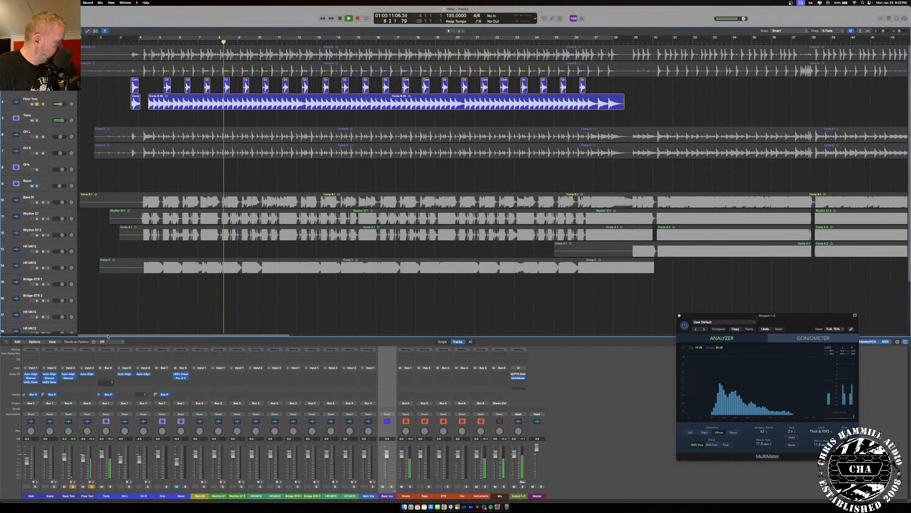
pyautogui.click(68, 378)
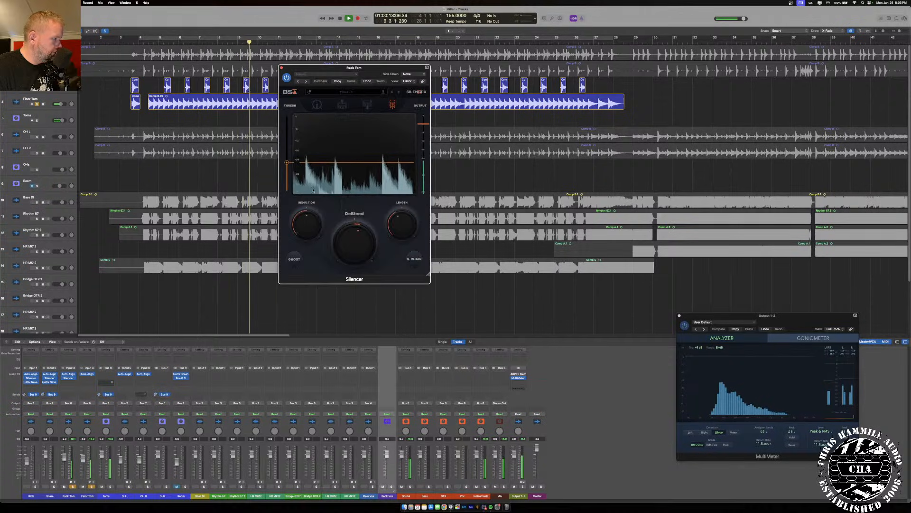
pyautogui.moveTo(286, 163); pyautogui.dragTo(287, 166)
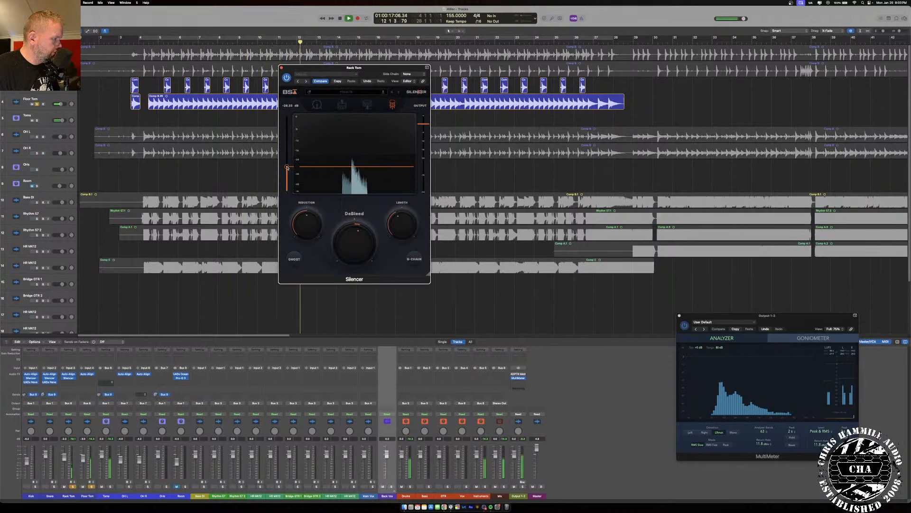
pyautogui.click(281, 68)
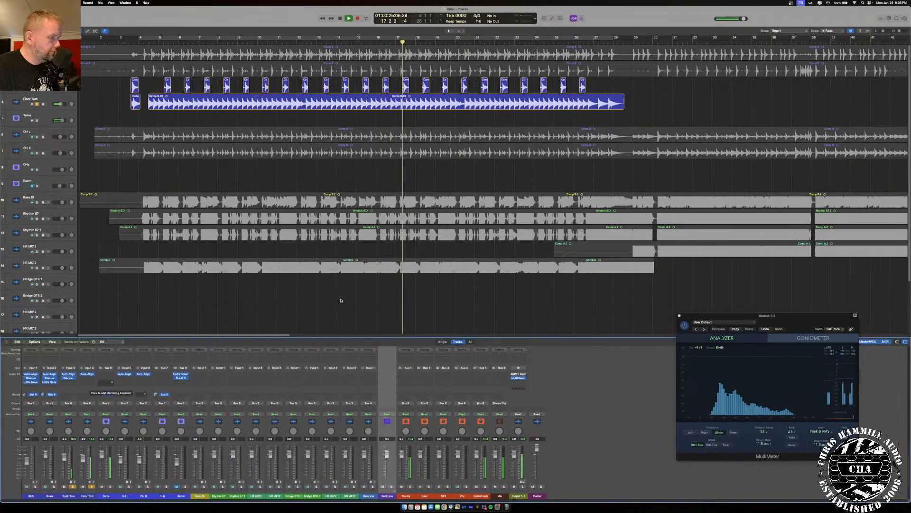
# - Cut the floor tom region around the gap between about bars 61 and 62, delete that piece, and review the remaining tom regions to the song's end
pyautogui.hscroll(15, 269, 301)
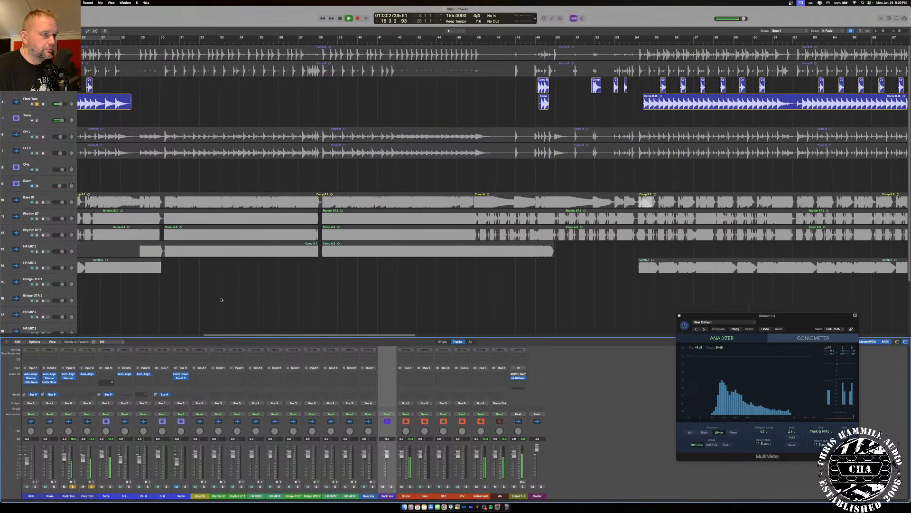
pyautogui.hscroll(10, 220, 300)
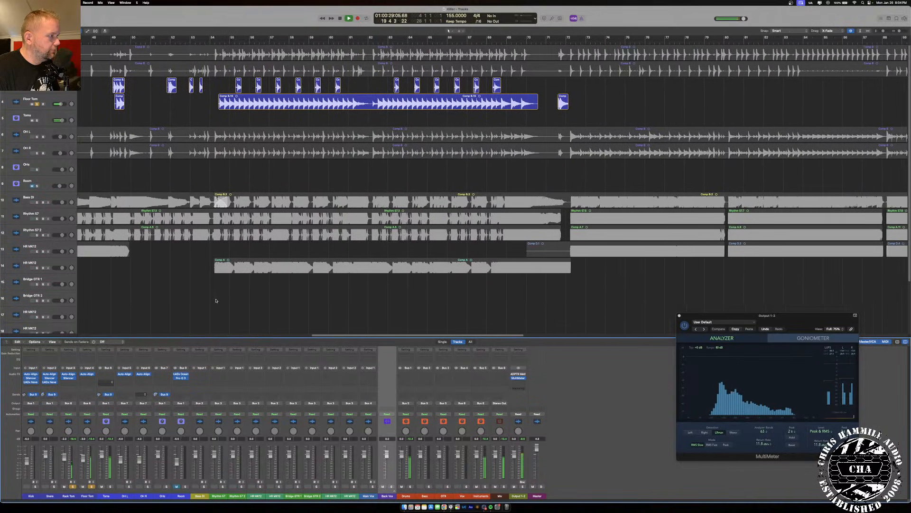
pyautogui.click(280, 104)
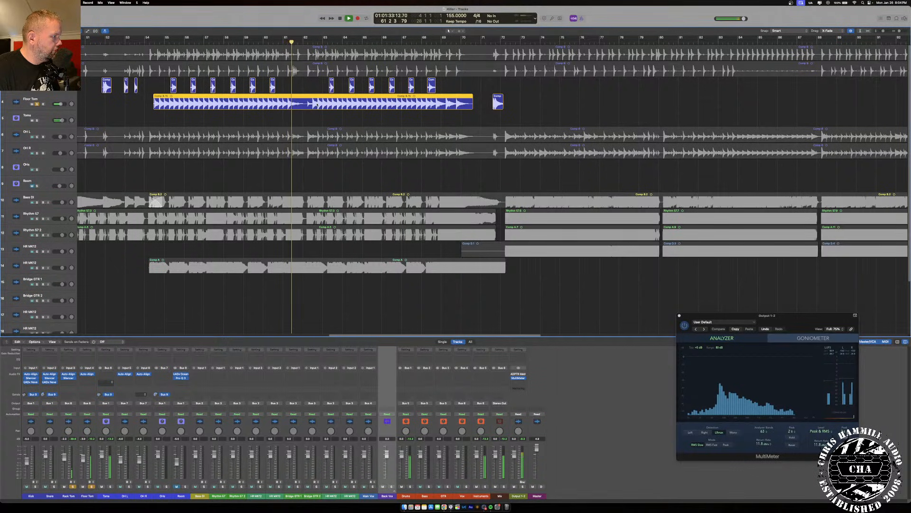
pyautogui.press('super+t')
pyautogui.press('super+t')
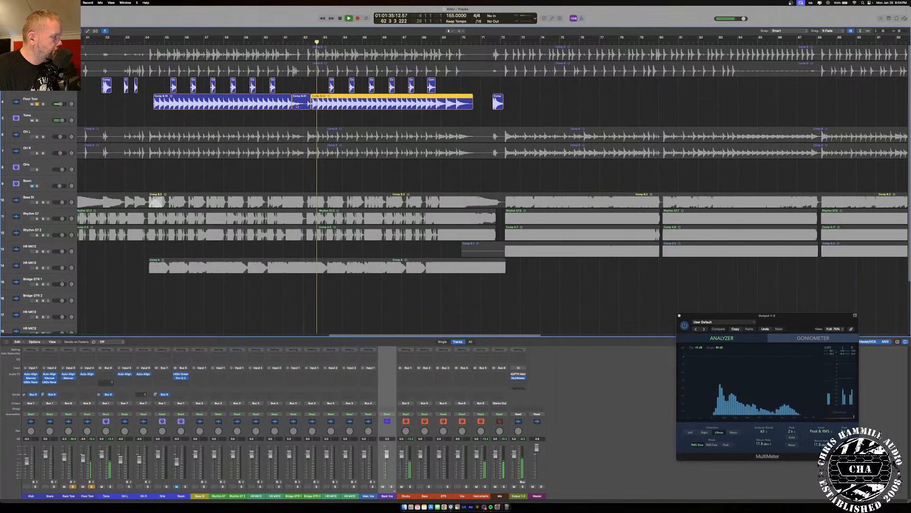
pyautogui.click(303, 103)
pyautogui.press('Delete')
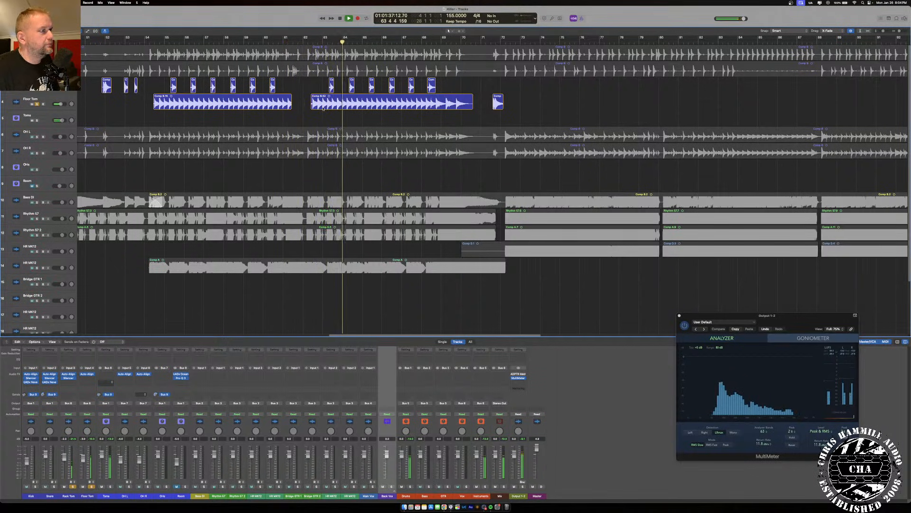
pyautogui.hscroll(10, 308, 107)
pyautogui.hscroll(20, 308, 109)
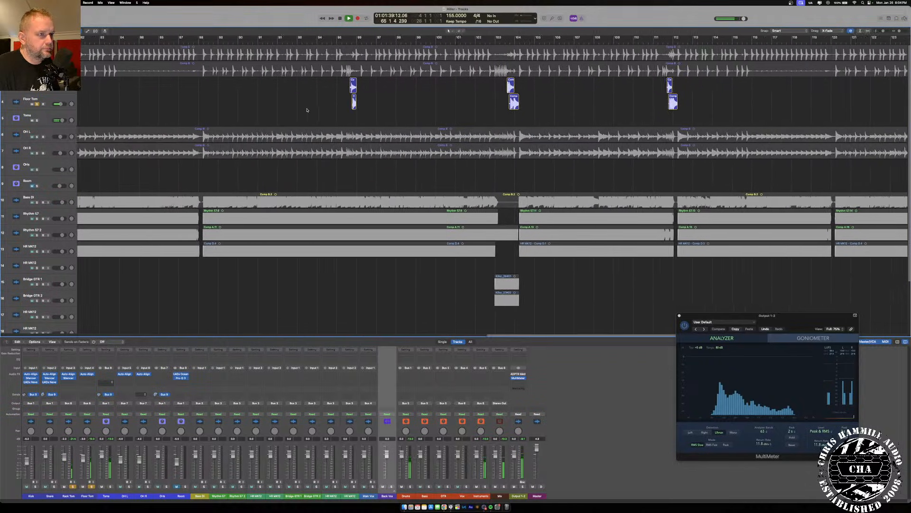
pyautogui.hscroll(10, 305, 109)
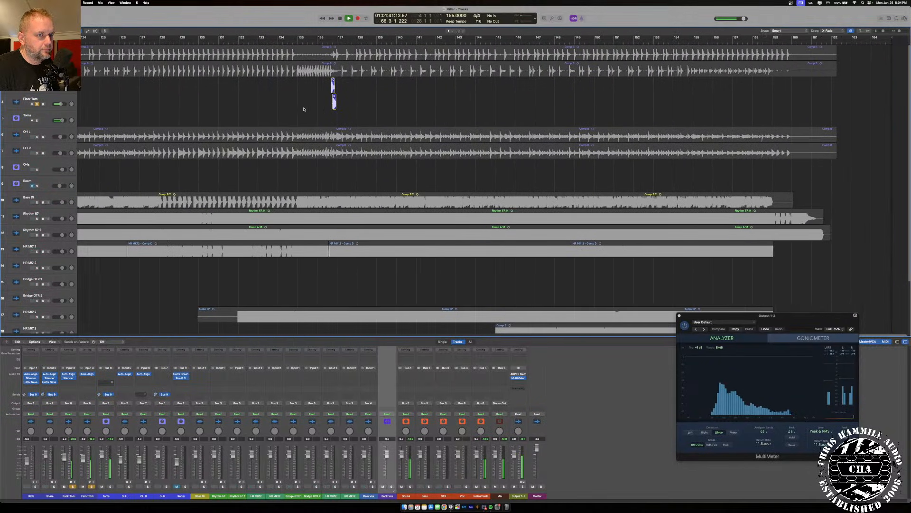
# - Return to the song's start, add a UADx Neve 1073 Preamp and EQ after the rack tom's Silencer, and open it
pyautogui.press('Return')
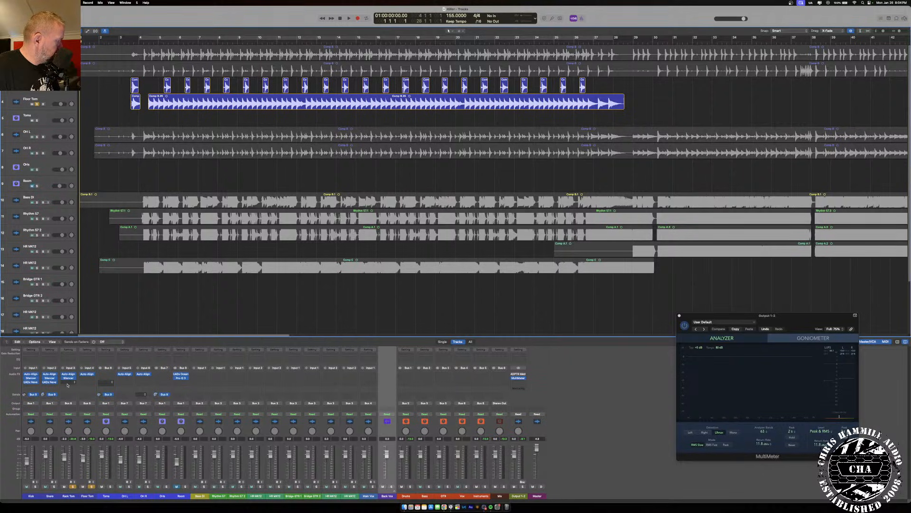
pyautogui.click(68, 385)
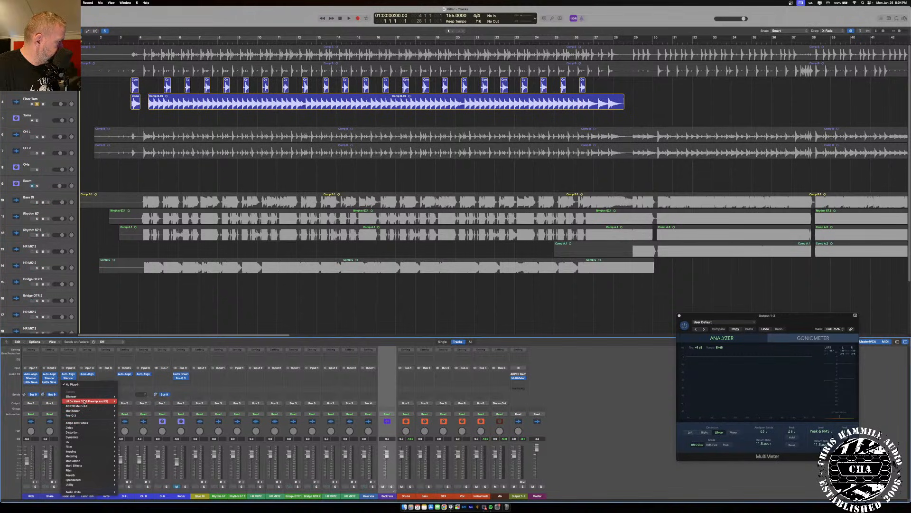
pyautogui.click(122, 401)
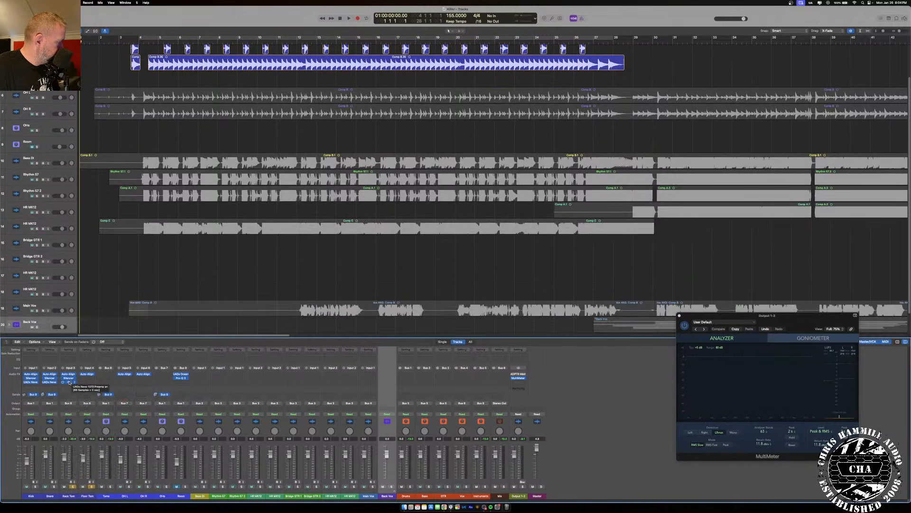
pyautogui.click(70, 382)
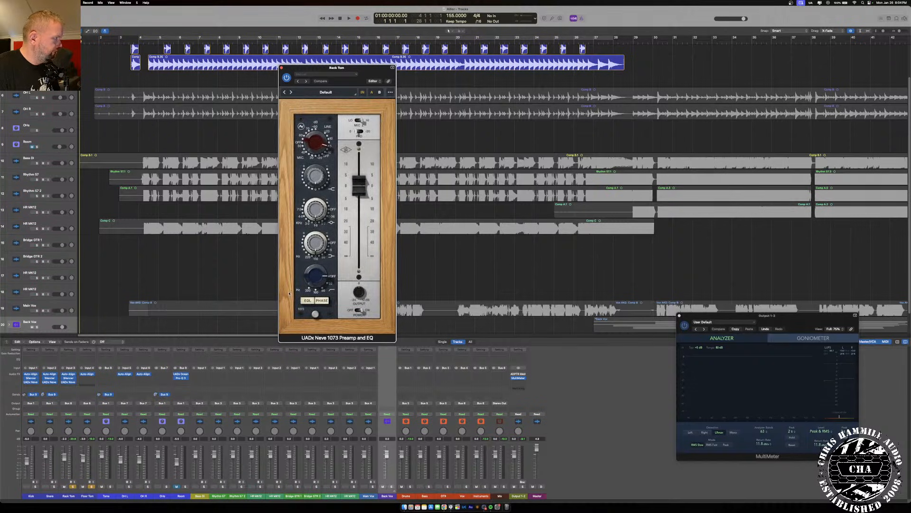
# - Unsolo the floor tom and loop playback of the rack tom from bar 5 to bar 28
pyautogui.scroll(3, 74, 157)
pyautogui.click(143, 54)
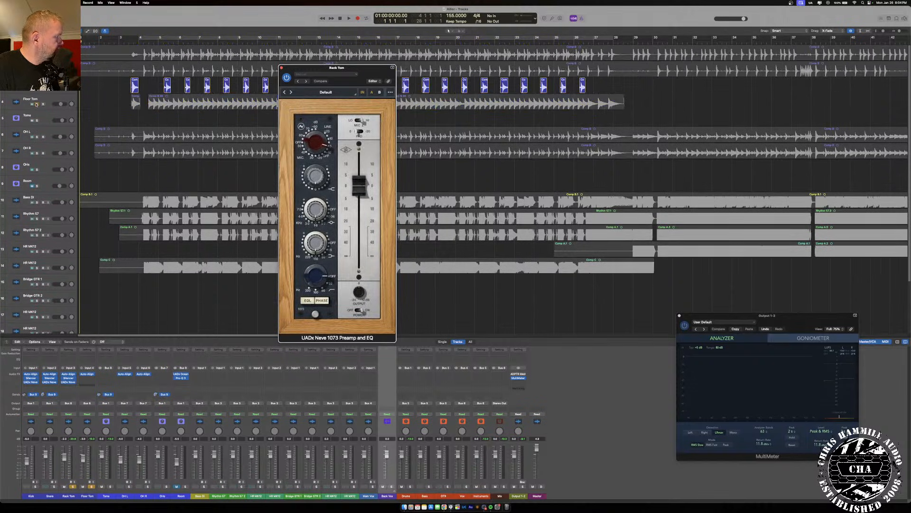
pyautogui.click(173, 39)
pyautogui.press('space')
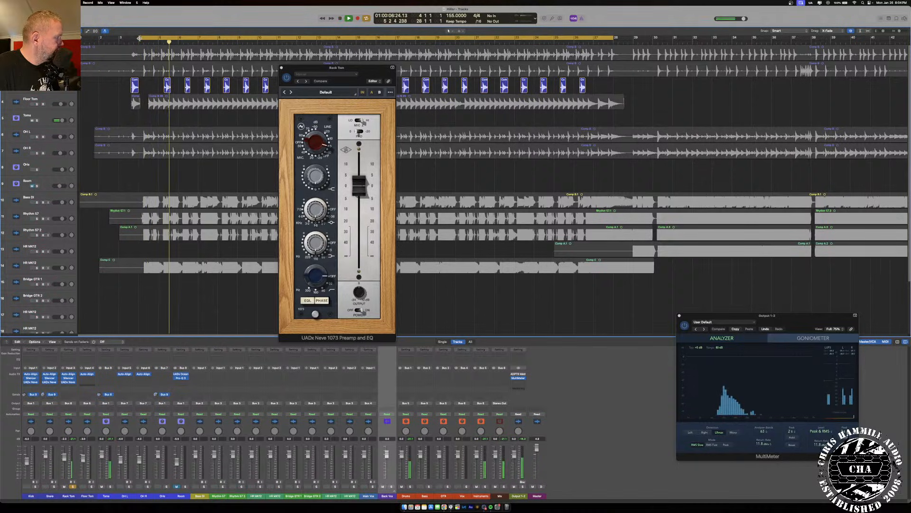
pyautogui.moveTo(140, 38); pyautogui.dragTo(163, 39)
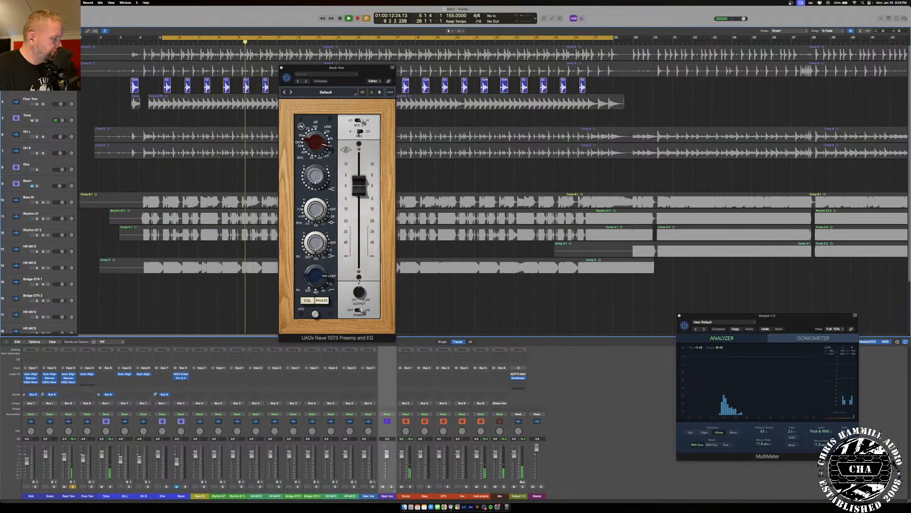
# - Adjust the gain and high-pass filter on the rack tom's Neve 1073, lower its fader to about -10, and audition the result
pyautogui.moveTo(359, 185); pyautogui.dragTo(362, 223)
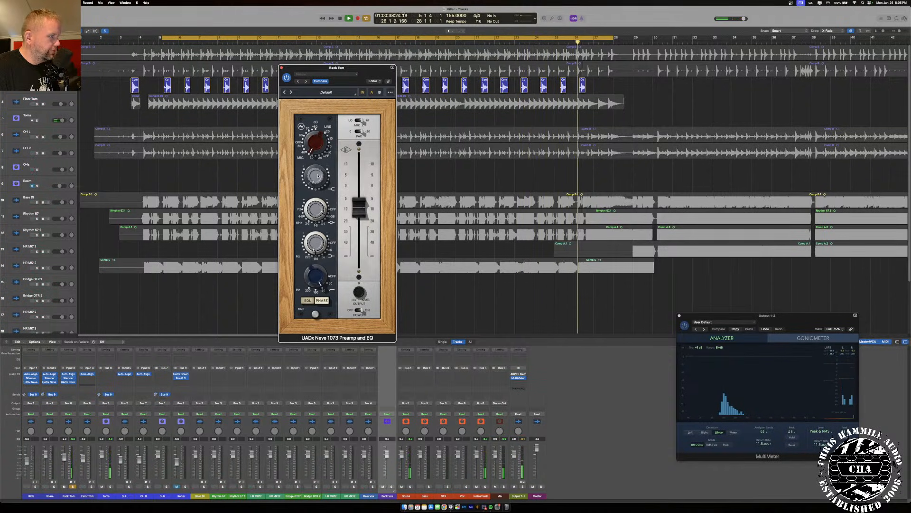
pyautogui.press('space')
pyautogui.press('space')
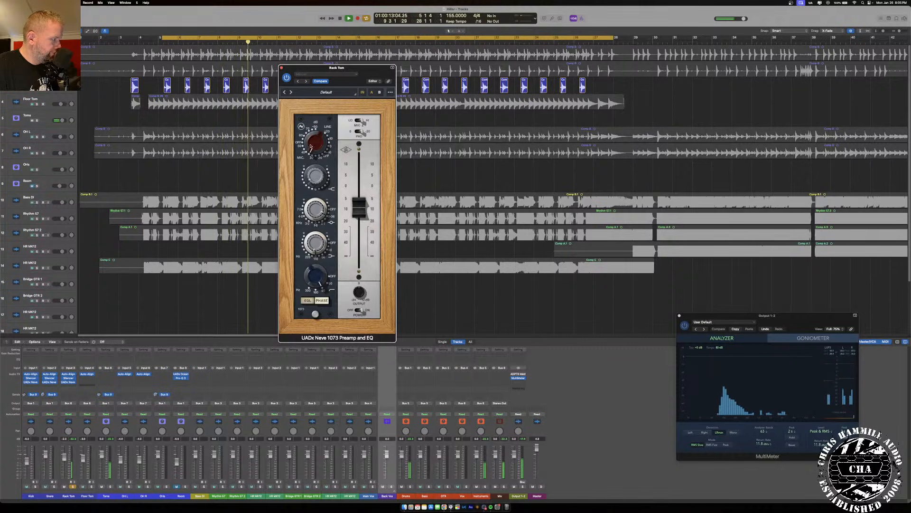
pyautogui.click(281, 67)
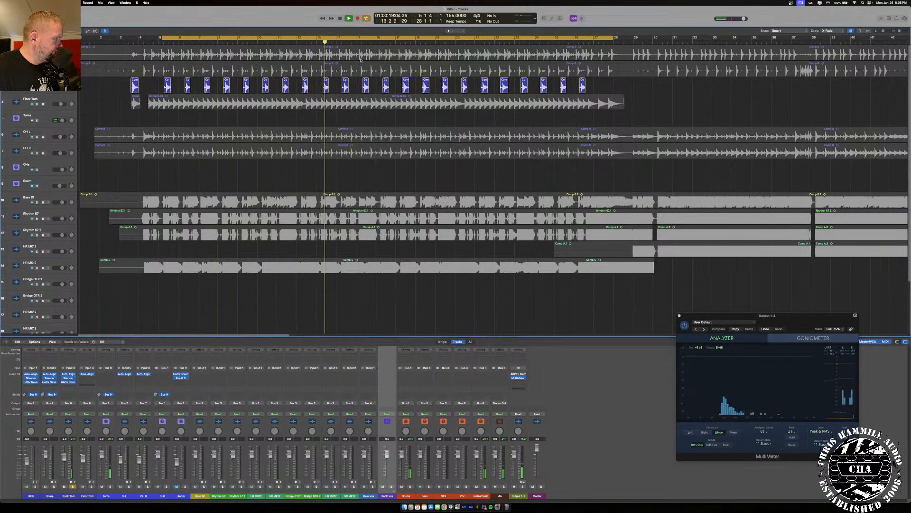
# - Turn off the playback loop, trim the start of the rack tom region in bar 13 to its hit, and play on
pyautogui.press('space')
pyautogui.click(900, 32)
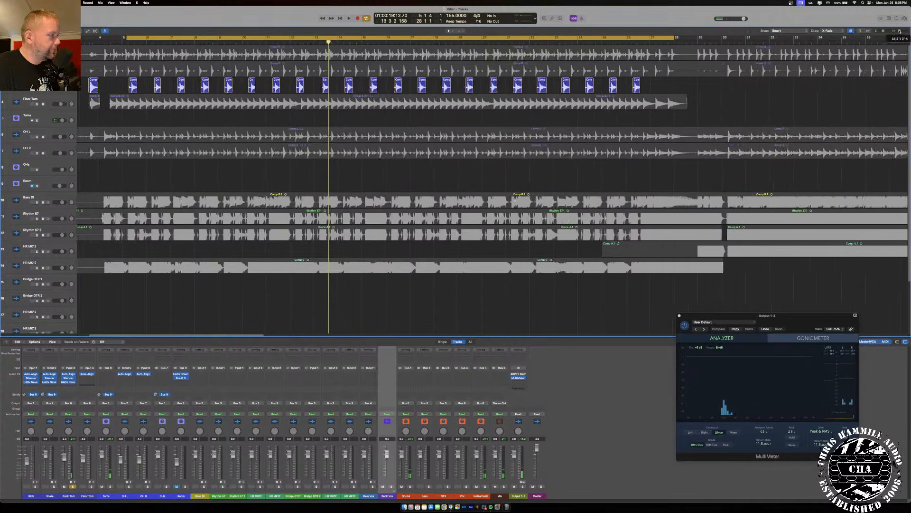
pyautogui.click(380, 37)
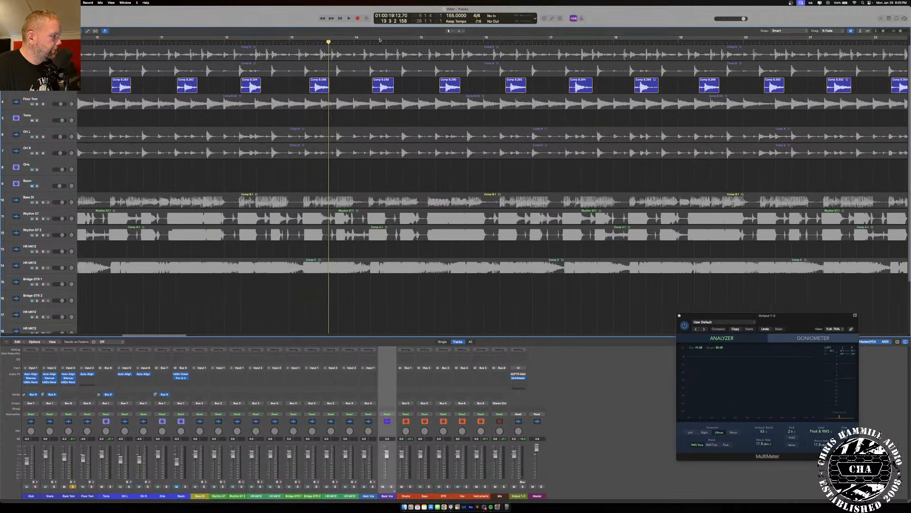
pyautogui.click(312, 90)
pyautogui.moveTo(311, 91); pyautogui.dragTo(314, 91)
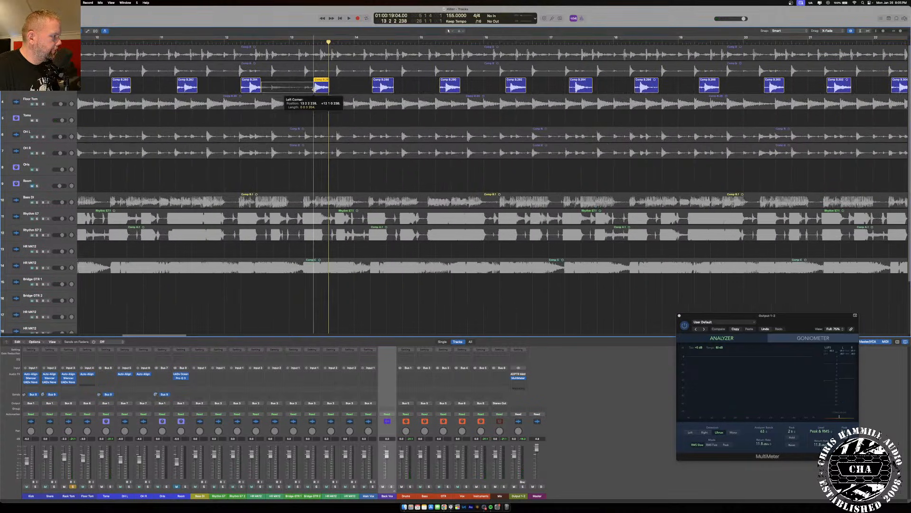
pyautogui.press('space')
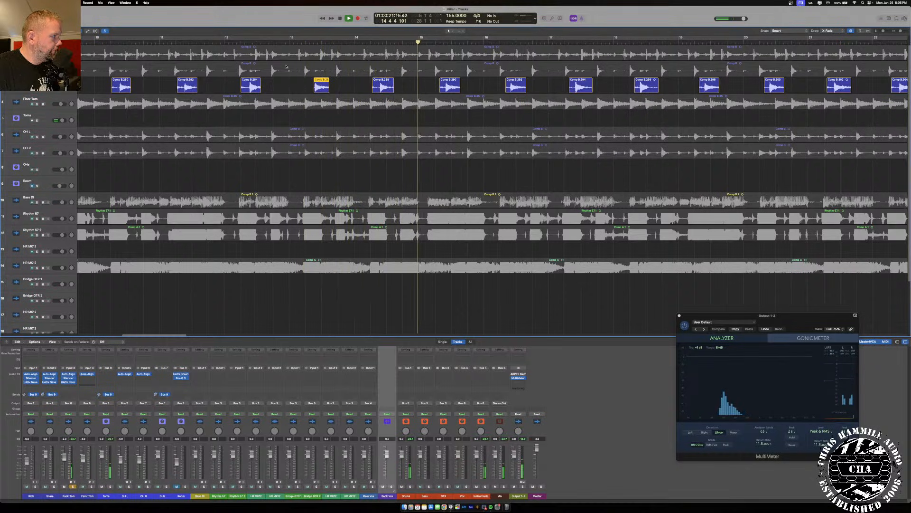
# - Trim the start of the rack tom region in bar 12 closer to its hit and replay the passage
pyautogui.click(221, 44)
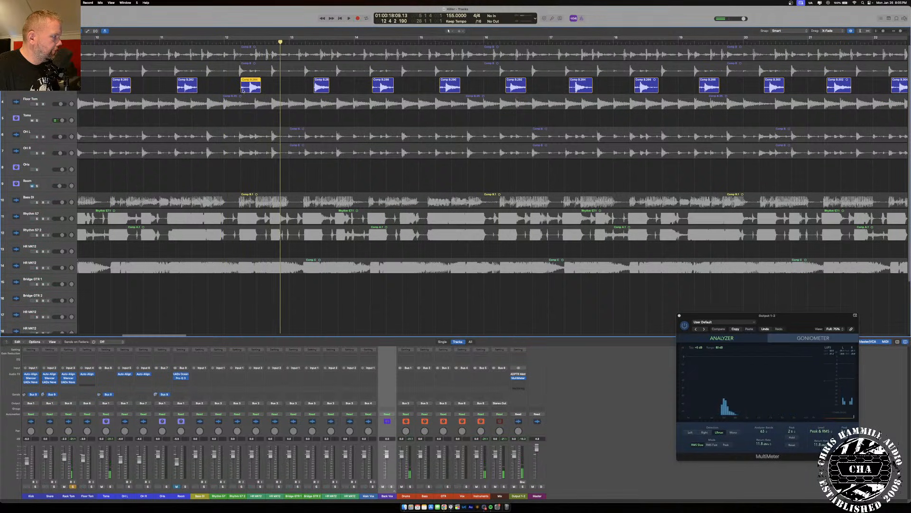
pyautogui.moveTo(243, 90); pyautogui.dragTo(248, 90)
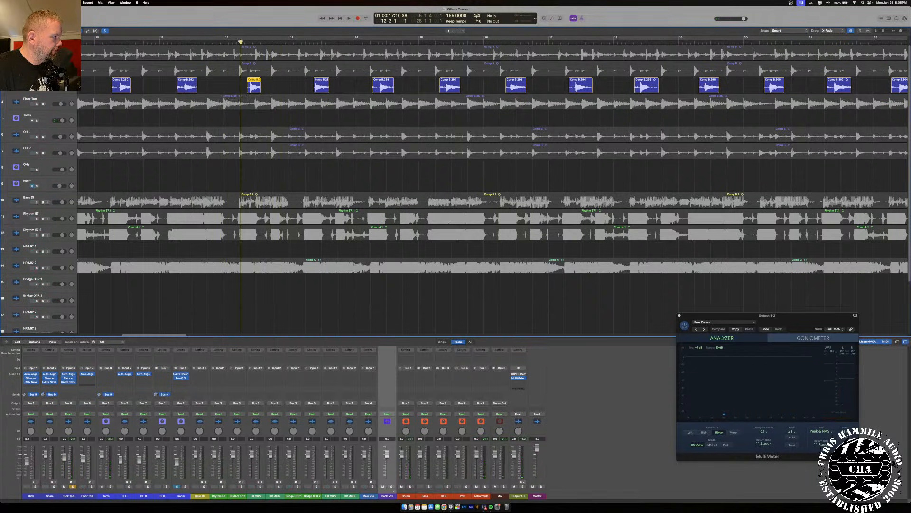
pyautogui.press('space')
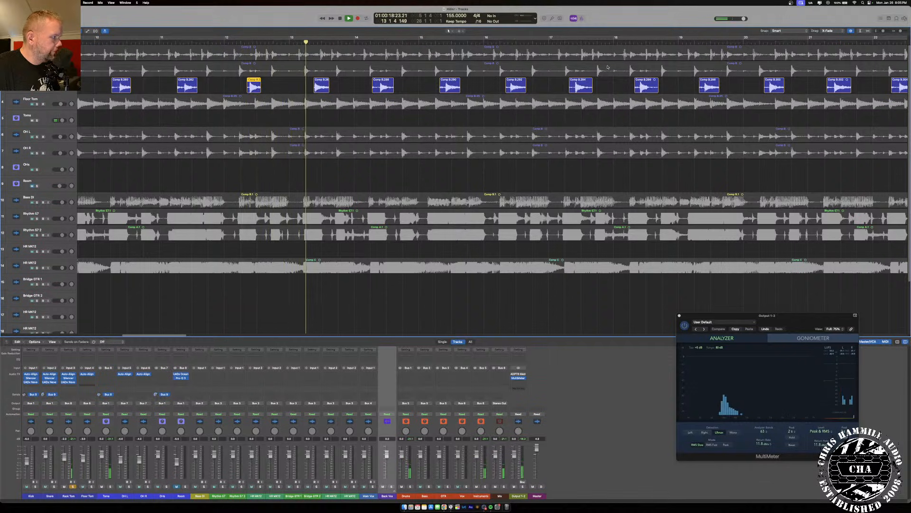
pyautogui.scroll(-5, 664, 72)
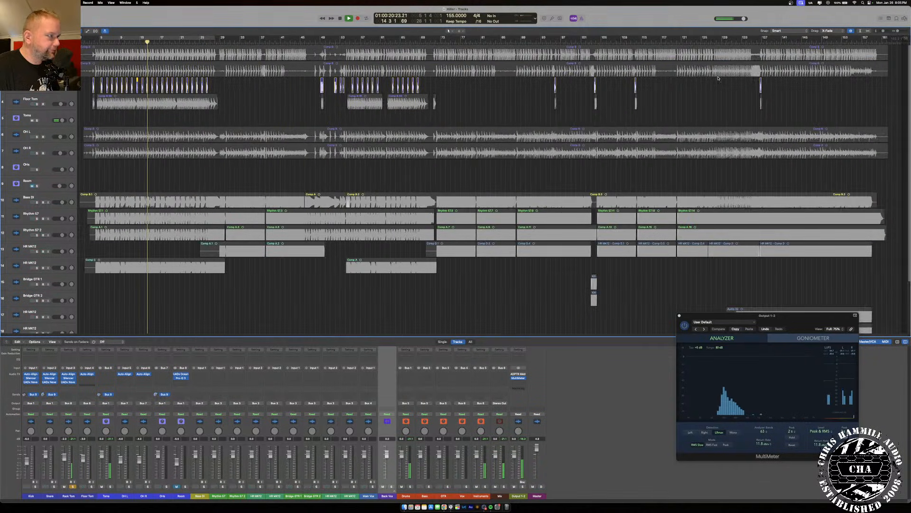
# - Check the rack tom's Neve 1073 settings during playback and solo the floor tom alongside it for comparison
pyautogui.click(37, 104)
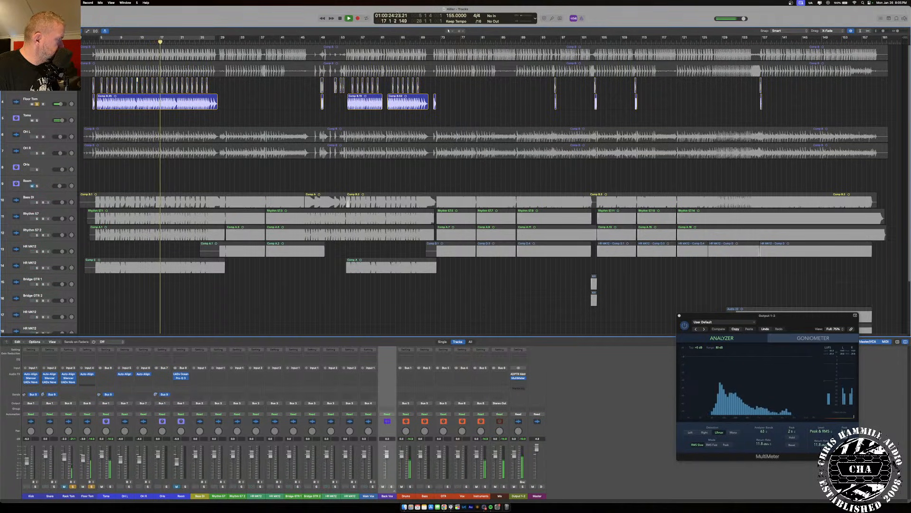
pyautogui.click(37, 104)
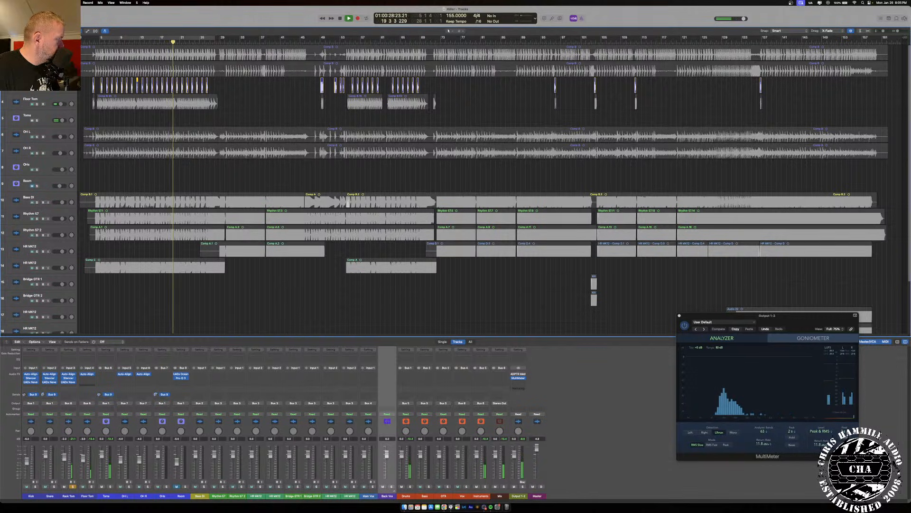
pyautogui.click(47, 85)
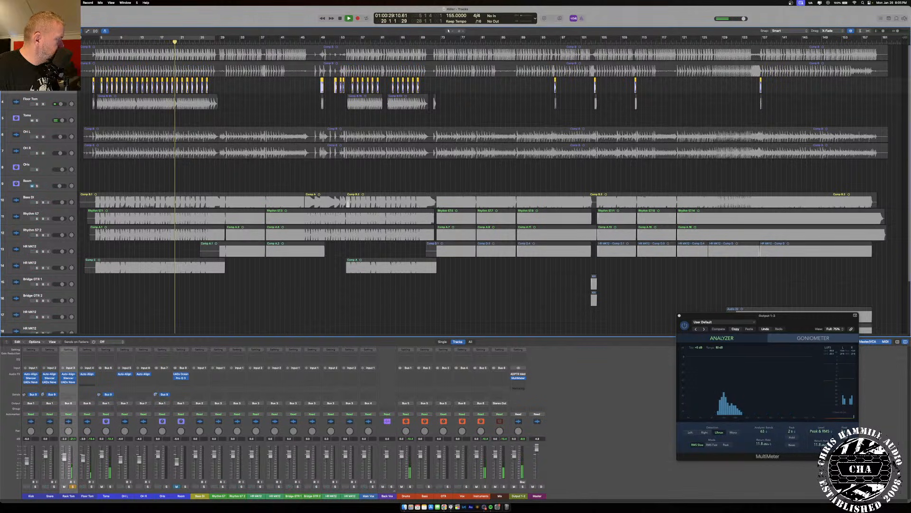
pyautogui.click(68, 381)
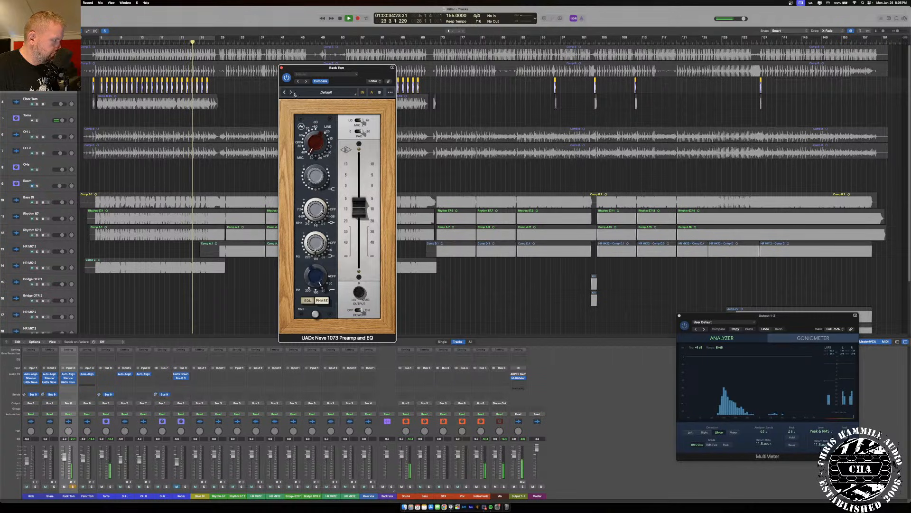
pyautogui.click(281, 68)
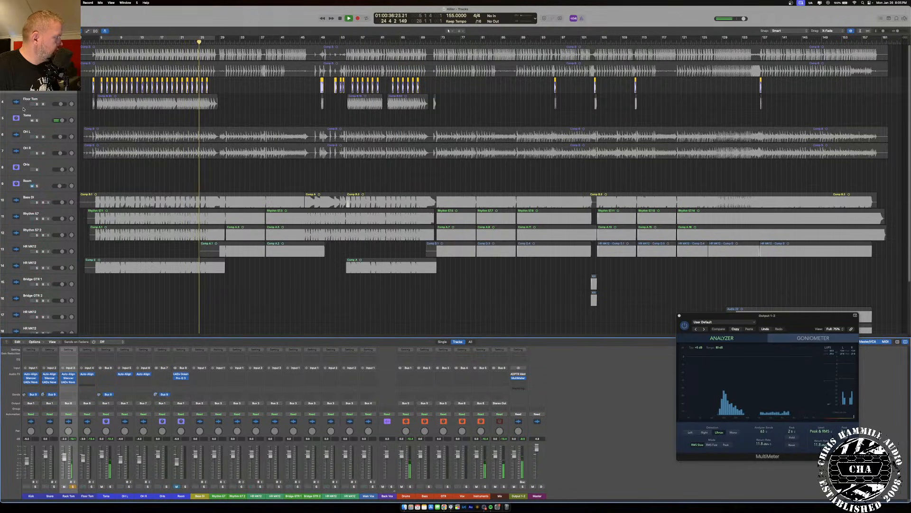
pyautogui.click(38, 104)
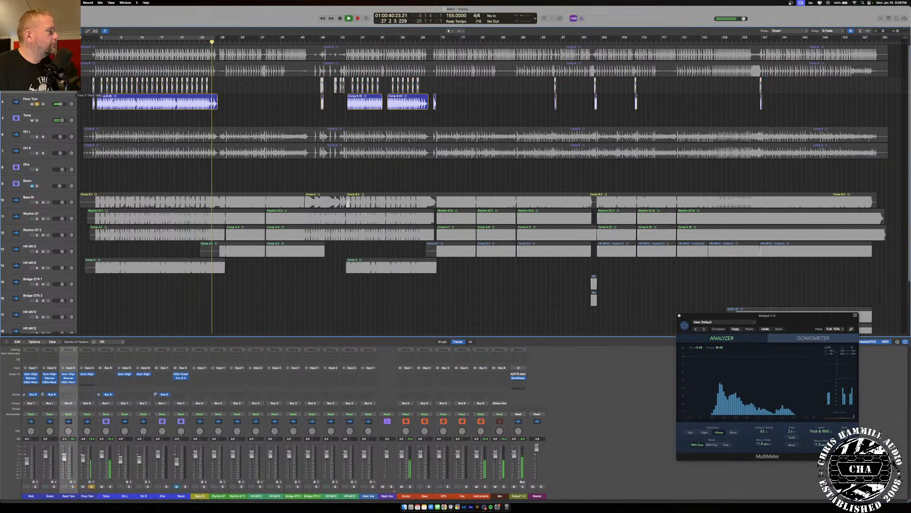
# - Loop playback over the opening section, add Silencer to the floor tom channel and select its last drum type
pyautogui.click(118, 35)
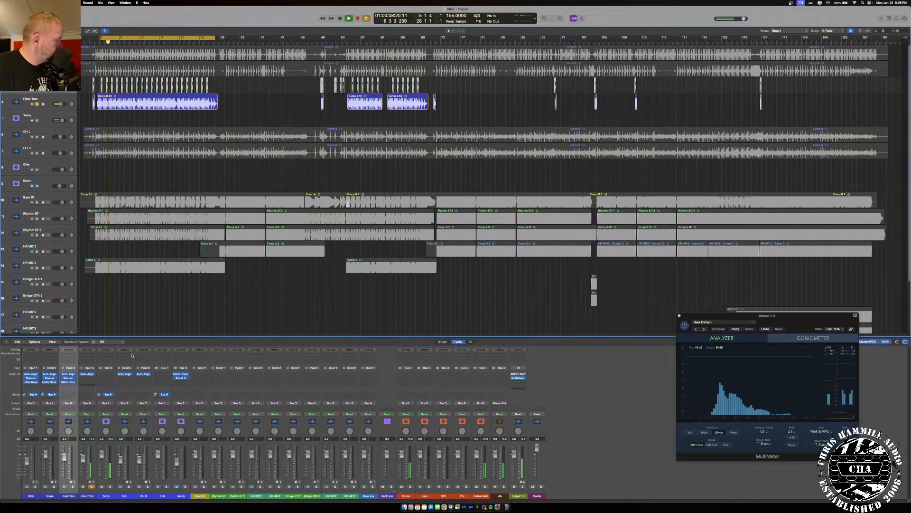
pyautogui.click(87, 379)
pyautogui.moveTo(120, 394)
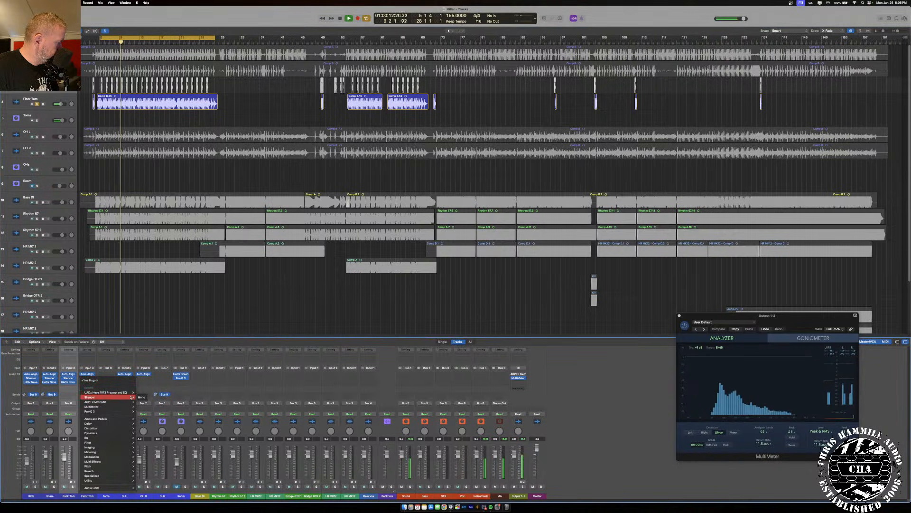
pyautogui.click(92, 380)
pyautogui.click(87, 378)
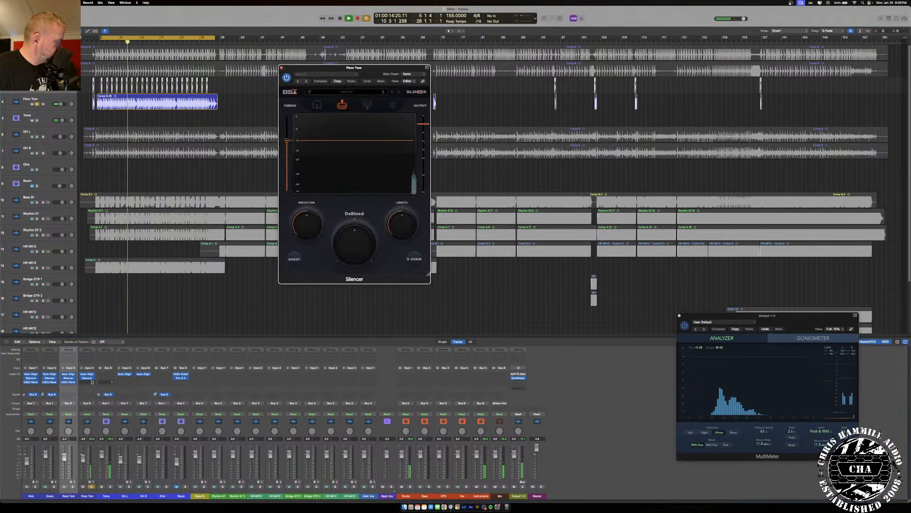
pyautogui.click(392, 105)
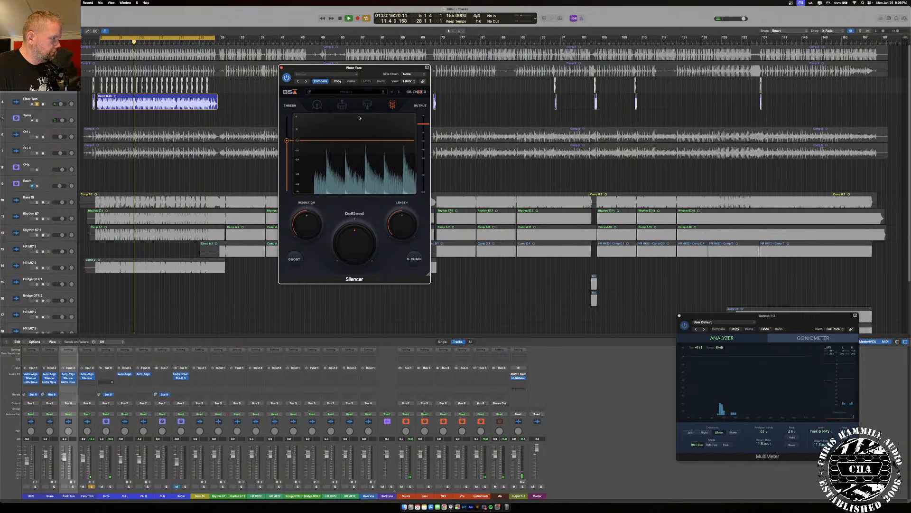
# - Lower the floor tom Silencer's threshold towards the bleed level, adjust its length and set DeBleed to about 24%
pyautogui.moveTo(287, 140); pyautogui.dragTo(283, 169)
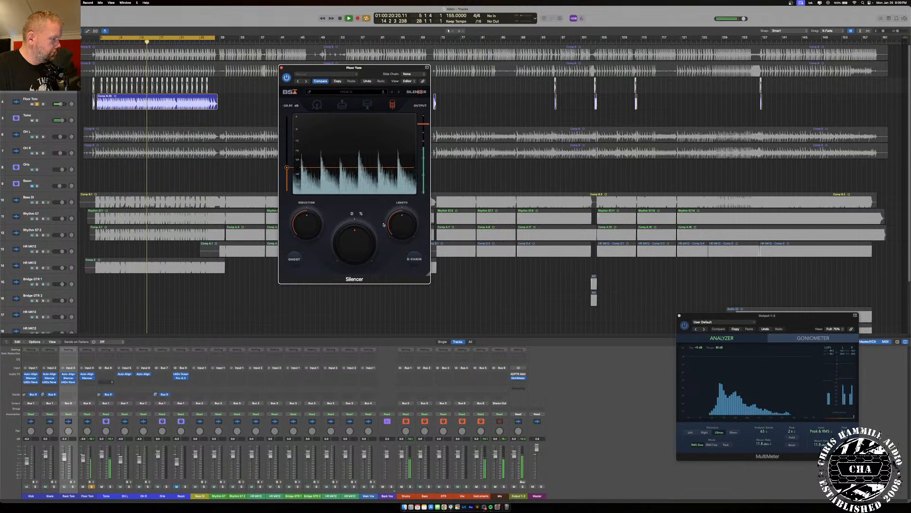
pyautogui.moveTo(398, 226)
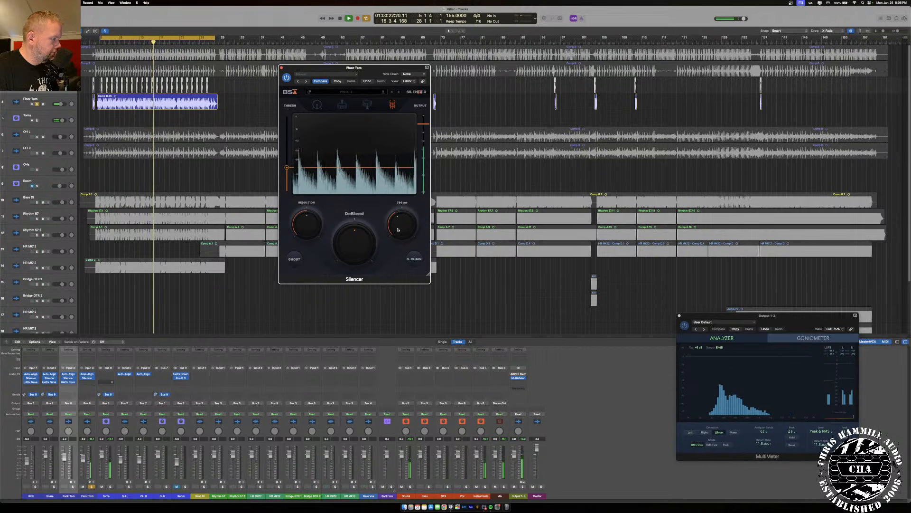
pyautogui.moveTo(359, 243); pyautogui.dragTo(359, 235)
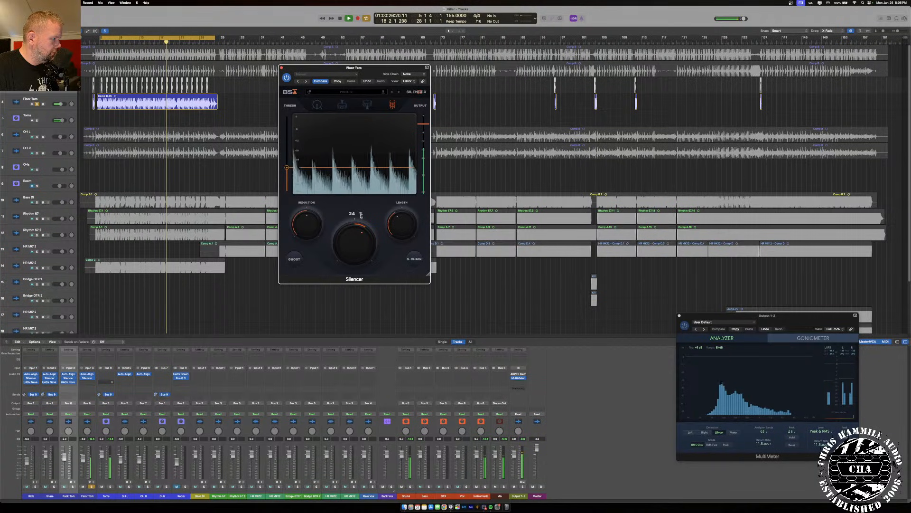
pyautogui.click(281, 68)
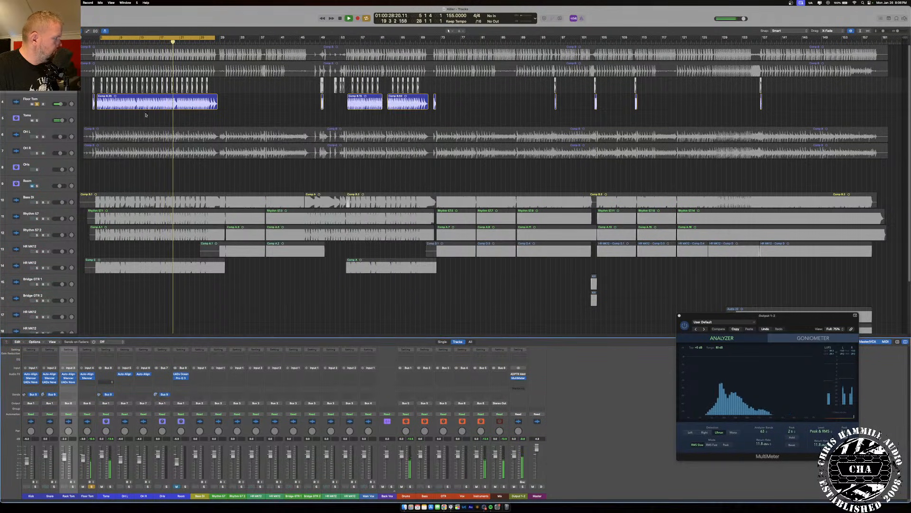
# - Insert the UADx Neve 1073 after Silencer on the floor tom, toggle its pad and lower its fader to about -10
pyautogui.click(81, 381)
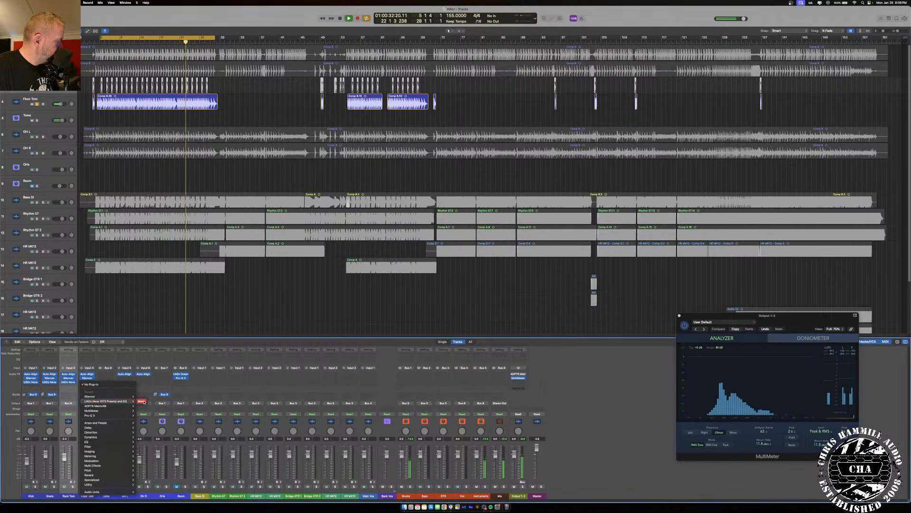
pyautogui.click(141, 401)
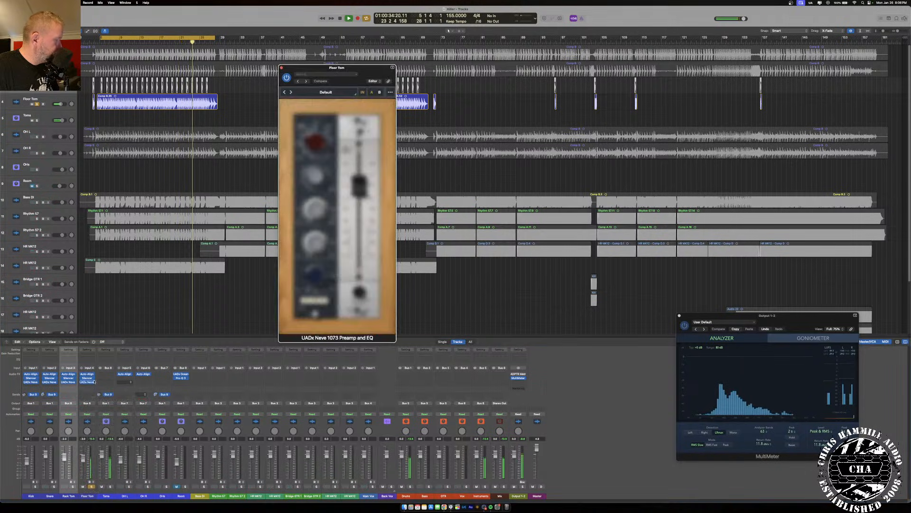
pyautogui.moveTo(359, 197); pyautogui.dragTo(359, 225)
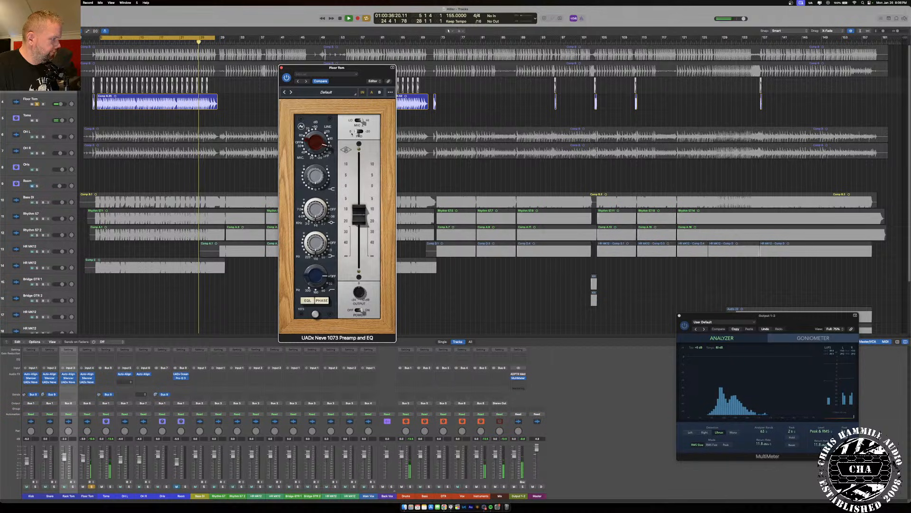
pyautogui.click(361, 132)
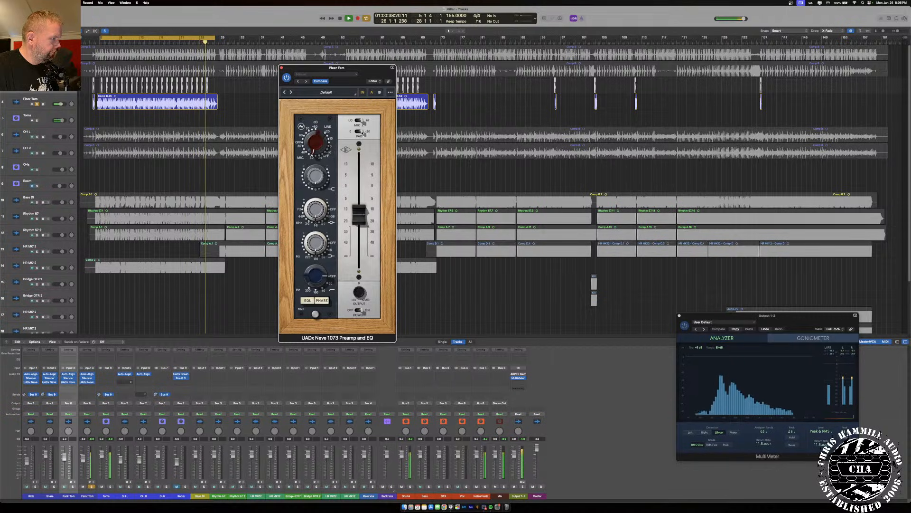
pyautogui.moveTo(357, 217); pyautogui.dragTo(354, 213)
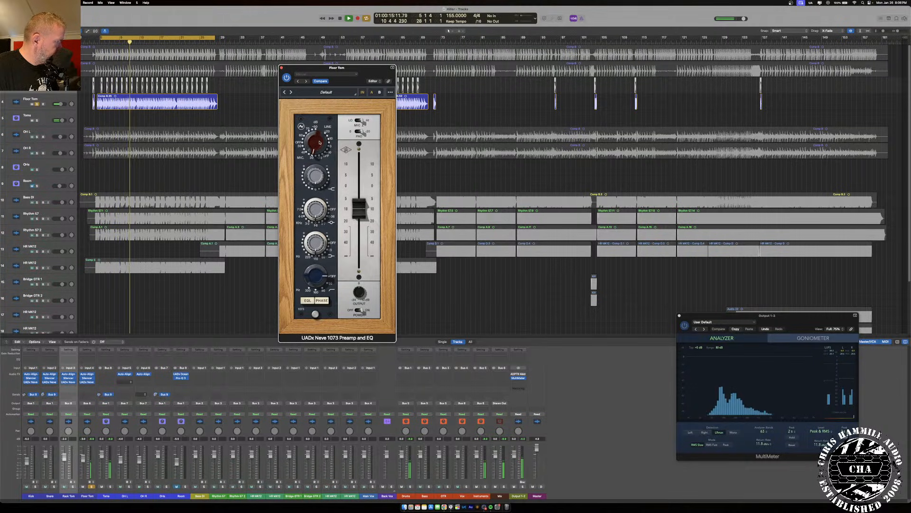
# - Adjust the floor tom 1073's gain, fader and high-pass filter, comparing the processed sound with the bypassed one
pyautogui.moveTo(320, 142); pyautogui.dragTo(321, 138)
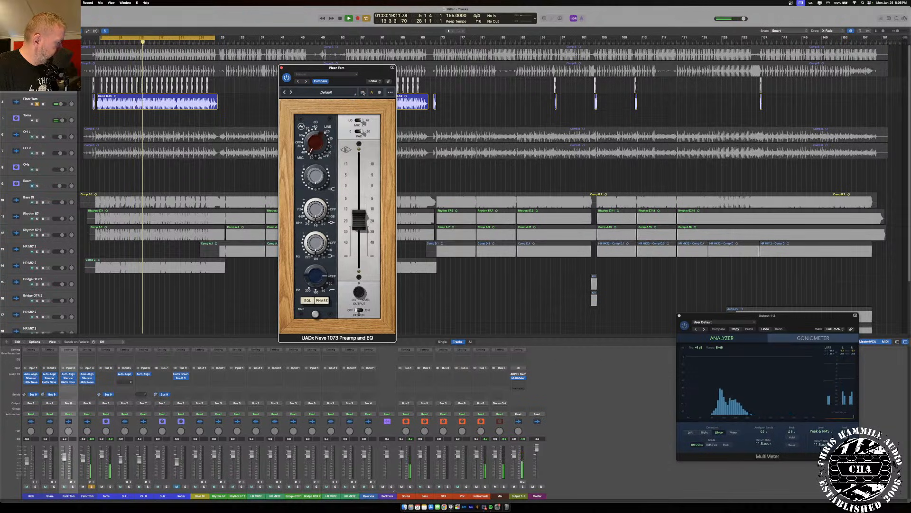
pyautogui.moveTo(361, 216); pyautogui.dragTo(361, 210)
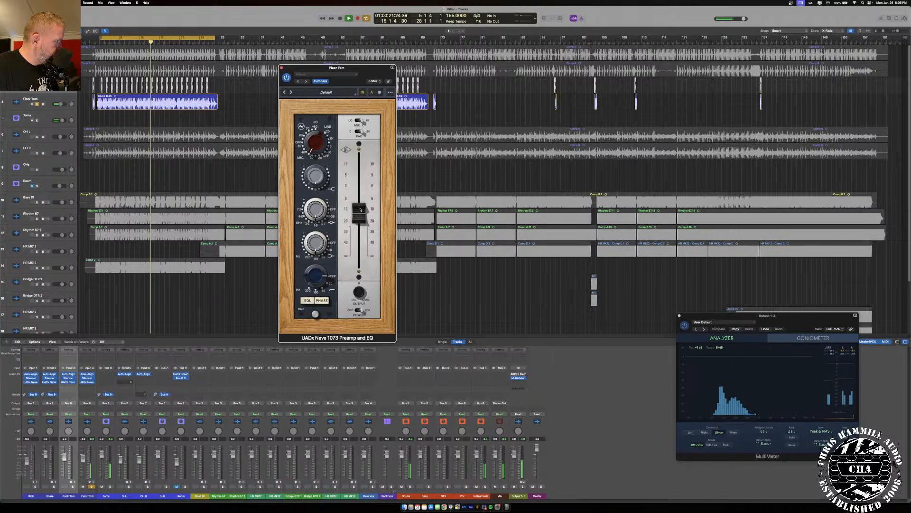
pyautogui.click(363, 92)
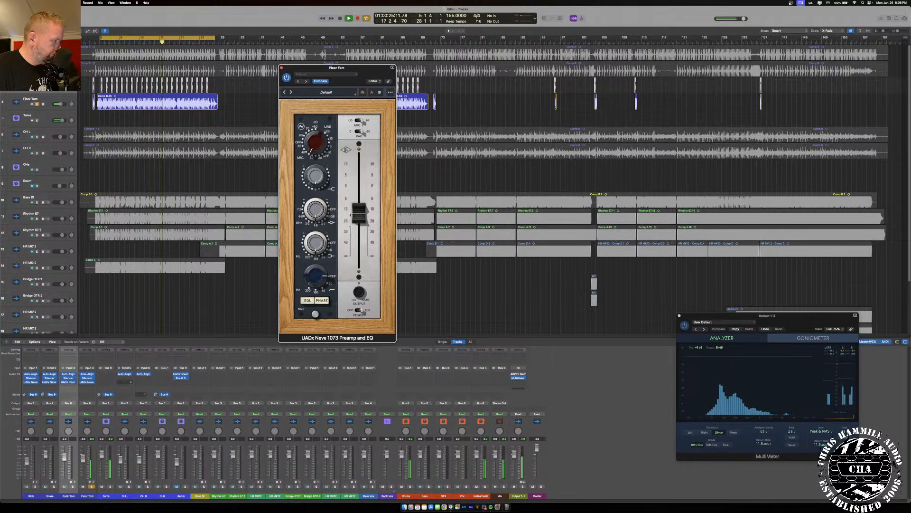
pyautogui.moveTo(315, 275); pyautogui.dragTo(319, 254)
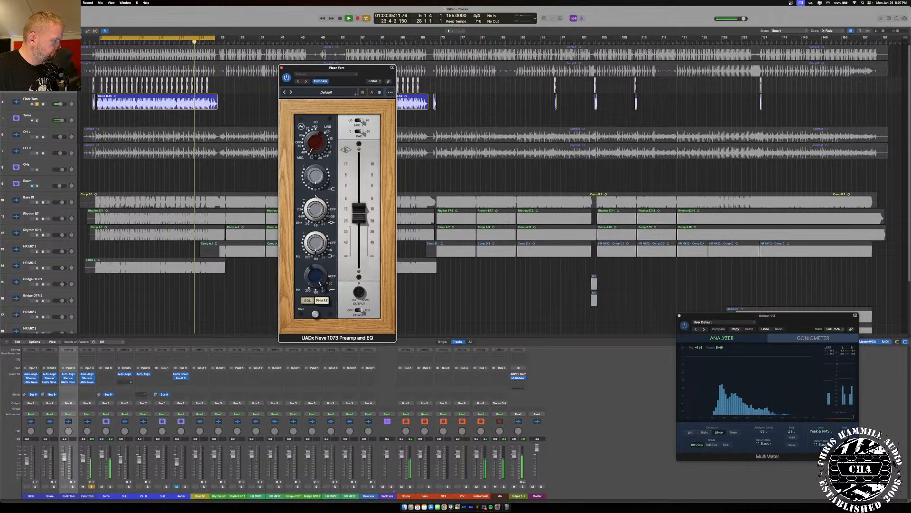
# - Release the floor tom's solo, solo the drum bus and OHs bus, and compare the overheads alone with the full kit
pyautogui.click(410, 486)
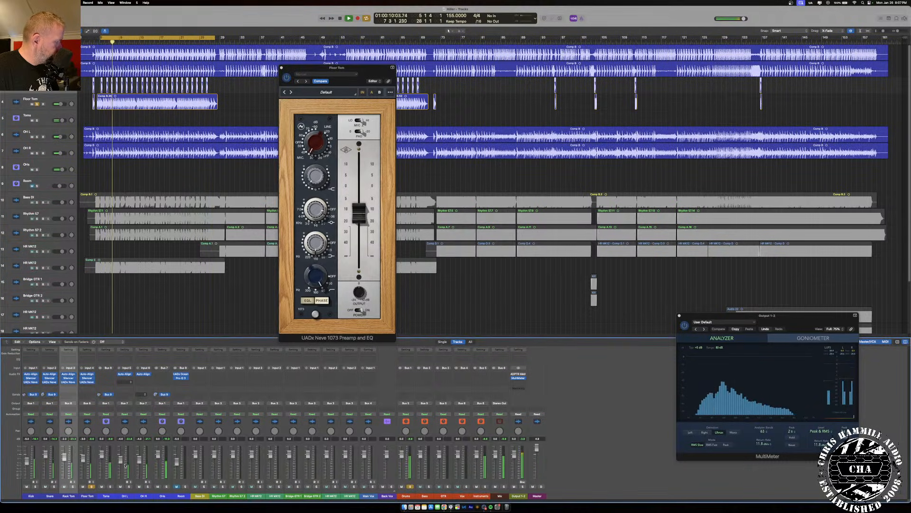
pyautogui.click(158, 486)
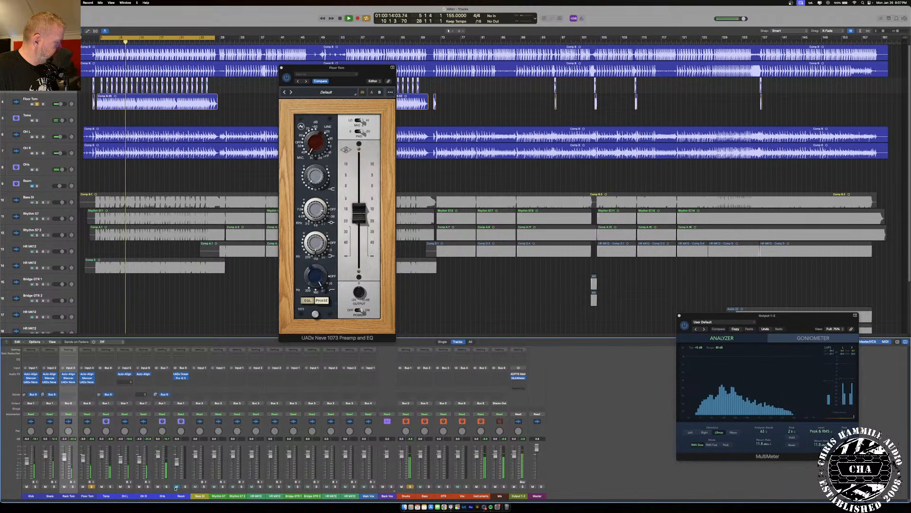
pyautogui.click(92, 486)
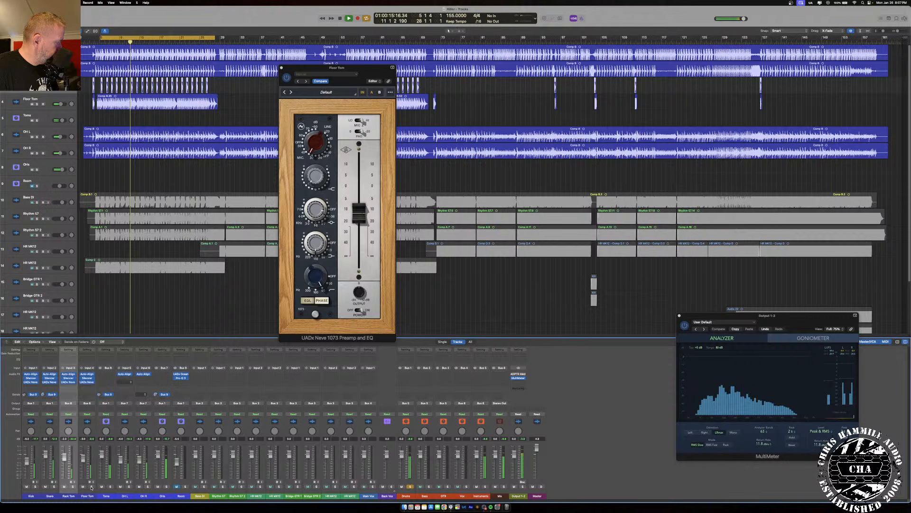
pyautogui.click(167, 486)
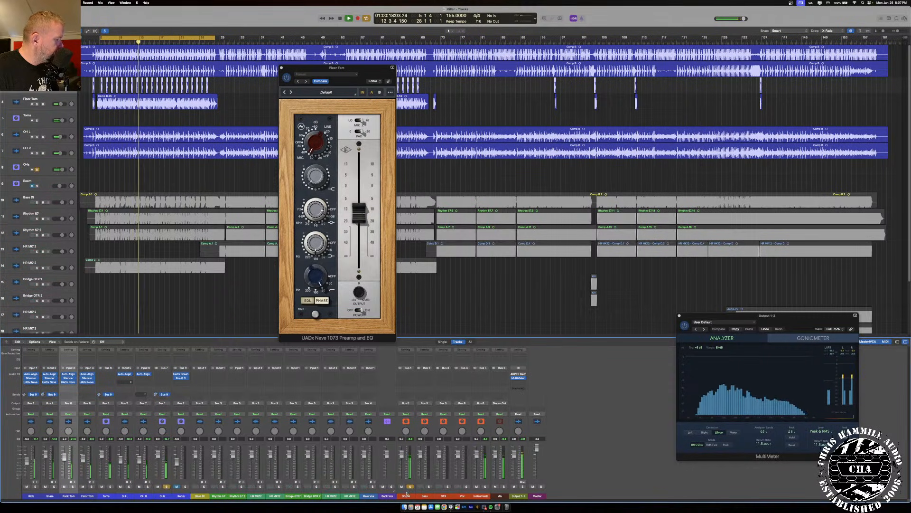
pyautogui.click(410, 486)
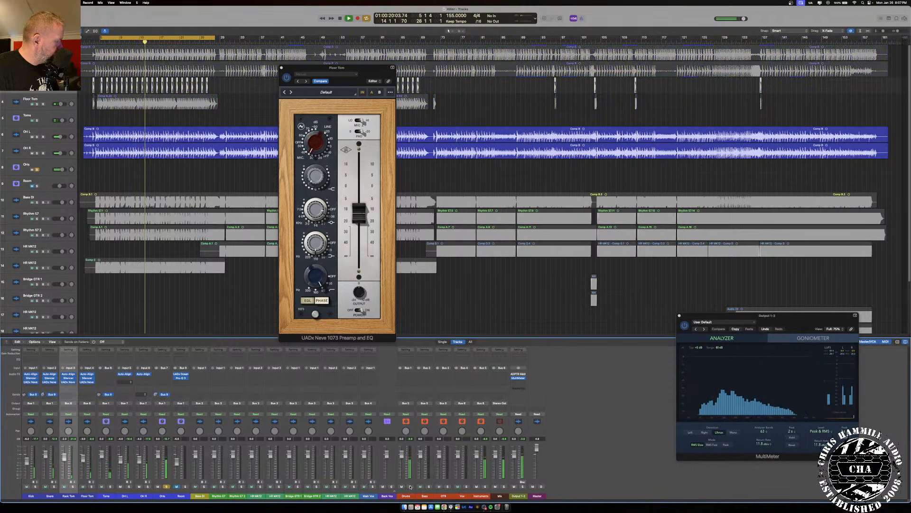
pyautogui.click(410, 486)
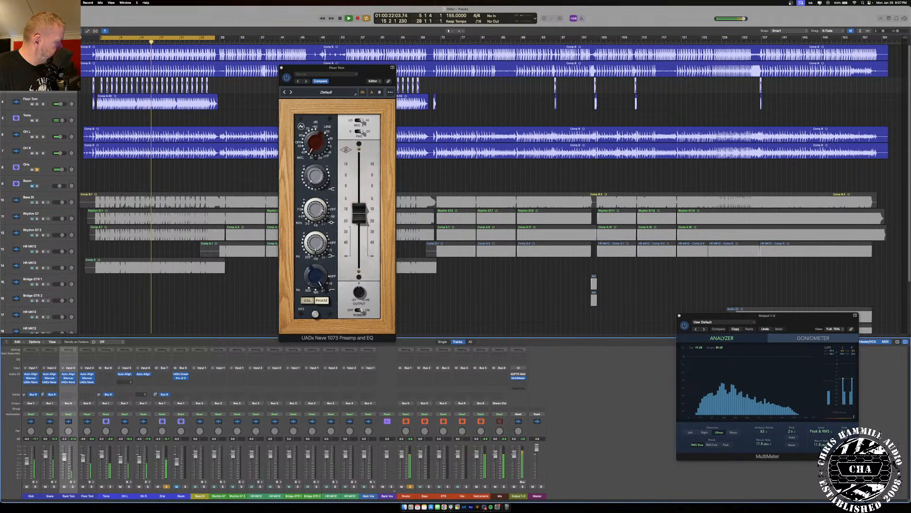
# - Lower the OHs bus fader, audition the full drums past the loop with looping off, and stop playback
pyautogui.moveTo(158, 454); pyautogui.dragTo(158, 467)
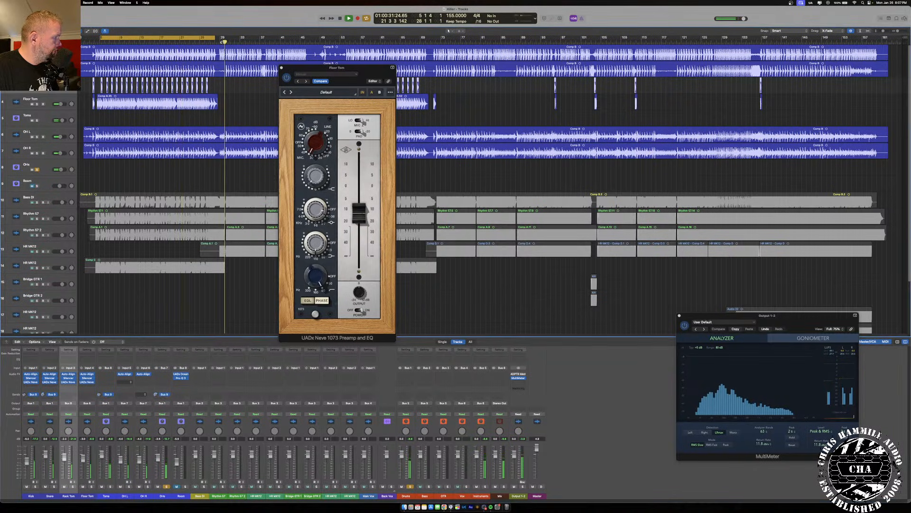
pyautogui.press('c')
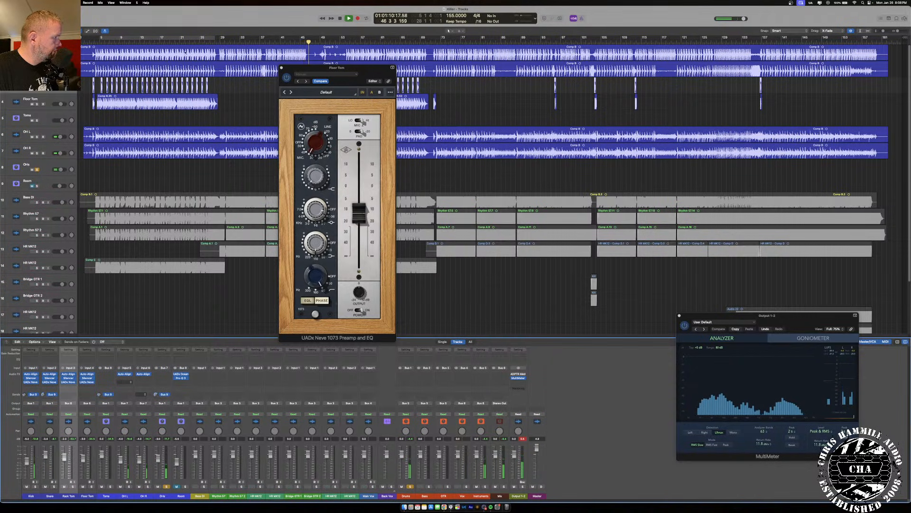
pyautogui.click(281, 68)
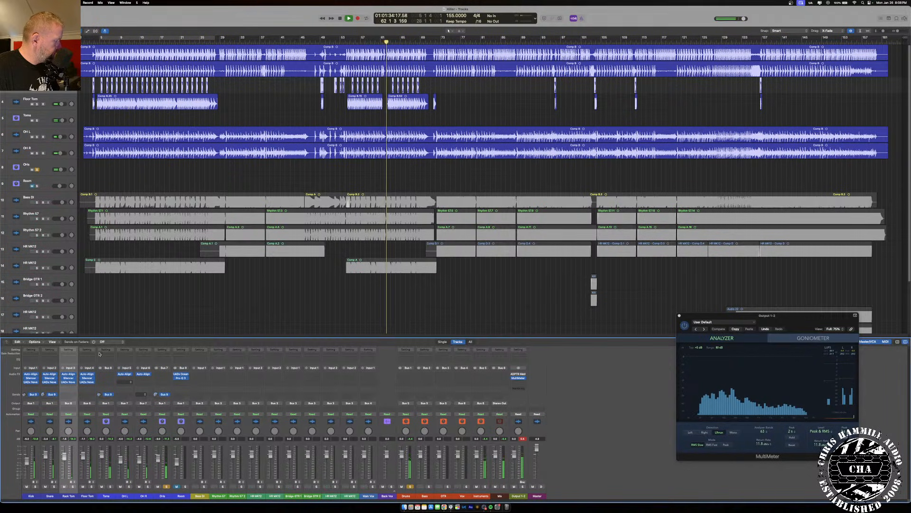
pyautogui.press('space')
# - Insert the UADx Neve 1073 on the OHs bus and restart playback with only the overheads soloed and looping on
pyautogui.click(159, 377)
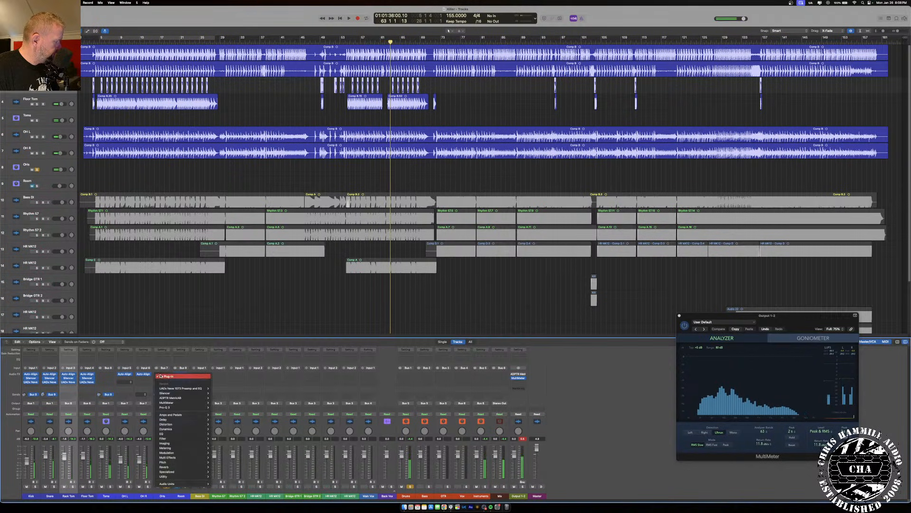
pyautogui.moveTo(190, 388)
pyautogui.click(161, 373)
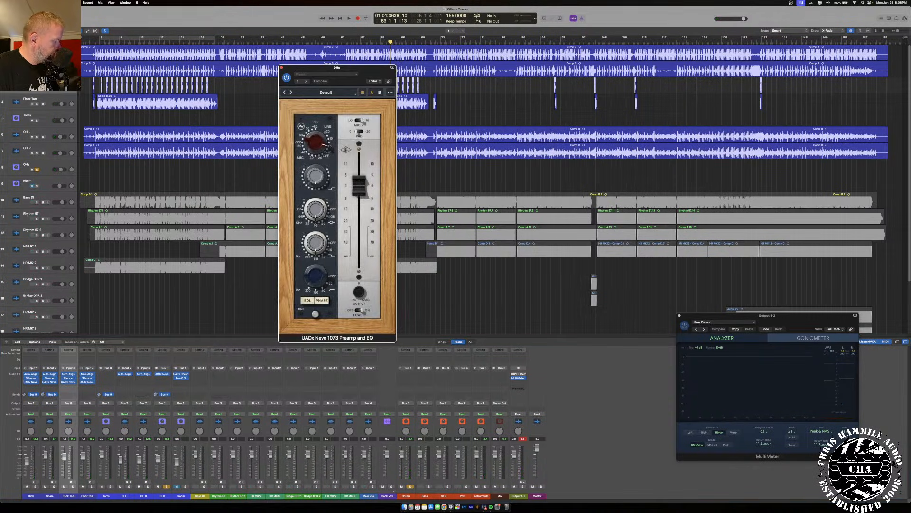
pyautogui.press('space')
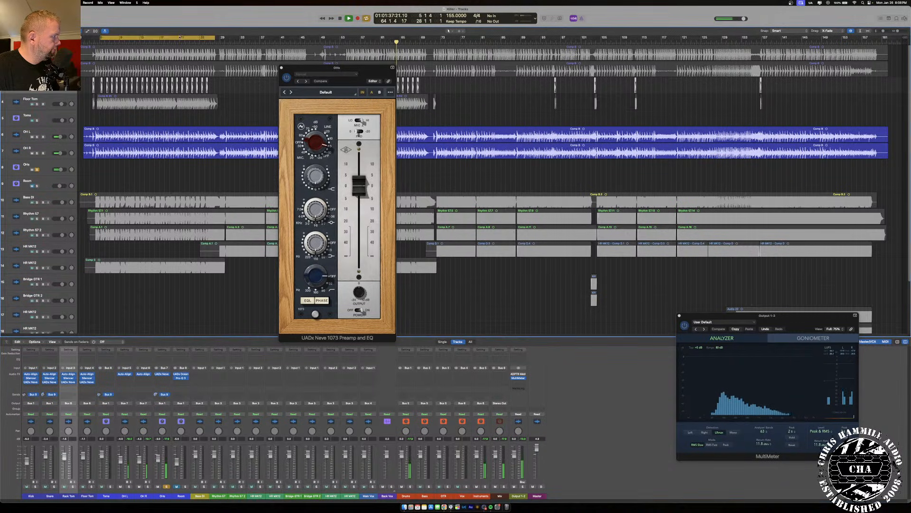
pyautogui.press('c')
pyautogui.moveTo(326, 74); pyautogui.dragTo(313, 60)
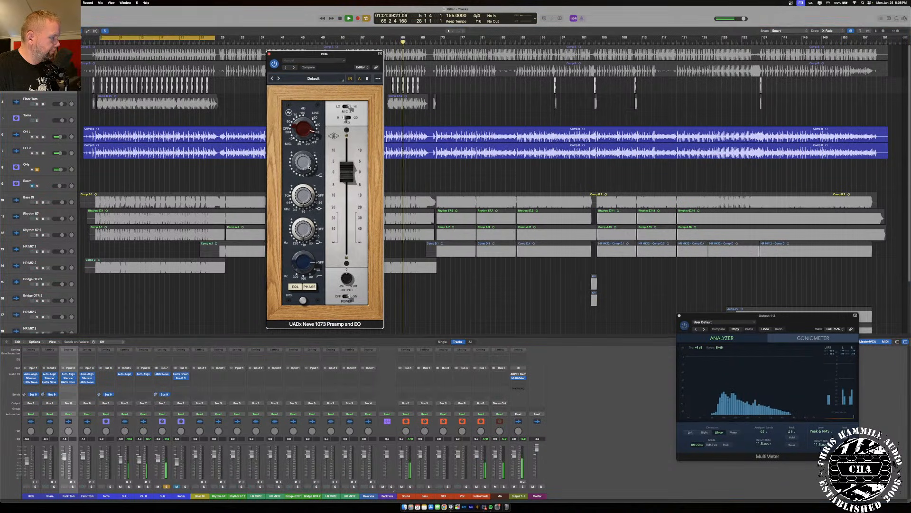
# - Play the overheads from about bar 33 while balancing their 1073's gain and pulling its fader down to slightly below -10
pyautogui.click(244, 39)
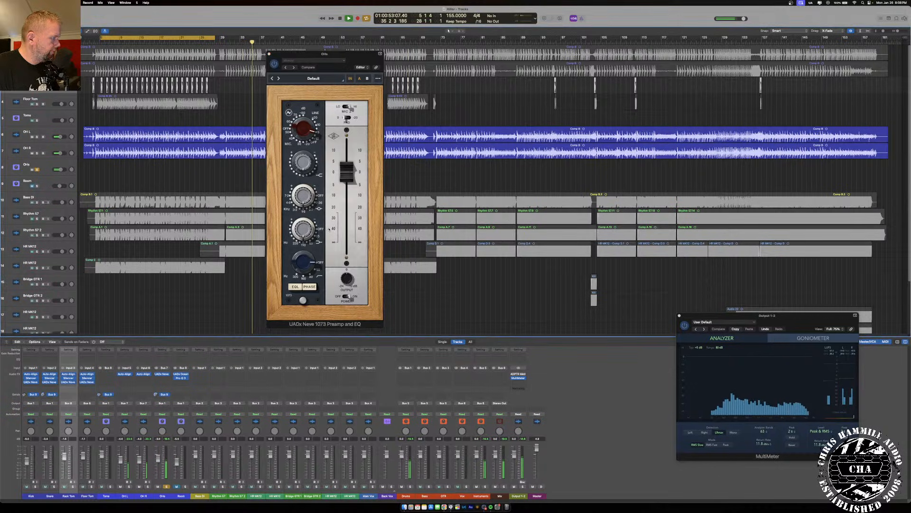
pyautogui.moveTo(346, 172); pyautogui.dragTo(346, 212)
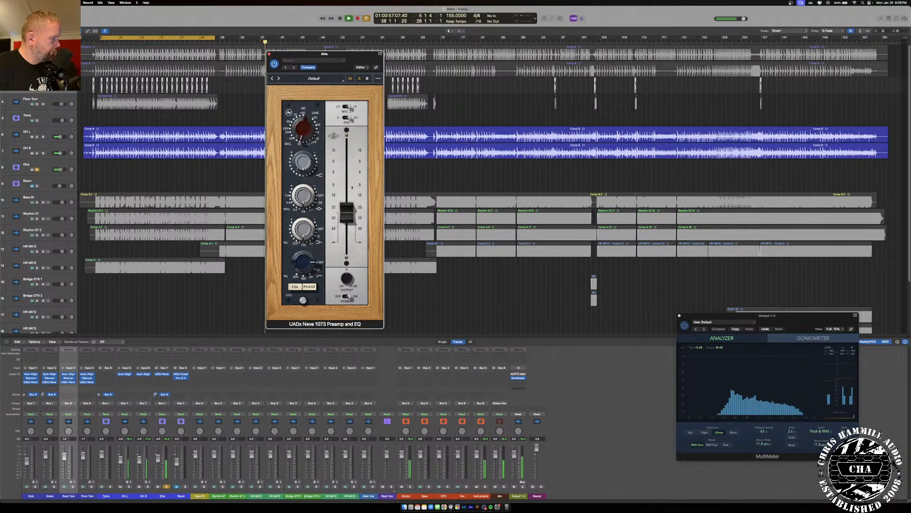
pyautogui.moveTo(350, 210); pyautogui.dragTo(348, 193)
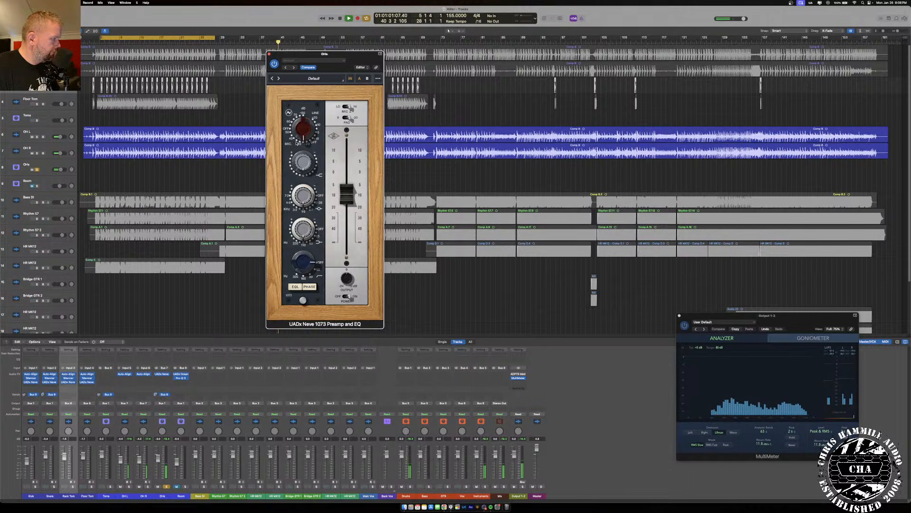
pyautogui.moveTo(346, 191); pyautogui.dragTo(347, 200)
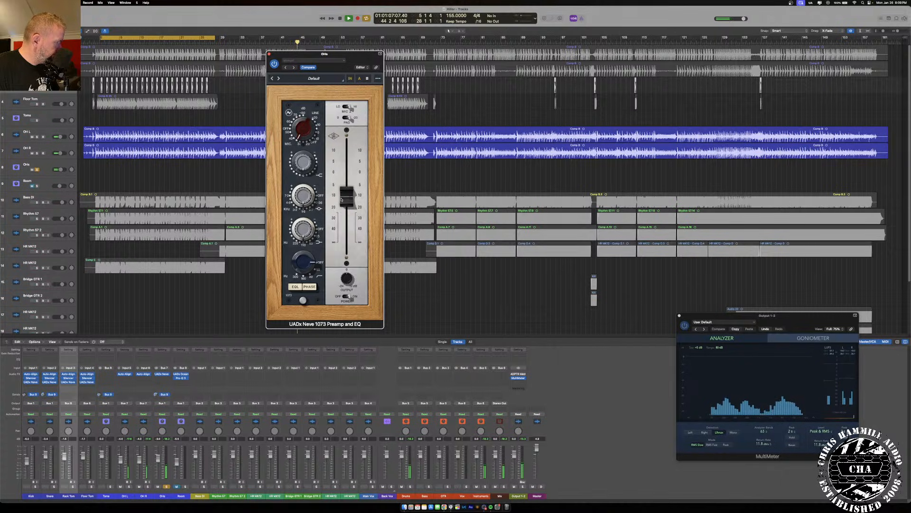
pyautogui.press('space')
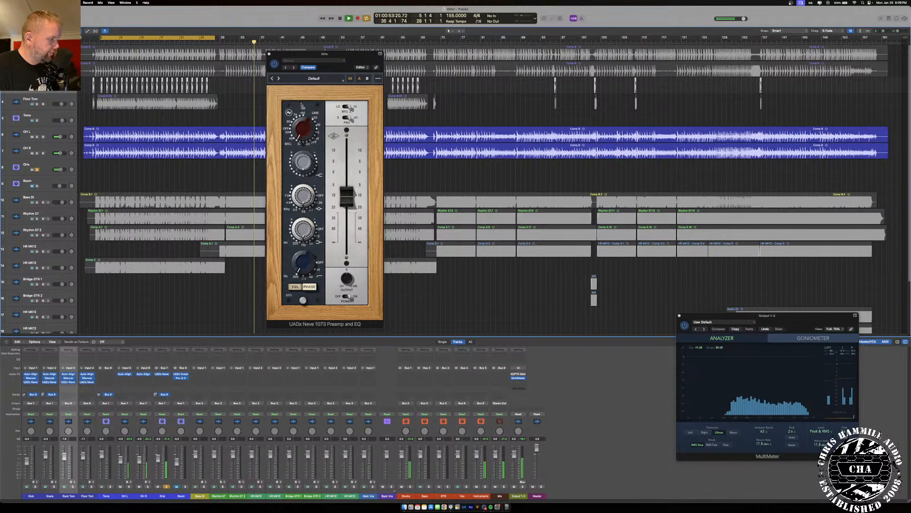
# - Review the Neve 1073 settings on the OHs bus, floor tom and rack tom, and close the plug-in windows
pyautogui.click(269, 56)
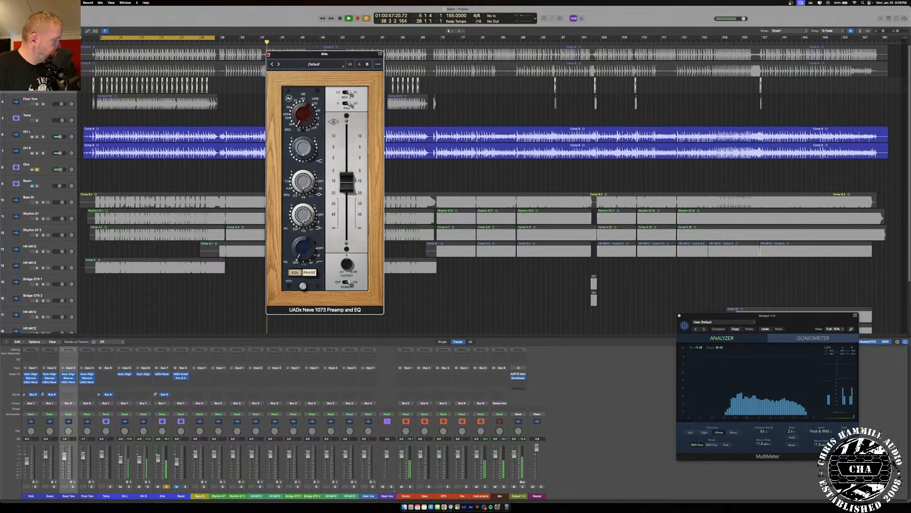
pyautogui.click(268, 54)
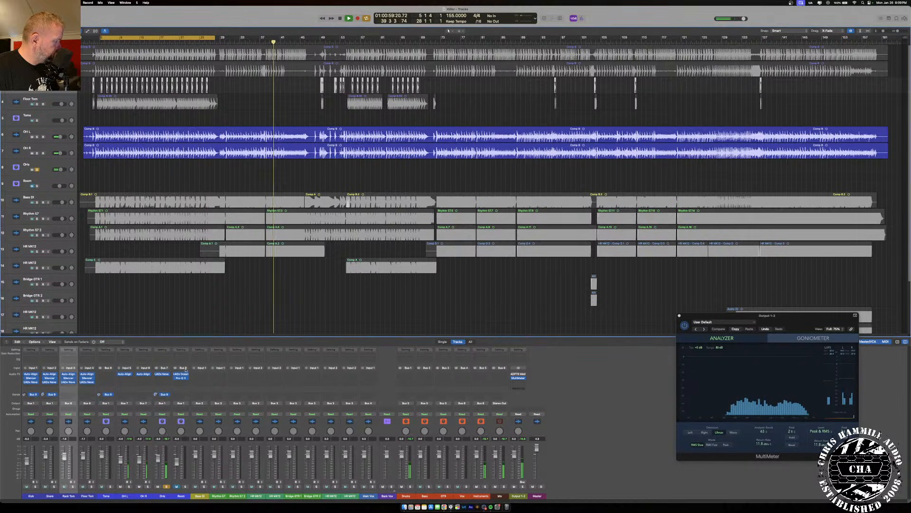
pyautogui.click(163, 374)
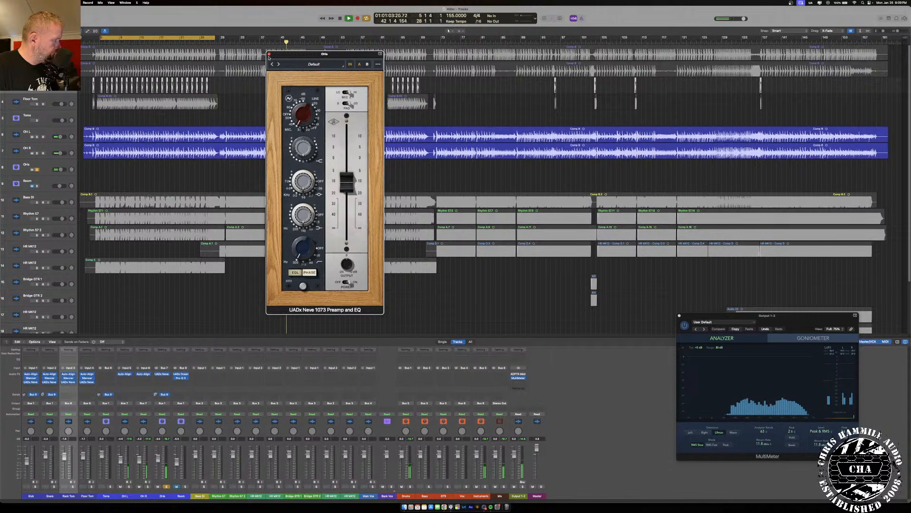
pyautogui.click(269, 54)
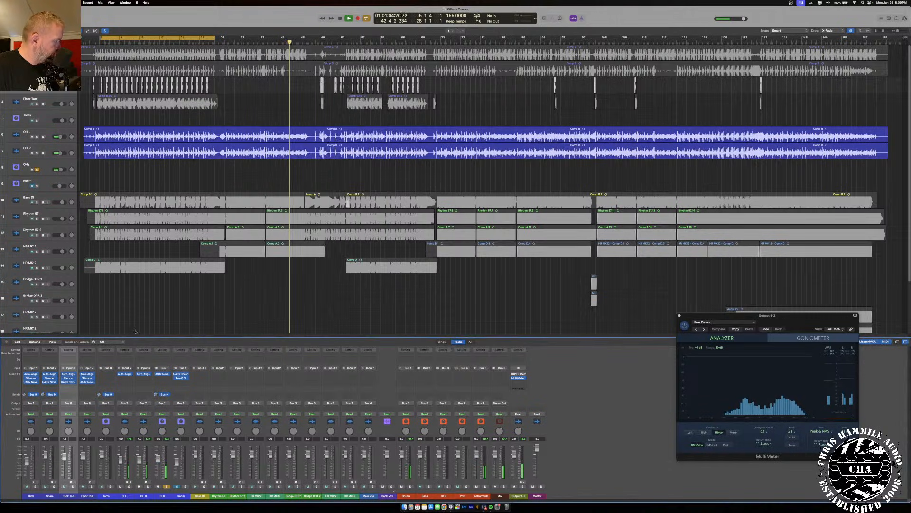
pyautogui.click(87, 381)
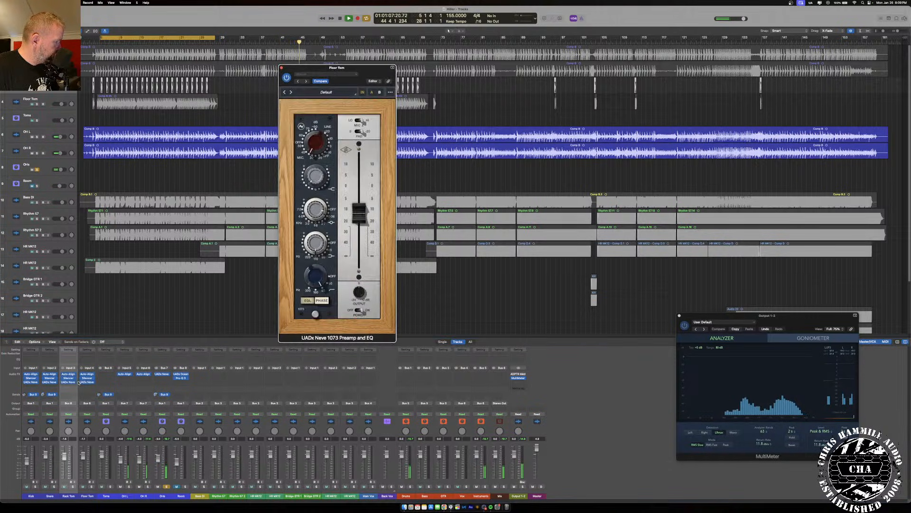
pyautogui.click(70, 382)
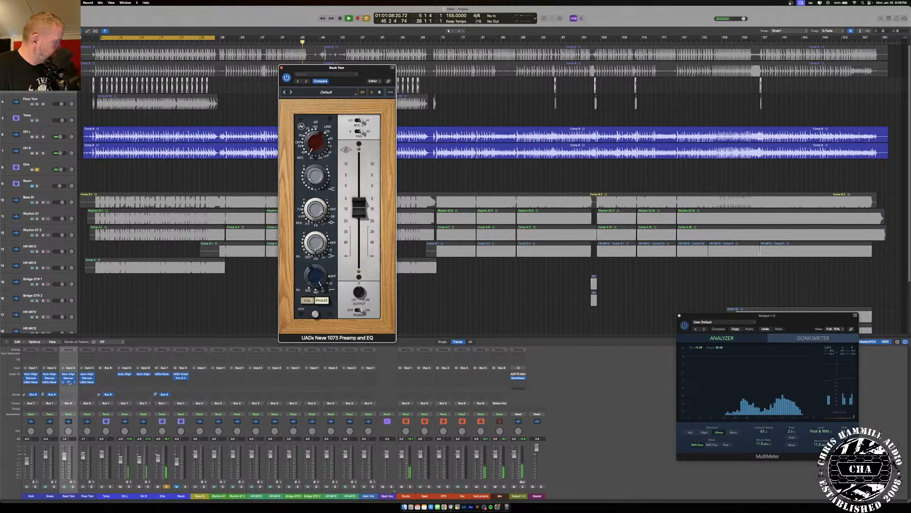
pyautogui.click(281, 67)
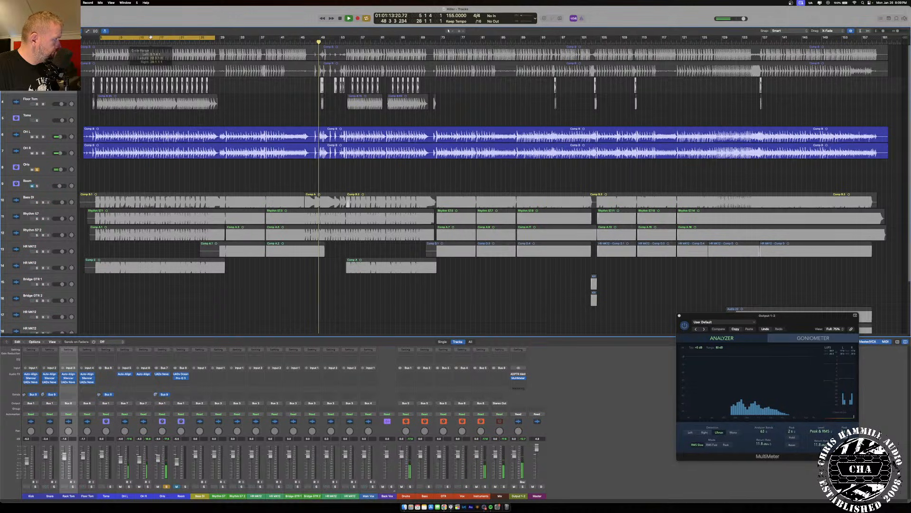
# - Set the playback loop to about bars 30 to 47 and insert a stereo Pro-Q 3 after the 1073 on the OHs bus
pyautogui.click(204, 38)
pyautogui.moveTo(225, 37); pyautogui.dragTo(309, 43)
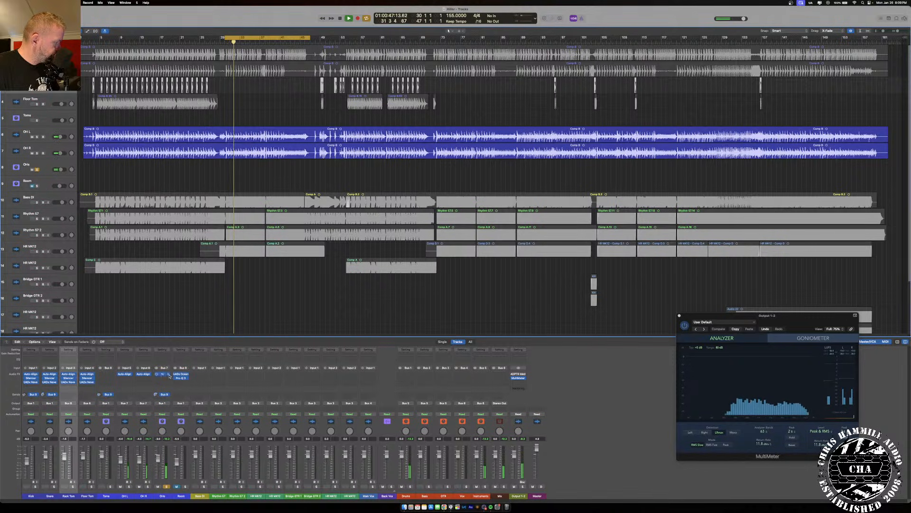
pyautogui.click(162, 379)
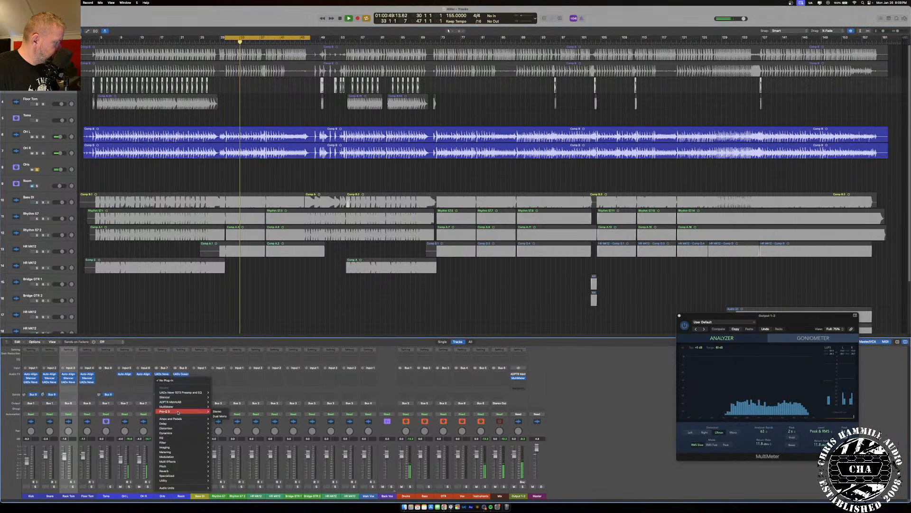
pyautogui.click(215, 411)
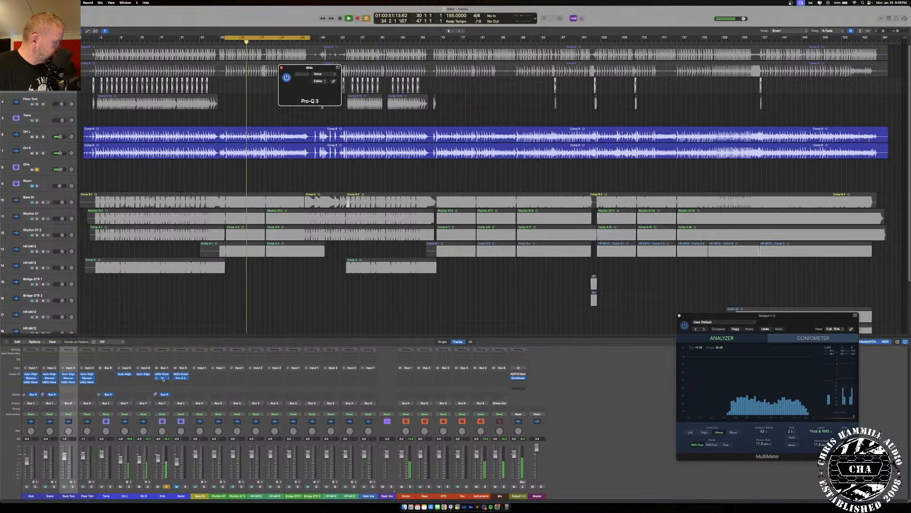
pyautogui.click(516, 453)
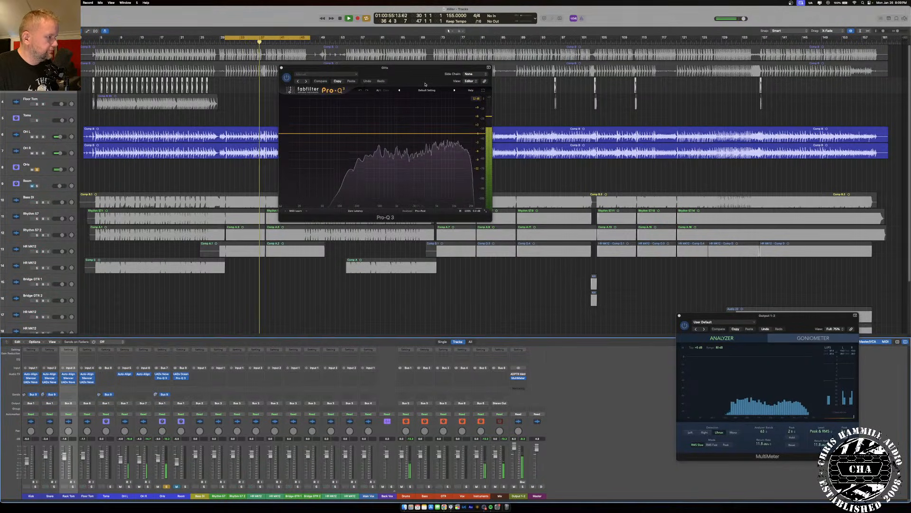
pyautogui.click(456, 114)
pyautogui.doubleClick(456, 113)
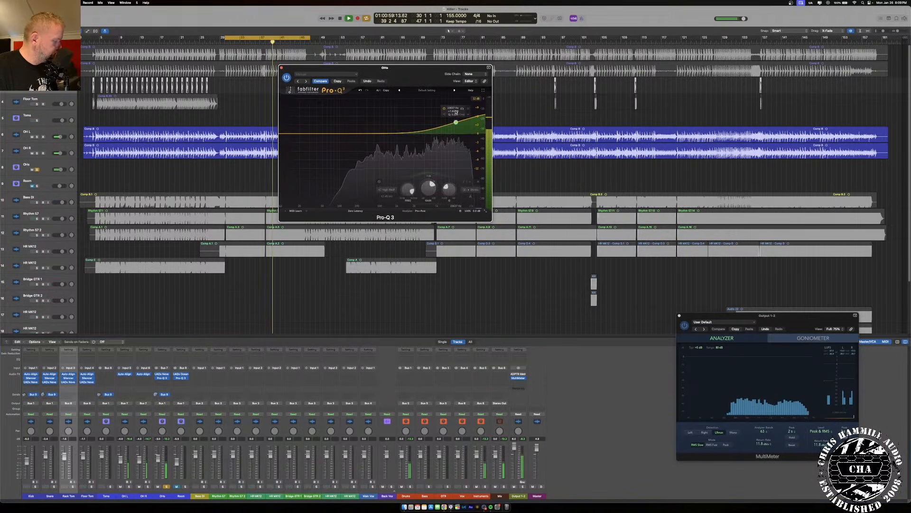
pyautogui.moveTo(457, 112); pyautogui.dragTo(467, 109)
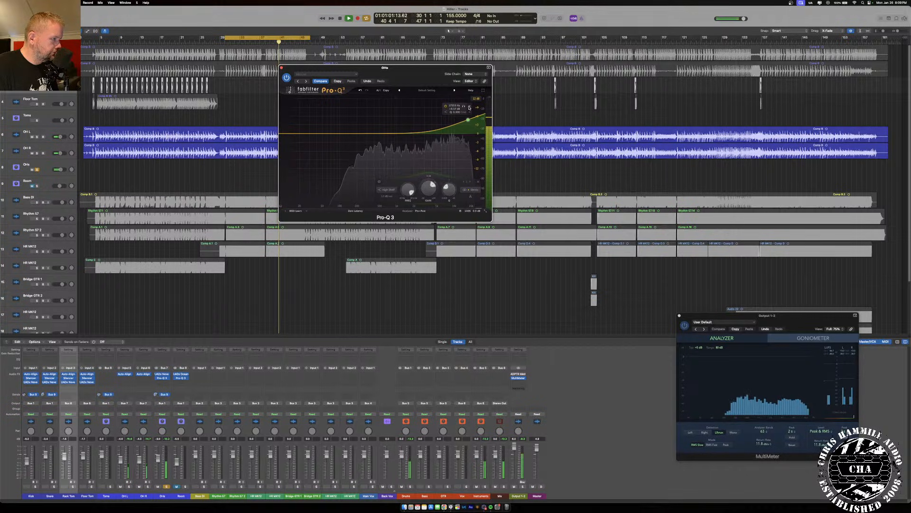
pyautogui.click(469, 107)
# - Add a narrow upper-midrange bell to the overheads' Pro-Q 3, sweep it boosted to locate a harsh resonance, and turn it into a small cut
pyautogui.click(444, 116)
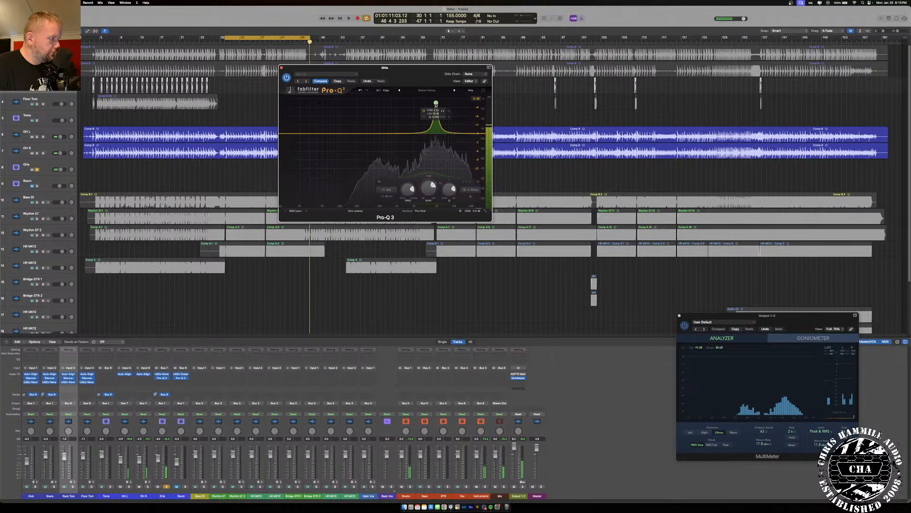
pyautogui.moveTo(436, 104); pyautogui.dragTo(436, 99)
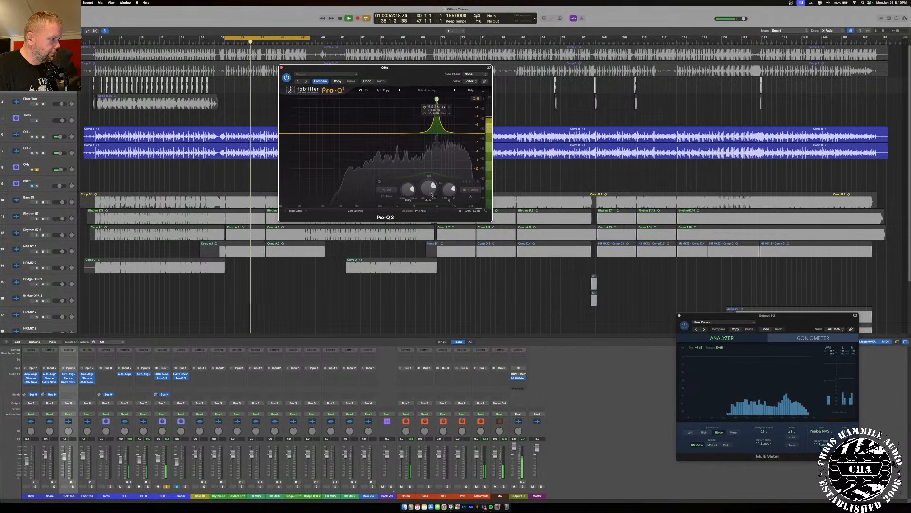
pyautogui.moveTo(432, 194); pyautogui.dragTo(431, 191)
pyautogui.moveTo(431, 215); pyautogui.dragTo(430, 223)
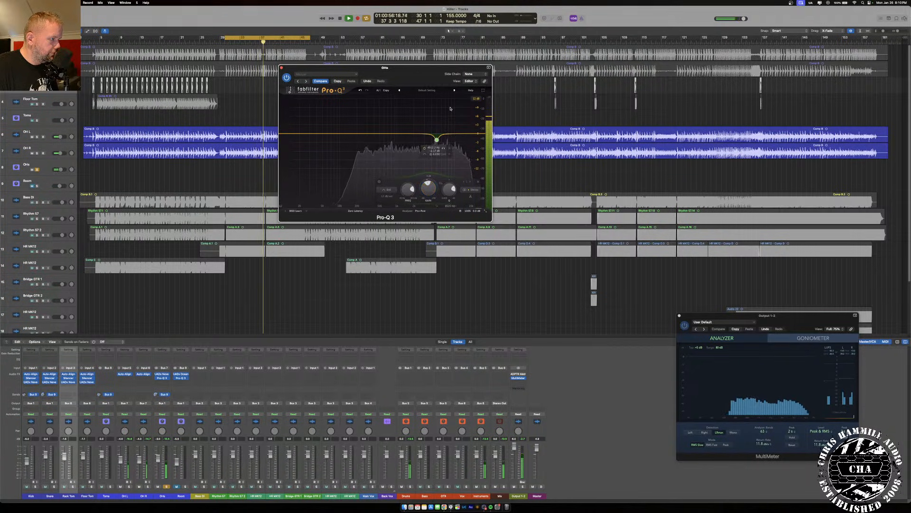
# - Locate two more resonances slightly higher in frequency with narrow boosted bells, and turn each bell into a small cut
pyautogui.moveTo(446, 117); pyautogui.dragTo(441, 87)
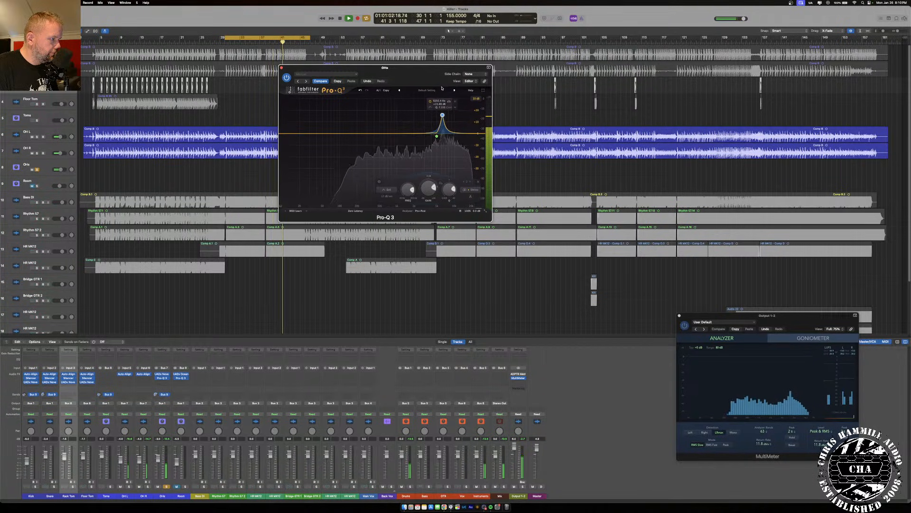
pyautogui.moveTo(428, 188); pyautogui.dragTo(431, 216)
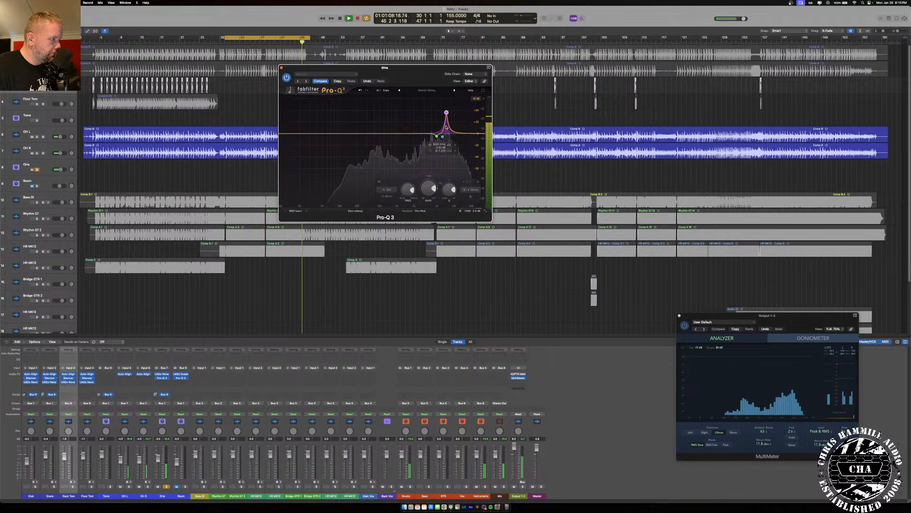
pyautogui.moveTo(446, 114); pyautogui.dragTo(448, 109)
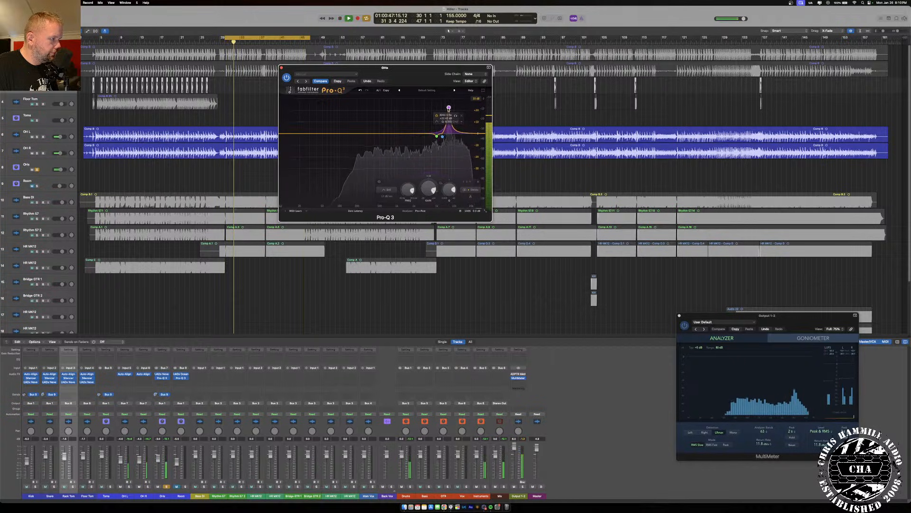
pyautogui.moveTo(431, 188); pyautogui.dragTo(432, 218)
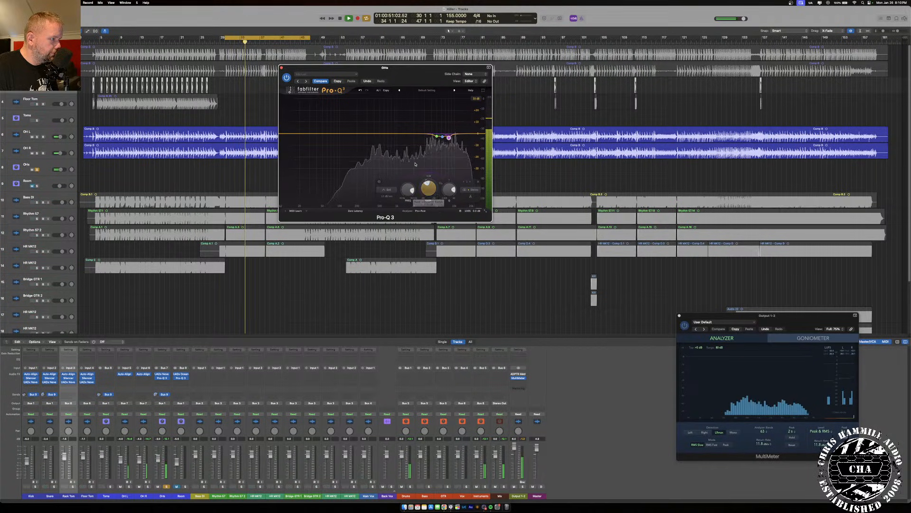
# - Show the EQ curve on a finer gain scale and compare the looped overheads with Pro-Q 3 bypassed and active
pyautogui.click(476, 99)
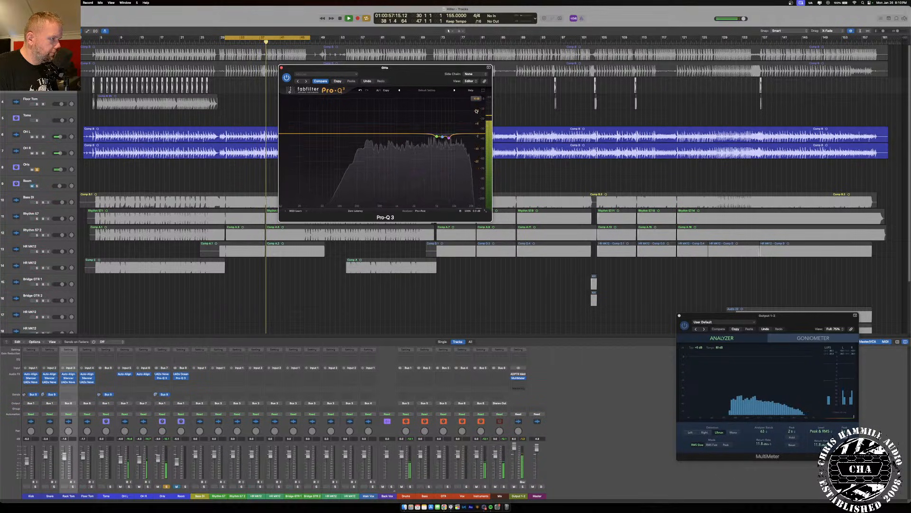
pyautogui.click(477, 110)
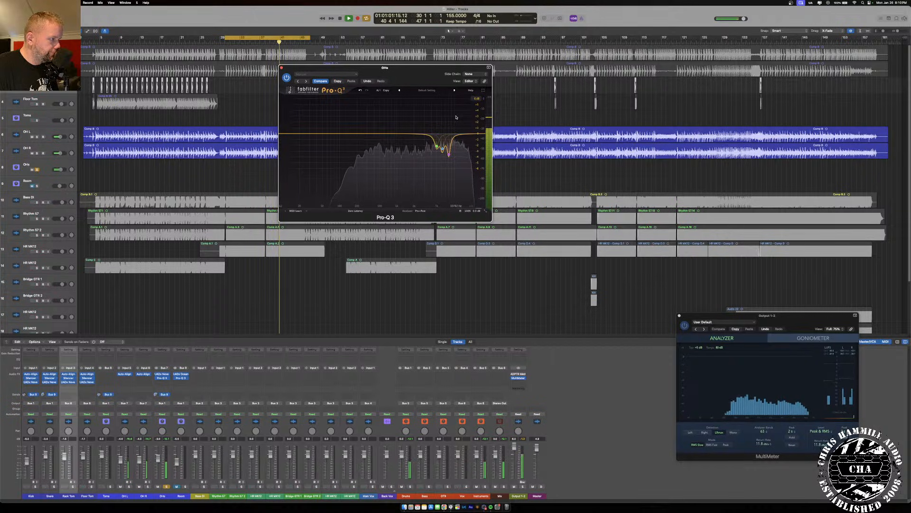
pyautogui.click(286, 78)
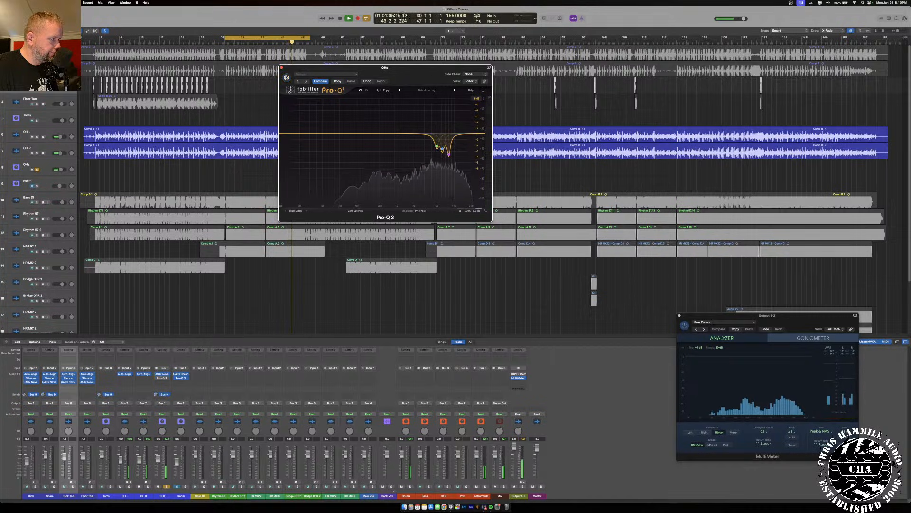
pyautogui.press('Return')
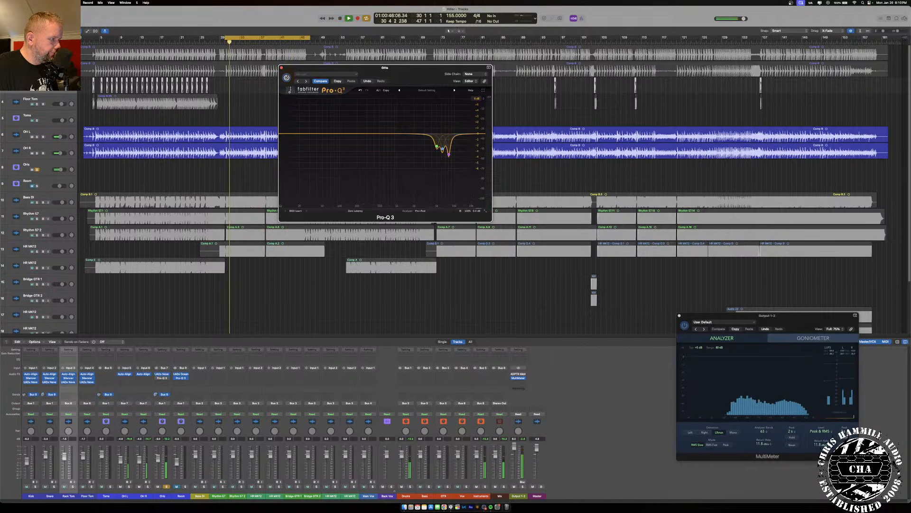
pyautogui.click(286, 77)
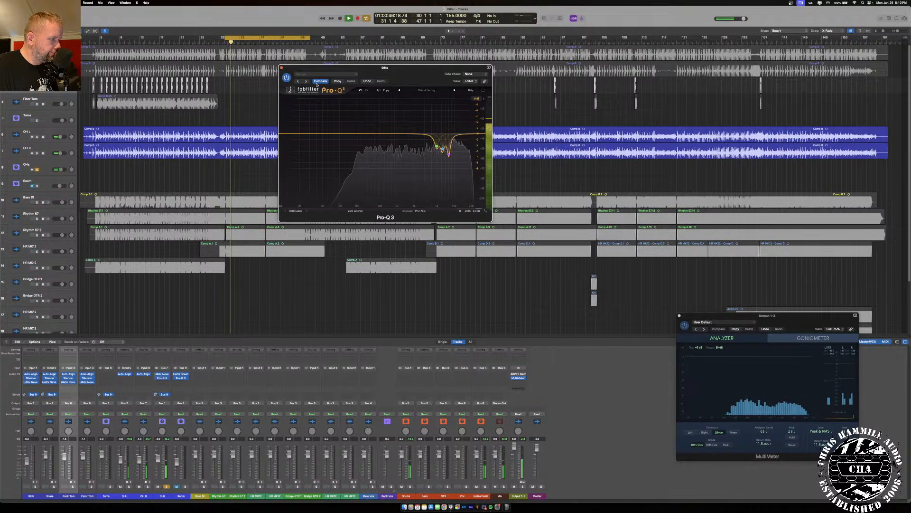
# - Add a fourth band above the three cuts, narrow and sweep it as a boost, and lower its gain to a slight cut
pyautogui.doubleClick(459, 123)
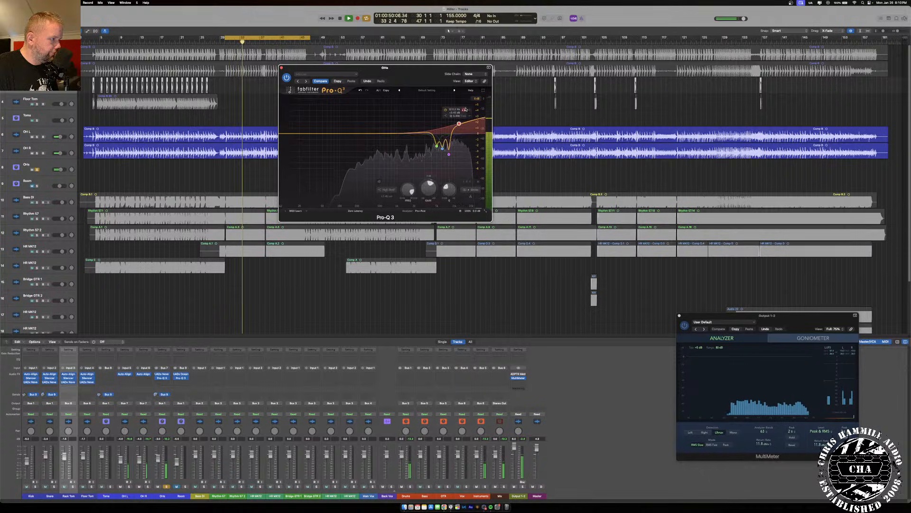
pyautogui.moveTo(459, 123); pyautogui.dragTo(455, 102)
pyautogui.scroll(3, 449, 118)
pyautogui.moveTo(436, 184); pyautogui.dragTo(433, 215)
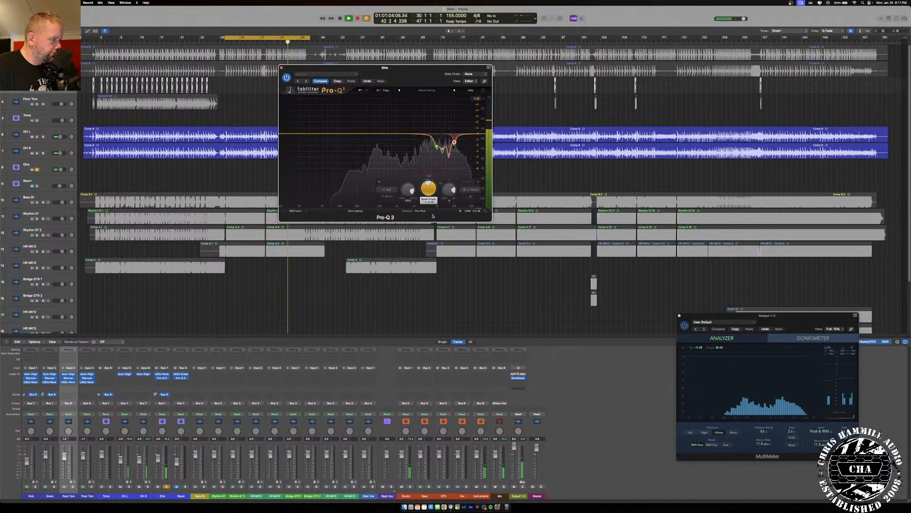
# - Add a high-cut filter to the overheads' EQ, lower its cutoff frequency, compare the EQ bypassed and active, stop playback, and close Pro-Q 3
pyautogui.click(475, 134)
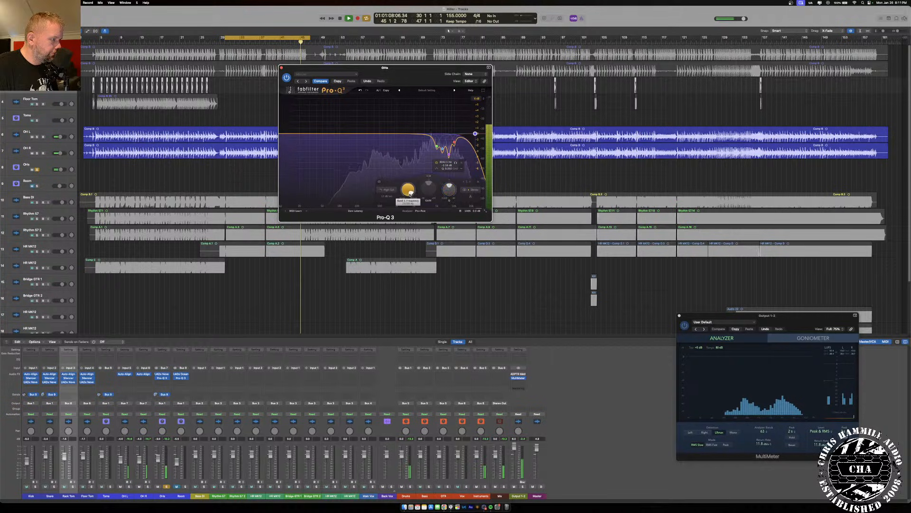
pyautogui.moveTo(410, 191)
pyautogui.mouseDown()
pyautogui.moveTo(410, 201)
pyautogui.moveTo(411, 177)
pyautogui.mouseUp()
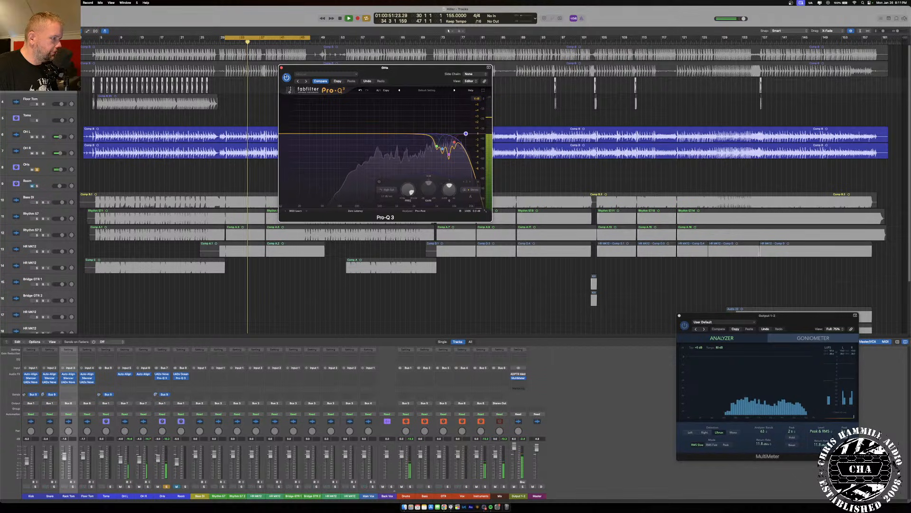
pyautogui.click(460, 212)
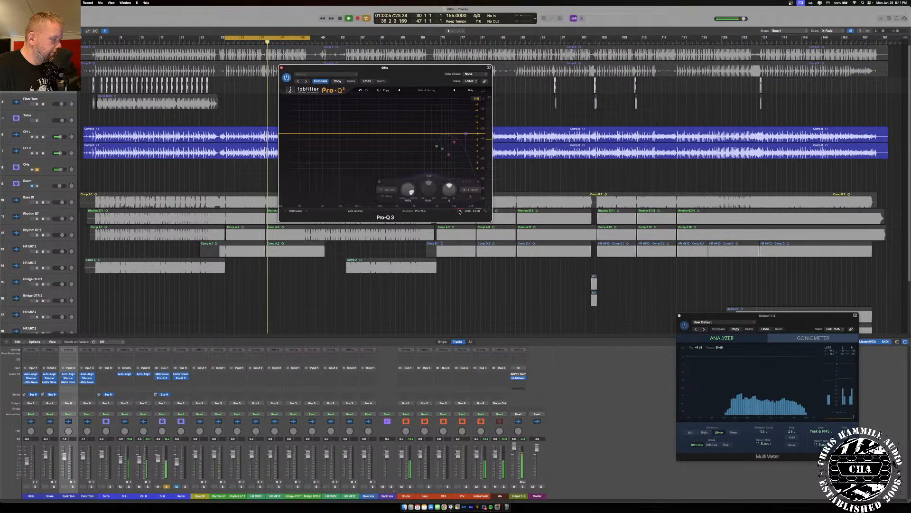
pyautogui.click(460, 211)
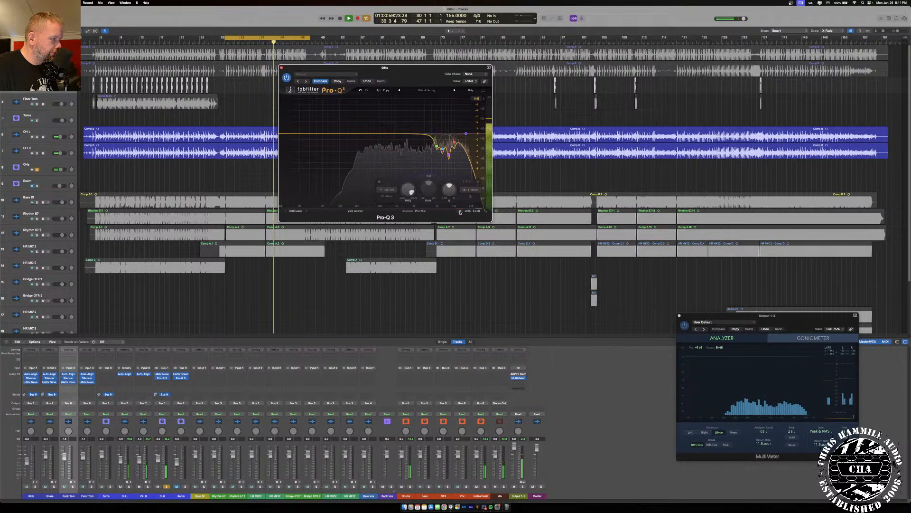
pyautogui.press('space')
pyautogui.click(281, 68)
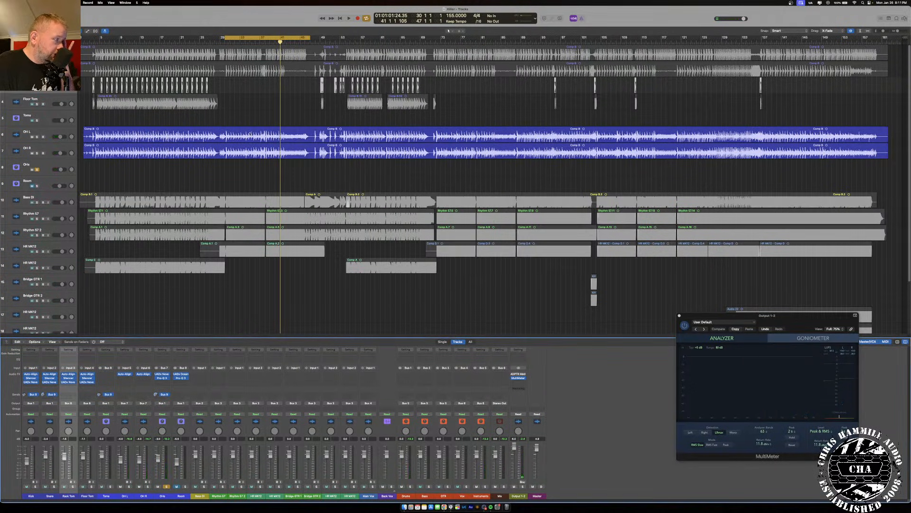
# - Solo the drum bus instead of the OHs bus and play the loop to hear the equalized overheads within the kit
pyautogui.click(409, 486)
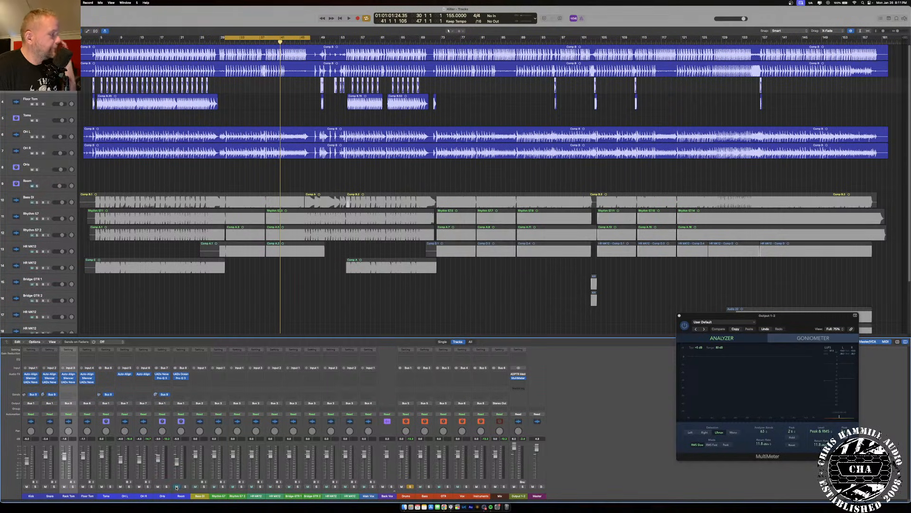
pyautogui.press('space')
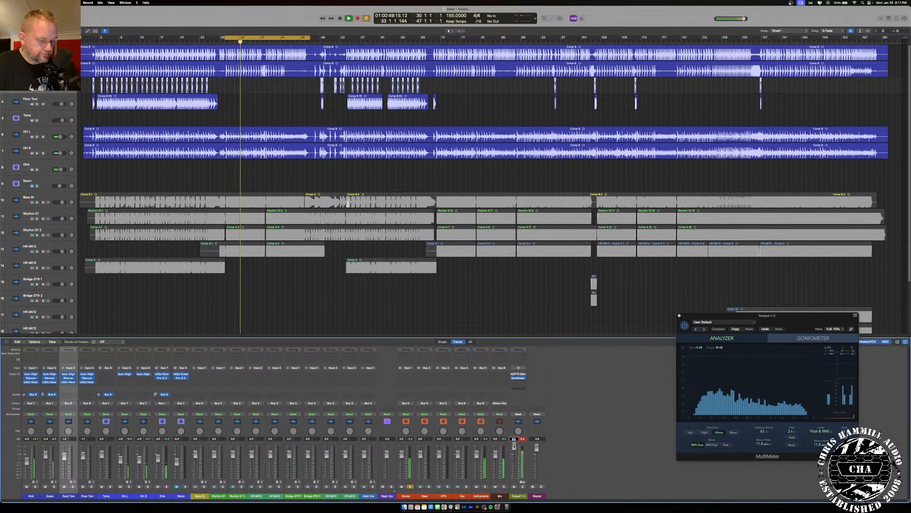
pyautogui.hotkey('ctrl', 'm')
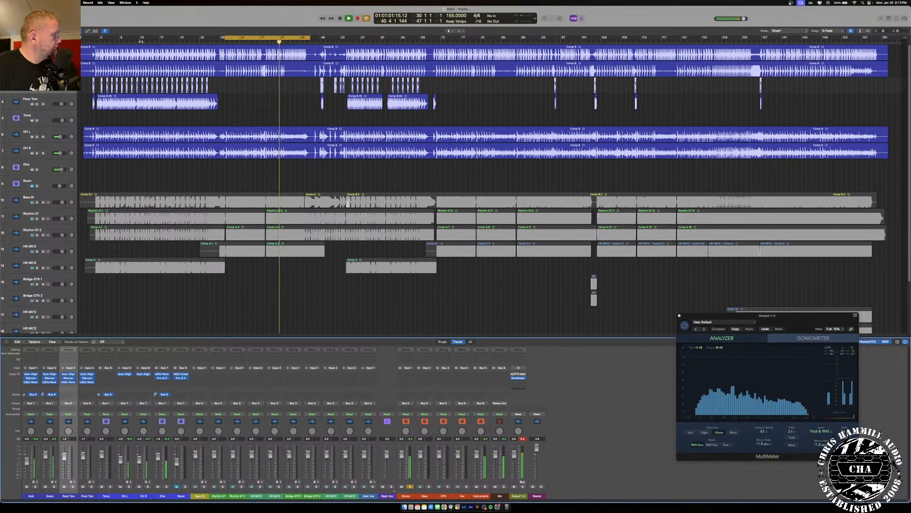
# - Play from the song's opening section with the Bass bus soloed alongside the drums, and lower the Bass DI fader
pyautogui.click(141, 38)
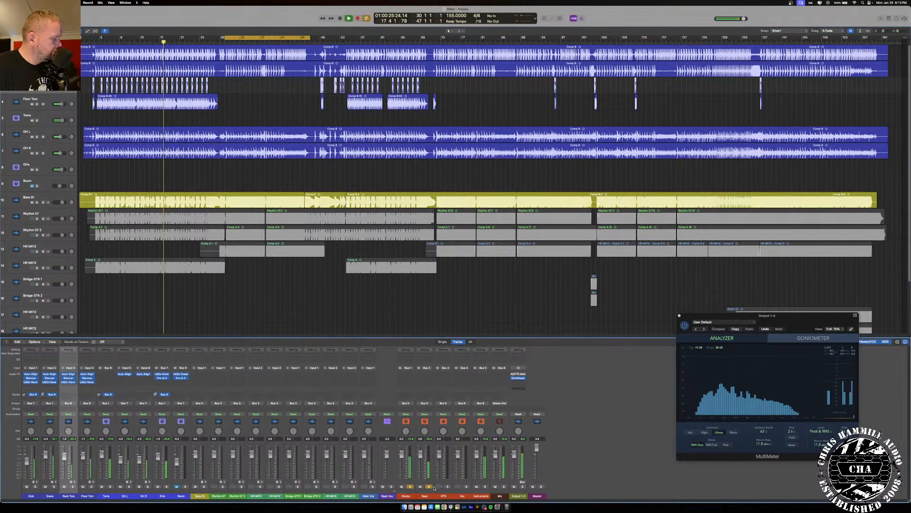
pyautogui.click(428, 486)
pyautogui.click(448, 486)
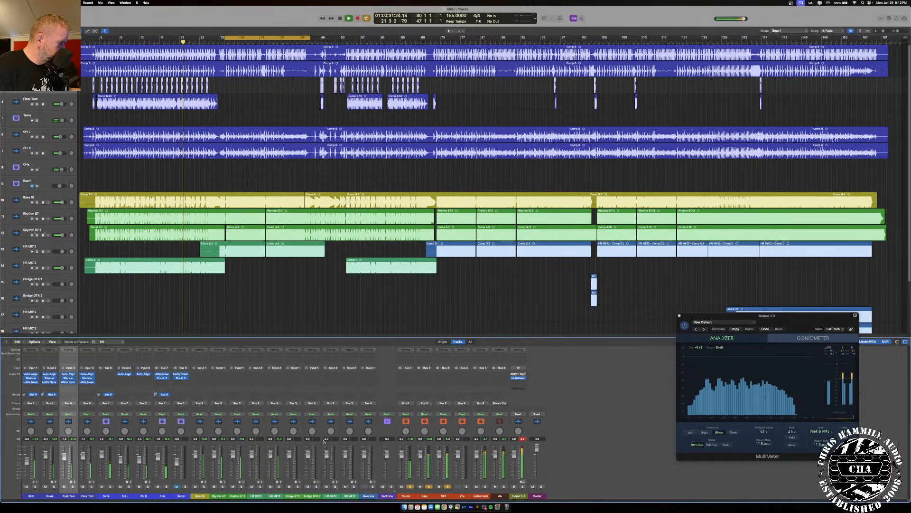
pyautogui.click(448, 486)
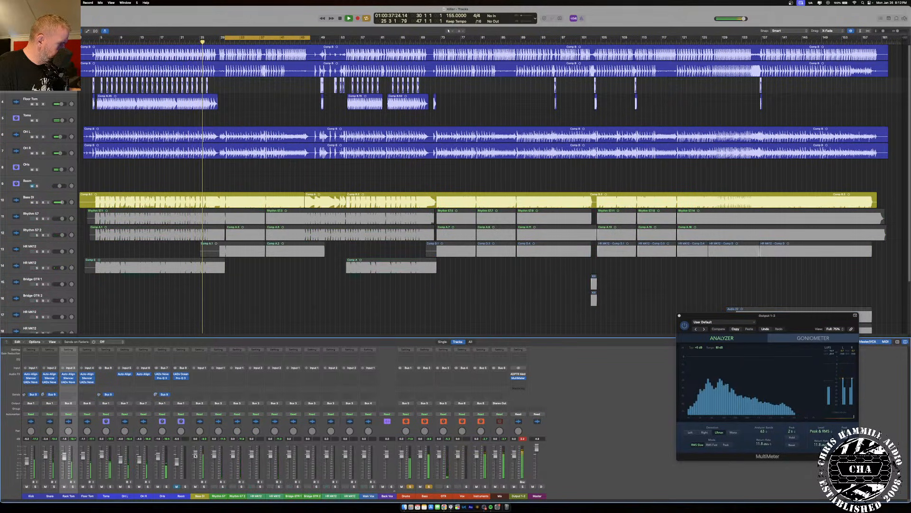
pyautogui.moveTo(195, 457)
pyautogui.mouseDown()
pyautogui.moveTo(195, 477)
pyautogui.moveTo(195, 463)
pyautogui.mouseUp()
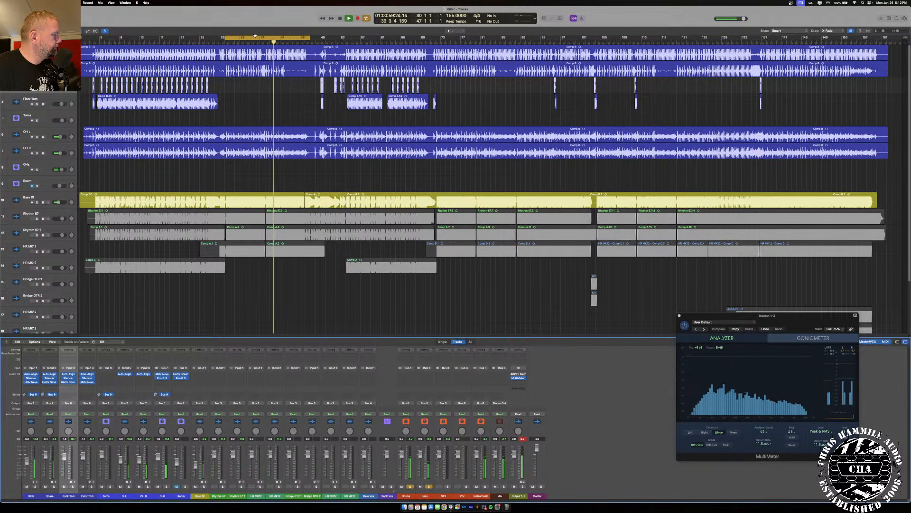
# - Return playback to the song's start with cycling off, unmute the Room bus and lower its fader
pyautogui.click(110, 42)
pyautogui.click(100, 42)
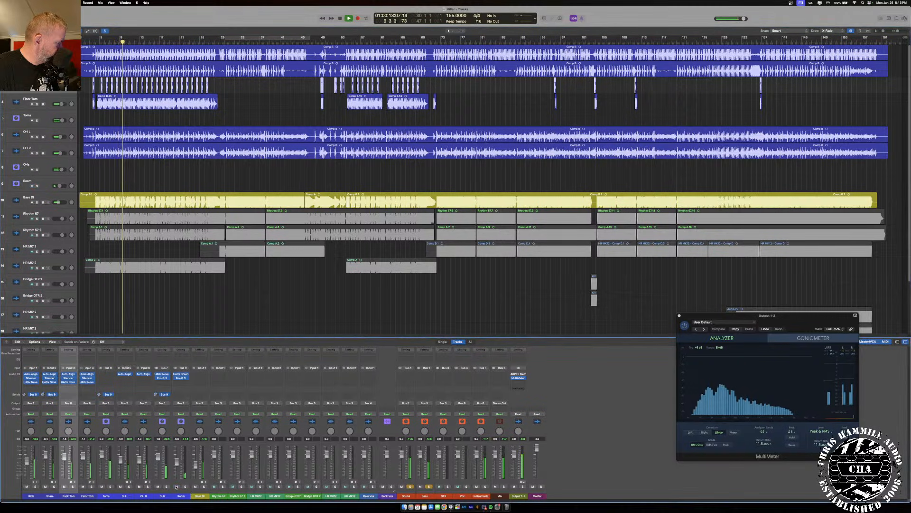
pyautogui.moveTo(180, 463); pyautogui.dragTo(178, 466)
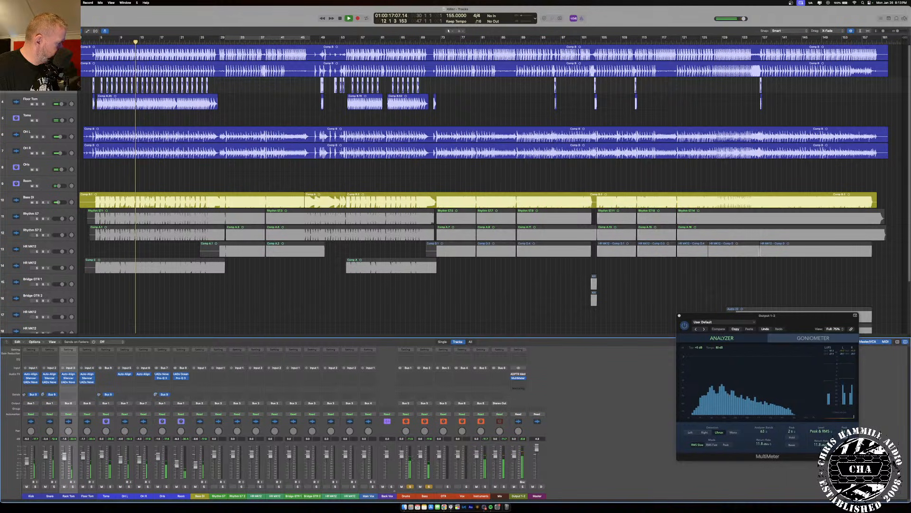
# - Adjust the Chambers decay slightly in the Room bus's Ocean Way Studios reverb and close the plug-in
pyautogui.click(181, 374)
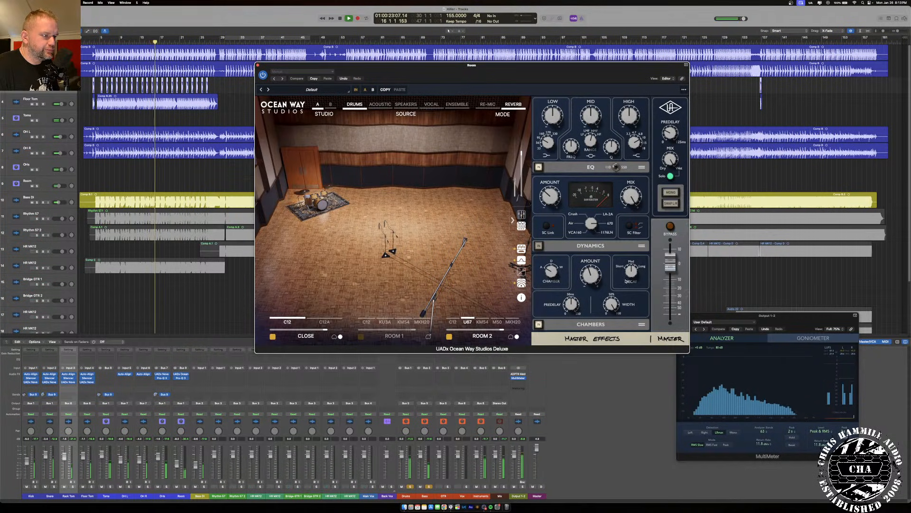
pyautogui.moveTo(629, 271); pyautogui.dragTo(629, 267)
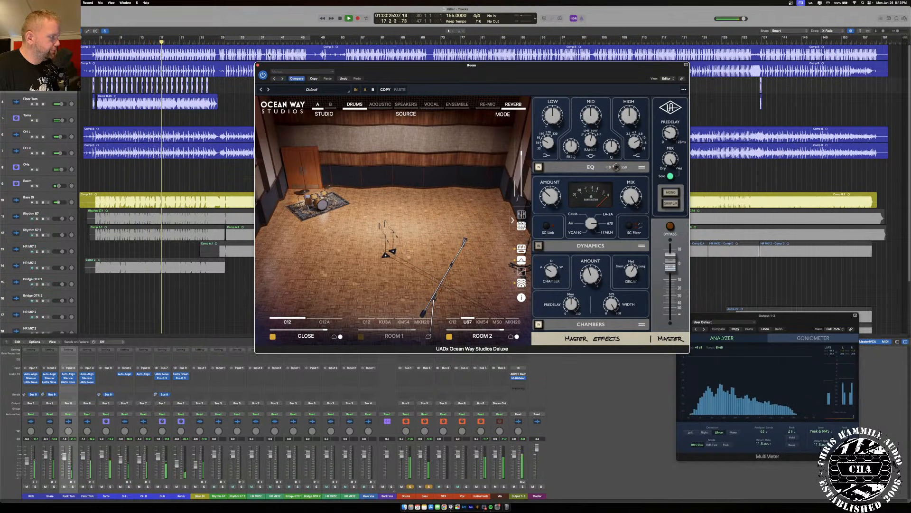
pyautogui.press('super+w')
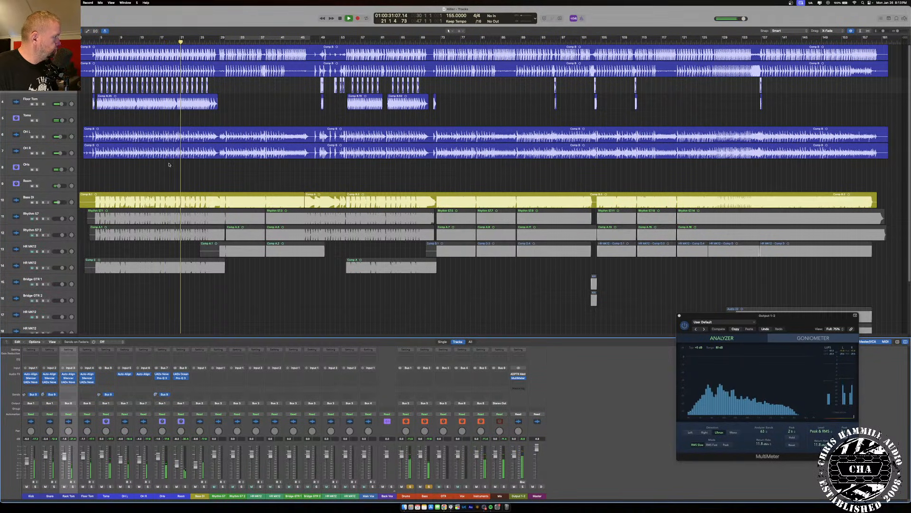
# - Return the playhead to the song's start and lower the faders of both Rhythm GT tracks together
pyautogui.click(95, 40)
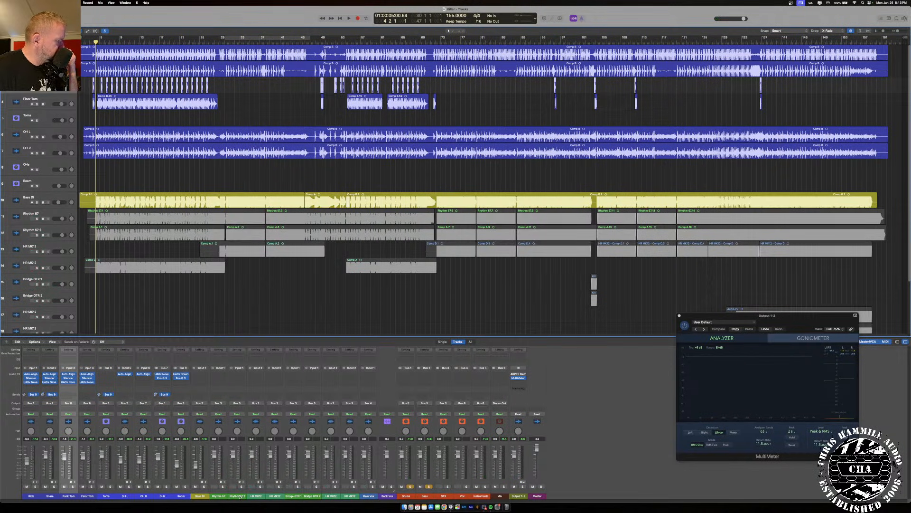
pyautogui.click(220, 496)
pyautogui.keyDown('shift'); pyautogui.click(238, 461); pyautogui.keyUp('shift')
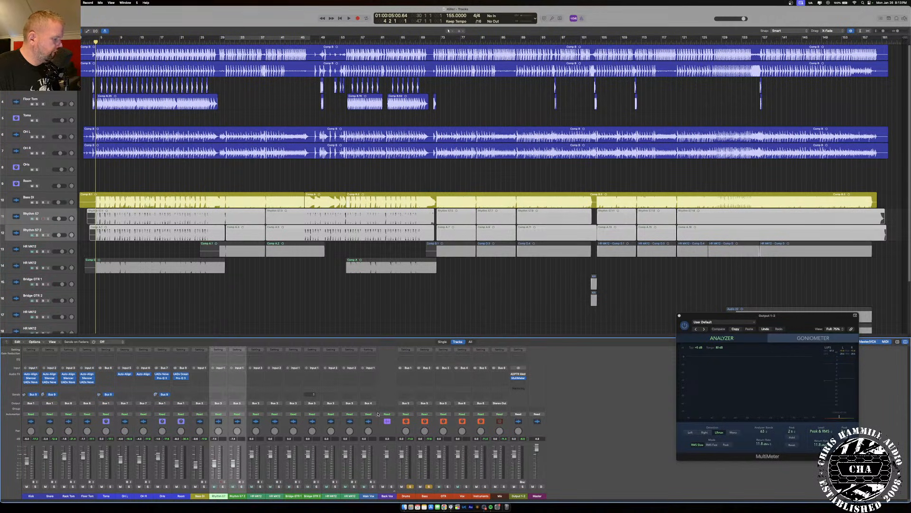
# - Solo the GTR bus with drums and bass, mute the two HR MK12 tracks below the rhythm guitars, and play the song
pyautogui.click(447, 486)
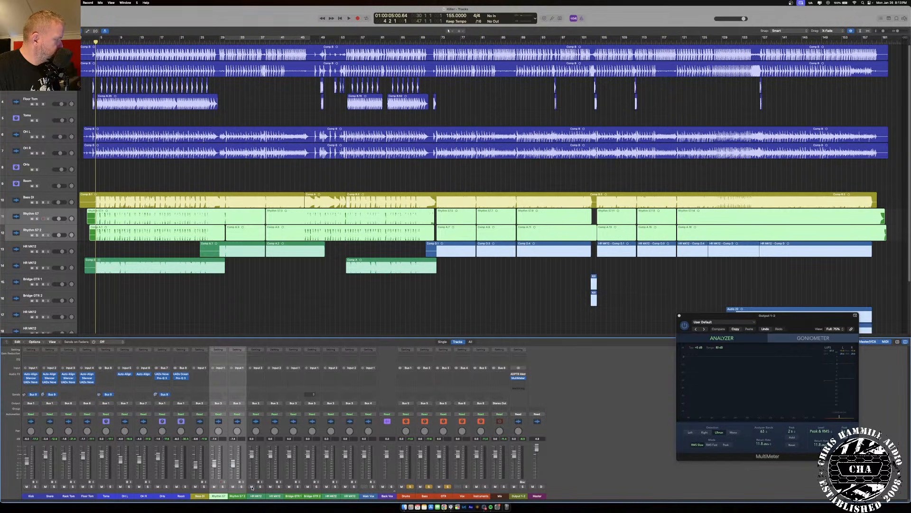
pyautogui.moveTo(251, 486); pyautogui.dragTo(283, 489)
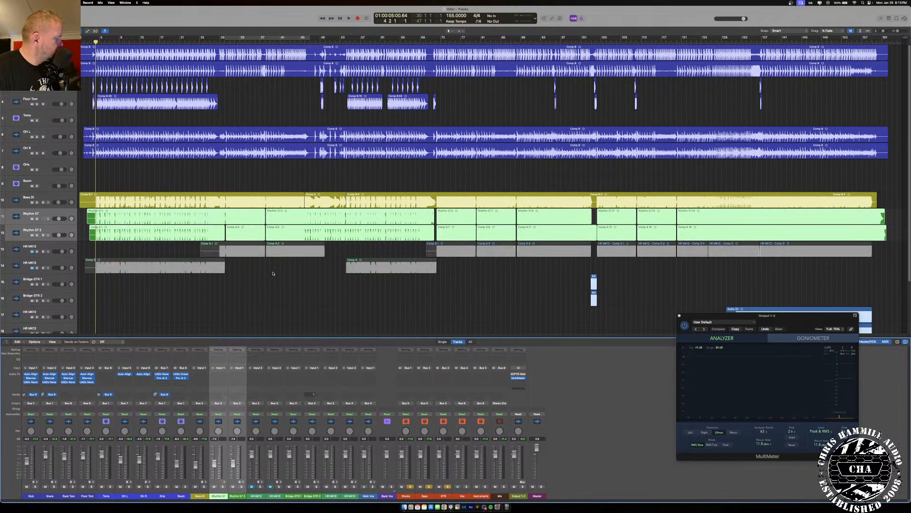
pyautogui.press('space')
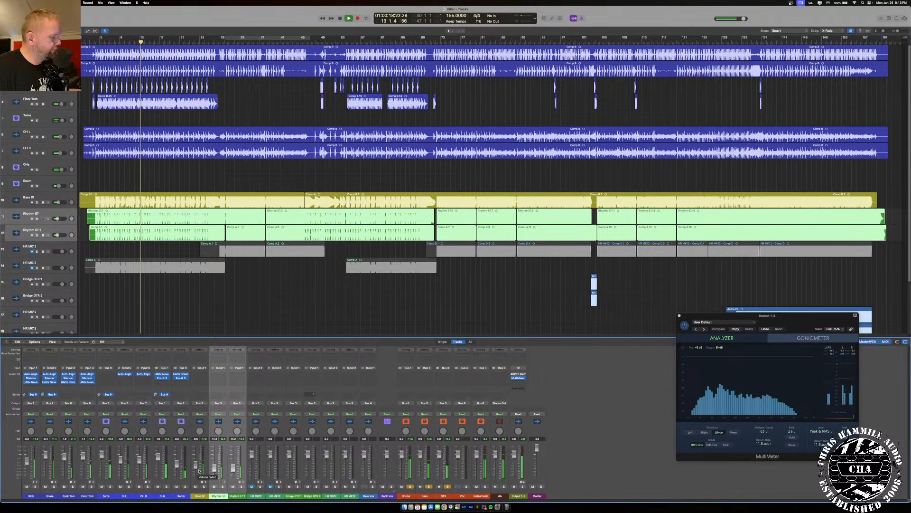
# - Restart playback from the song's start and insert a mono UADx Neve 1073 Preamp and EQ on the Bass DI track
pyautogui.click(204, 497)
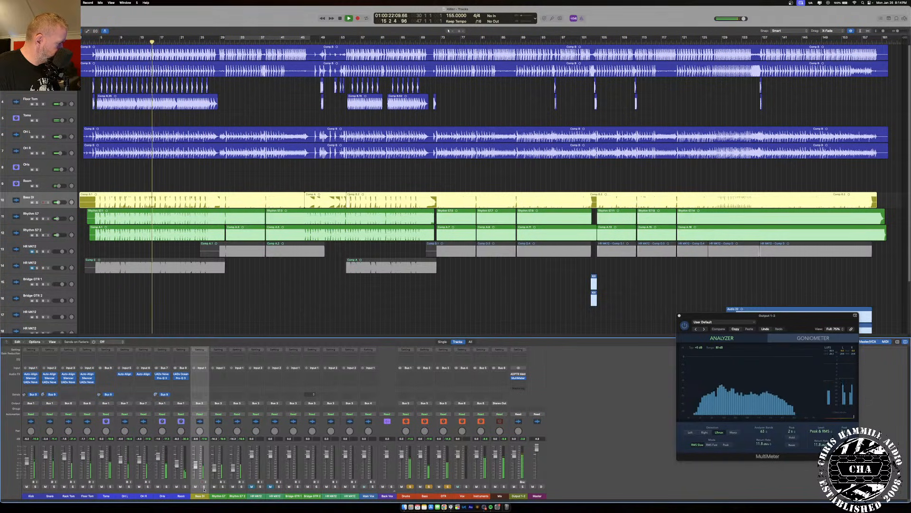
pyautogui.press('space')
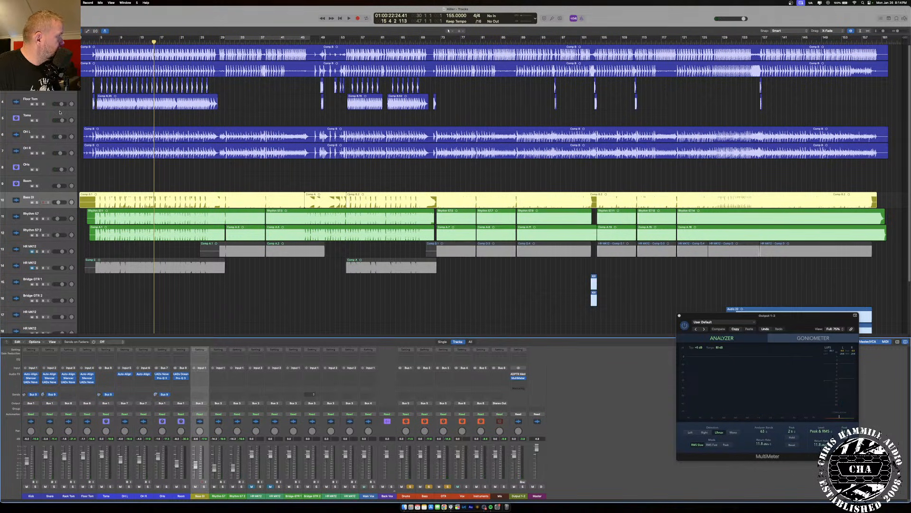
pyautogui.press('Return')
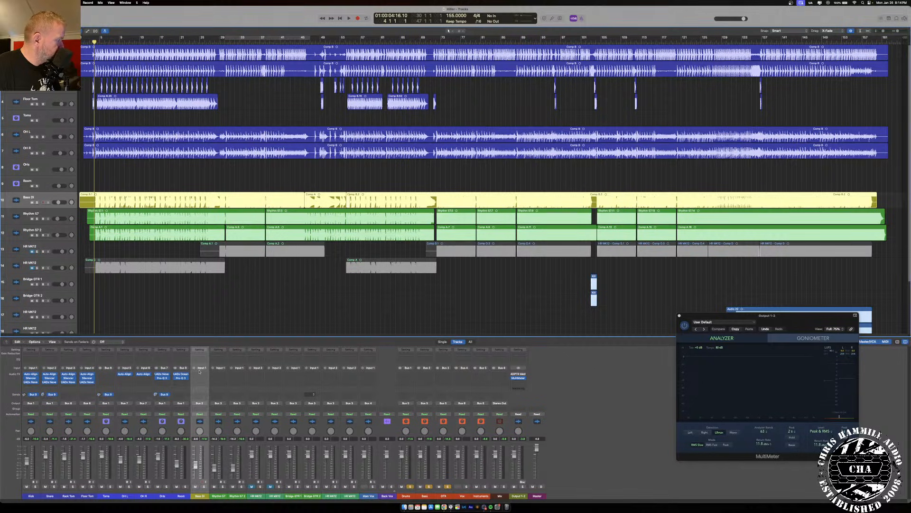
pyautogui.press('space')
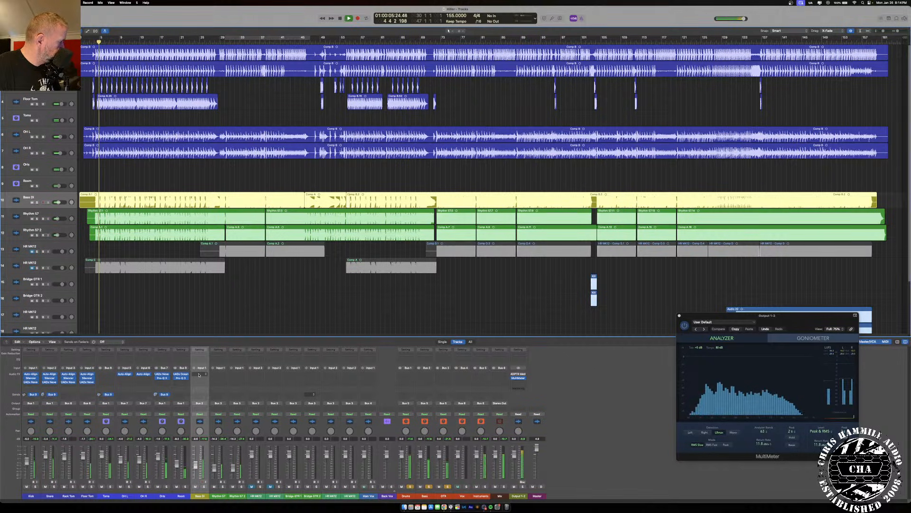
pyautogui.click(199, 375)
pyautogui.moveTo(222, 394)
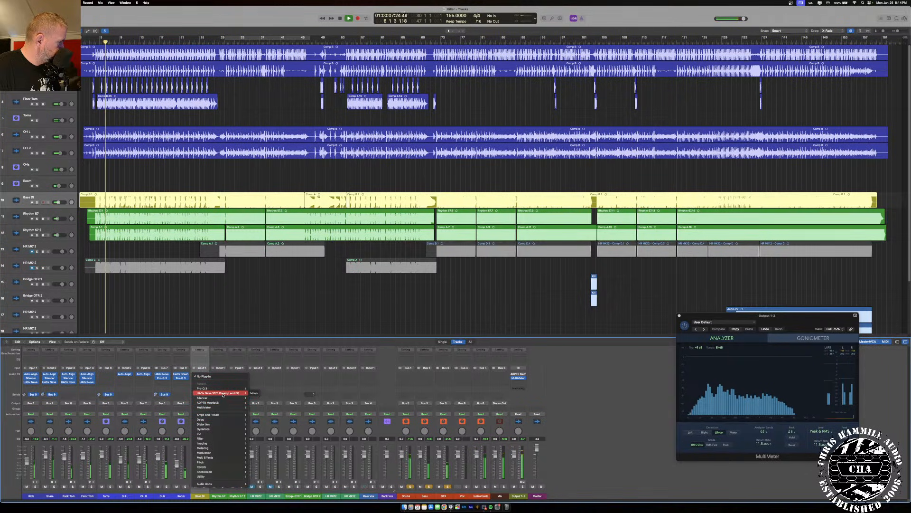
pyautogui.click(254, 393)
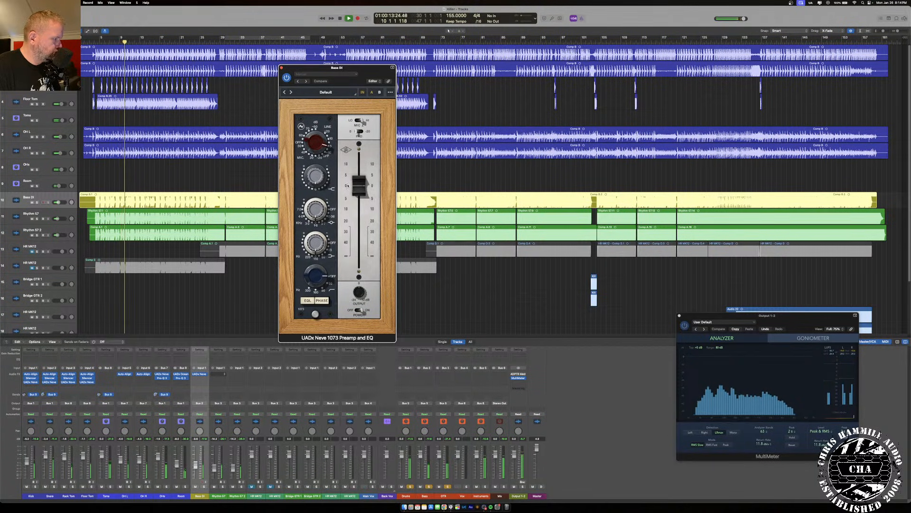
# - Raise the Bass DI preamp's input gain, pull its output fader down to compensate, and close the Neve 1073
pyautogui.moveTo(359, 191); pyautogui.dragTo(359, 228)
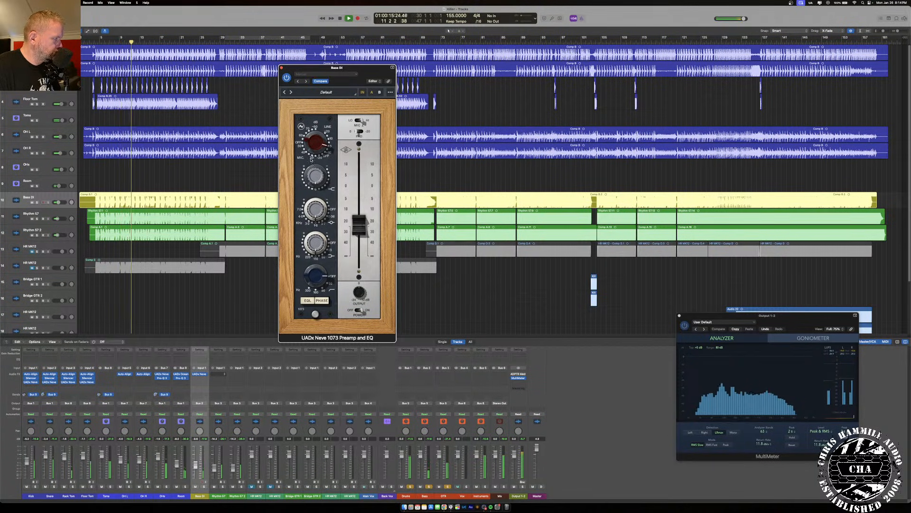
pyautogui.moveTo(325, 155); pyautogui.dragTo(325, 151)
pyautogui.moveTo(359, 223)
pyautogui.mouseDown()
pyautogui.moveTo(357, 206)
pyautogui.moveTo(360, 218)
pyautogui.mouseUp()
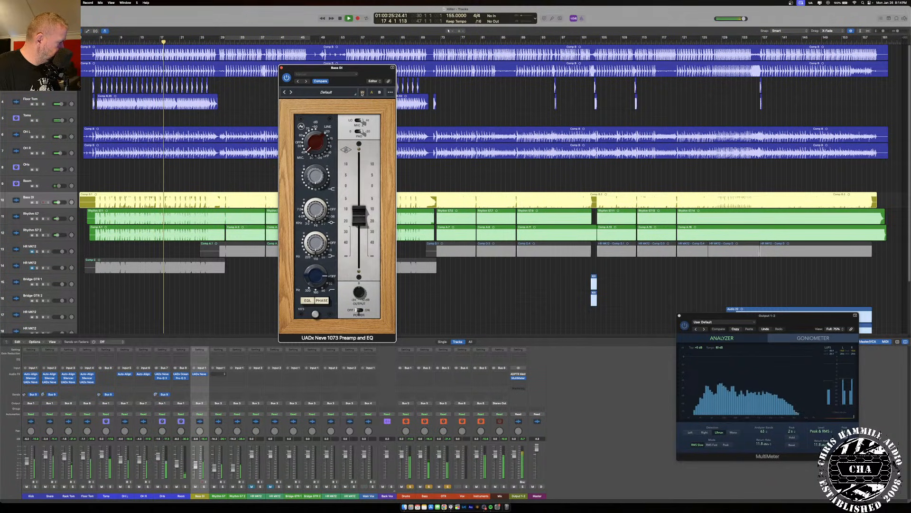
pyautogui.click(282, 67)
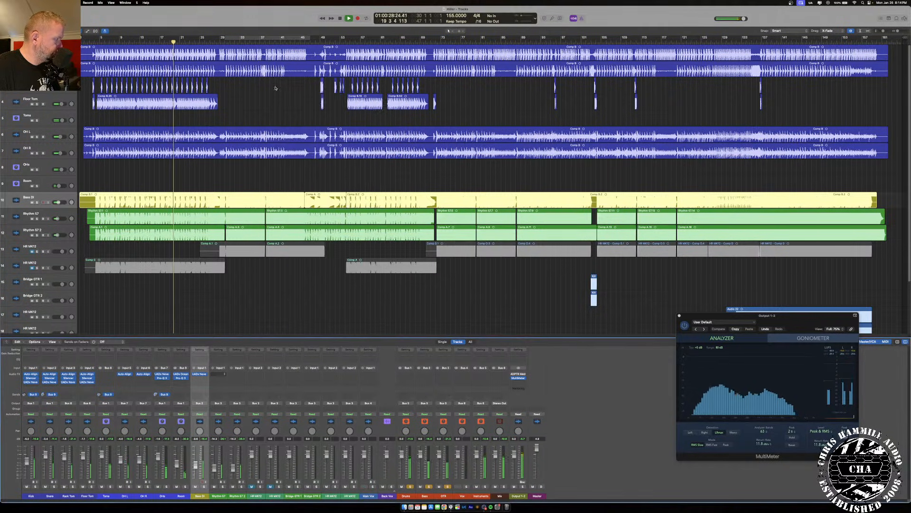
# - Insert a mono SSL Native X-Saturator v6 after the Neve 1073 on the Bass DI track
pyautogui.click(200, 378)
pyautogui.moveTo(228, 488)
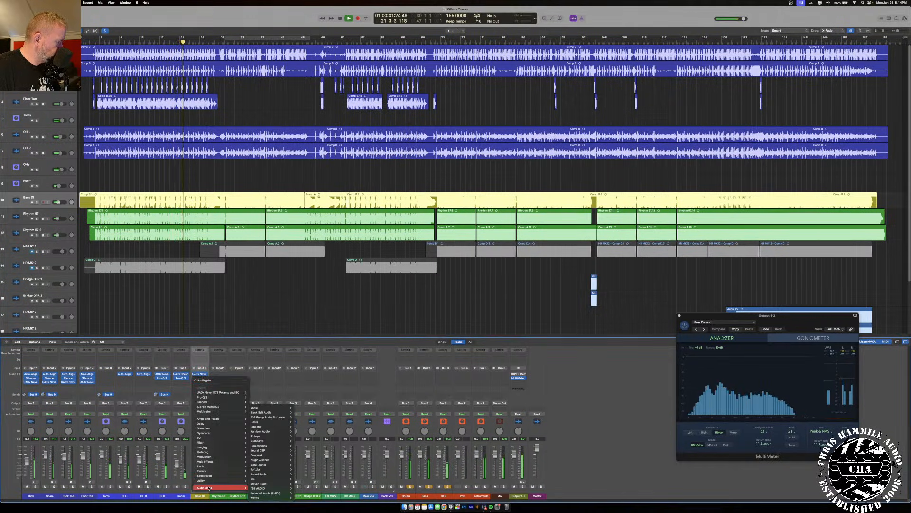
pyautogui.moveTo(271, 480)
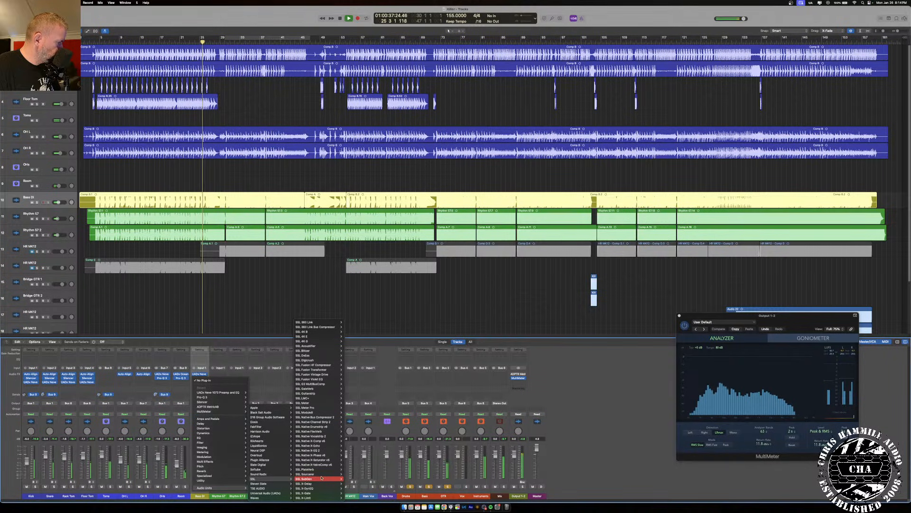
pyautogui.moveTo(323, 441)
pyautogui.moveTo(319, 408)
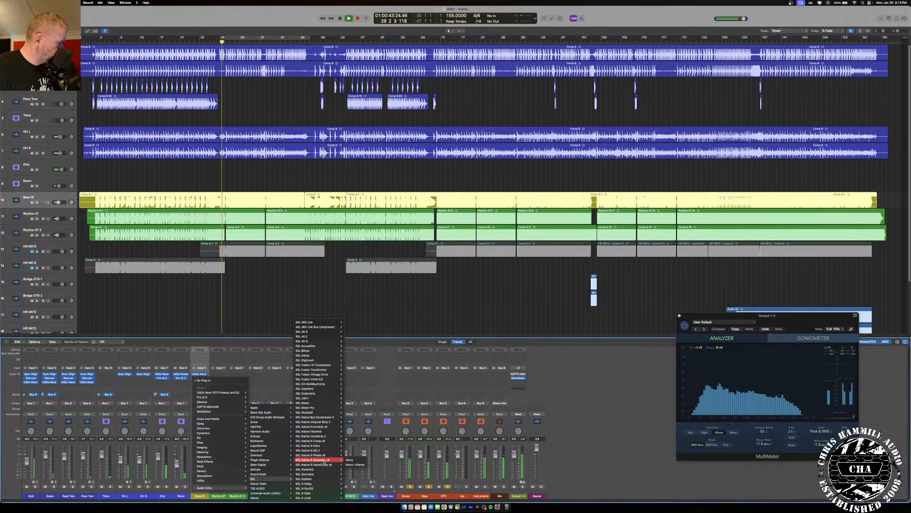
pyautogui.click(349, 459)
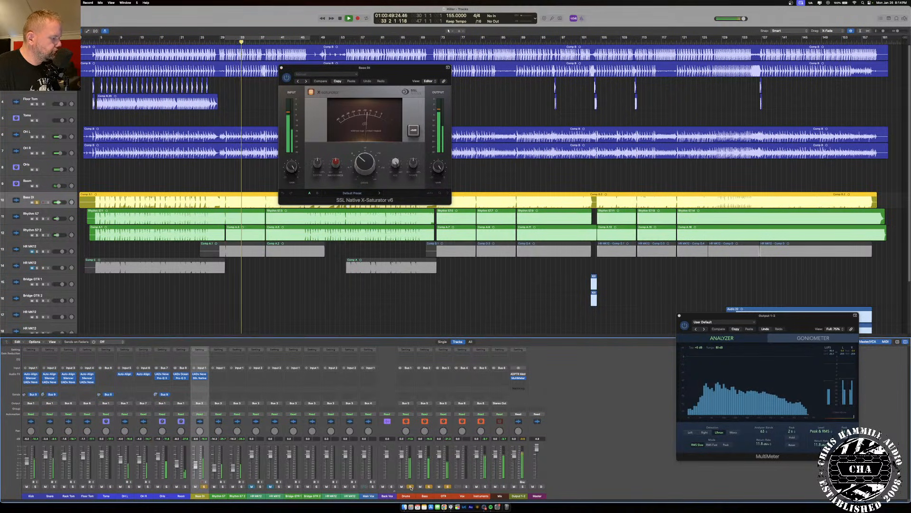
# - Solo the Bass DI by itself, reduce the X-Saturator's output gain and raise its Drive
pyautogui.click(436, 486)
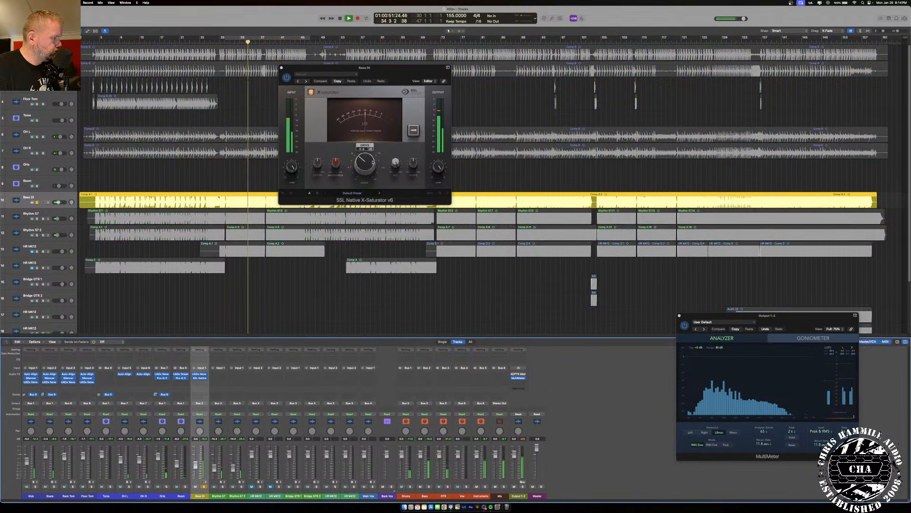
pyautogui.moveTo(414, 164); pyautogui.dragTo(419, 171)
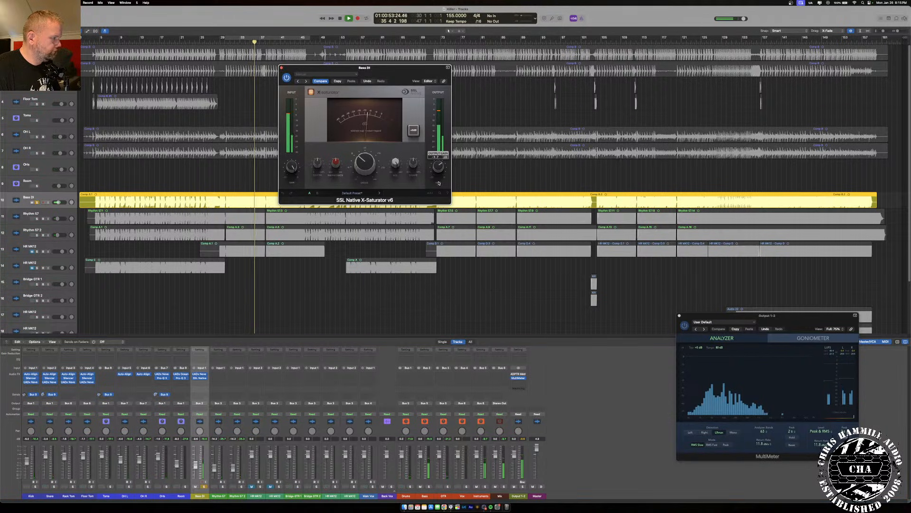
pyautogui.moveTo(363, 157)
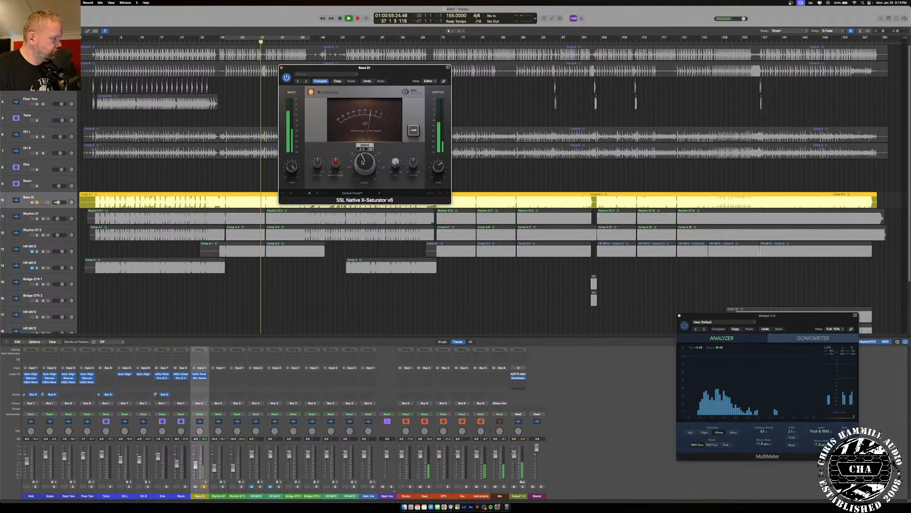
pyautogui.moveTo(363, 158)
pyautogui.mouseDown()
pyautogui.moveTo(361, 136)
pyautogui.moveTo(362, 149)
pyautogui.mouseUp()
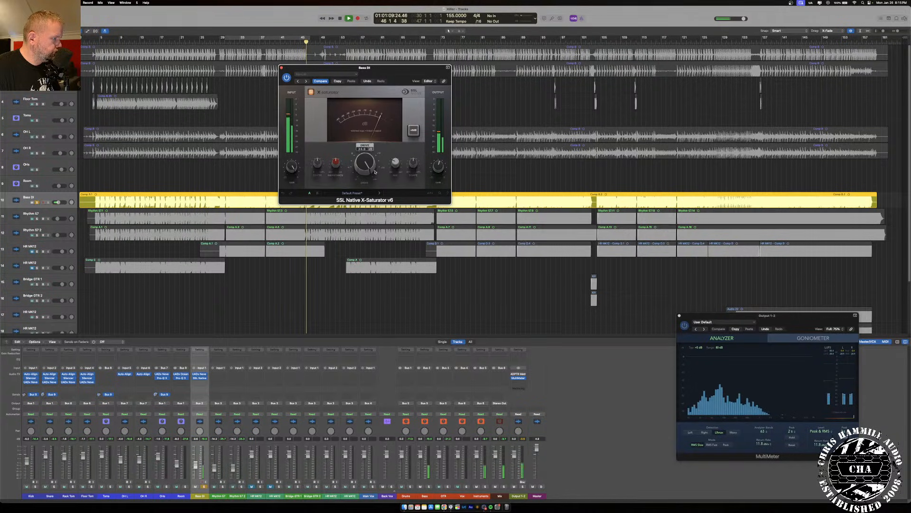
# - Extend the cycle range back to bar 4 and fine-tune the X-Saturator's Drive on the looped bass
pyautogui.click(230, 39)
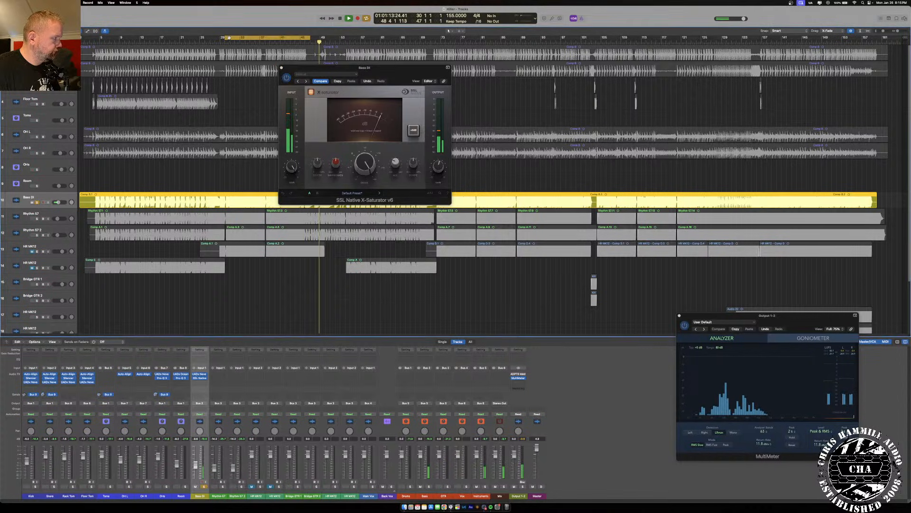
pyautogui.moveTo(223, 38); pyautogui.dragTo(97, 51)
pyautogui.moveTo(361, 179)
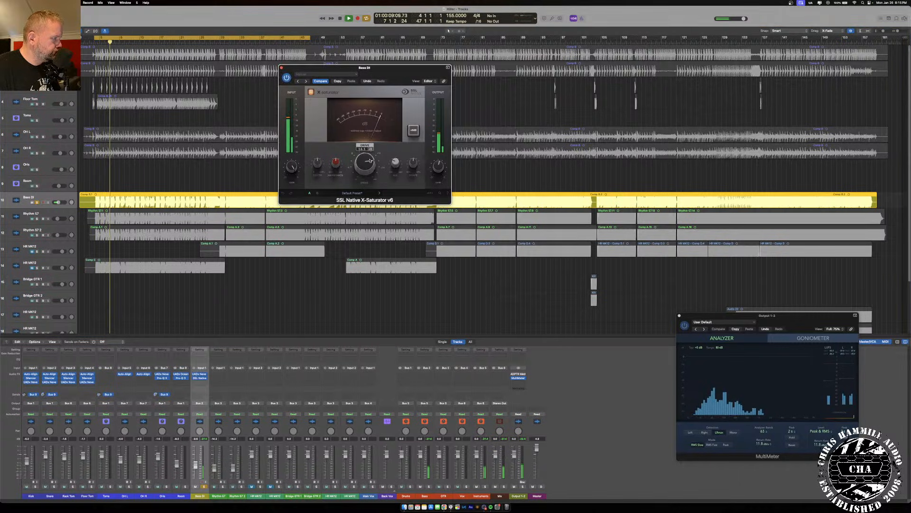
pyautogui.moveTo(364, 167); pyautogui.dragTo(387, 168)
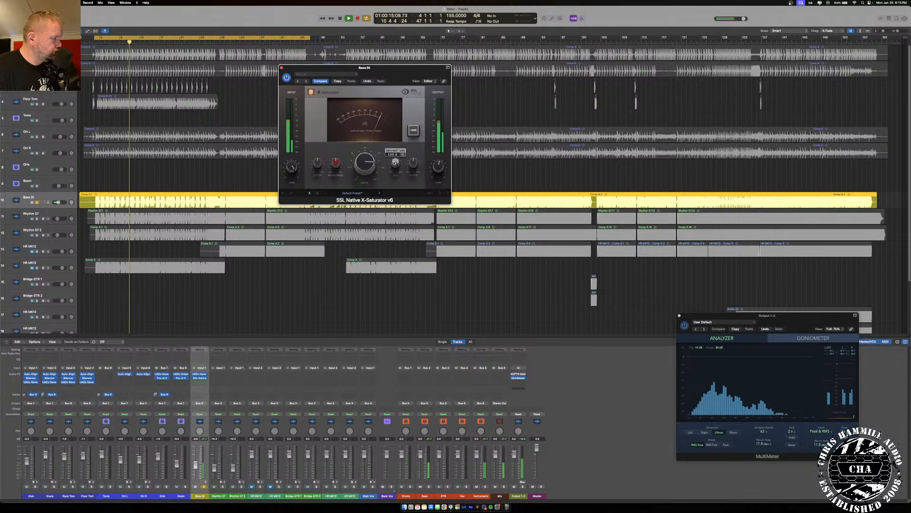
pyautogui.moveTo(395, 163); pyautogui.dragTo(397, 201)
pyautogui.moveTo(440, 167)
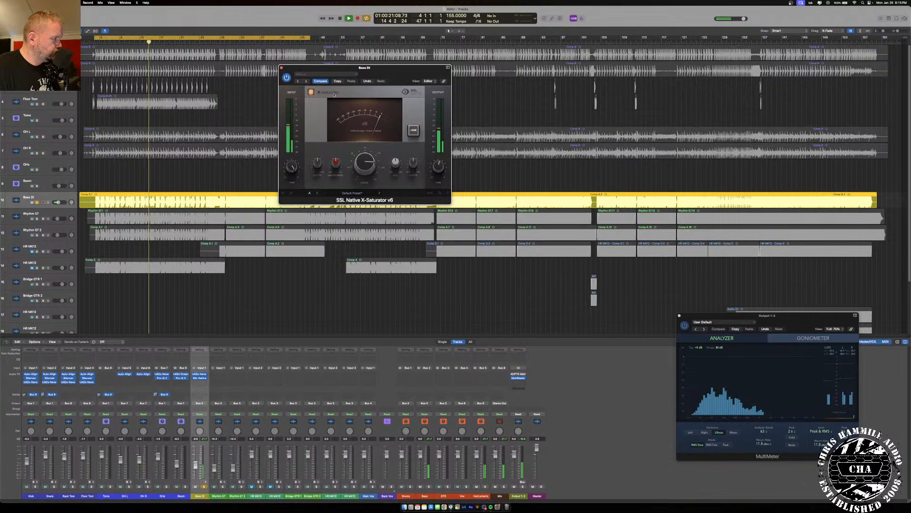
# - Compare the Bass DI's X-Saturator bypassed and engaged, raise its output gain to match levels, and close the plug-in
pyautogui.click(312, 92)
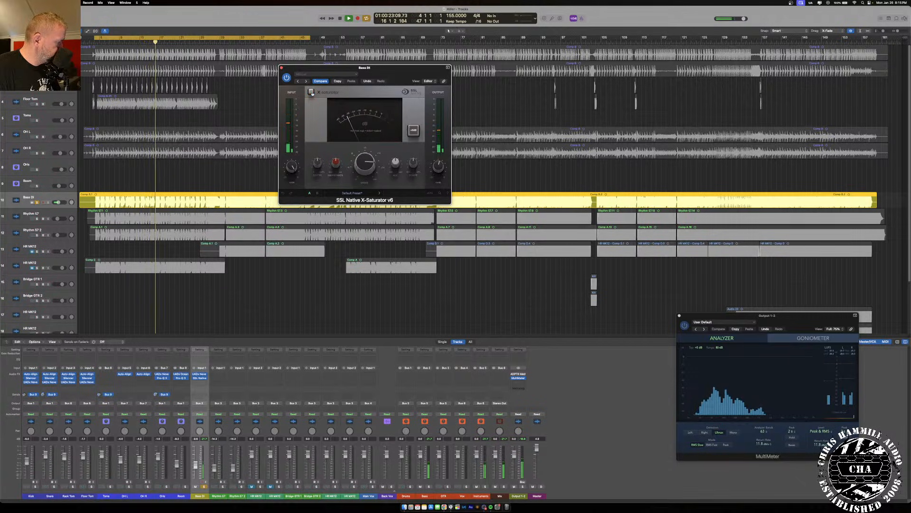
pyautogui.click(311, 93)
pyautogui.moveTo(440, 168)
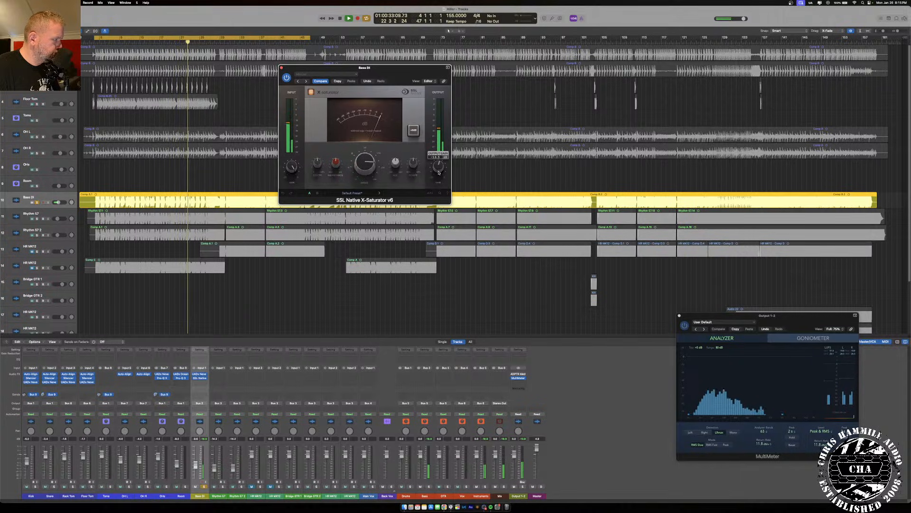
pyautogui.moveTo(439, 172); pyautogui.dragTo(437, 164)
pyautogui.click(311, 91)
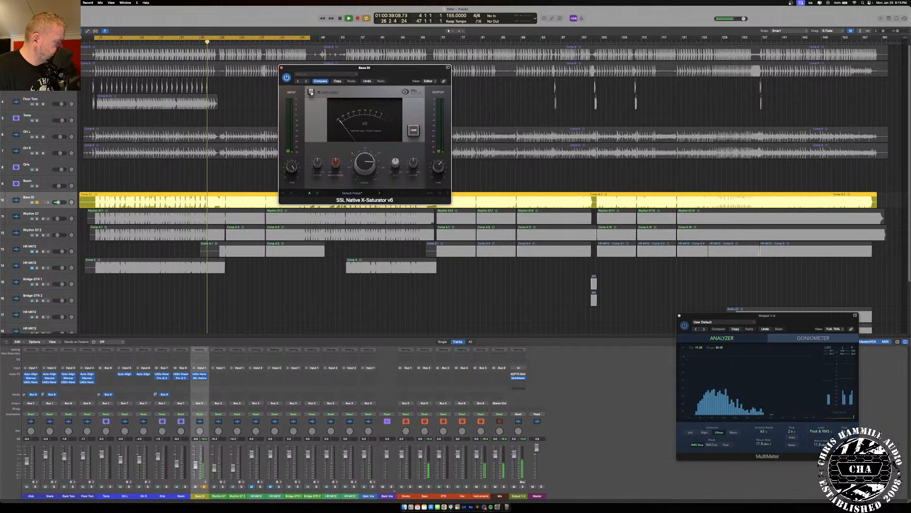
pyautogui.click(311, 91)
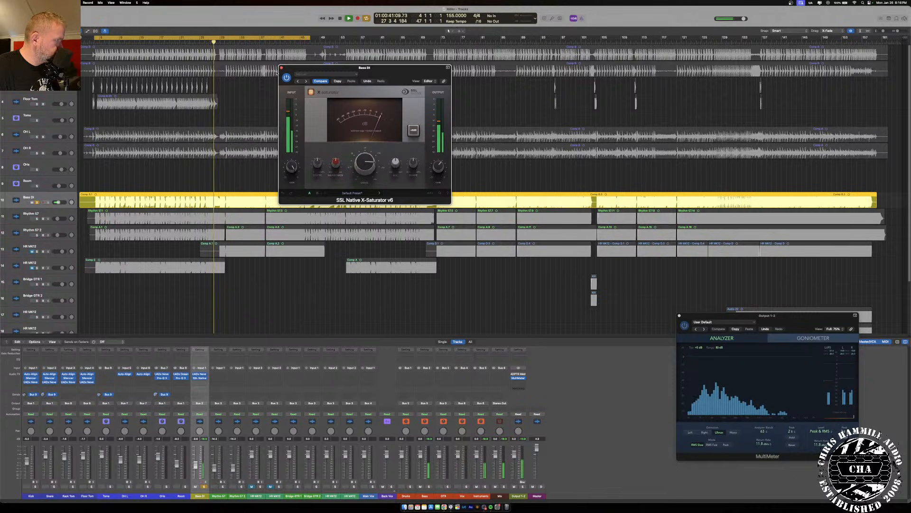
pyautogui.click(281, 68)
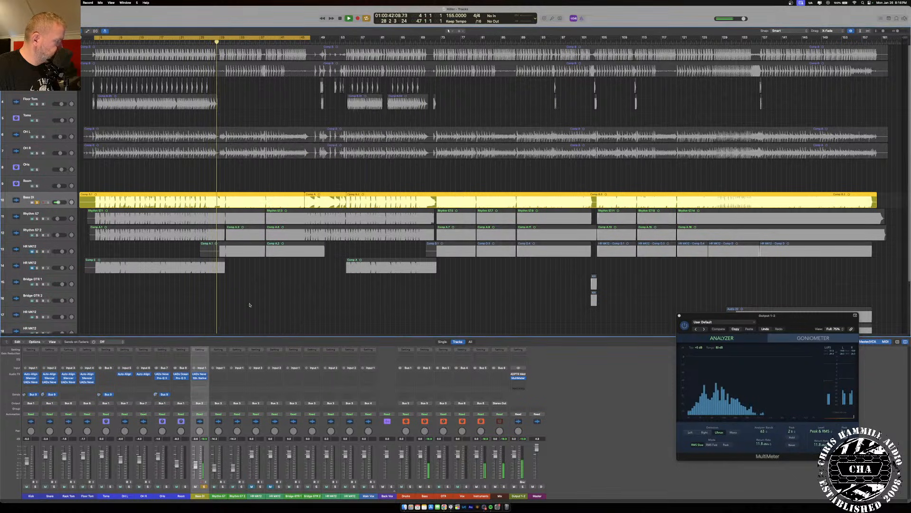
# - Insert a UADx Studer A800 Tape Recorder after the X-Saturator on the Bass DI, lower its output, and check its calibration panel
pyautogui.click(204, 378)
pyautogui.moveTo(209, 492)
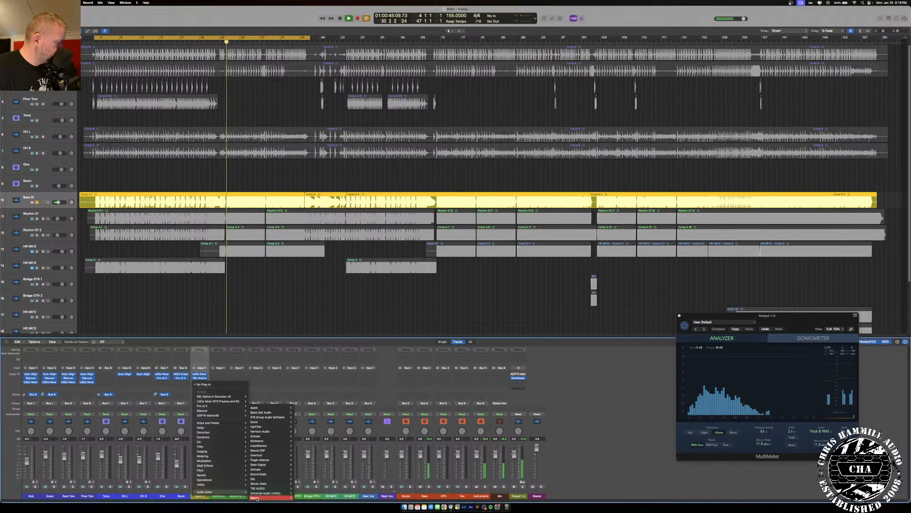
pyautogui.moveTo(262, 496)
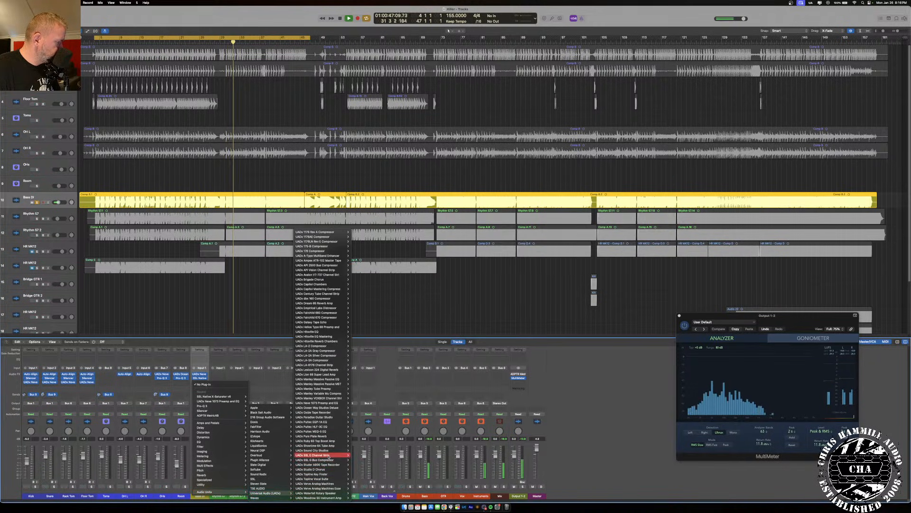
pyautogui.click(331, 460)
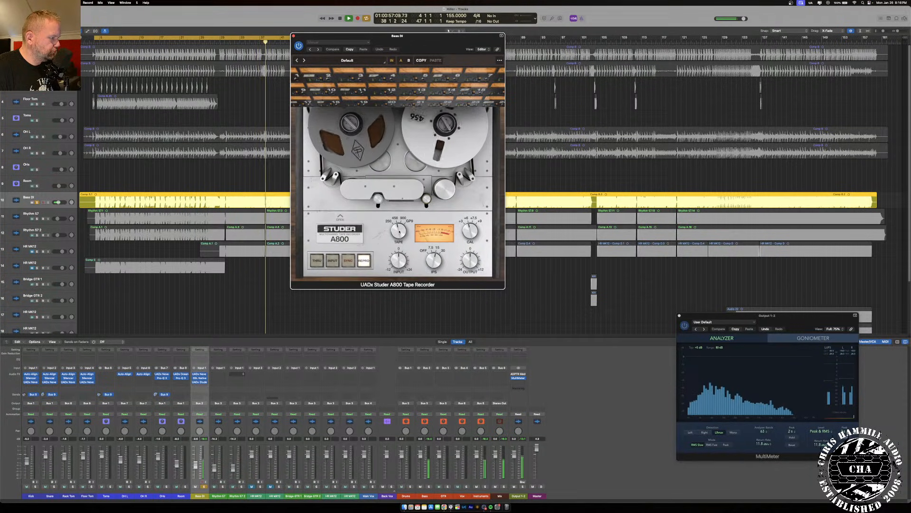
pyautogui.moveTo(469, 259); pyautogui.dragTo(468, 263)
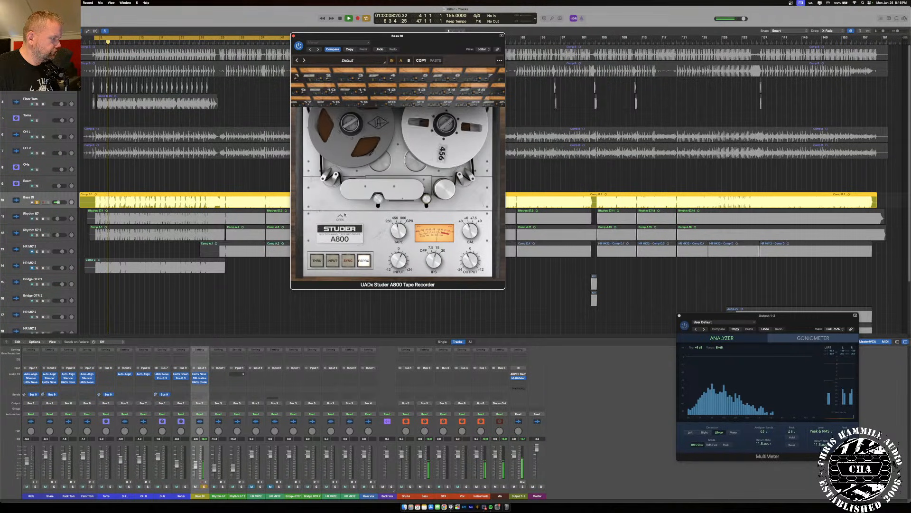
pyautogui.click(344, 215)
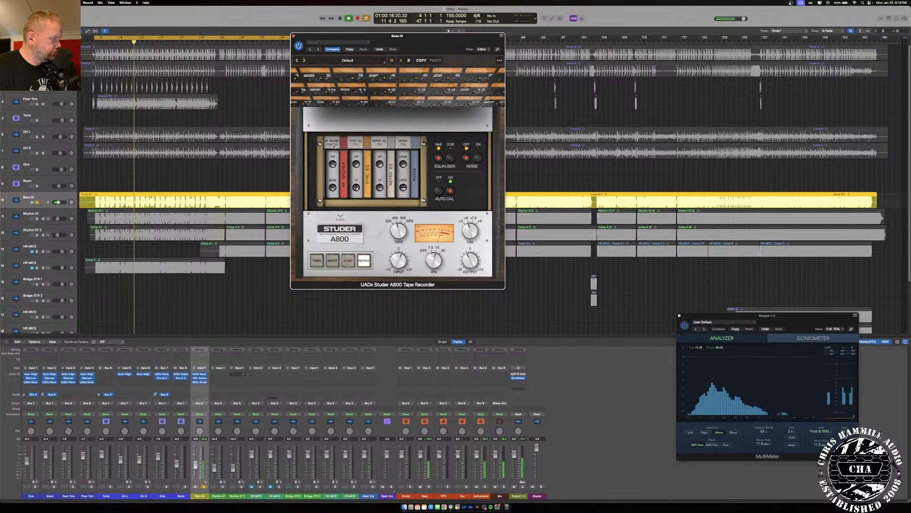
pyautogui.click(293, 36)
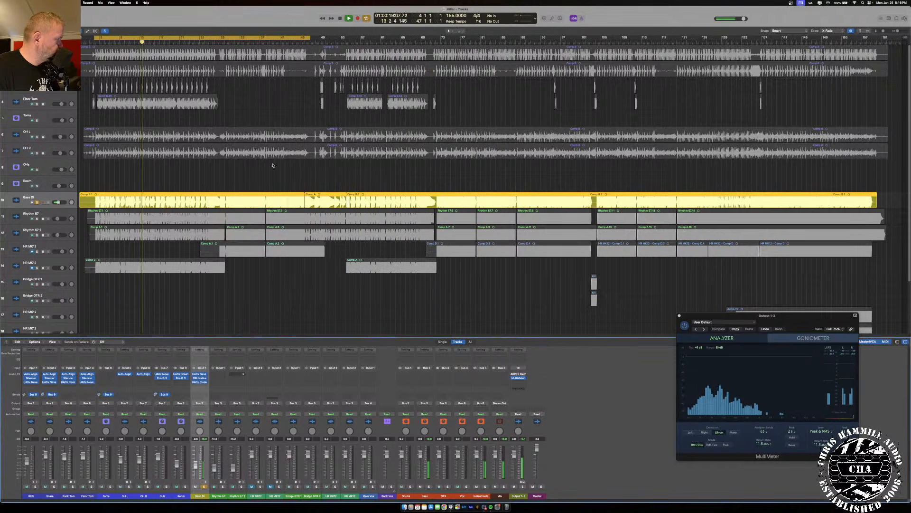
# - Insert a mono Pro-Q 3 after the Studer A800 on the Bass DI and add a steeper high-cut filter at a lowered frequency
pyautogui.click(201, 387)
pyautogui.moveTo(214, 414)
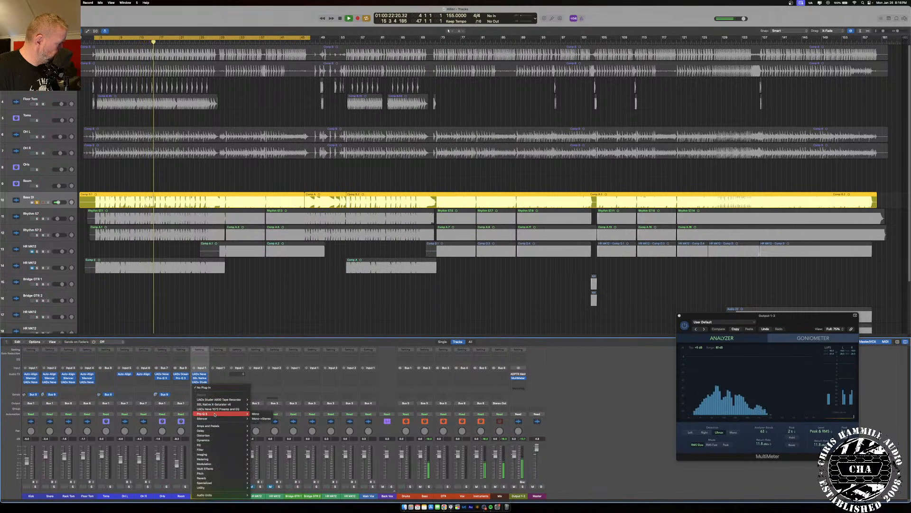
pyautogui.click(255, 413)
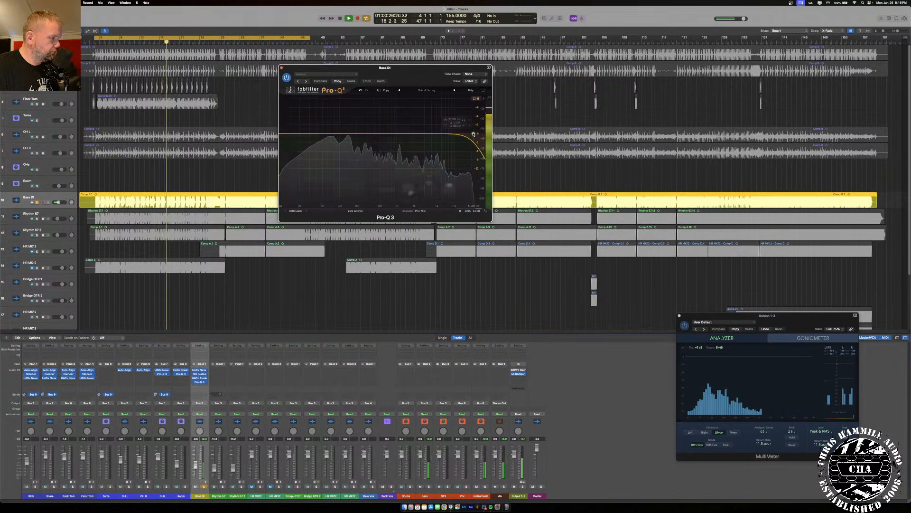
pyautogui.click(473, 134)
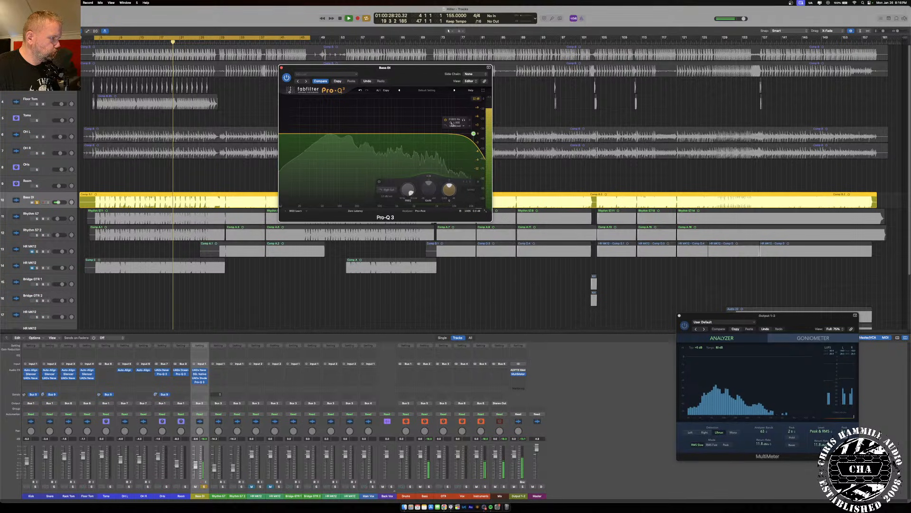
pyautogui.click(455, 126)
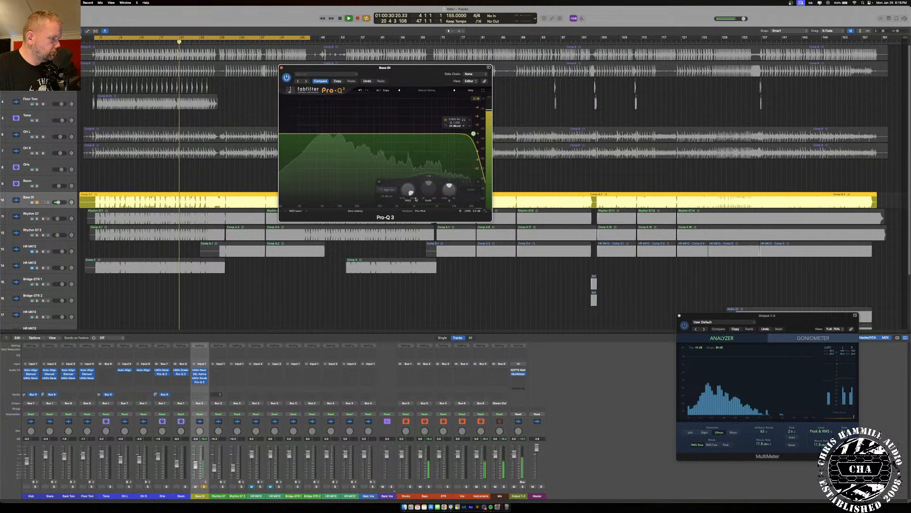
pyautogui.moveTo(407, 203); pyautogui.dragTo(405, 207)
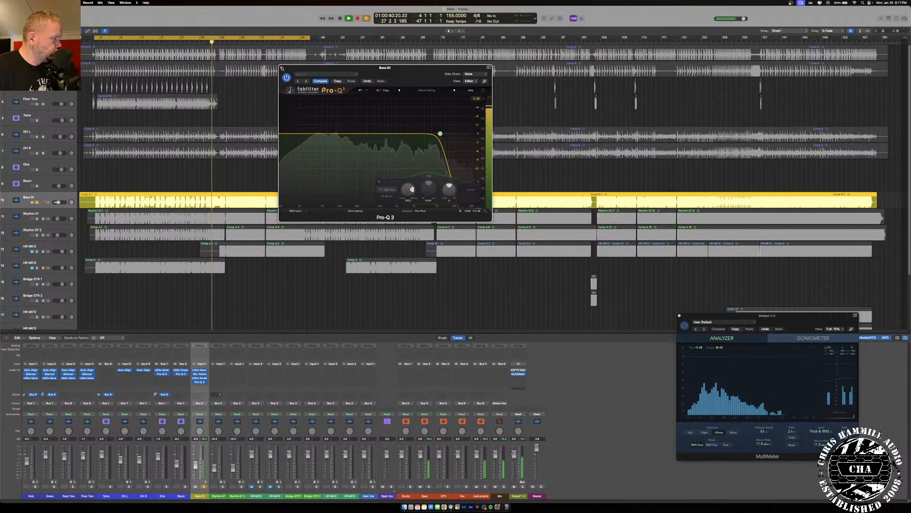
pyautogui.click(282, 68)
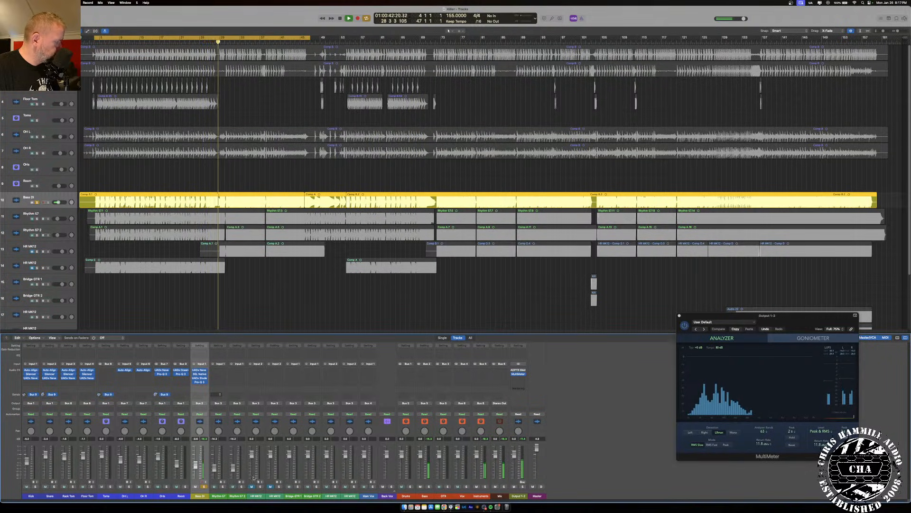
# - Audition the processed bass with the Drums and GTR buses soloed and the two Rhythm GT channels selected
pyautogui.click(410, 486)
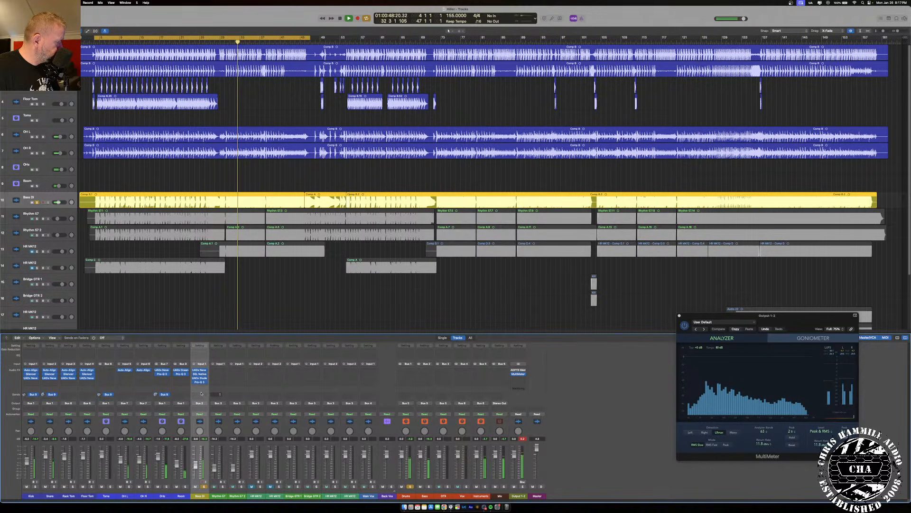
pyautogui.click(448, 486)
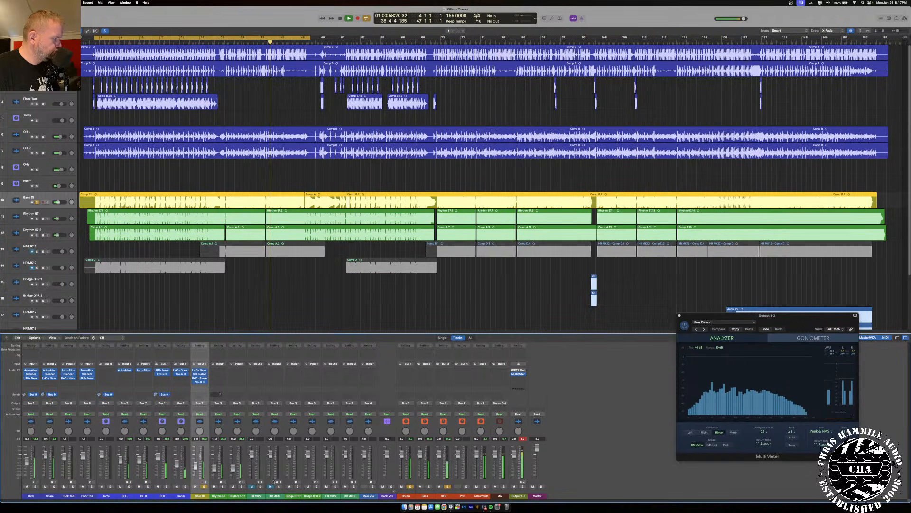
pyautogui.click(218, 496)
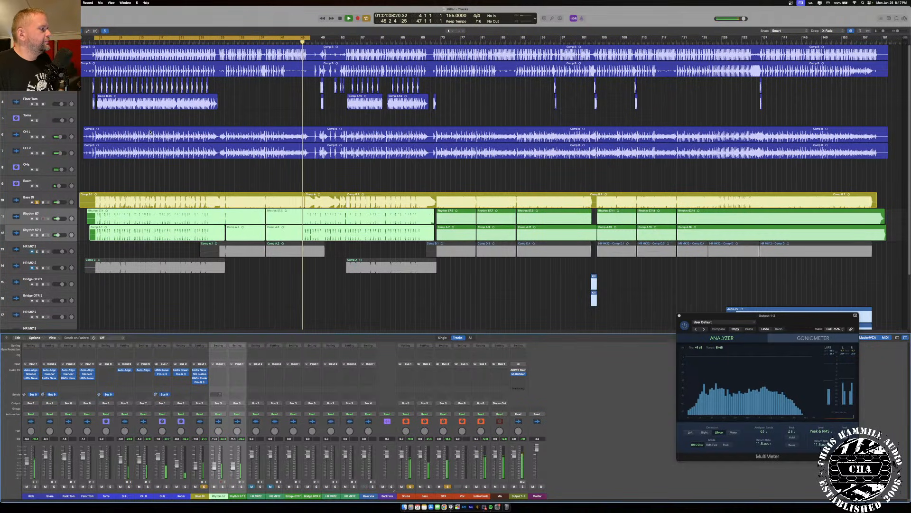
pyautogui.press('space')
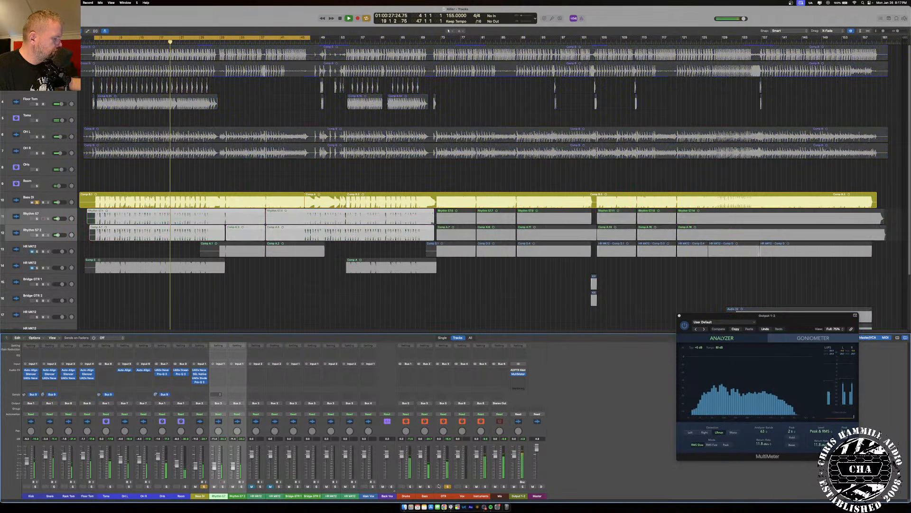
# - Recheck the Bass DI's Studer A800, and turn down the white percentage knob on its X-Saturator
pyautogui.click(198, 378)
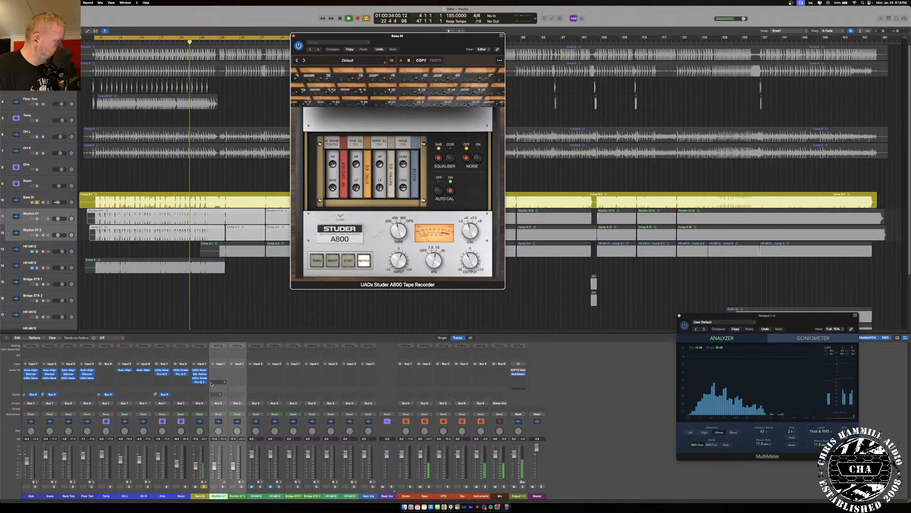
pyautogui.click(293, 35)
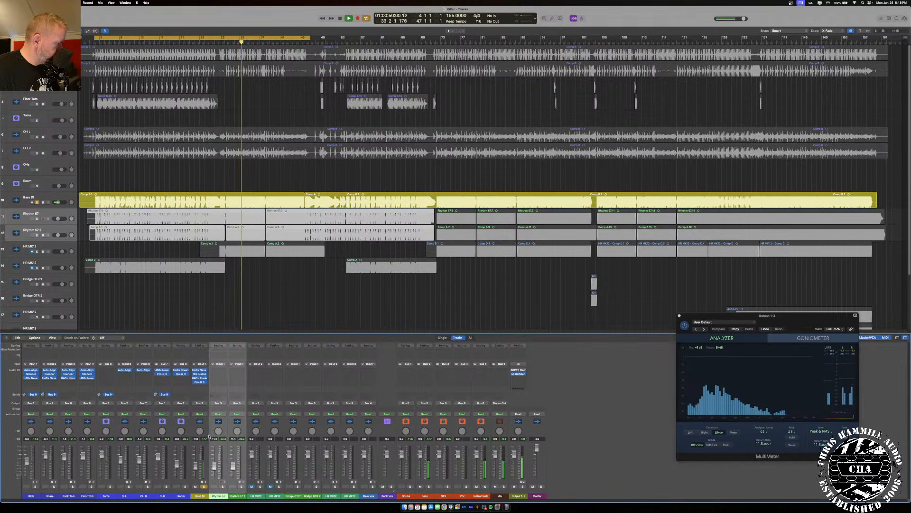
pyautogui.click(203, 374)
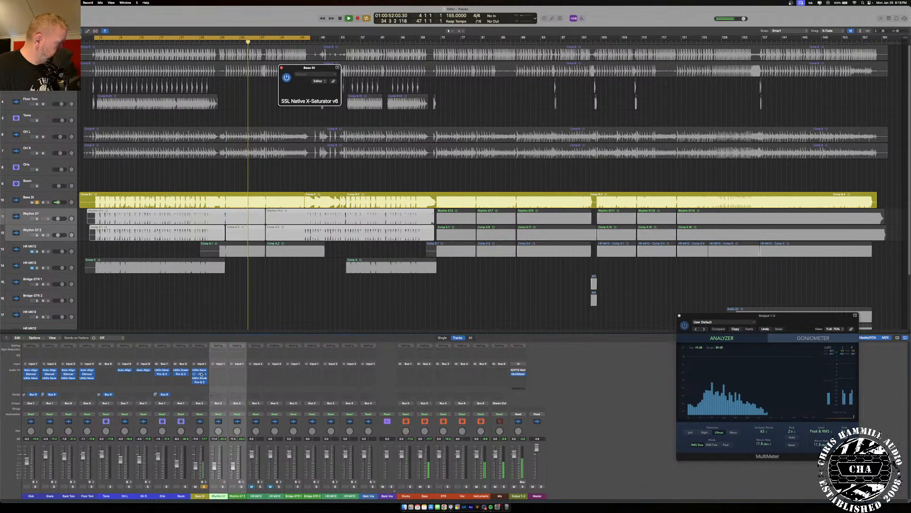
pyautogui.moveTo(398, 165)
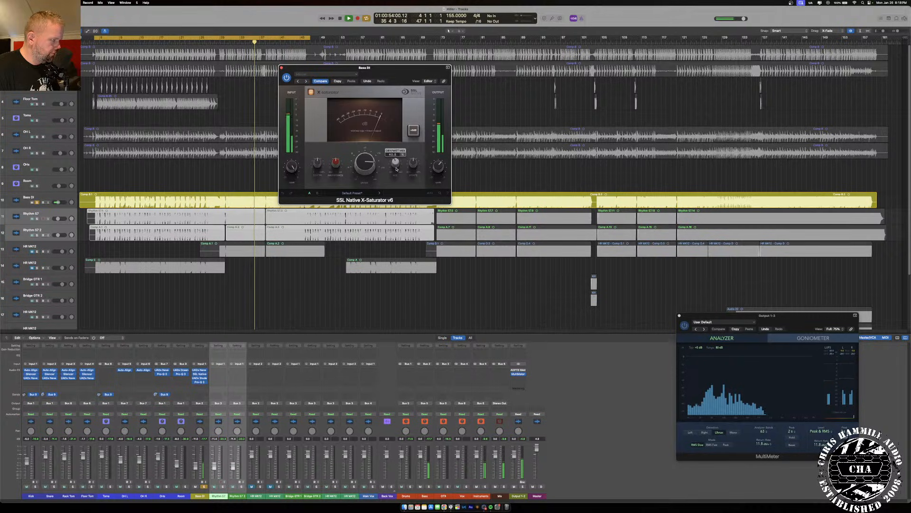
pyautogui.moveTo(396, 168); pyautogui.dragTo(396, 173)
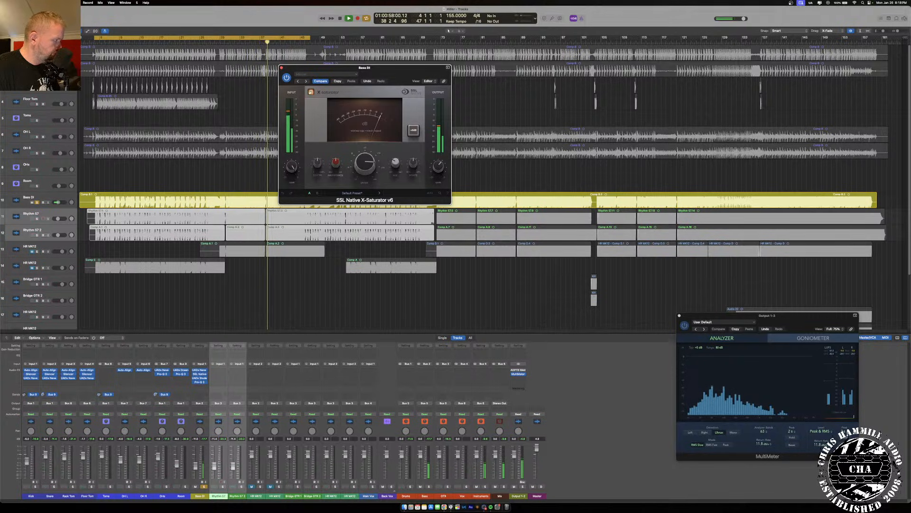
# - Compare the adjusted X-Saturator bypassed and engaged on the soloed Bass DI, close it, and restart the loop
pyautogui.click(311, 92)
pyautogui.click(310, 92)
pyautogui.moveTo(437, 166)
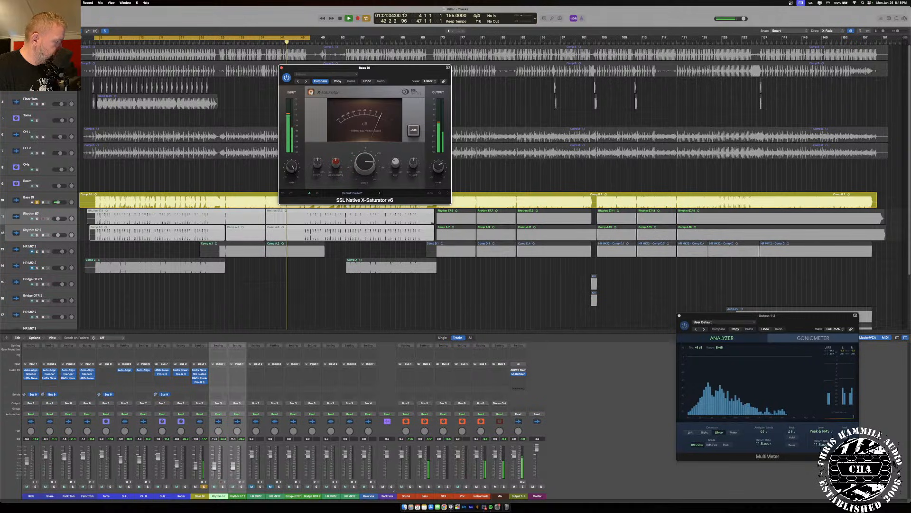
pyautogui.click(310, 91)
pyautogui.click(311, 92)
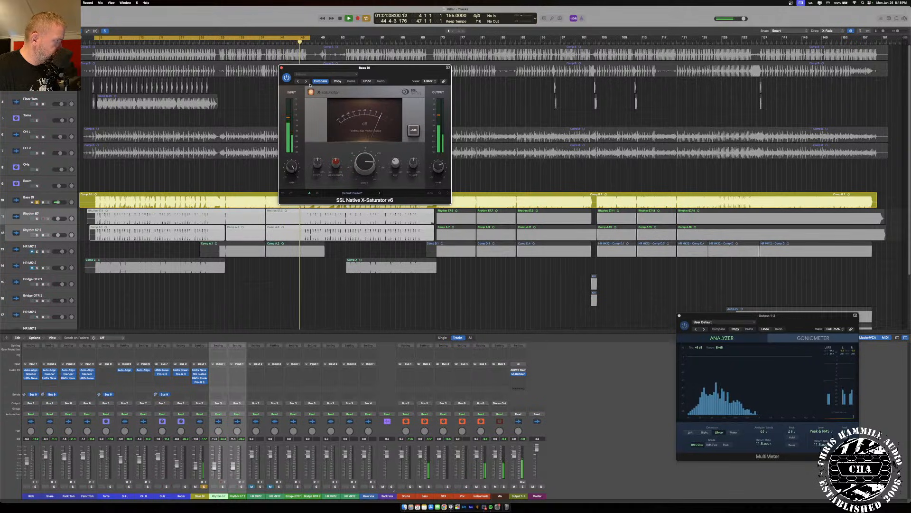
pyautogui.click(282, 68)
pyautogui.press('space')
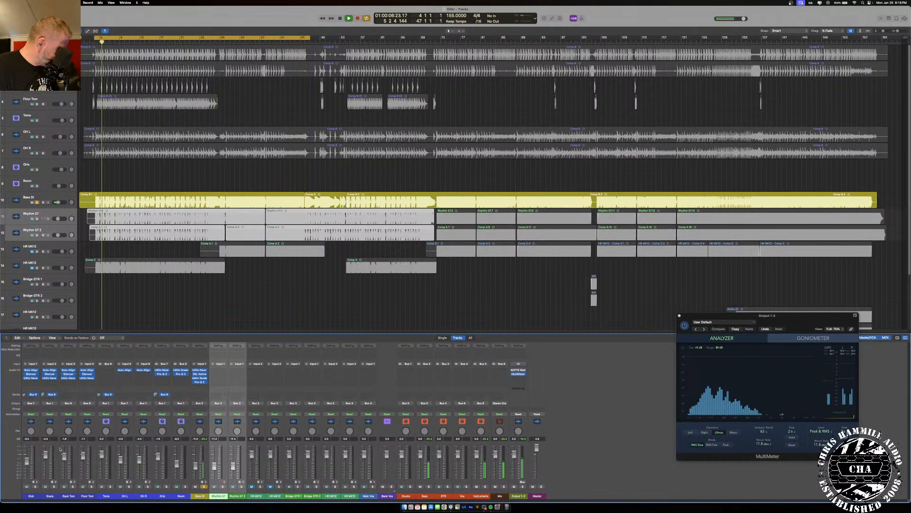
# - Insert a mono SSL 4K E after the Pro-Q 3 on the Bass DI and open its channel strip during playback
pyautogui.click(197, 386)
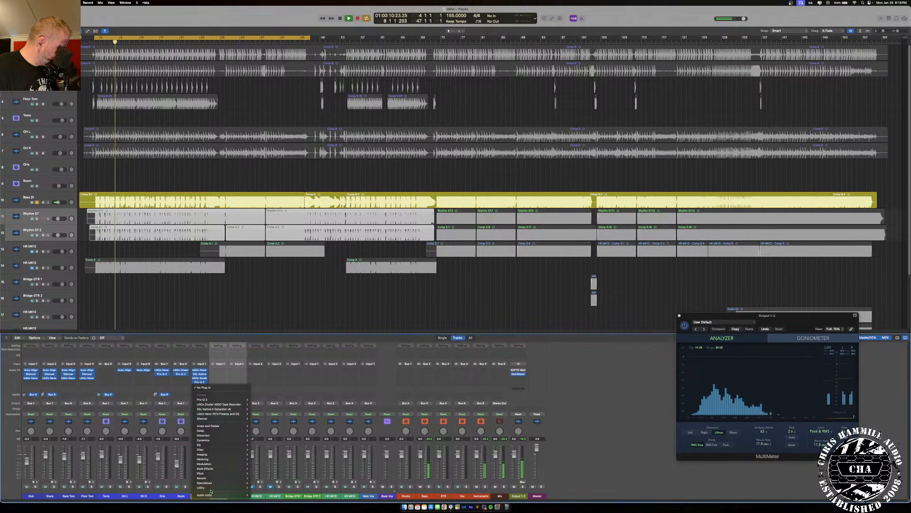
pyautogui.moveTo(223, 494)
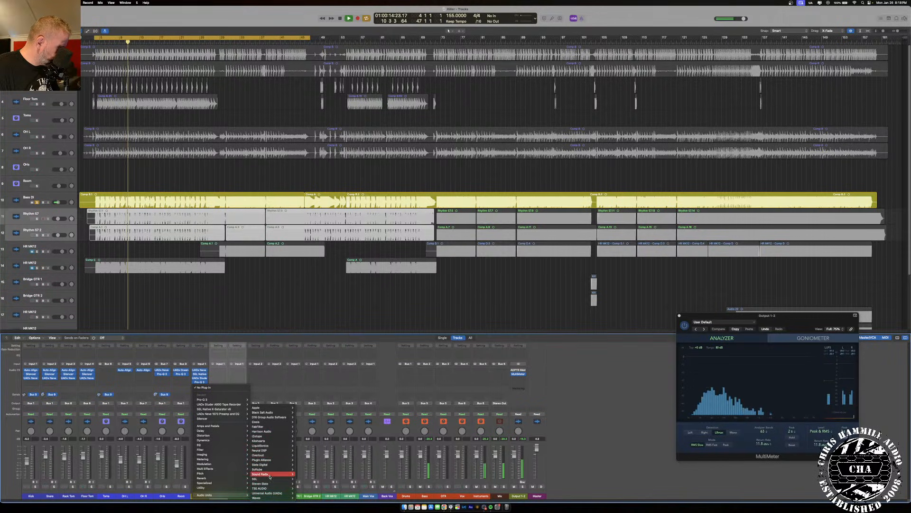
pyautogui.moveTo(280, 478)
pyautogui.moveTo(309, 389)
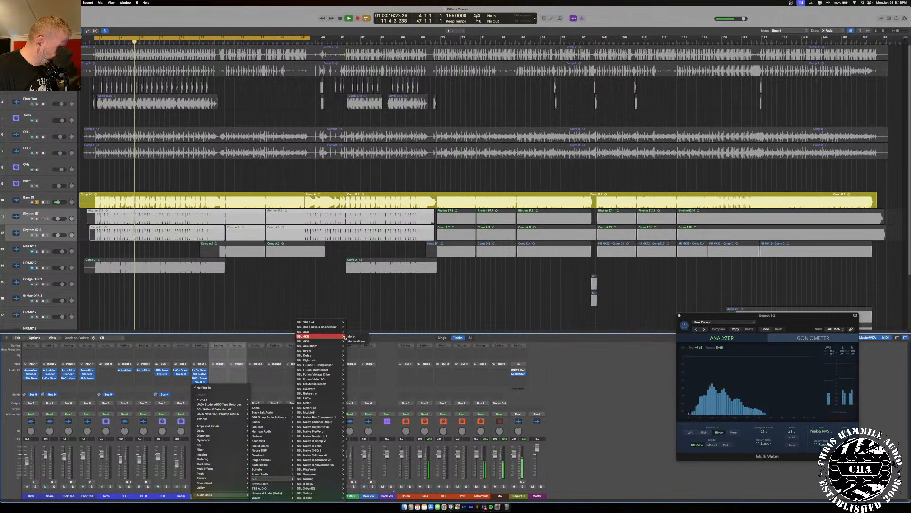
pyautogui.click(229, 378)
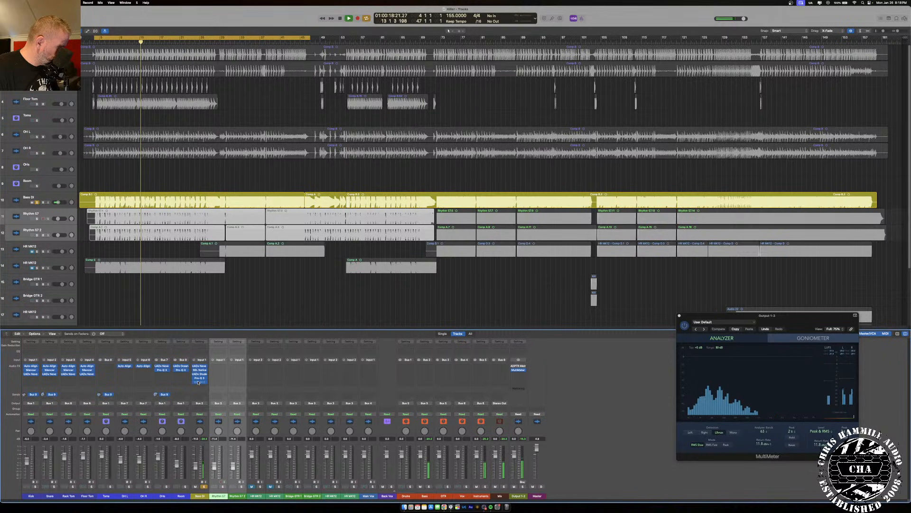
pyautogui.click(199, 382)
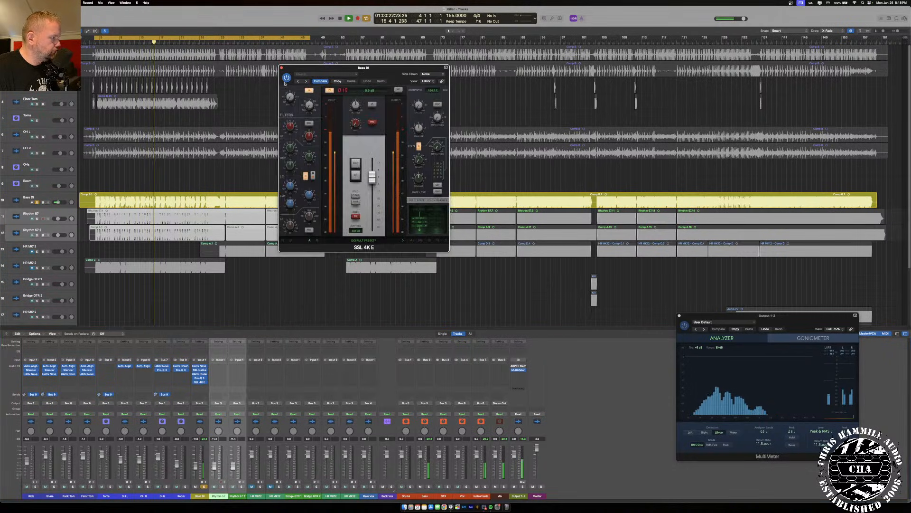
pyautogui.click(290, 99)
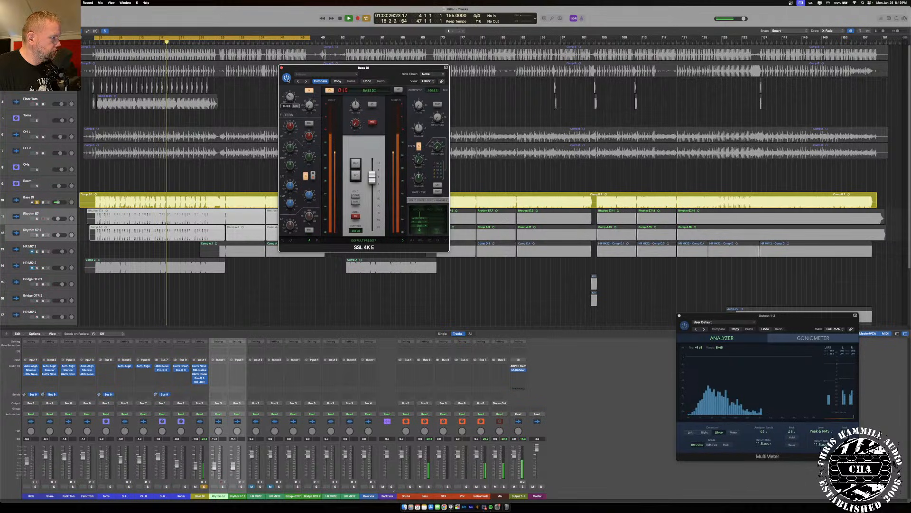
pyautogui.moveTo(309, 108)
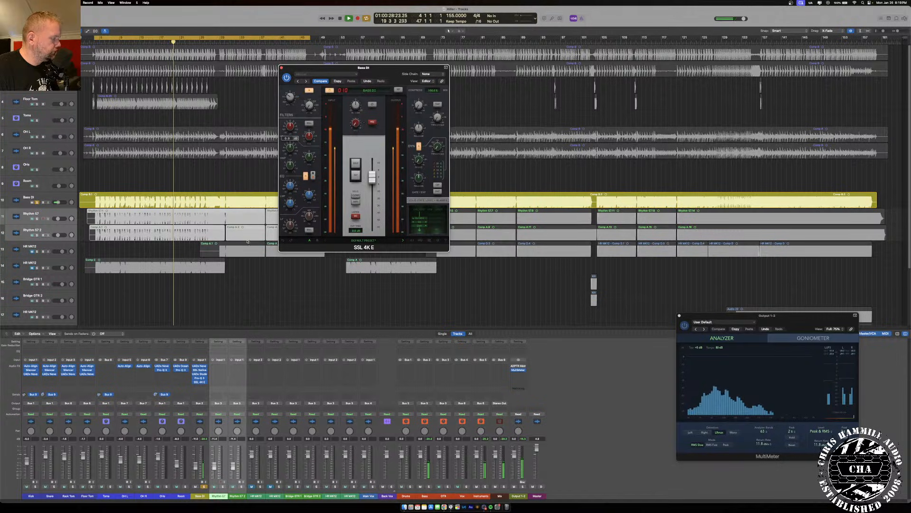
# - Recheck the Pro-Q 3 high cut on the Bass DI, remove that Pro-Q 3, and reopen the SSL 4K E
pyautogui.click(199, 378)
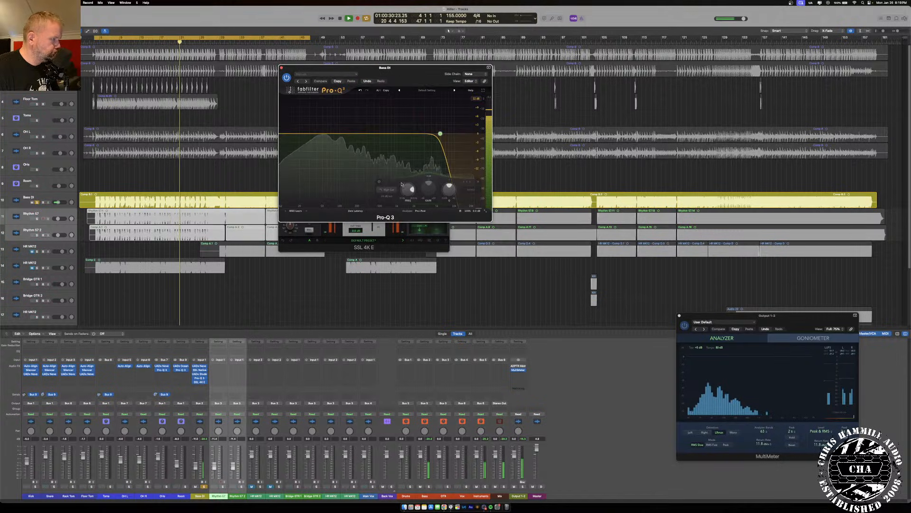
pyautogui.press('super+w')
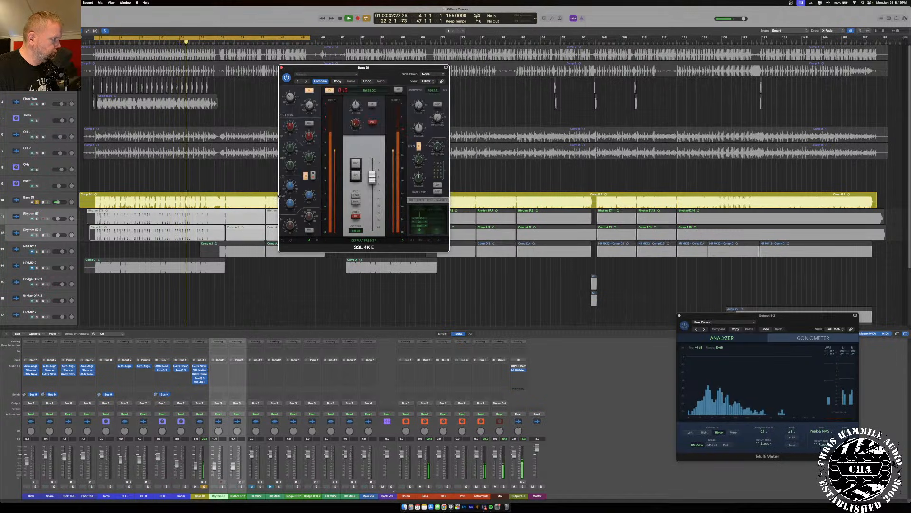
pyautogui.click(205, 382)
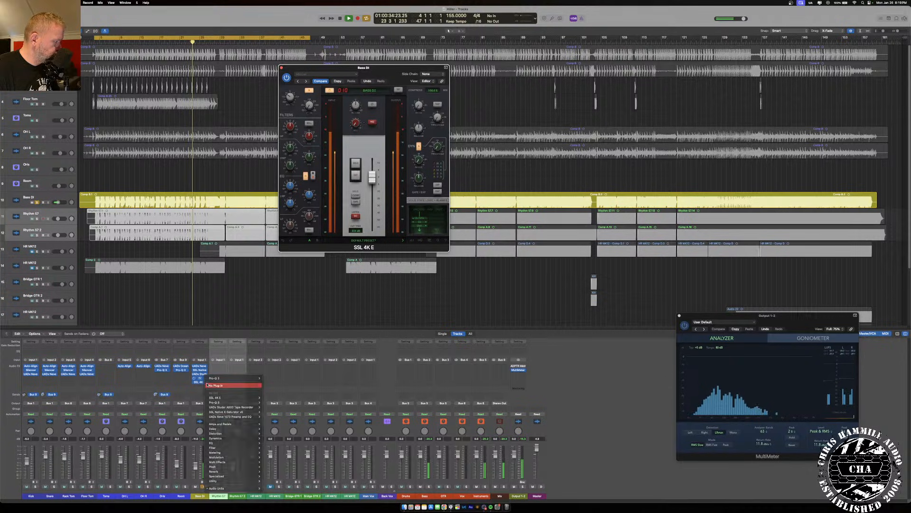
pyautogui.press('Escape')
pyautogui.press('super+w')
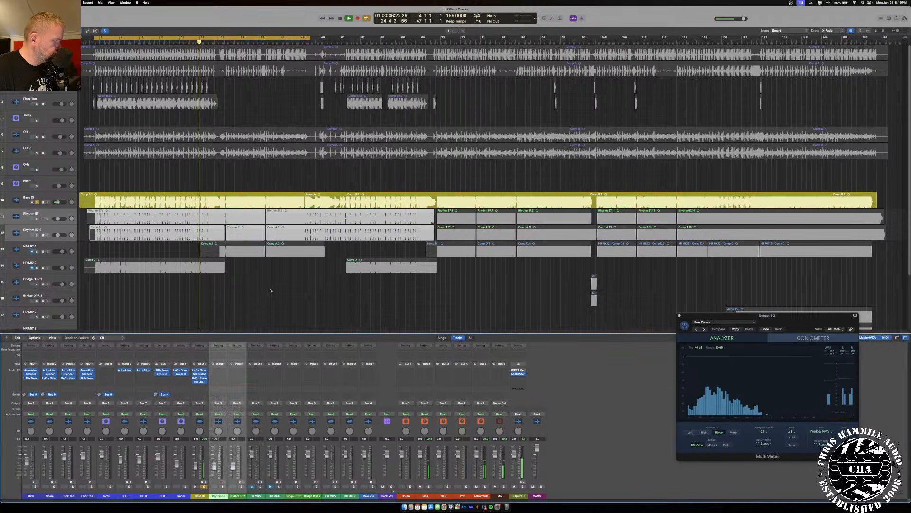
pyautogui.click(199, 381)
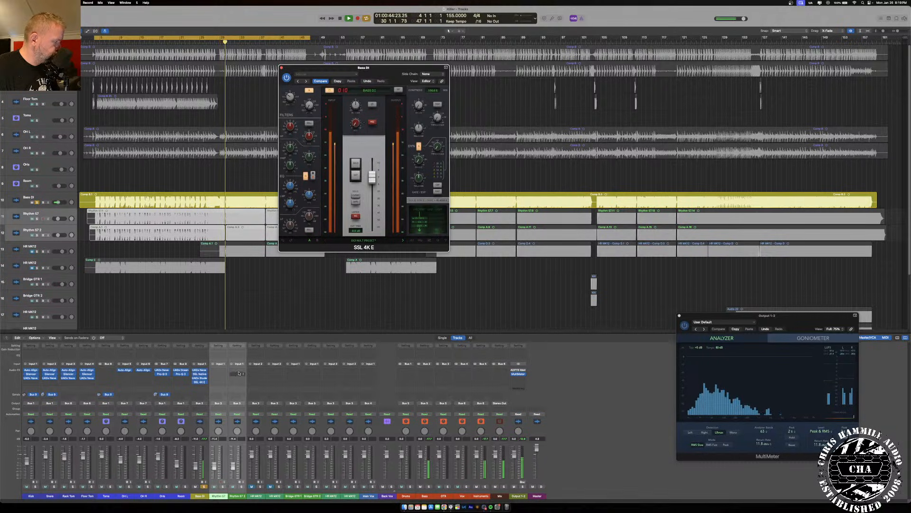
pyautogui.click(200, 382)
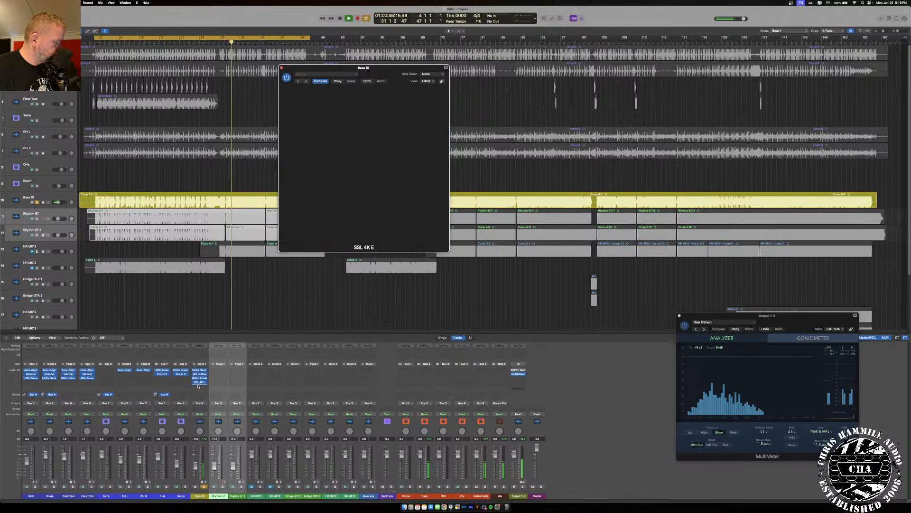
# - Insert a new mono Pro-Q 3 before the Bass DI's SSL 4K E and add a high-shelf cut with raised Q and lowered frequency
pyautogui.click(199, 383)
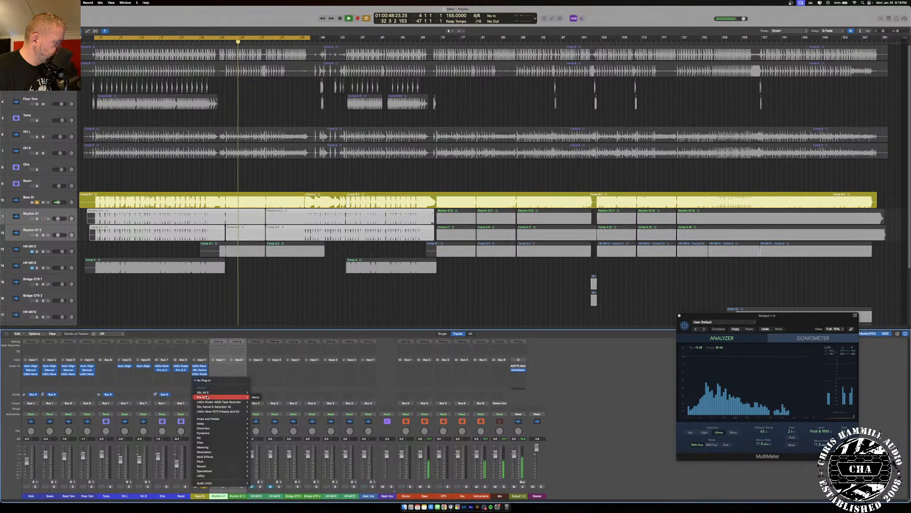
pyautogui.click(255, 397)
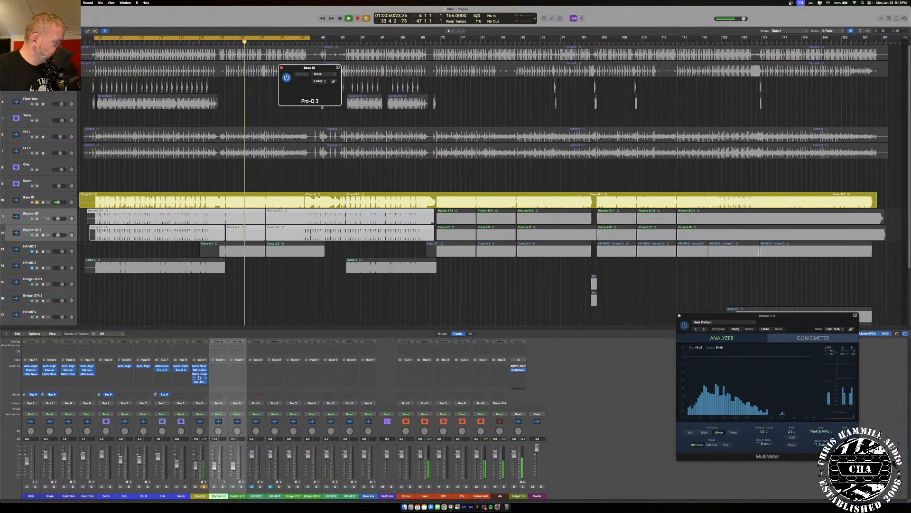
pyautogui.click(450, 144)
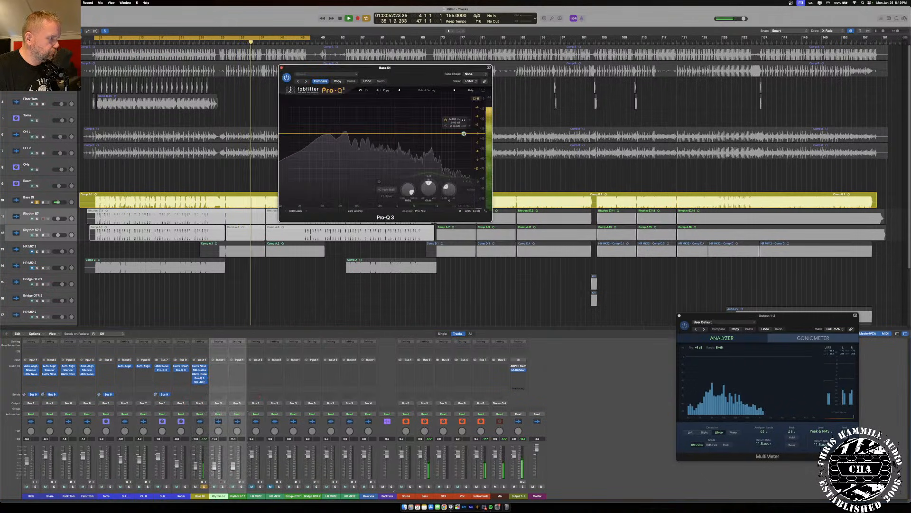
pyautogui.moveTo(450, 144); pyautogui.dragTo(450, 151)
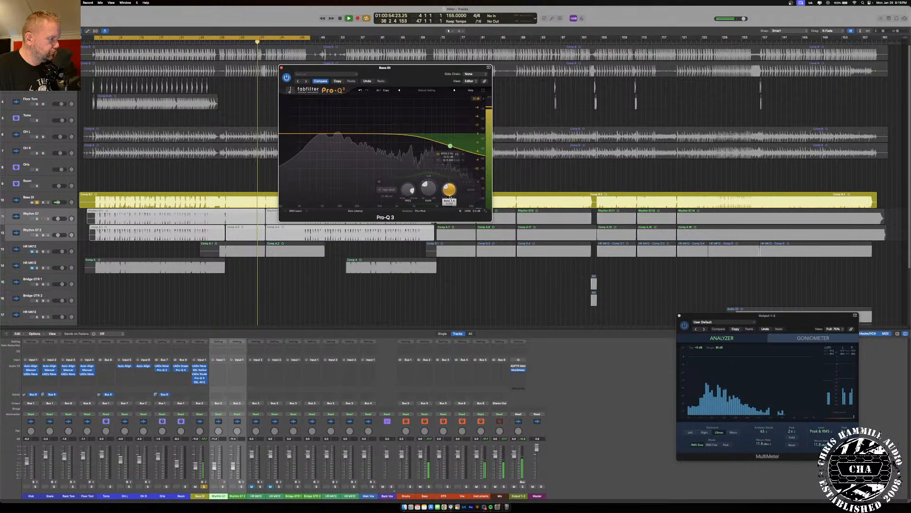
pyautogui.moveTo(449, 186); pyautogui.dragTo(449, 178)
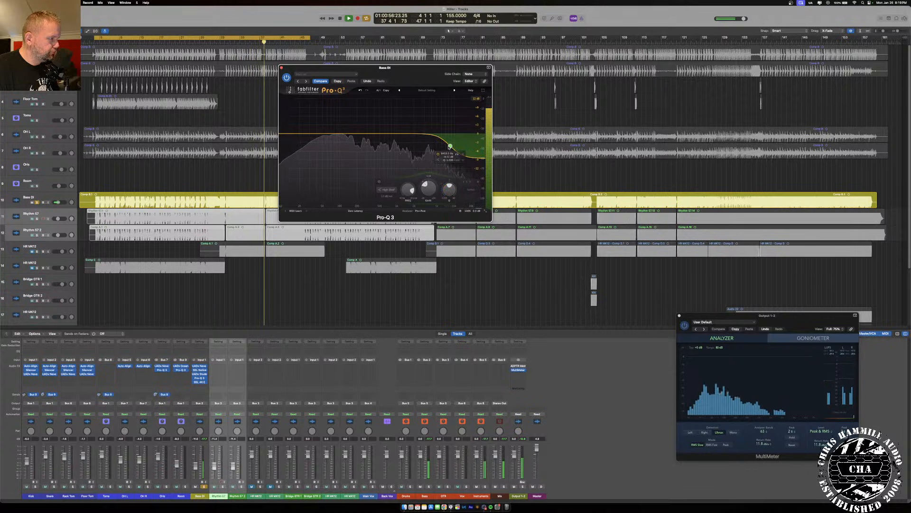
pyautogui.moveTo(450, 146); pyautogui.dragTo(435, 147)
pyautogui.click(281, 67)
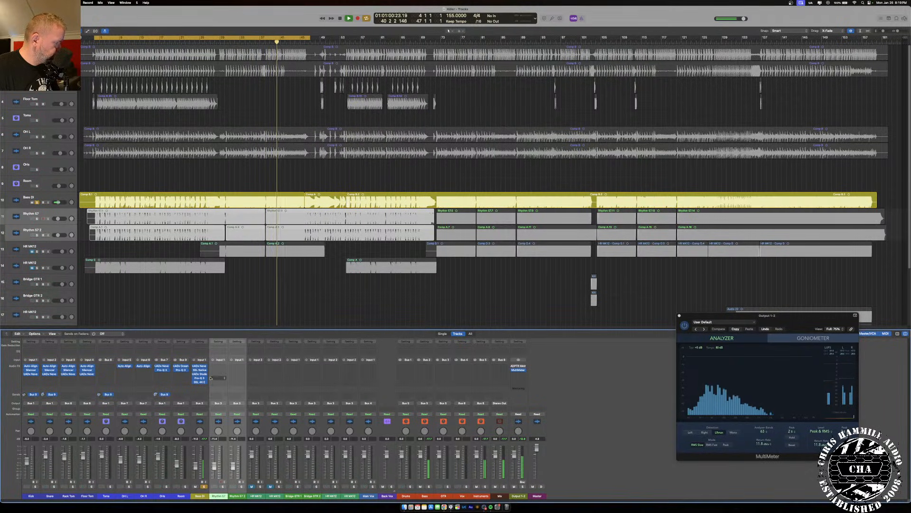
# - Reopen the Bass DI's SSL 4K E and bring in its high-pass filter at a low frequency
pyautogui.click(197, 381)
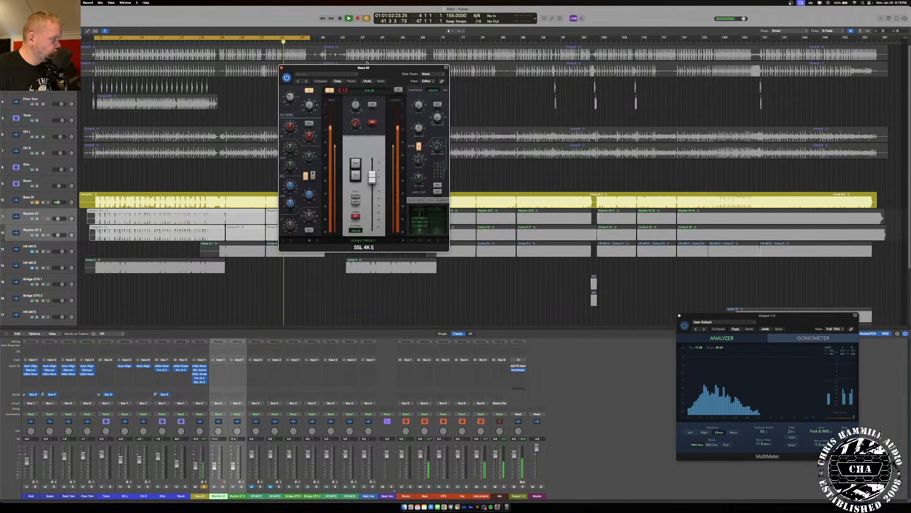
pyautogui.moveTo(361, 67); pyautogui.dragTo(370, 81)
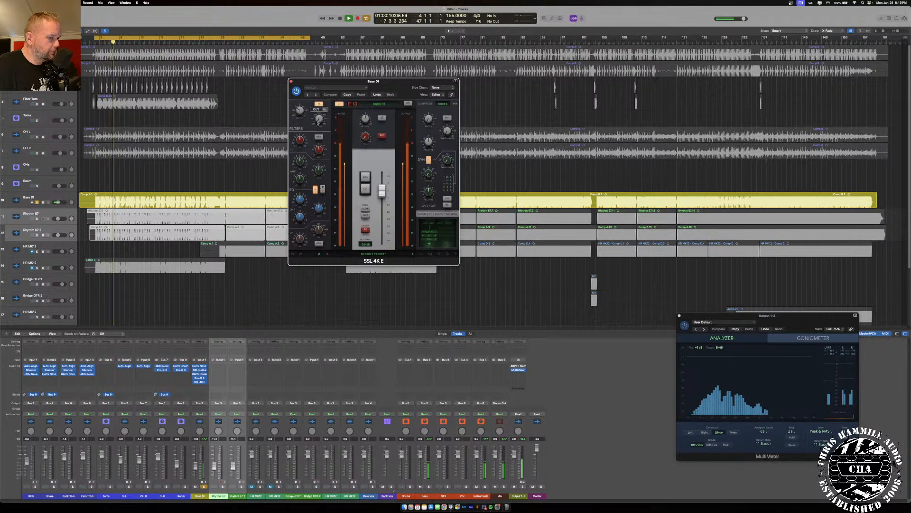
pyautogui.moveTo(319, 118)
pyautogui.mouseDown()
pyautogui.moveTo(319, 105)
pyautogui.moveTo(320, 121)
pyautogui.mouseUp()
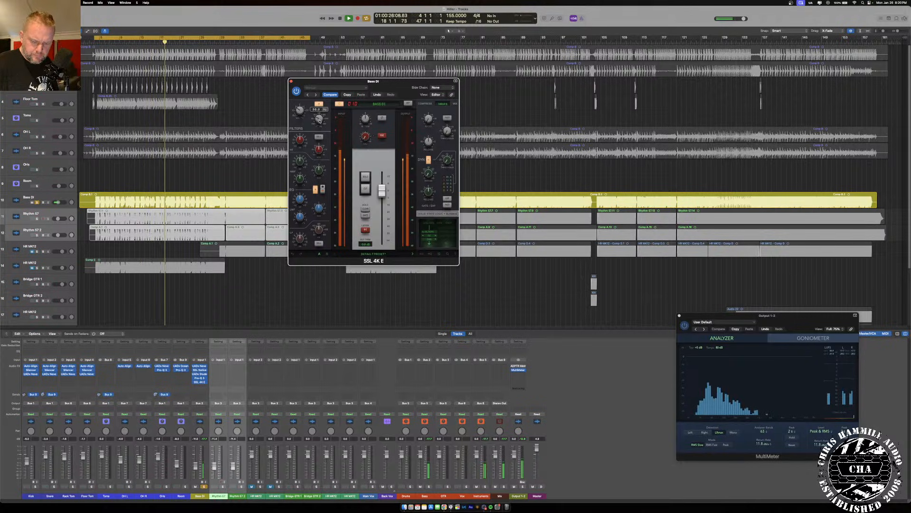
# - Adjust the Q, gain and frequency of the SSL 4K E's blue low-mid EQ band on the Bass DI
pyautogui.moveTo(322, 175)
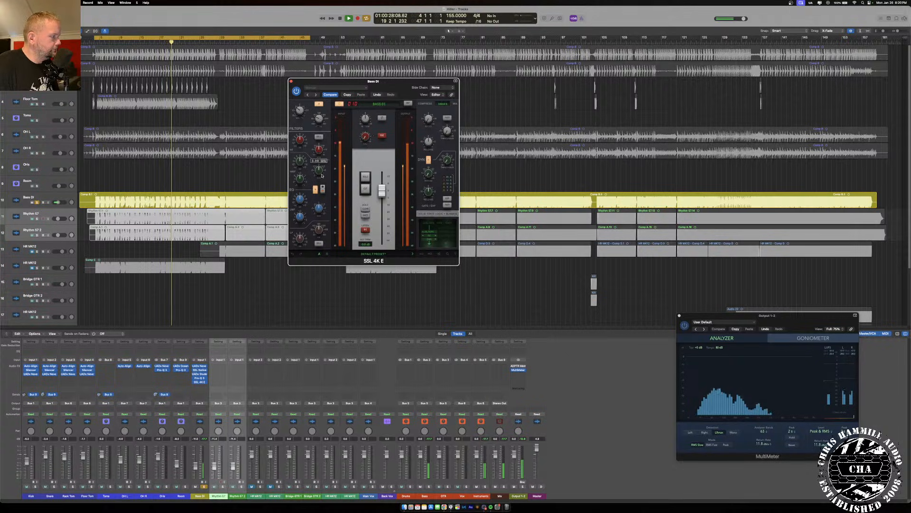
pyautogui.moveTo(317, 202)
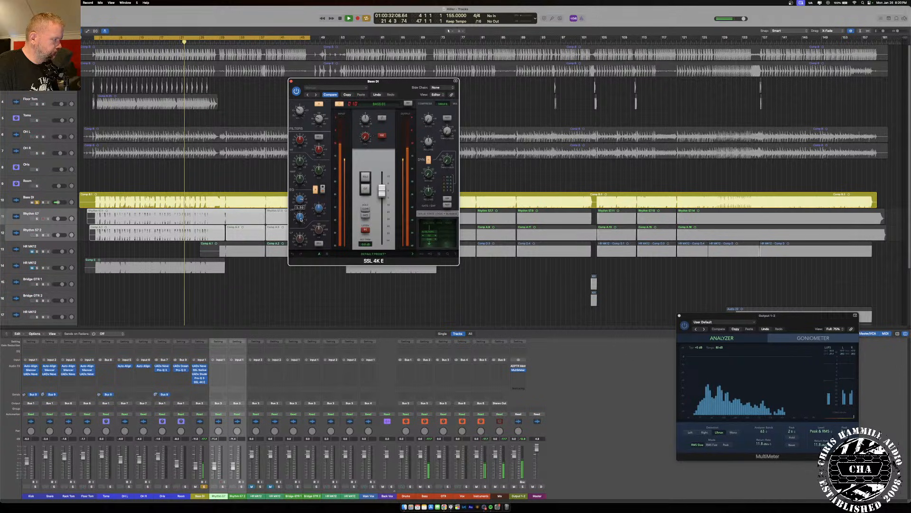
pyautogui.moveTo(302, 218); pyautogui.dragTo(303, 236)
pyautogui.moveTo(302, 201)
pyautogui.mouseDown()
pyautogui.moveTo(303, 194)
pyautogui.moveTo(319, 214)
pyautogui.moveTo(316, 227)
pyautogui.moveTo(302, 199)
pyautogui.moveTo(318, 207)
pyautogui.mouseUp()
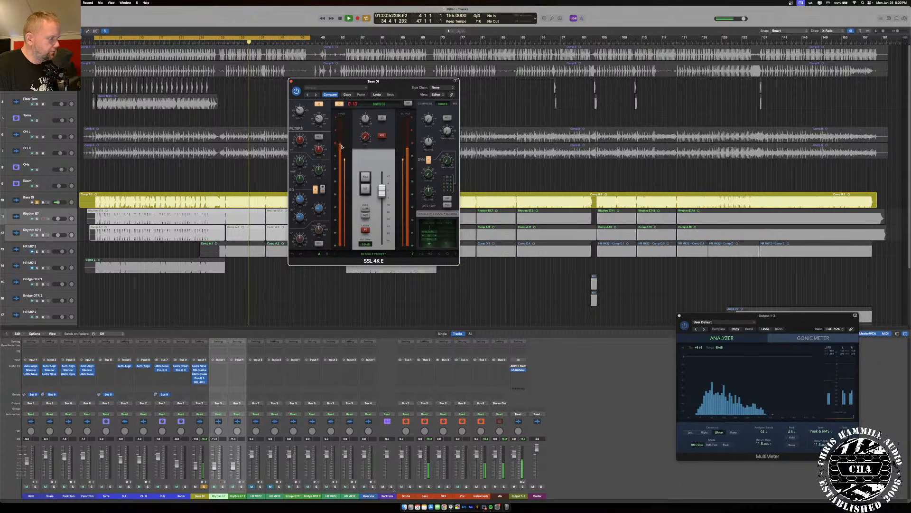
# - Boost the SSL 4K E's green high-mid EQ band on the Bass DI and adjust its Q and frequency
pyautogui.moveTo(315, 171)
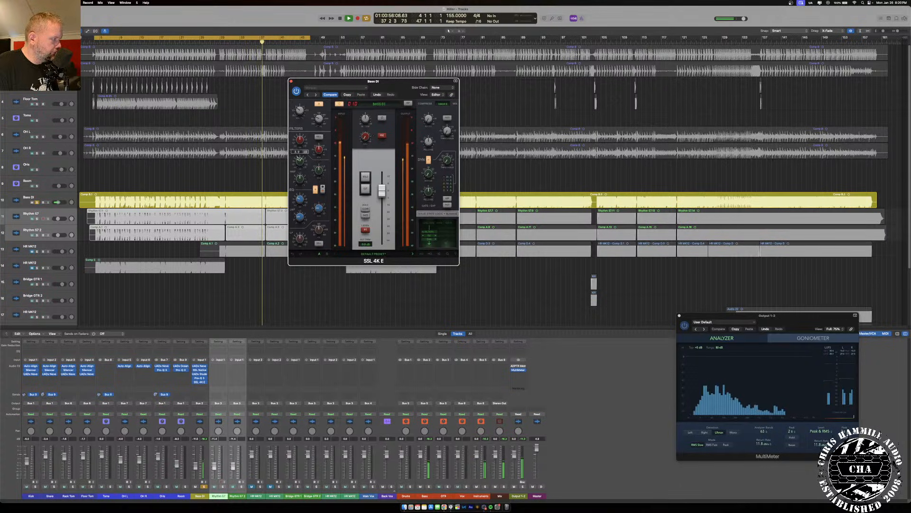
pyautogui.moveTo(297, 163); pyautogui.dragTo(297, 156)
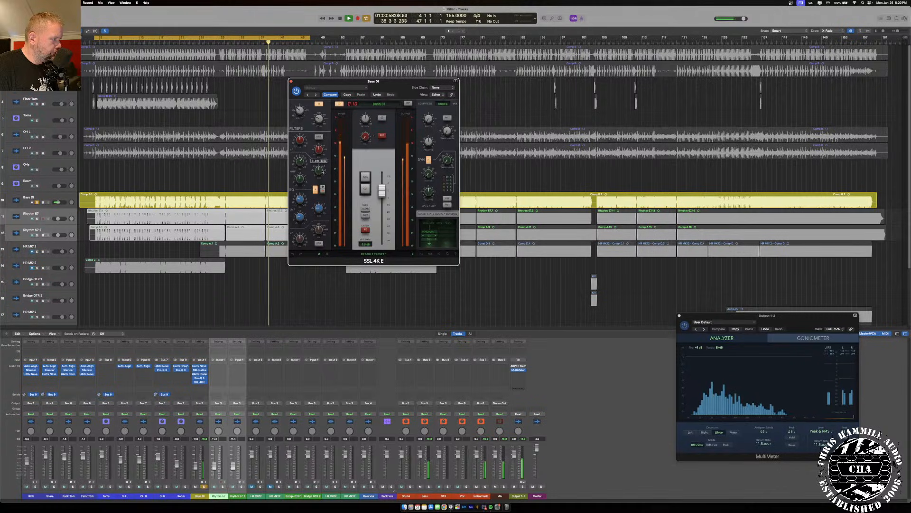
pyautogui.moveTo(303, 163); pyautogui.dragTo(298, 162)
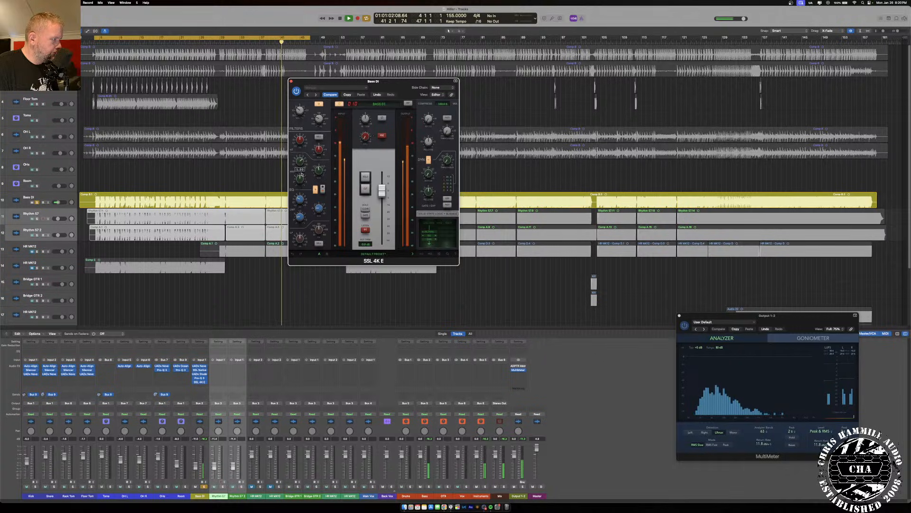
pyautogui.moveTo(319, 170)
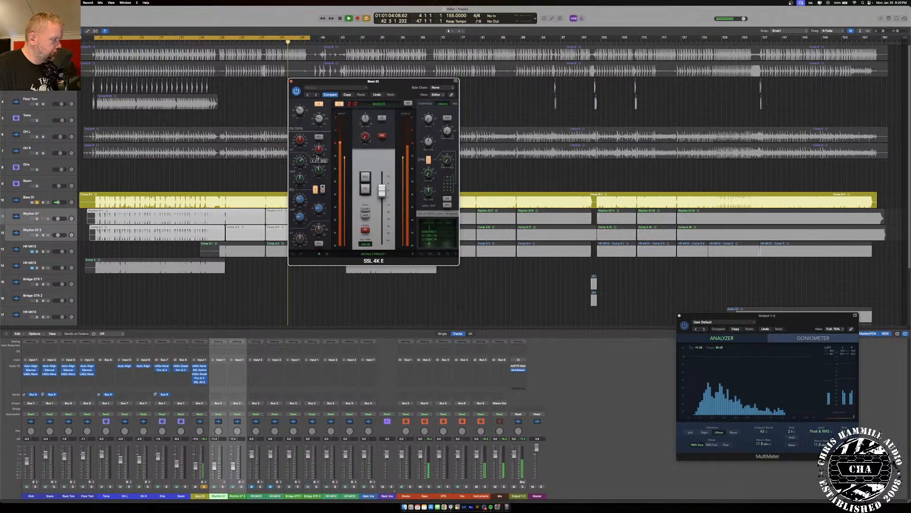
# - Engage fast attack and adjust the threshold on the SSL 4K E's compressor for the Bass DI, and close the plug-in
pyautogui.moveTo(303, 135)
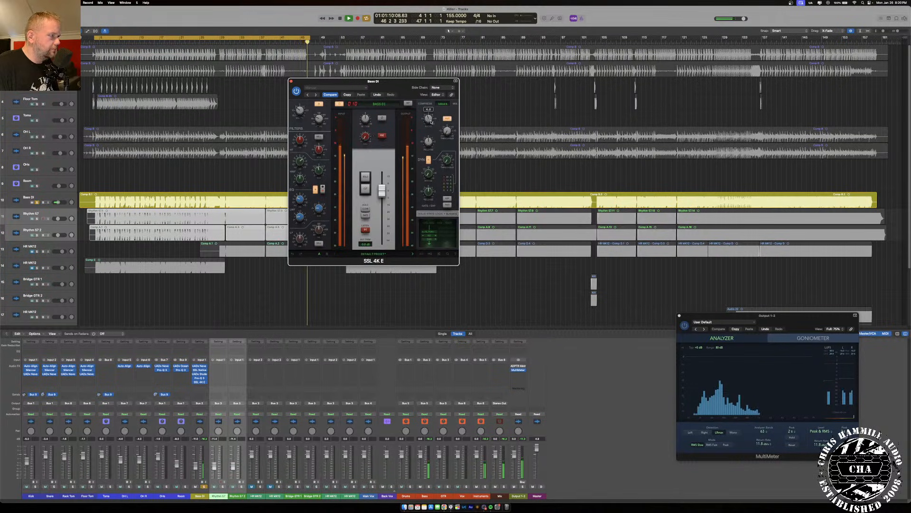
pyautogui.moveTo(430, 146)
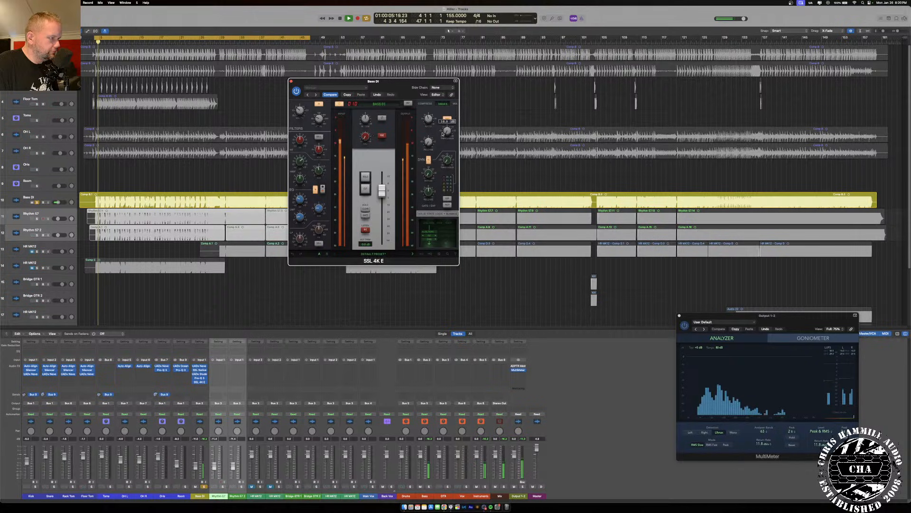
pyautogui.moveTo(444, 134); pyautogui.dragTo(446, 123)
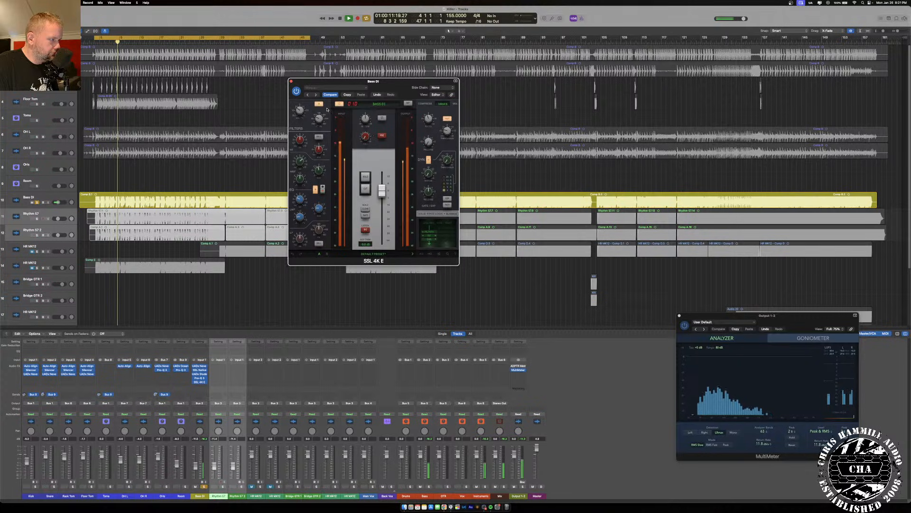
pyautogui.press('super+w')
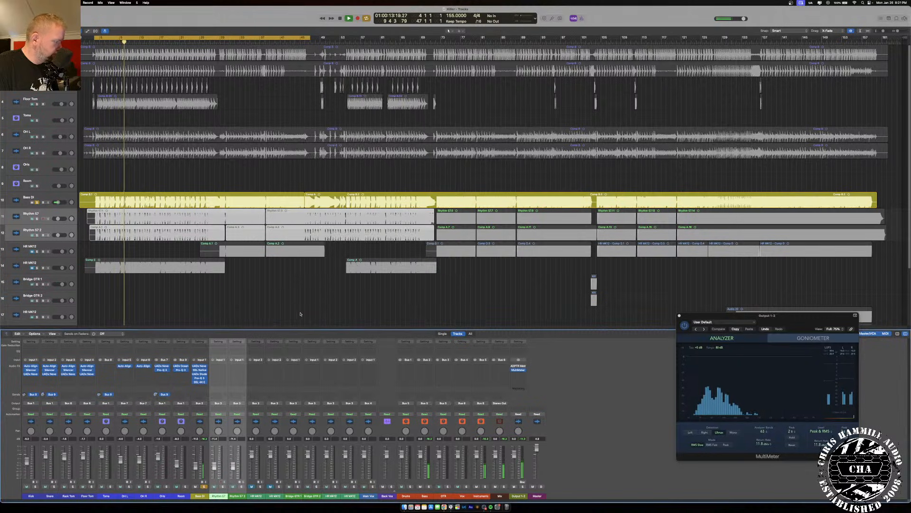
# - Insert the UADx Empirical Labs Distressor on the Bass DI, with the ratio at 4:1 and the audio mode at Dist 3
pyautogui.click(195, 386)
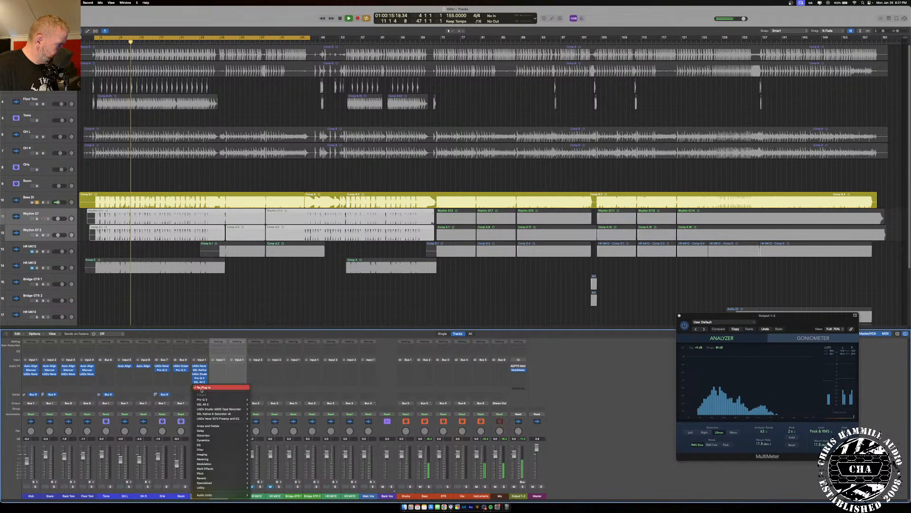
pyautogui.moveTo(209, 494)
pyautogui.moveTo(260, 494)
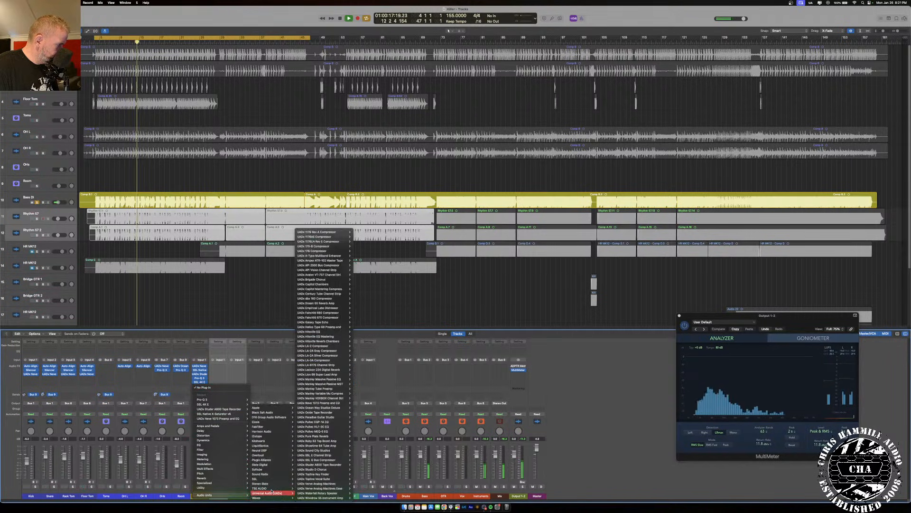
pyautogui.click(358, 308)
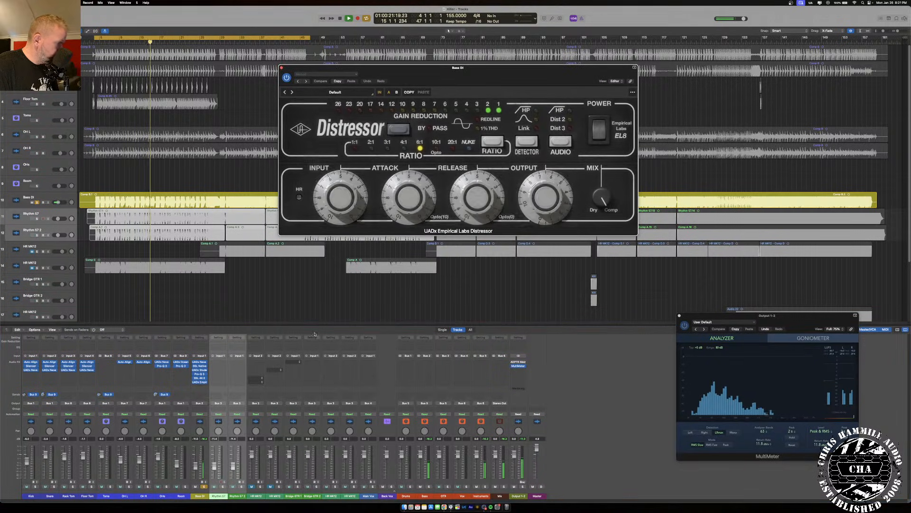
pyautogui.click(492, 143)
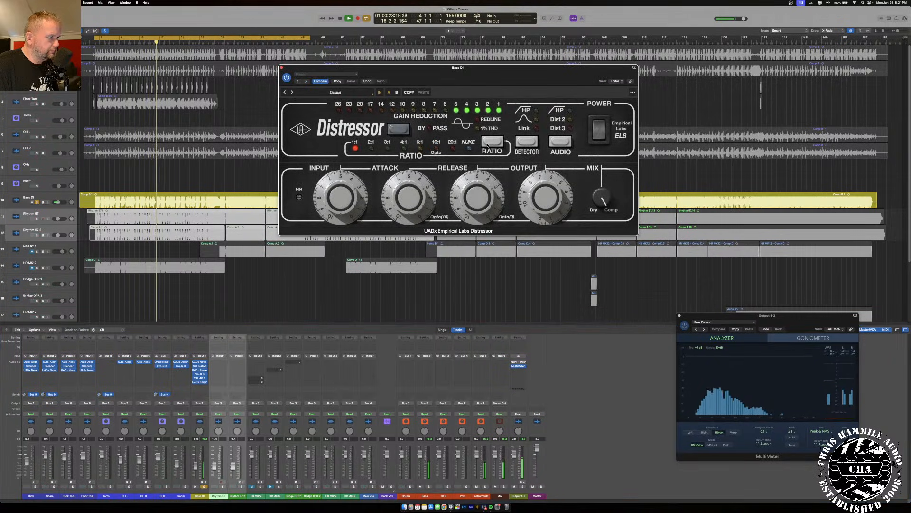
pyautogui.click(563, 142)
pyautogui.click(562, 142)
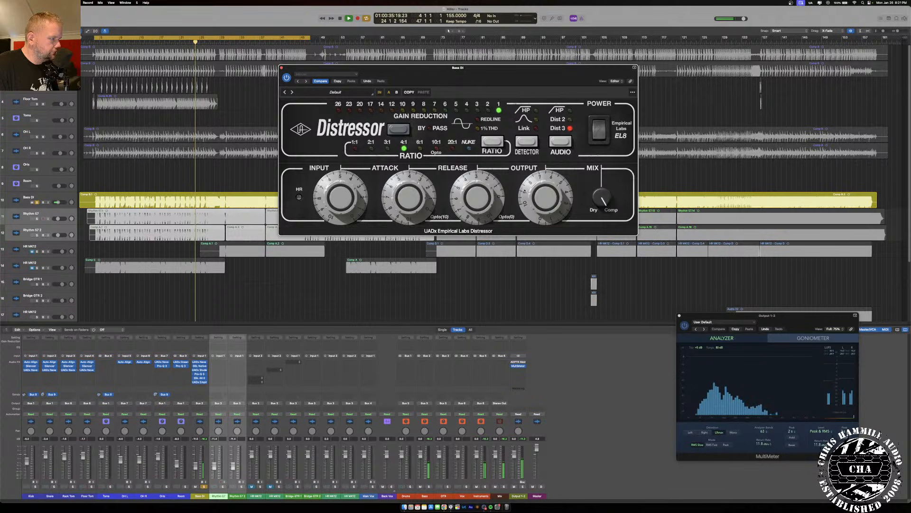
# - Compare the Bass DI with the Distressor powered off and on, close the plug-in, and fine-tune the Bass DI fader
pyautogui.click(598, 140)
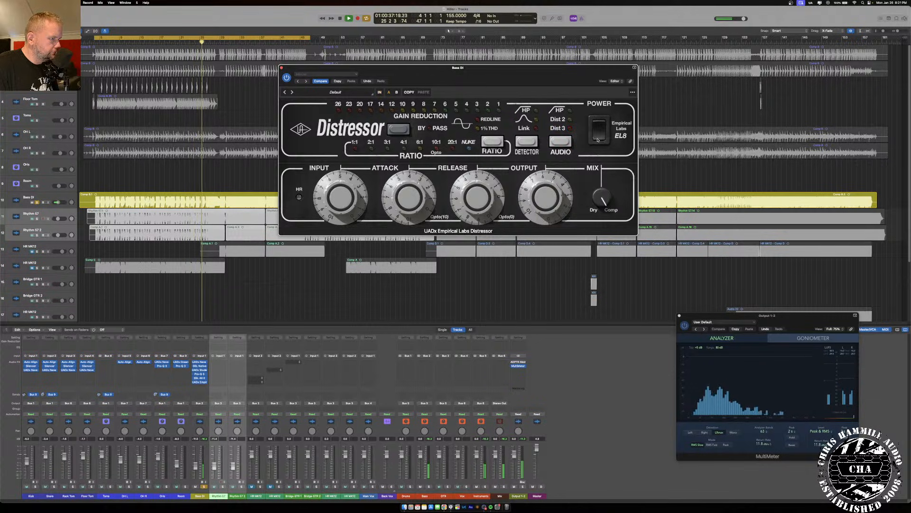
pyautogui.click(598, 139)
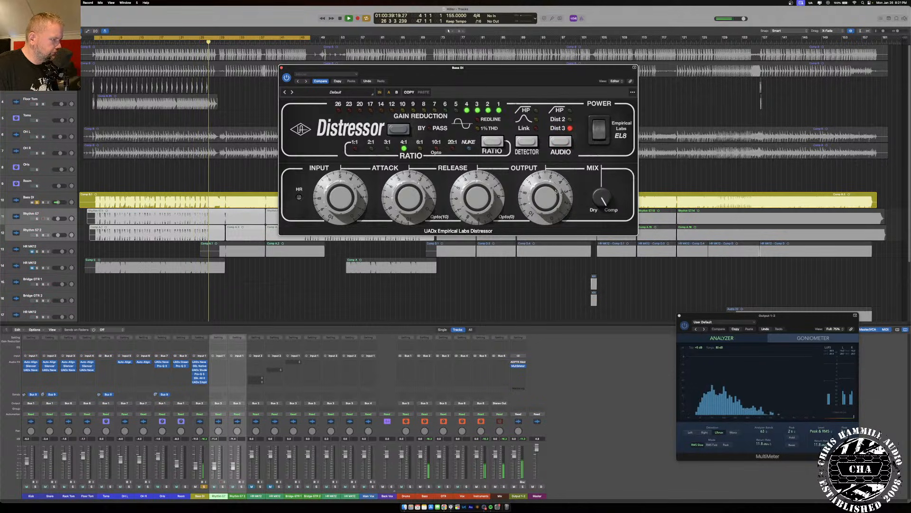
pyautogui.click(597, 137)
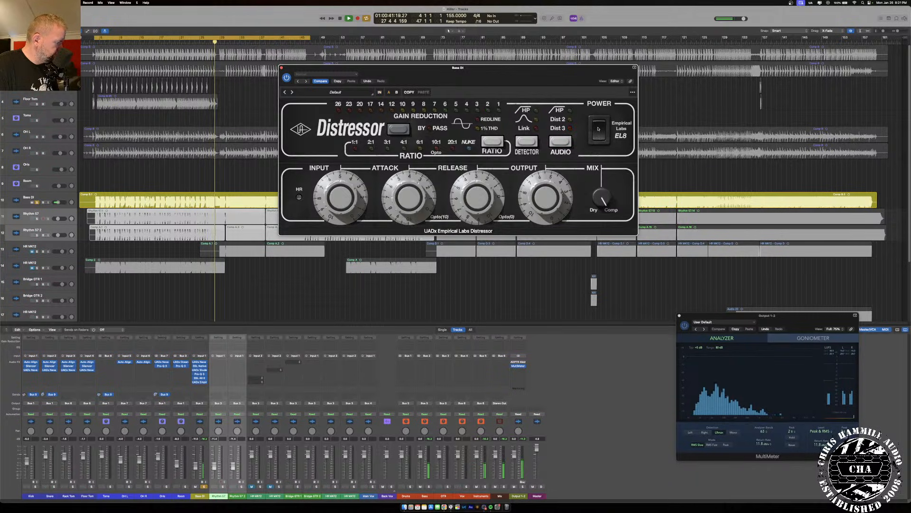
pyautogui.click(598, 130)
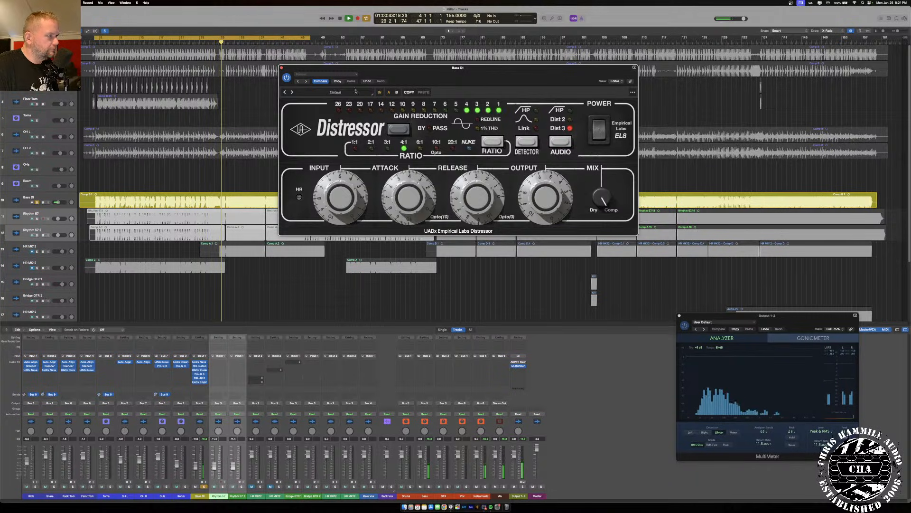
pyautogui.click(282, 67)
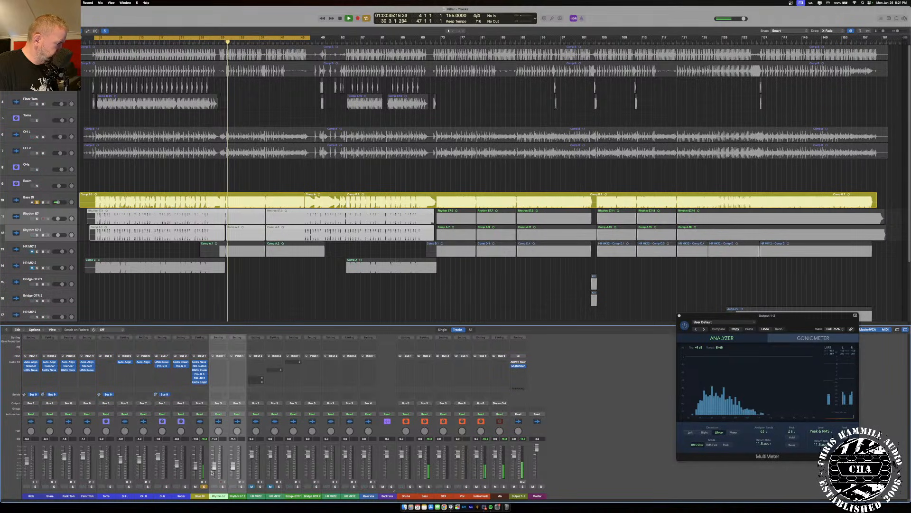
pyautogui.moveTo(193, 467); pyautogui.dragTo(194, 464)
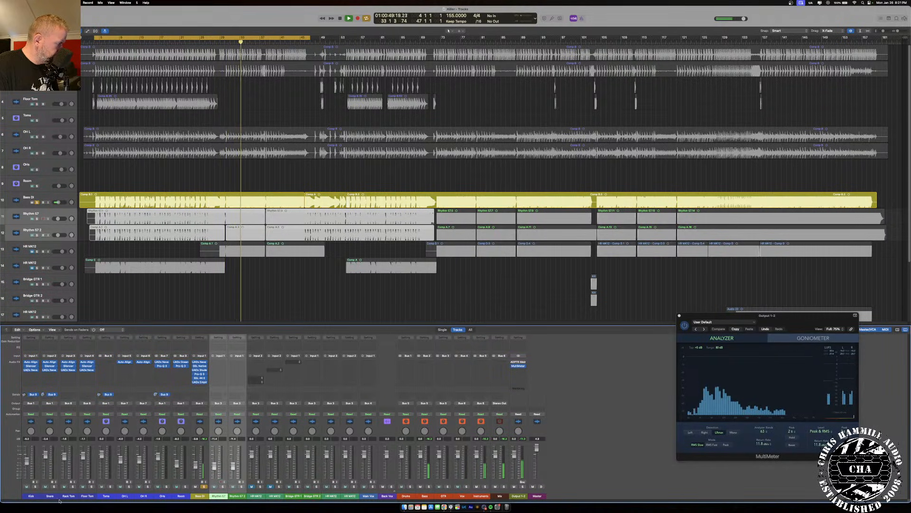
# - Solo the Kick in place of the Bass DI and insert an SSL 4K E in its next free slot
pyautogui.click(35, 486)
pyautogui.click(204, 486)
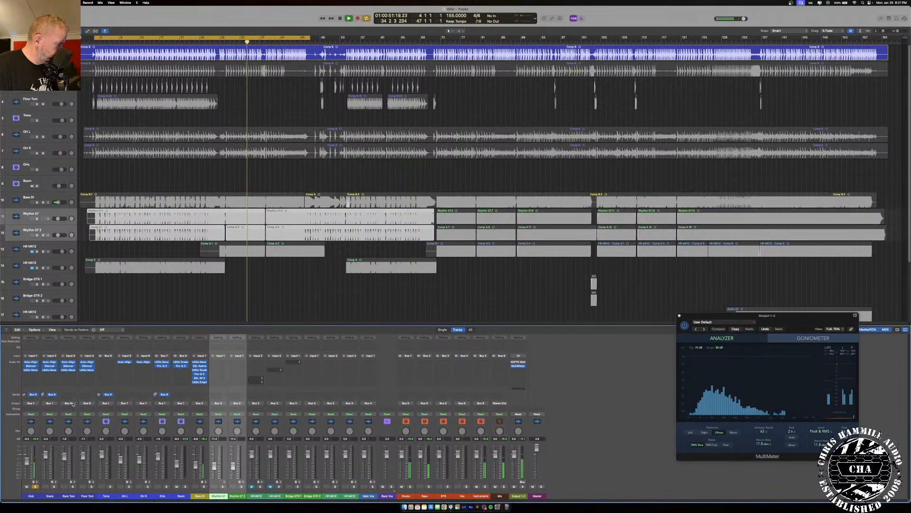
pyautogui.click(32, 374)
pyautogui.click(87, 398)
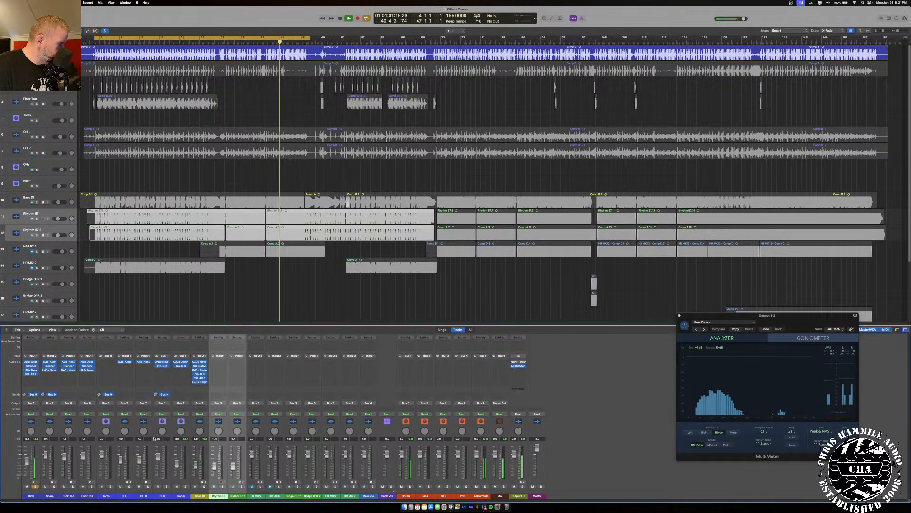
# - Audition the Room track with the soloed Kick by toggling its solo, and restart playback from the beginning
pyautogui.click(181, 495)
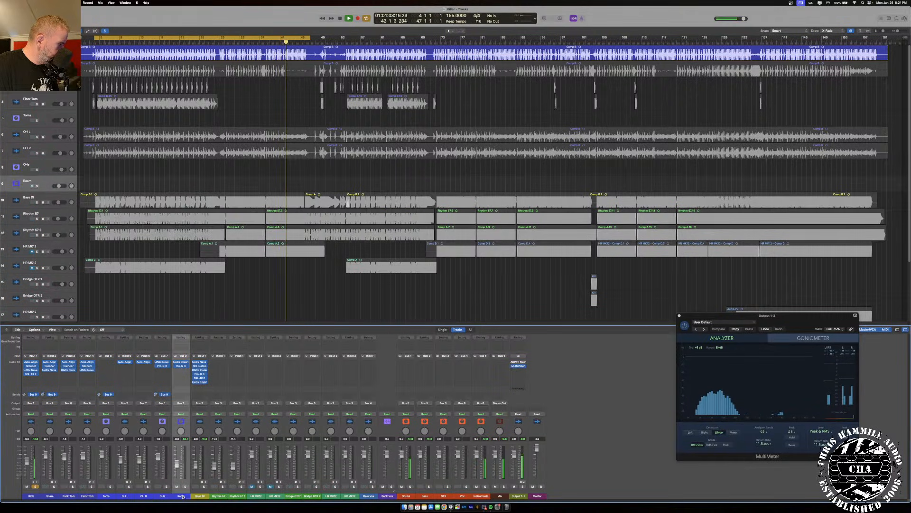
pyautogui.click(184, 486)
pyautogui.click(184, 486)
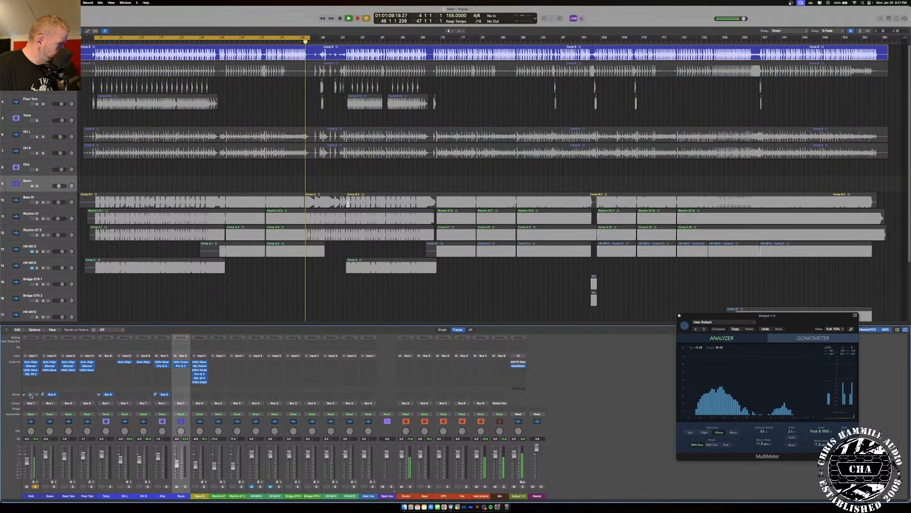
pyautogui.press('space')
pyautogui.press('space')
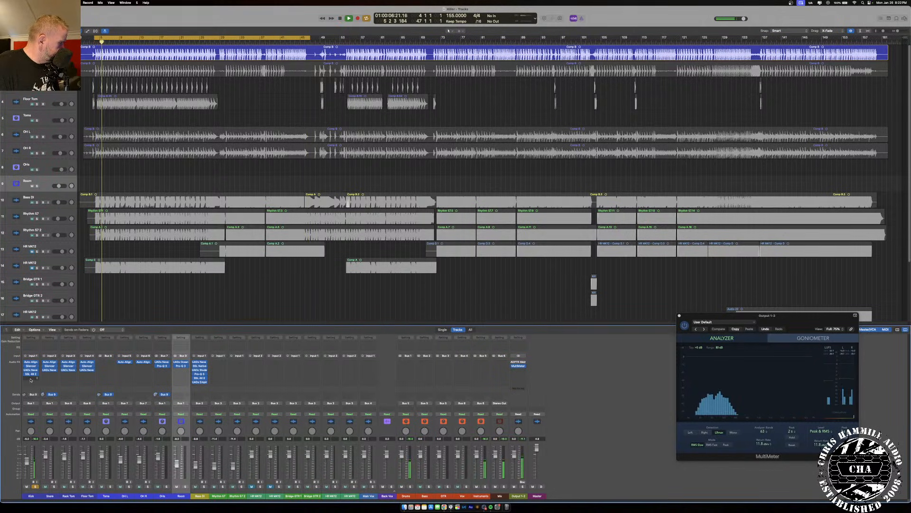
# - Open the Kick's SSL 4K E and adjust the frequency, gain and Q of its blue low-mid EQ band
pyautogui.click(30, 374)
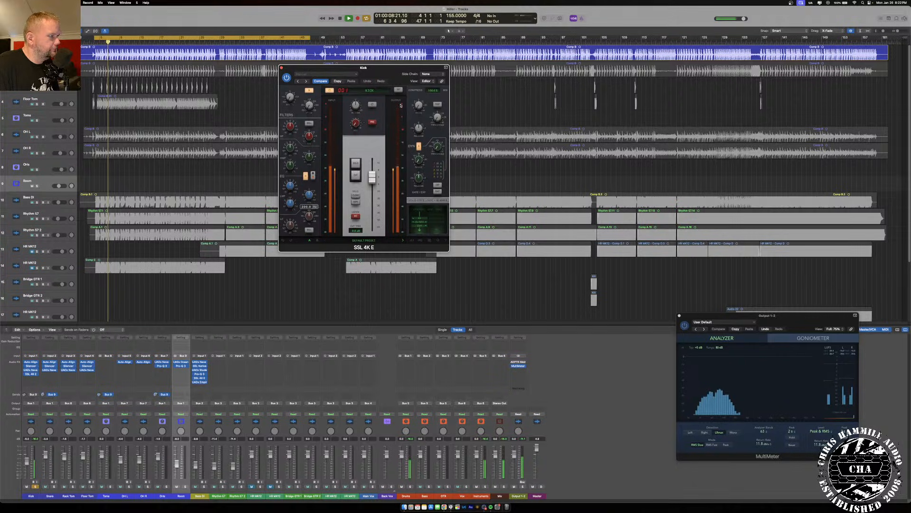
pyautogui.moveTo(291, 185)
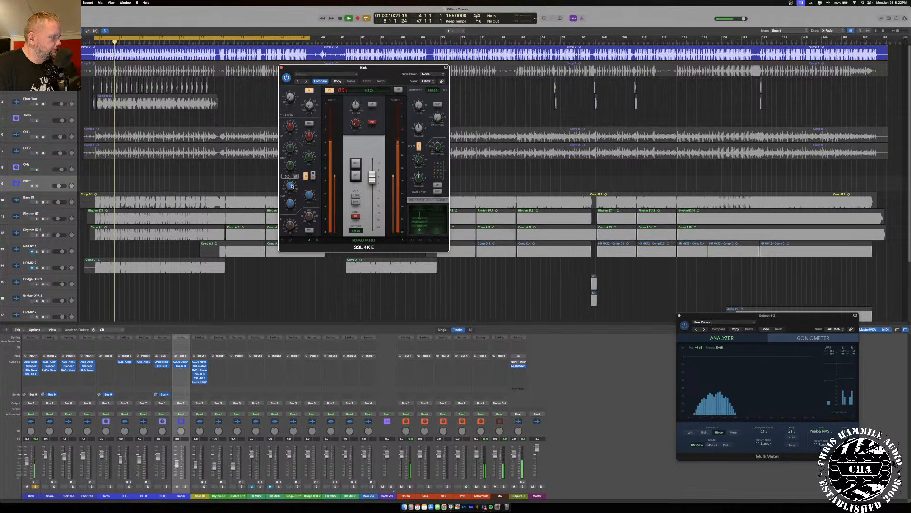
pyautogui.moveTo(290, 202); pyautogui.dragTo(290, 224)
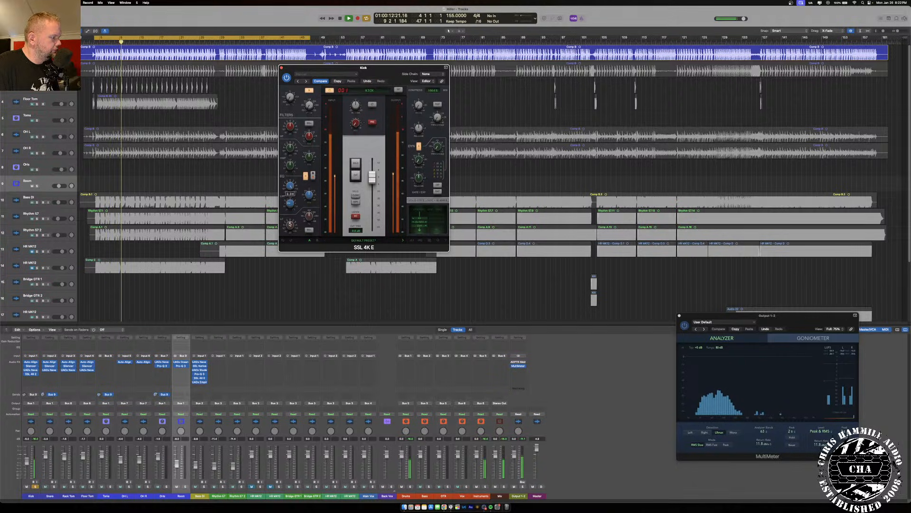
pyautogui.moveTo(309, 194); pyautogui.dragTo(298, 256)
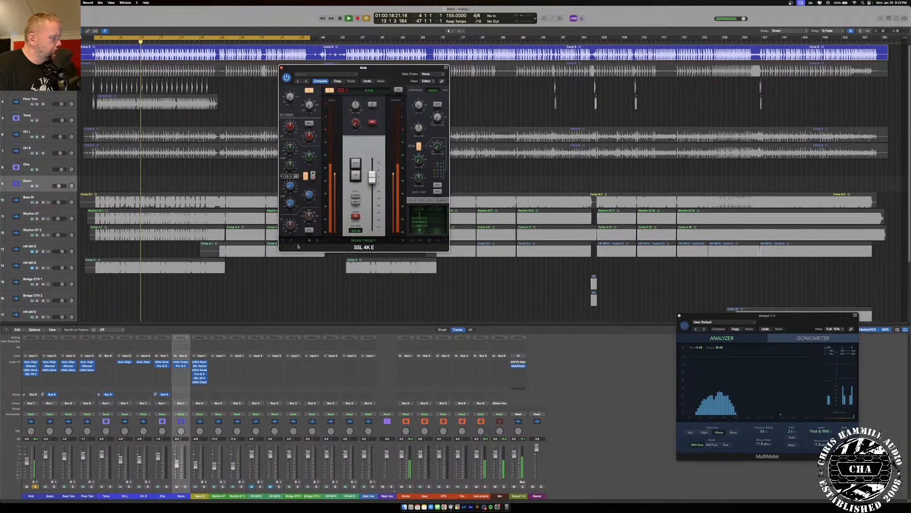
pyautogui.moveTo(289, 194); pyautogui.dragTo(289, 196)
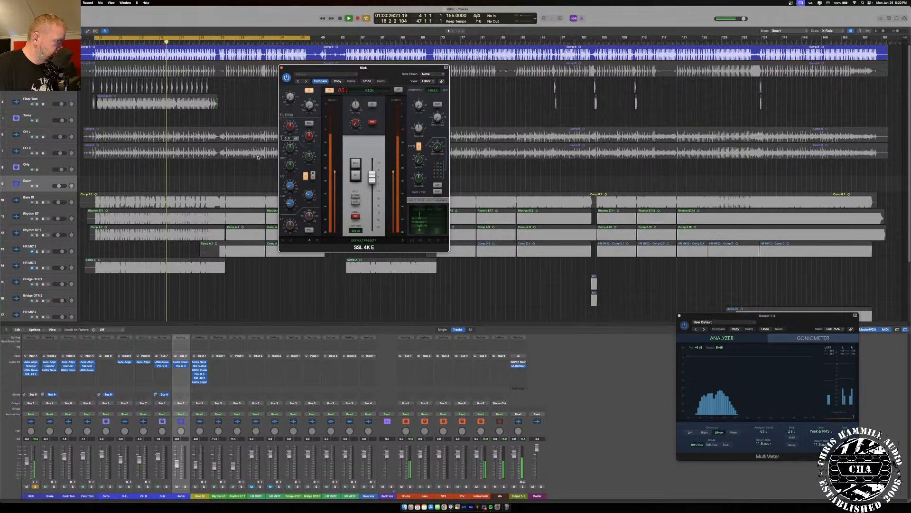
# - Insert Pro-Q 3 before the Kick's SSL 4K E, sweep a boosted bell through the low mids, turn it into a cut, and close it
pyautogui.click(31, 374)
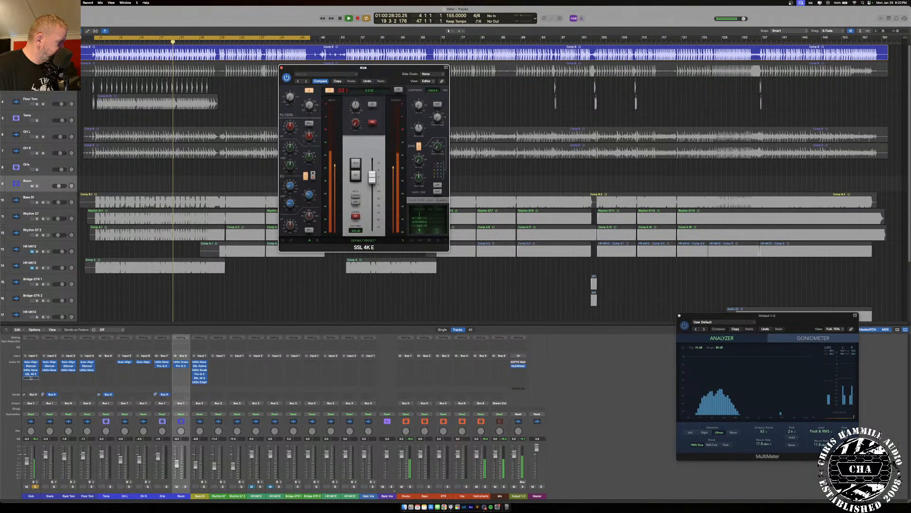
pyautogui.click(29, 374)
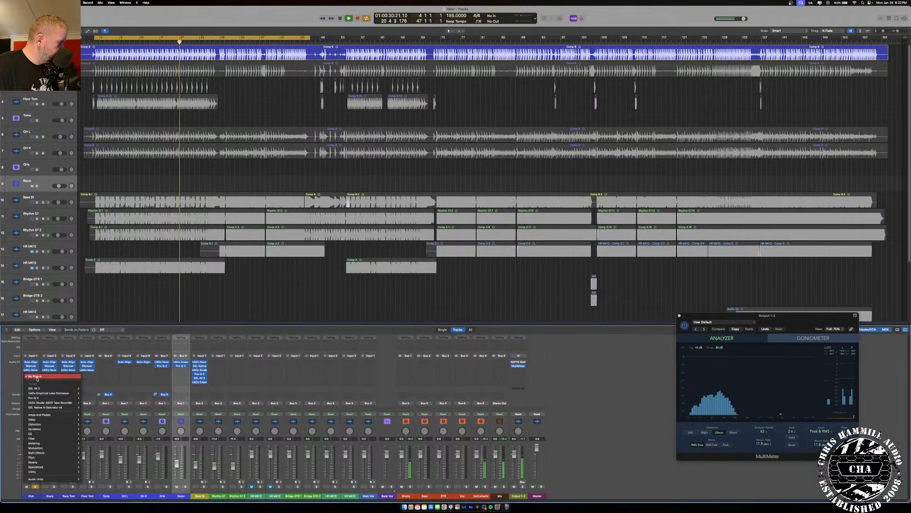
pyautogui.click(34, 397)
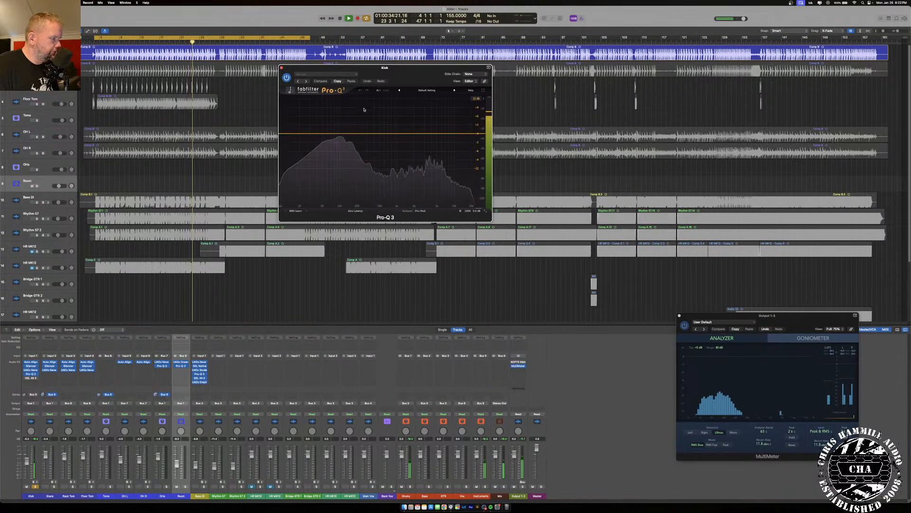
pyautogui.moveTo(356, 133); pyautogui.dragTo(349, 99)
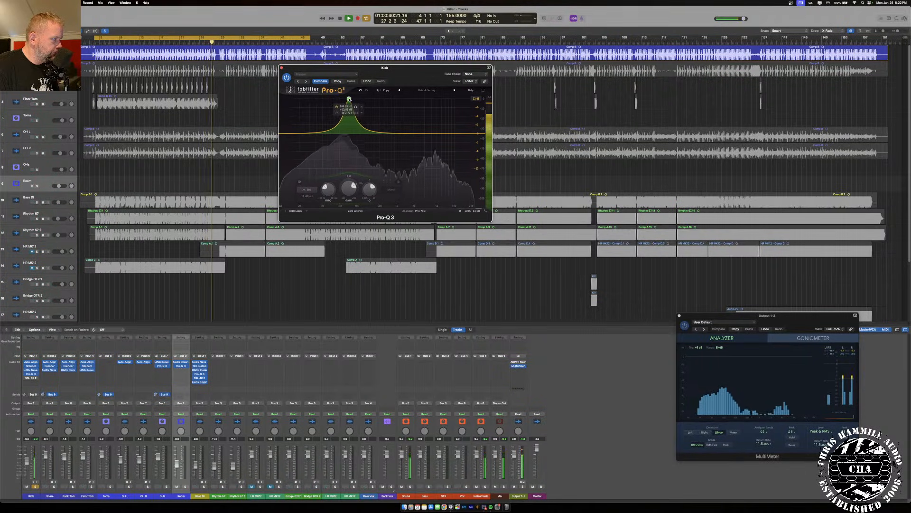
pyautogui.moveTo(349, 188); pyautogui.dragTo(348, 227)
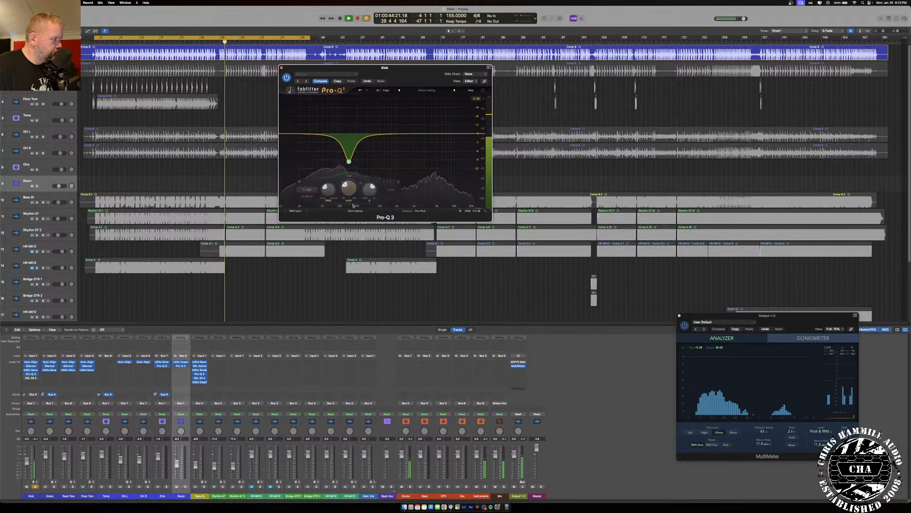
pyautogui.press('space')
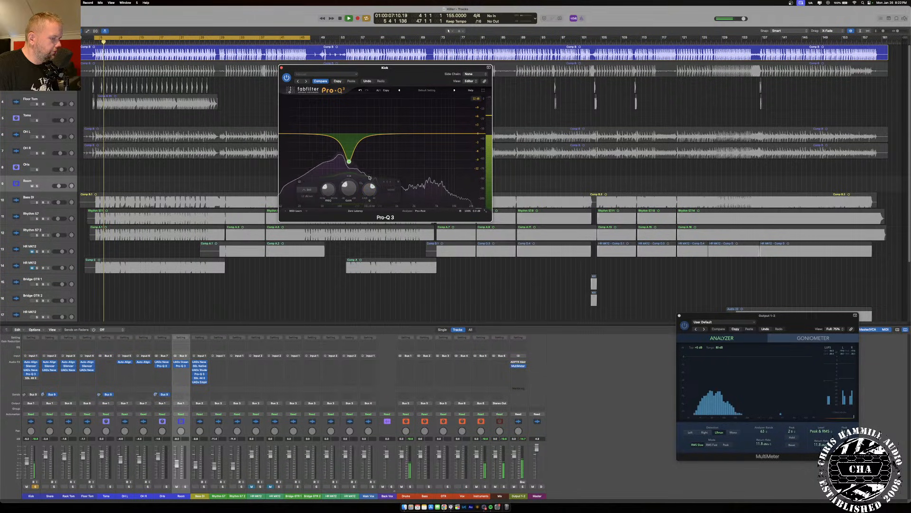
pyautogui.click(282, 67)
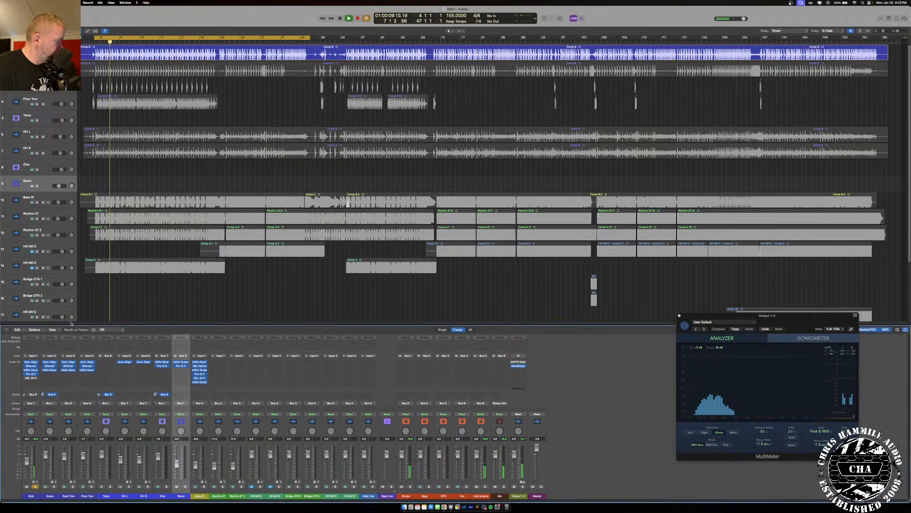
# - Reopen the Kick's SSL 4K E, shape its green high-mid EQ band and set the compressor threshold with fast attack, and close it
pyautogui.click(27, 377)
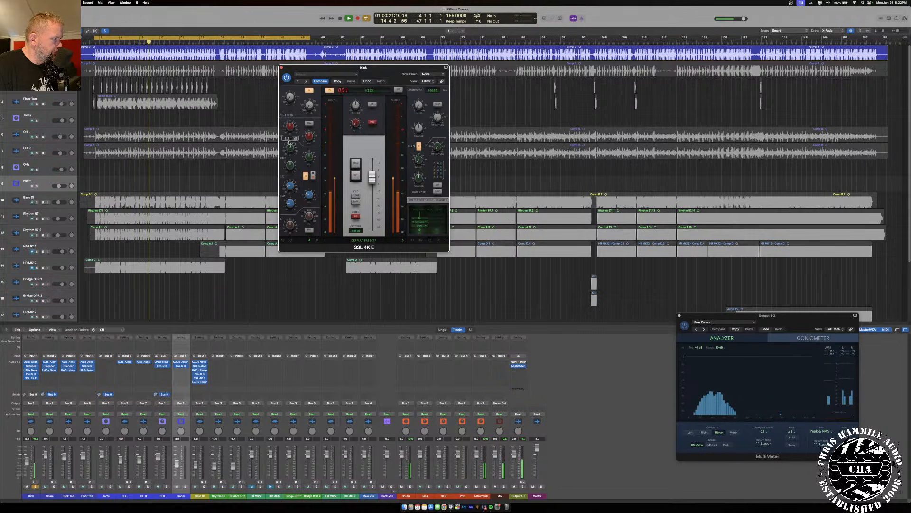
pyautogui.moveTo(309, 158); pyautogui.dragTo(309, 164)
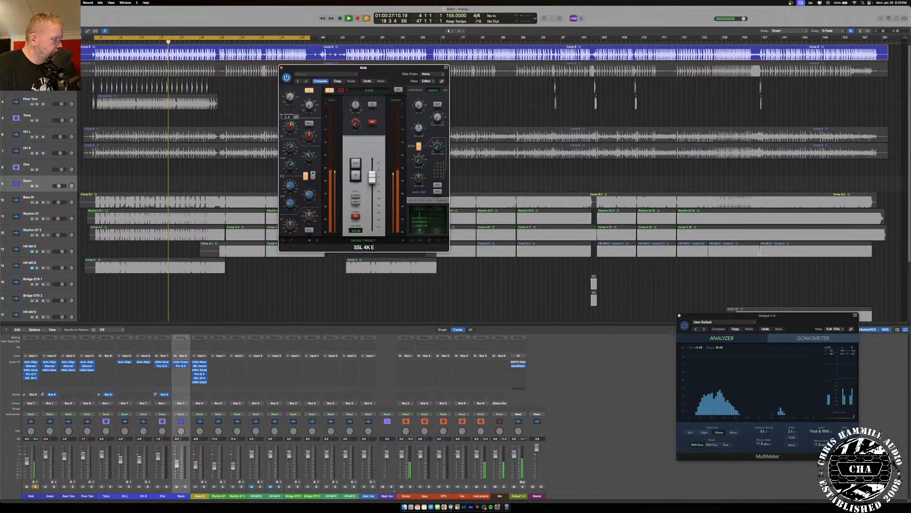
pyautogui.scroll(3, 292, 123)
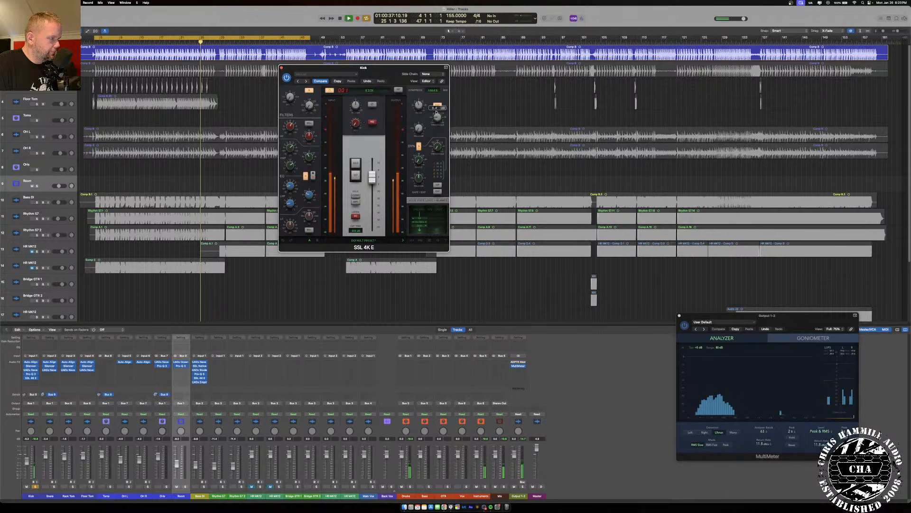
pyautogui.scroll(-2, 436, 101)
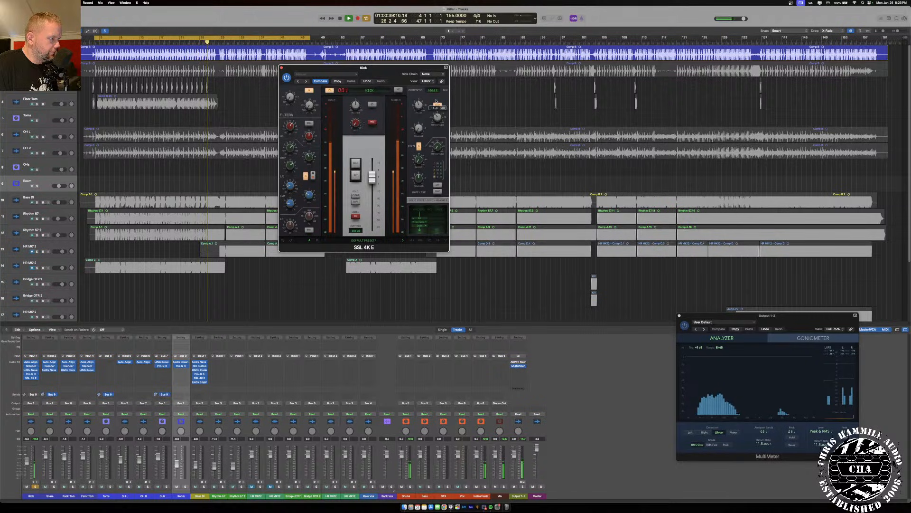
pyautogui.click(282, 68)
# - Restart playback and insert the UADx Empirical Labs Distressor after the SSL 4K E on the Kick
pyautogui.press('space')
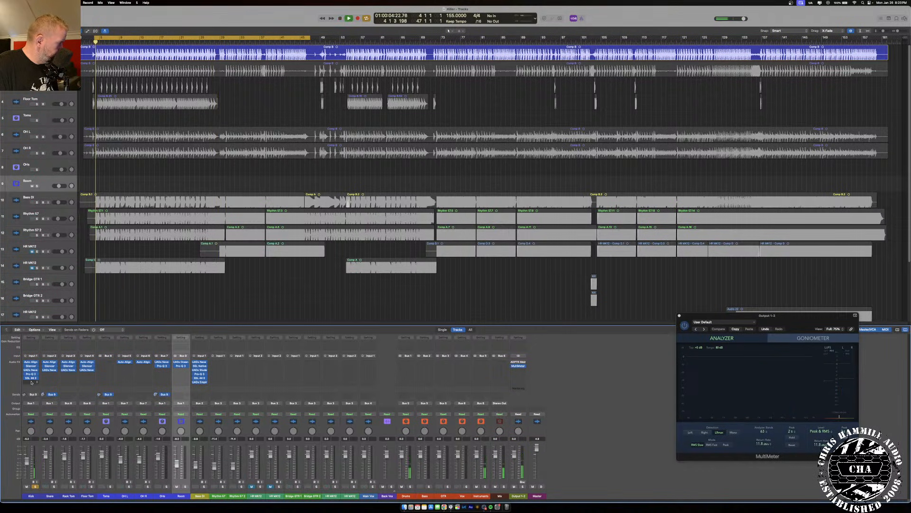
pyautogui.click(31, 381)
pyautogui.moveTo(51, 405)
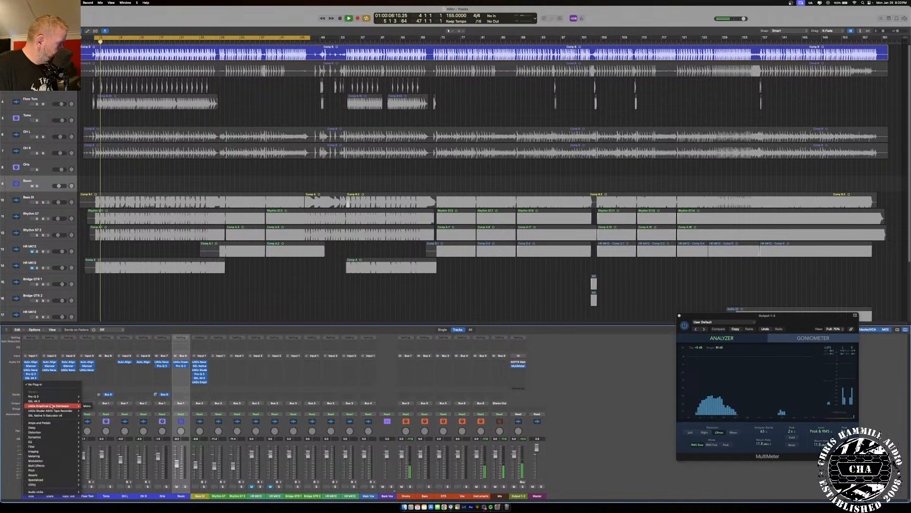
pyautogui.click(87, 406)
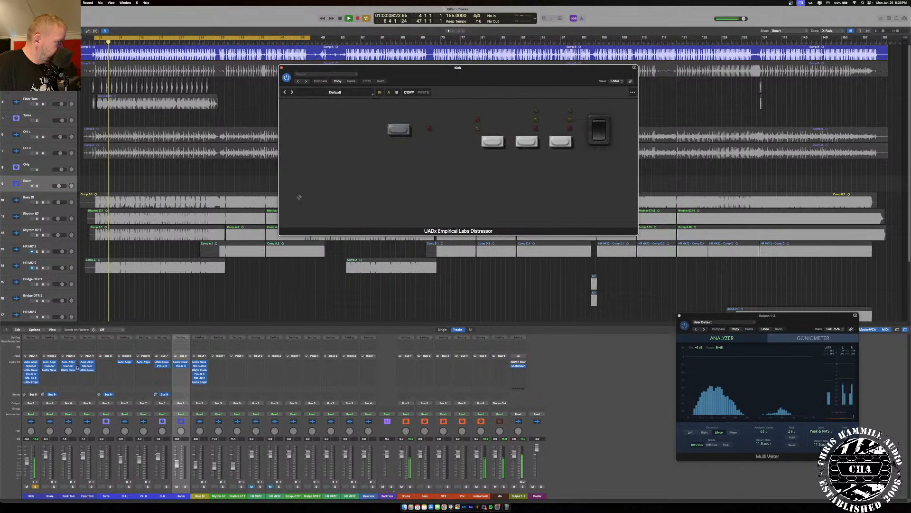
# - Set the compression ratio of the Kick's Distressor to 4:1
pyautogui.click(493, 142)
pyautogui.click(493, 141)
pyautogui.click(493, 142)
pyautogui.click(492, 142)
pyautogui.click(493, 142)
pyautogui.click(492, 141)
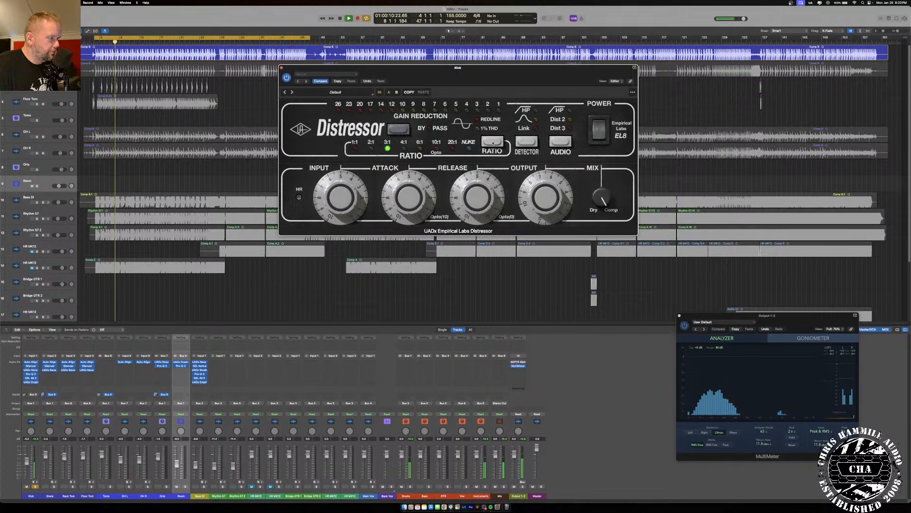
pyautogui.click(493, 142)
# - Adjust the Distressor's attack, release, output and input, toggle its power to compare the sound, and close it
pyautogui.moveTo(398, 194); pyautogui.dragTo(415, 196)
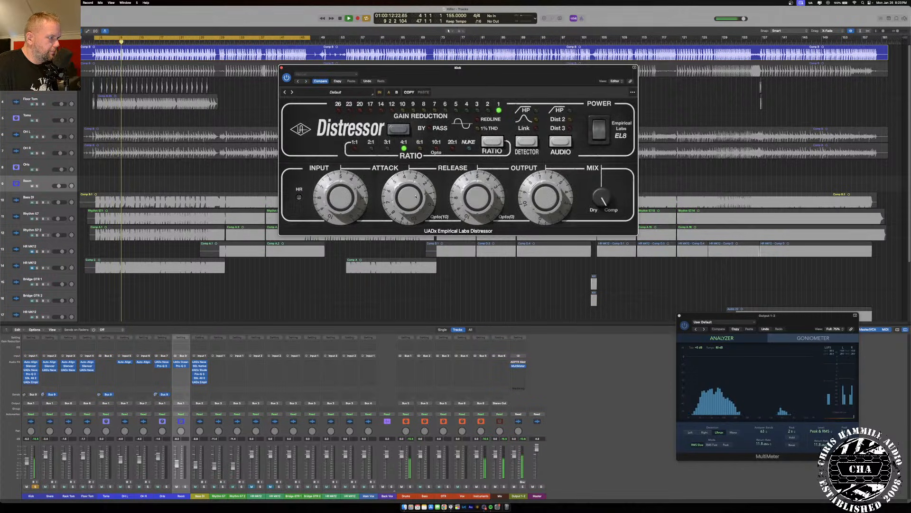
pyautogui.moveTo(471, 191); pyautogui.dragTo(479, 192)
pyautogui.moveTo(541, 202); pyautogui.dragTo(546, 206)
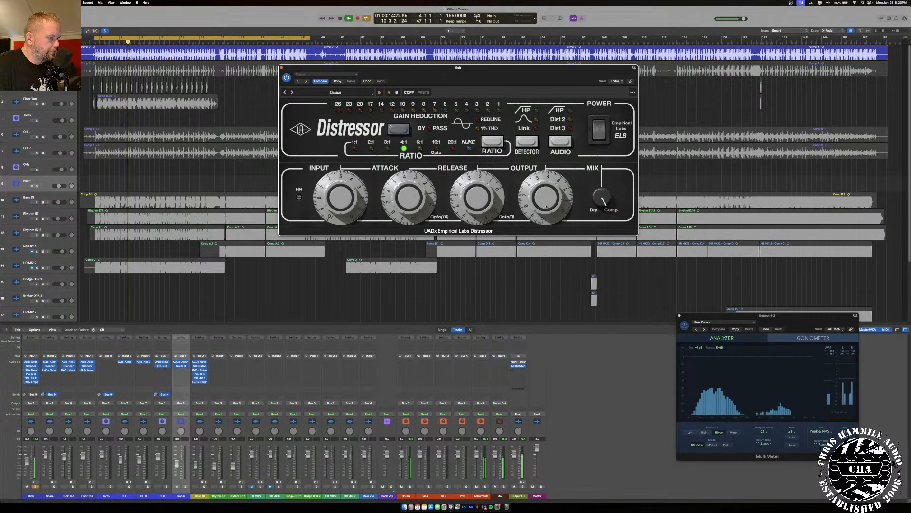
pyautogui.moveTo(339, 195); pyautogui.dragTo(339, 192)
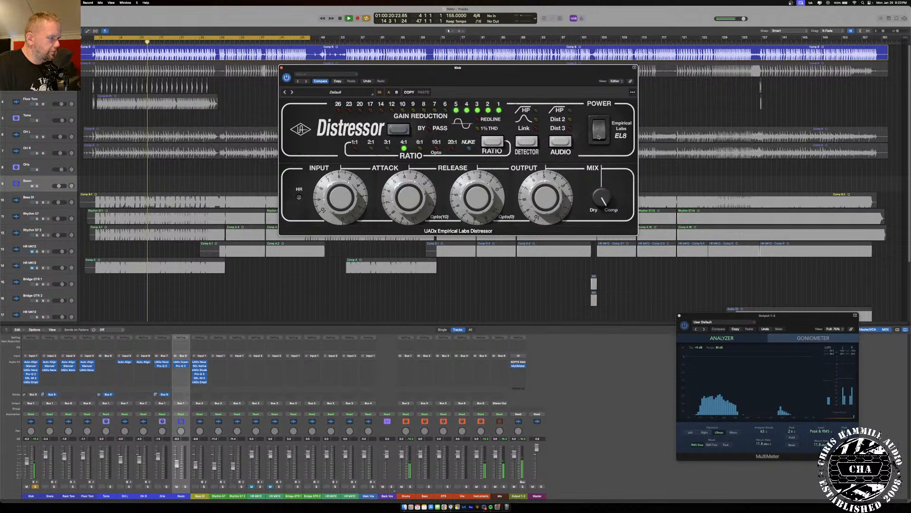
pyautogui.click(600, 128)
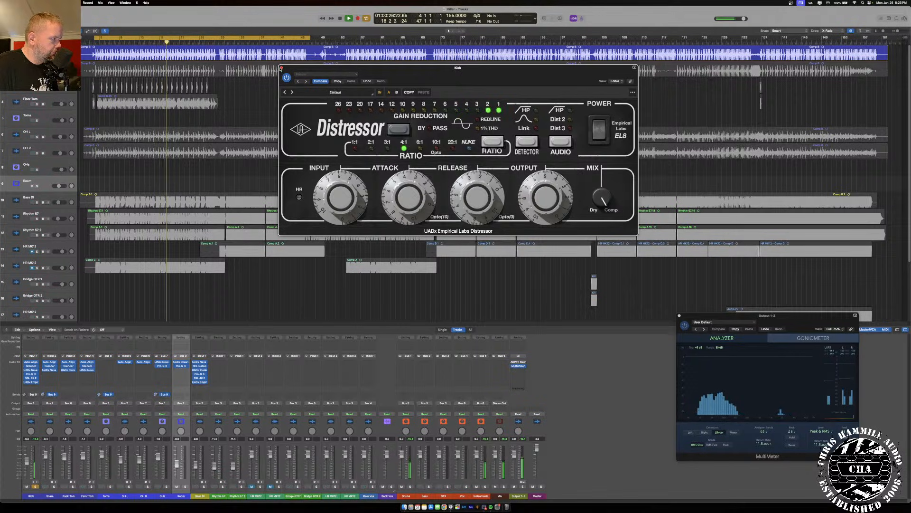
pyautogui.press('super+w')
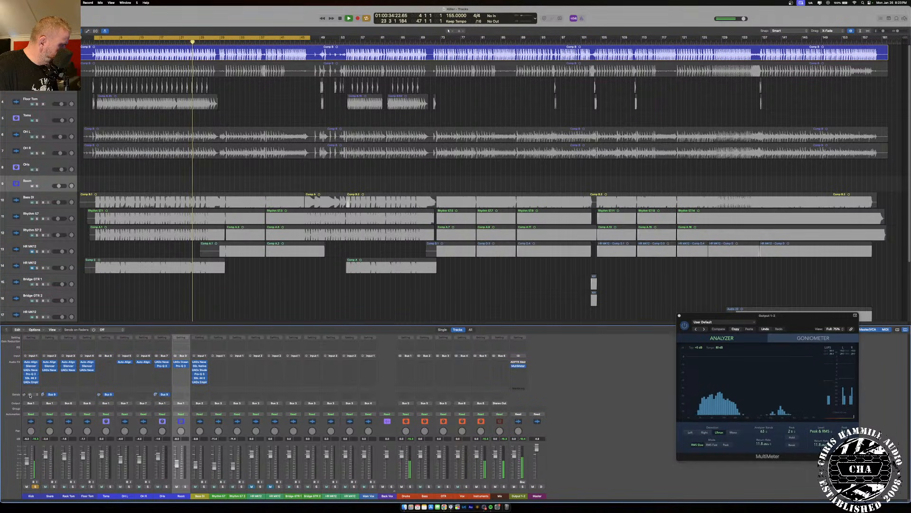
# - Mute the Room, add a send from the Kick to Bus 10, and create a track for the new aux
pyautogui.click(176, 486)
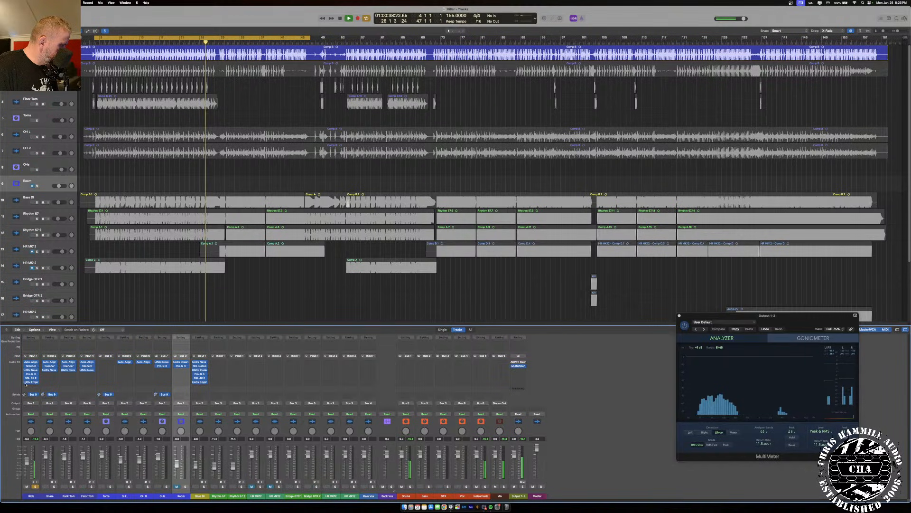
pyautogui.click(33, 397)
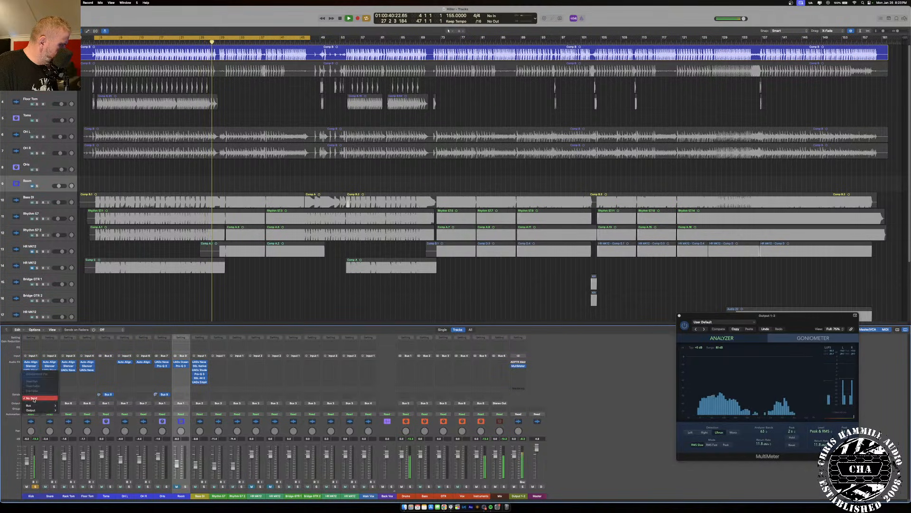
pyautogui.moveTo(47, 404)
pyautogui.click(83, 358)
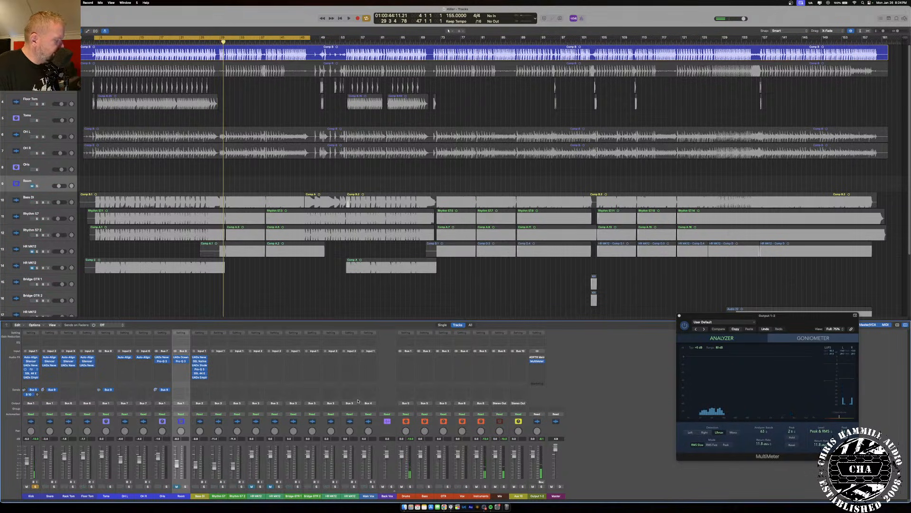
pyautogui.rightClick(519, 496)
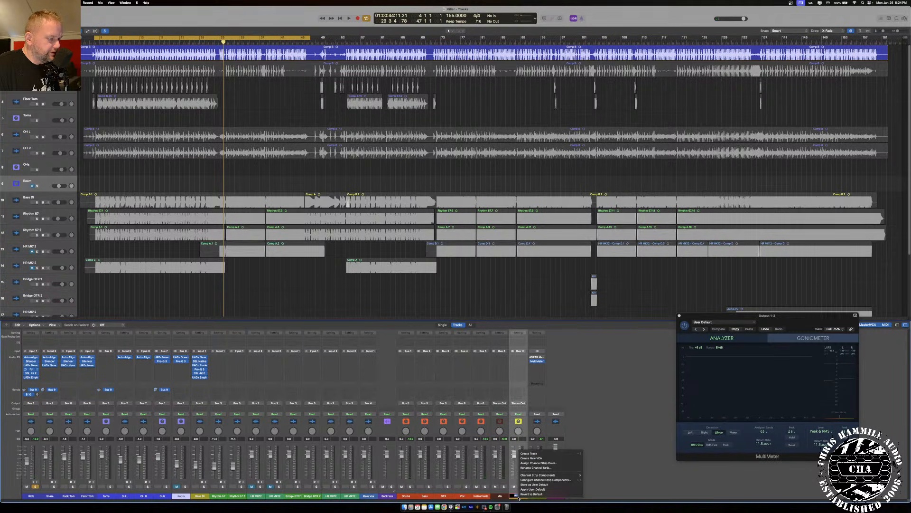
pyautogui.click(528, 453)
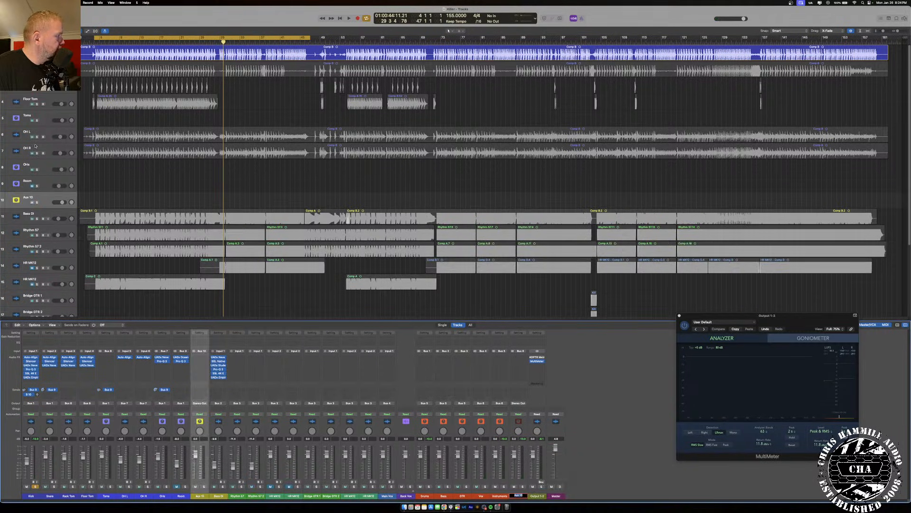
# - Move the new aux track directly below the Kick and name it Kick Sample
pyautogui.click(37, 202)
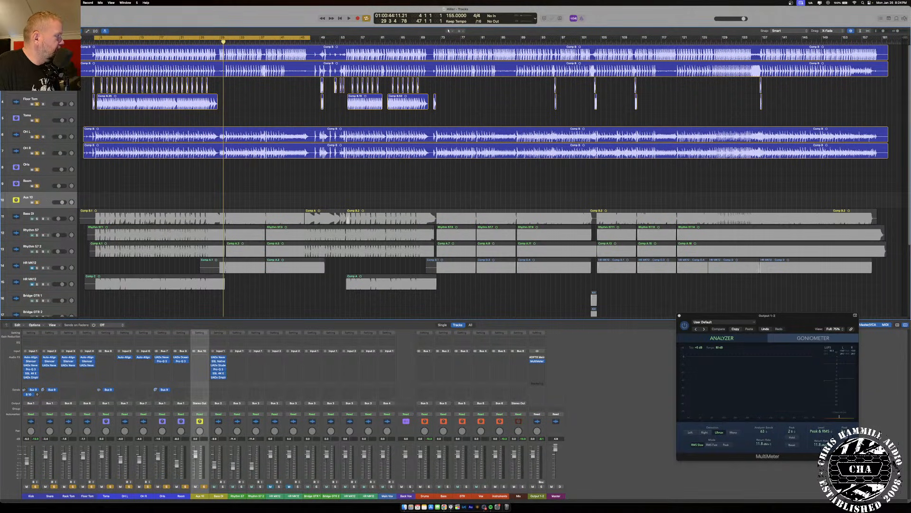
pyautogui.click(37, 202)
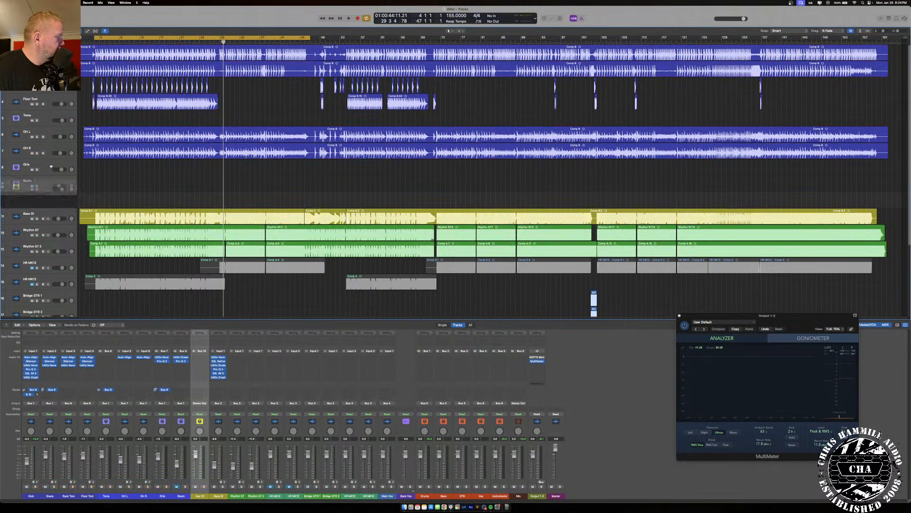
pyautogui.press('super+BackSpace')
pyautogui.press('super+z')
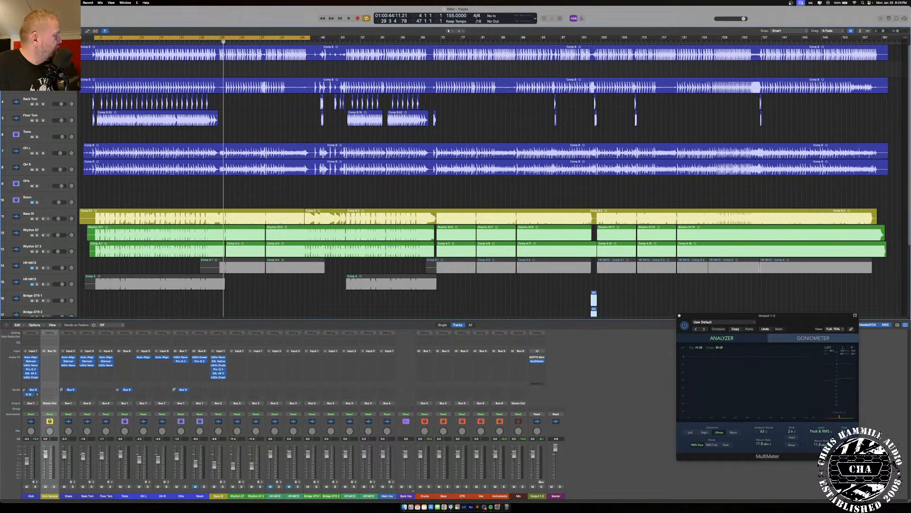
# - Switch the Kick's Bus 10 send to Pre Fader, solo the Kick Sample aux, and start playback
pyautogui.click(34, 395)
pyautogui.click(37, 414)
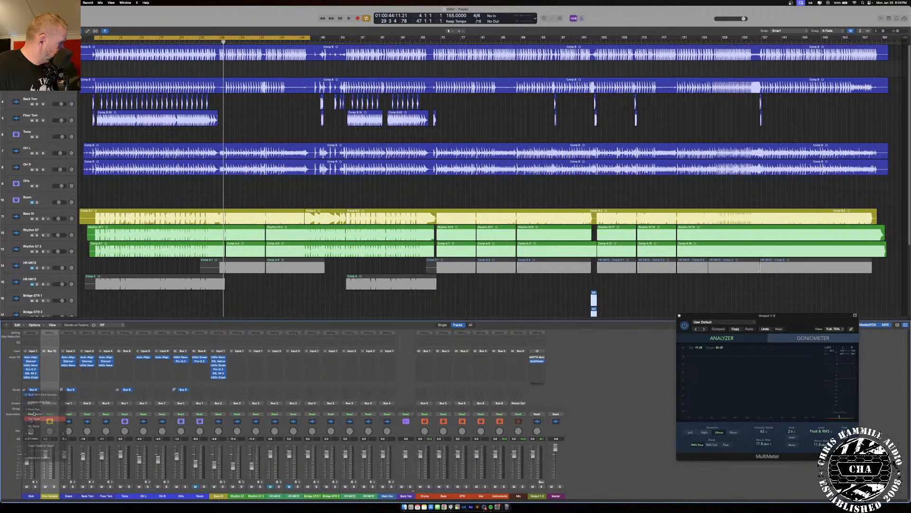
pyautogui.click(25, 388)
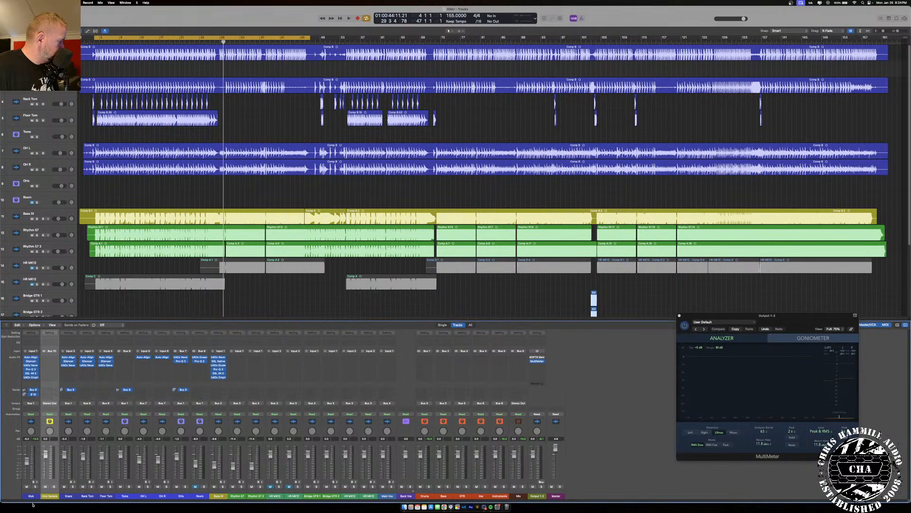
pyautogui.click(53, 486)
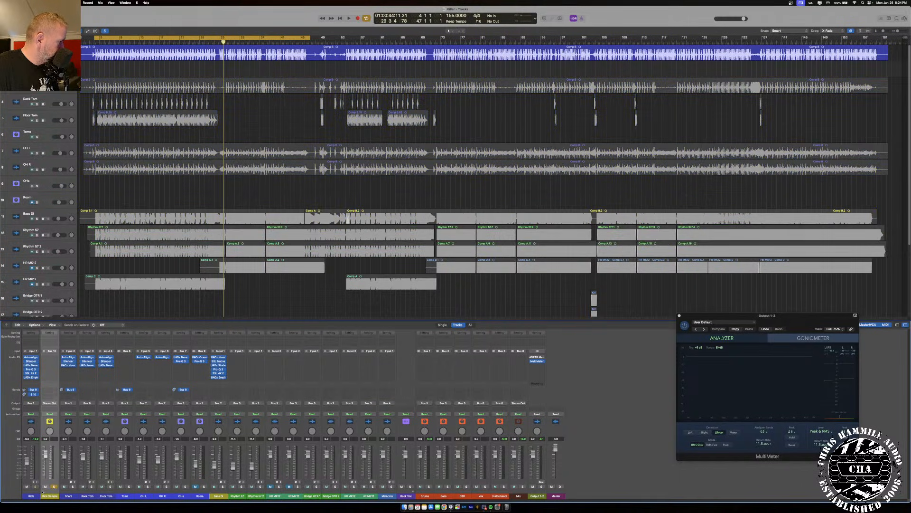
pyautogui.press('space')
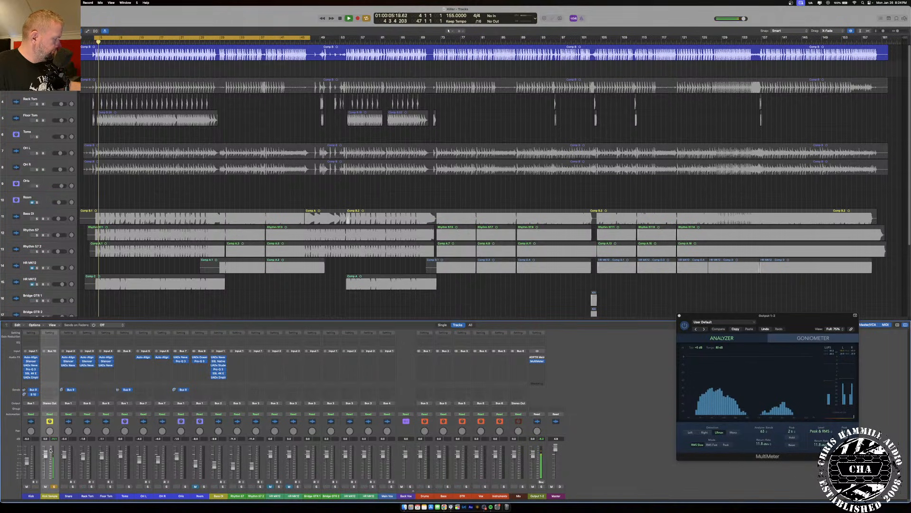
# - Insert Steven Slate Trigger 2 on the Kick Sample aux, raise its input volume and adjust the Detail setting
pyautogui.click(49, 357)
pyautogui.moveTo(71, 467)
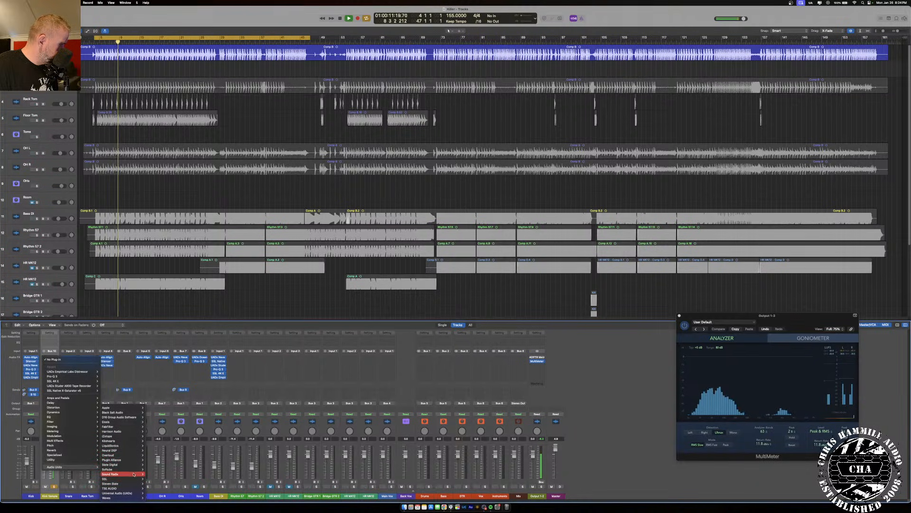
pyautogui.moveTo(134, 473)
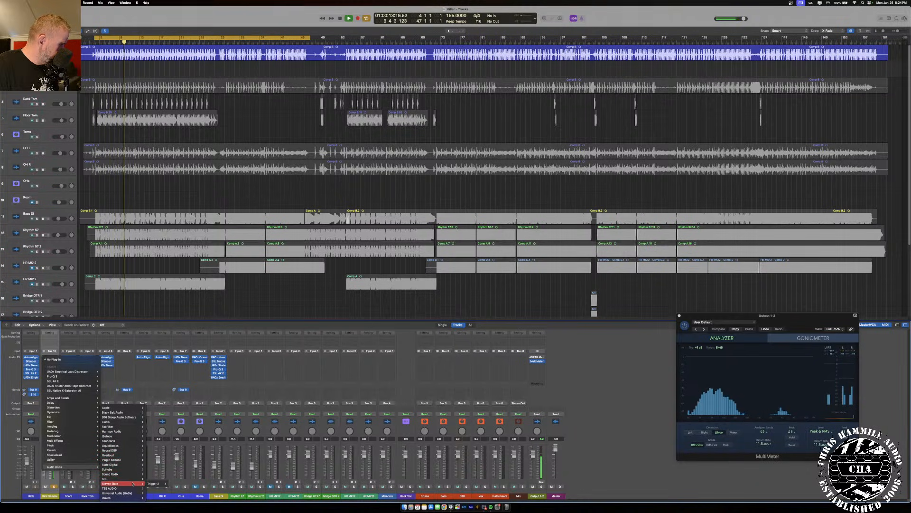
pyautogui.click(178, 488)
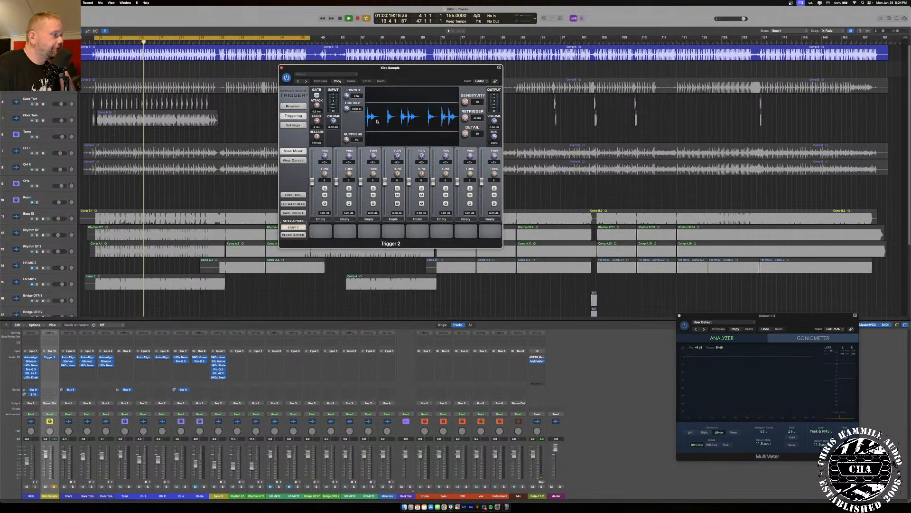
pyautogui.moveTo(334, 121); pyautogui.dragTo(340, 117)
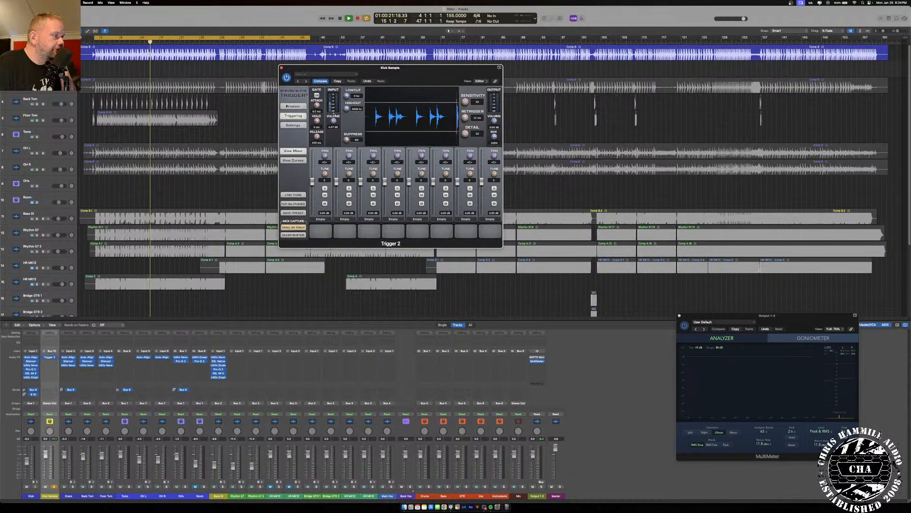
pyautogui.moveTo(465, 133); pyautogui.dragTo(464, 148)
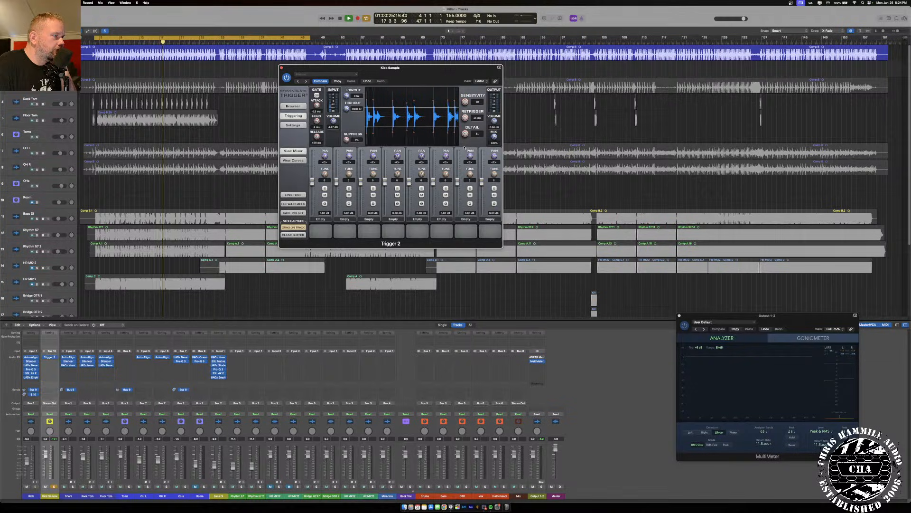
# - Load DW 22 HB Kick In from the CLA Kicks into Trigger 2's first slot, and replace it with DW 22 SB Kick In
pyautogui.click(293, 106)
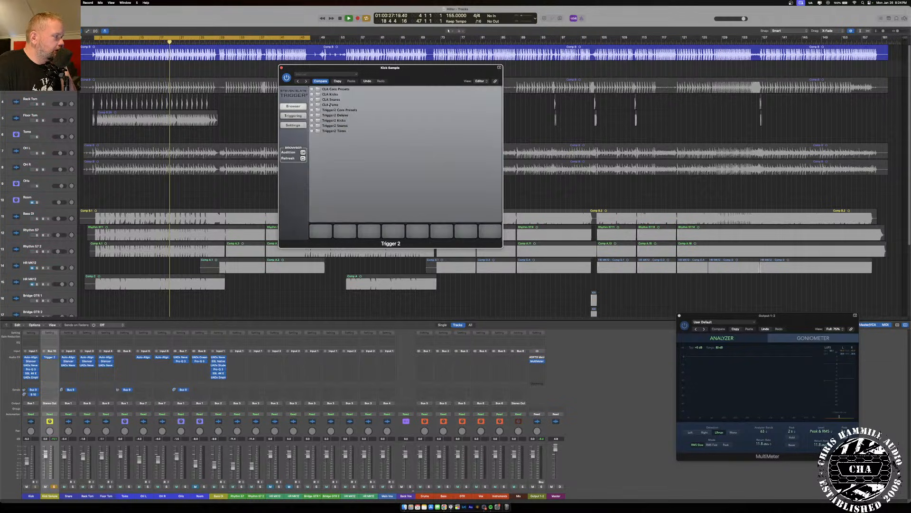
pyautogui.click(314, 94)
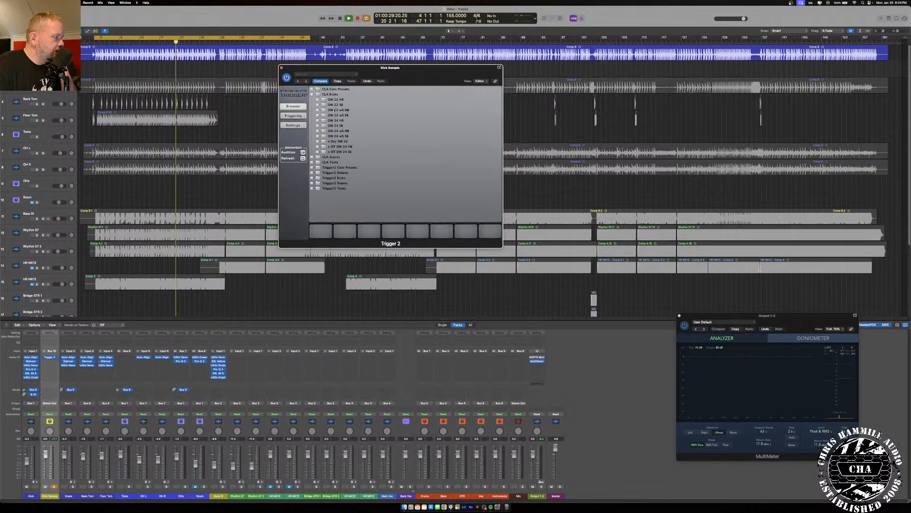
pyautogui.click(317, 100)
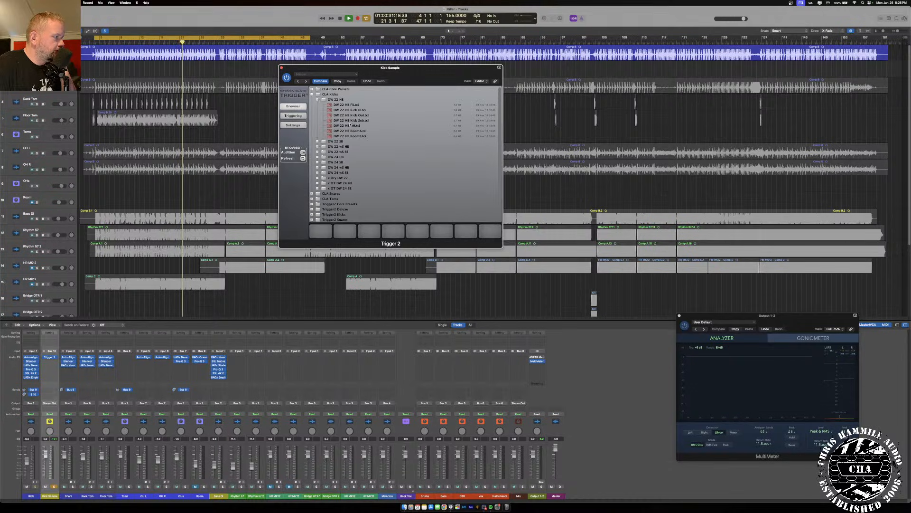
pyautogui.moveTo(346, 110); pyautogui.dragTo(325, 234)
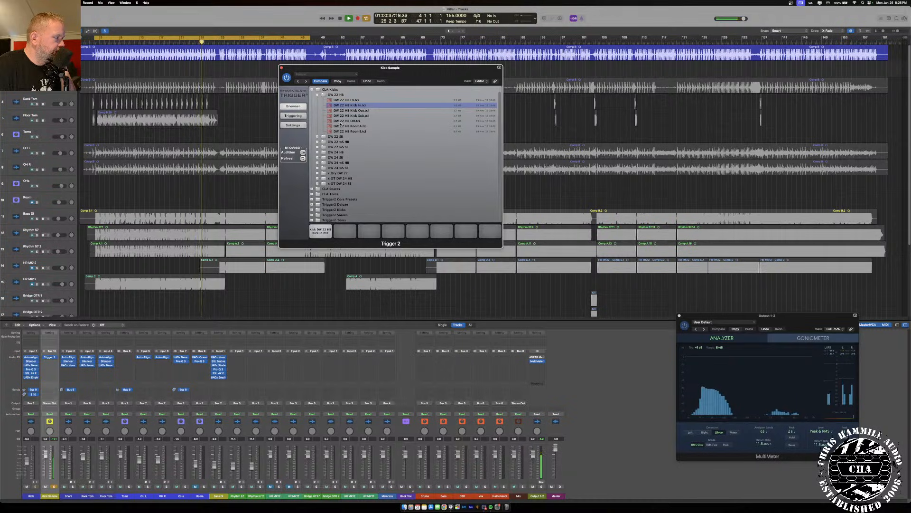
pyautogui.click(317, 136)
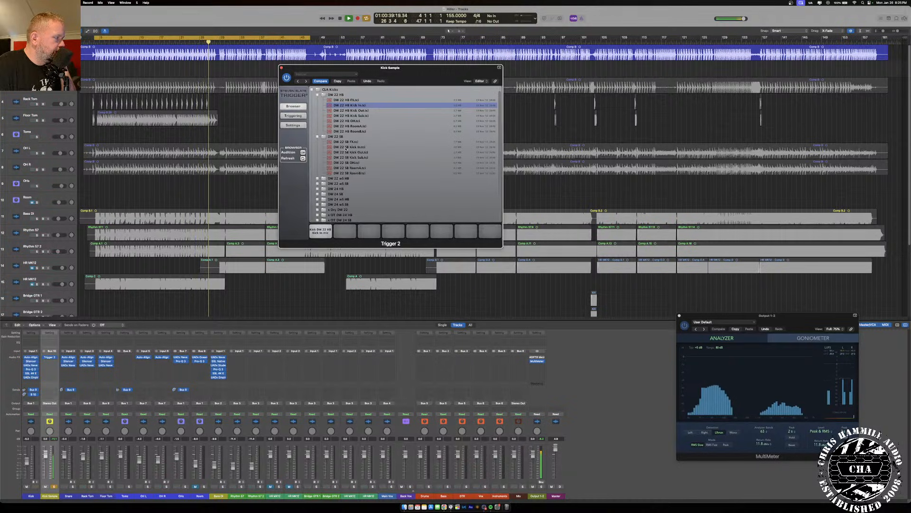
pyautogui.moveTo(348, 147); pyautogui.dragTo(322, 229)
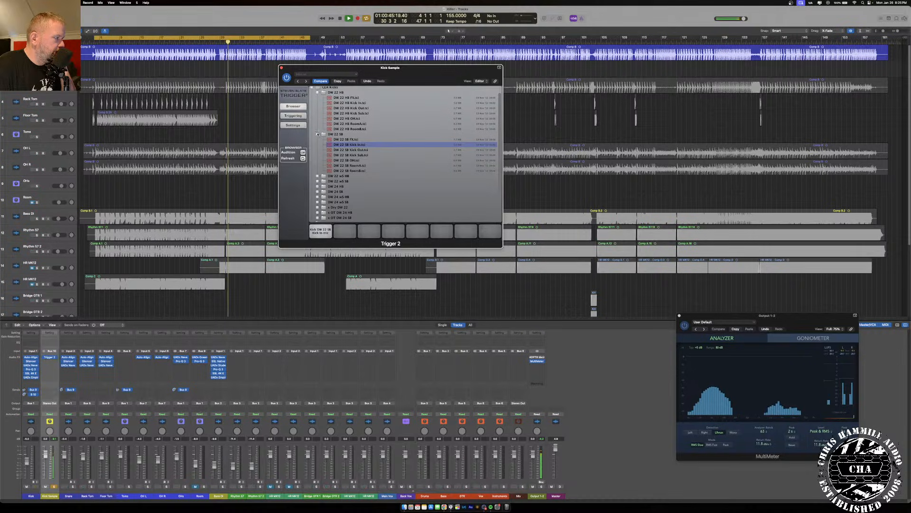
# - Try the DW 24 HB Kick In sample in Trigger 2's first slot
pyautogui.click(318, 92)
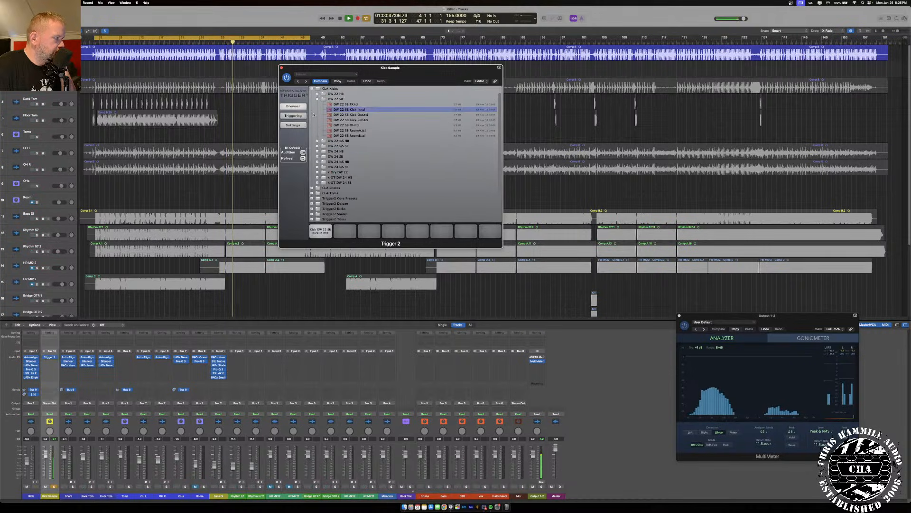
pyautogui.click(317, 151)
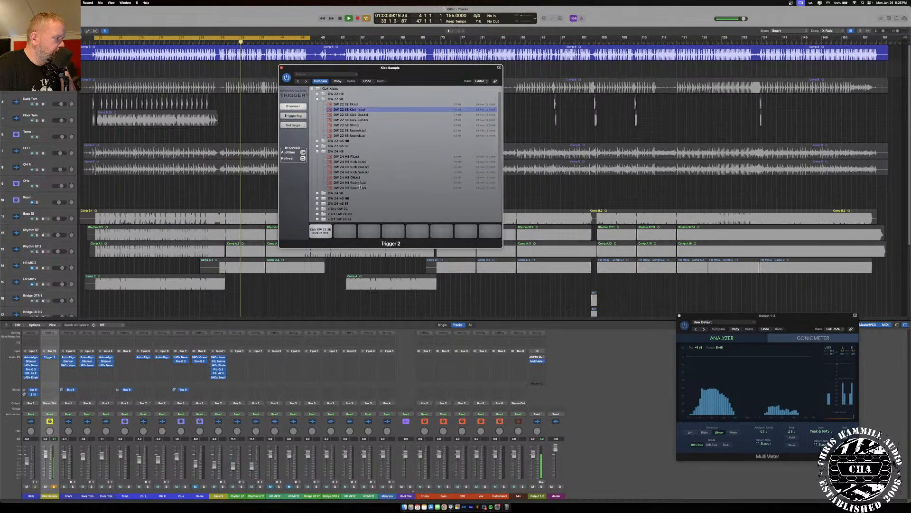
pyautogui.click(355, 162)
pyautogui.scroll(-1, 317, 148)
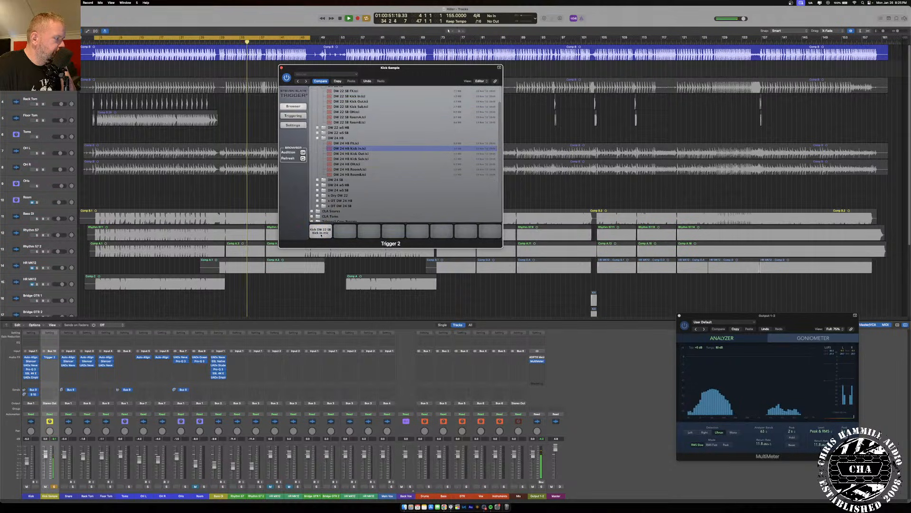
pyautogui.click(317, 138)
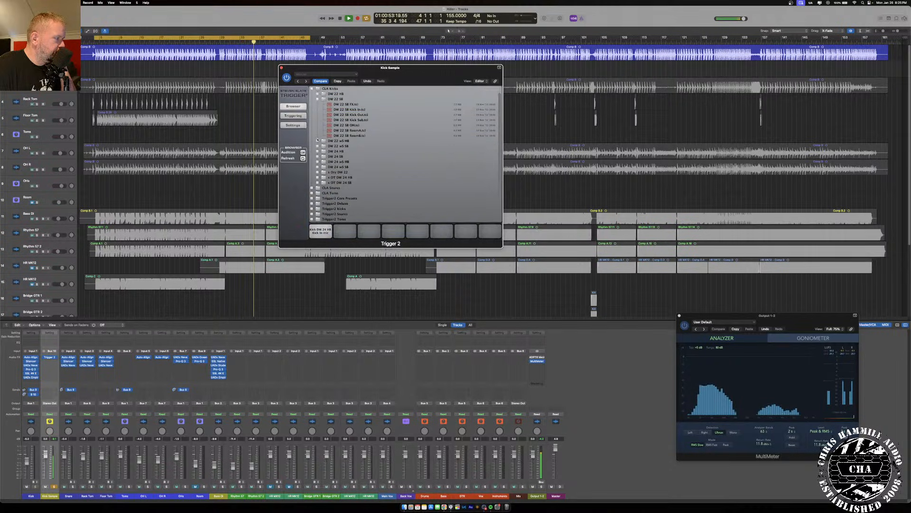
# - Load DW 22 SB Kick In back into Trigger 2's first slot and collapse its sample folder
pyautogui.scroll(1, 324, 154)
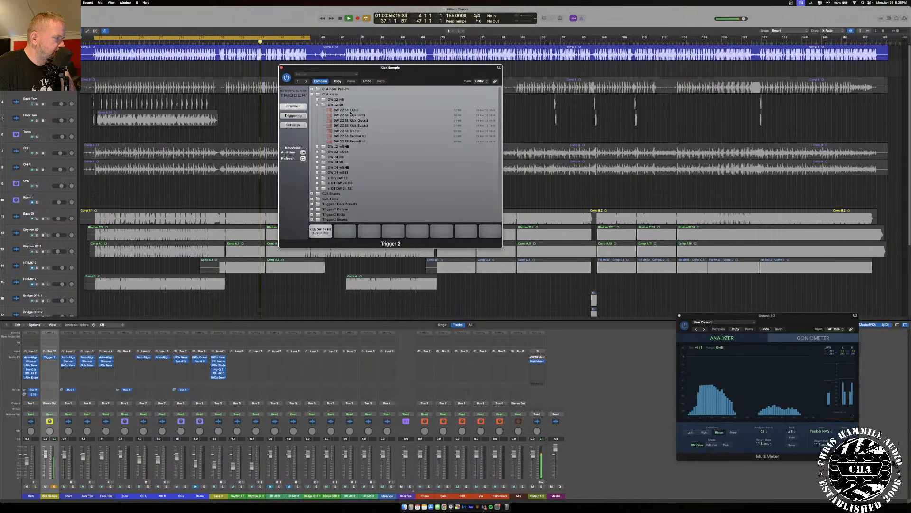
pyautogui.click(359, 115)
pyautogui.scroll(-1, 360, 115)
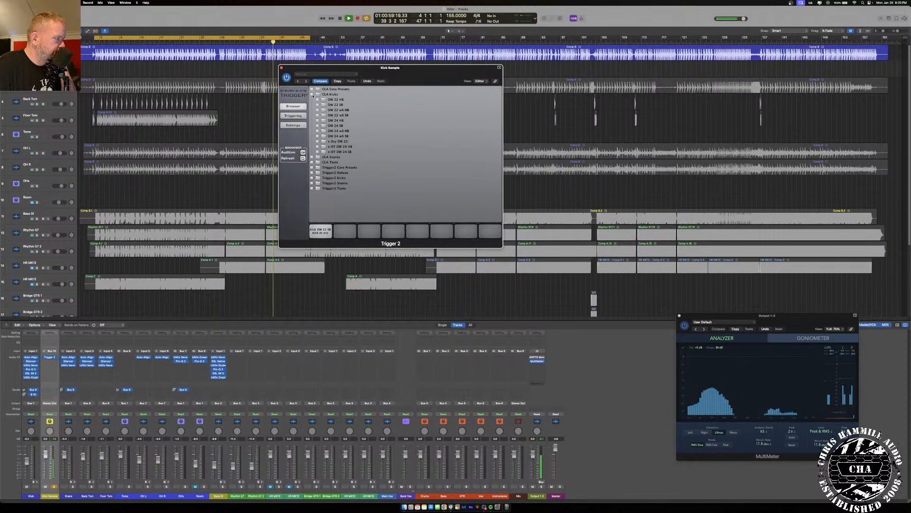
# - Adjust the velocity range of the loaded kick sample in Trigger 2's curve settings and close the plug-in
pyautogui.click(317, 99)
pyautogui.click(295, 116)
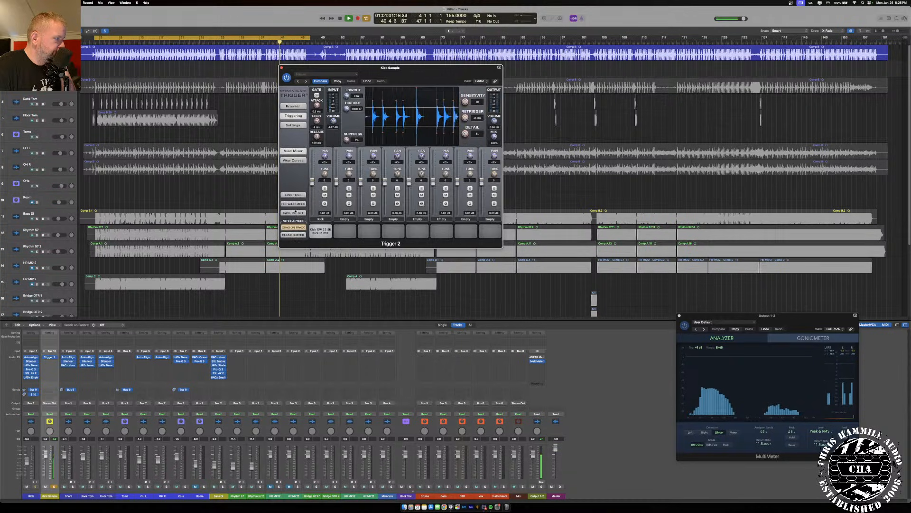
pyautogui.click(293, 161)
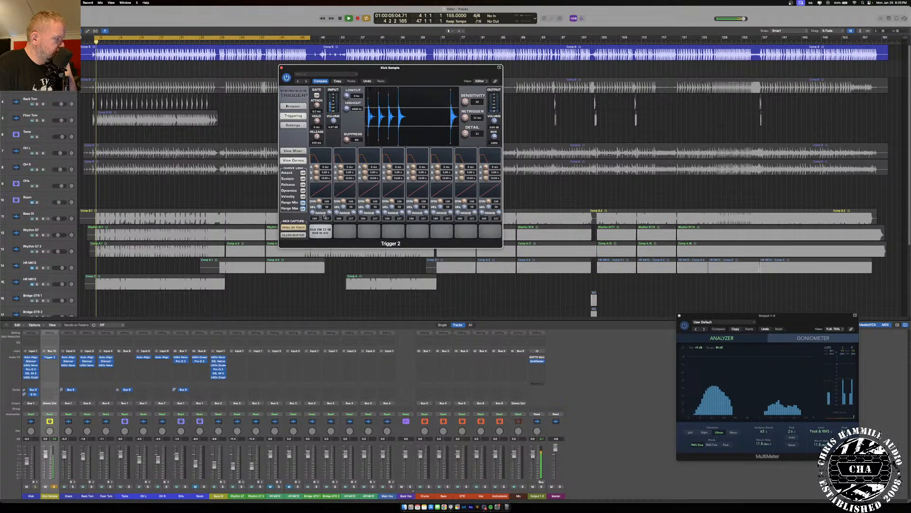
pyautogui.moveTo(326, 217); pyautogui.dragTo(323, 207)
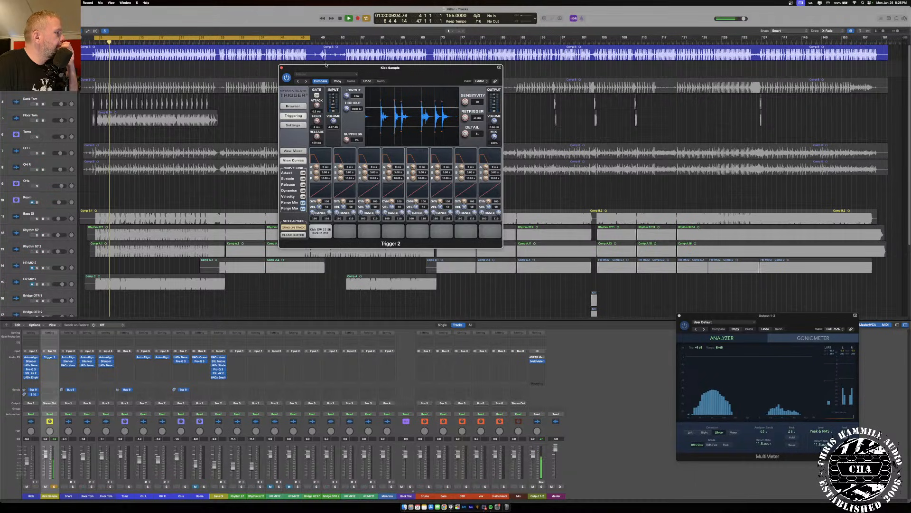
pyautogui.click(281, 68)
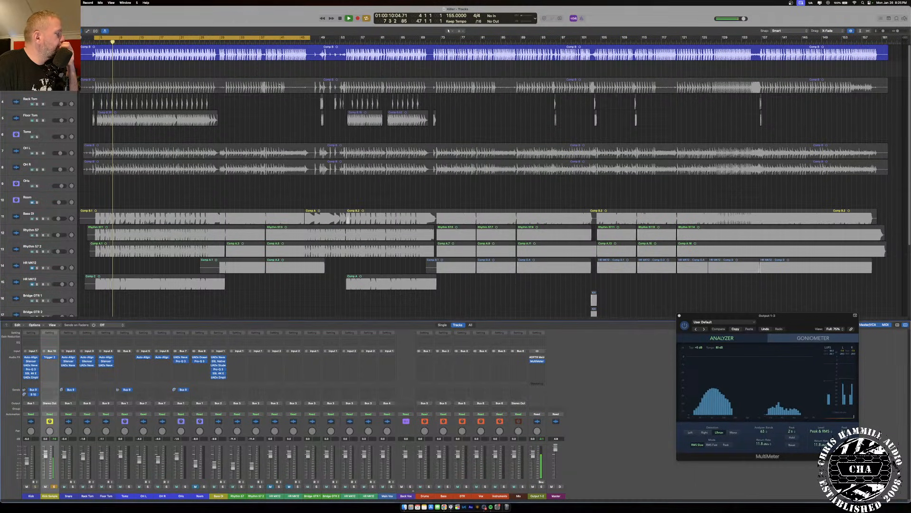
# - Insert Pro-Q 3 after Trigger 2 on the Kick Sample aux and shape a widened bell cut above the kick's low-end peak
pyautogui.click(52, 362)
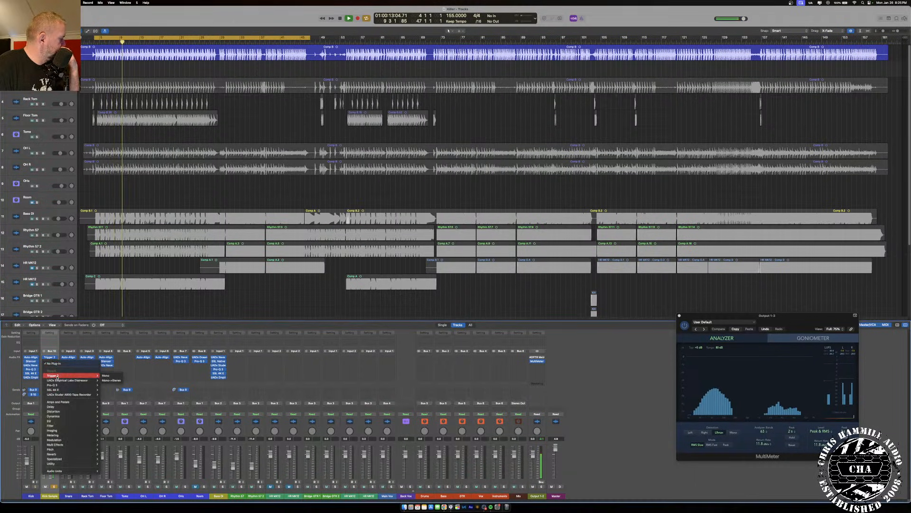
pyautogui.moveTo(60, 386)
pyautogui.click(49, 362)
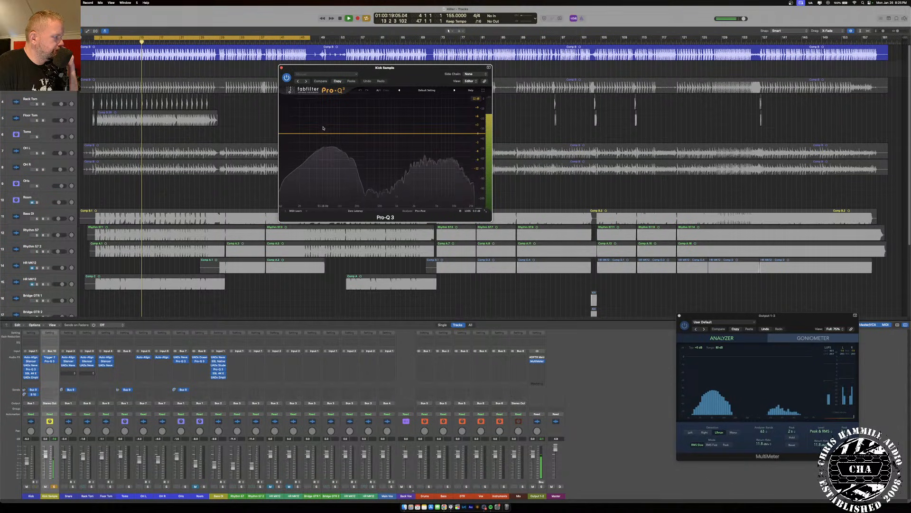
pyautogui.moveTo(341, 131); pyautogui.dragTo(341, 106)
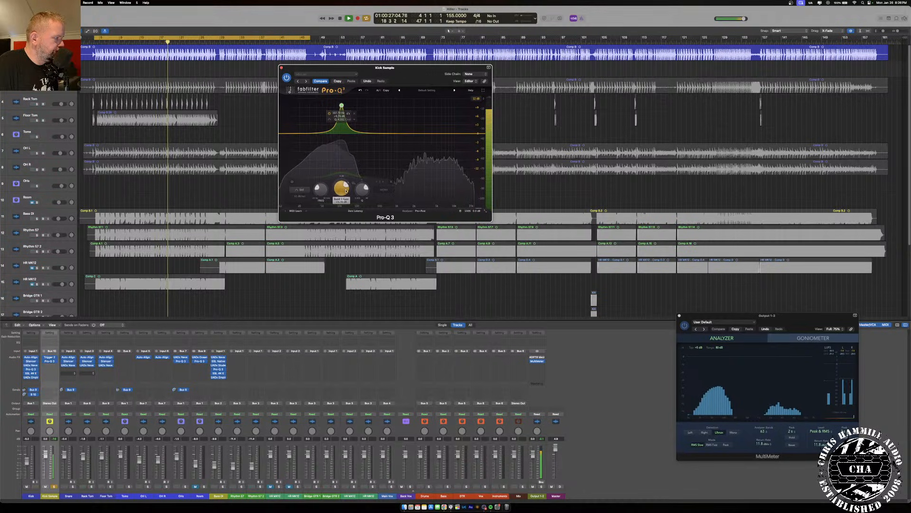
pyautogui.moveTo(341, 187); pyautogui.dragTo(346, 223)
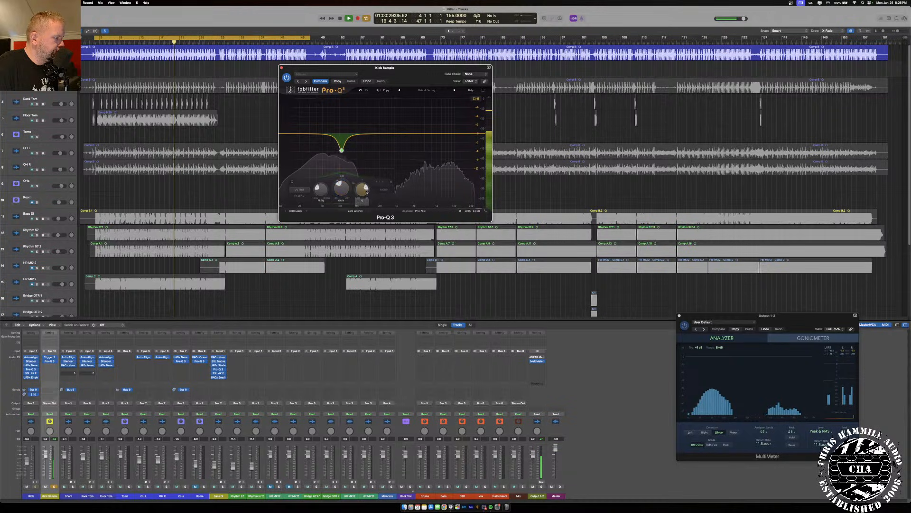
pyautogui.moveTo(367, 191); pyautogui.dragTo(366, 194)
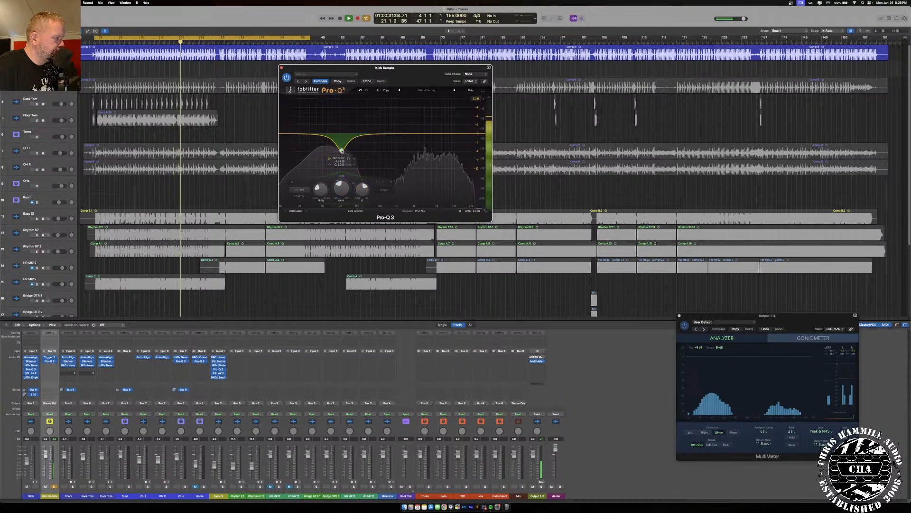
pyautogui.moveTo(341, 151); pyautogui.dragTo(344, 150)
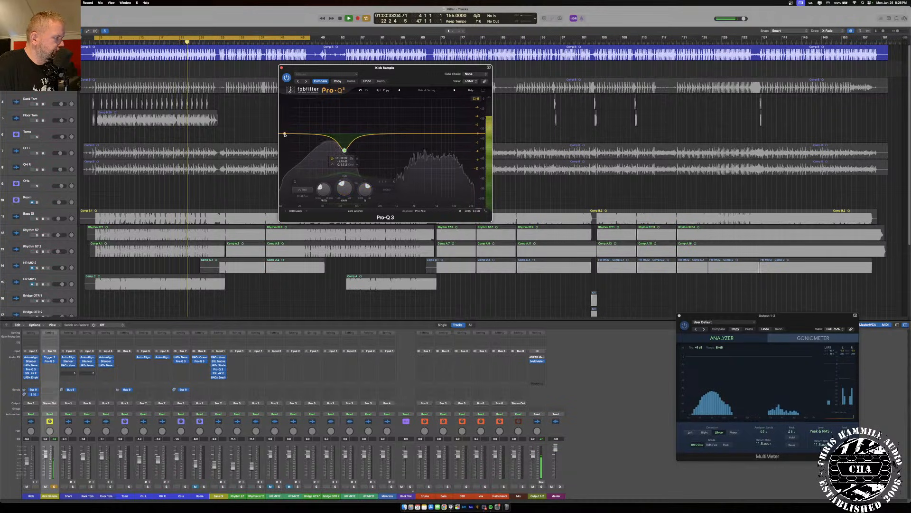
# - Add a low-cut band to the Kick Sample's Pro-Q 3, raise its frequency slightly and close the EQ
pyautogui.moveTo(284, 135); pyautogui.dragTo(310, 134)
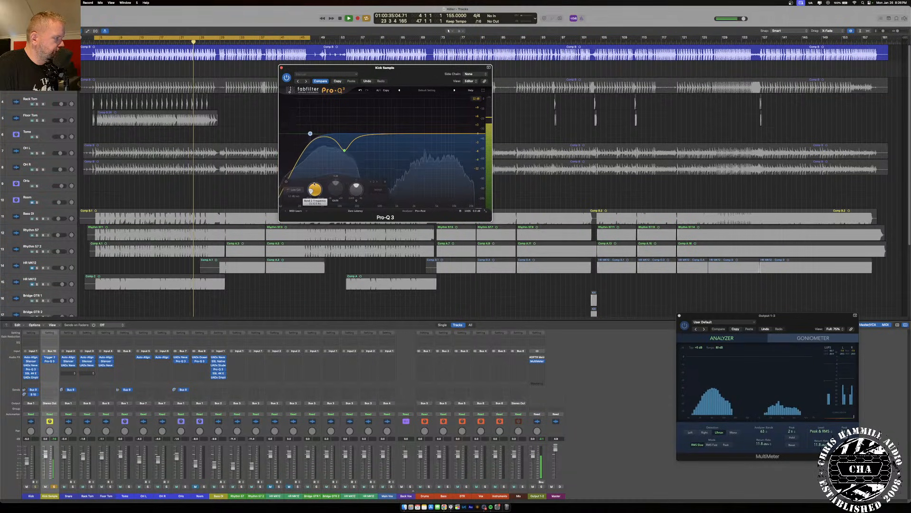
pyautogui.moveTo(314, 184); pyautogui.dragTo(314, 180)
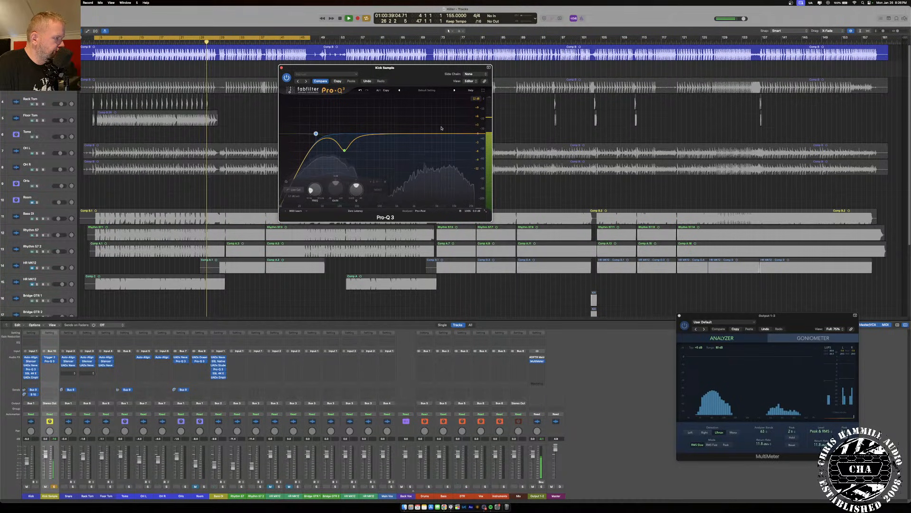
pyautogui.press('super+w')
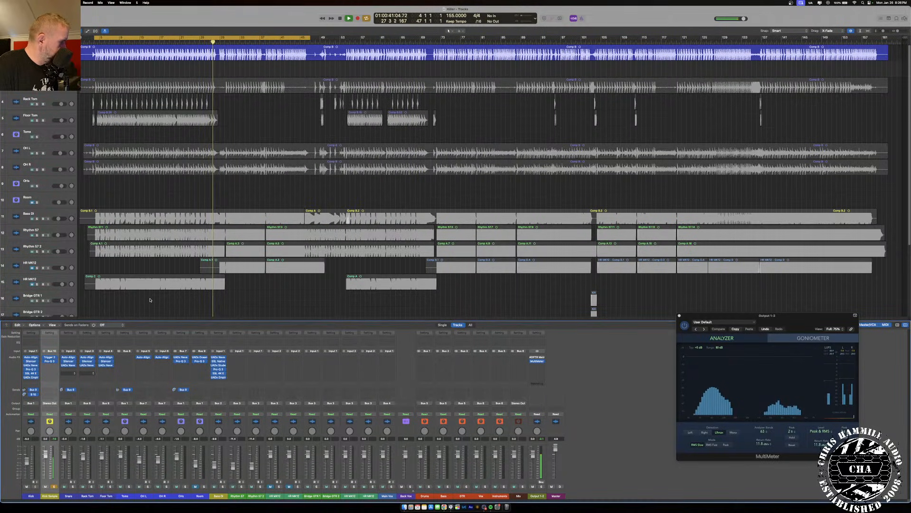
# - Insert the UADx Studer A800 Tape Recorder after the Kick Sample's EQ and lower its output level
pyautogui.click(49, 365)
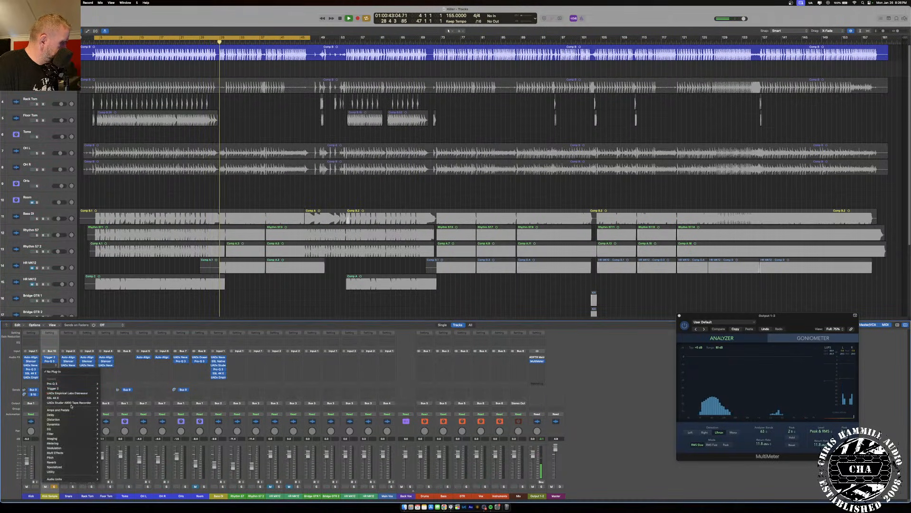
pyautogui.press('Escape')
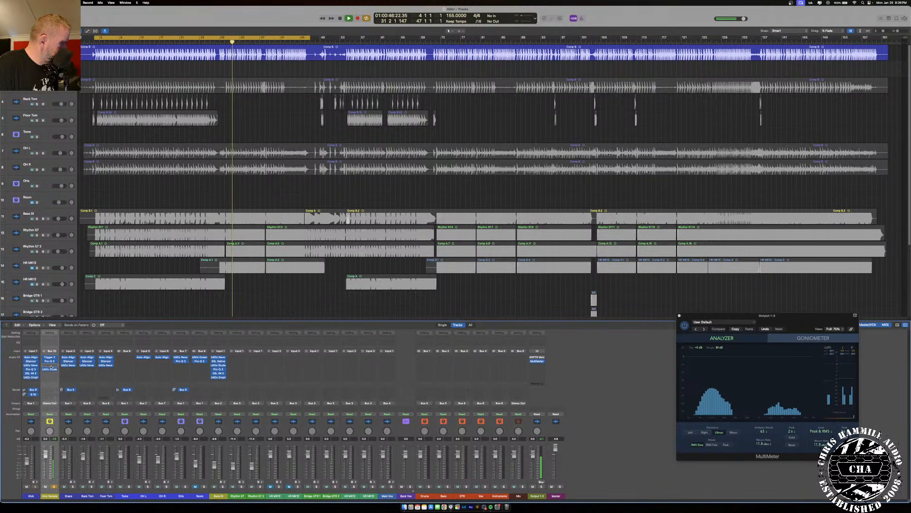
pyautogui.click(50, 369)
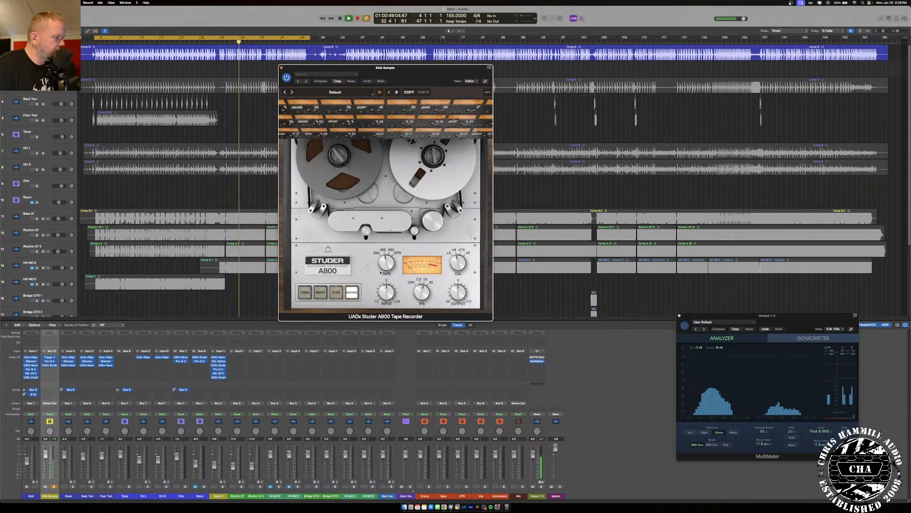
pyautogui.moveTo(458, 293); pyautogui.dragTo(459, 307)
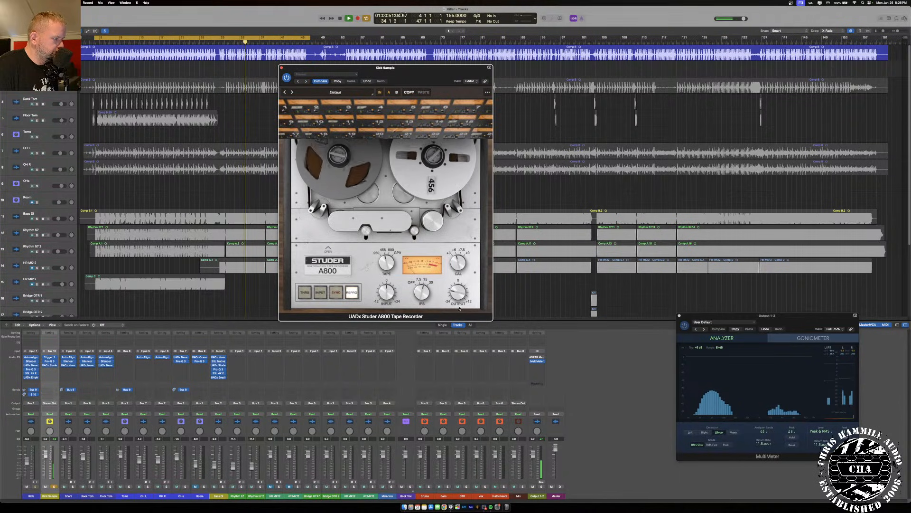
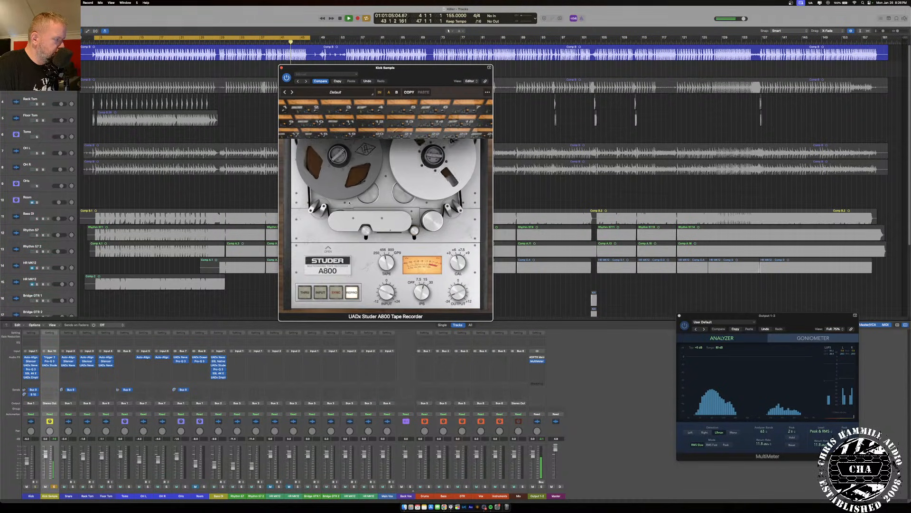
pyautogui.click(281, 67)
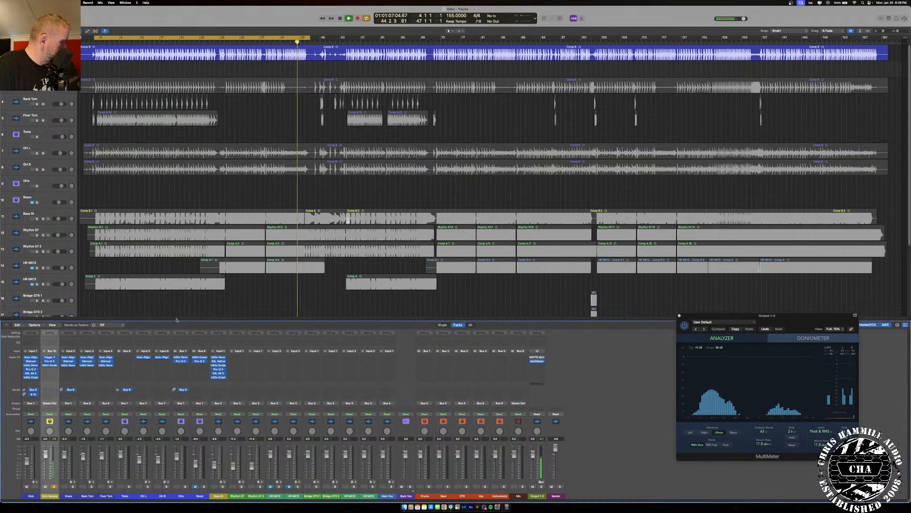
# - Add a wide bell cut in the upper frequencies of the Kick Sample's Pro-Q 3 and close the EQ
pyautogui.click(49, 361)
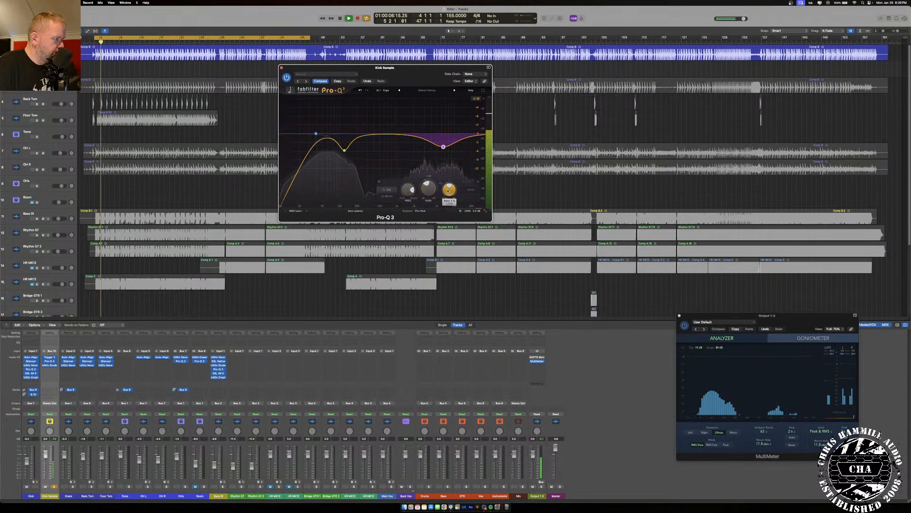
pyautogui.moveTo(443, 148)
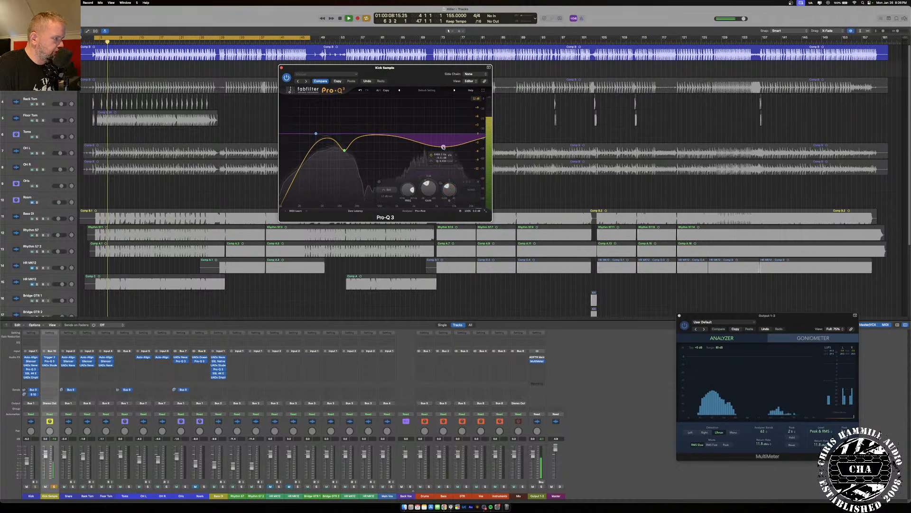
pyautogui.moveTo(443, 147); pyautogui.dragTo(444, 148)
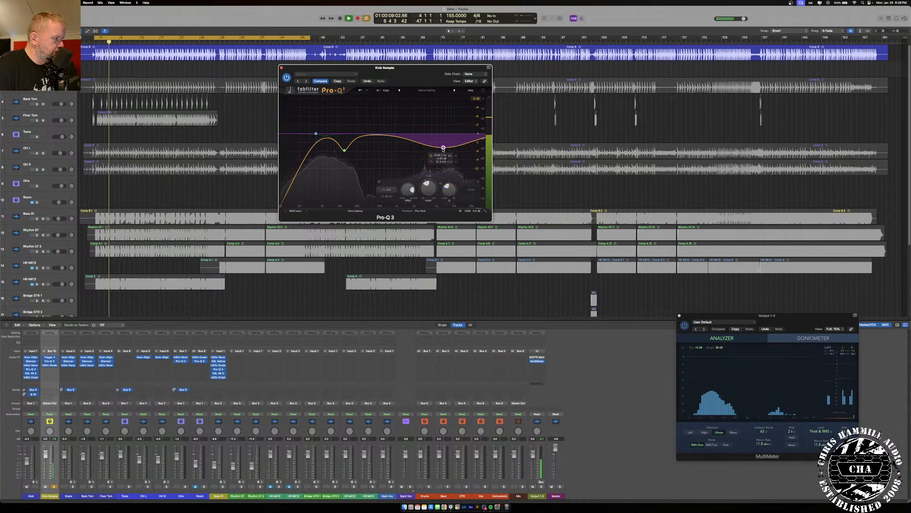
pyautogui.click(281, 68)
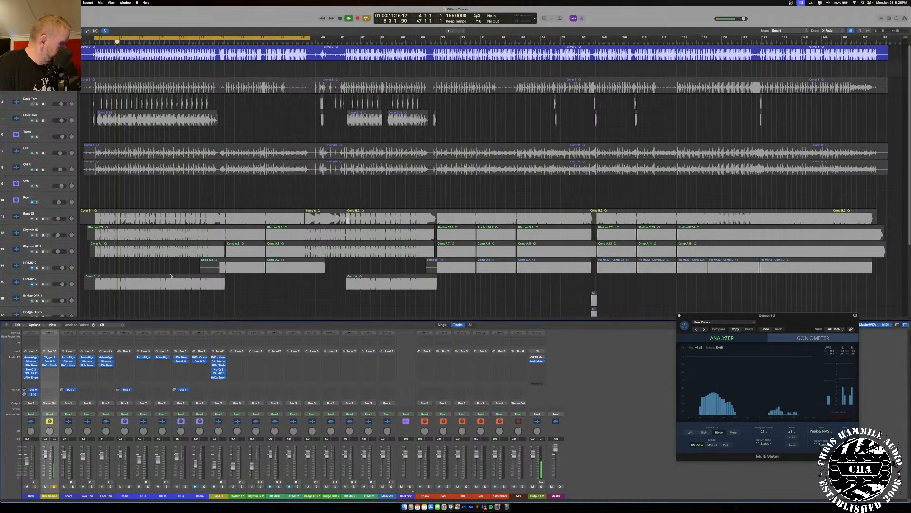
# - Route the Kick Sample aux's output to a bus instead of the stereo output
pyautogui.click(50, 403)
pyautogui.moveTo(58, 421)
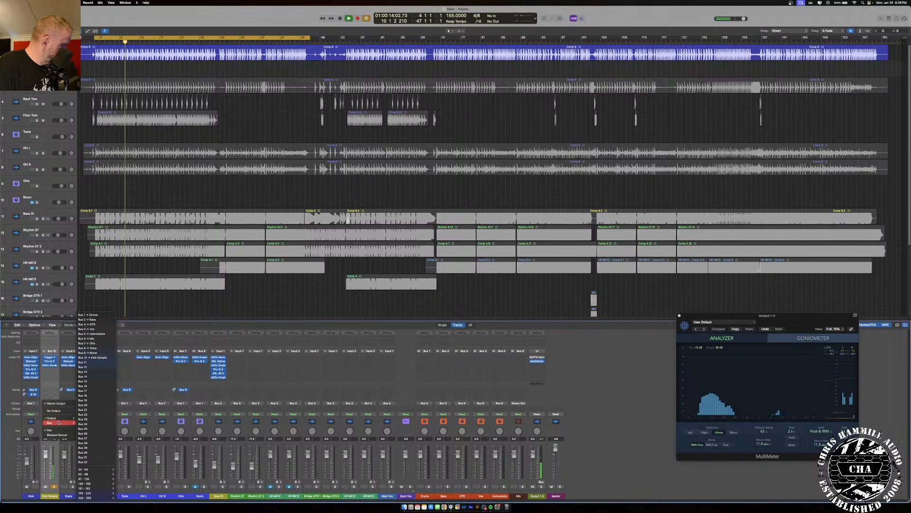
# - Route the Kick Sample channel's output to Bus 1 (Drums) and lower its level against the soloed Kick
pyautogui.click(88, 314)
pyautogui.click(36, 486)
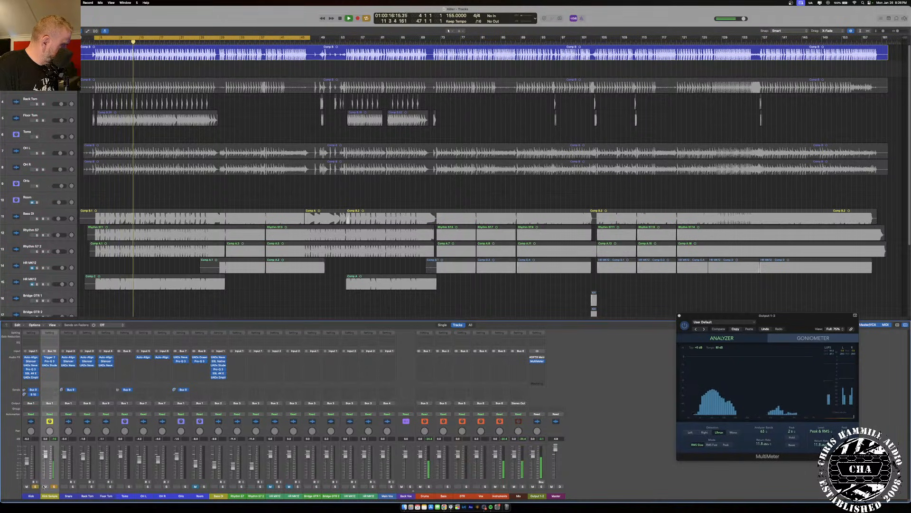
pyautogui.moveTo(45, 453)
pyautogui.mouseDown()
pyautogui.moveTo(45, 469)
pyautogui.moveTo(45, 457)
pyautogui.mouseUp()
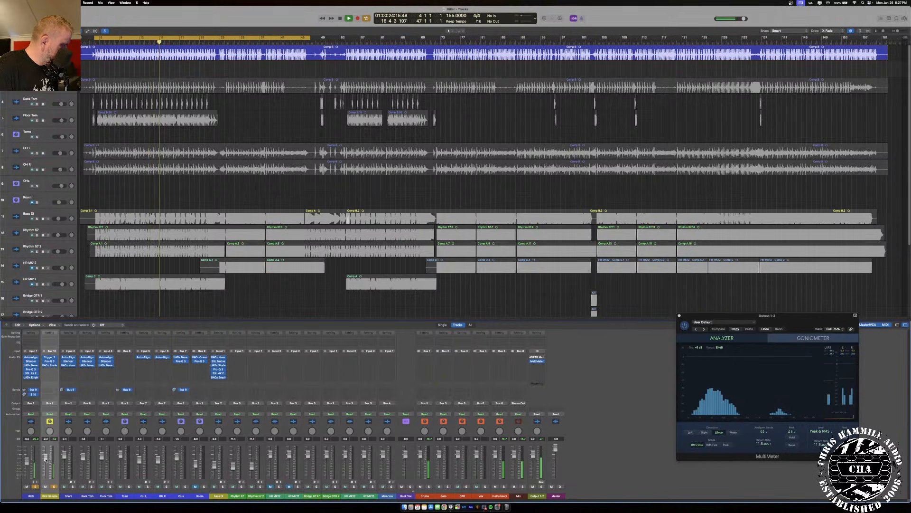
pyautogui.moveTo(45, 459); pyautogui.dragTo(47, 459)
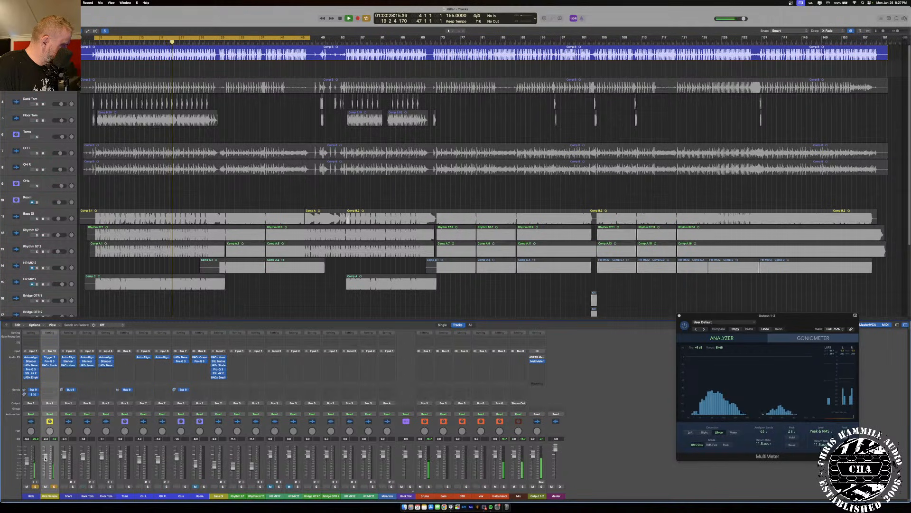
# - Adjust the filter in the Kick channel's SSL 4K E and check its UADx Neve 1073 preamp and EQ
pyautogui.click(31, 373)
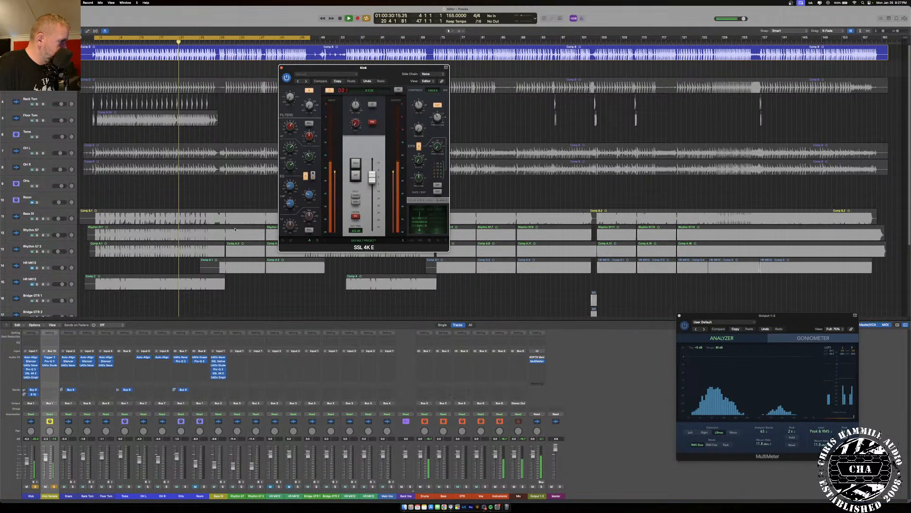
pyautogui.moveTo(287, 125); pyautogui.dragTo(288, 129)
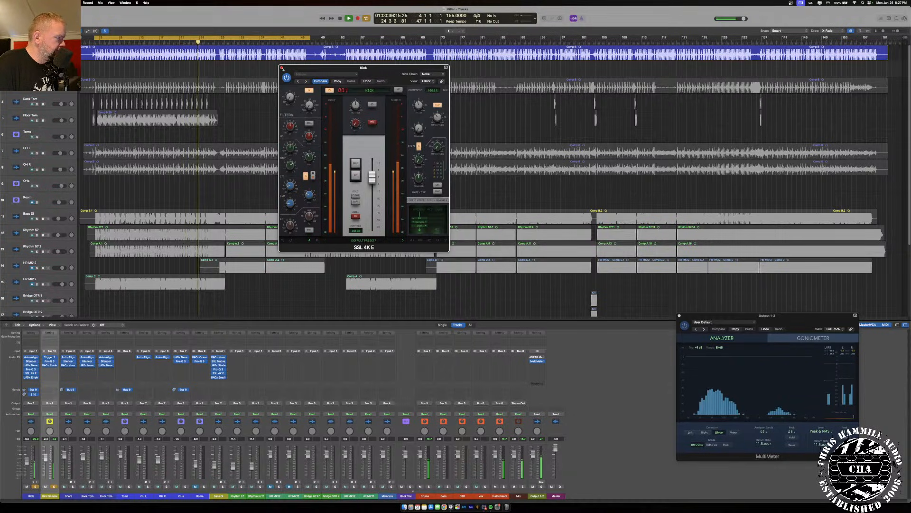
pyautogui.click(281, 68)
pyautogui.click(29, 365)
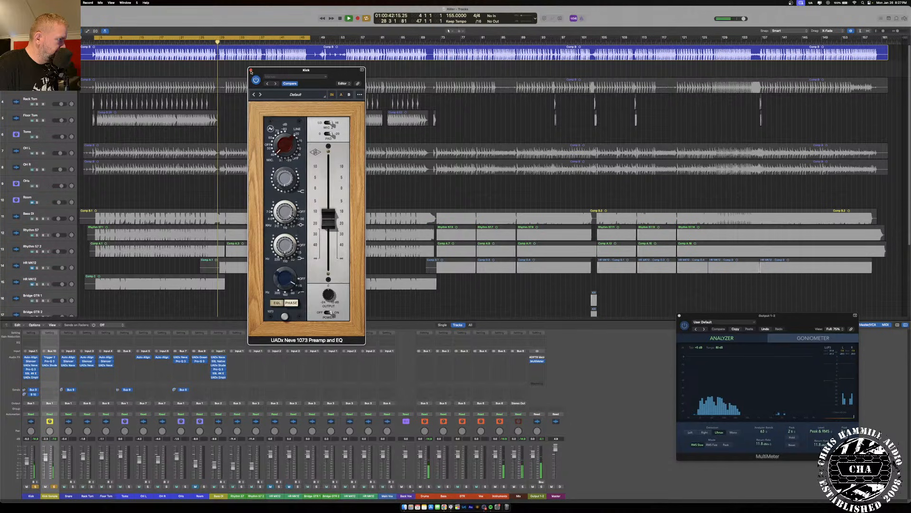
pyautogui.click(251, 70)
# - Route the Kick and Kick Sample channels together to unused Bus 11 and name its aux channel Kick Bus
pyautogui.press('Return')
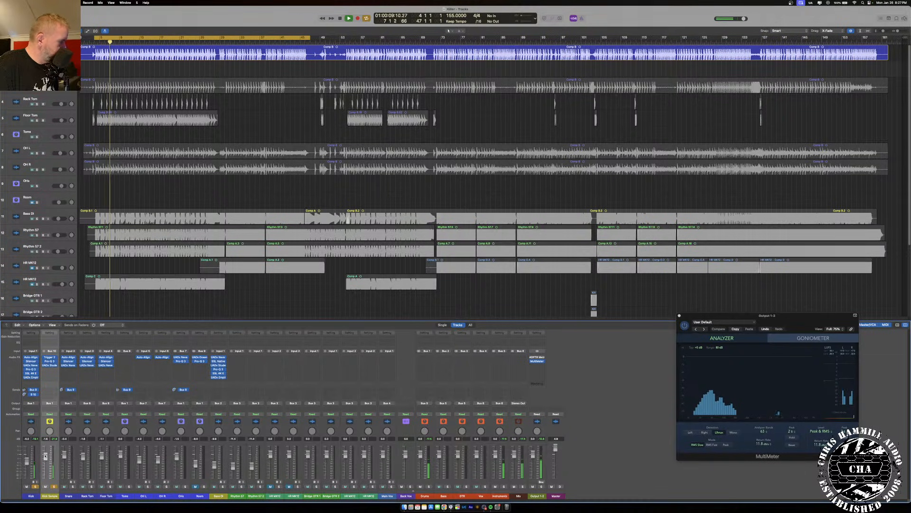
pyautogui.click(38, 496)
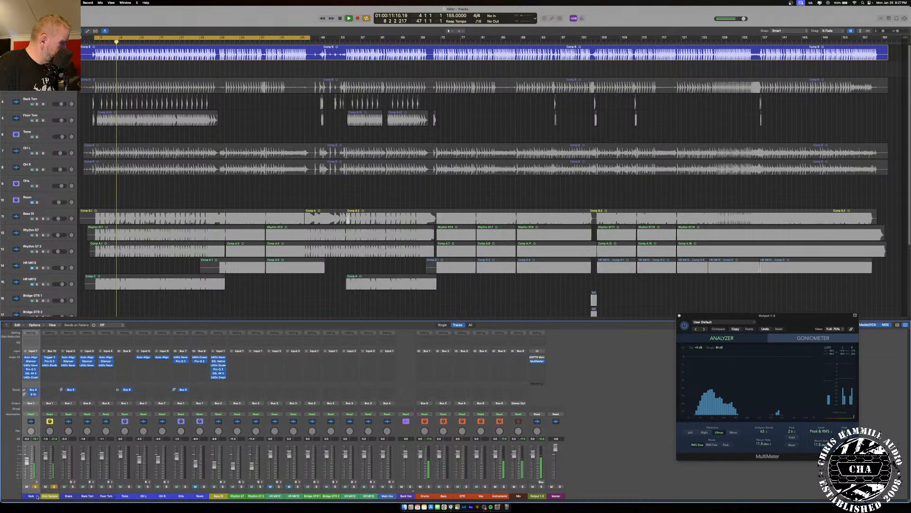
pyautogui.click(51, 402)
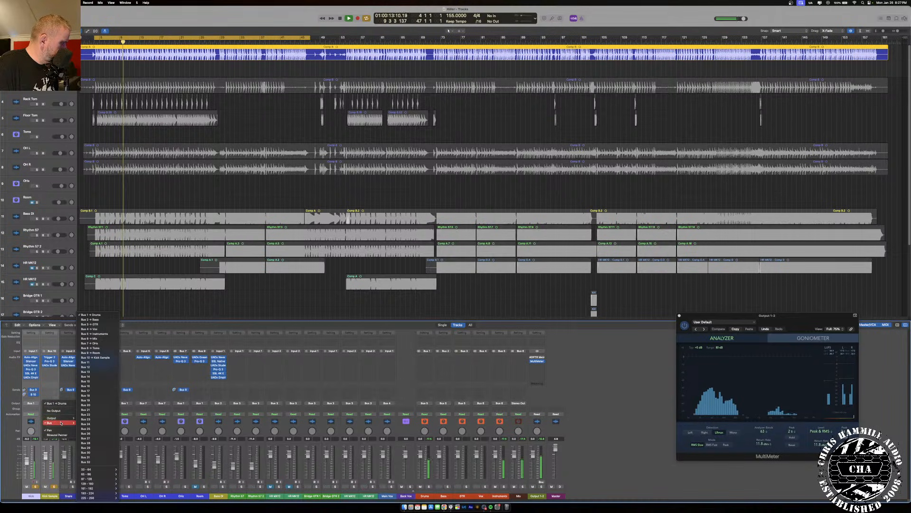
pyautogui.click(97, 356)
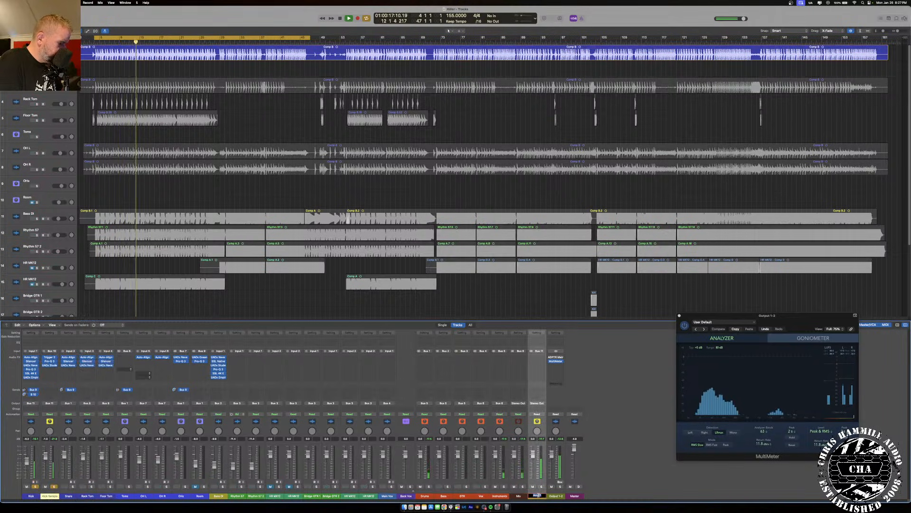
pyautogui.write('Kick Bus')
pyautogui.press('Return')
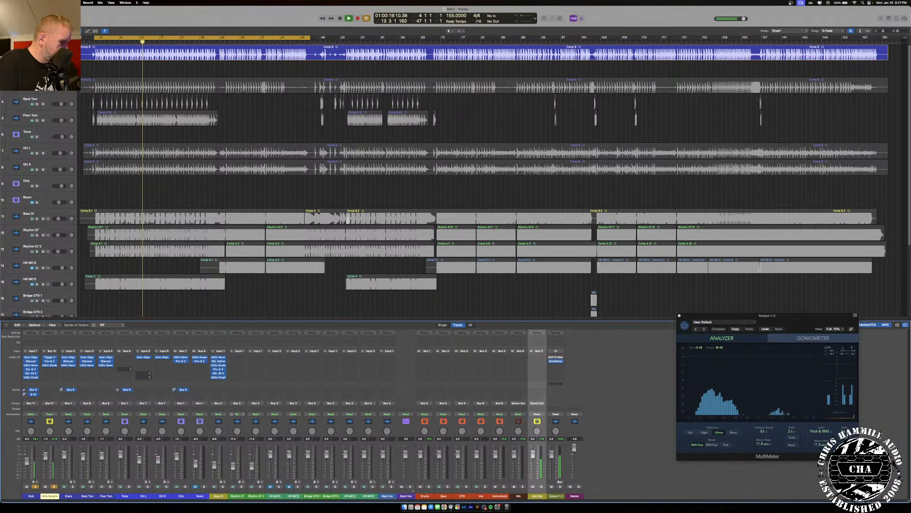
# - Create an arrangement track for the Kick Bus channel and route its output to Bus 1 (Drums)
pyautogui.rightClick(539, 448)
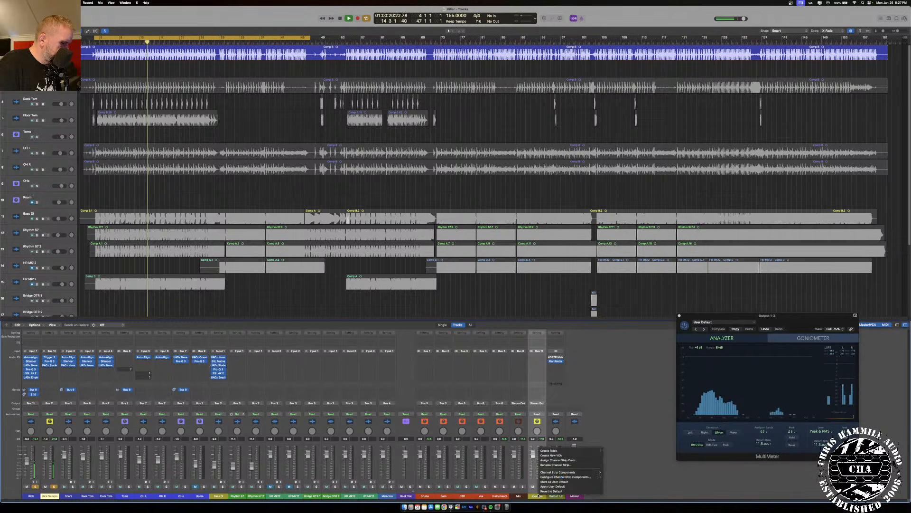
pyautogui.click(560, 451)
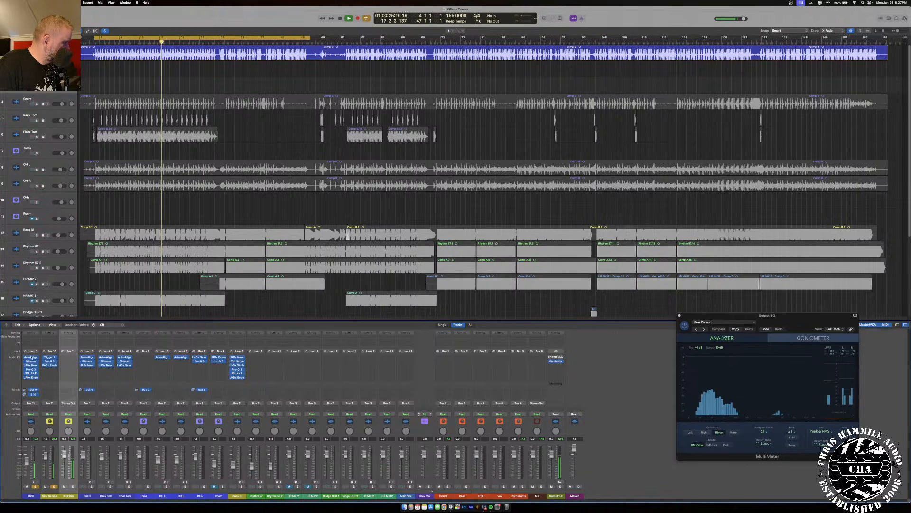
pyautogui.click(69, 403)
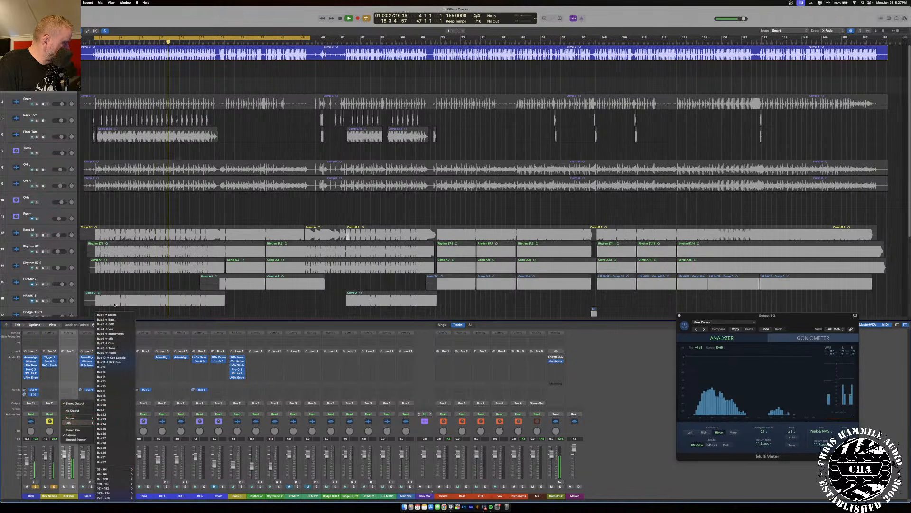
pyautogui.click(103, 445)
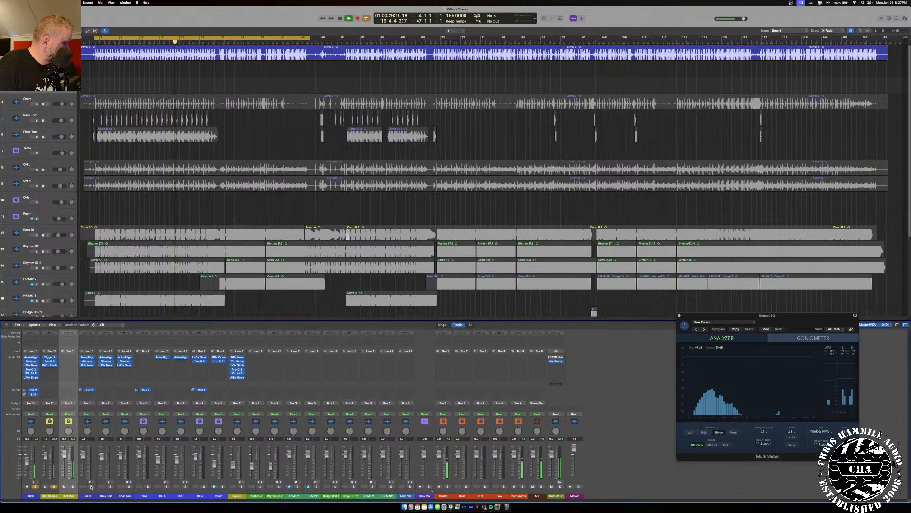
# - Color the Kick Sample and Kick Bus channels to match the blue-purple of the drum tracks
pyautogui.keyDown('shift'); pyautogui.click(58, 496); pyautogui.keyUp('shift')
pyautogui.click(86, 496)
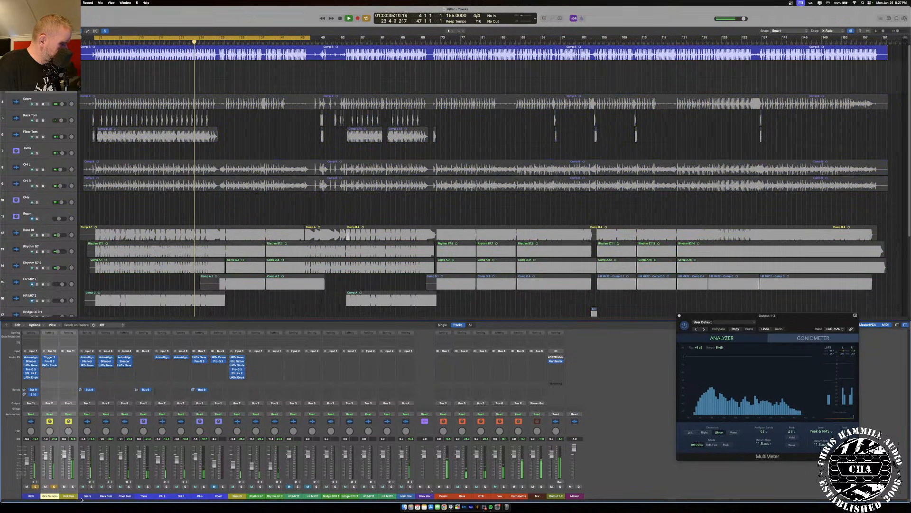
pyautogui.hotkey('alt', 'c')
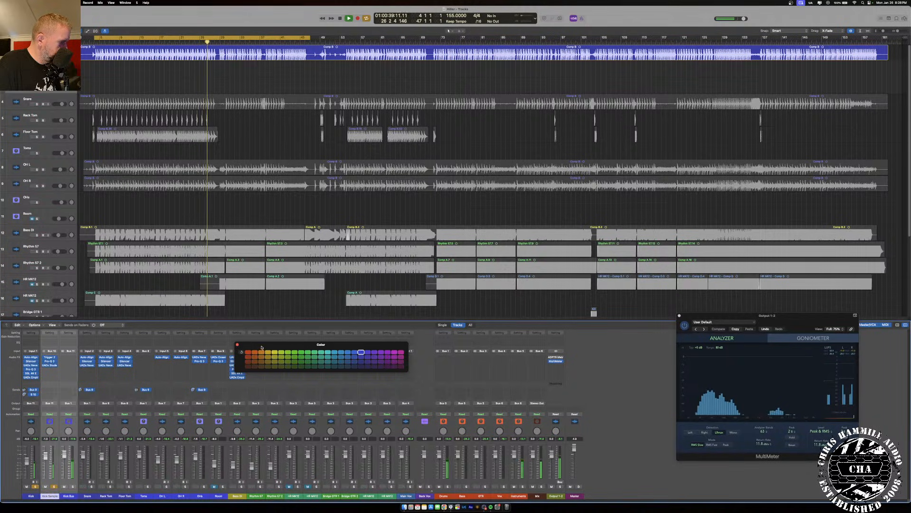
pyautogui.click(237, 345)
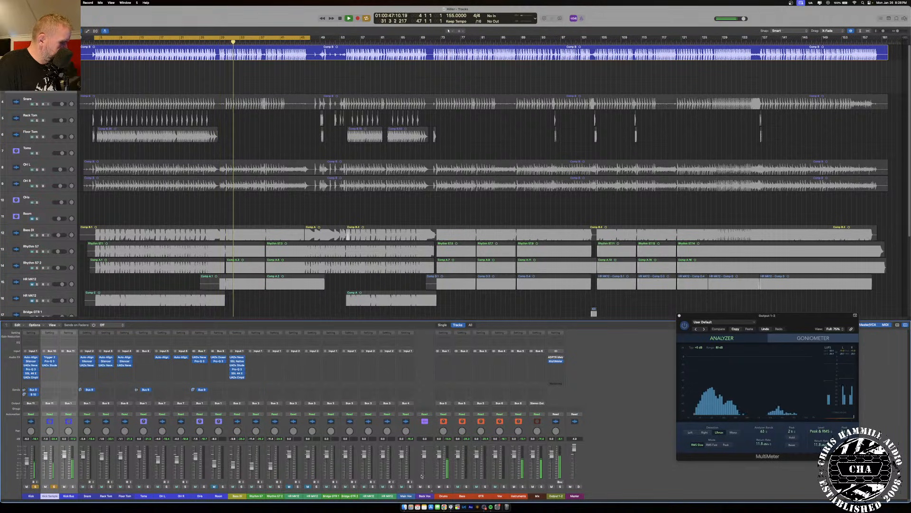
# - Replace the kick channels' solos with solos on the Drums, Bass and GTR buses
pyautogui.click(447, 487)
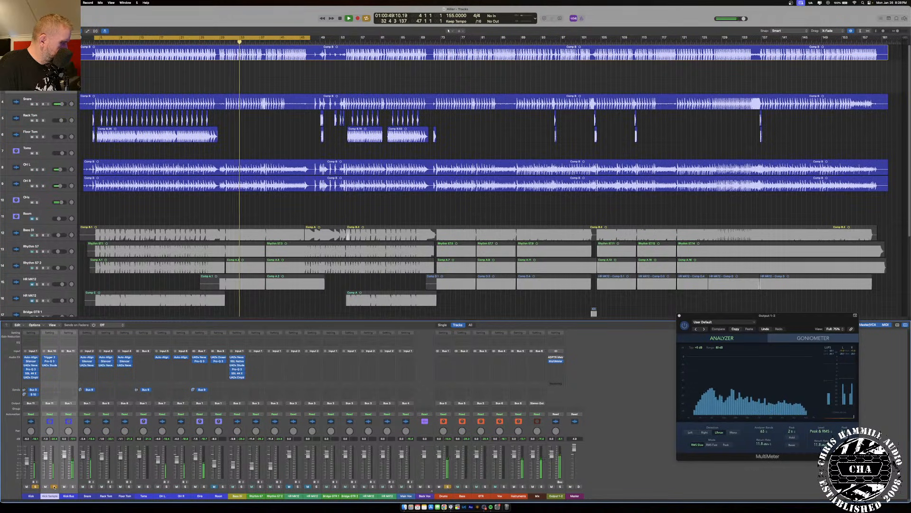
pyautogui.click(35, 486)
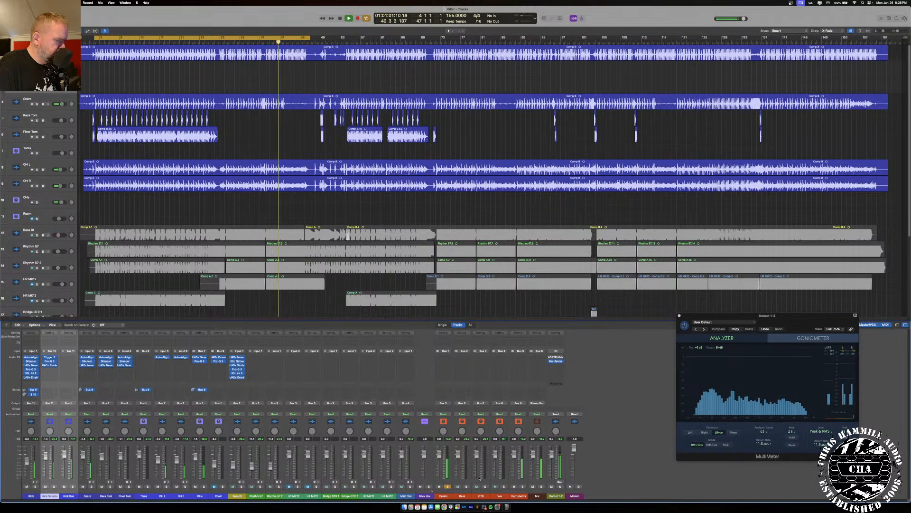
pyautogui.click(466, 486)
pyautogui.click(485, 486)
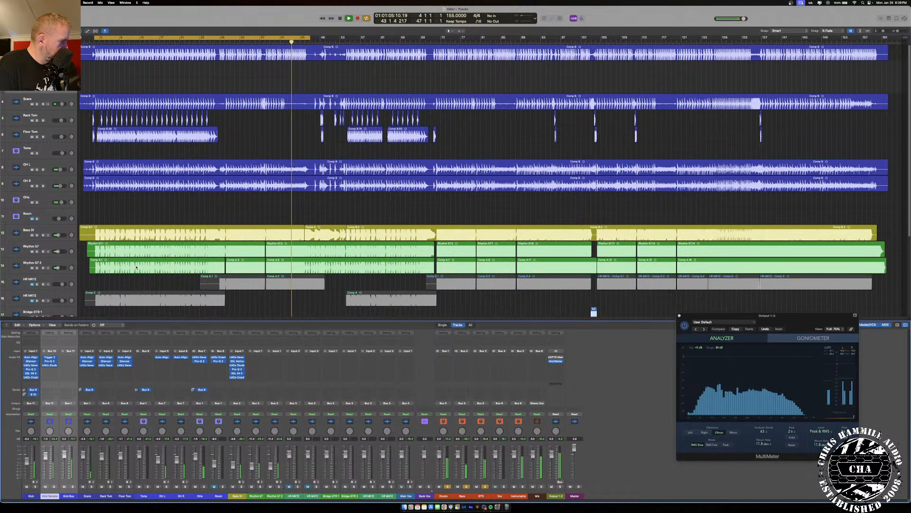
# - Select only the Kick Sample channel and examine its Trigger 2 settings during playback
pyautogui.scroll(-5, 136, 268)
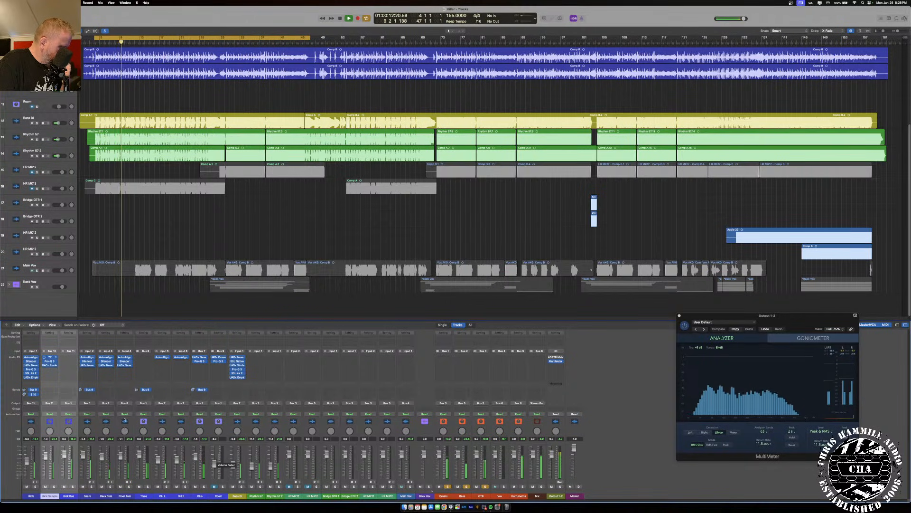
pyautogui.click(49, 494)
pyautogui.click(49, 495)
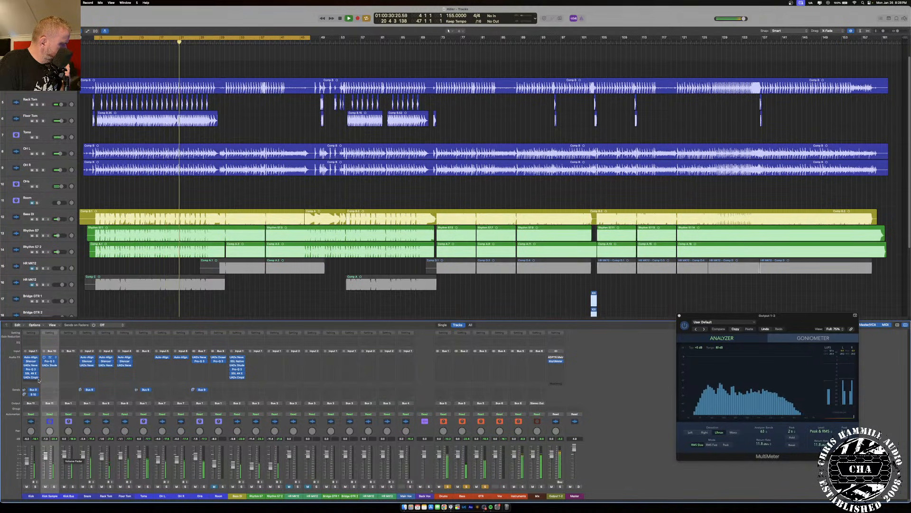
pyautogui.click(49, 358)
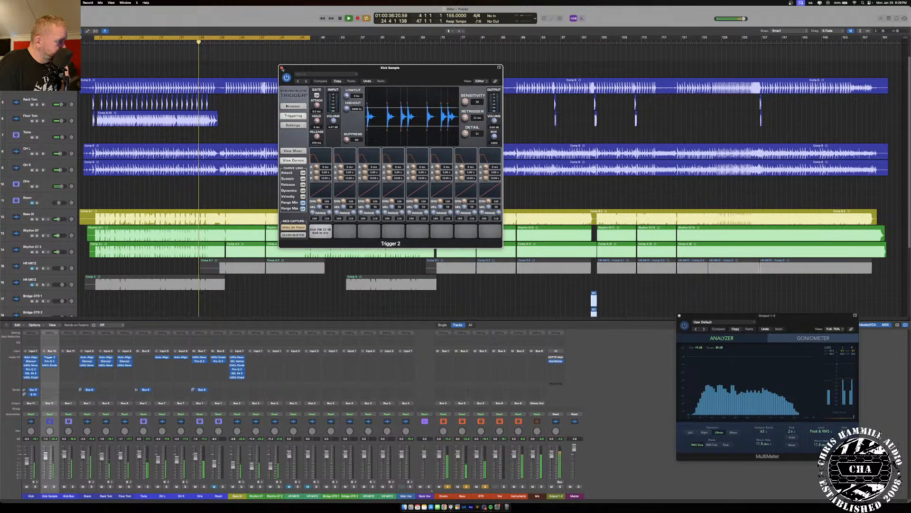
pyautogui.click(282, 68)
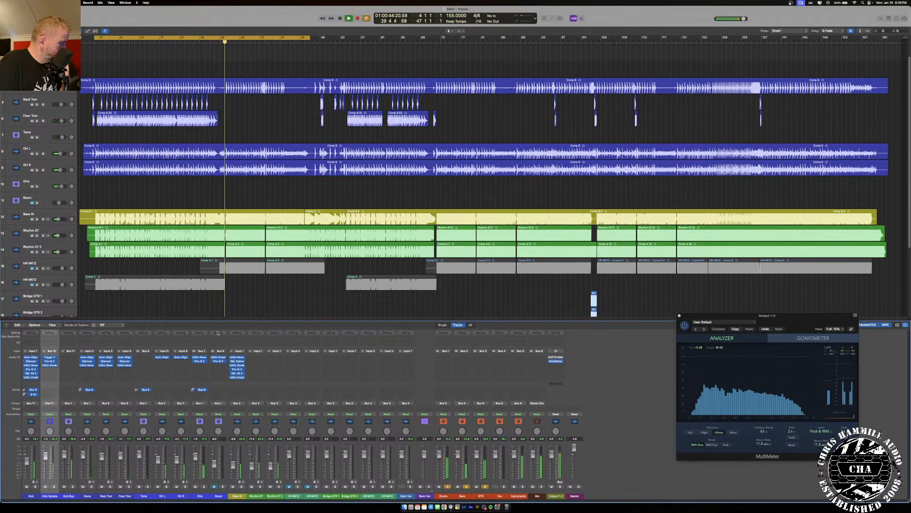
# - Mute the Rack Tom and Floor Tom, restart playback, and take the GTR bus out of solo
pyautogui.scroll(1, 211, 187)
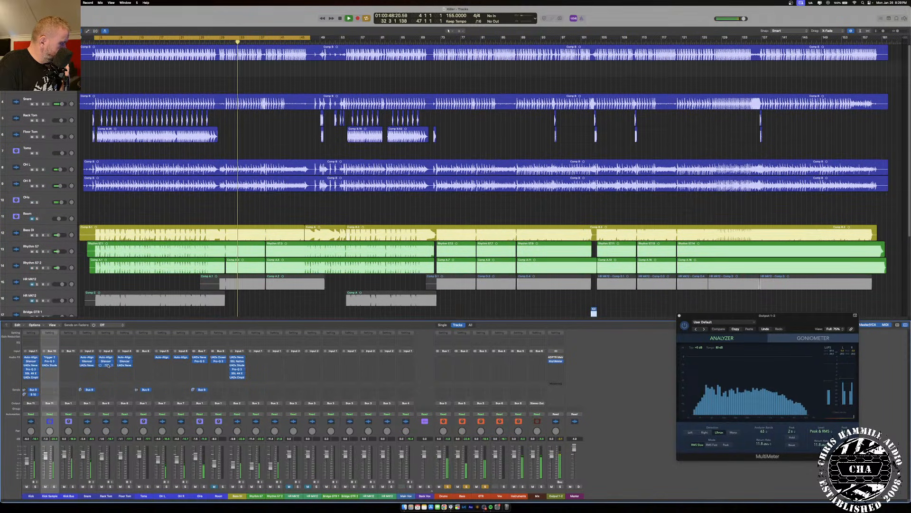
pyautogui.click(102, 486)
pyautogui.click(120, 486)
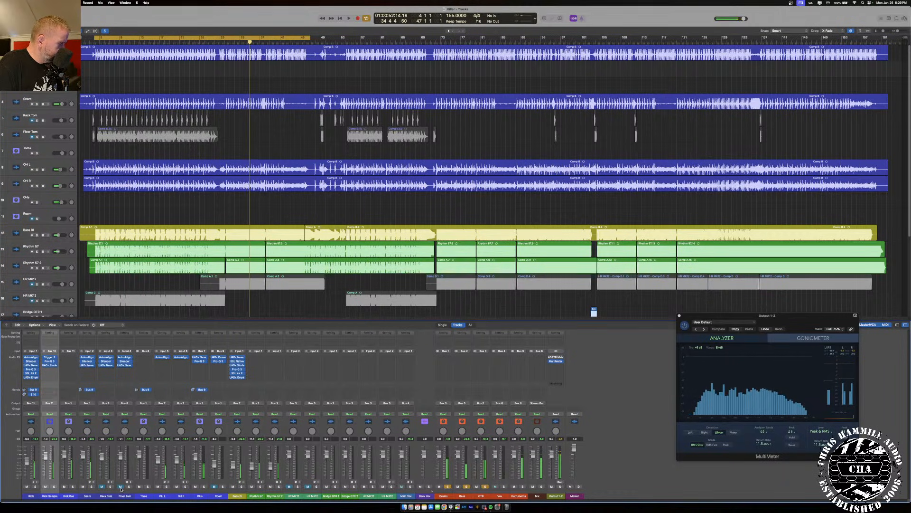
pyautogui.press('space')
pyautogui.press('space')
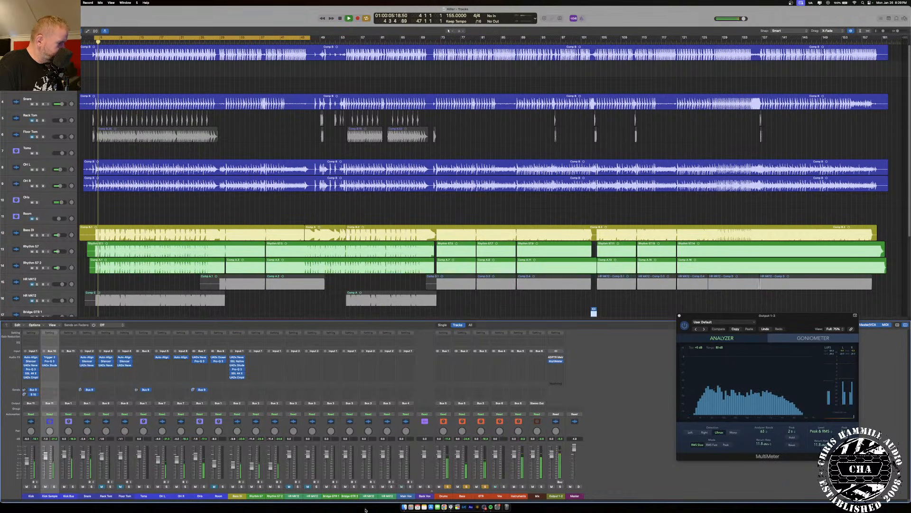
pyautogui.click(485, 486)
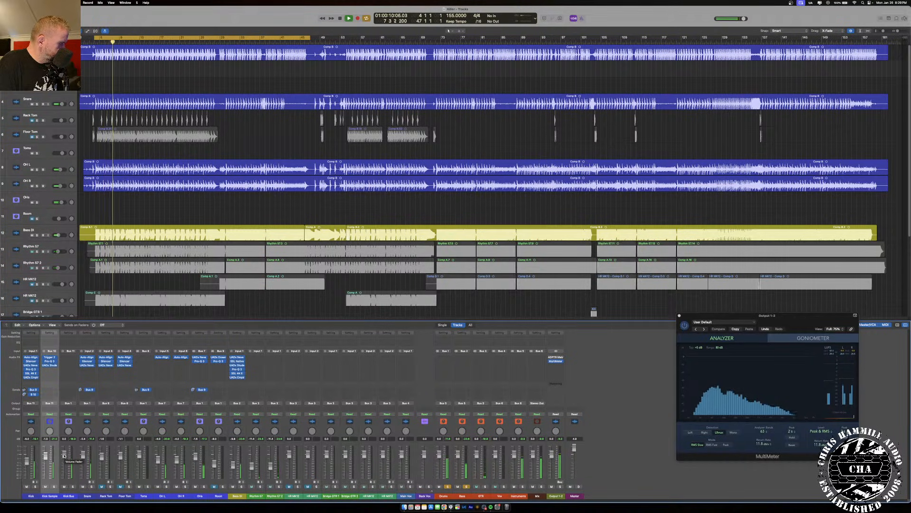
# - Rebalance the Kick and Kick Sample faders, pulling the sample fully down and bringing it back up under the Kick
pyautogui.click(31, 497)
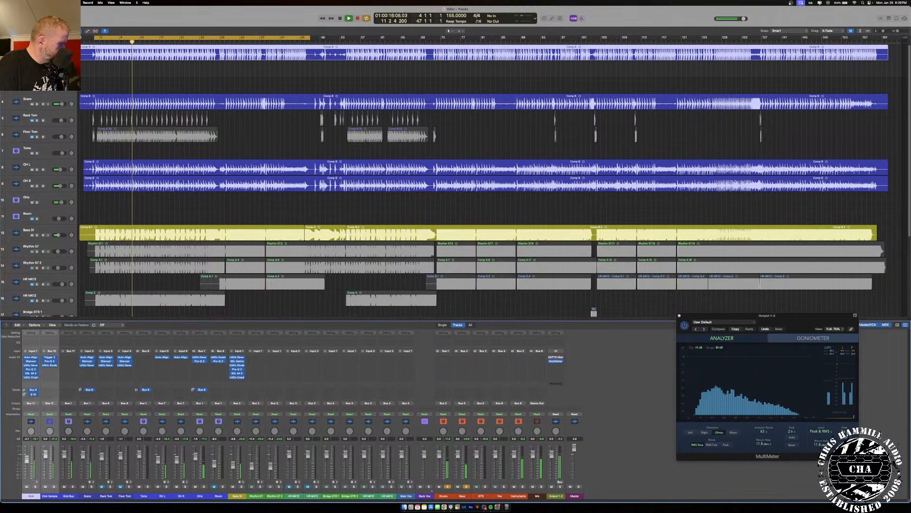
pyautogui.moveTo(45, 454); pyautogui.dragTo(26, 454)
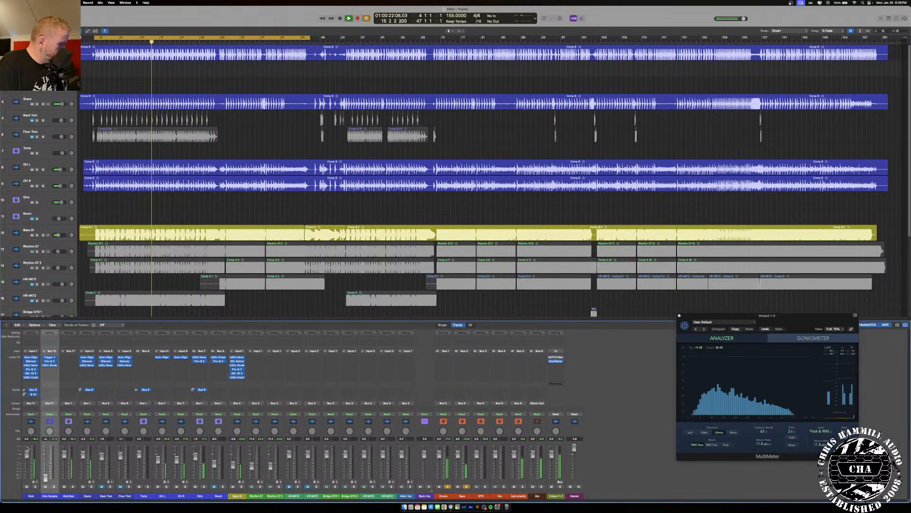
pyautogui.moveTo(45, 479); pyautogui.dragTo(46, 462)
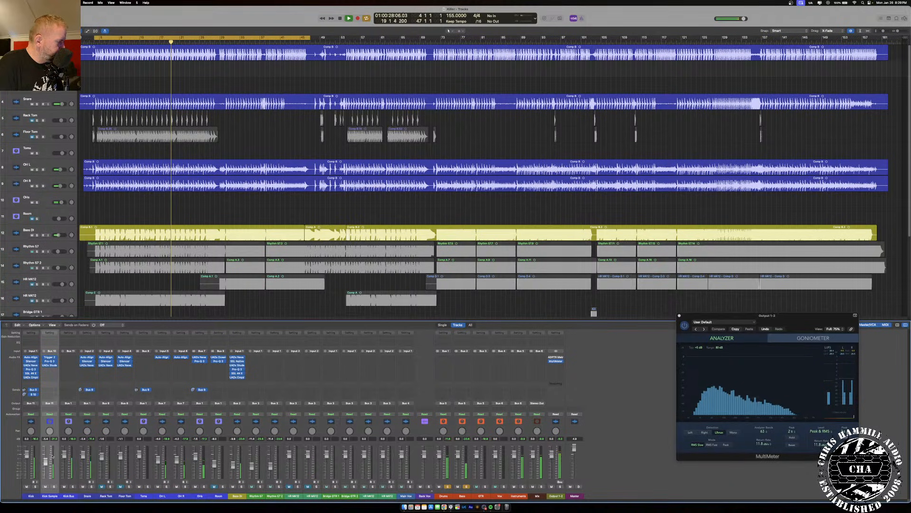
pyautogui.moveTo(45, 448); pyautogui.dragTo(45, 445)
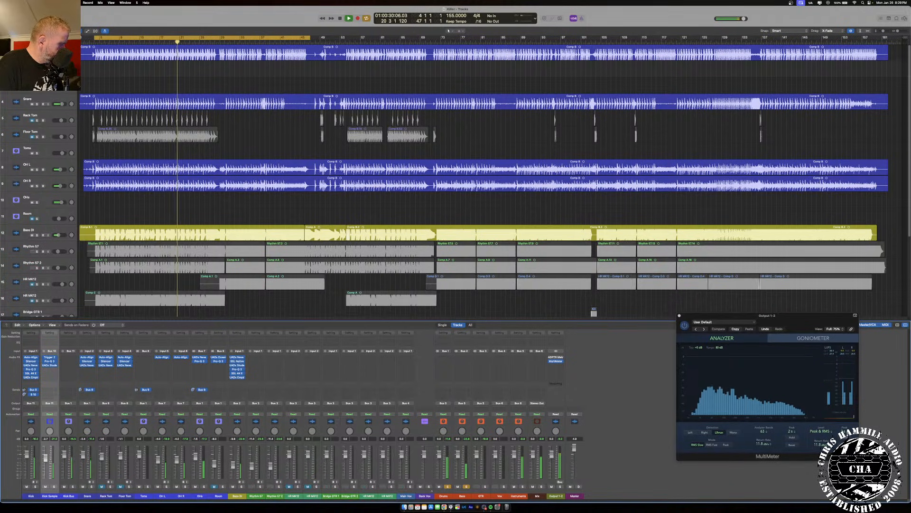
pyautogui.moveTo(45, 456); pyautogui.dragTo(45, 454)
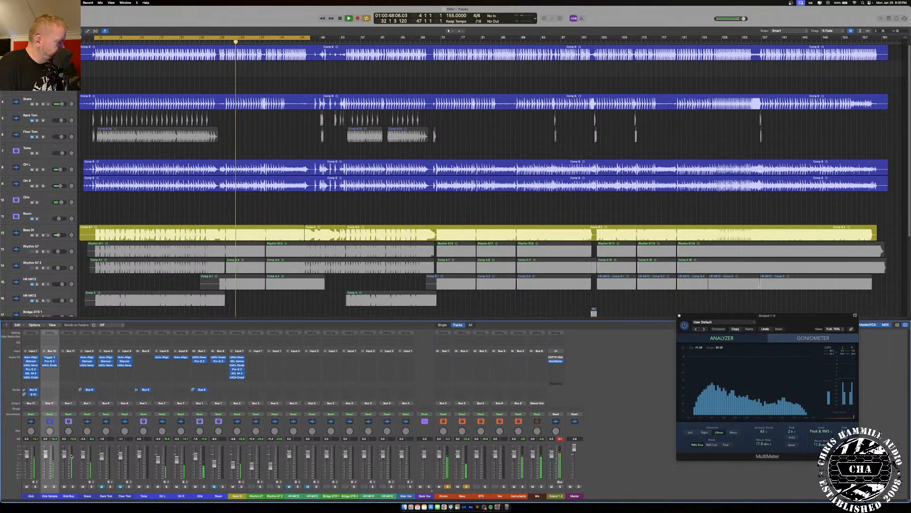
# - Compare the Kick Sample's Pro-Q 3 with its broad upper-frequency cut off and on, and make that cut shallower
pyautogui.click(49, 360)
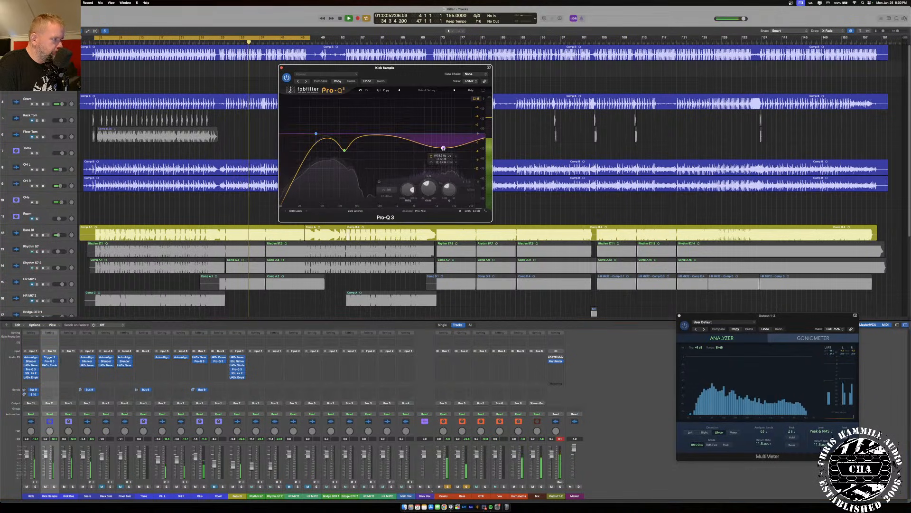
pyautogui.doubleClick(444, 149)
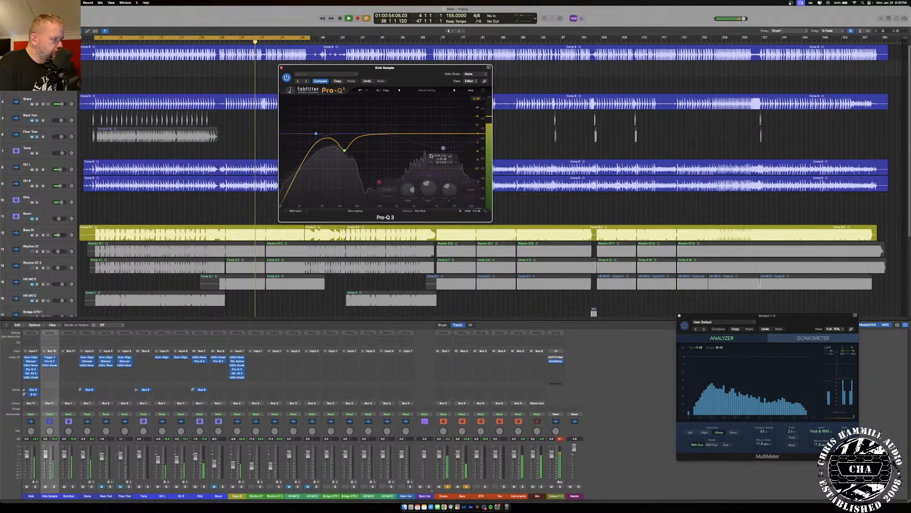
pyautogui.doubleClick(443, 148)
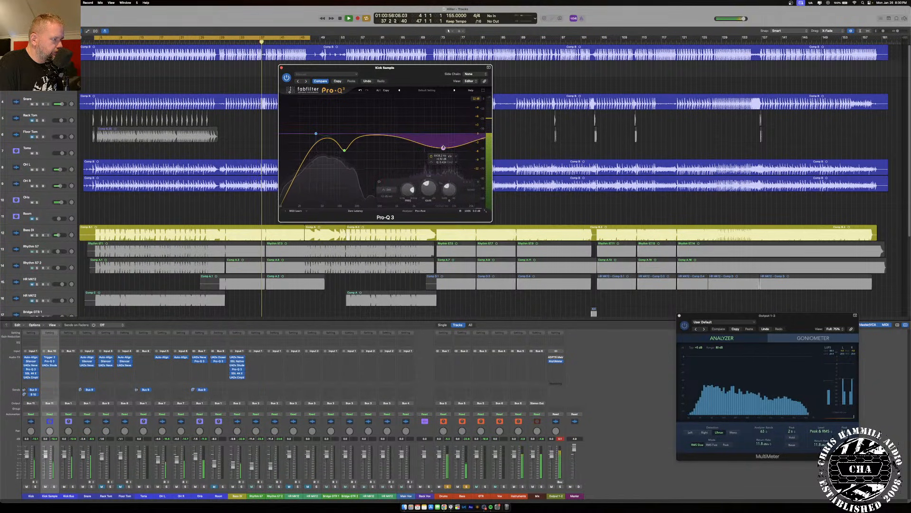
pyautogui.moveTo(443, 148); pyautogui.dragTo(441, 136)
pyautogui.moveTo(441, 137); pyautogui.dragTo(443, 137)
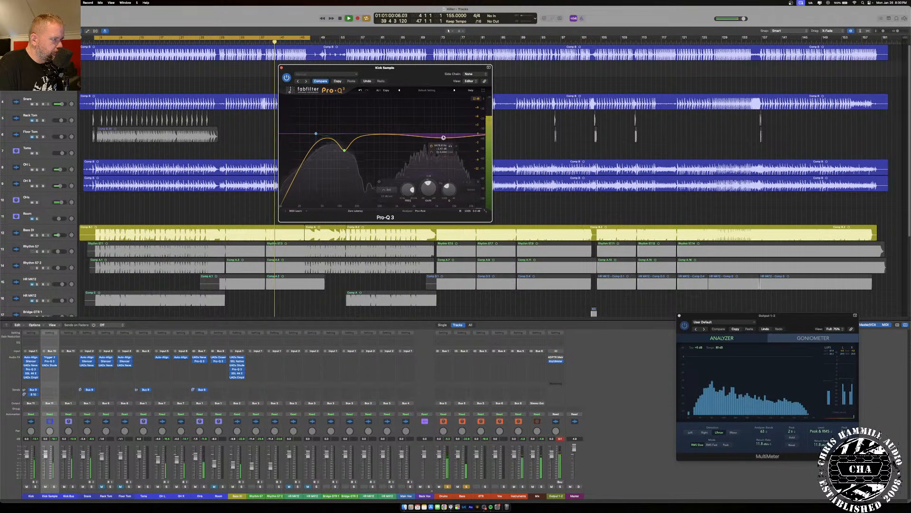
pyautogui.click(281, 69)
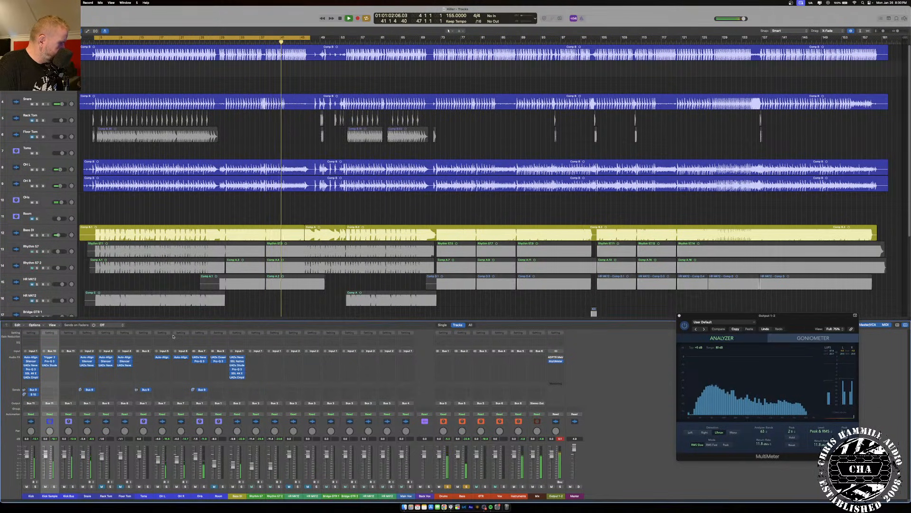
# - Audition the drums against the GTR and Bass buses by switching their solos, and clear all bus solos
pyautogui.click(466, 487)
pyautogui.click(485, 487)
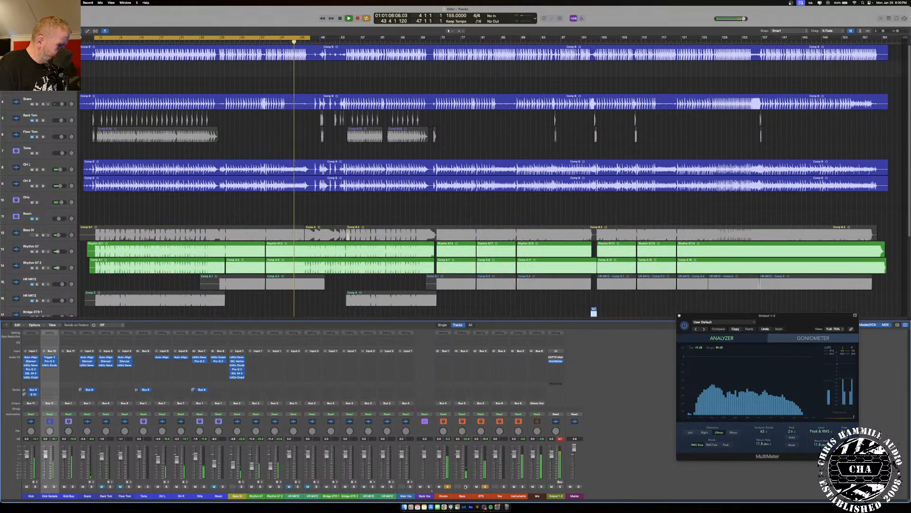
pyautogui.click(466, 486)
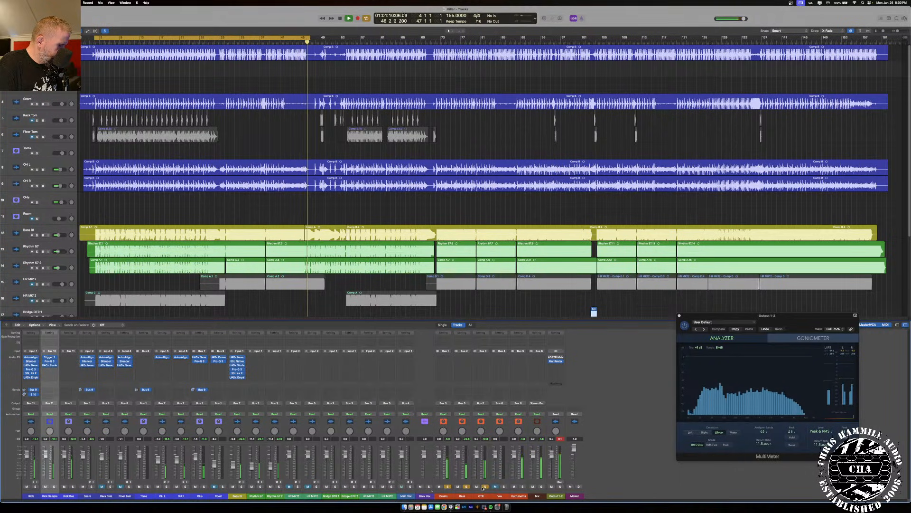
pyautogui.click(485, 487)
pyautogui.click(448, 487)
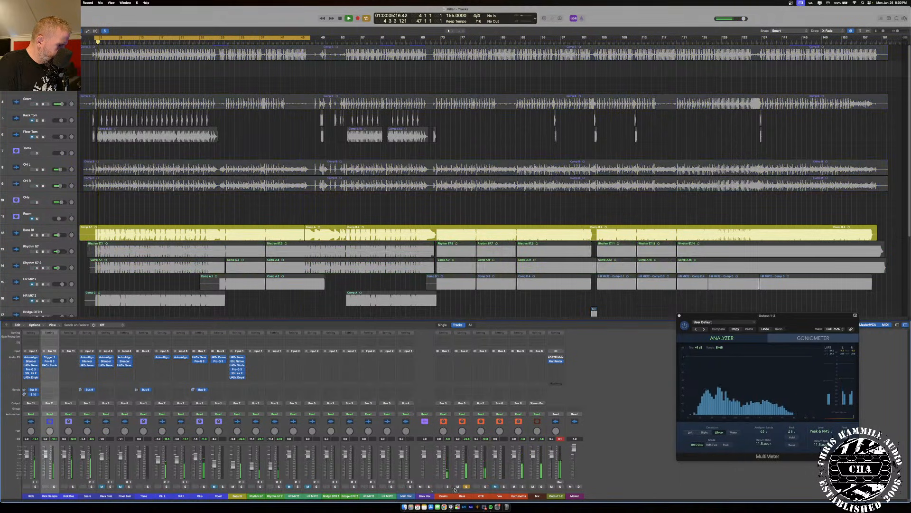
pyautogui.click(466, 486)
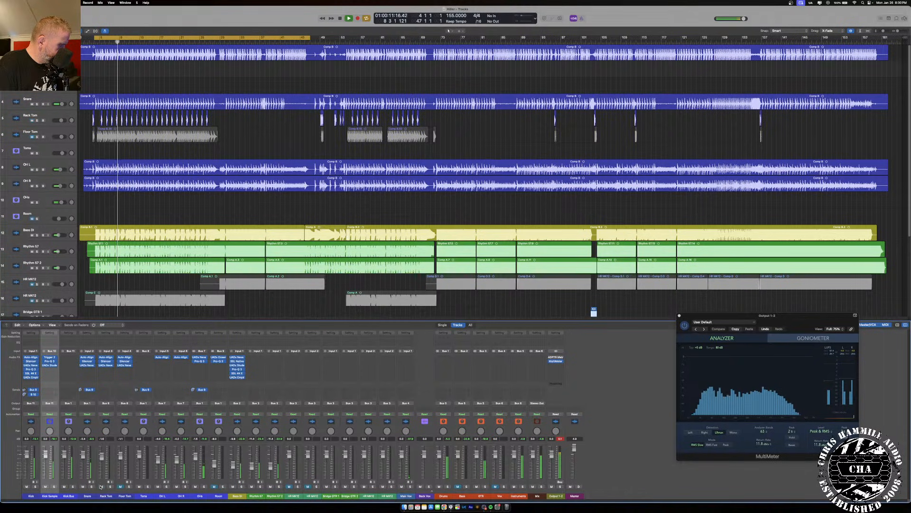
# - Unmute the toms and the Room channel for playback of the full mix, and stop playback
pyautogui.click(139, 487)
pyautogui.click(214, 486)
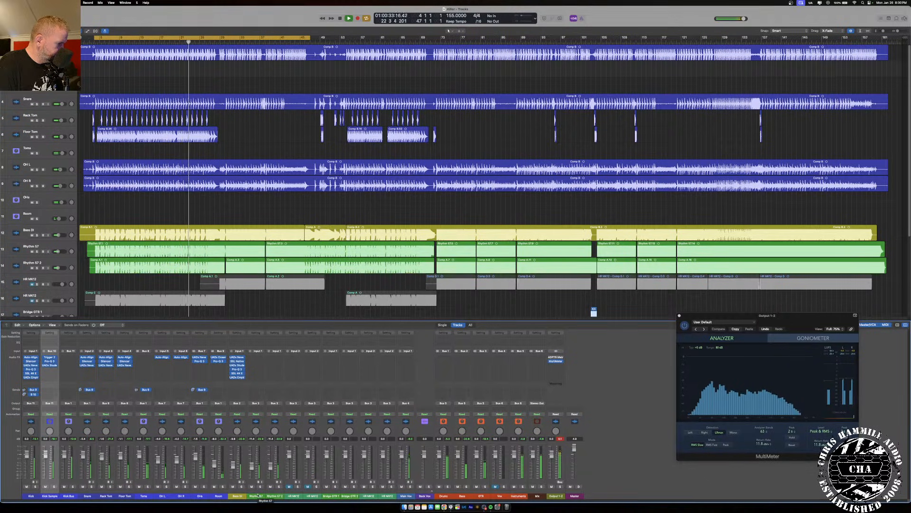
pyautogui.press('space')
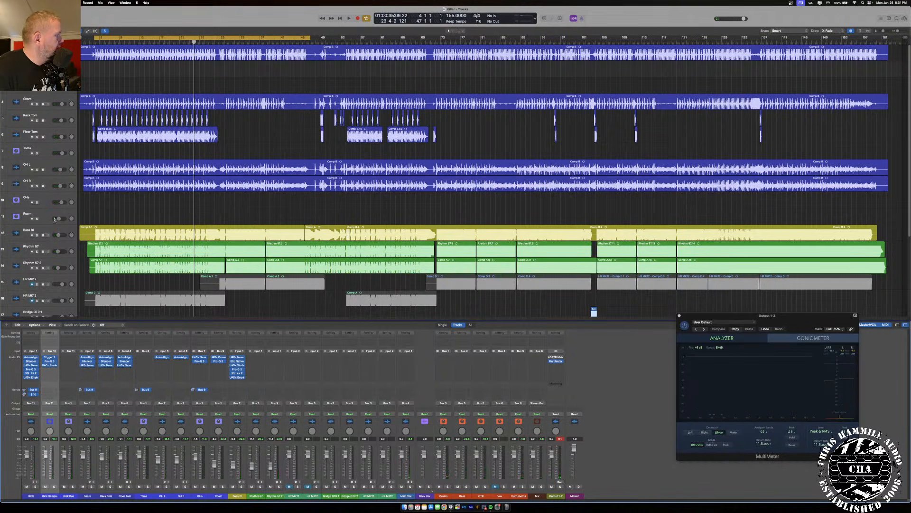
# - Play the Kick Bus and Bass DI soloed together, switching the Kick Bus solo off and on to compare their low ends
pyautogui.click(70, 495)
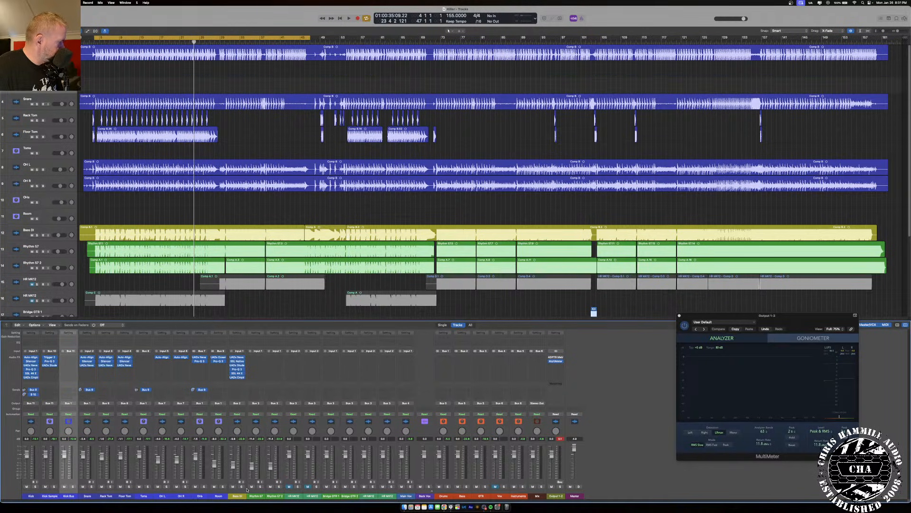
pyautogui.click(72, 486)
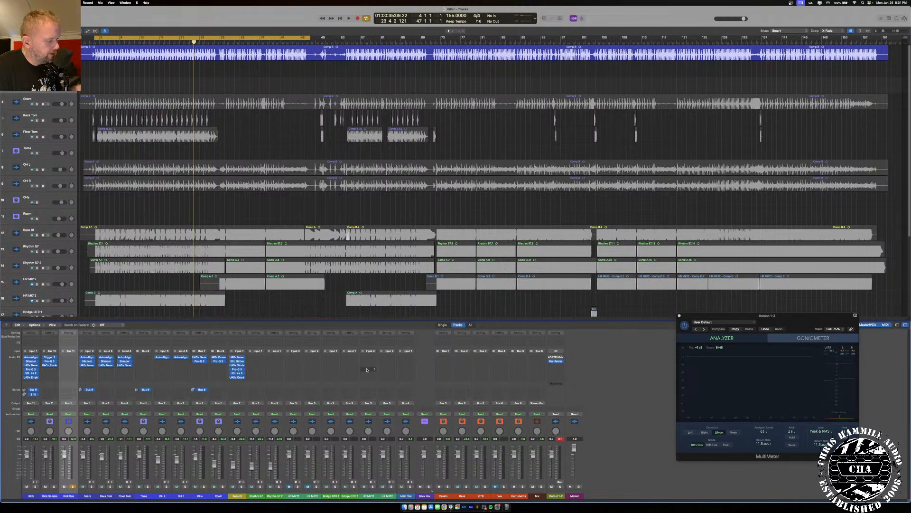
pyautogui.press('space')
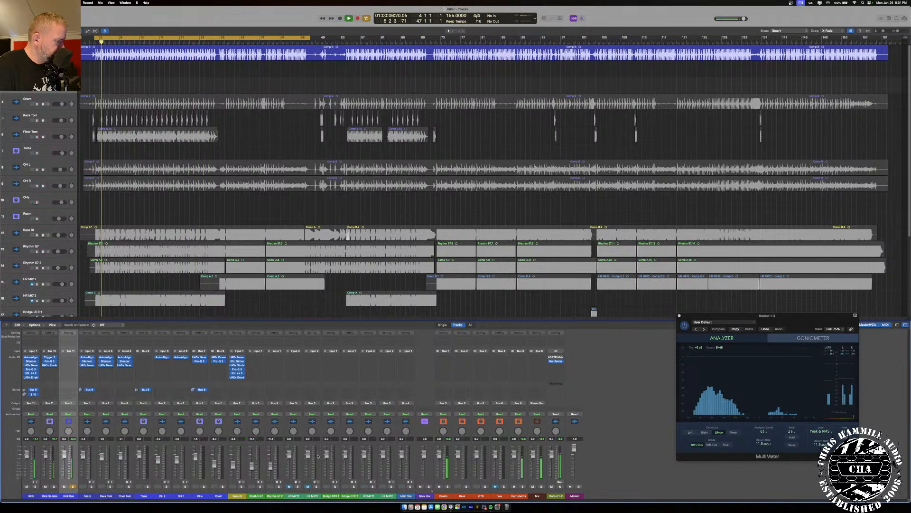
pyautogui.click(242, 487)
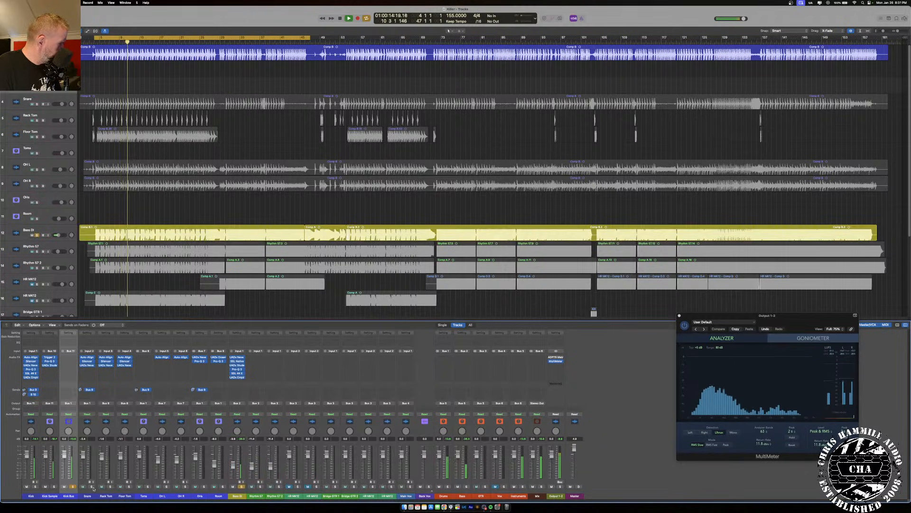
pyautogui.click(73, 486)
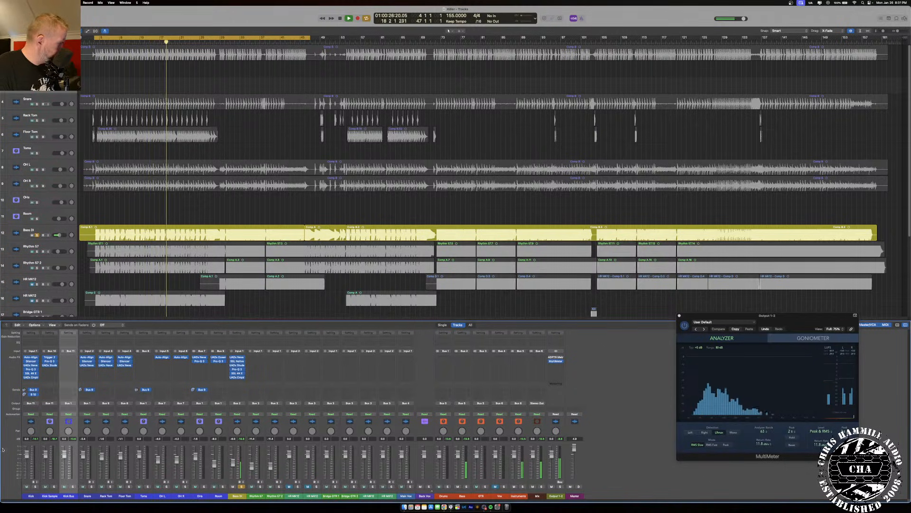
pyautogui.click(72, 486)
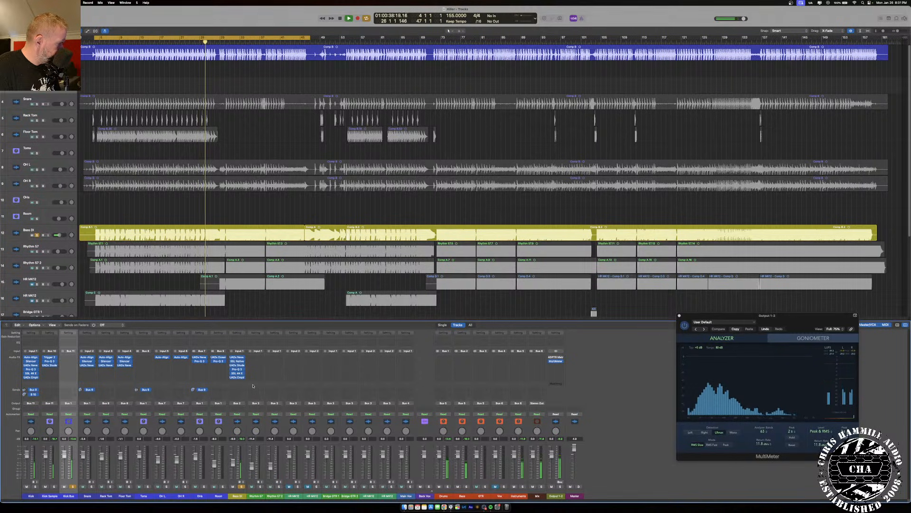
# - Insert the Waves Curves Resolve (m) plug-in on Bass DI and set its side chain to Bus 11, fed by the kick channels
pyautogui.click(237, 381)
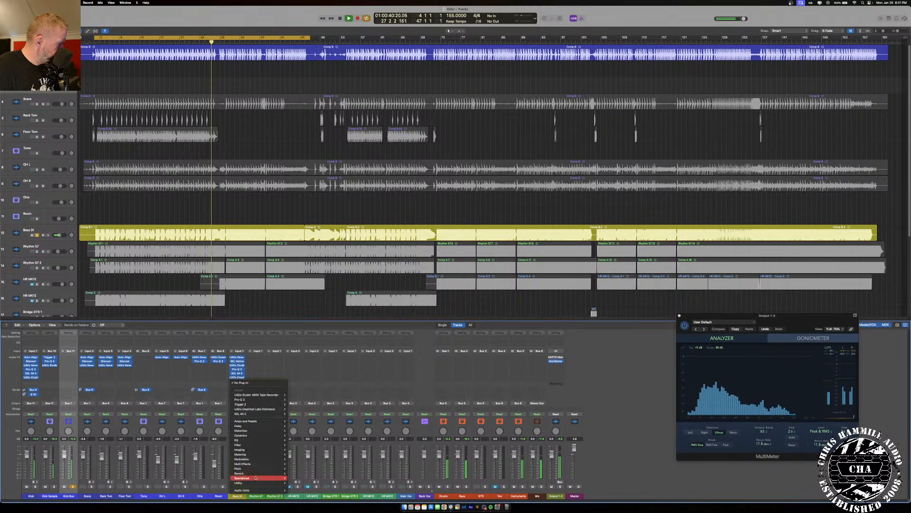
pyautogui.moveTo(243, 490)
pyautogui.moveTo(299, 497)
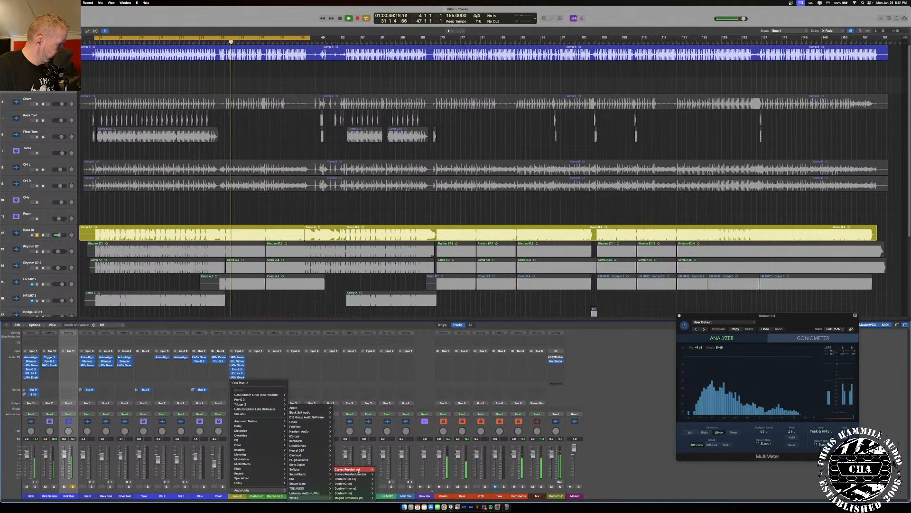
pyautogui.press('Escape')
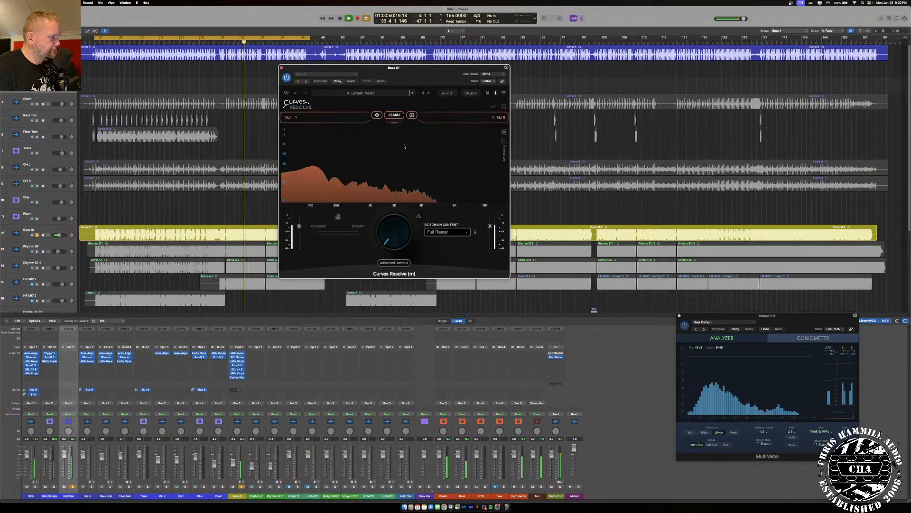
pyautogui.click(489, 75)
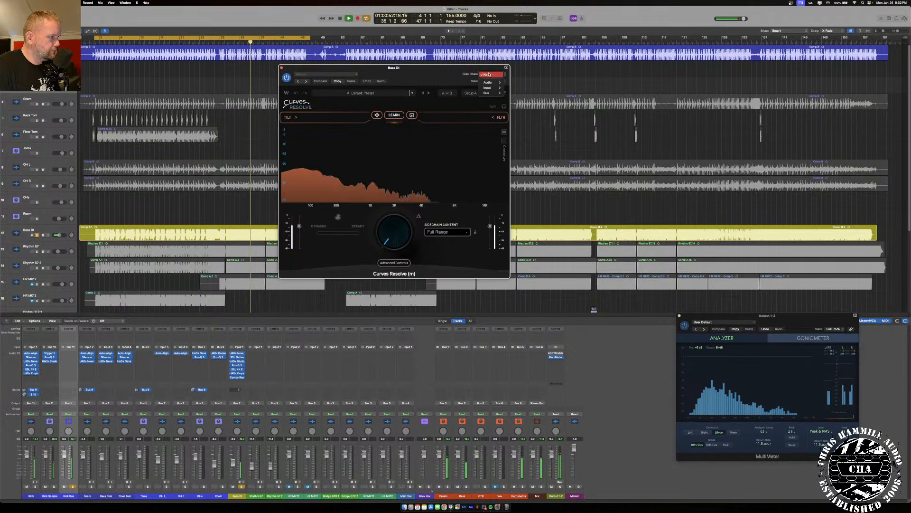
pyautogui.moveTo(489, 93)
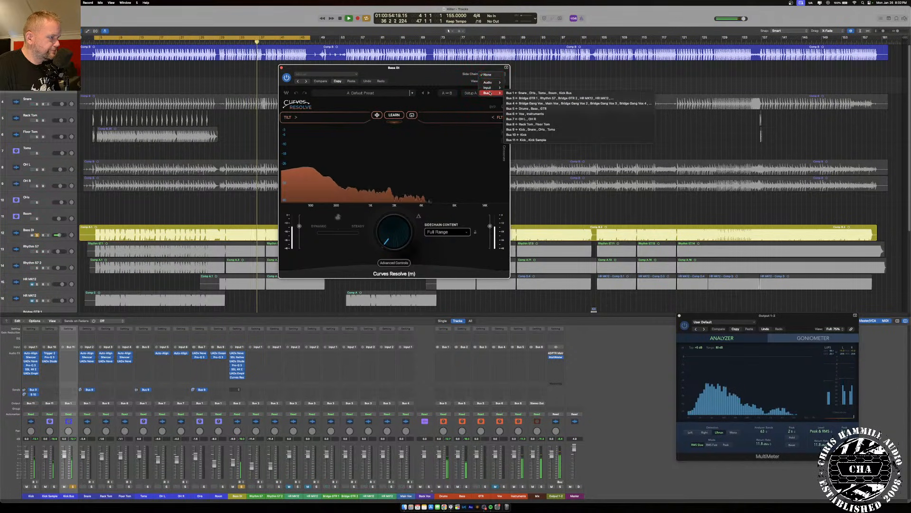
pyautogui.click(540, 140)
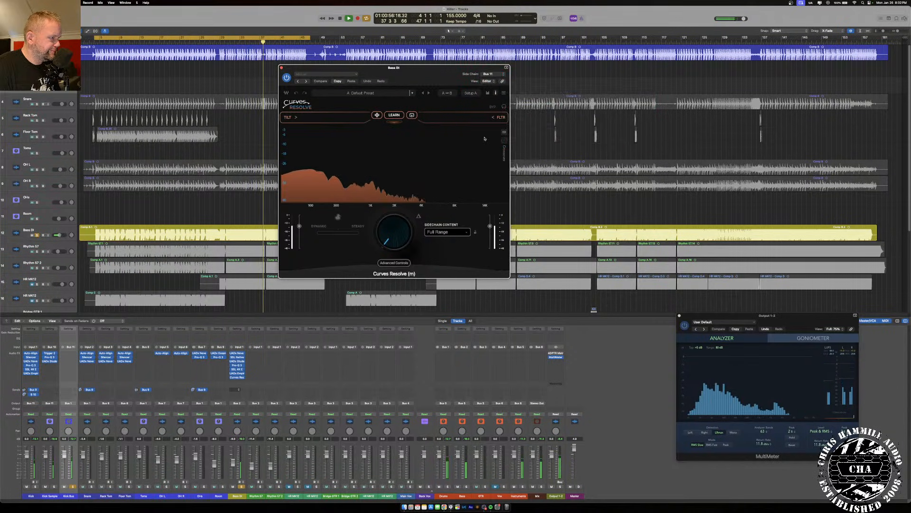
# - Run the Curves Resolve learn process with the sidechain content set to Kick
pyautogui.click(394, 115)
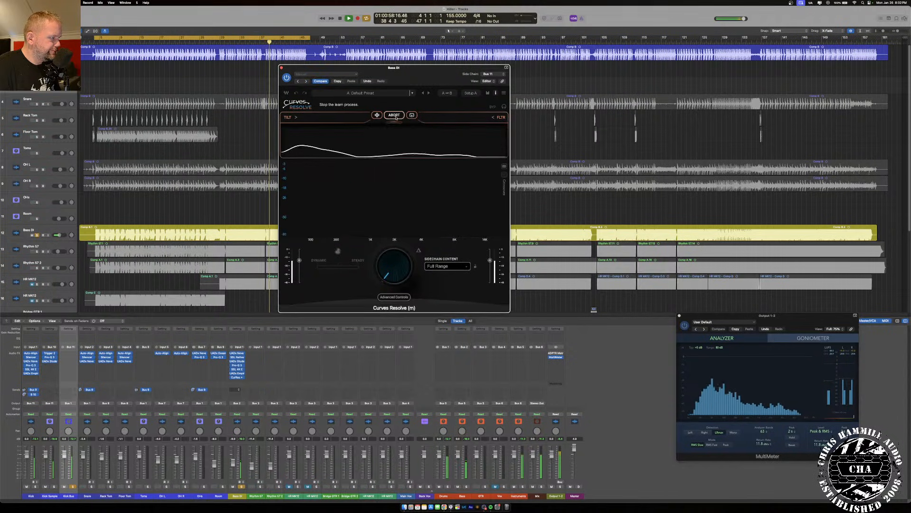
pyautogui.click(446, 267)
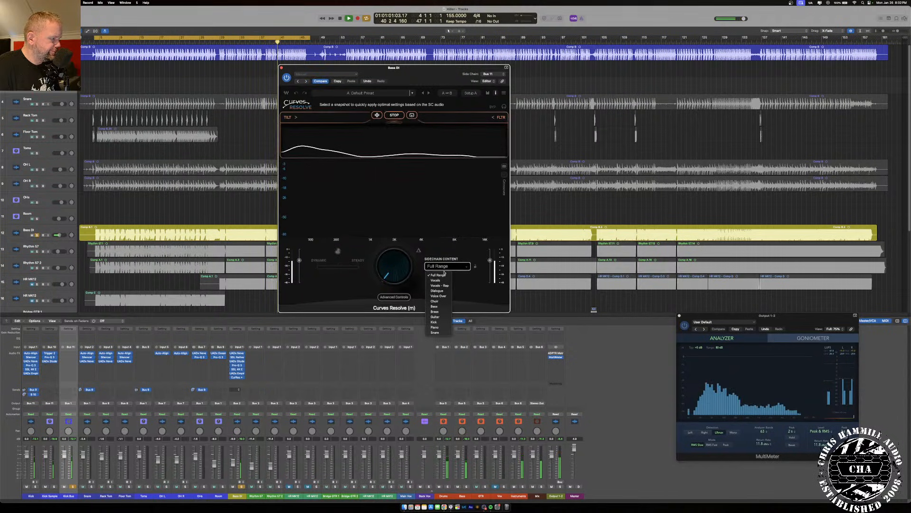
pyautogui.click(440, 322)
pyautogui.click(394, 118)
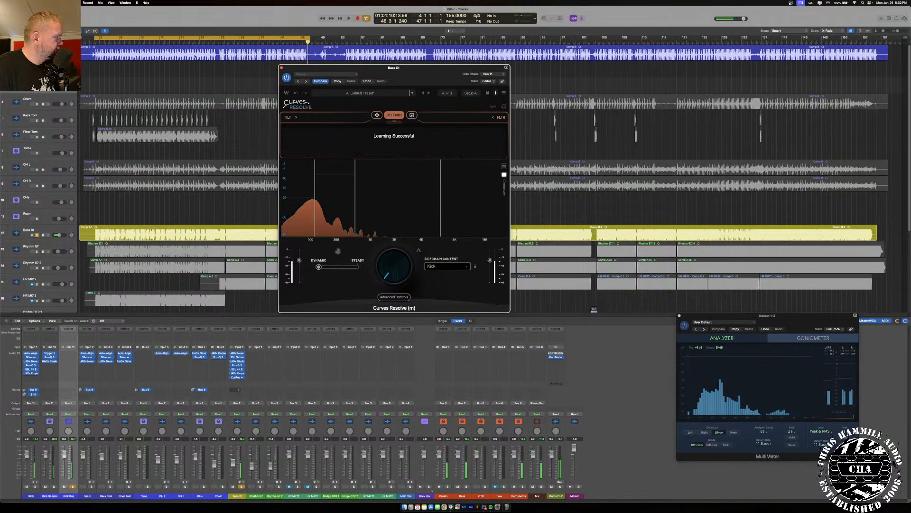
# - Raise the overall intensity of Curves Resolve on Bass DI and enable Auto Makeup in its advanced controls
pyautogui.moveTo(394, 266)
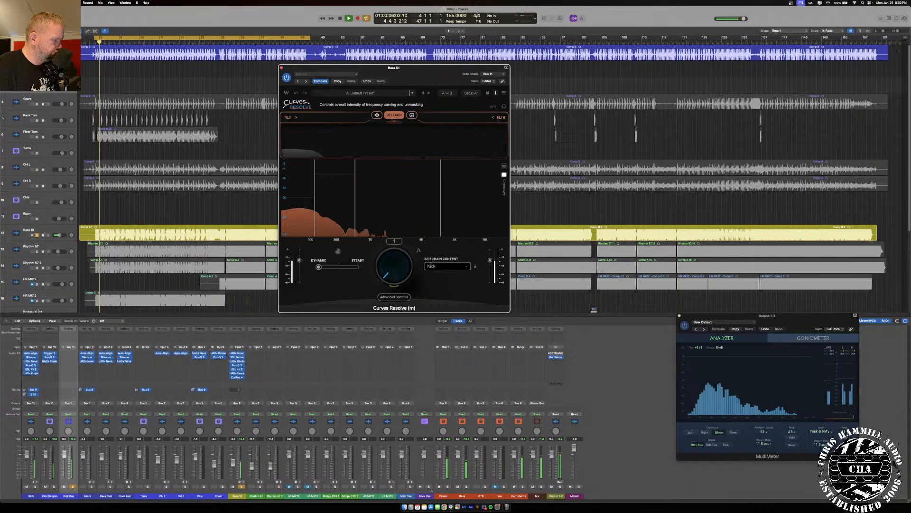
pyautogui.moveTo(394, 266)
pyautogui.mouseDown()
pyautogui.moveTo(393, 251)
pyautogui.moveTo(393, 272)
pyautogui.mouseUp()
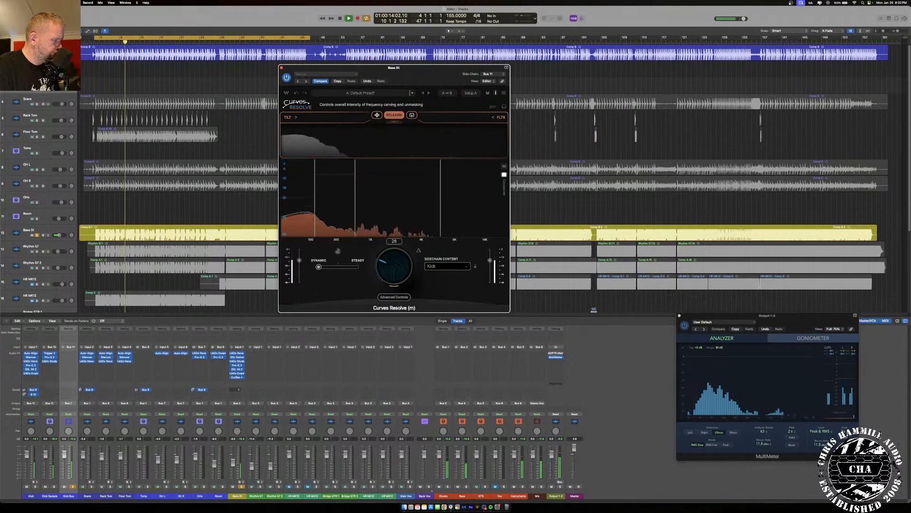
pyautogui.click(394, 297)
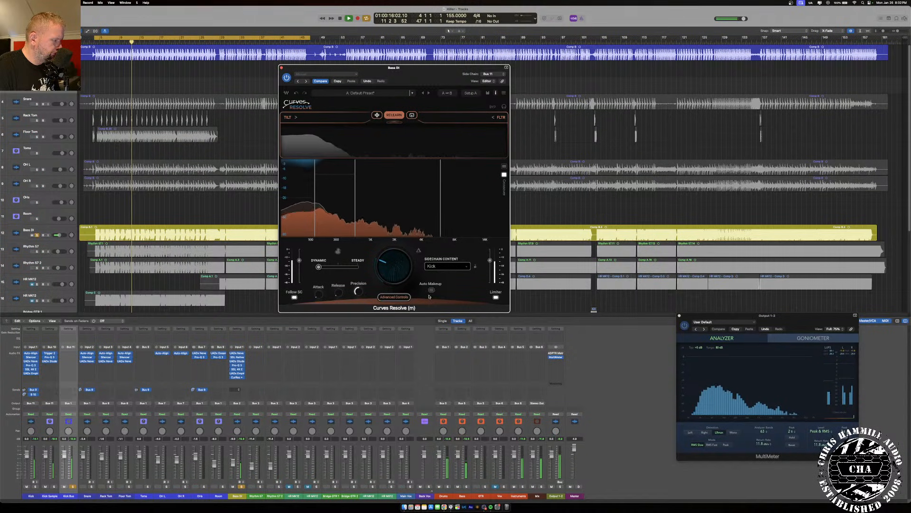
pyautogui.moveTo(393, 272); pyautogui.dragTo(393, 267)
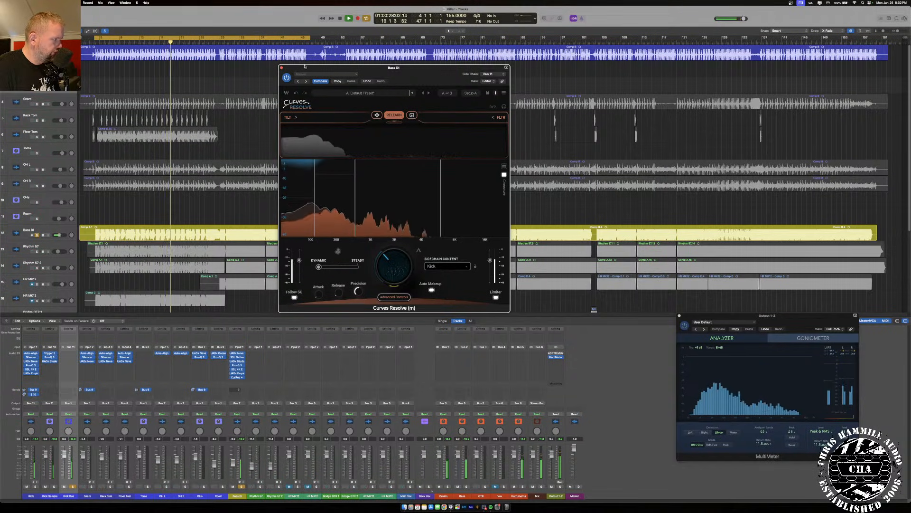
pyautogui.click(281, 68)
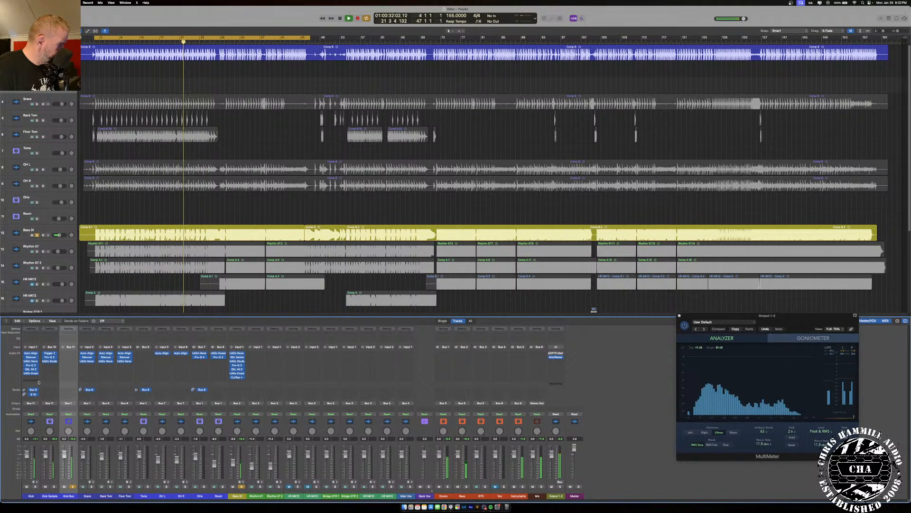
# - Insert a Pro-Q 3 after Curves Resolve on Bass DI and add a low-frequency bell boost
pyautogui.click(67, 357)
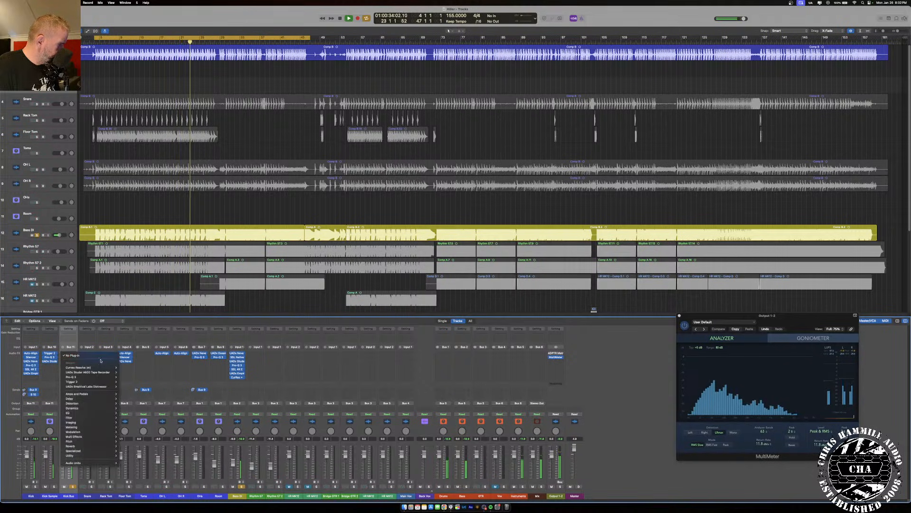
pyautogui.click(205, 371)
pyautogui.click(237, 381)
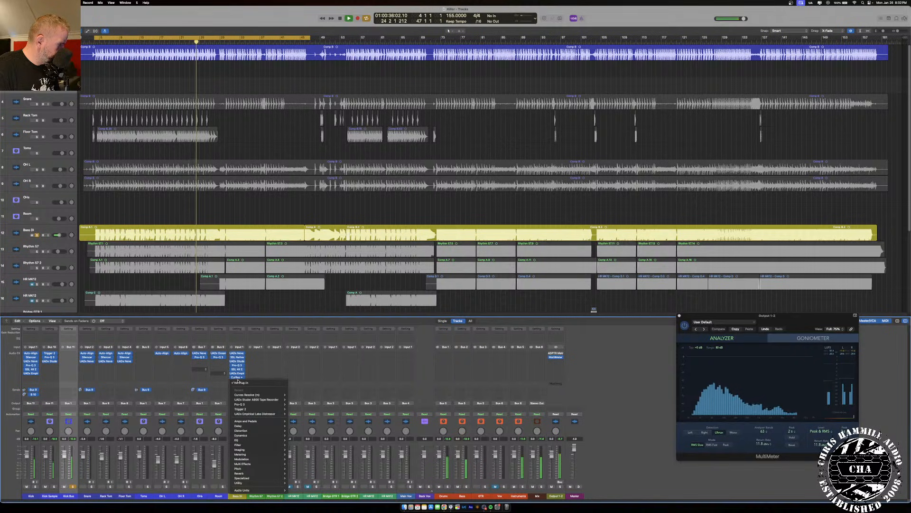
pyautogui.click(240, 404)
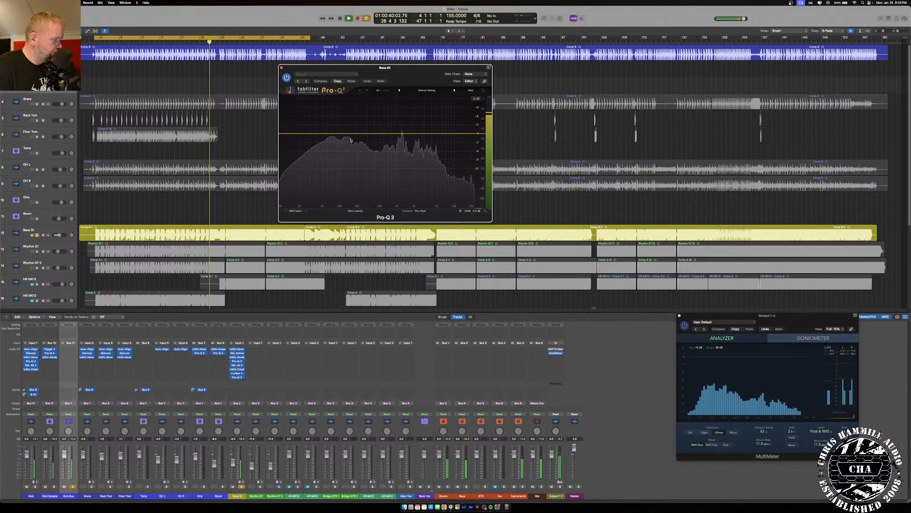
pyautogui.doubleClick(329, 120)
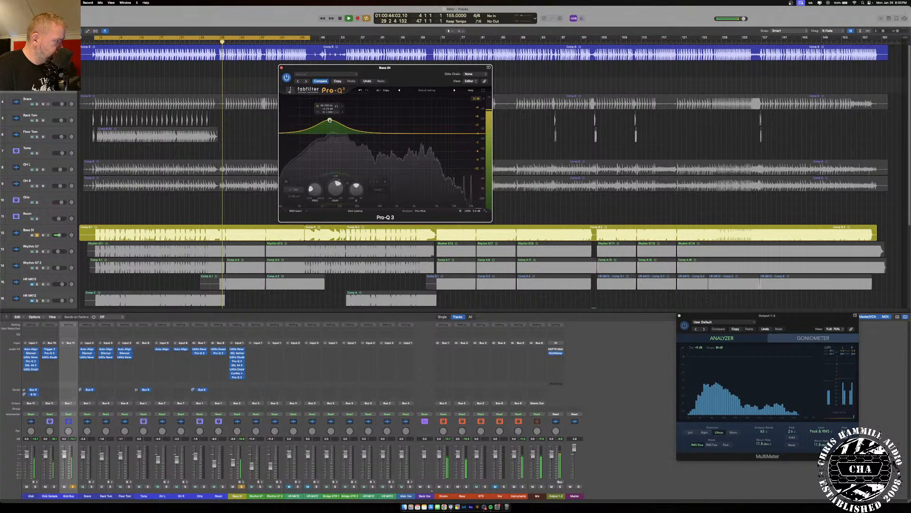
# - Remove the low-frequency boost from the last Pro-Q 3 on Bass DI, move the plug-in to Kick Bus and open it there
pyautogui.doubleClick(330, 120)
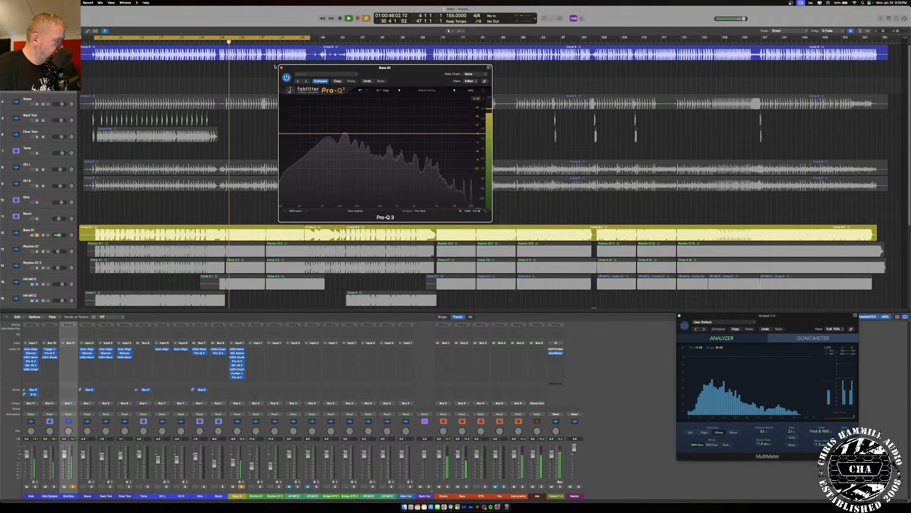
pyautogui.click(281, 68)
pyautogui.moveTo(237, 377); pyautogui.dragTo(67, 346)
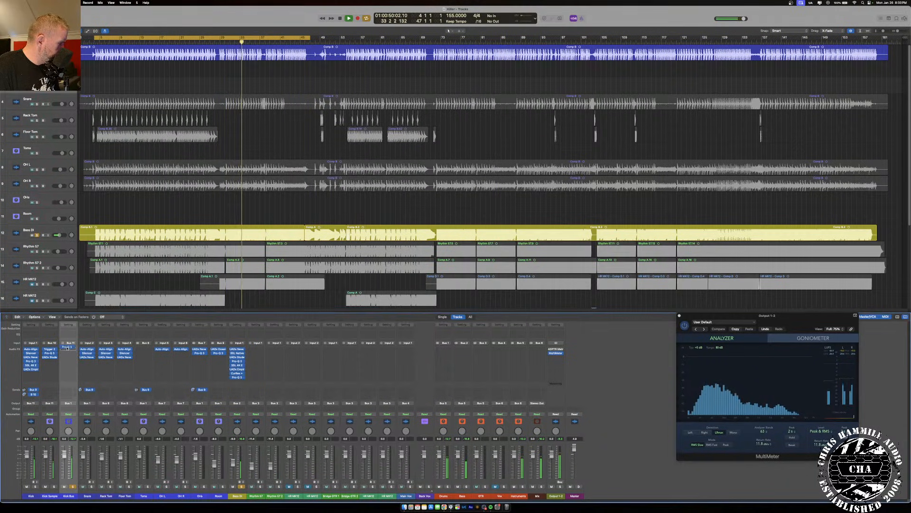
pyautogui.click(68, 352)
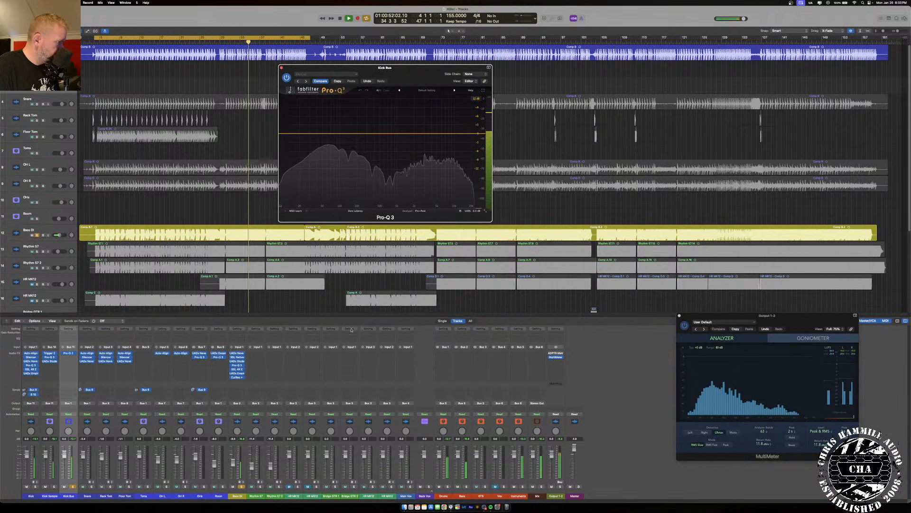
# - Unsolo Bass DI and add a narrow low-frequency bell boost of about 2 dB in the Kick Bus Pro-Q 3
pyautogui.click(362, 338)
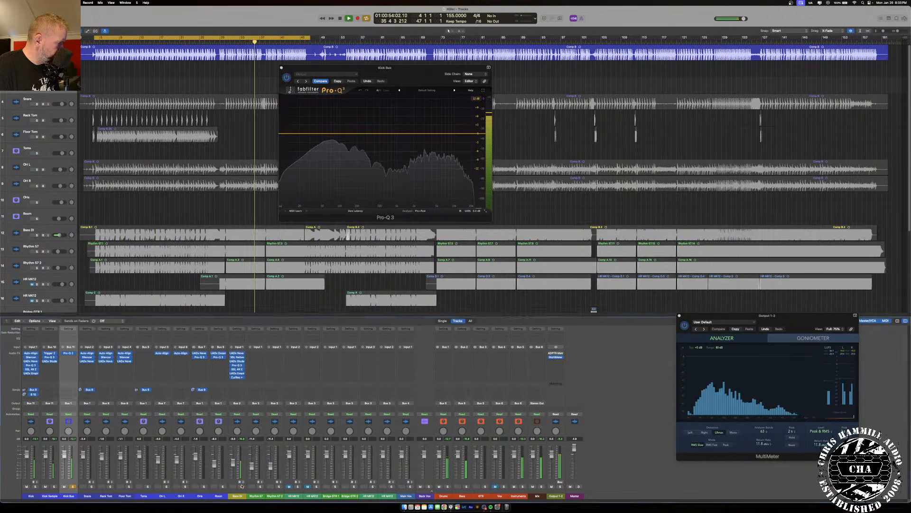
pyautogui.doubleClick(323, 116)
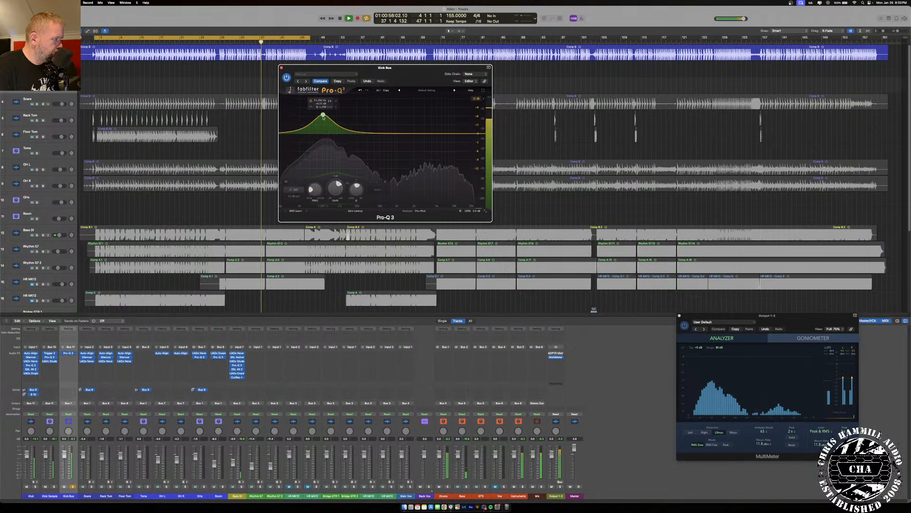
pyautogui.moveTo(323, 115); pyautogui.dragTo(326, 112)
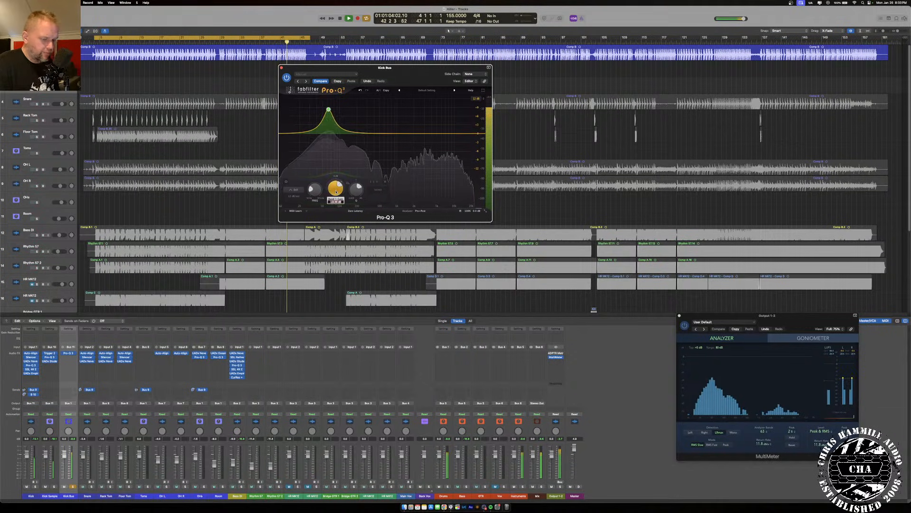
pyautogui.scroll(-8, 336, 192)
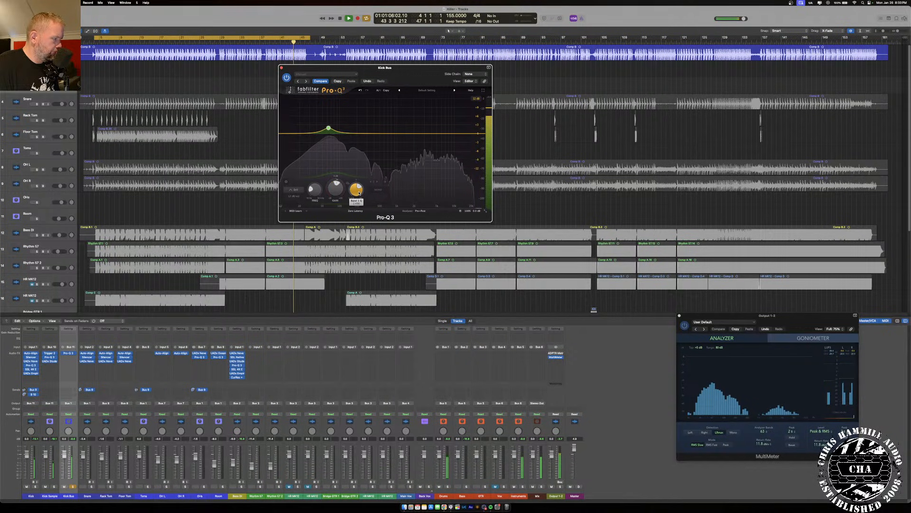
pyautogui.click(281, 67)
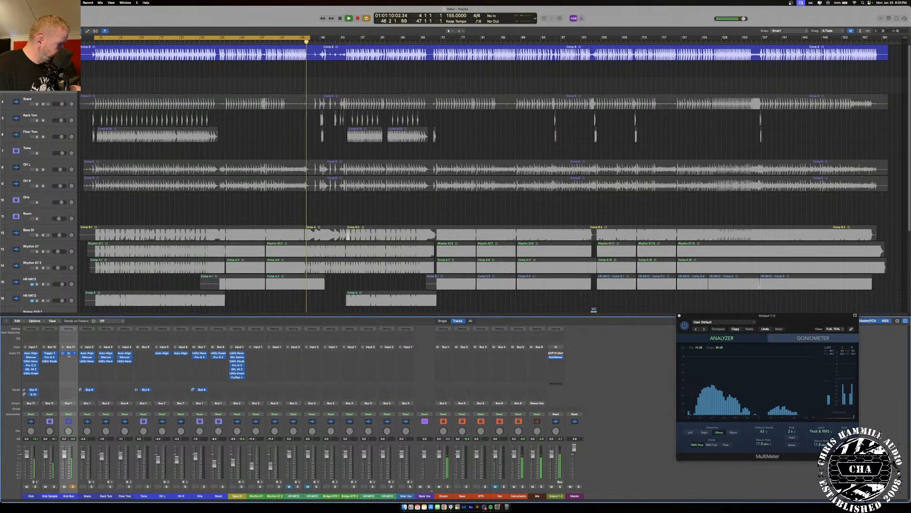
pyautogui.moveTo(145, 373); pyautogui.dragTo(237, 381)
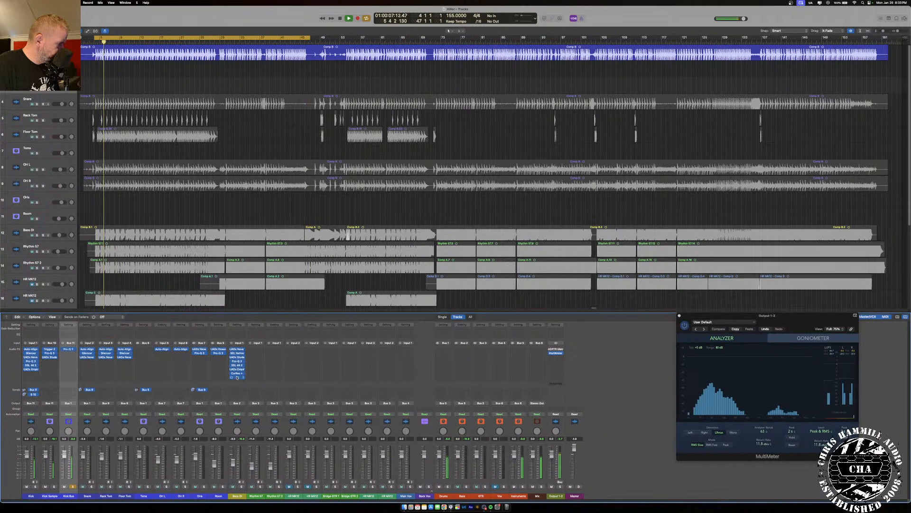
pyautogui.click(236, 377)
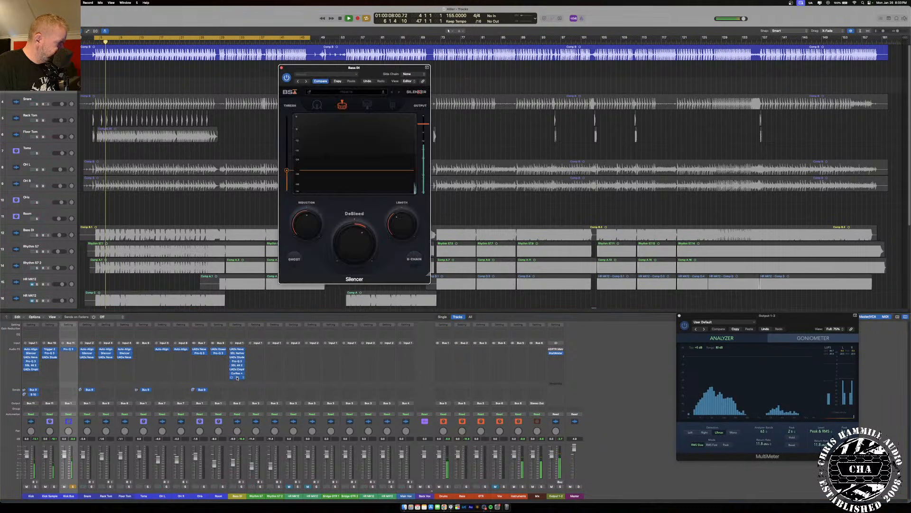
pyautogui.click(281, 68)
pyautogui.click(241, 379)
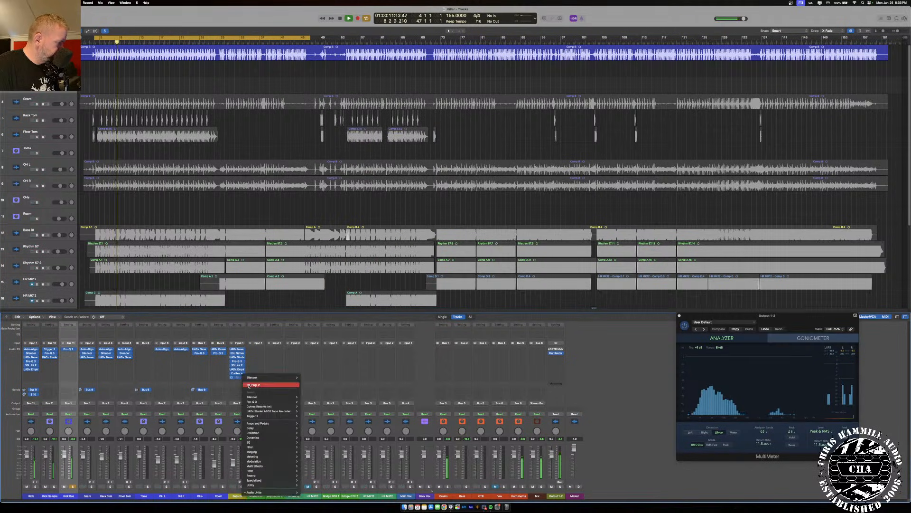
pyautogui.press('Escape')
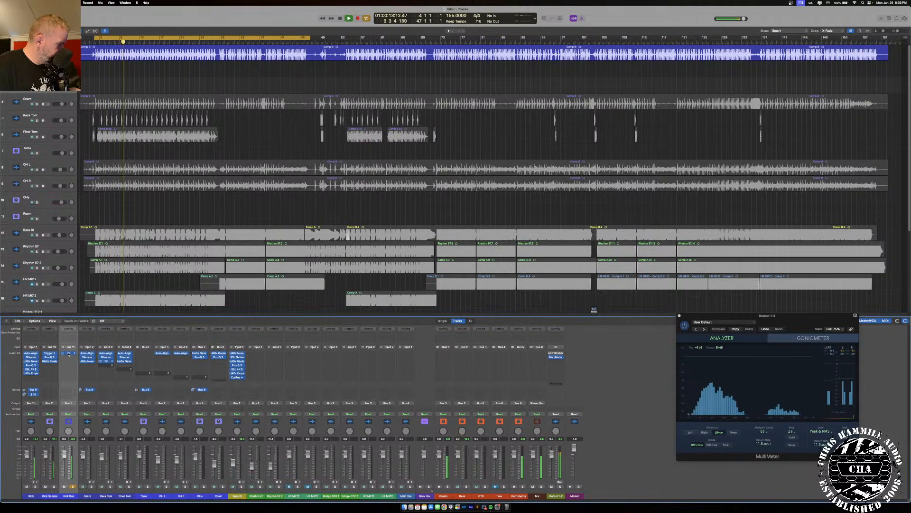
# - Copy the Kick Bus Pro-Q 3 after Curves Resolve on Bass DI and invert its bell to a cut of about 2 dB
pyautogui.moveTo(68, 354); pyautogui.dragTo(237, 382)
pyautogui.click(238, 379)
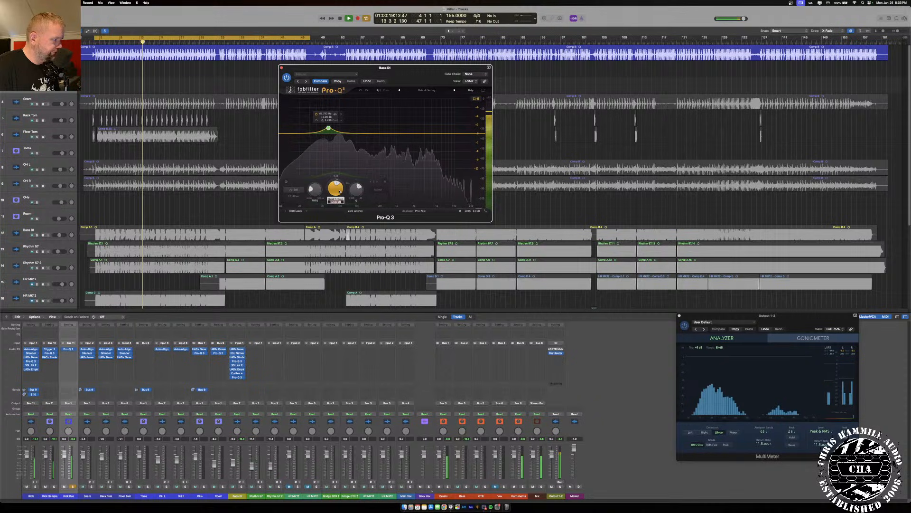
pyautogui.scroll(-6, 340, 191)
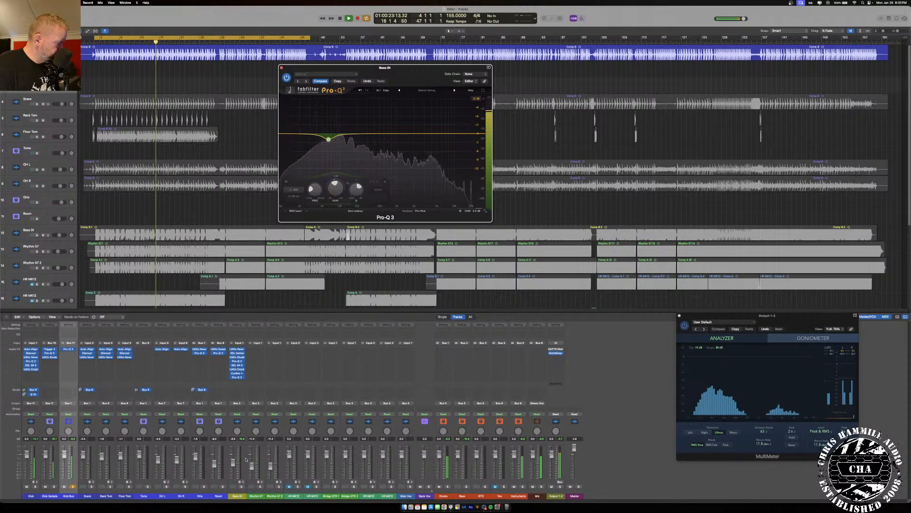
# - Solo Bass DI instead of Kick Bus and add a narrow bell boost of about 2 dB just above the cut in its Pro-Q 3
pyautogui.press('s')
pyautogui.click(73, 486)
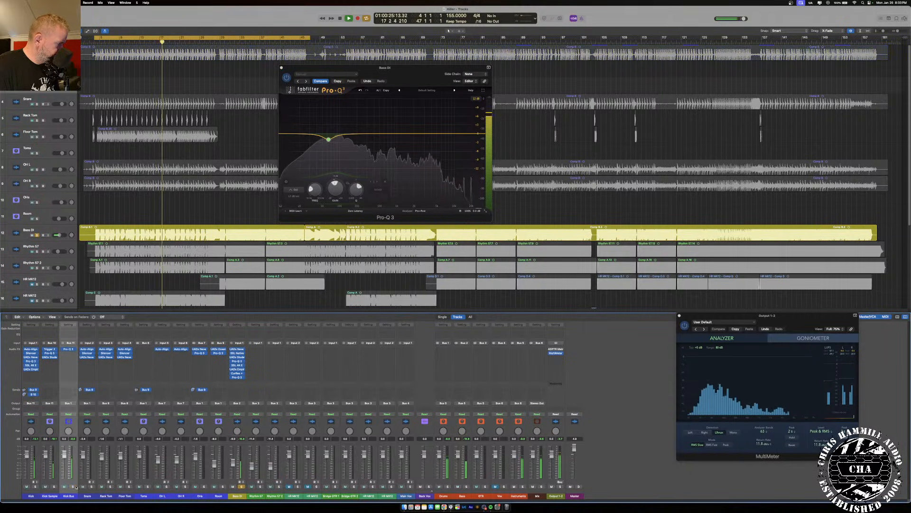
pyautogui.click(340, 114)
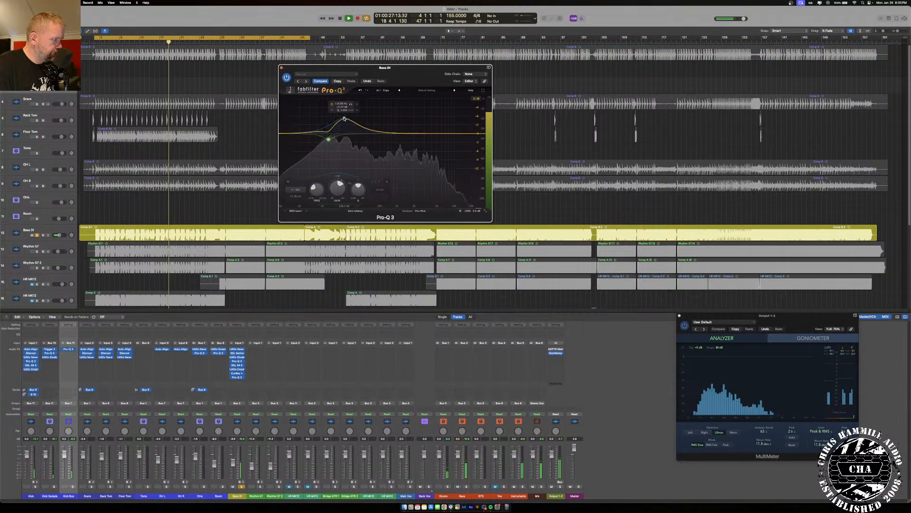
pyautogui.moveTo(340, 113)
pyautogui.mouseDown()
pyautogui.moveTo(353, 114)
pyautogui.moveTo(345, 112)
pyautogui.mouseUp()
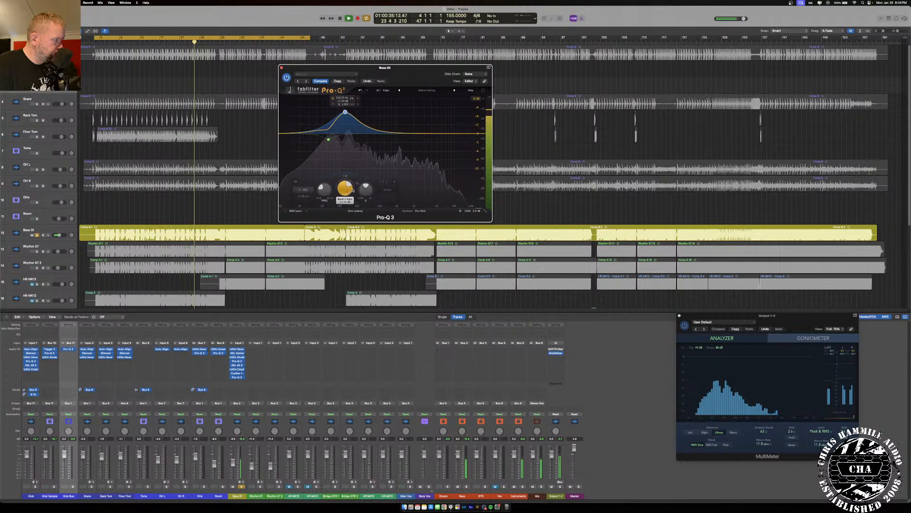
pyautogui.scroll(4, 366, 189)
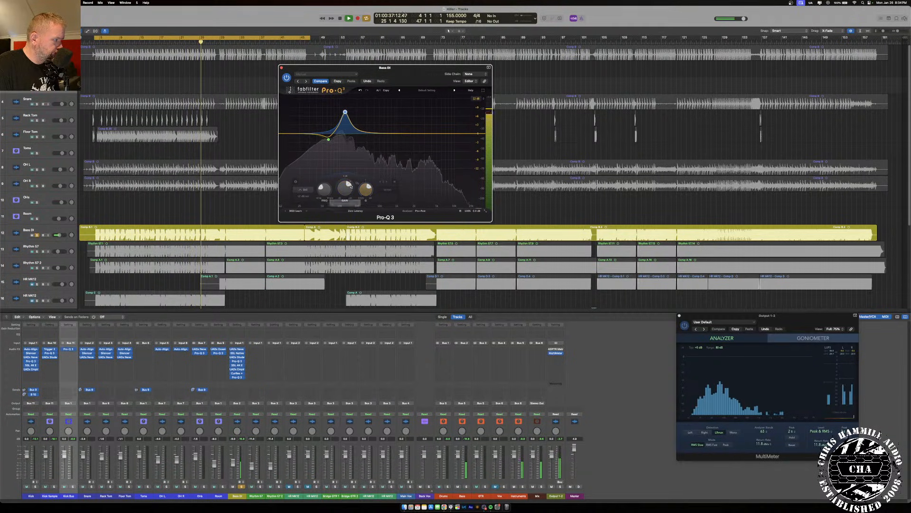
pyautogui.scroll(-5, 353, 191)
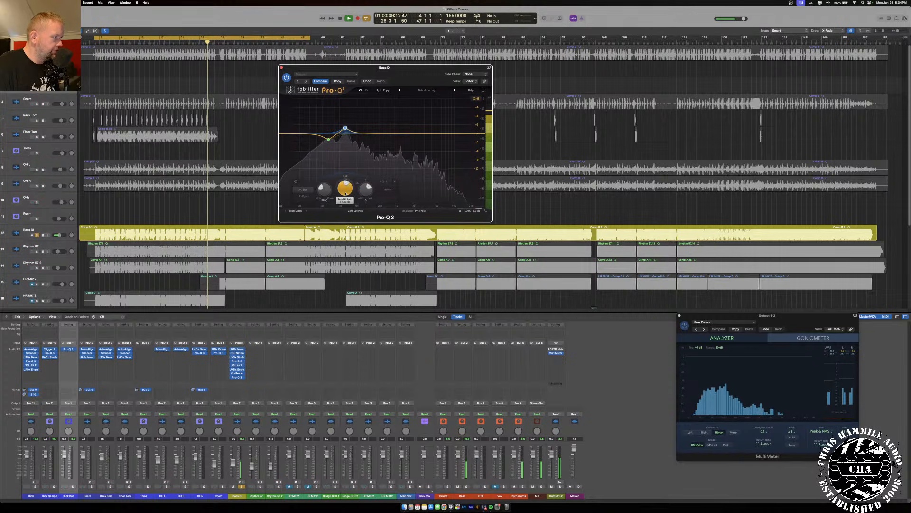
# - Add a third bell below the cut in the Bass DI Pro-Q 3, boost it about 2 dB and close the plug-in
pyautogui.click(311, 122)
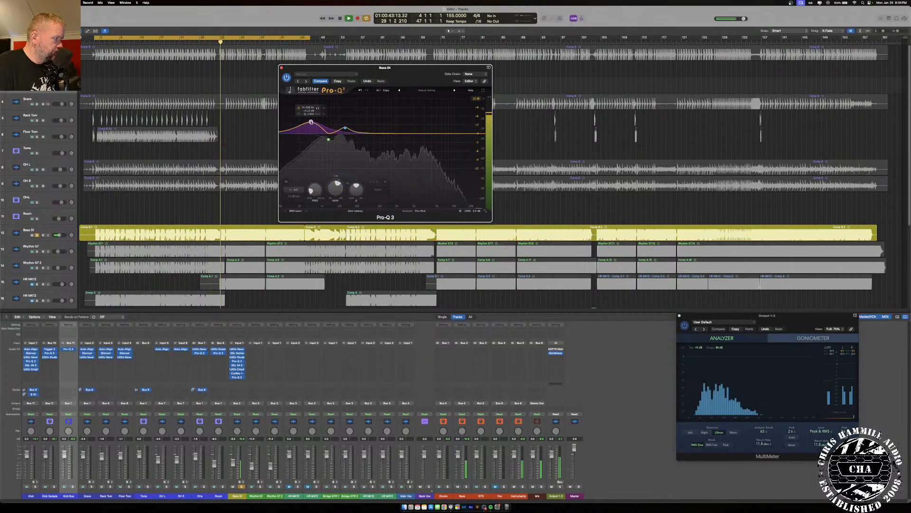
pyautogui.moveTo(313, 122); pyautogui.dragTo(310, 122)
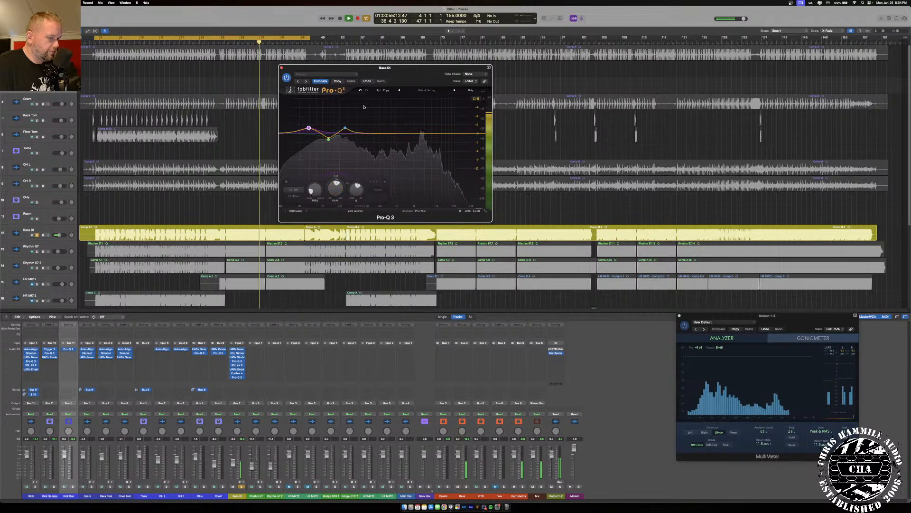
pyautogui.press('super+w')
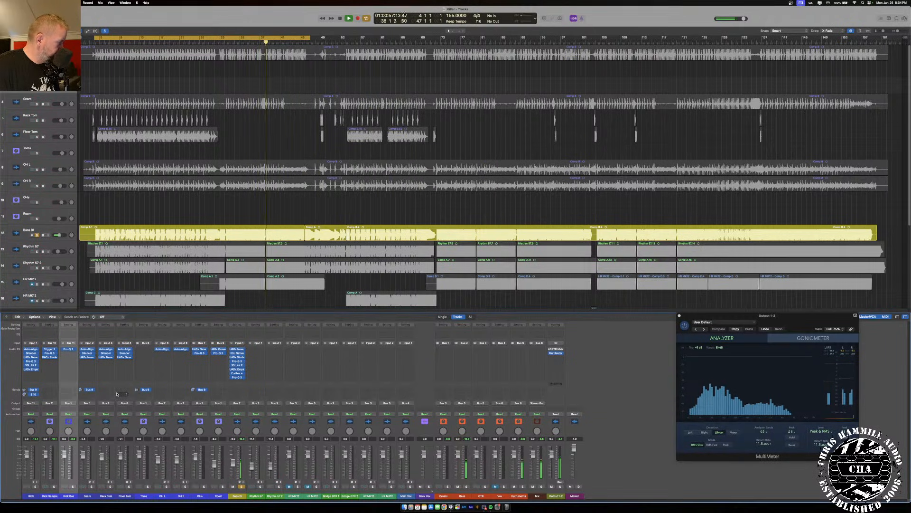
# - Replace the Pro-Q 3 on Kick Bus with a copy of the three-band Pro-Q 3 from Bass DI and open it
pyautogui.click(74, 349)
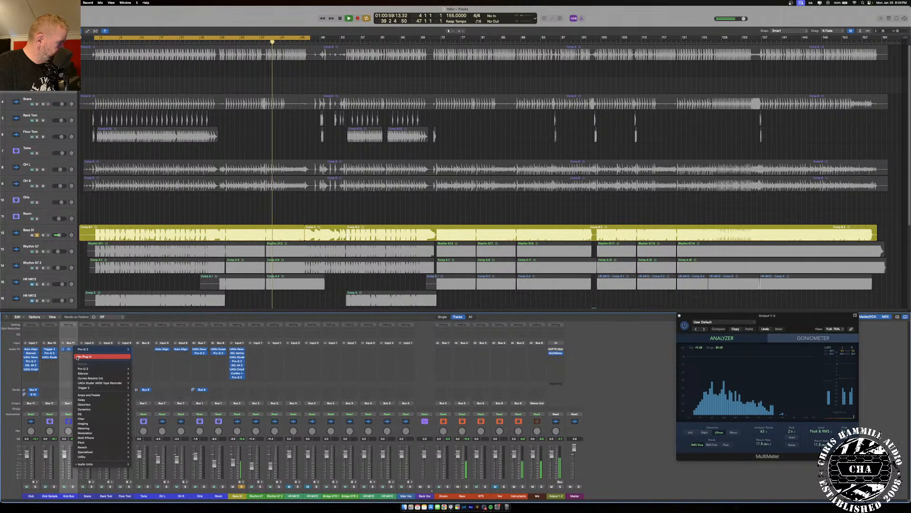
pyautogui.click(78, 357)
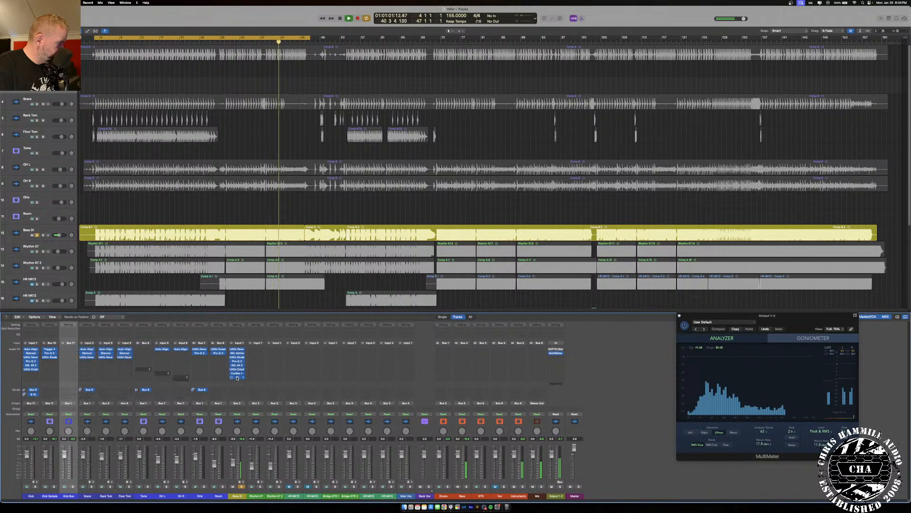
pyautogui.click(69, 350)
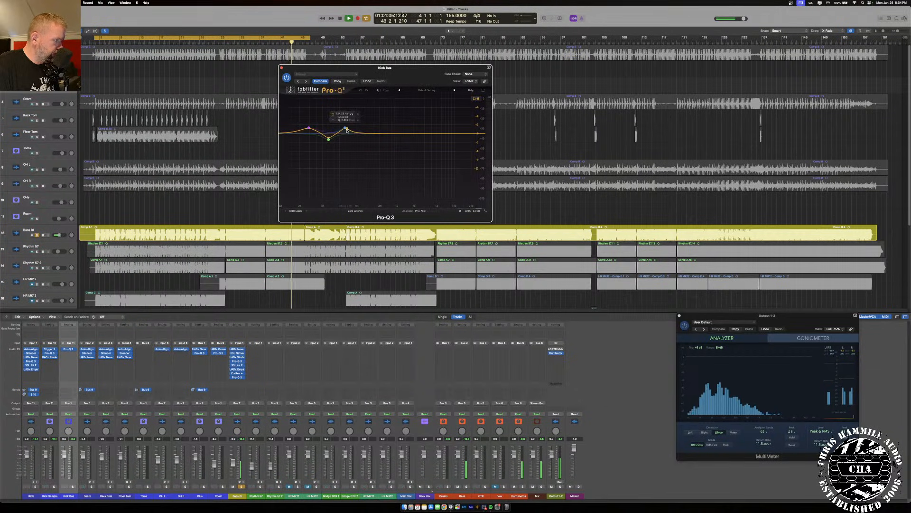
# - Invert the three bands of the Kick Bus Pro-Q 3, boosting the middle bell and cutting the outer two by about 2 dB
pyautogui.click(346, 130)
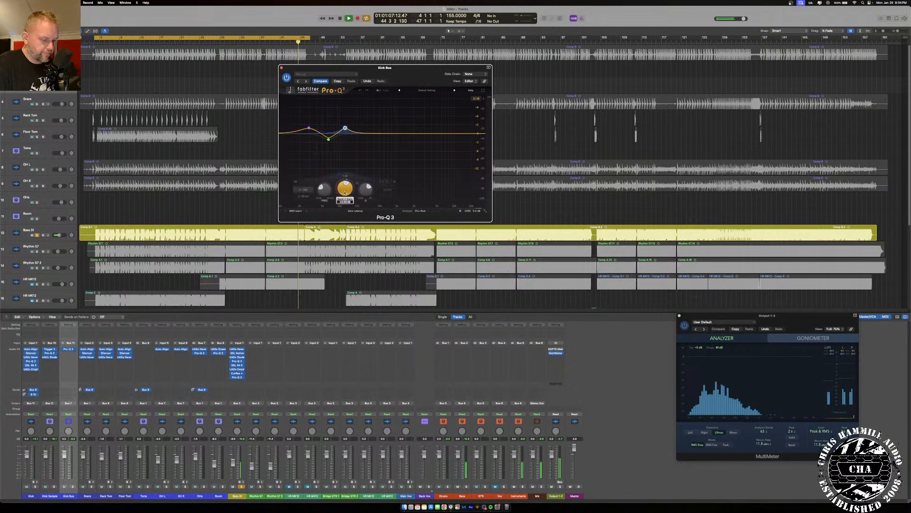
pyautogui.click(328, 140)
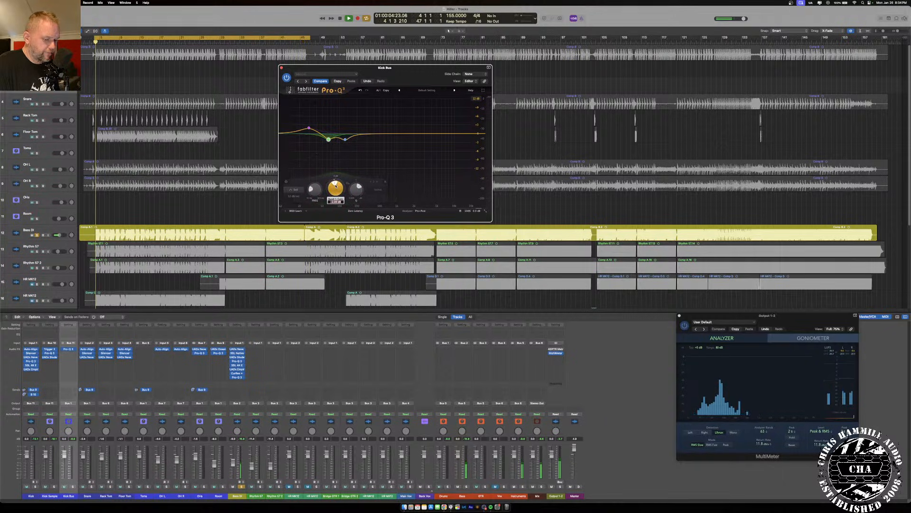
pyautogui.click(308, 128)
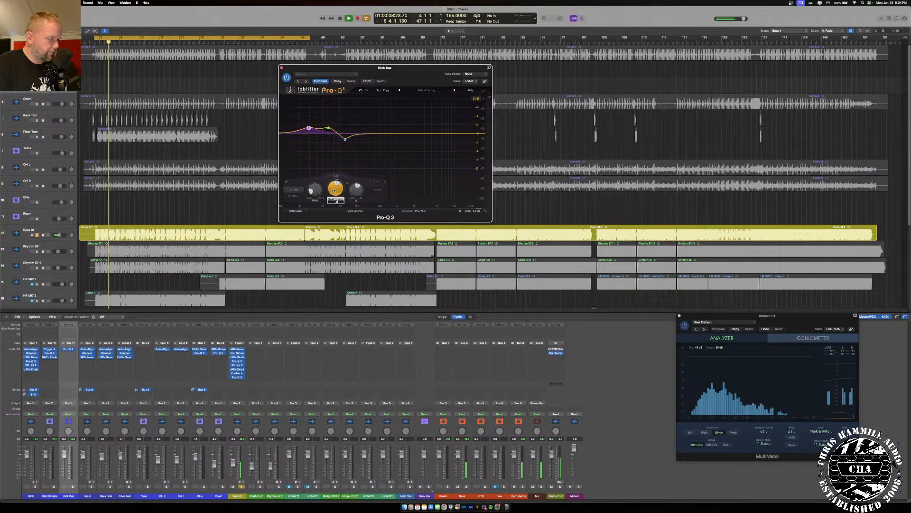
pyautogui.moveTo(334, 190); pyautogui.dragTo(334, 201)
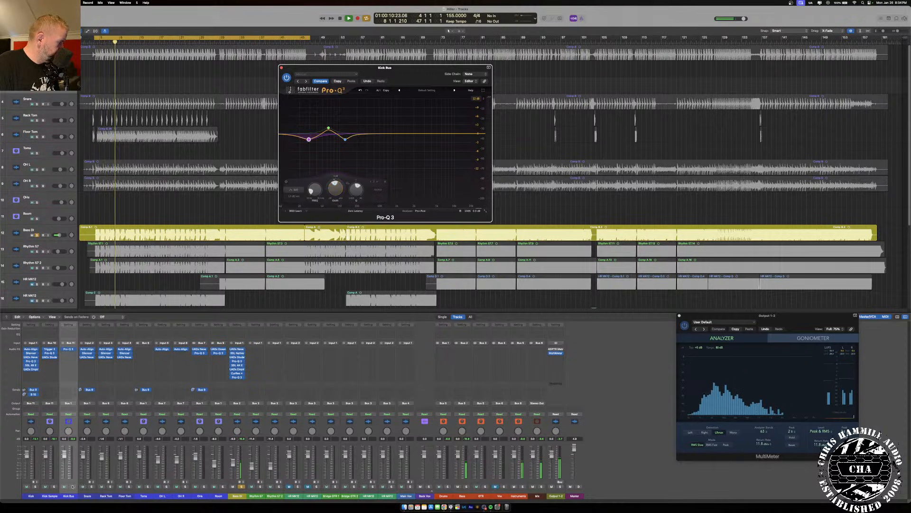
# - Audition Kick Bus and Bass DI together and separately by toggling their solos, and solo the Drums bus alongside both
pyautogui.press('s')
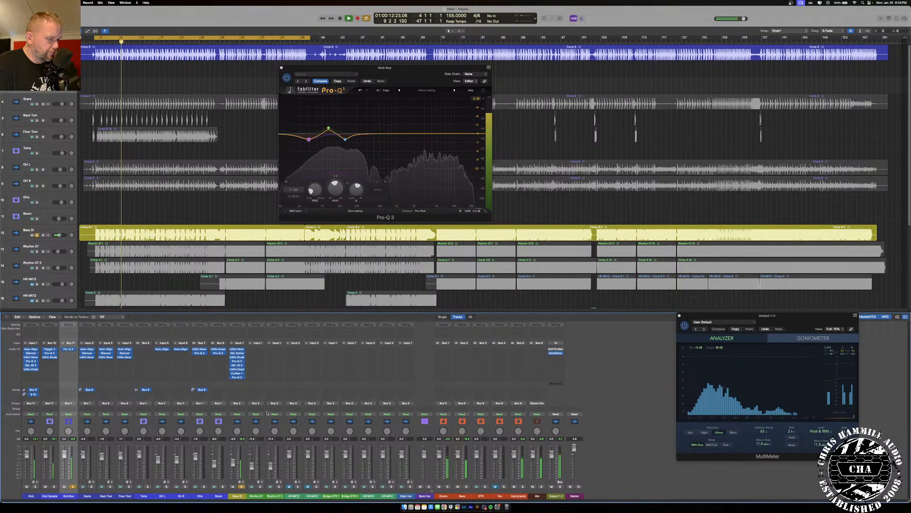
pyautogui.click(242, 487)
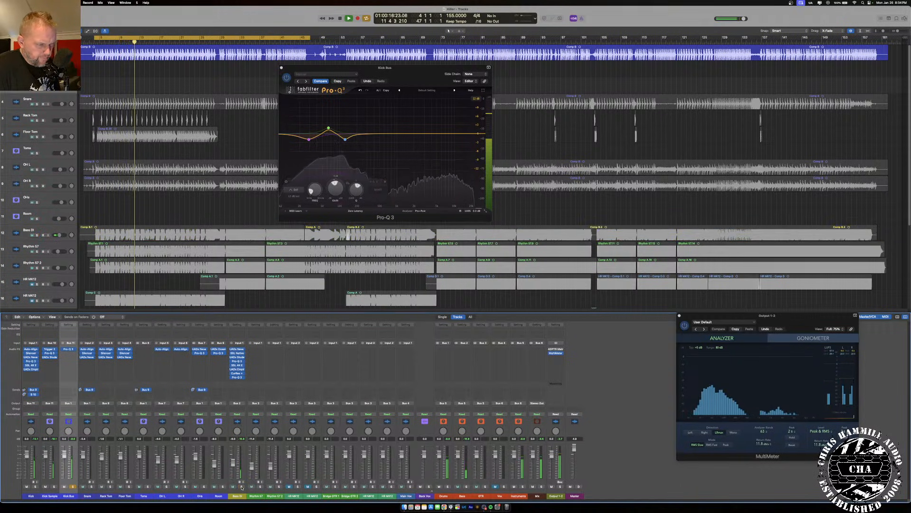
pyautogui.click(242, 486)
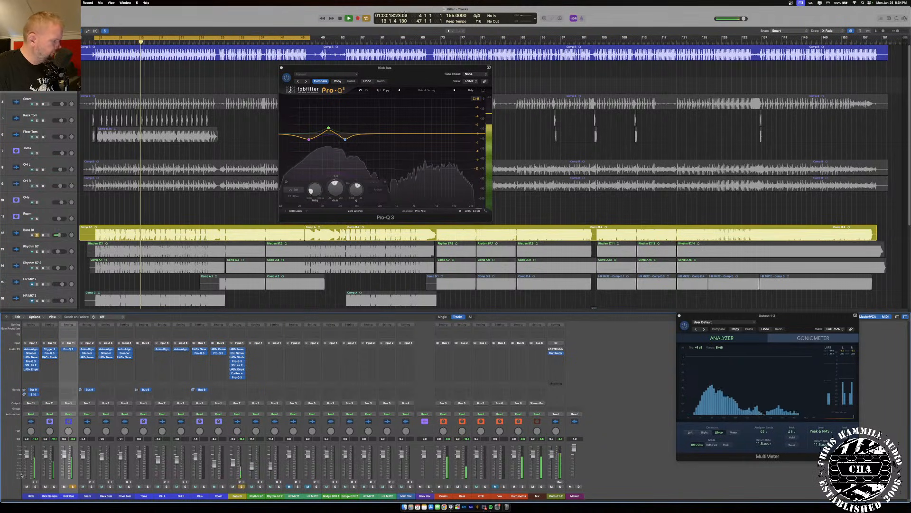
pyautogui.click(73, 487)
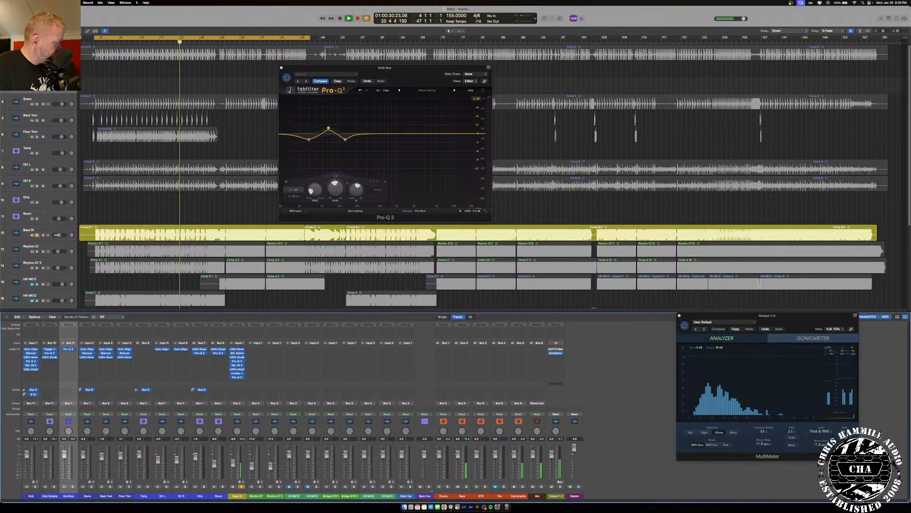
pyautogui.click(73, 486)
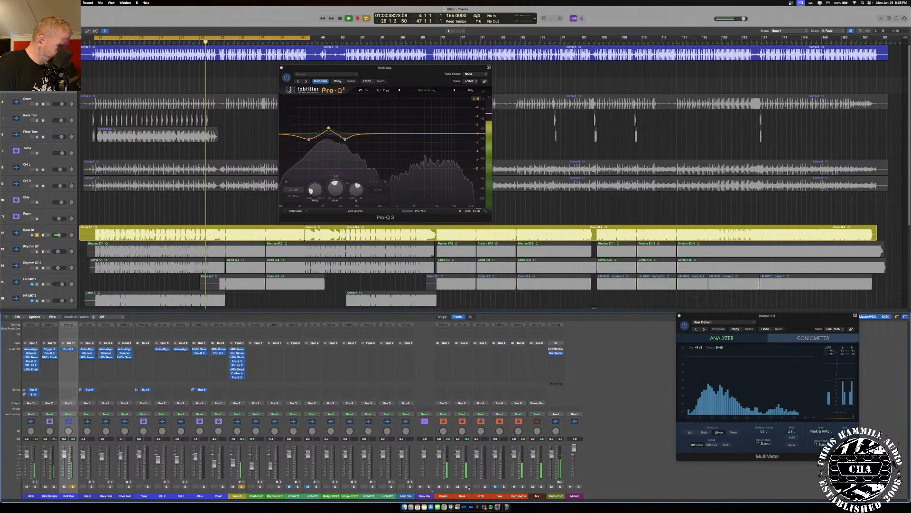
pyautogui.click(448, 486)
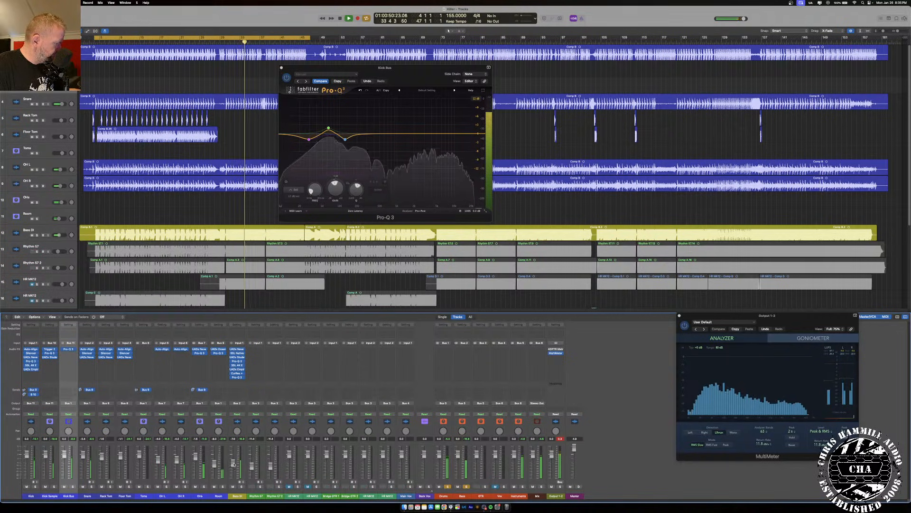
# - Bypass the lowest and highest bells of the Bass DI Pro-Q 3 to compare, delete the highest bell and close the plug-ins
pyautogui.click(237, 377)
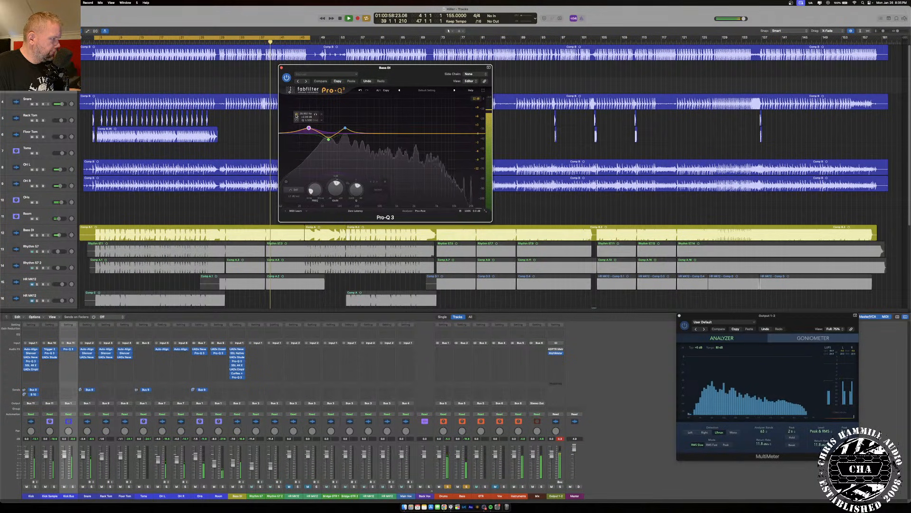
pyautogui.click(296, 115)
pyautogui.click(296, 115)
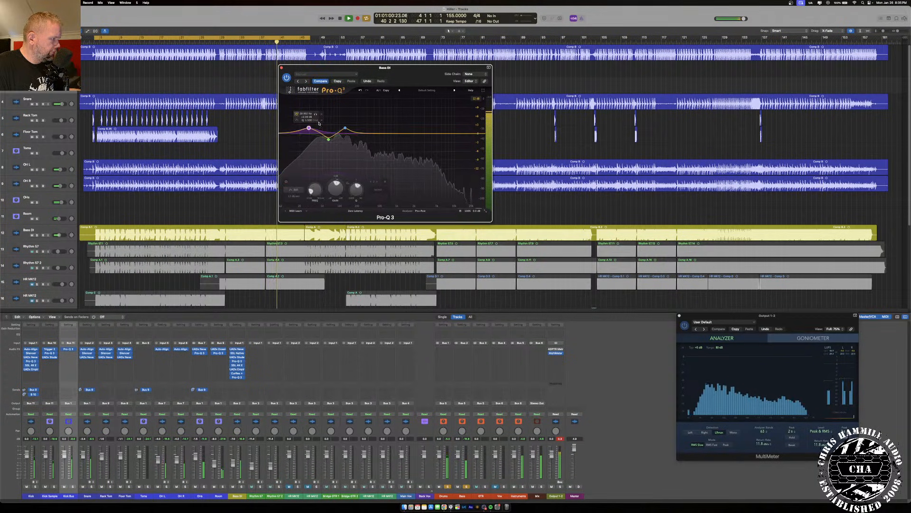
pyautogui.click(346, 129)
pyautogui.click(334, 114)
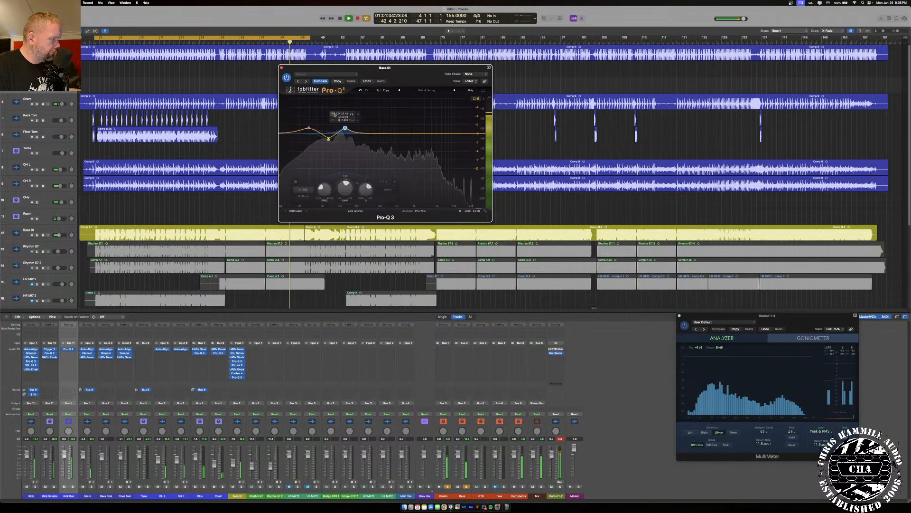
pyautogui.click(334, 114)
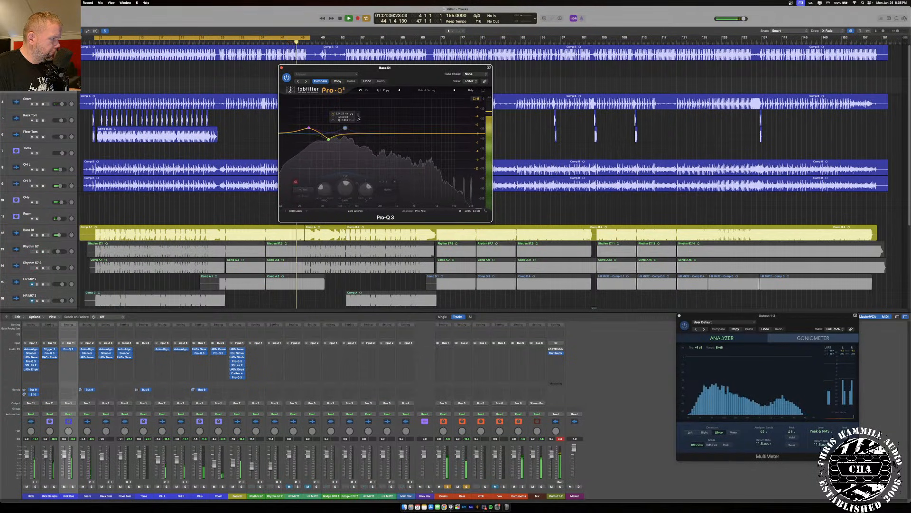
pyautogui.click(358, 117)
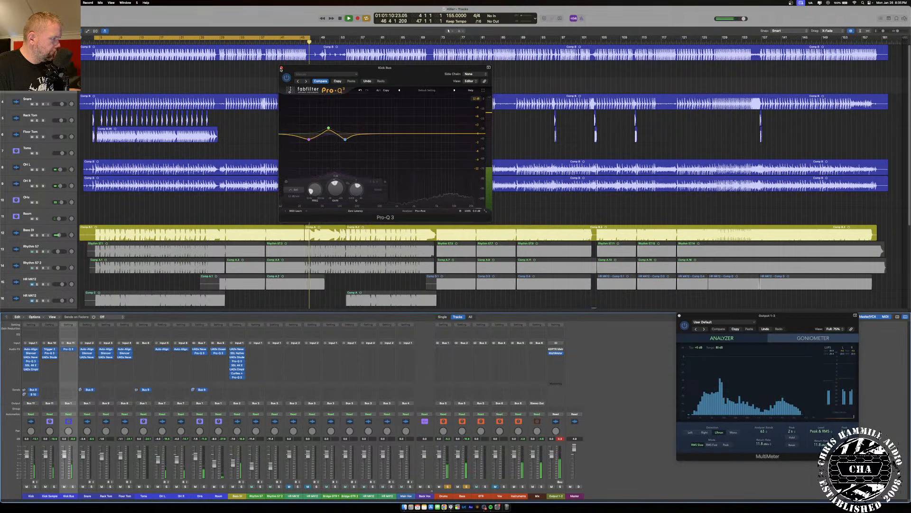
pyautogui.click(281, 67)
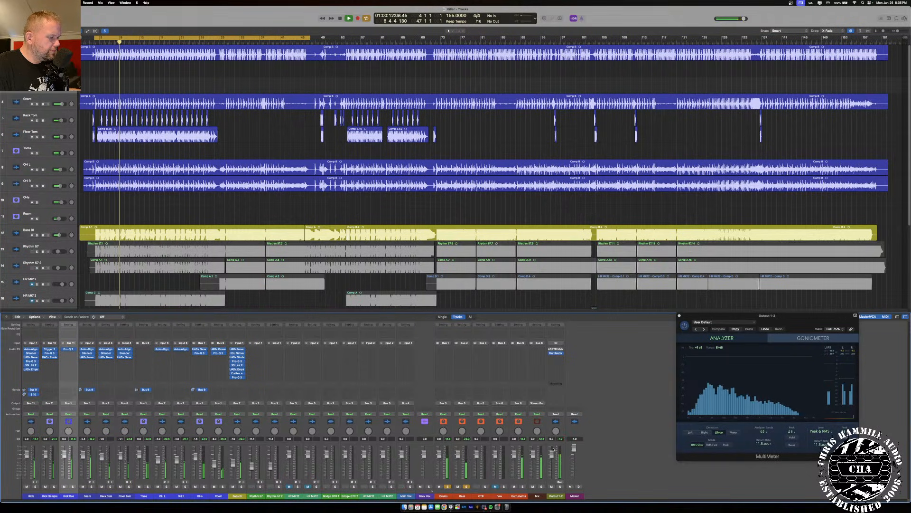
# - Mute the Room channel and add the GTR bus to the soloed buses
pyautogui.moveTo(554, 449); pyautogui.dragTo(553, 446)
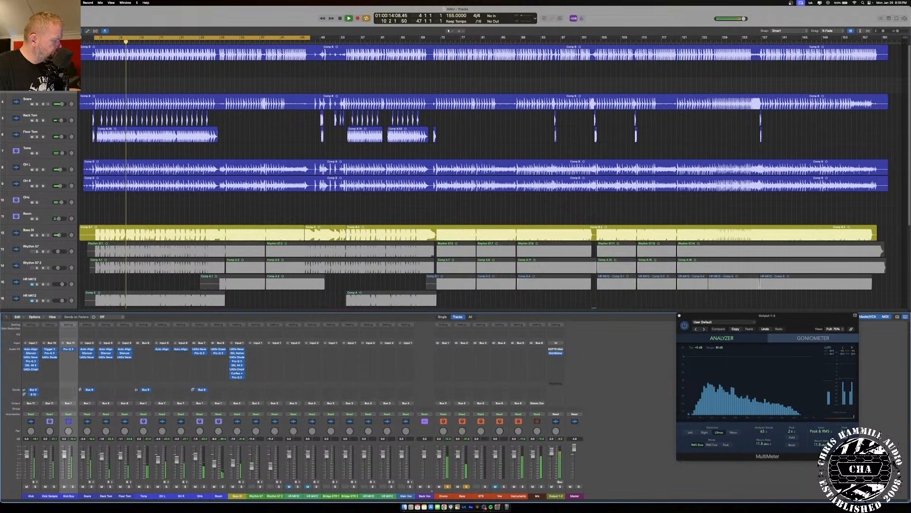
pyautogui.click(214, 486)
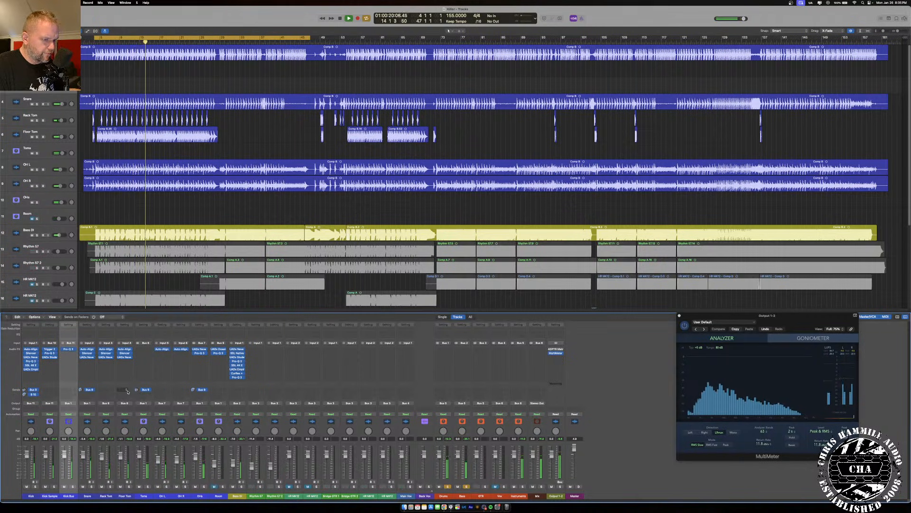
pyautogui.click(485, 487)
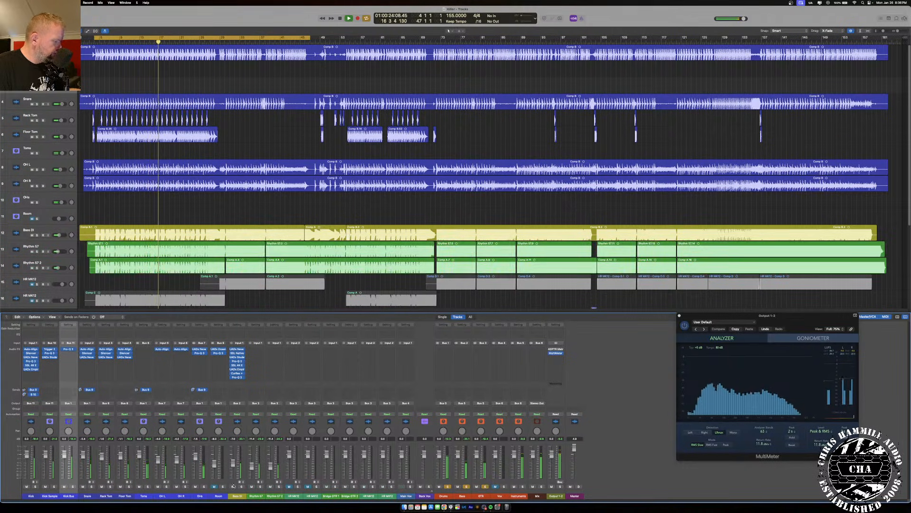
# - Select both Rhythm GT channels and lower their faders slightly together against the drums and bass
pyautogui.click(257, 466)
pyautogui.keyDown('shift'); pyautogui.click(274, 466); pyautogui.keyUp('shift')
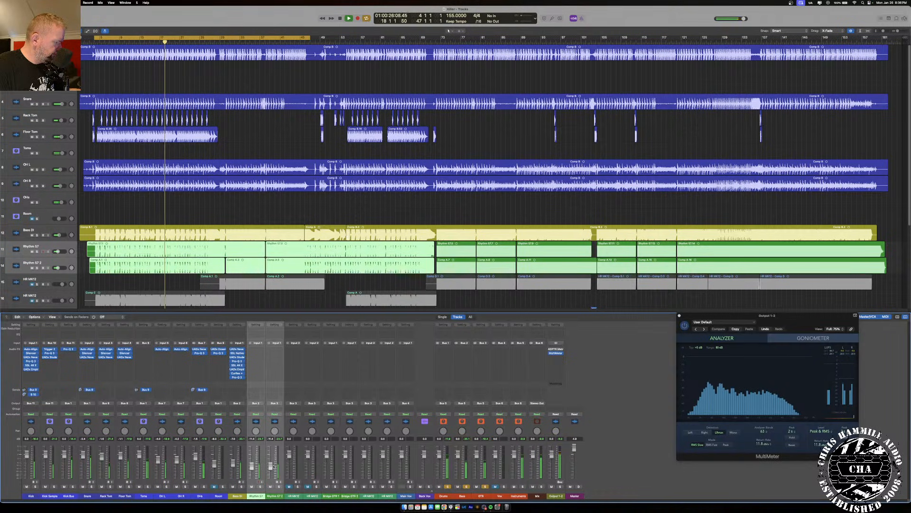
pyautogui.moveTo(274, 466); pyautogui.dragTo(269, 467)
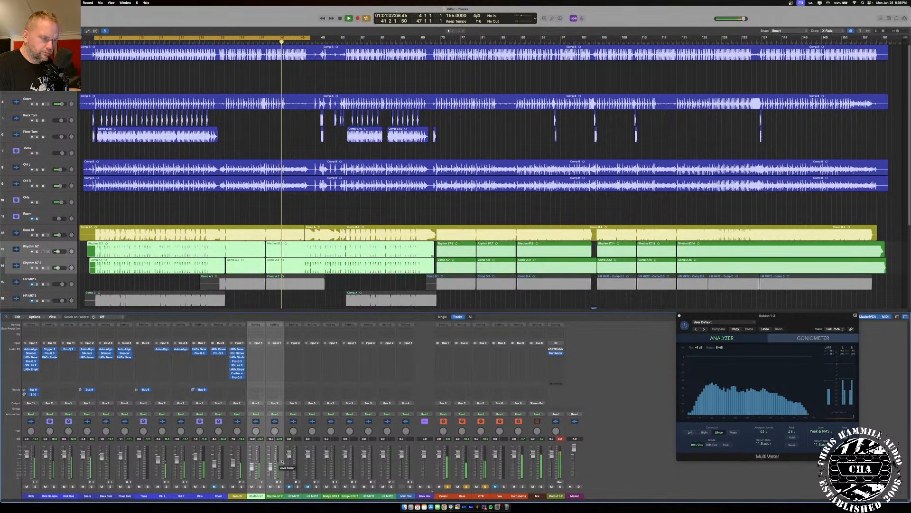
# - Clear the Output 1-2 clip reading, dip the Master fader briefly and reset it to 0 dB, and stop playback
pyautogui.click(561, 439)
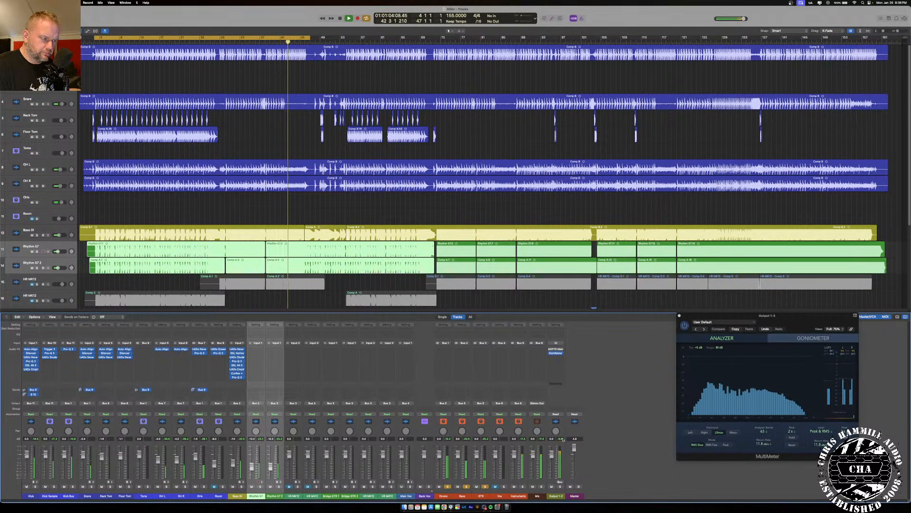
pyautogui.moveTo(574, 447); pyautogui.dragTo(574, 459)
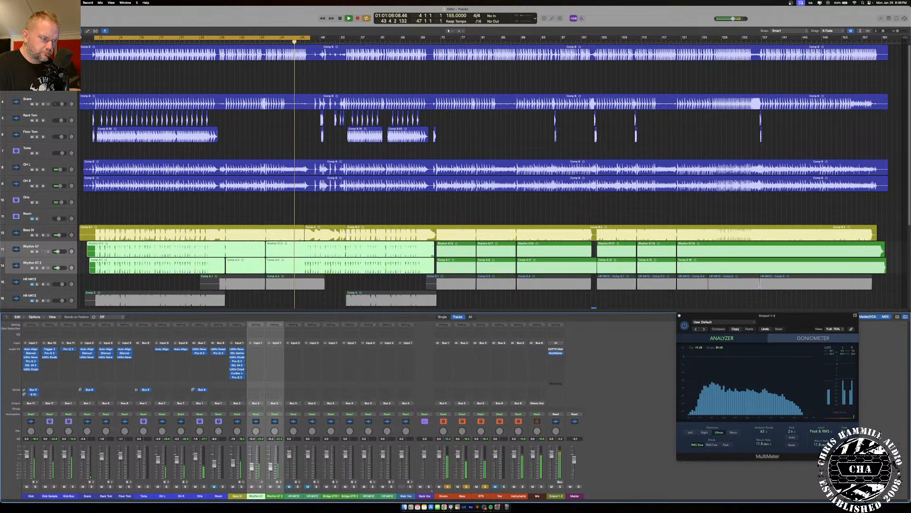
pyautogui.keyDown('alt'); pyautogui.click(574, 460); pyautogui.keyUp('alt')
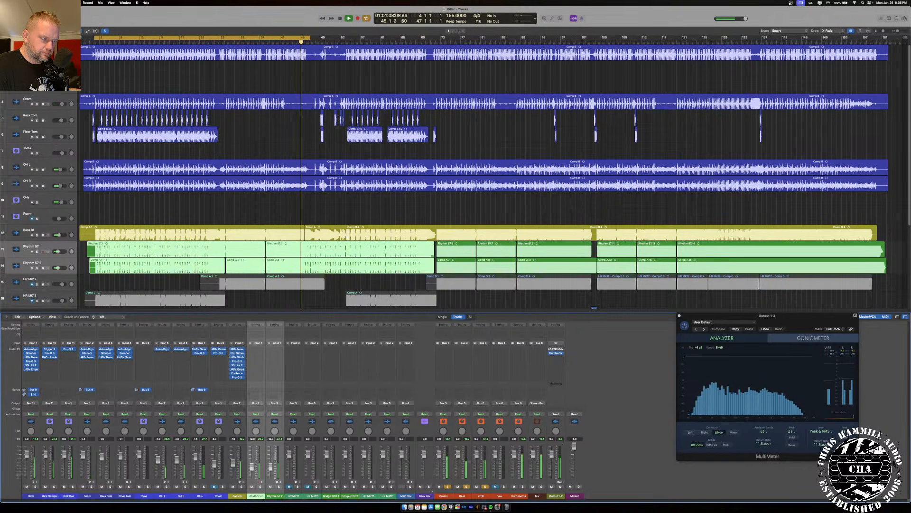
pyautogui.press('space')
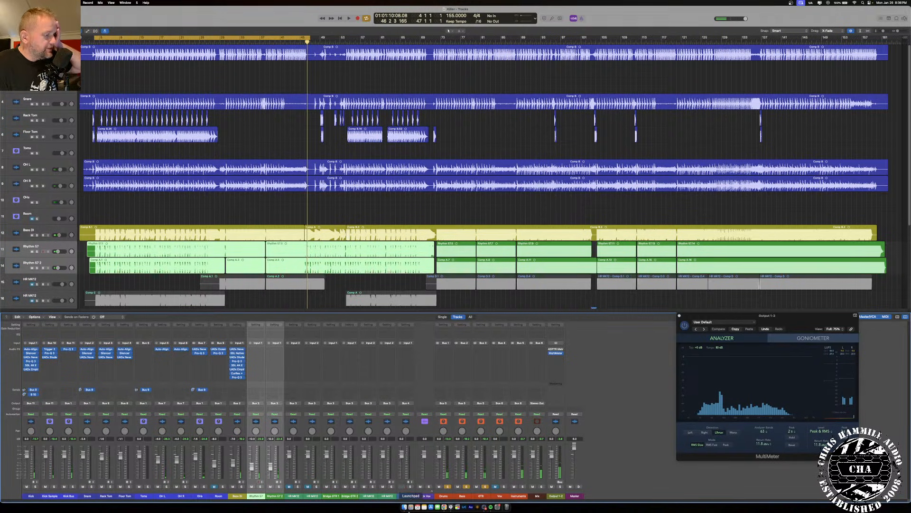
# - Bring up OBS, compare the Bass DI and Kick Bus Pro-Q 3 curves side by side, and close both plug-ins
pyautogui.click(485, 508)
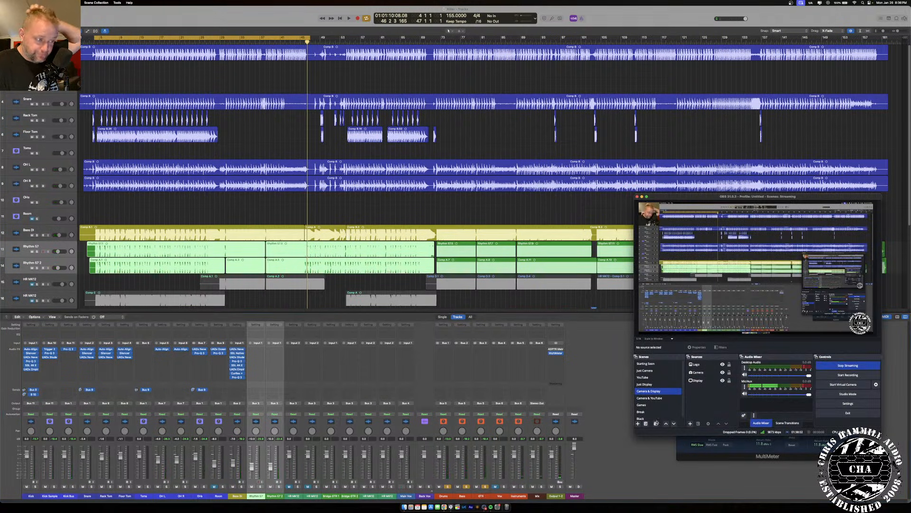
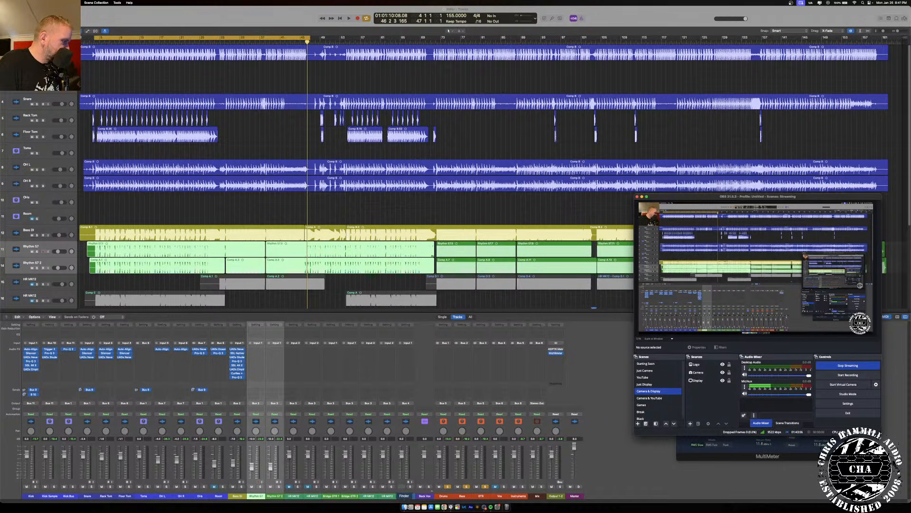
pyautogui.click(237, 377)
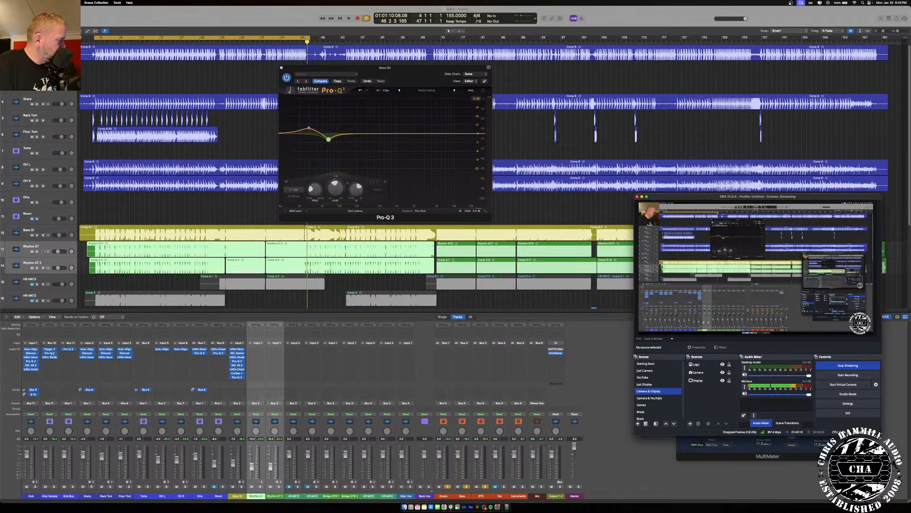
pyautogui.click(69, 350)
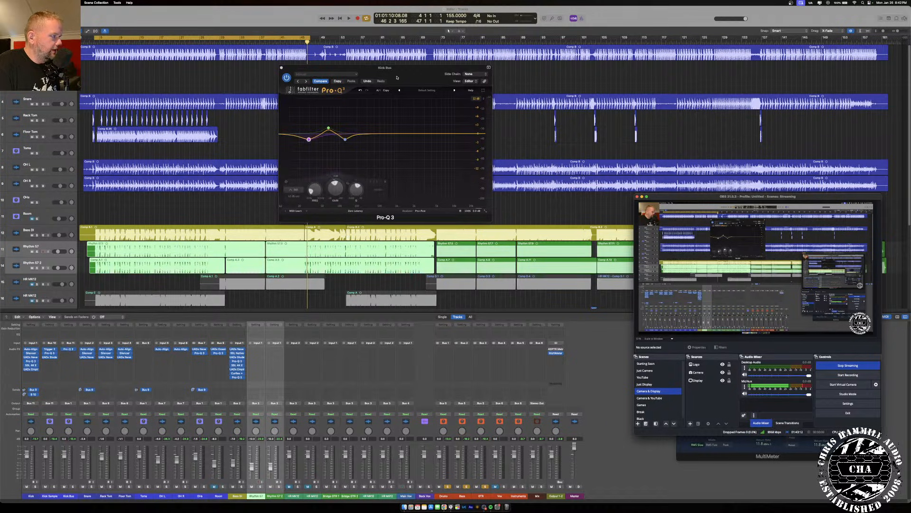
pyautogui.moveTo(397, 78); pyautogui.dragTo(175, 82)
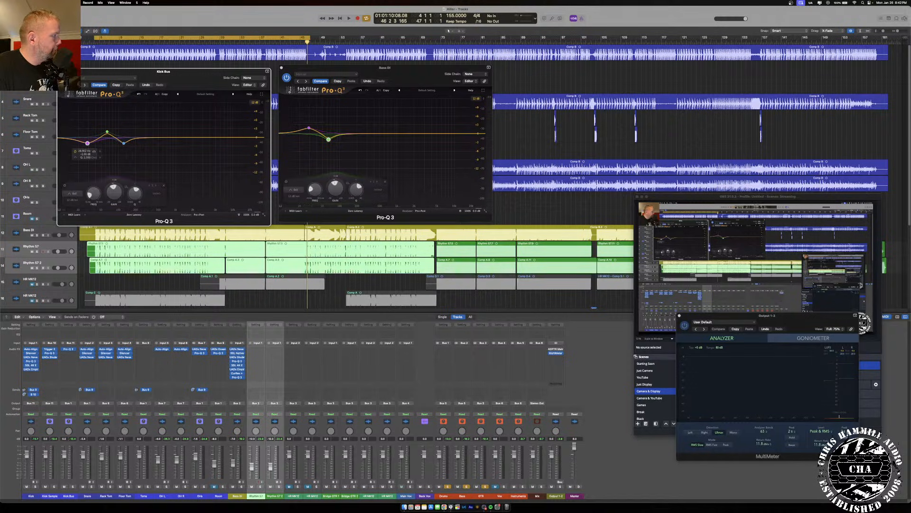
pyautogui.press('super+w')
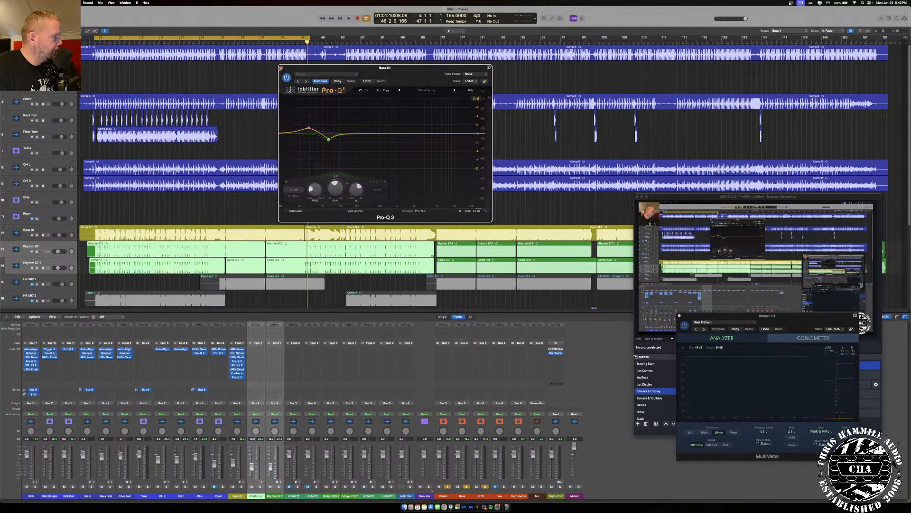
pyautogui.click(280, 68)
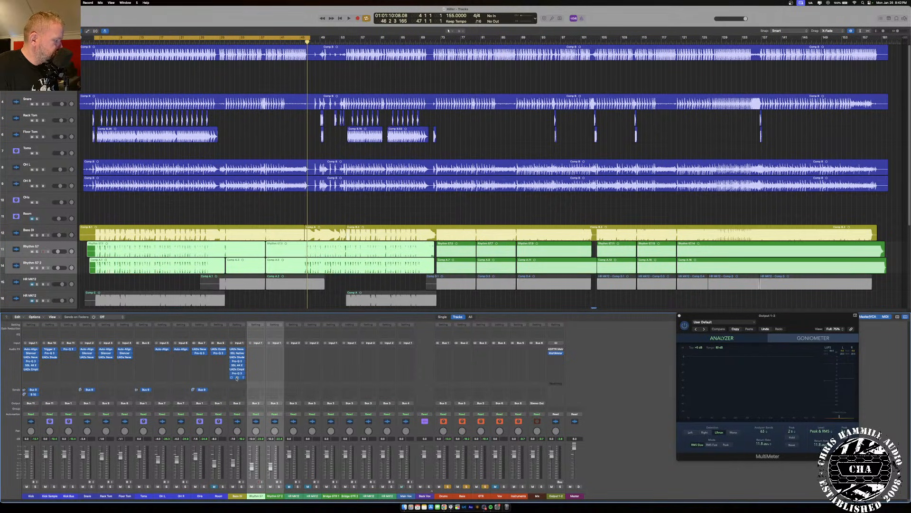
# - Open Curves Resolve on Bass DI and turn its carving intensity all the way down
pyautogui.click(236, 377)
pyautogui.moveTo(445, 87)
pyautogui.mouseDown()
pyautogui.moveTo(402, 102)
pyautogui.moveTo(438, 103)
pyautogui.mouseUp()
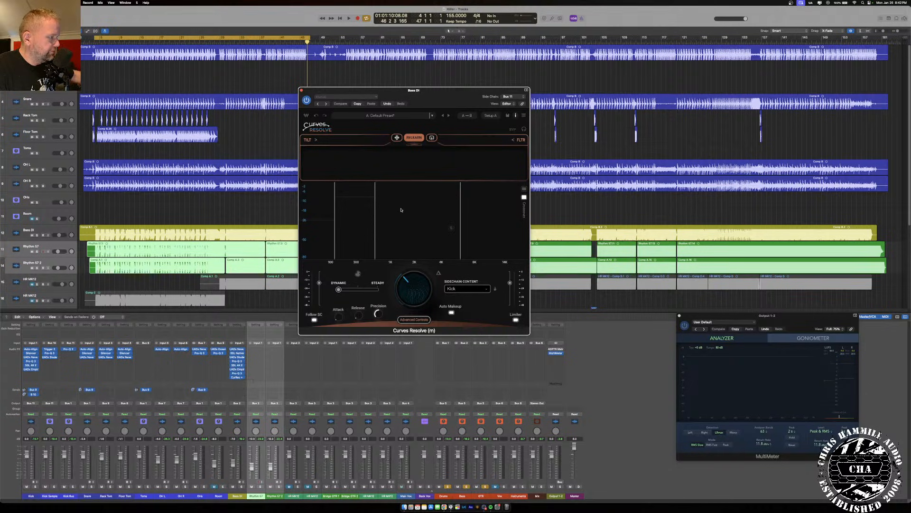
pyautogui.moveTo(406, 306); pyautogui.dragTo(406, 328)
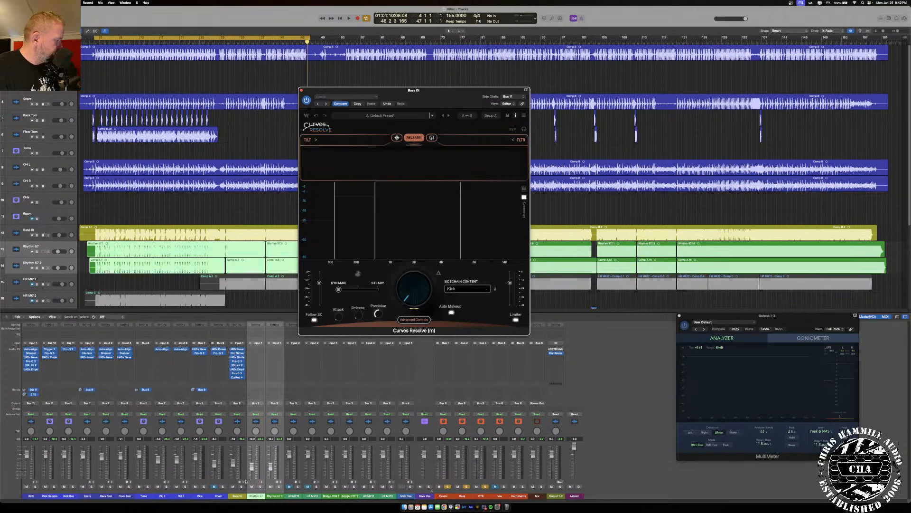
# - Play back with Bass DI and Kick Bus soloed, taking the Drums and GTR buses out of the audition
pyautogui.click(242, 486)
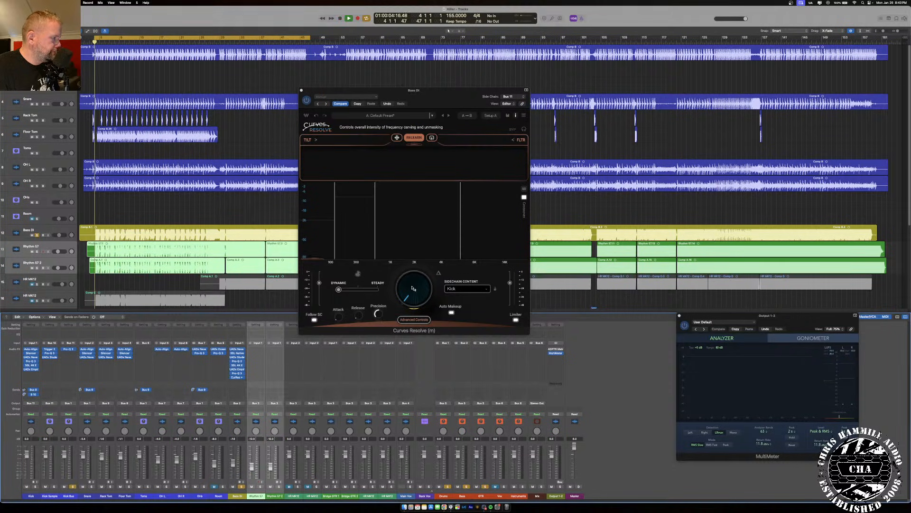
pyautogui.press('space')
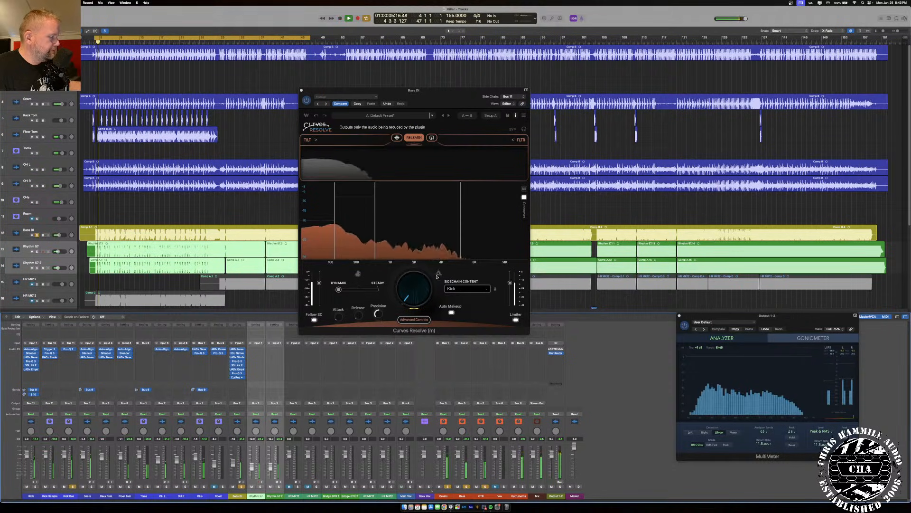
pyautogui.click(447, 487)
pyautogui.click(476, 487)
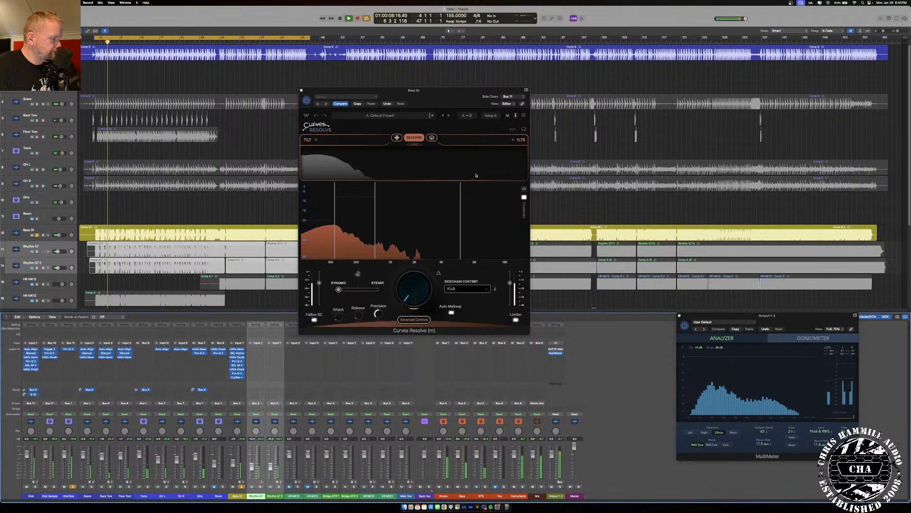
# - Relearn the kick sidechain in Curves Resolve with the kick and bass playing, and raise the carving intensity
pyautogui.click(420, 137)
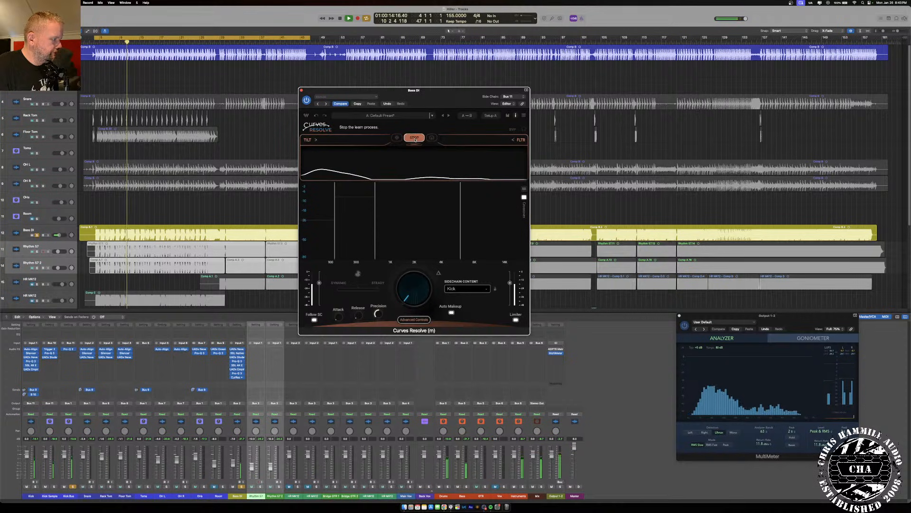
pyautogui.click(415, 138)
pyautogui.moveTo(417, 285)
pyautogui.mouseDown()
pyautogui.moveTo(417, 269)
pyautogui.moveTo(414, 290)
pyautogui.moveTo(425, 298)
pyautogui.mouseUp()
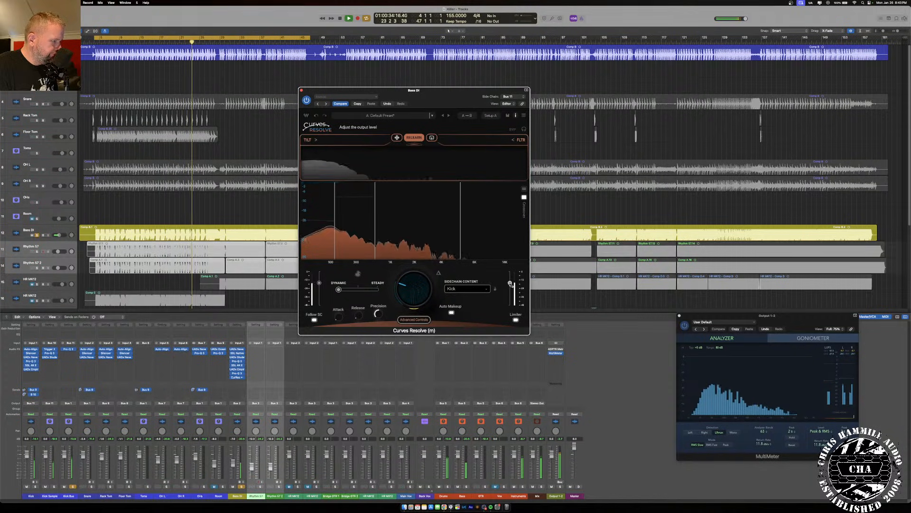
# - Trim the Curves Resolve output level slightly lower and close the plug-in
pyautogui.moveTo(510, 283)
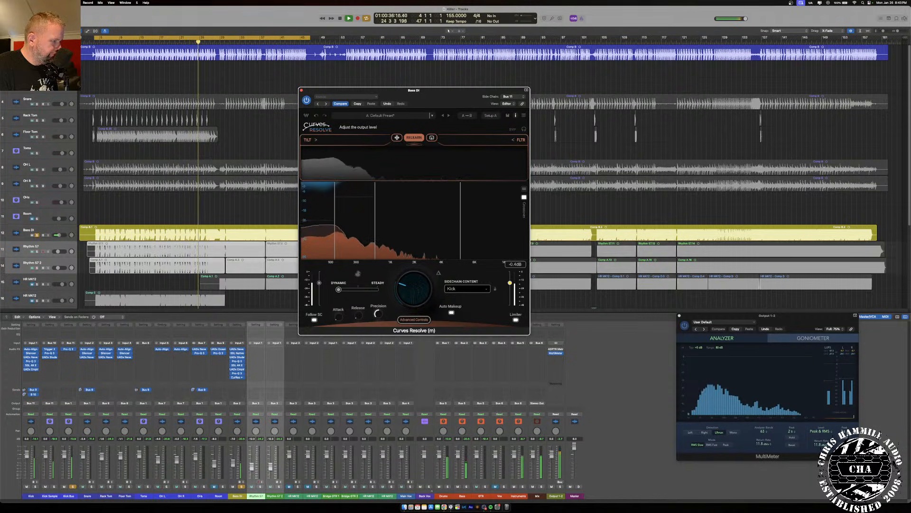
pyautogui.moveTo(511, 283); pyautogui.dragTo(511, 285)
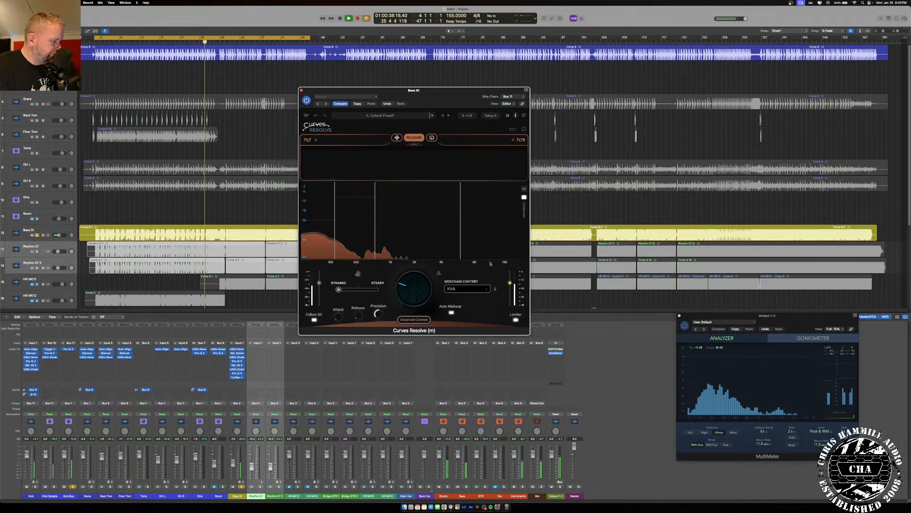
pyautogui.click(301, 91)
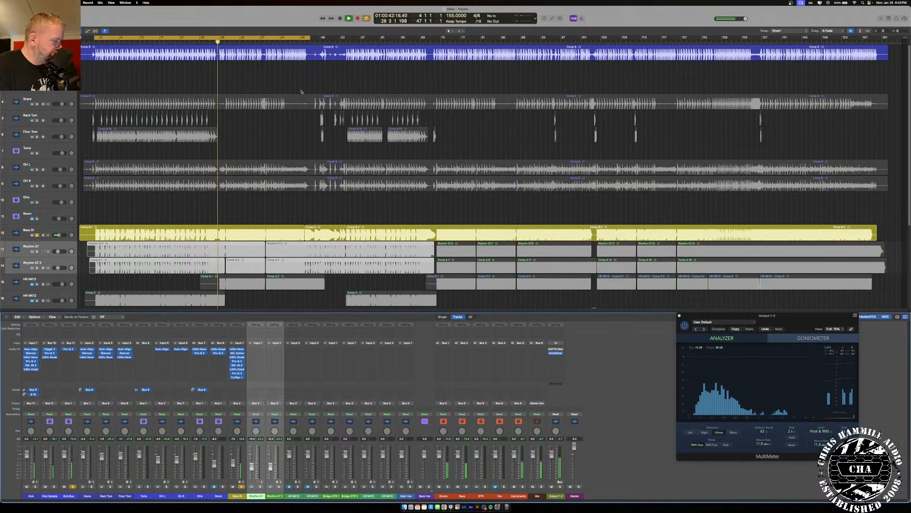
# - Compare Kick Bus with and without Bass DI by toggling the bass solo, and unsolo Kick Bus to hear the bass alone
pyautogui.click(242, 486)
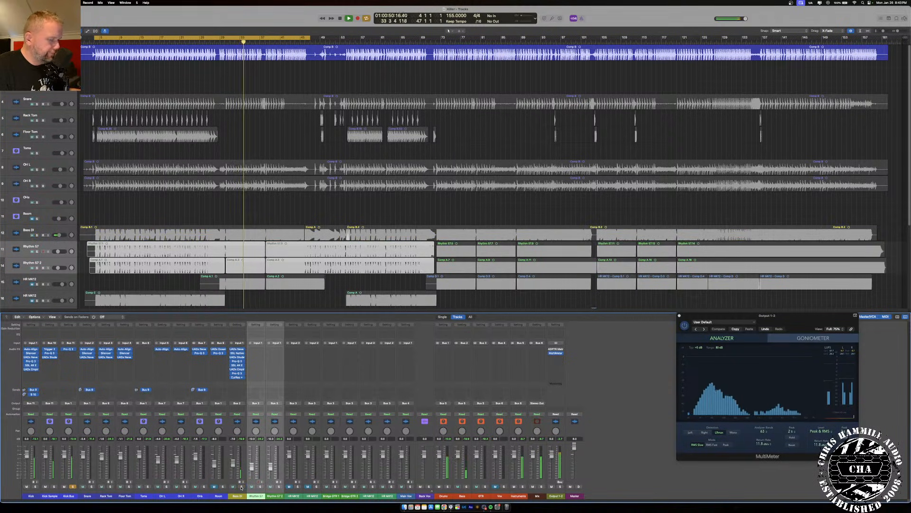
pyautogui.click(241, 486)
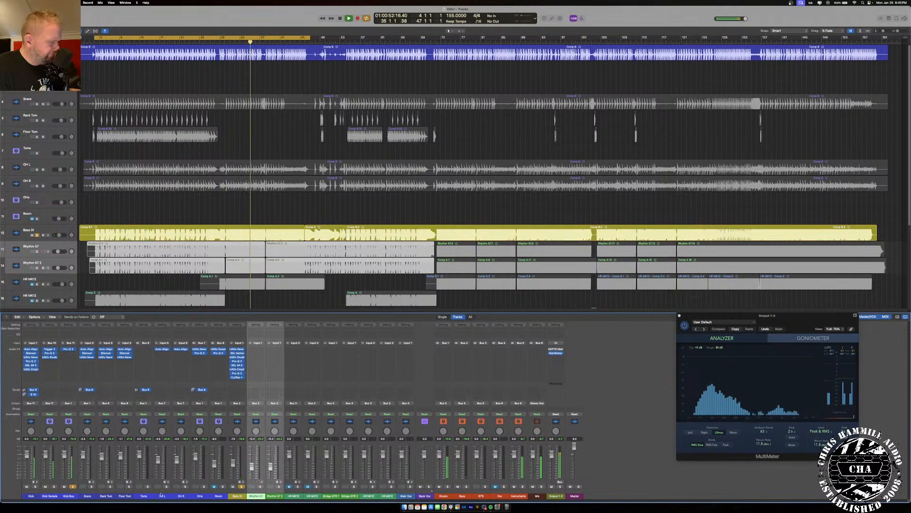
pyautogui.click(241, 486)
pyautogui.click(72, 486)
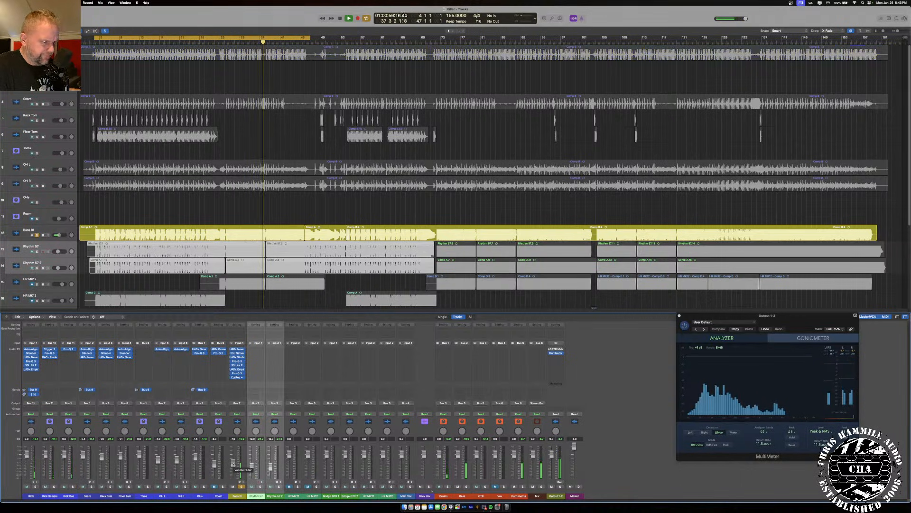
# - Audition Kick Bus with Bass DI, then within the full Drums bus, and clear the Drums, Bass DI and Kick Bus solos
pyautogui.click(72, 486)
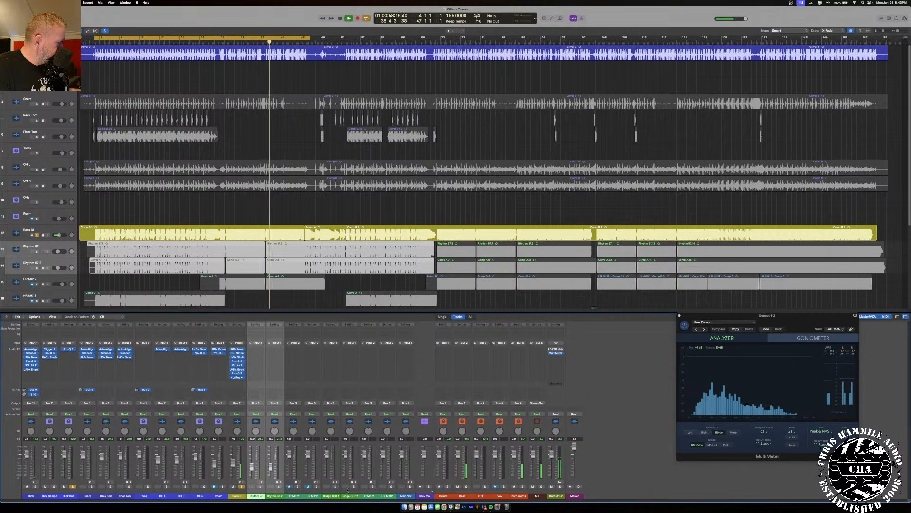
pyautogui.click(448, 486)
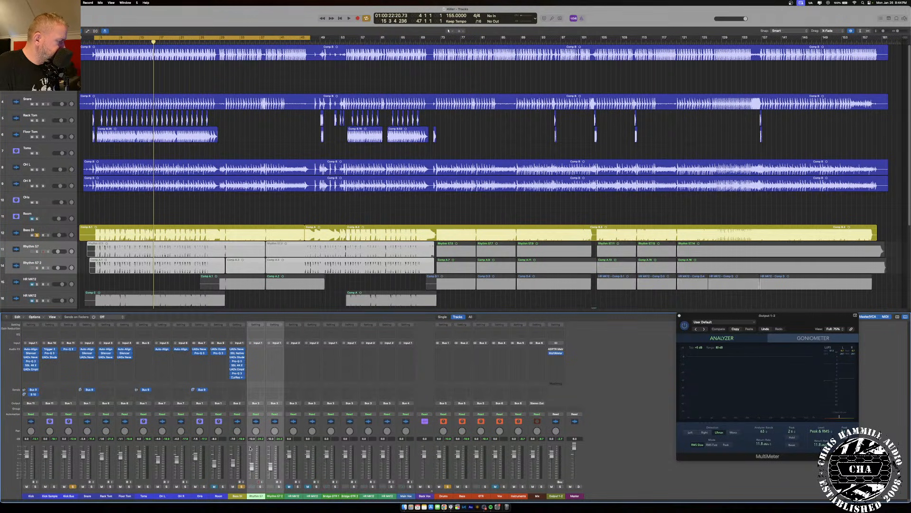
pyautogui.click(448, 486)
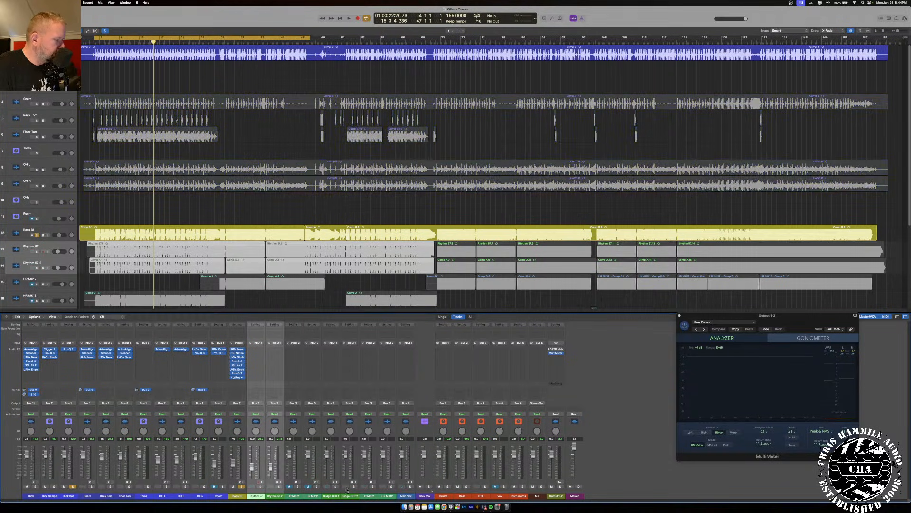
pyautogui.click(242, 486)
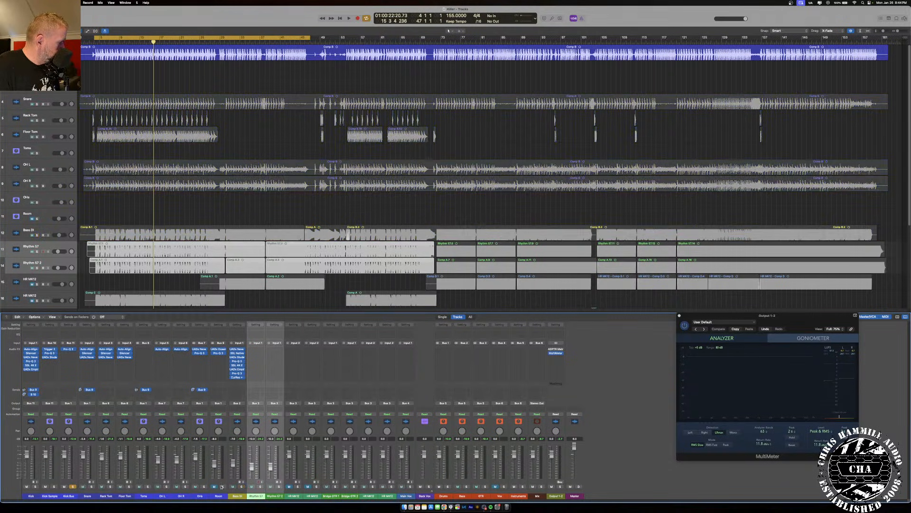
pyautogui.click(72, 487)
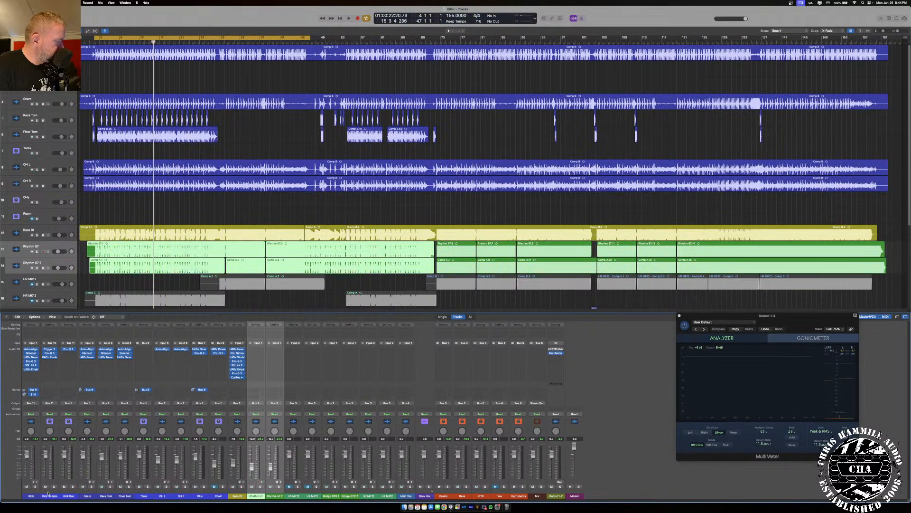
# - Solo the Snare track and play back a few bars to hear it on its own
pyautogui.click(86, 495)
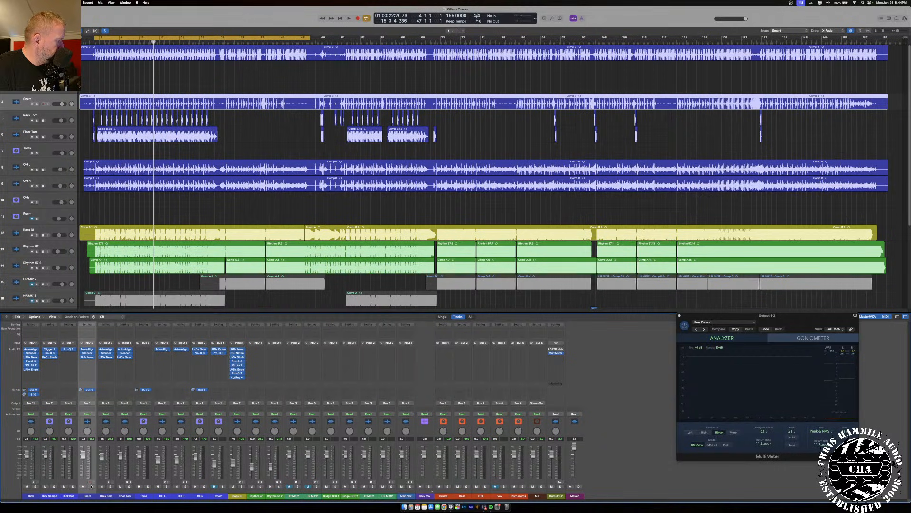
pyautogui.click(91, 487)
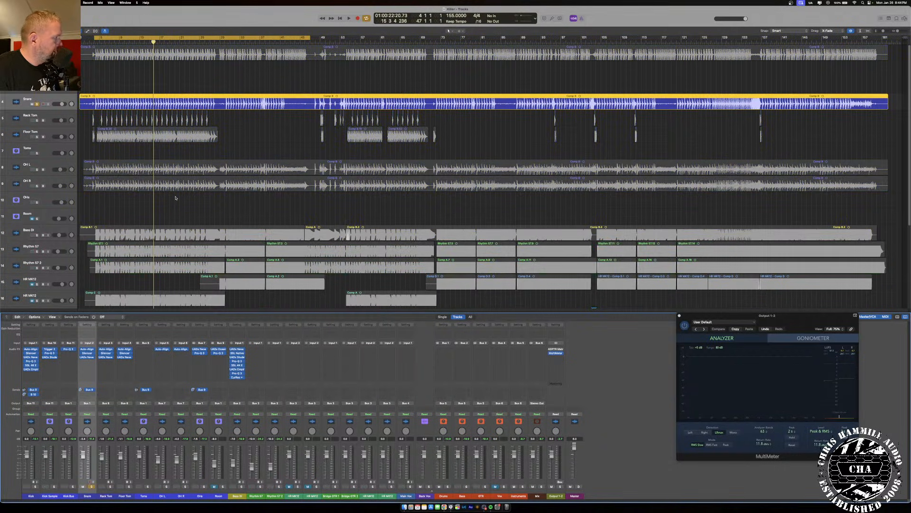
pyautogui.press('space')
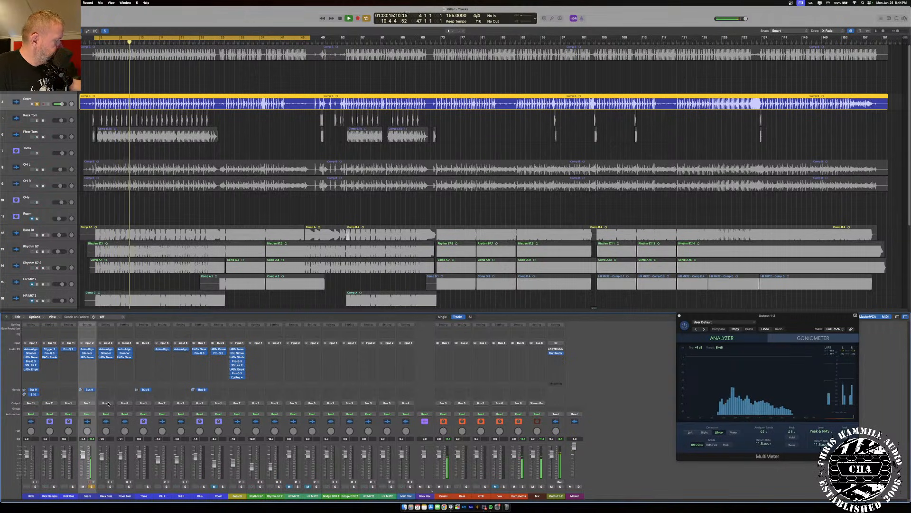
pyautogui.press('space')
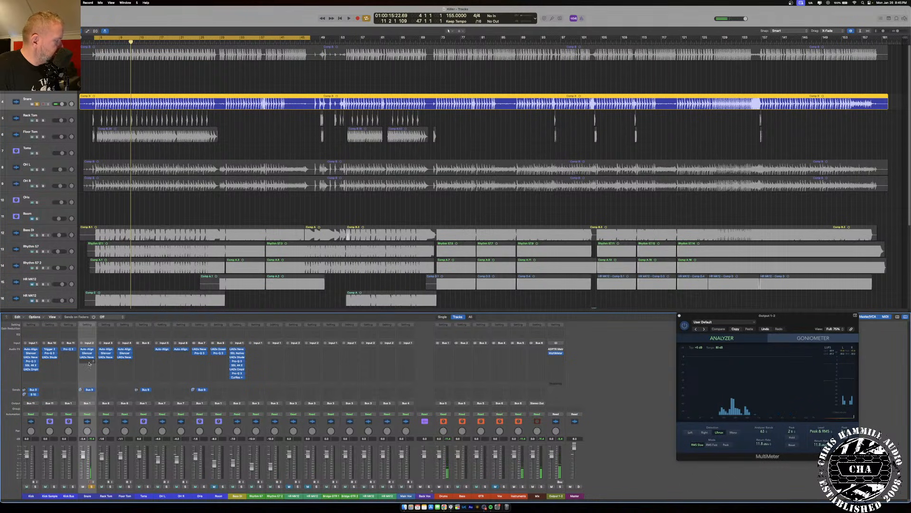
# - Add a Bus 12 send on the Snare channel and create a track for the new aux named Snare Sample
pyautogui.click(87, 393)
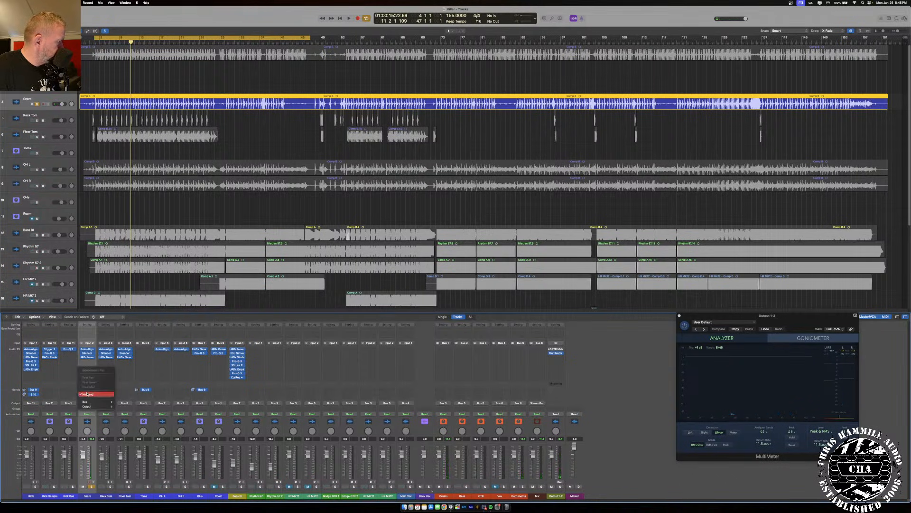
pyautogui.moveTo(87, 402)
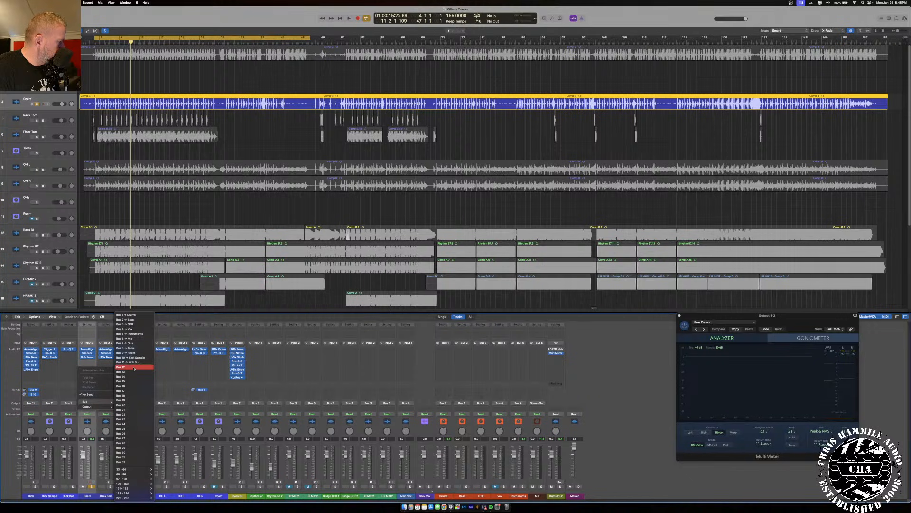
pyautogui.click(133, 368)
pyautogui.rightClick(564, 493)
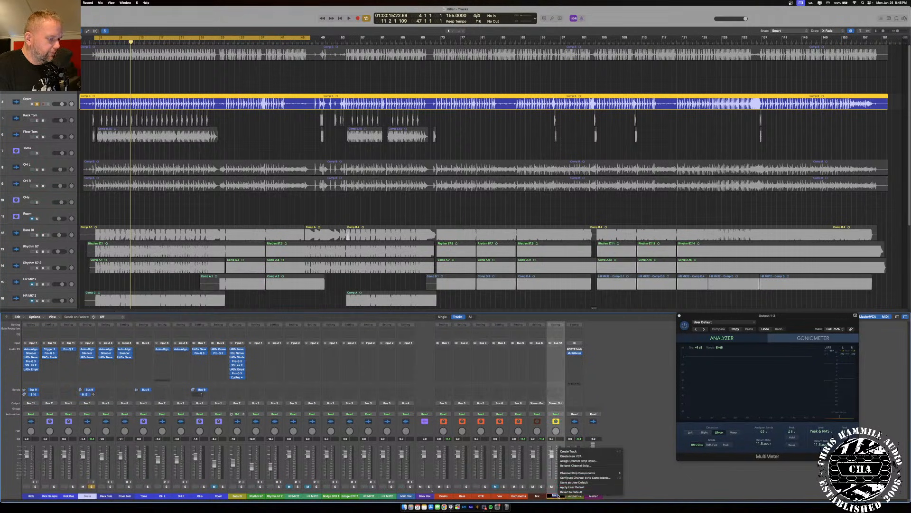
pyautogui.click(572, 453)
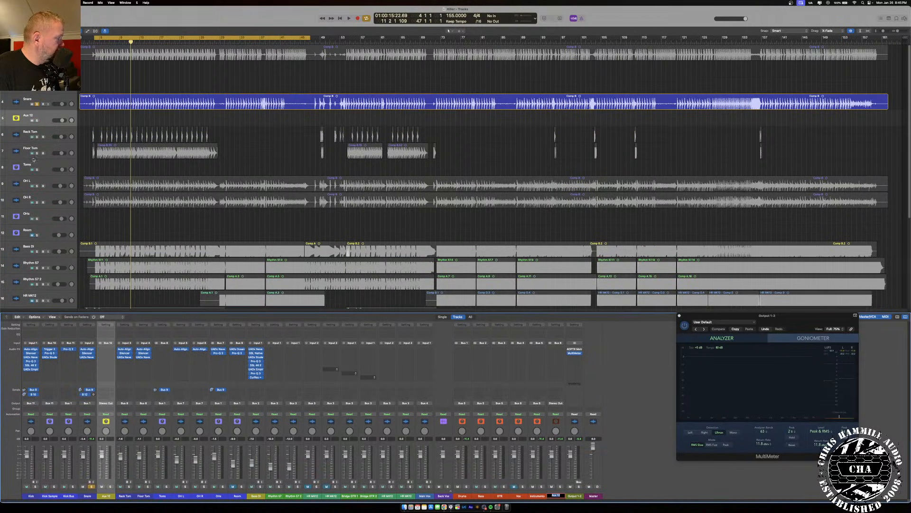
pyautogui.doubleClick(31, 116)
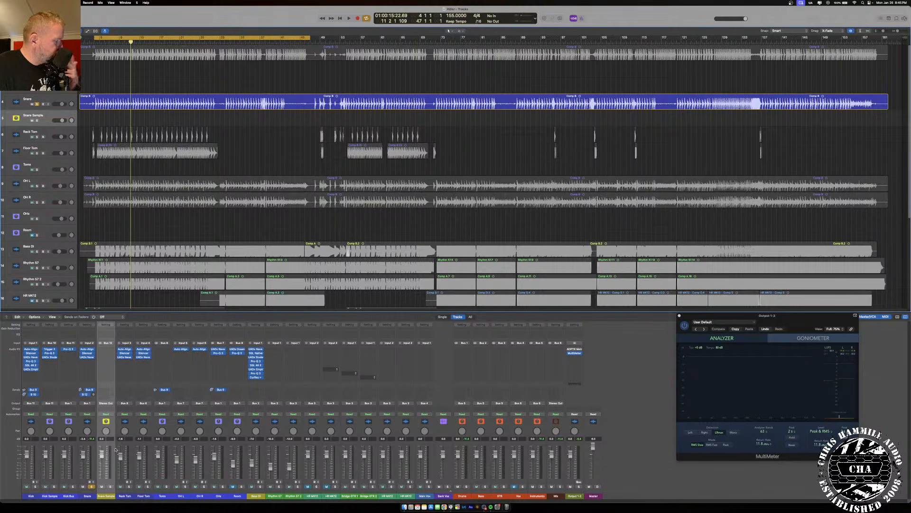
# - Solo Snare Sample instead of Snare, and set the mode and level of Snare's Bus 12 send so it feeds the aux during playback
pyautogui.click(100, 343)
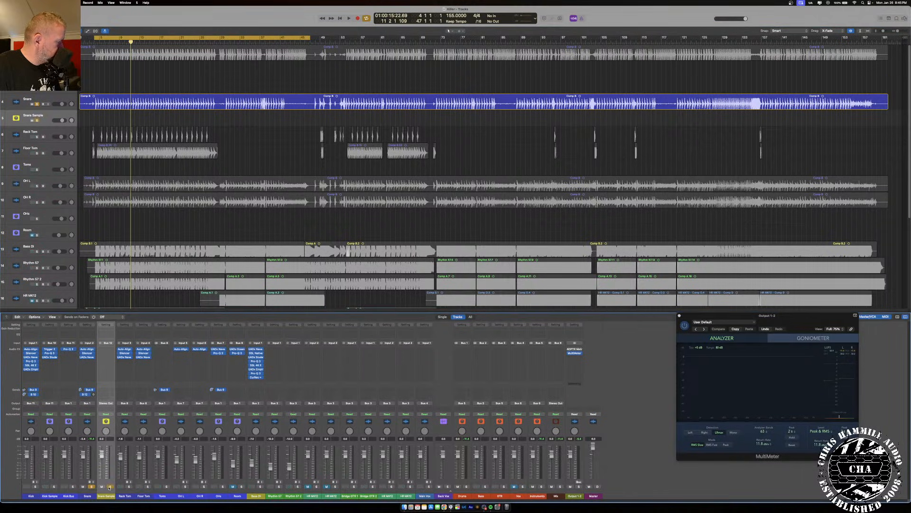
pyautogui.click(90, 486)
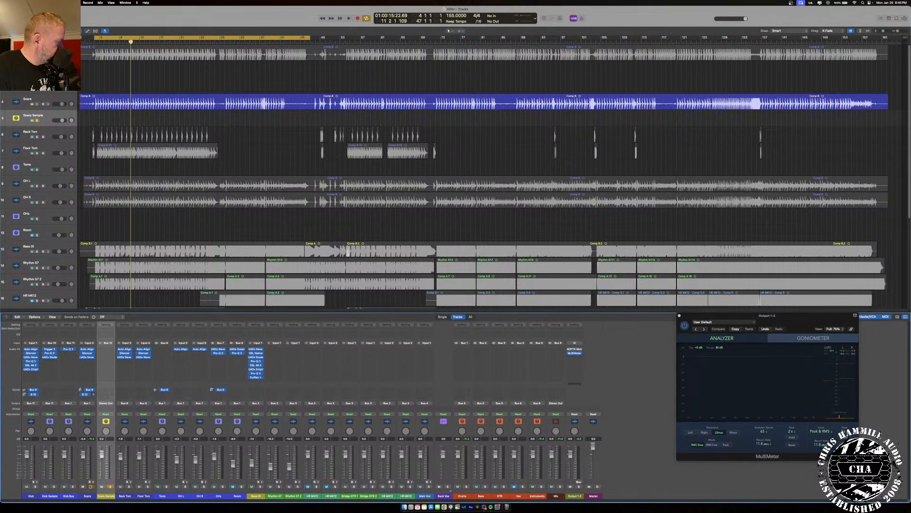
pyautogui.click(89, 396)
pyautogui.click(94, 419)
pyautogui.click(78, 396)
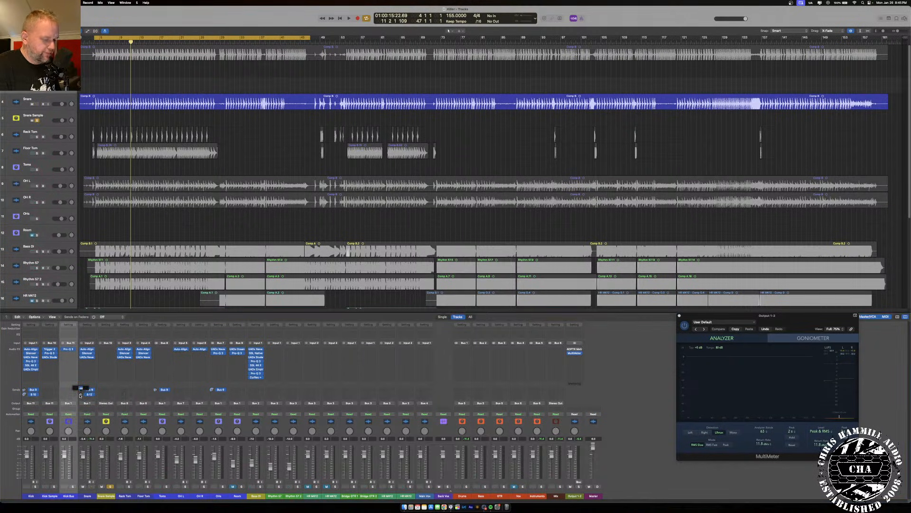
pyautogui.press('space')
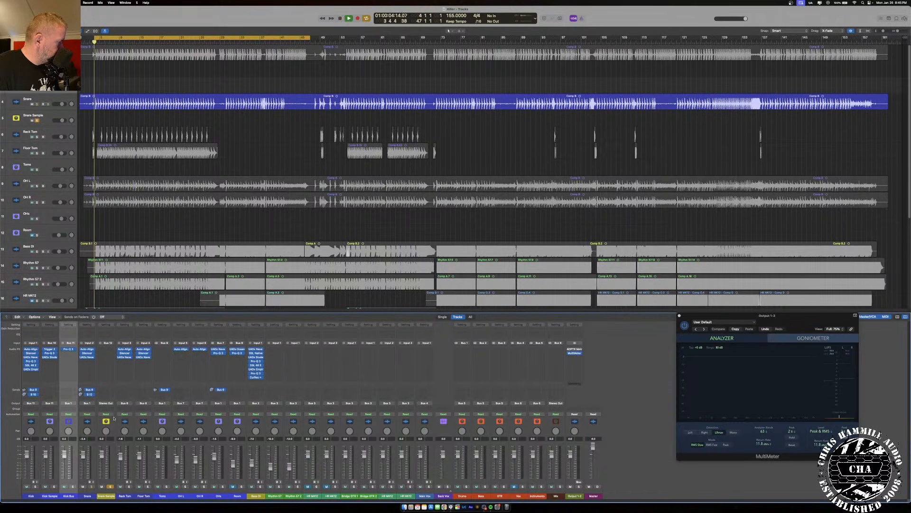
# - Route the Snare Sample output to the Drums bus instead of the stereo output
pyautogui.click(109, 403)
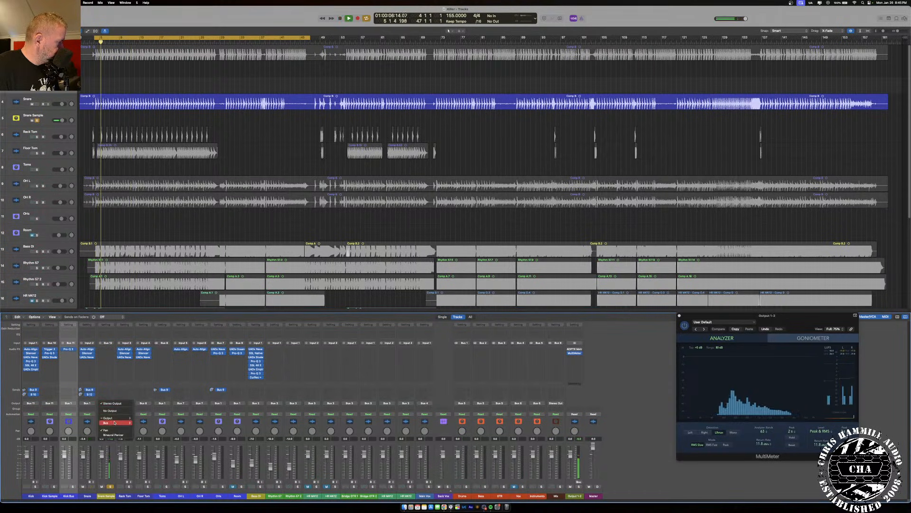
pyautogui.moveTo(114, 418)
pyautogui.click(145, 326)
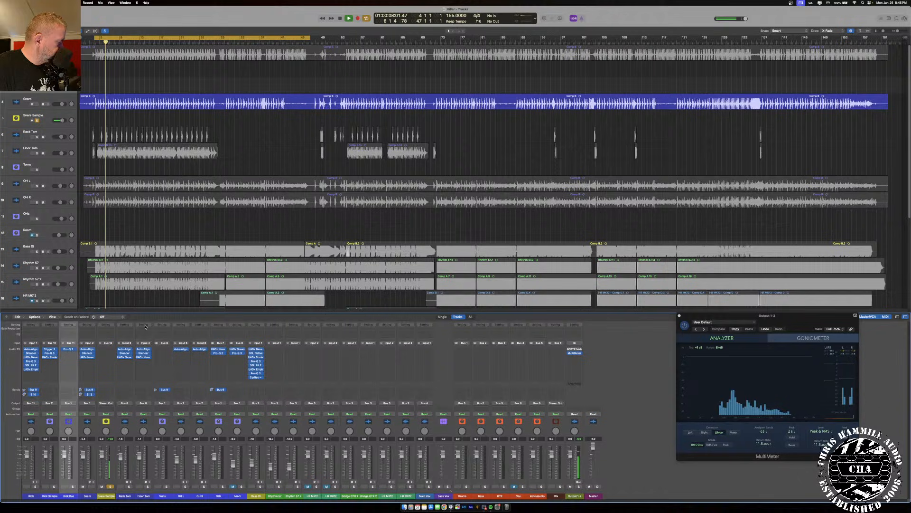
# - Insert Trigger 2 on Snare Sample, and raise its input volume and lower its Detail for detecting the snare hits
pyautogui.click(106, 350)
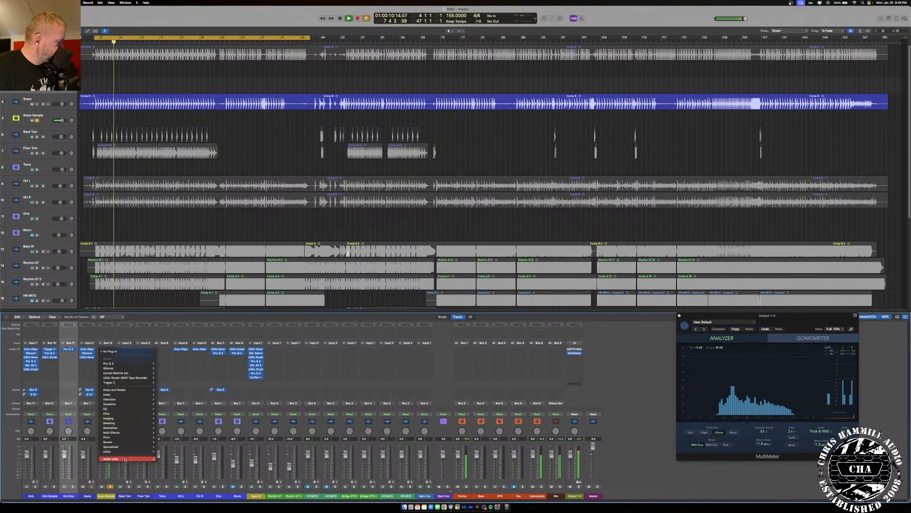
pyautogui.moveTo(124, 458)
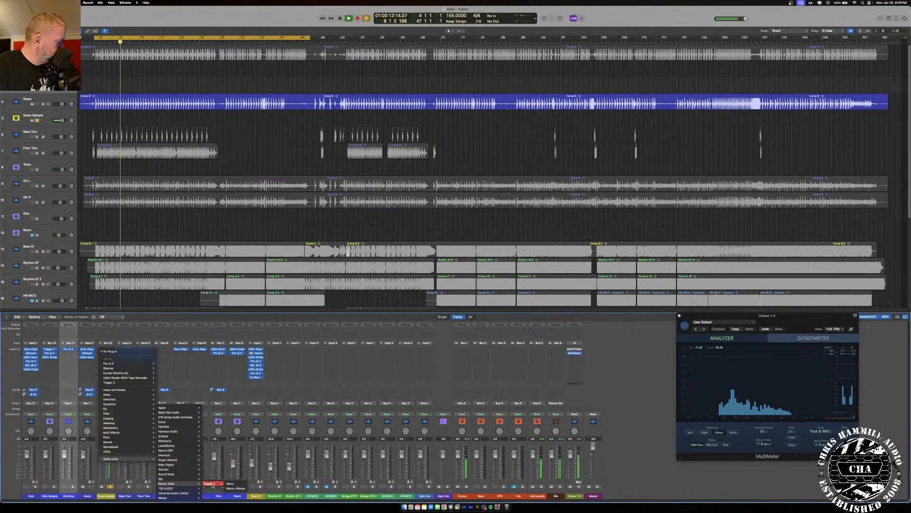
pyautogui.click(209, 483)
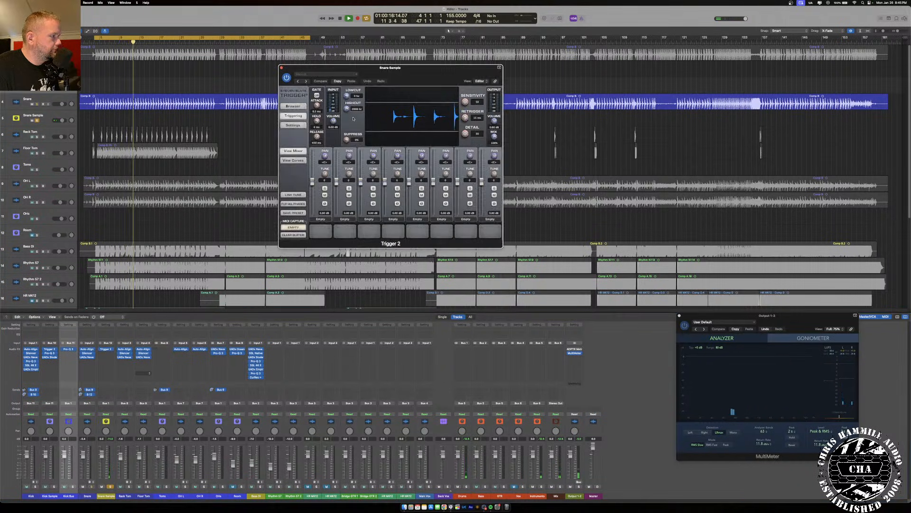
pyautogui.moveTo(333, 121); pyautogui.dragTo(344, 113)
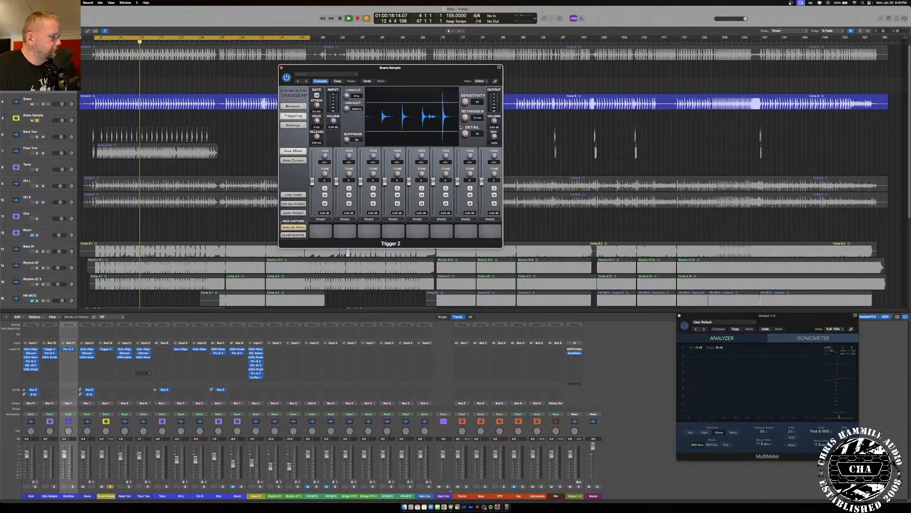
pyautogui.moveTo(465, 133); pyautogui.dragTo(468, 152)
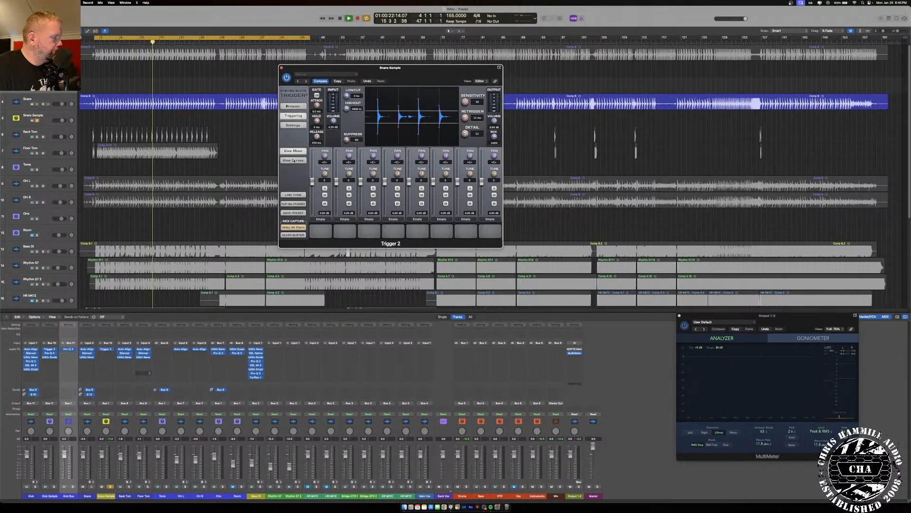
# - Load the DW Maple Btm sample from the CLA Snares library into the first sample slot of Trigger 2
pyautogui.click(294, 124)
pyautogui.click(304, 106)
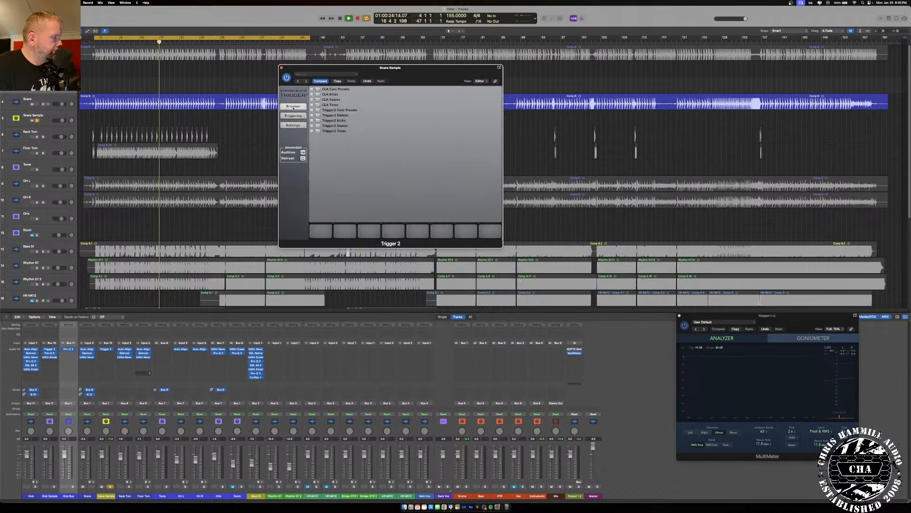
pyautogui.click(312, 100)
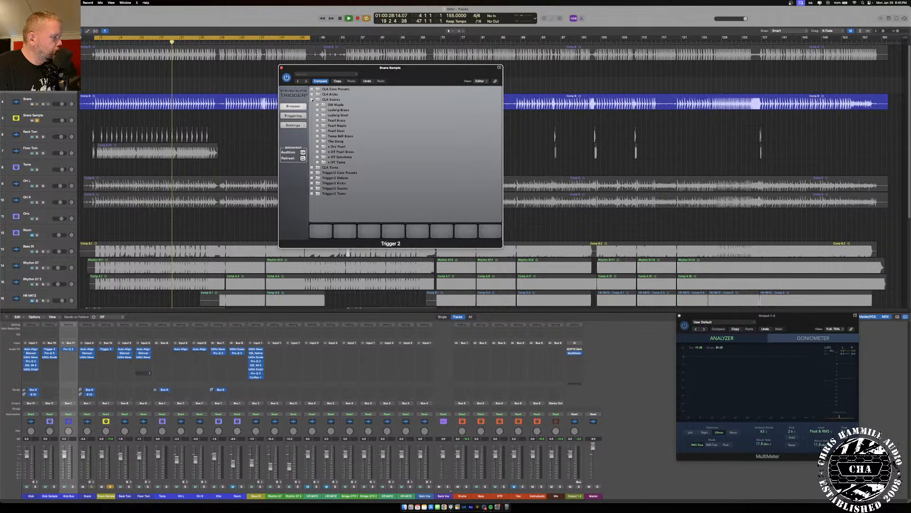
pyautogui.click(312, 99)
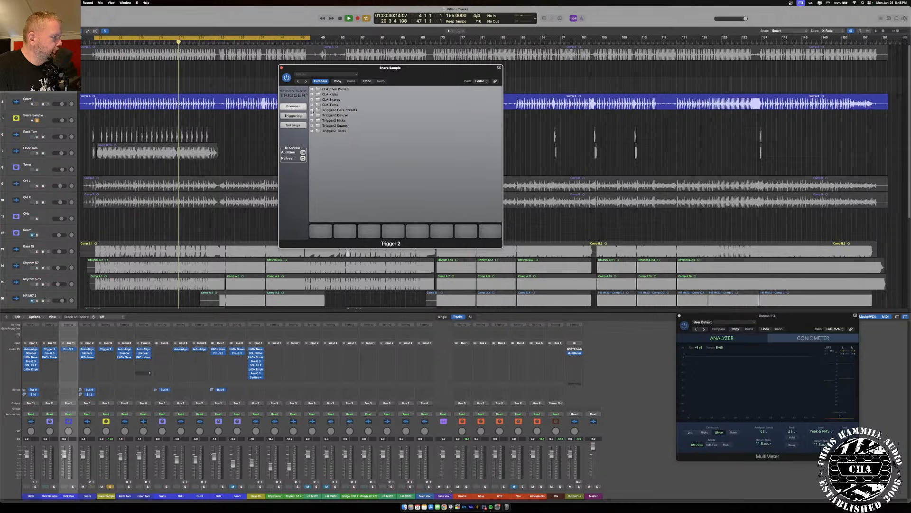
pyautogui.click(312, 100)
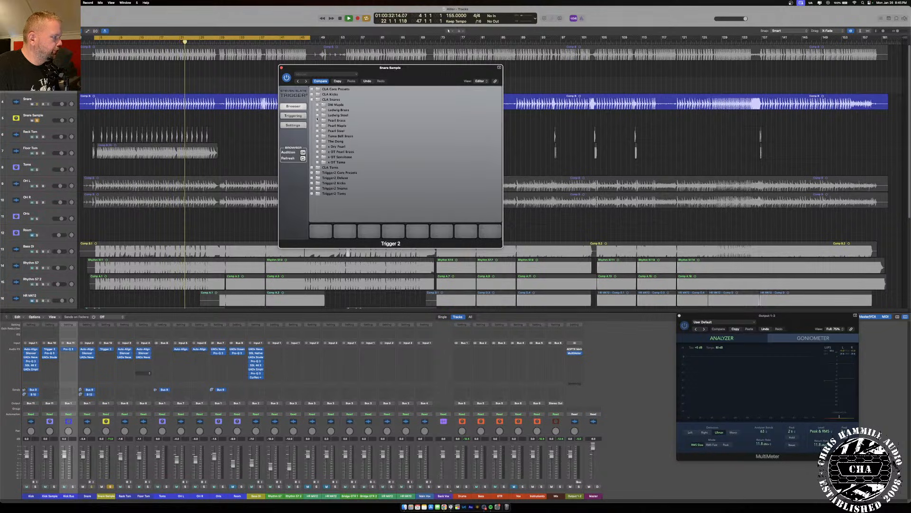
pyautogui.click(317, 104)
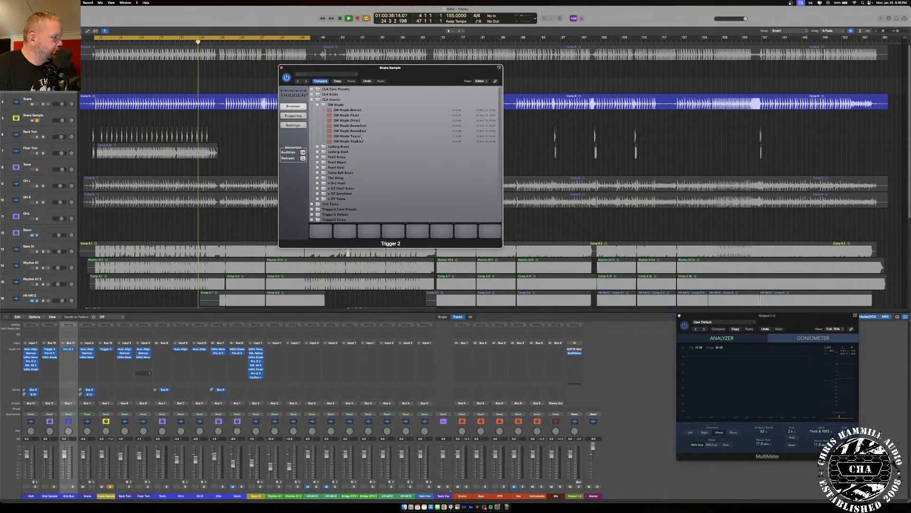
pyautogui.click(348, 109)
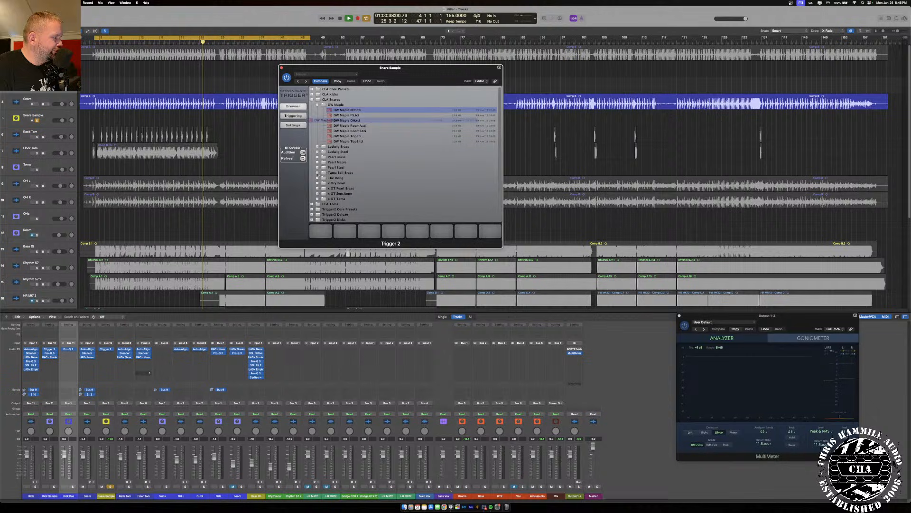
pyautogui.scroll(-1, 333, 211)
pyautogui.click(317, 230)
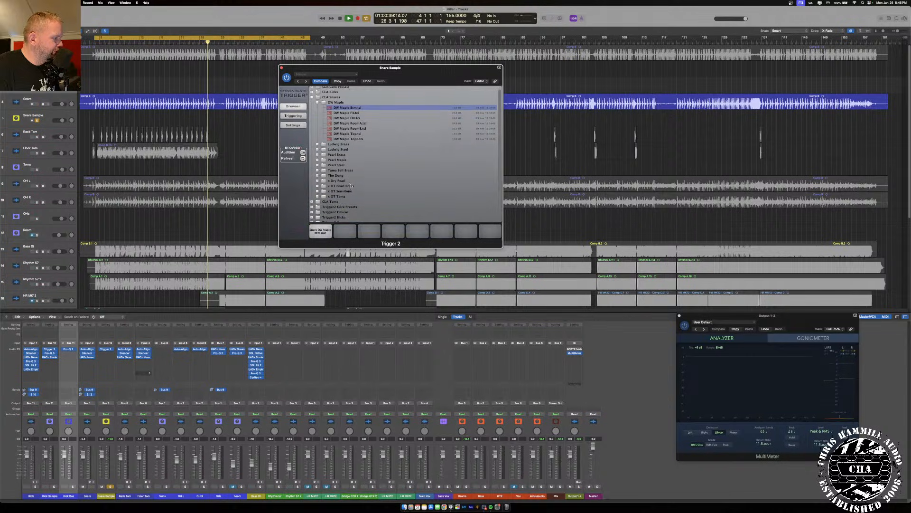
# - Return to Trigger 2's triggering view and play back Snare and Snare Sample soloed together
pyautogui.click(293, 116)
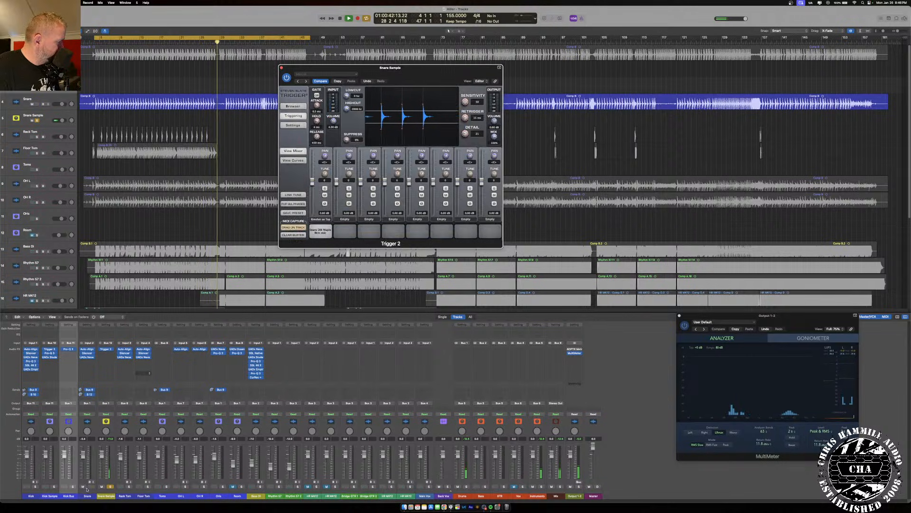
pyautogui.click(91, 487)
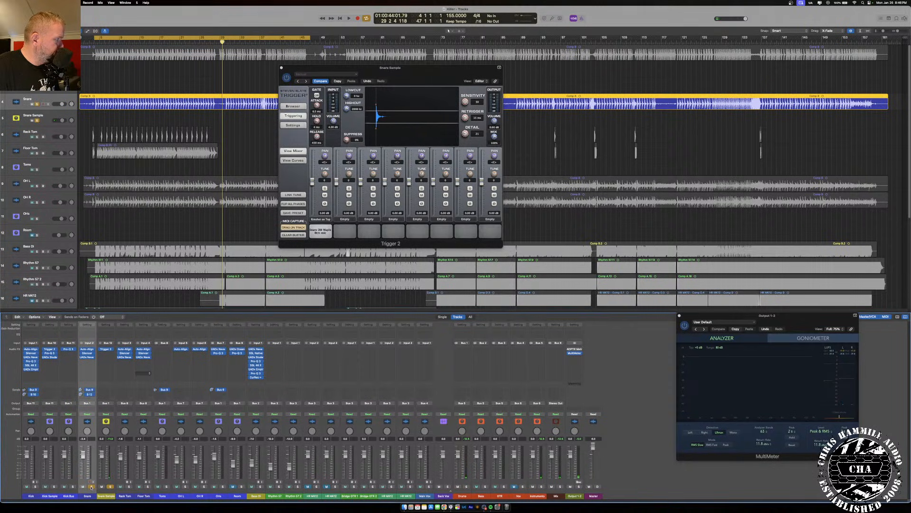
pyautogui.press('space')
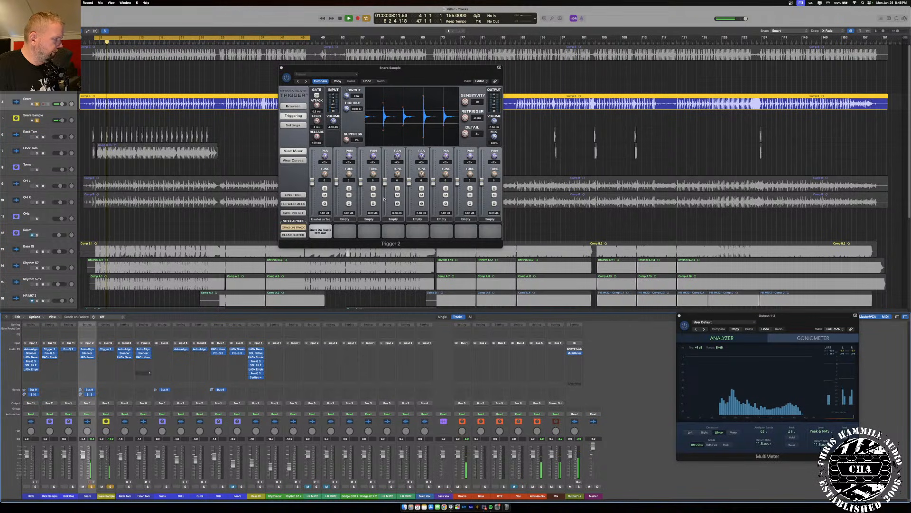
# - Link Range Min and Range Max across Trigger 2's slots, raise the minimum and lower the maximum velocity, and lower the Snare Sample fader
pyautogui.click(303, 162)
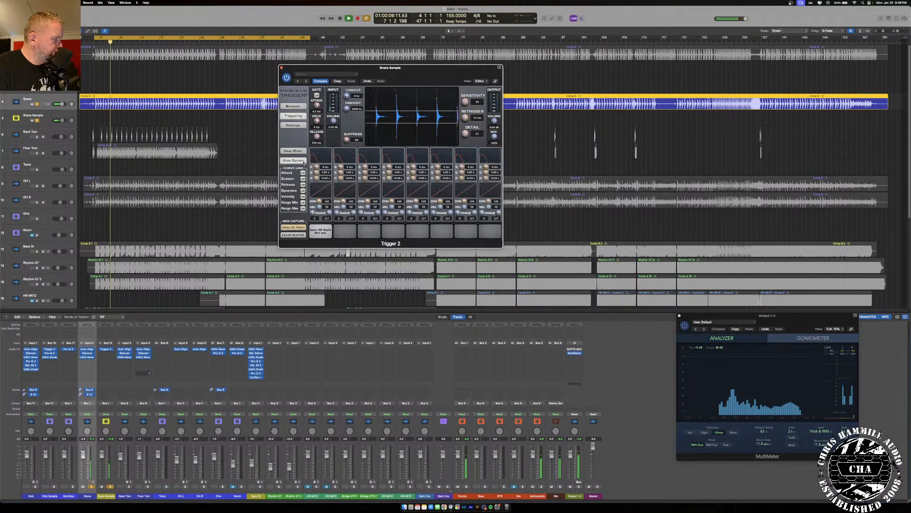
pyautogui.click(303, 203)
pyautogui.click(303, 208)
pyautogui.moveTo(314, 219); pyautogui.dragTo(314, 214)
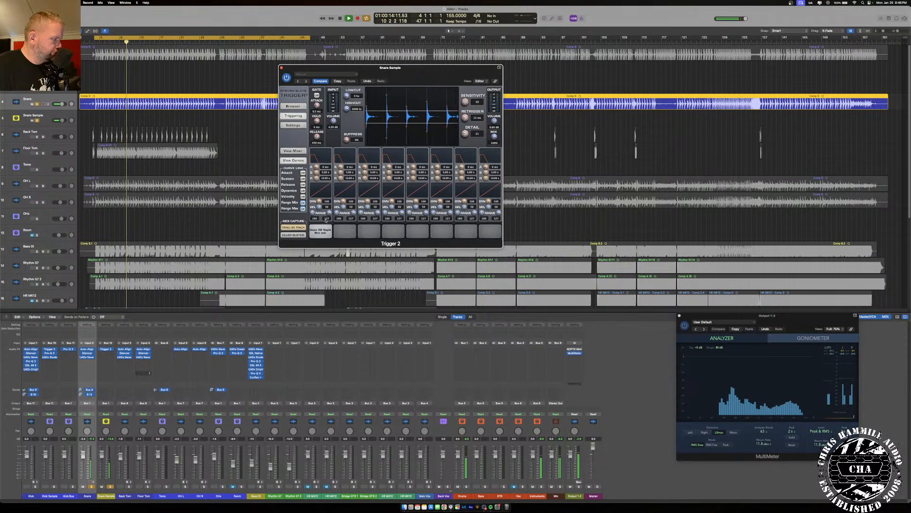
pyautogui.moveTo(326, 218); pyautogui.dragTo(326, 226)
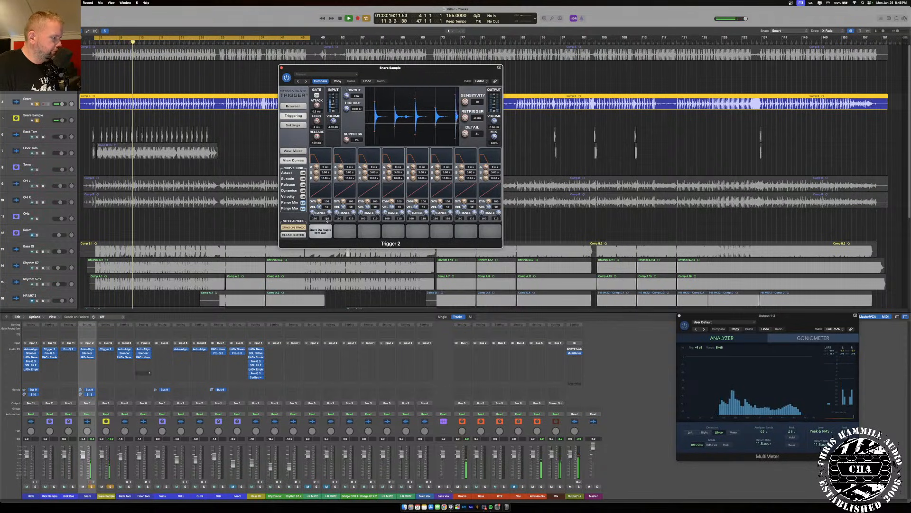
pyautogui.click(280, 68)
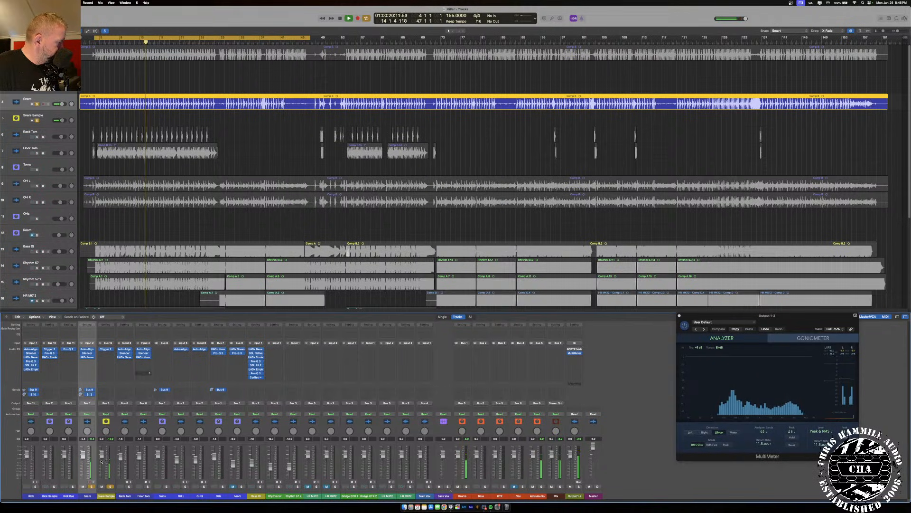
pyautogui.moveTo(102, 455)
pyautogui.mouseDown()
pyautogui.moveTo(102, 473)
pyautogui.moveTo(102, 461)
pyautogui.mouseUp()
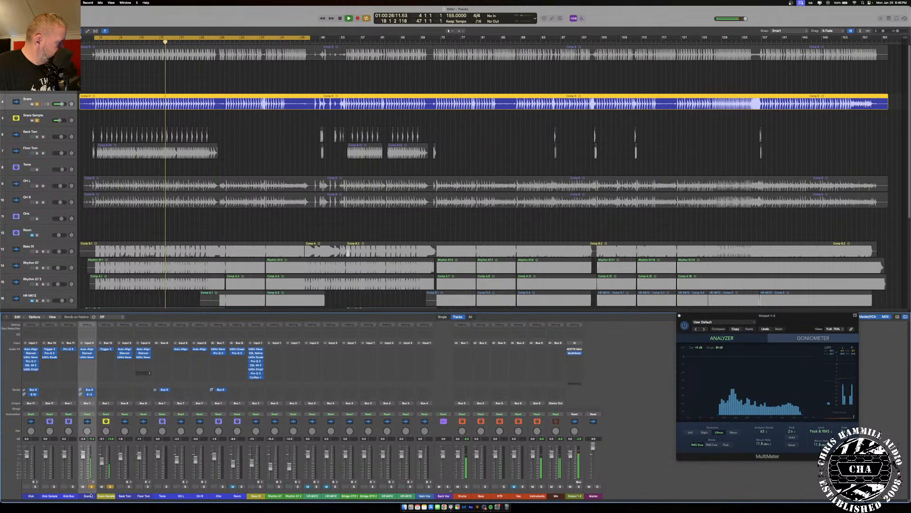
# - Route the outputs of Snare and Snare Sample together to the unused Bus 13
pyautogui.keyDown('shift'); pyautogui.click(100, 494); pyautogui.keyUp('shift')
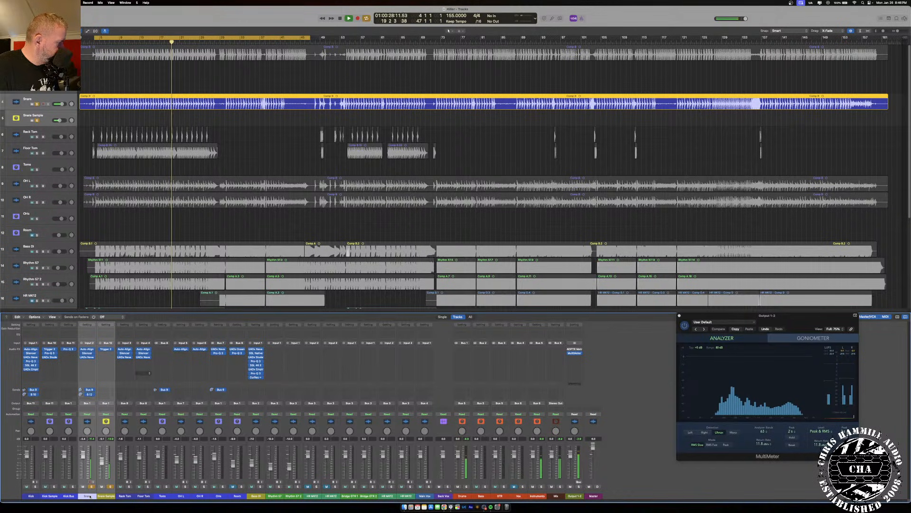
pyautogui.click(101, 402)
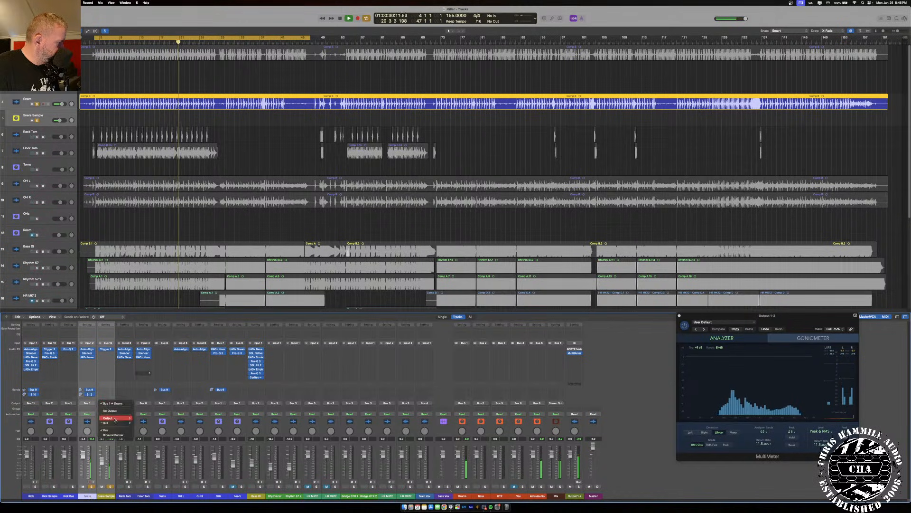
pyautogui.moveTo(114, 422)
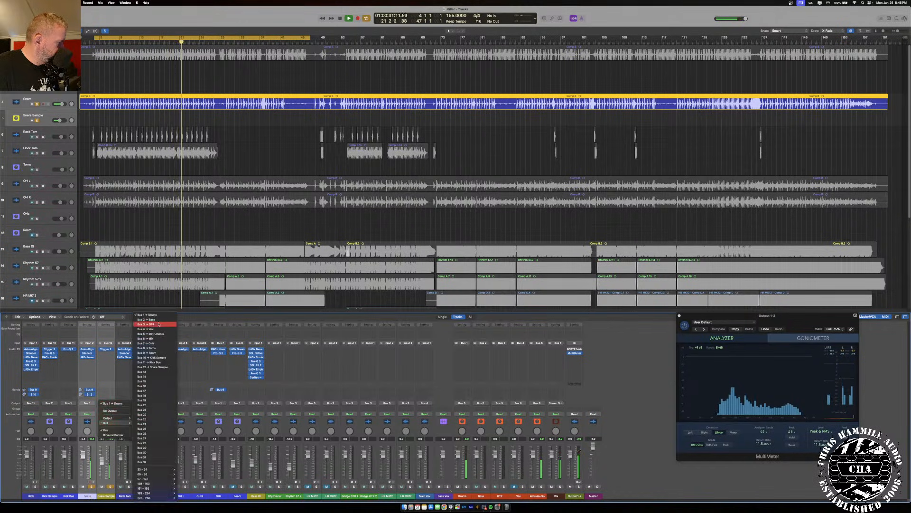
pyautogui.click(157, 367)
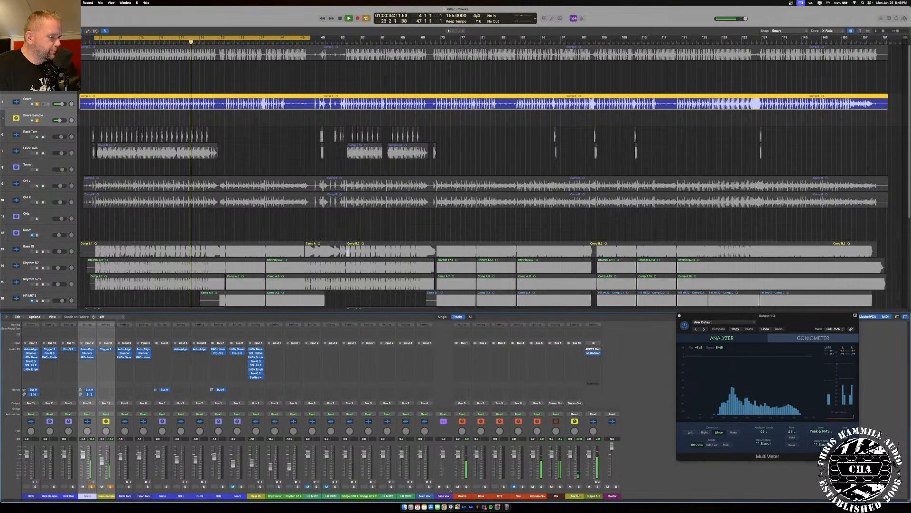
# - Add the new Bus 13 aux to the track list and rename it Snare Bus
pyautogui.click(578, 495)
pyautogui.rightClick(578, 495)
pyautogui.press('Escape')
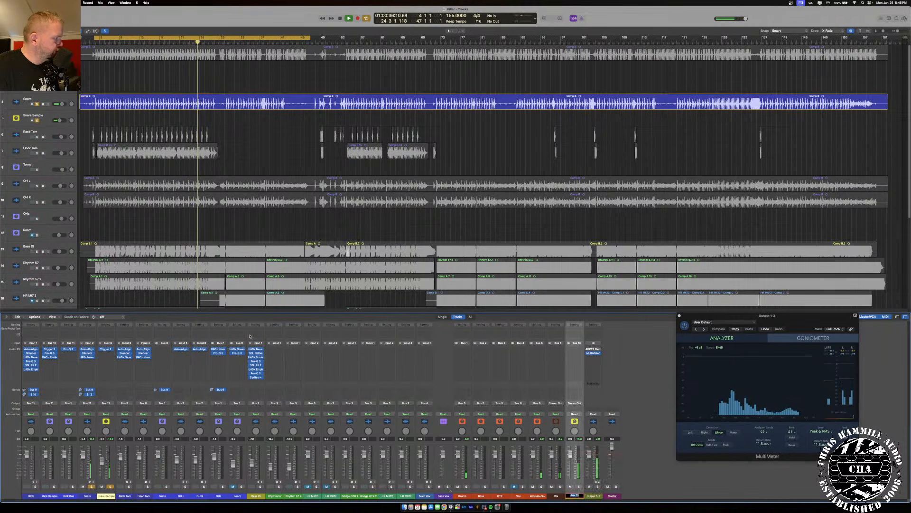
pyautogui.doubleClick(27, 132)
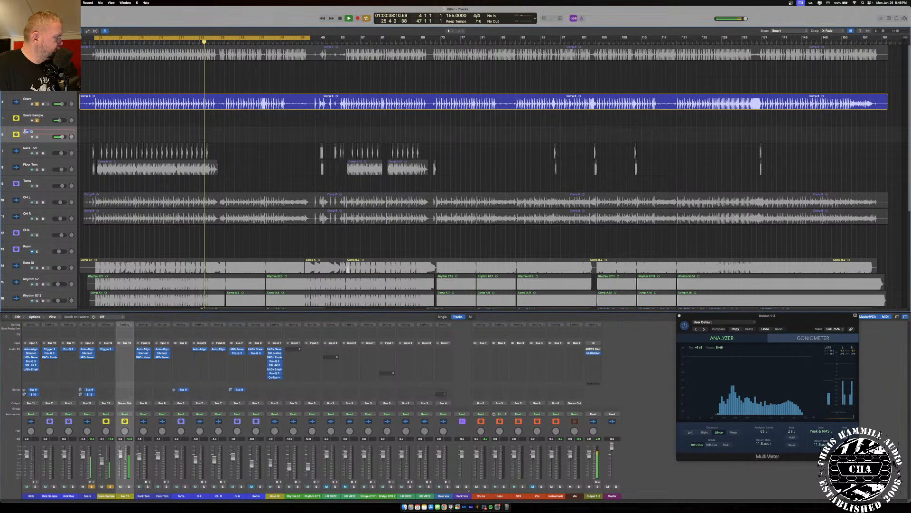
pyautogui.write('Snare Bu')
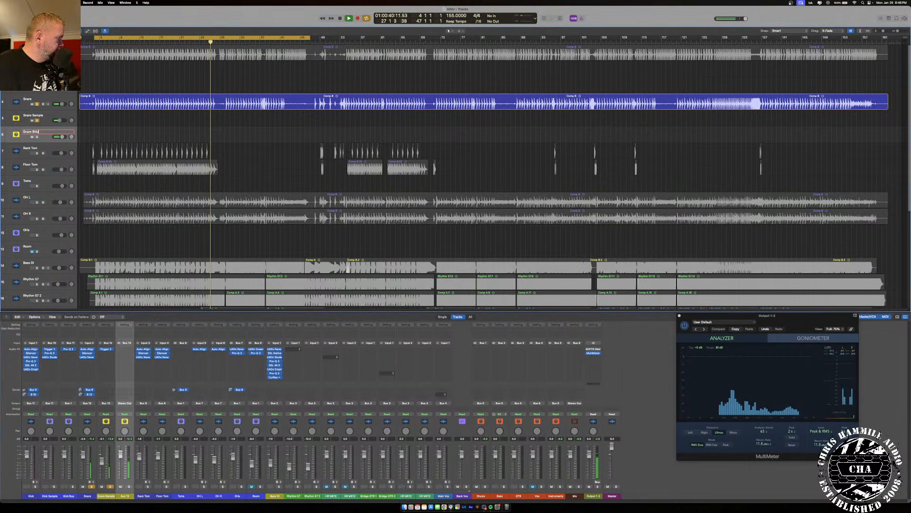
pyautogui.write('s')
pyautogui.press('Return')
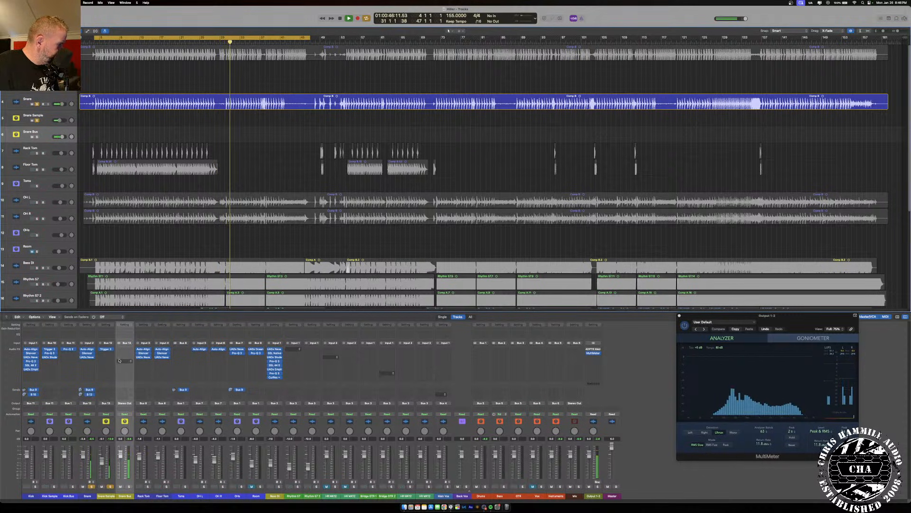
# - Route the Snare Bus output to Bus 1 (Drums), and lower the Snare Sample fader further during playback
pyautogui.click(123, 404)
pyautogui.moveTo(128, 422)
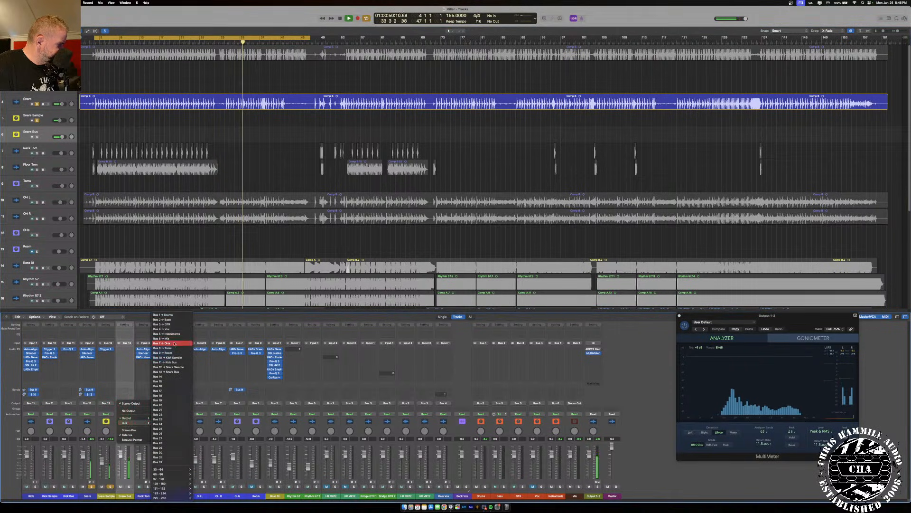
pyautogui.click(164, 314)
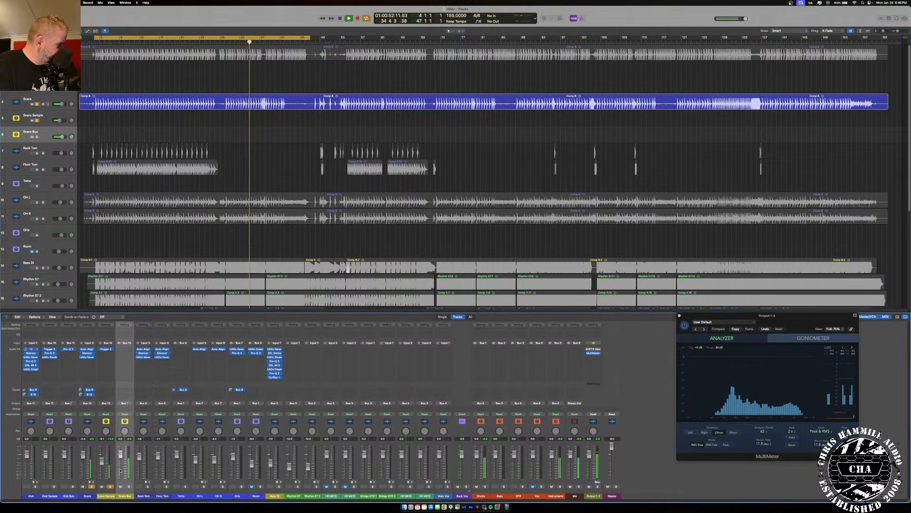
pyautogui.moveTo(101, 461)
pyautogui.mouseDown()
pyautogui.moveTo(101, 500)
pyautogui.moveTo(101, 468)
pyautogui.mouseUp()
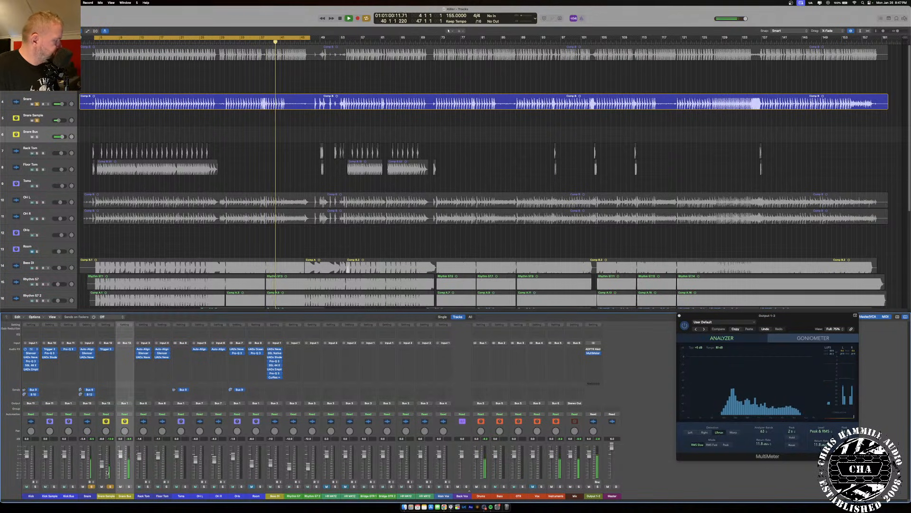
pyautogui.press('space')
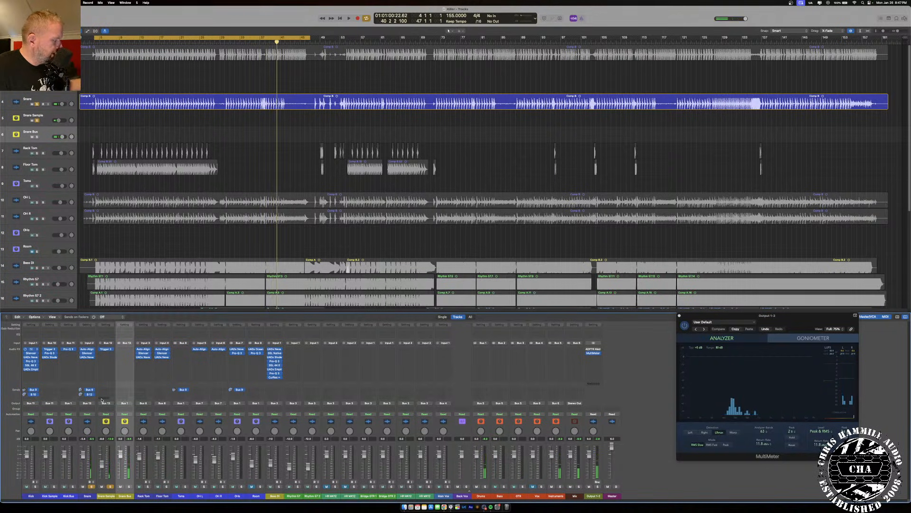
pyautogui.click(120, 348)
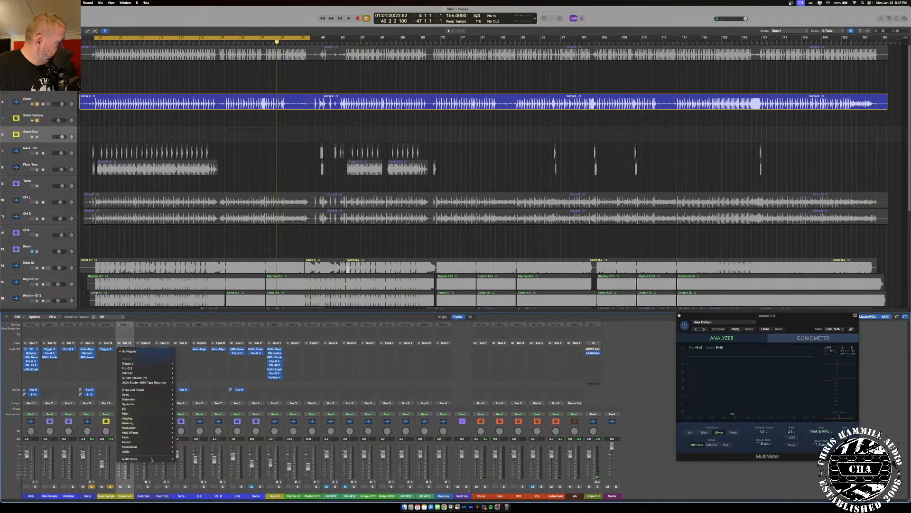
pyautogui.moveTo(149, 459)
pyautogui.click(126, 348)
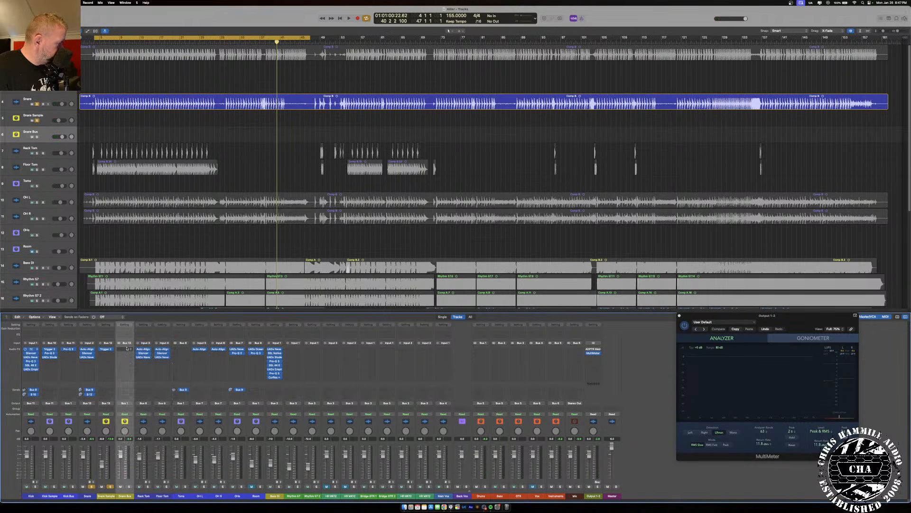
pyautogui.click(120, 349)
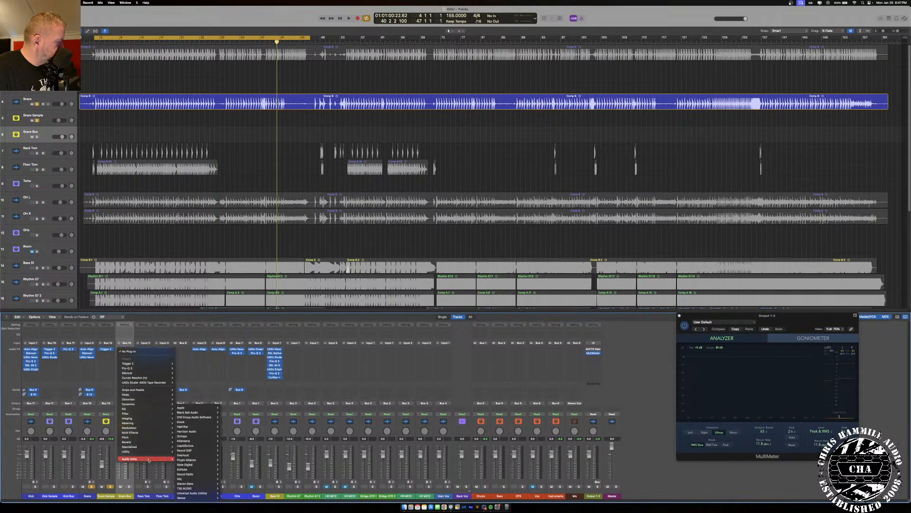
pyautogui.press('Escape')
# - Recolor the Snare Sample and Snare Bus tracks blue to match the other drum tracks
pyautogui.moveTo(106, 496); pyautogui.dragTo(124, 496)
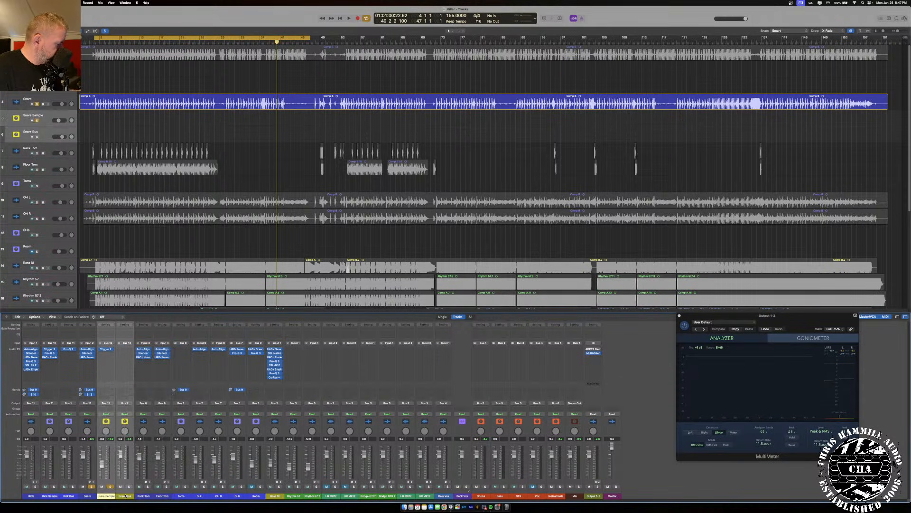
pyautogui.hotkey('alt', 'c')
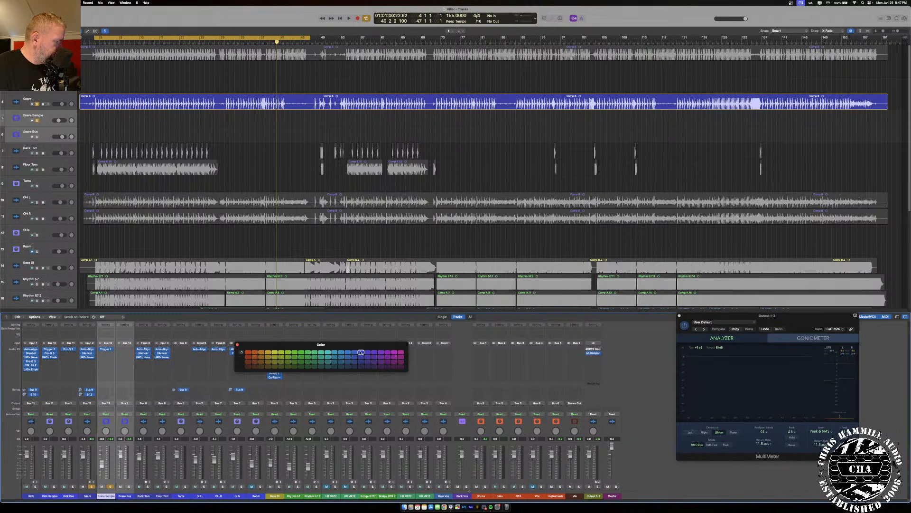
pyautogui.click(237, 345)
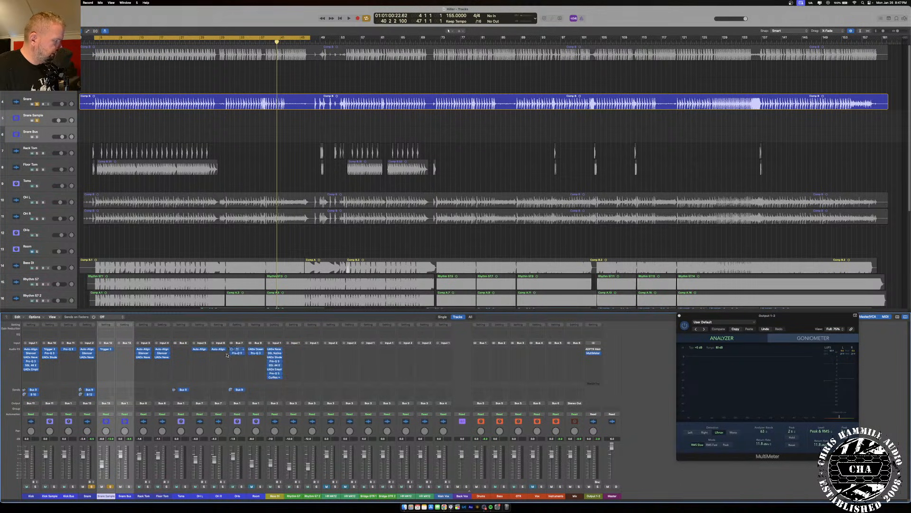
# - Solo Kick Bus and Snare Bus in place of the individual snare tracks, and play the mix
pyautogui.click(69, 496)
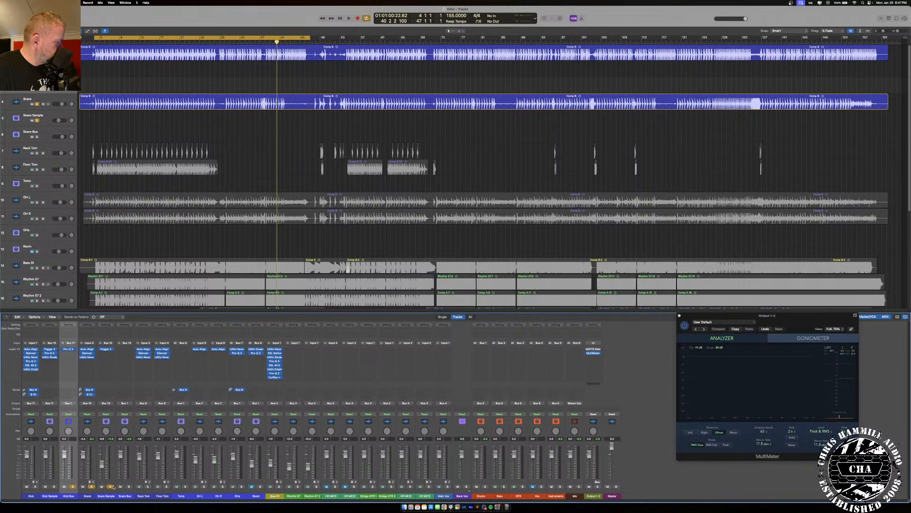
pyautogui.click(95, 486)
pyautogui.click(130, 486)
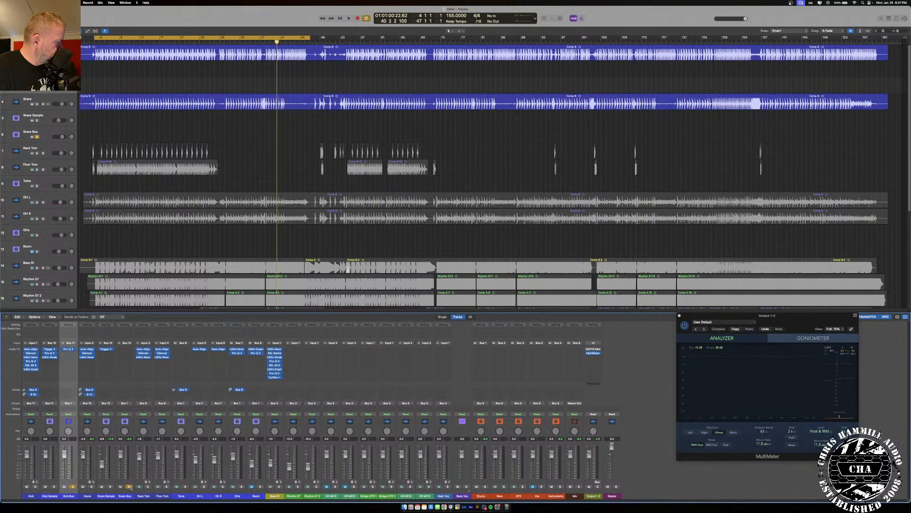
pyautogui.press('space')
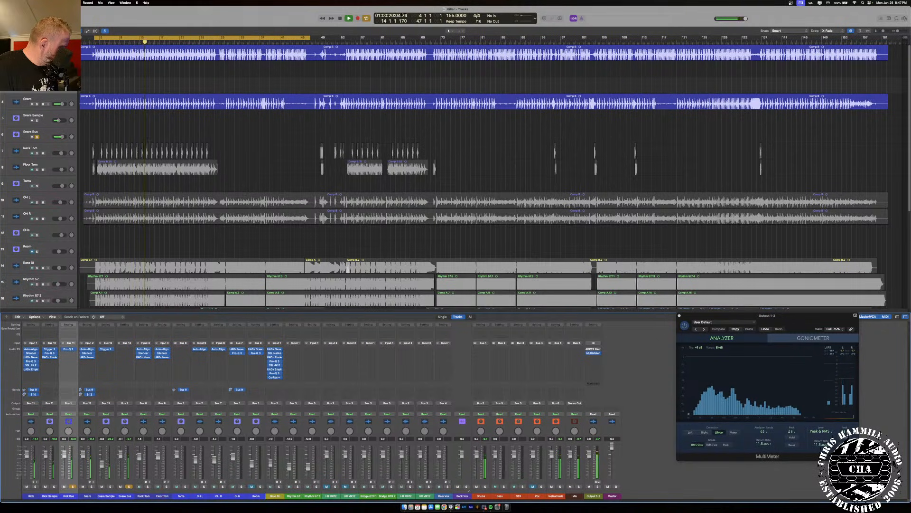
pyautogui.click(123, 352)
pyautogui.moveTo(150, 450)
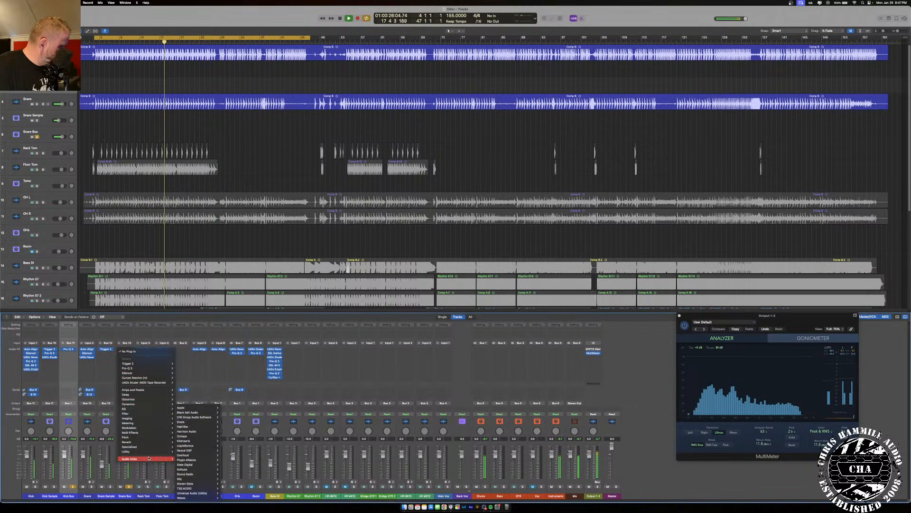
pyautogui.click(102, 439)
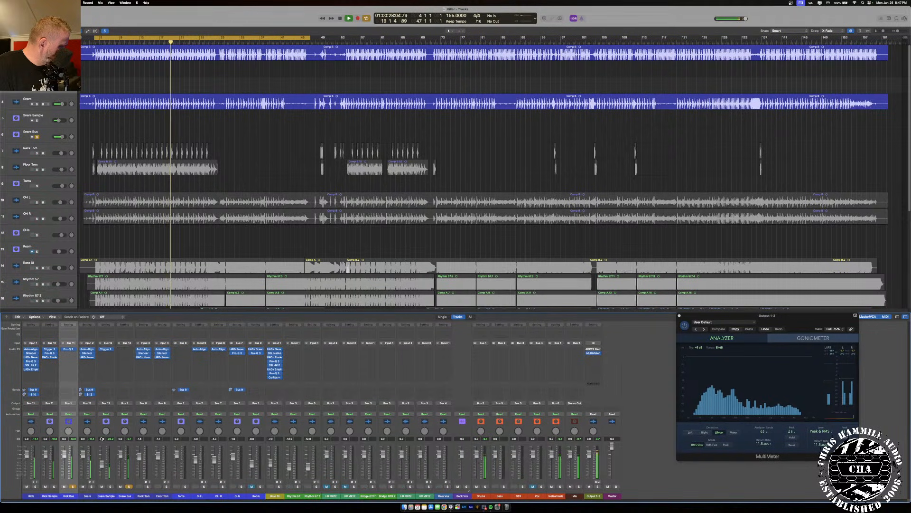
# - Solo only the Snare track and insert a mono SSL 4K E channel strip in its next free effect slot
pyautogui.click(92, 486)
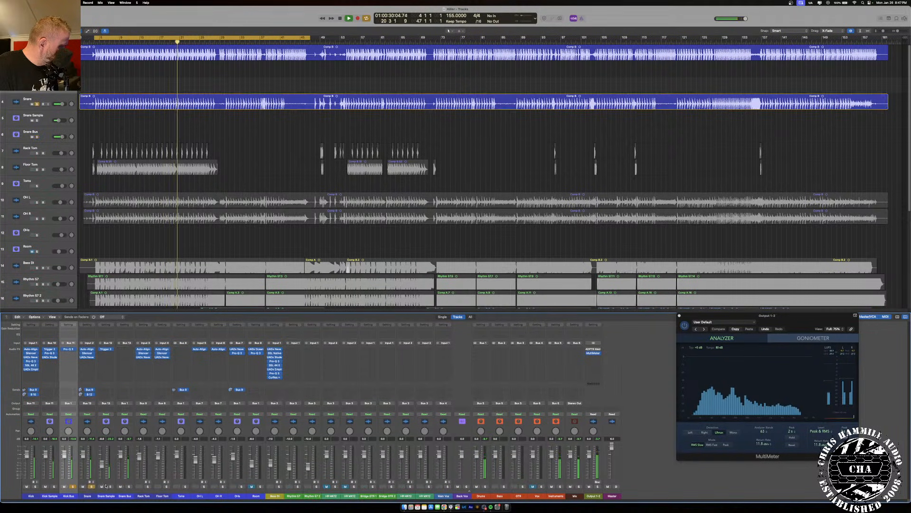
pyautogui.click(74, 487)
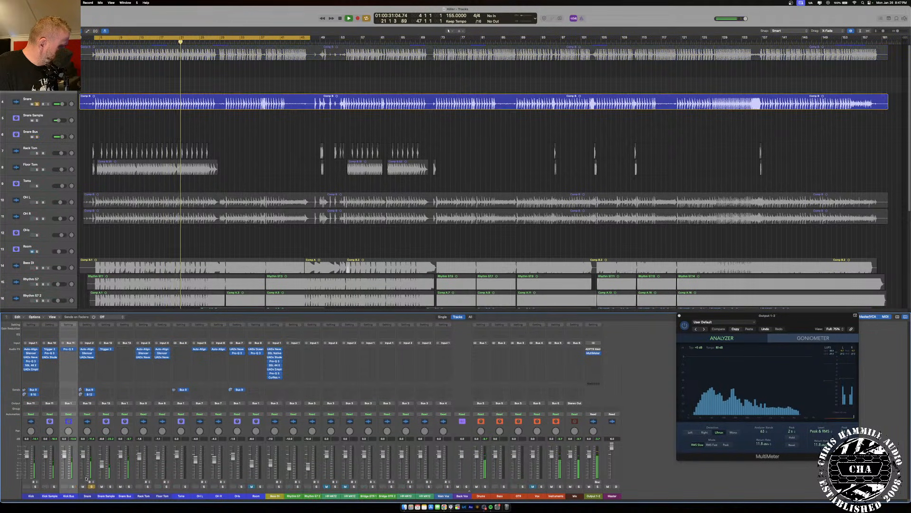
pyautogui.click(90, 362)
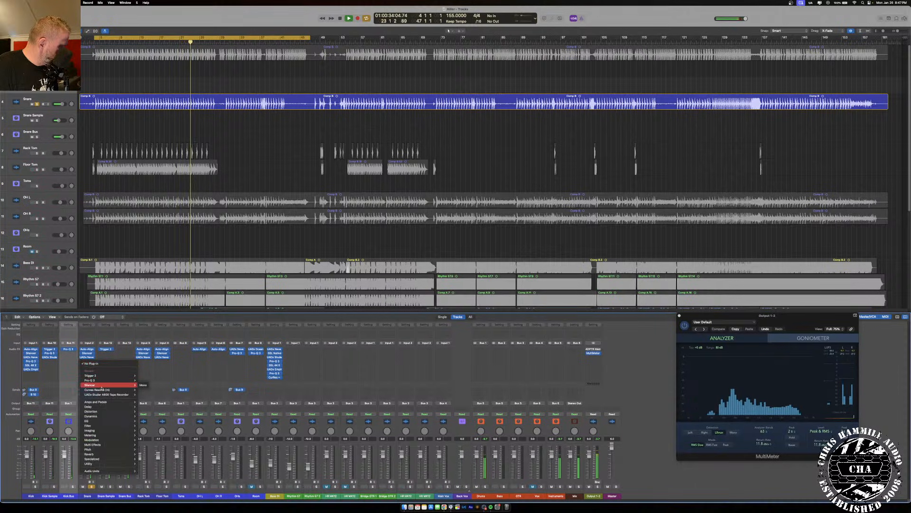
pyautogui.moveTo(102, 470)
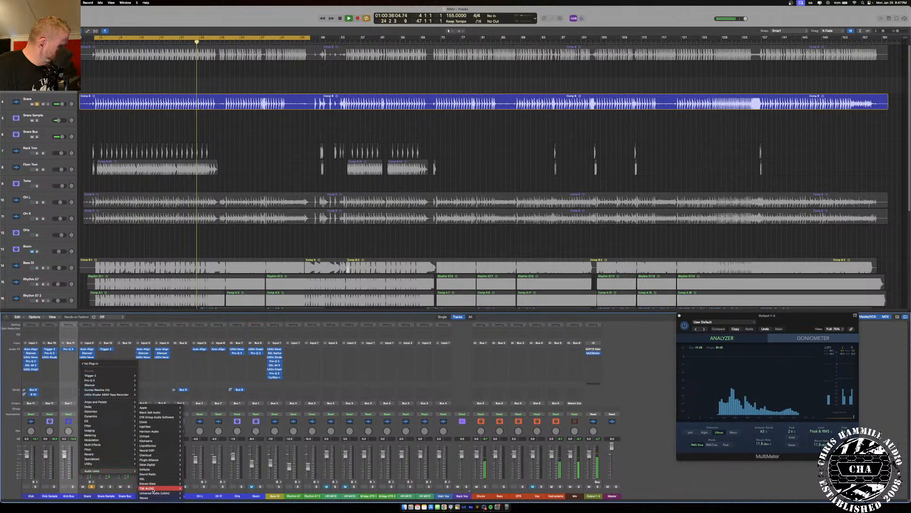
pyautogui.moveTo(156, 478)
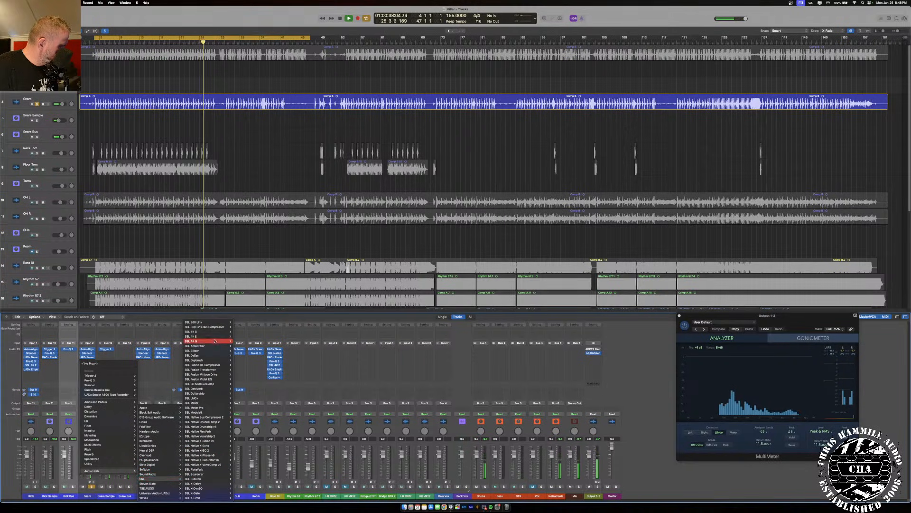
pyautogui.moveTo(213, 335)
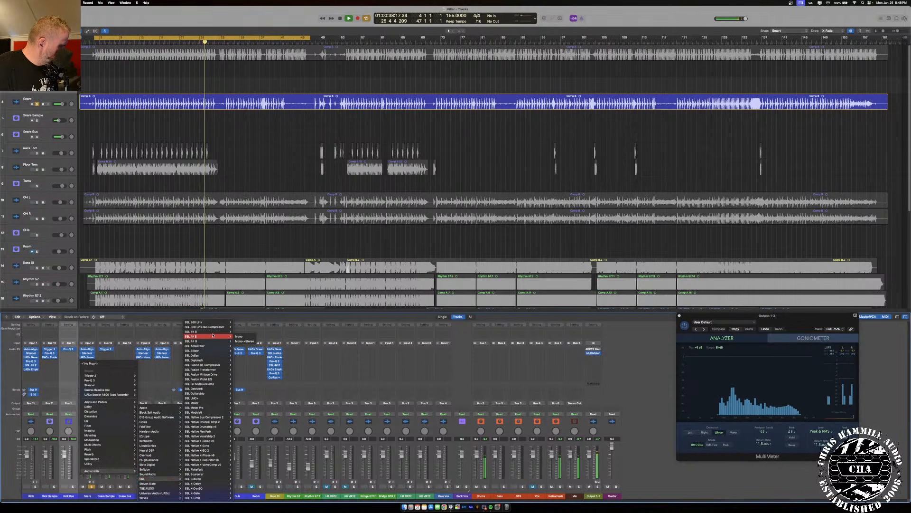
pyautogui.click(238, 336)
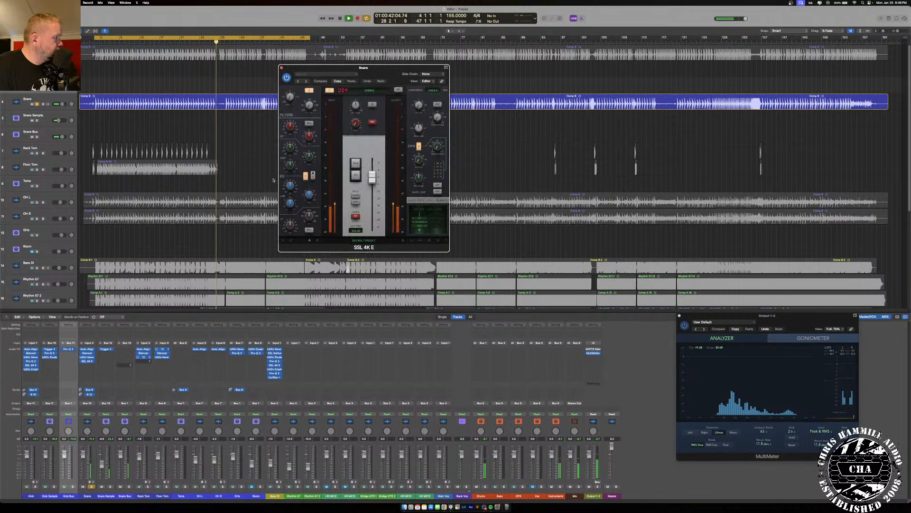
# - Shorten the cycle range to the end of the first Floor Tom region, and shape the Snare's low-mid and high-mid EQ bands in SSL 4K E
pyautogui.moveTo(310, 38); pyautogui.dragTo(217, 38)
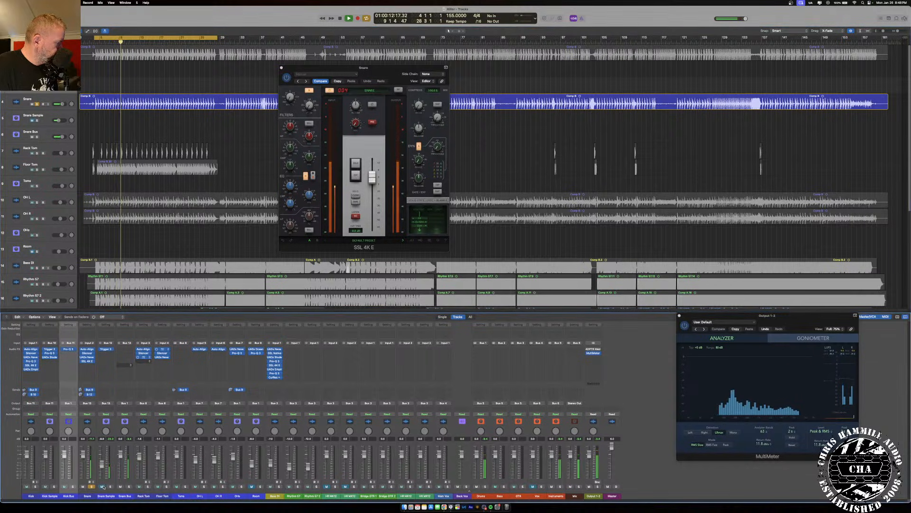
pyautogui.click(291, 186)
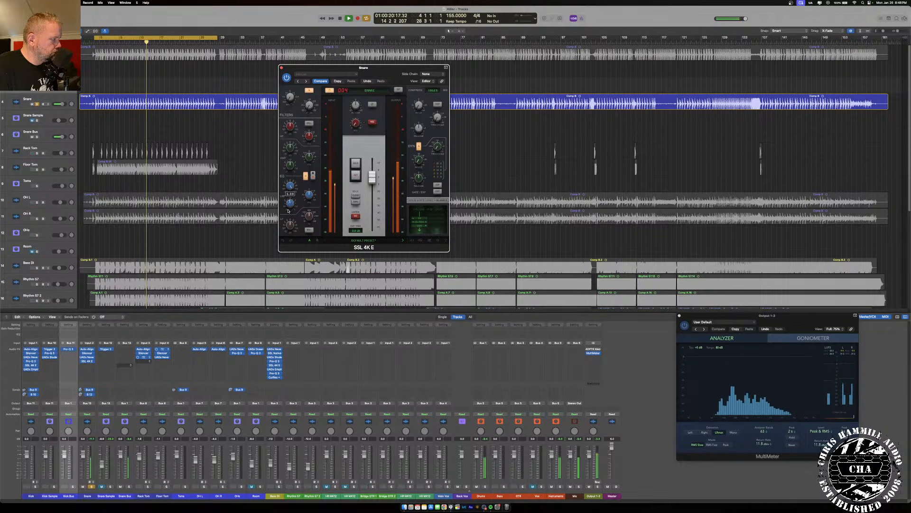
pyautogui.moveTo(309, 195)
pyautogui.moveTo(307, 212); pyautogui.dragTo(308, 209)
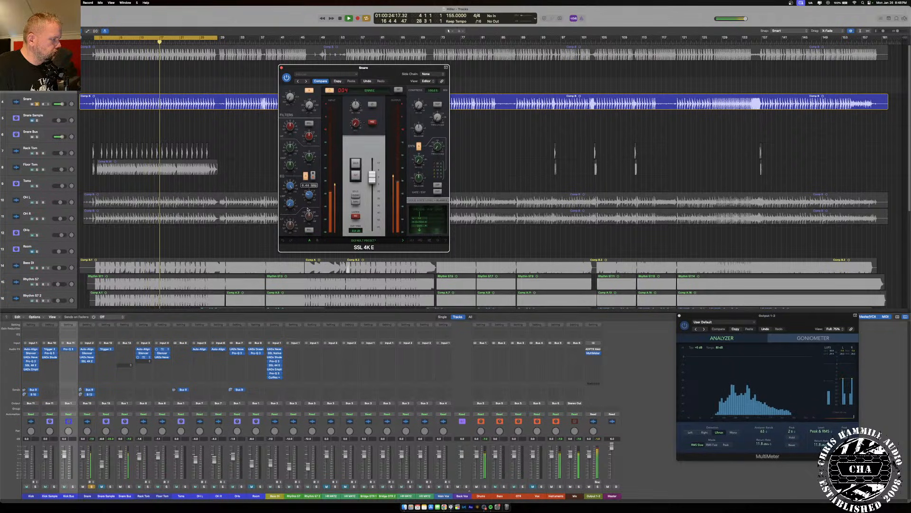
pyautogui.moveTo(290, 213); pyautogui.dragTo(290, 217)
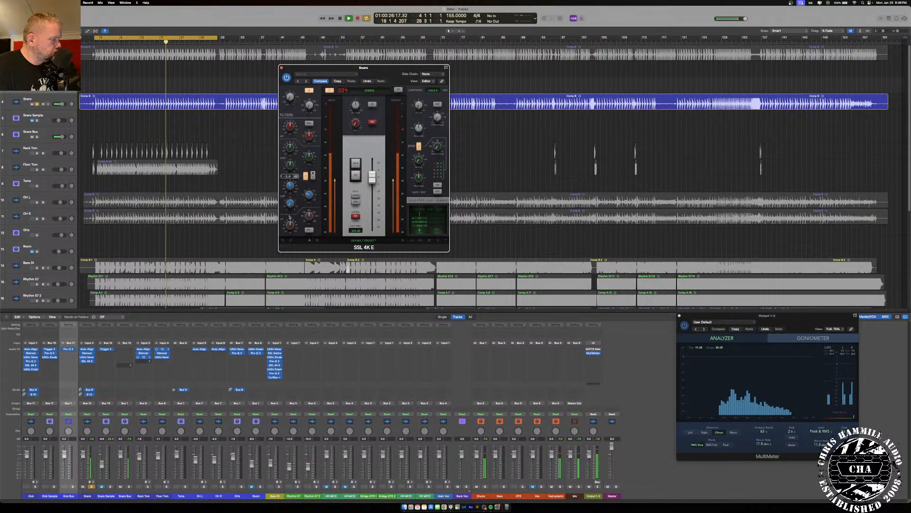
pyautogui.moveTo(291, 140)
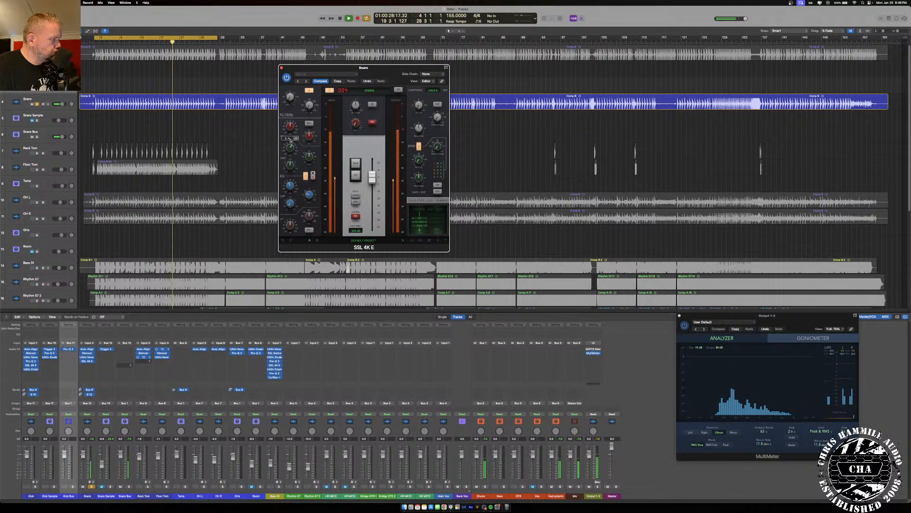
pyautogui.moveTo(309, 157)
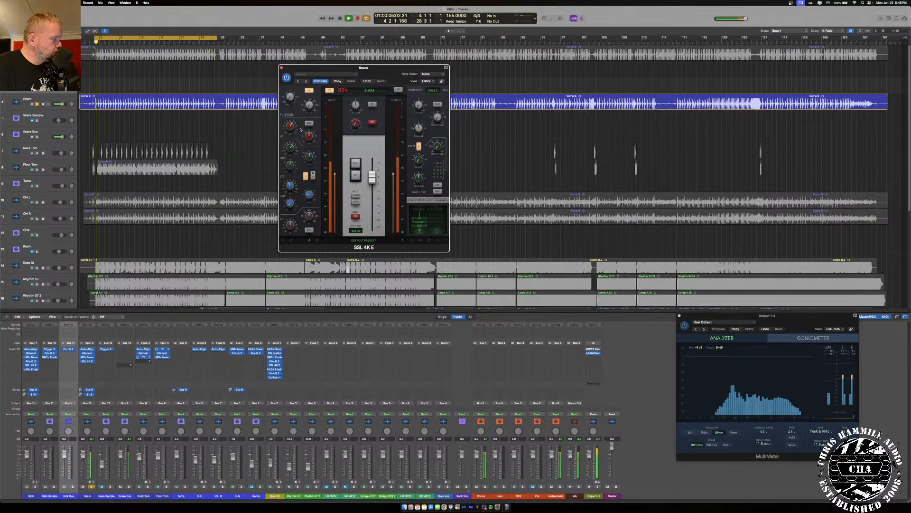
# - Adjust the compressor's ratio and threshold in the Snare's SSL 4K E, and close the plug-in window
pyautogui.moveTo(416, 107)
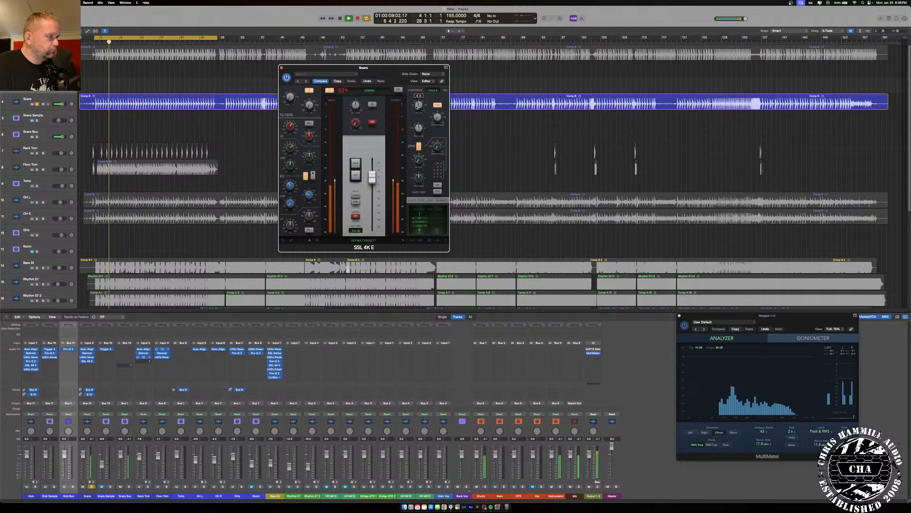
pyautogui.moveTo(423, 127)
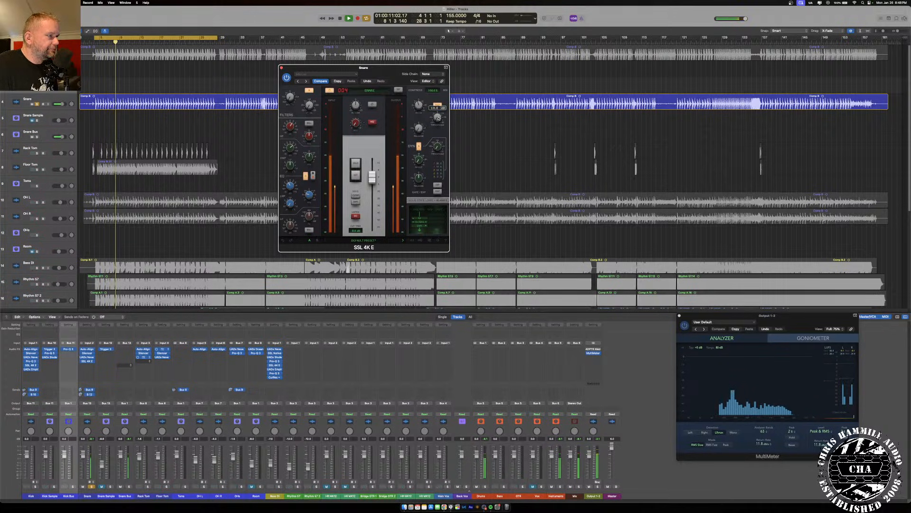
pyautogui.moveTo(437, 100); pyautogui.dragTo(437, 94)
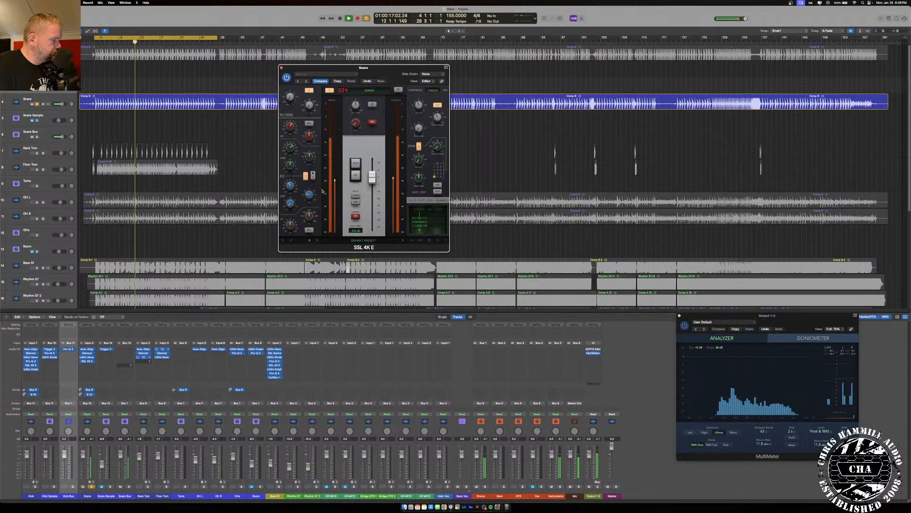
pyautogui.moveTo(295, 103)
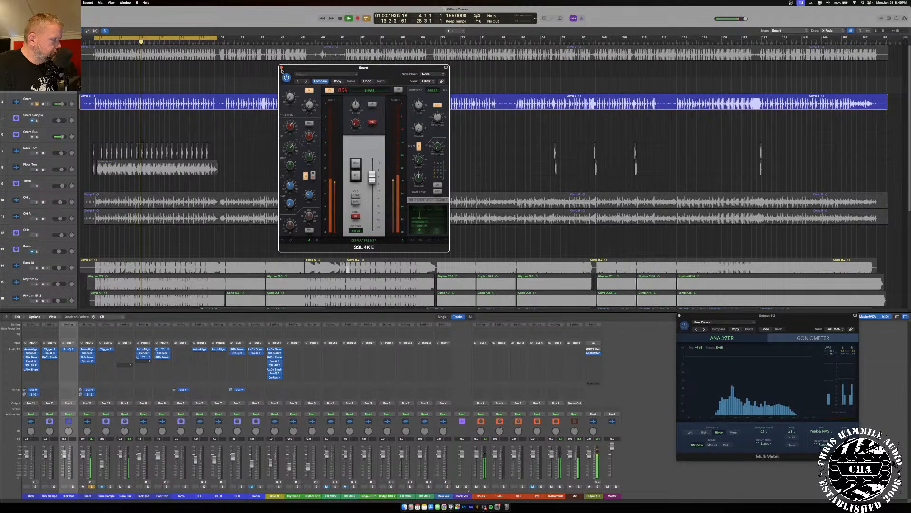
pyautogui.press('super+w')
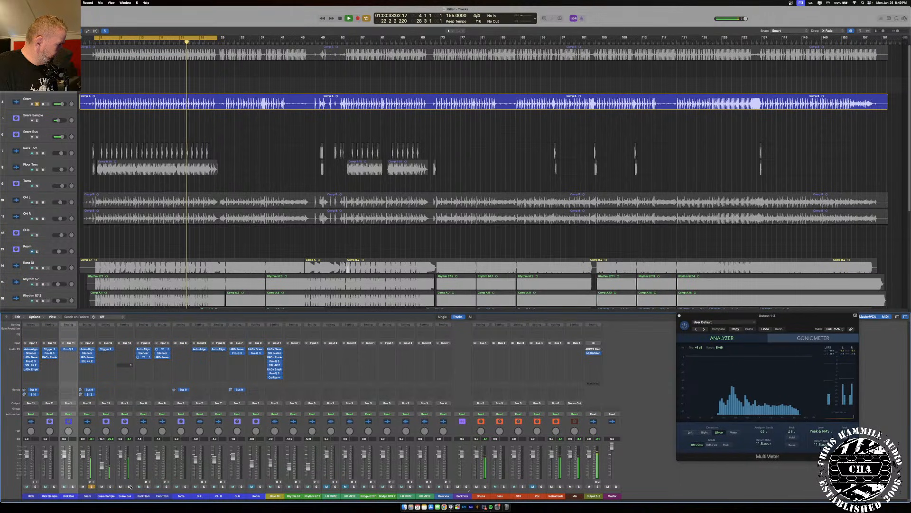
# - Solo the Snare Bus in place of the Snare, and insert a mono Slate Digital Virtual Mix Rack on the bus
pyautogui.click(93, 487)
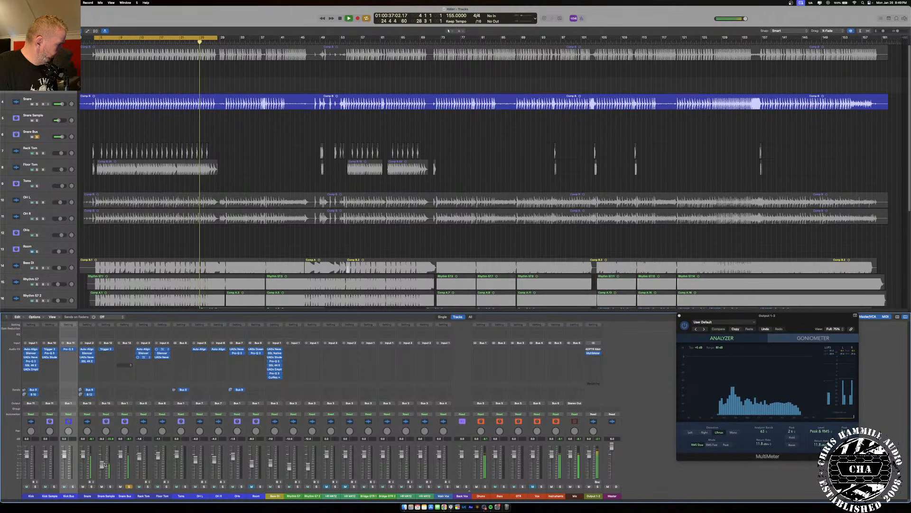
pyautogui.click(124, 351)
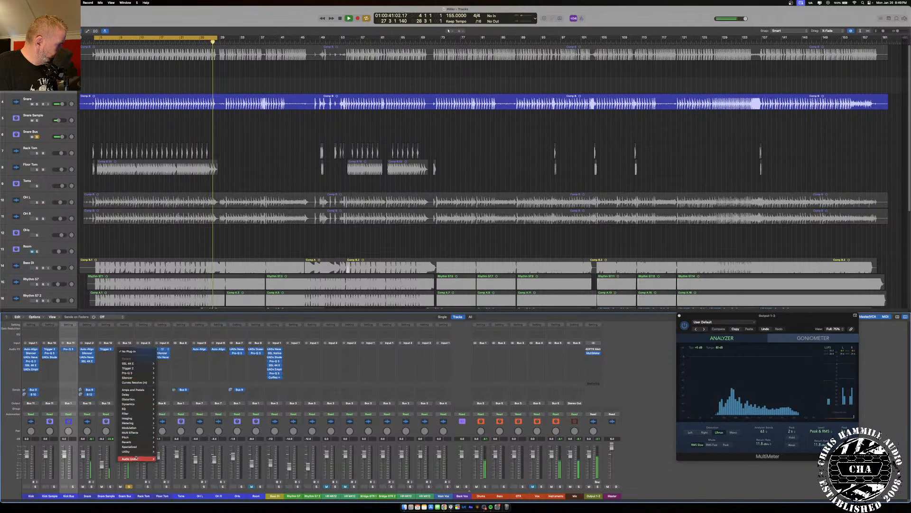
pyautogui.moveTo(136, 459)
pyautogui.moveTo(200, 498)
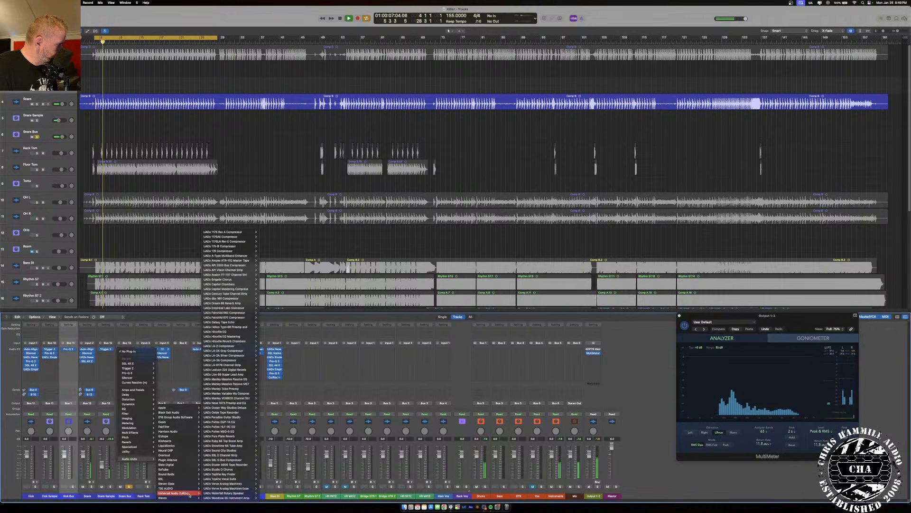
pyautogui.moveTo(185, 464)
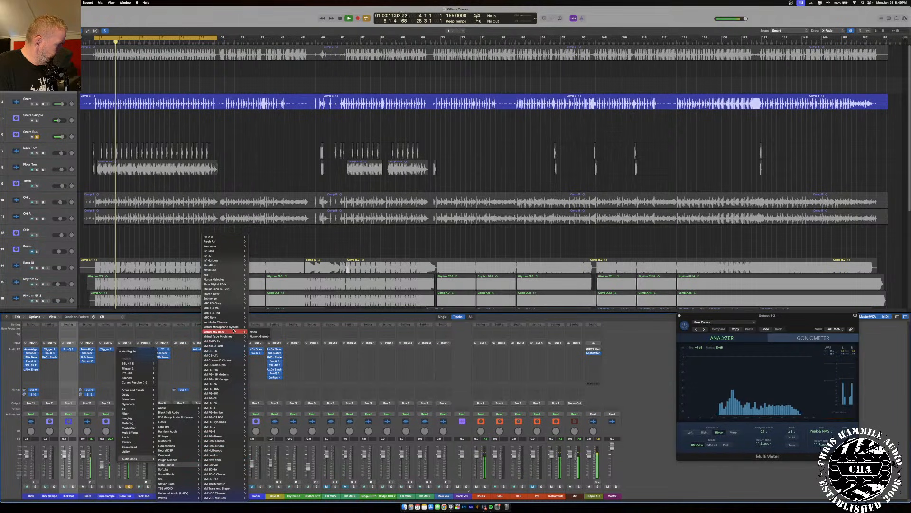
pyautogui.click(260, 331)
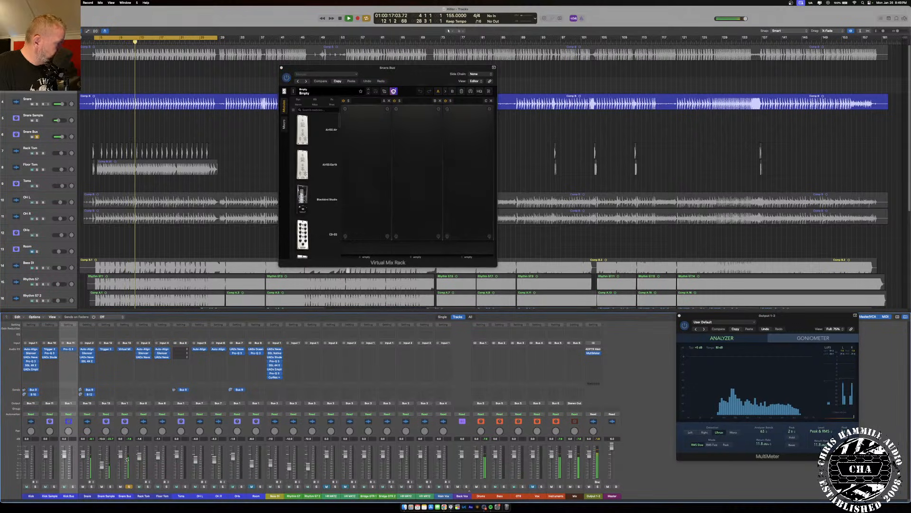
# - Load the Transient Shaper into the first Virtual Mix Rack slot and adjust its attack and sustain
pyautogui.scroll(-10, 312, 212)
pyautogui.scroll(-15, 311, 213)
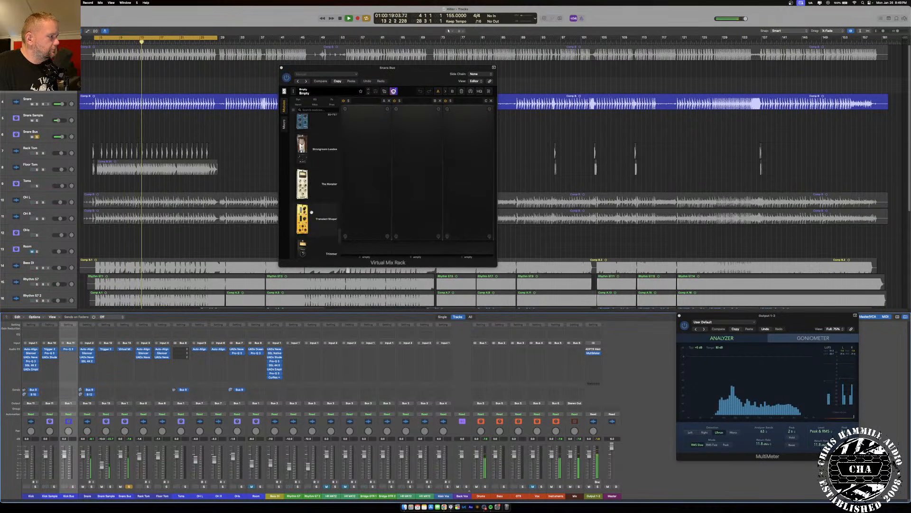
pyautogui.scroll(3, 306, 211)
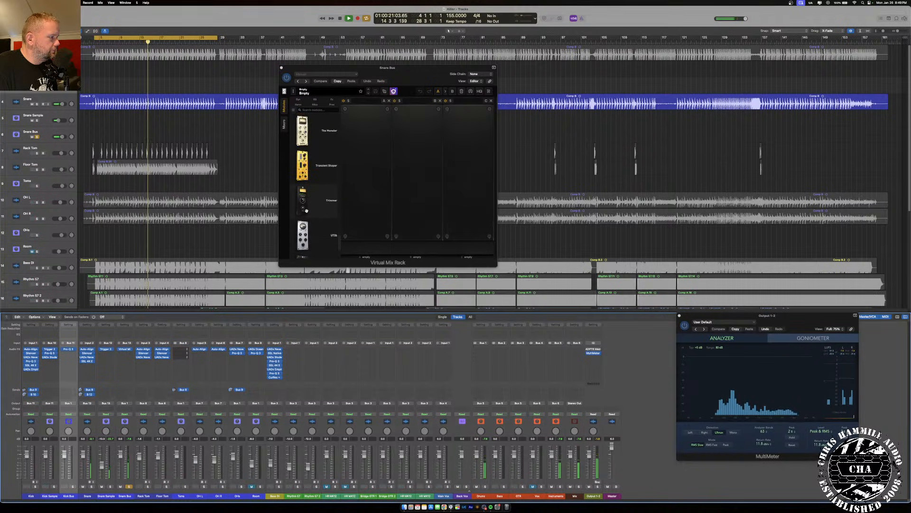
pyautogui.moveTo(302, 165); pyautogui.dragTo(372, 66)
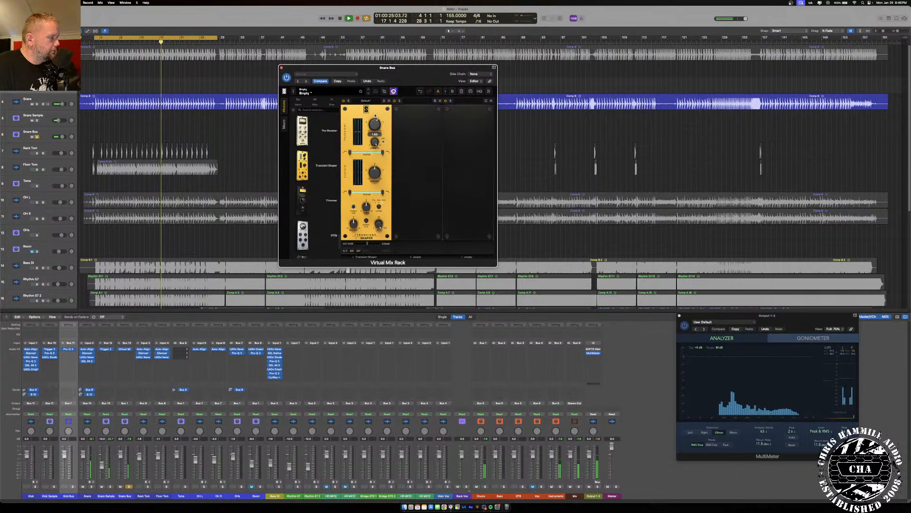
pyautogui.moveTo(375, 172); pyautogui.dragTo(373, 156)
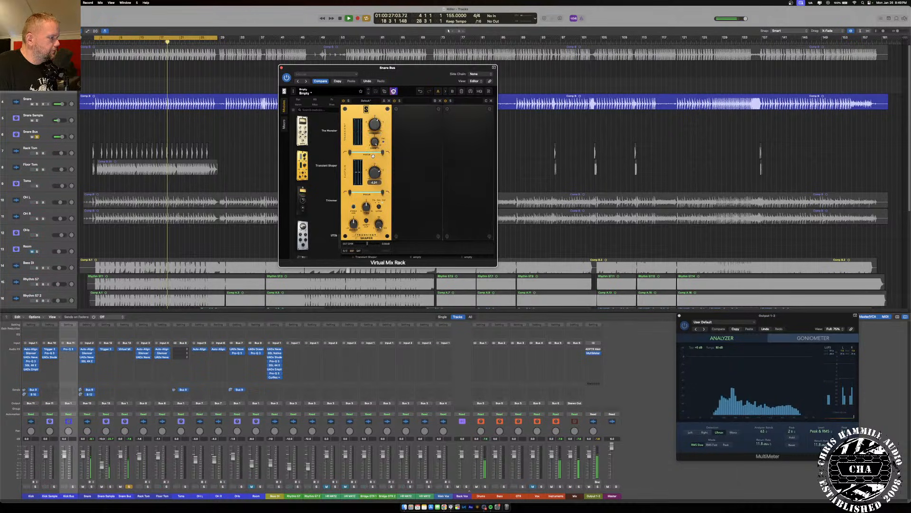
# - Add the FG-Bomber after the Transient Shaper in the Virtual Mix Rack, and adjust its drive and output
pyautogui.scroll(15, 301, 188)
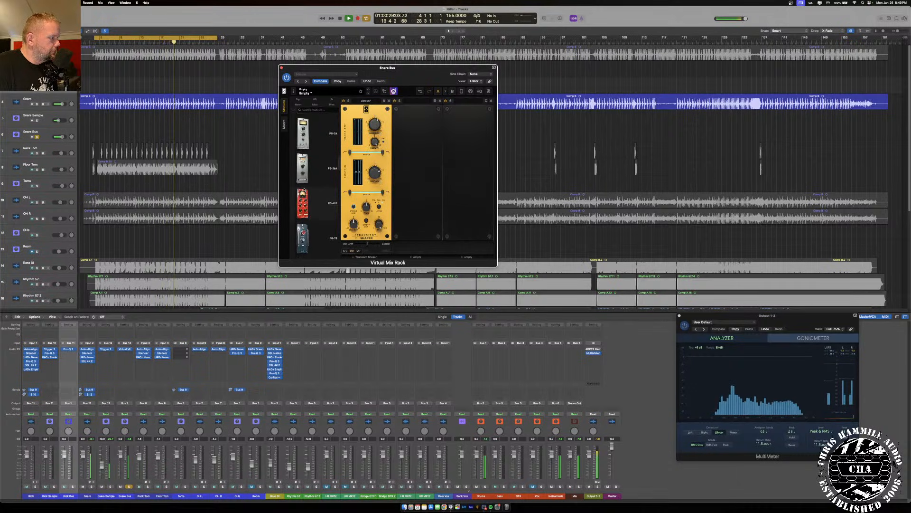
pyautogui.scroll(5, 304, 193)
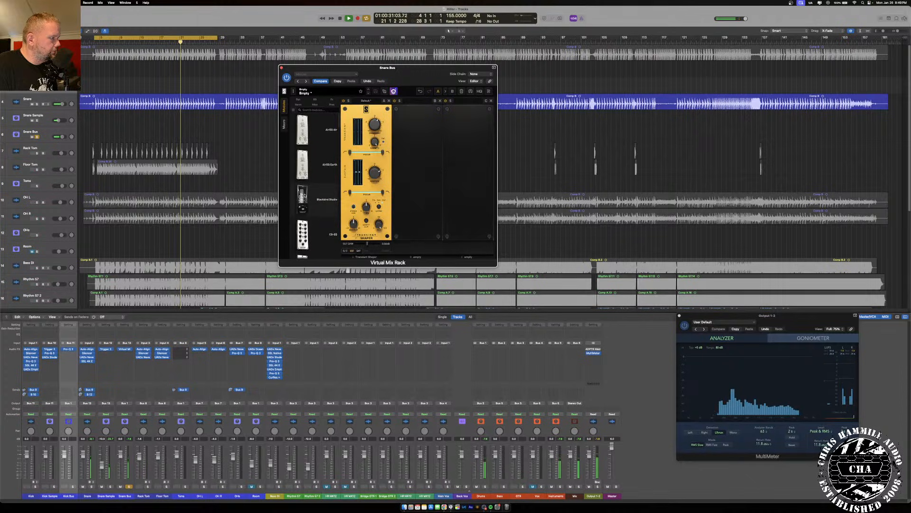
pyautogui.scroll(-6, 304, 198)
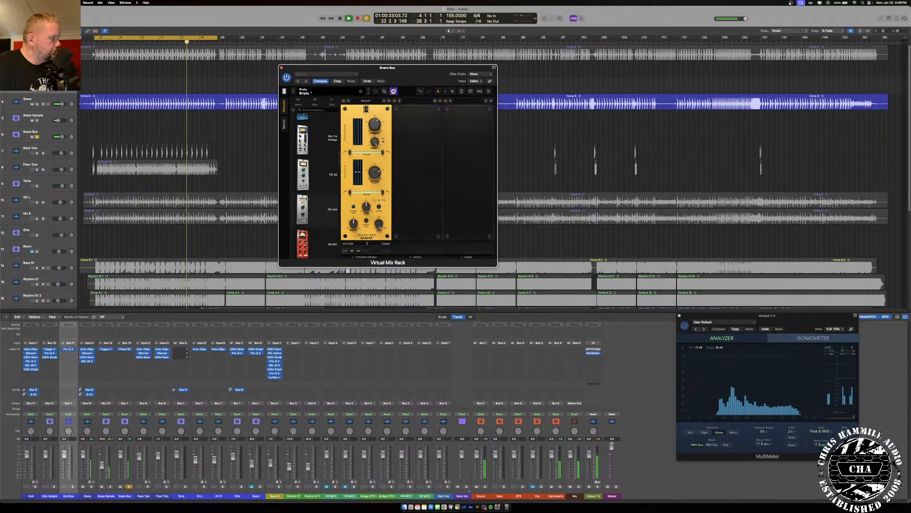
pyautogui.scroll(-12, 306, 201)
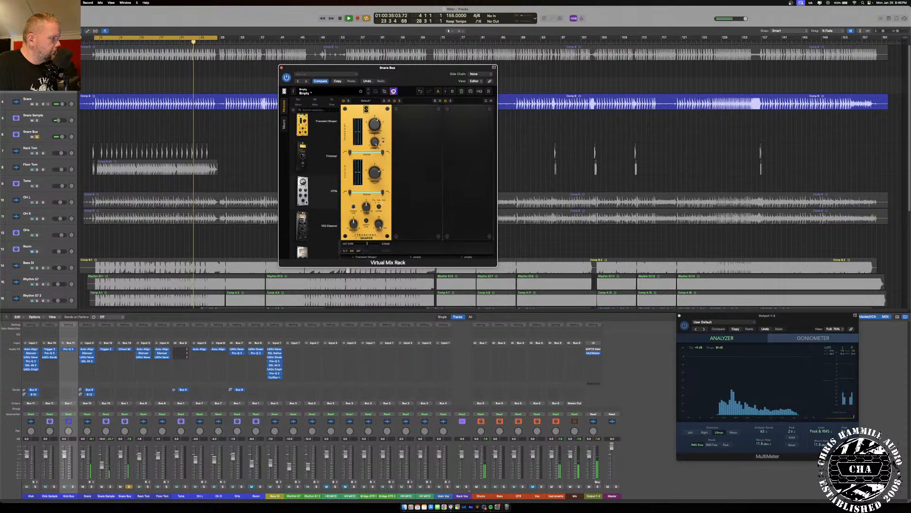
pyautogui.scroll(6, 307, 202)
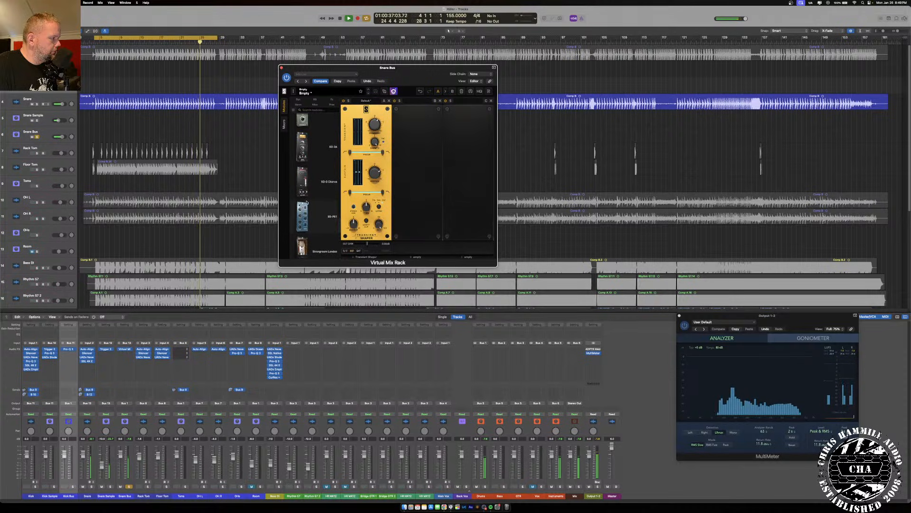
pyautogui.scroll(6, 306, 202)
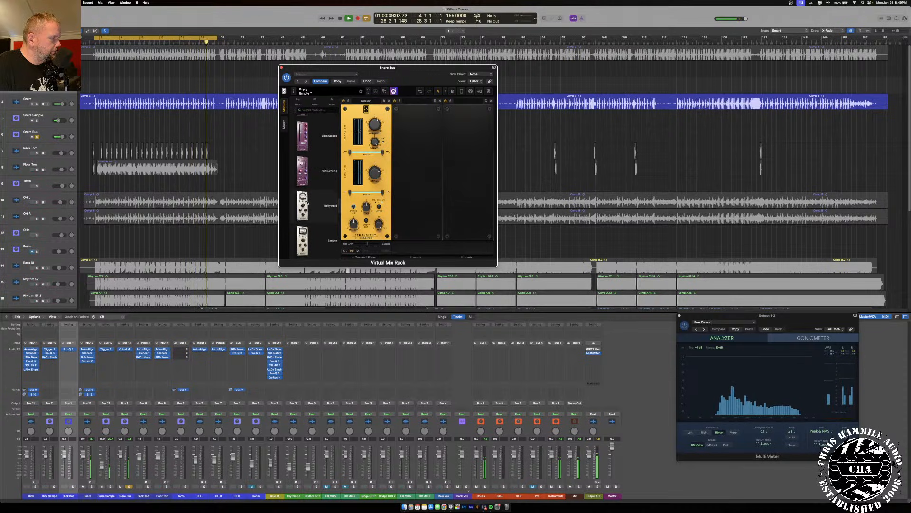
pyautogui.scroll(5, 306, 201)
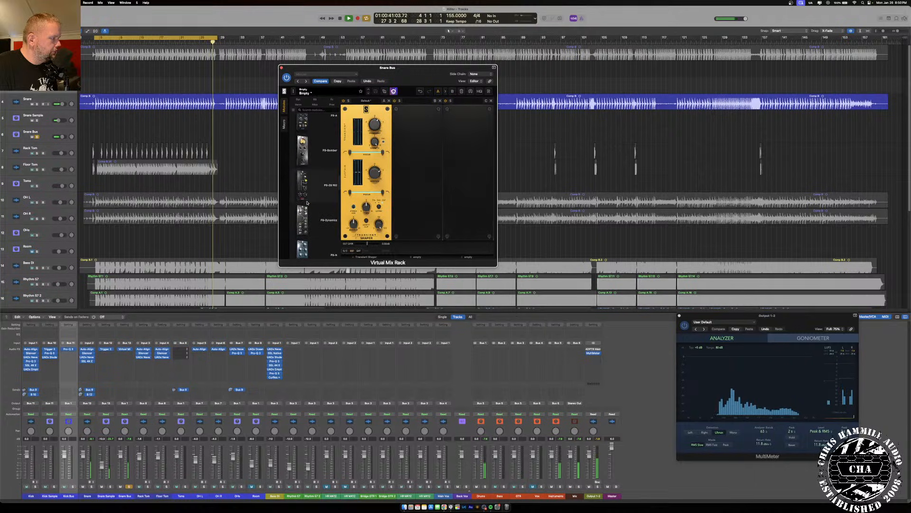
pyautogui.moveTo(312, 192); pyautogui.dragTo(418, 161)
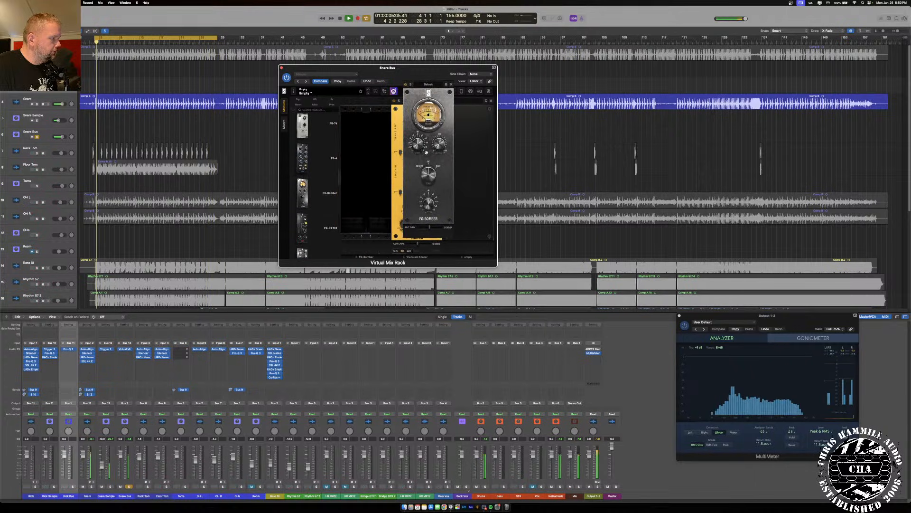
pyautogui.moveTo(430, 164)
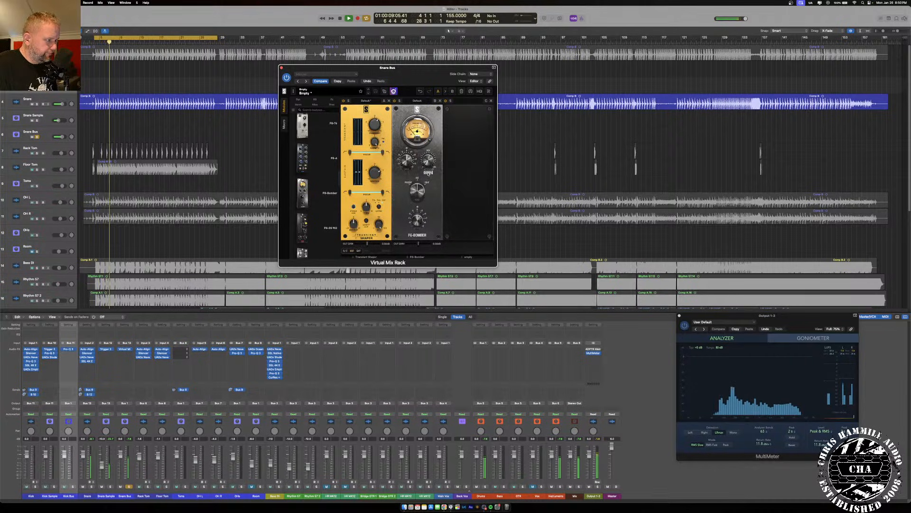
pyautogui.moveTo(428, 173); pyautogui.dragTo(405, 149)
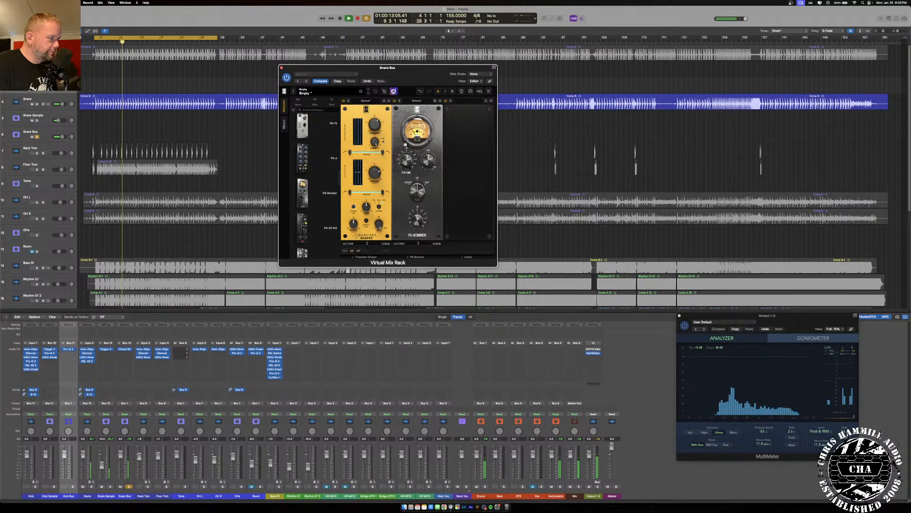
# - Add the CS-Lift module in the rack's third slot, adjust its high and low lift, and close the plug-in window
pyautogui.scroll(10, 318, 171)
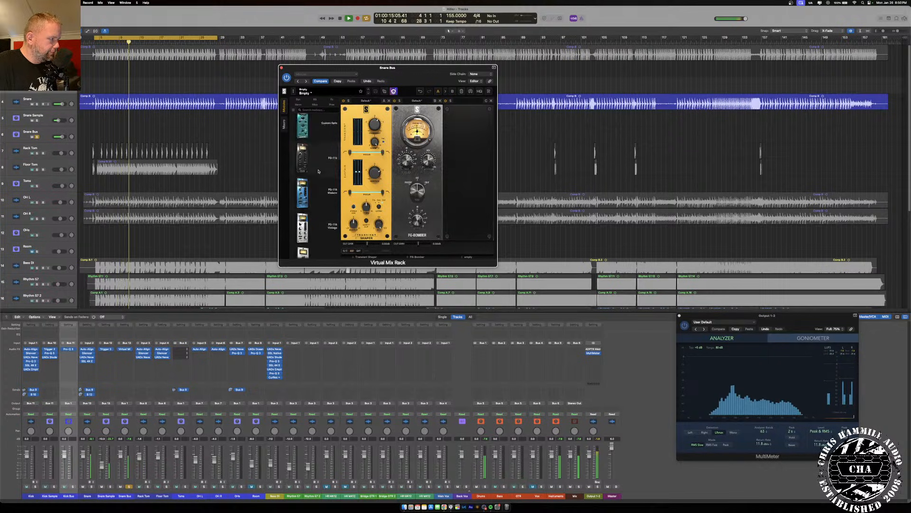
pyautogui.scroll(-5, 319, 172)
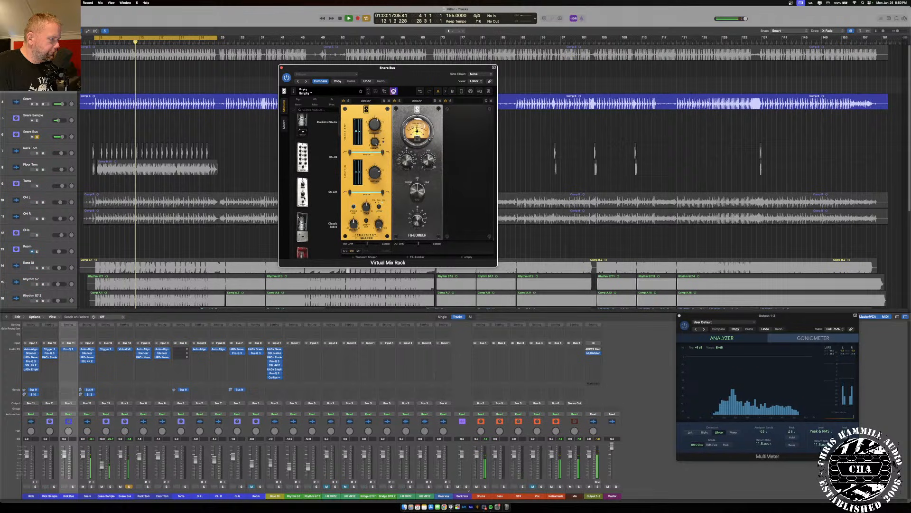
pyautogui.moveTo(317, 190); pyautogui.dragTo(468, 159)
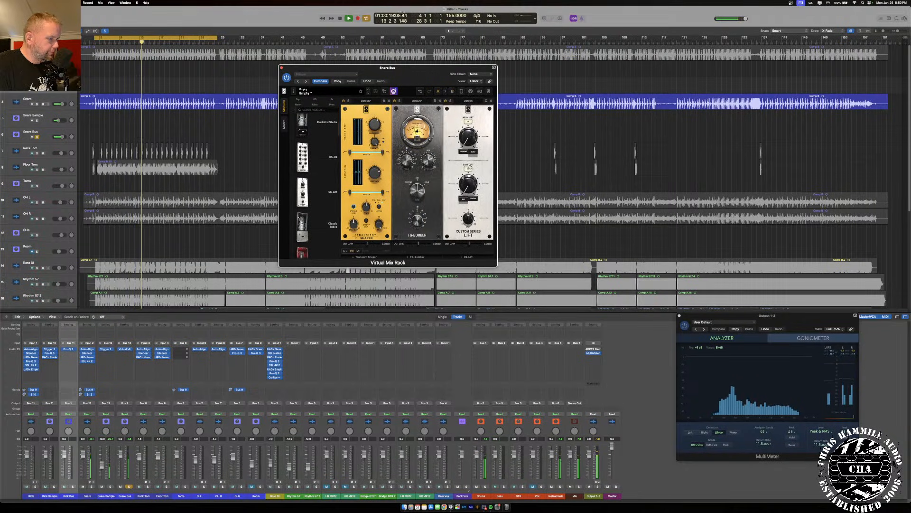
pyautogui.moveTo(463, 144)
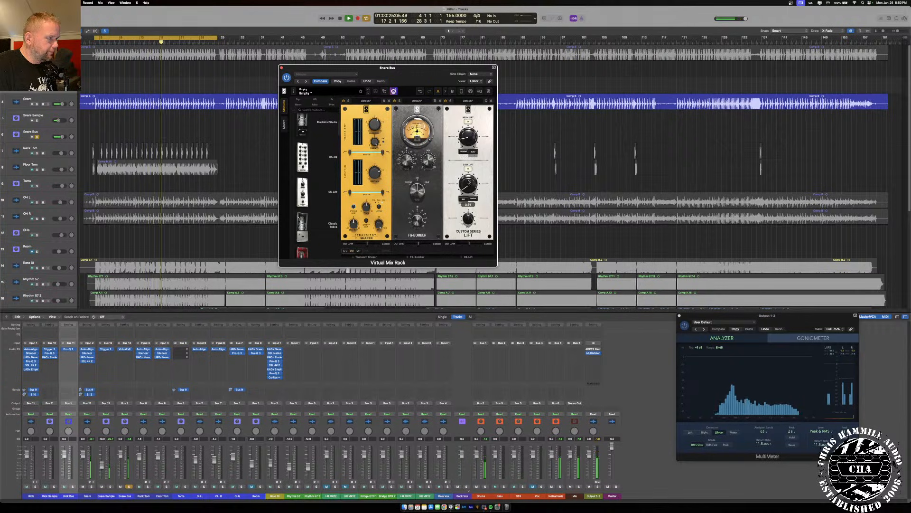
pyautogui.click(282, 68)
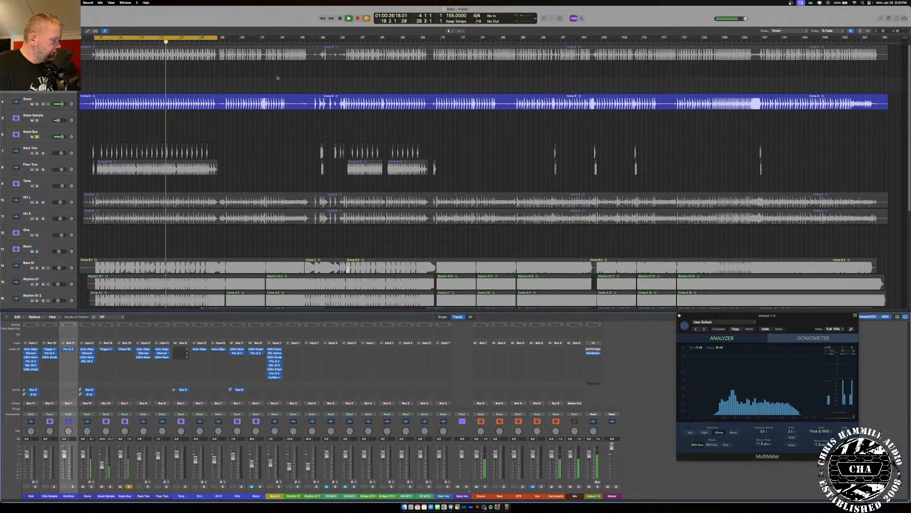
# - Insert a mono Pro-Q 3 on the Snare Bus, make a small narrow cut at the resonance around 200 Hz, and close the plug-in
pyautogui.click(127, 353)
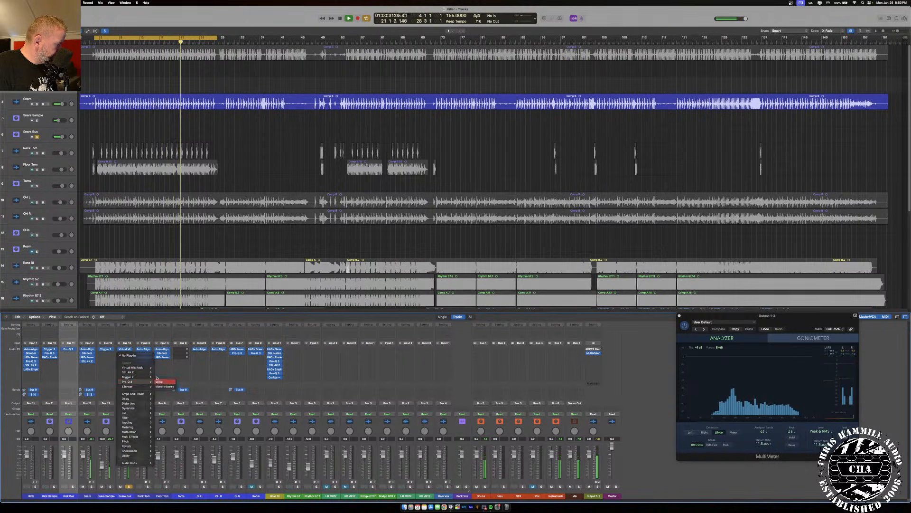
pyautogui.click(159, 381)
pyautogui.click(125, 353)
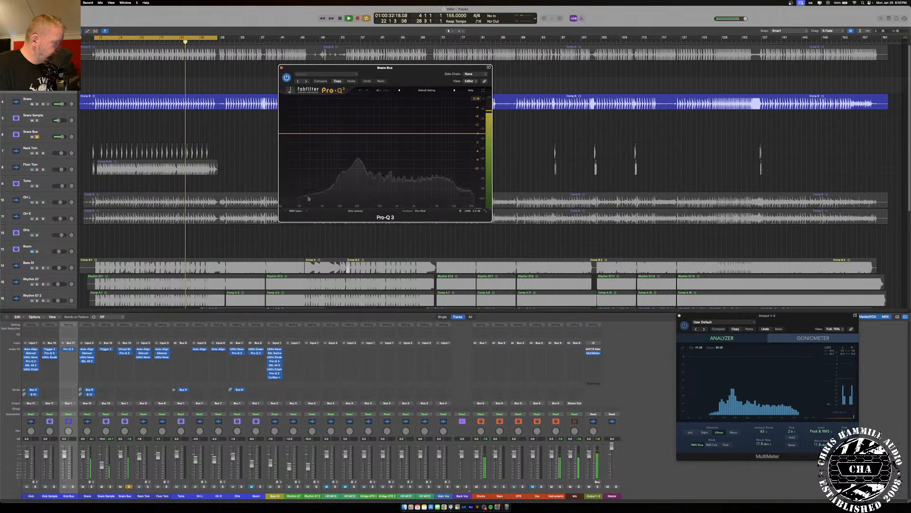
pyautogui.doubleClick(359, 122)
pyautogui.scroll(10, 358, 125)
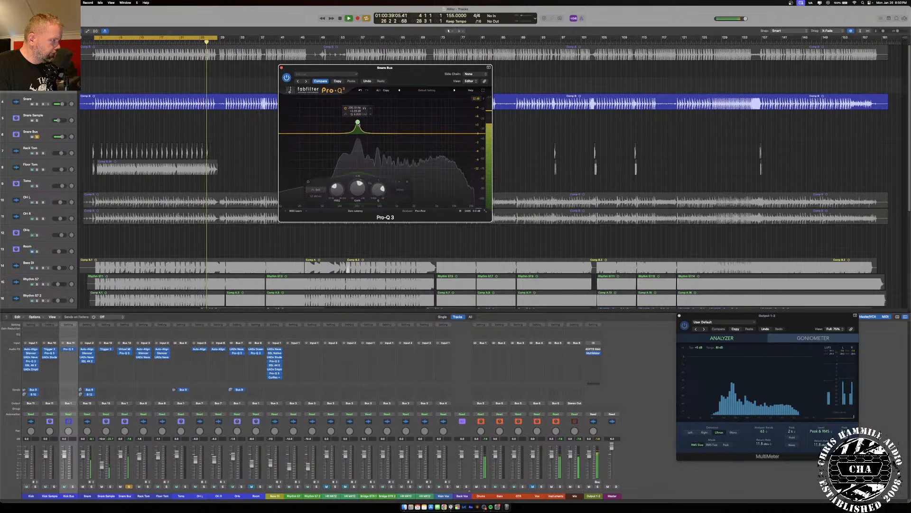
pyautogui.moveTo(358, 123); pyautogui.dragTo(359, 122)
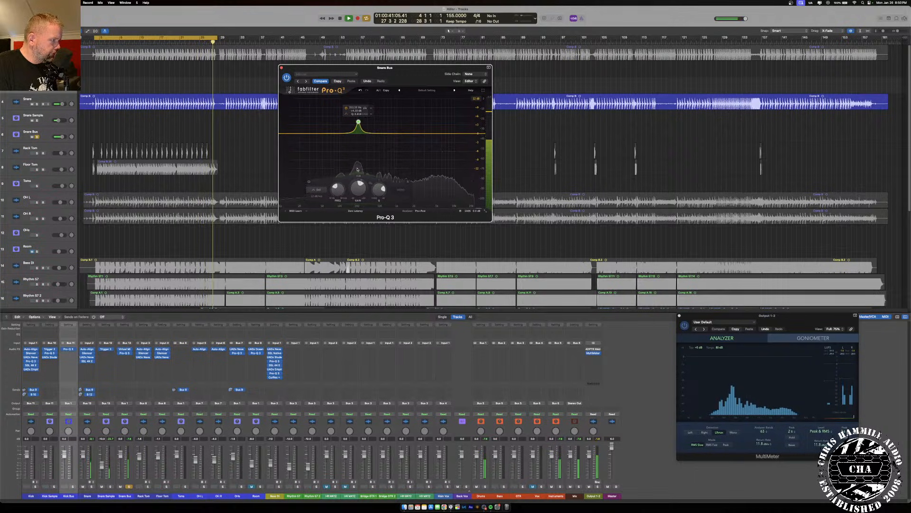
pyautogui.moveTo(359, 191); pyautogui.dragTo(361, 215)
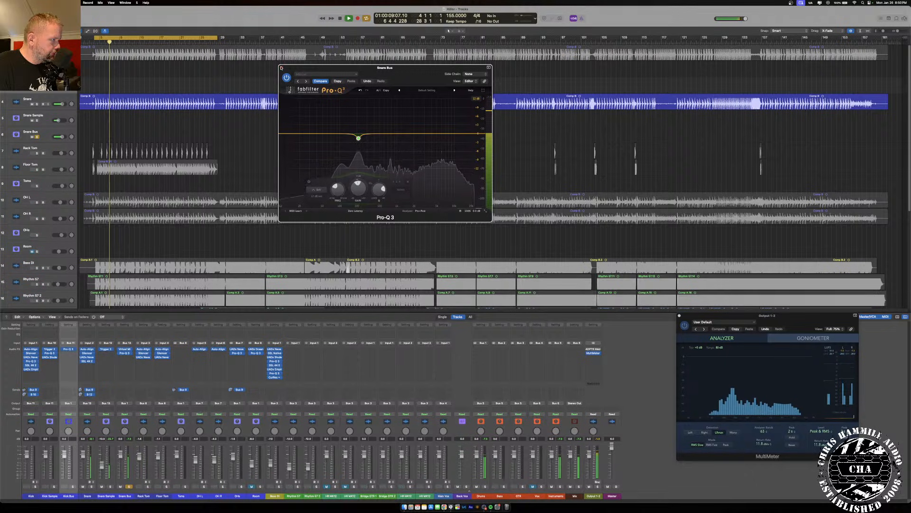
pyautogui.press('super+w')
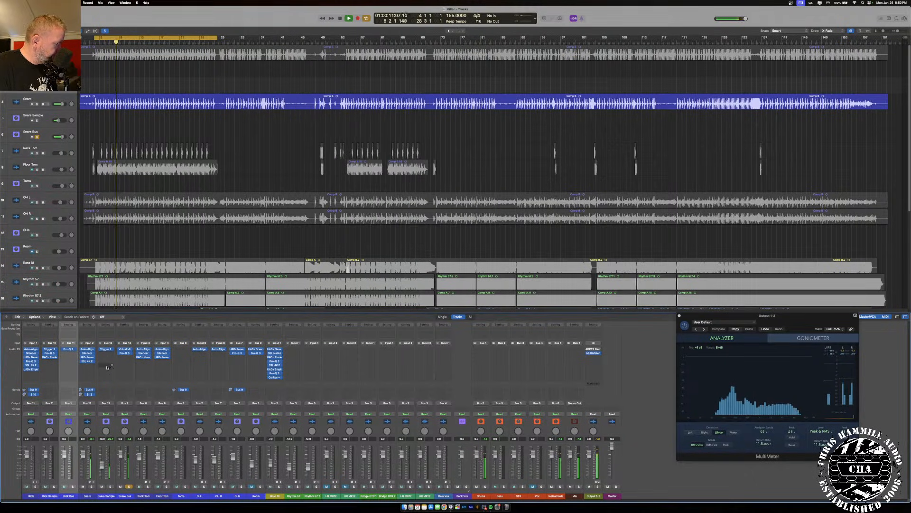
# - Insert the UADx API 2500 Bus Compressor after Pro-Q 3 on the Snare Bus, open its window, and close it
pyautogui.click(123, 356)
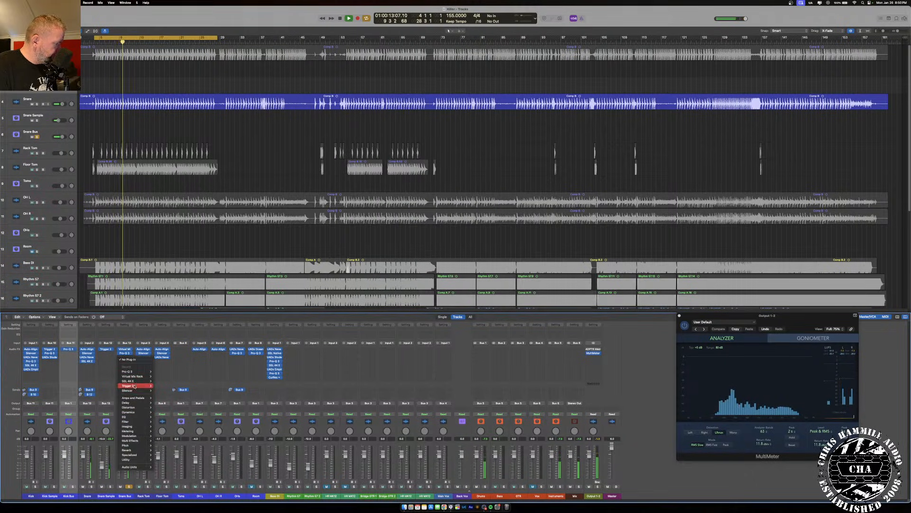
pyautogui.moveTo(138, 376)
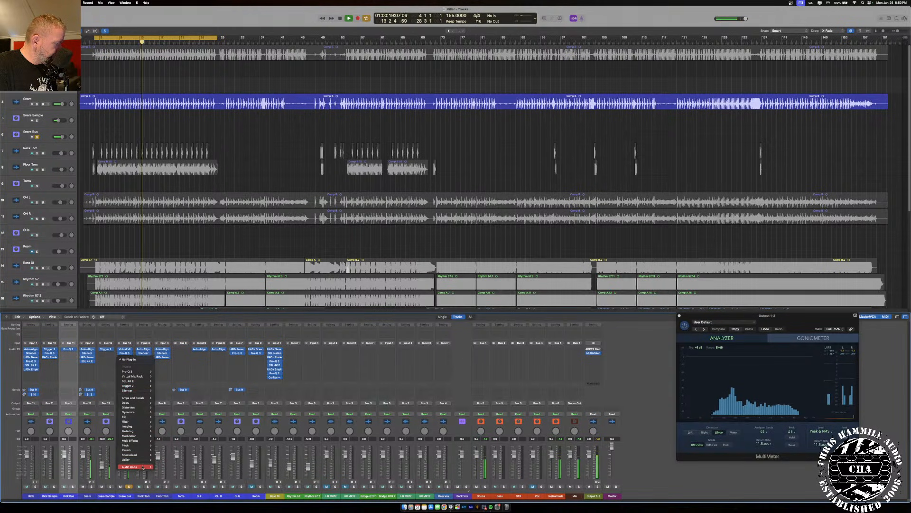
pyautogui.moveTo(135, 467)
pyautogui.moveTo(183, 494)
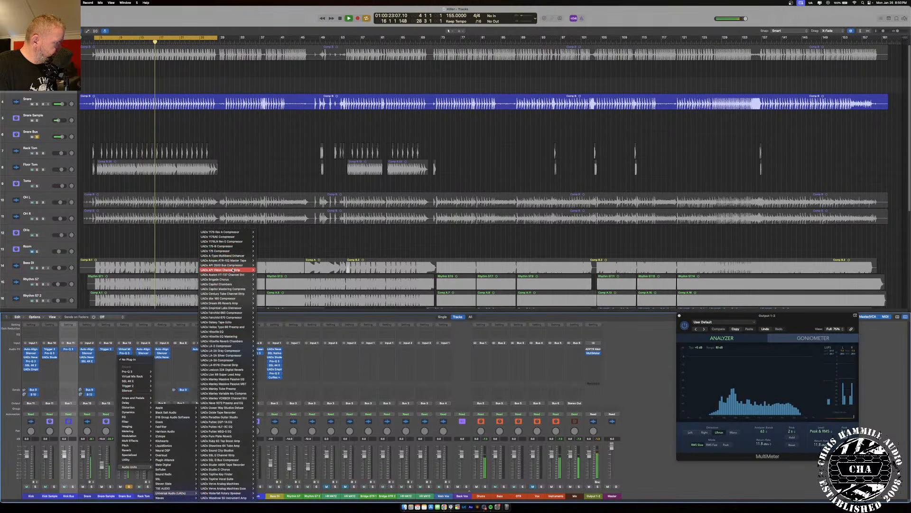
pyautogui.click(243, 264)
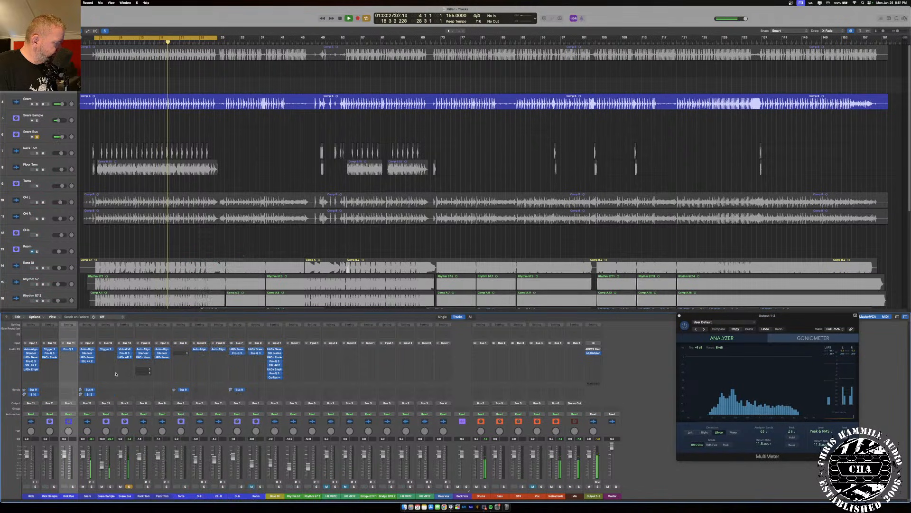
pyautogui.click(125, 357)
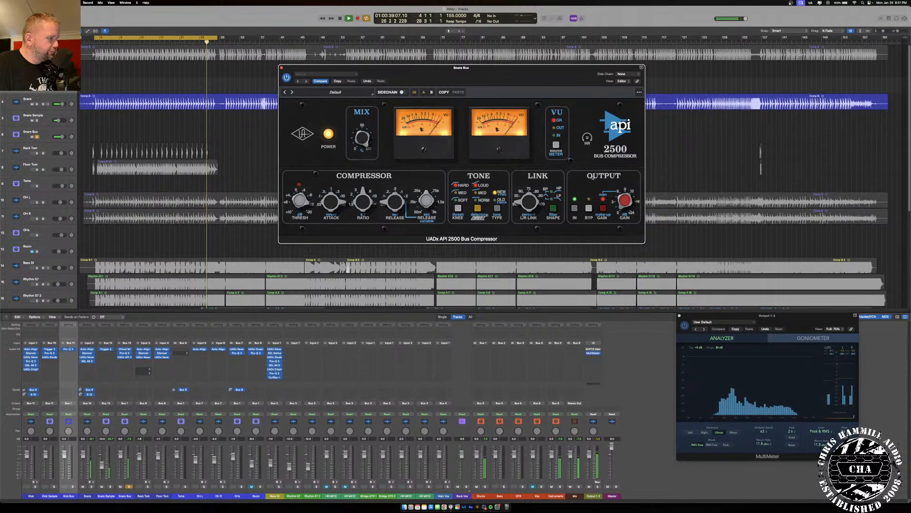
pyautogui.click(282, 68)
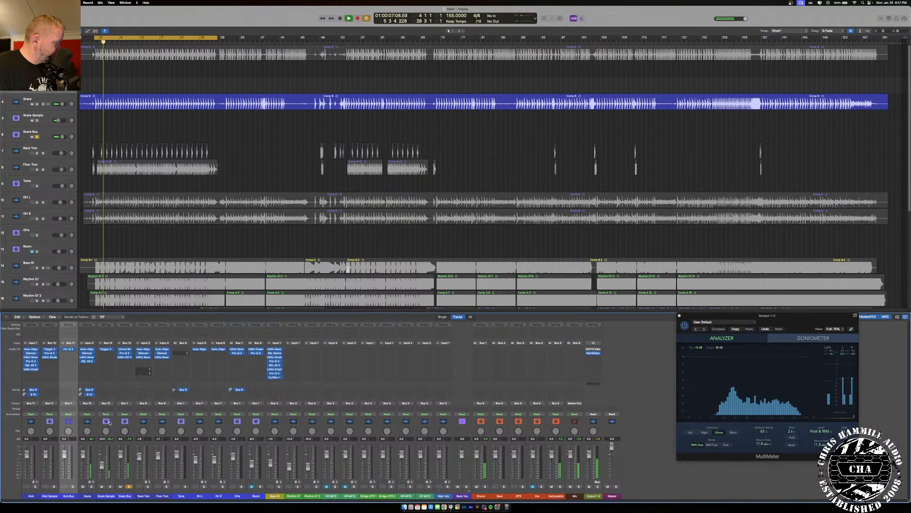
# - Solo the Kick Bus in place of the Snare Bus, and open the Kick Bus Pro-Q 3 over the arrangement
pyautogui.click(72, 487)
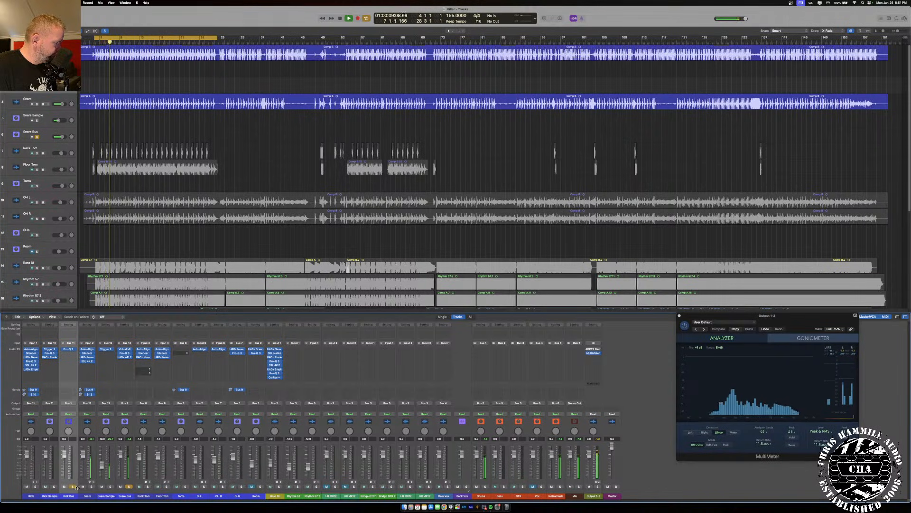
pyautogui.click(128, 487)
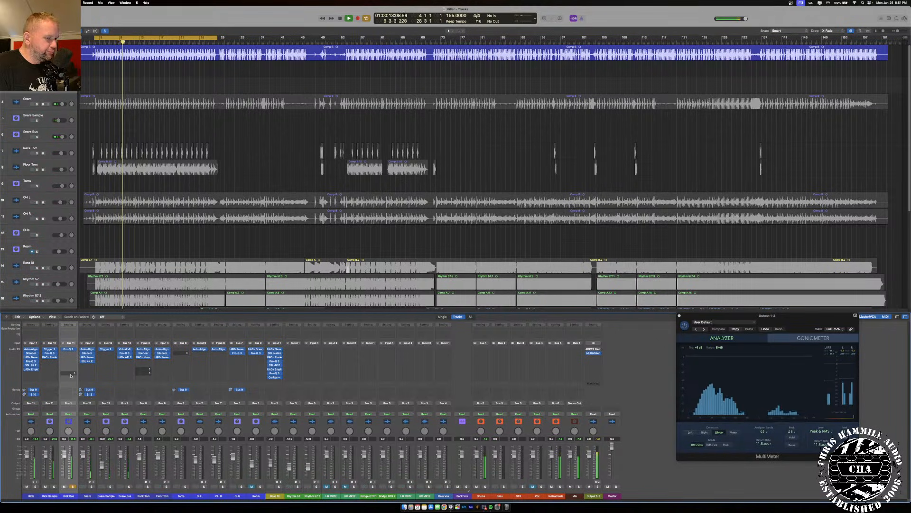
pyautogui.click(68, 351)
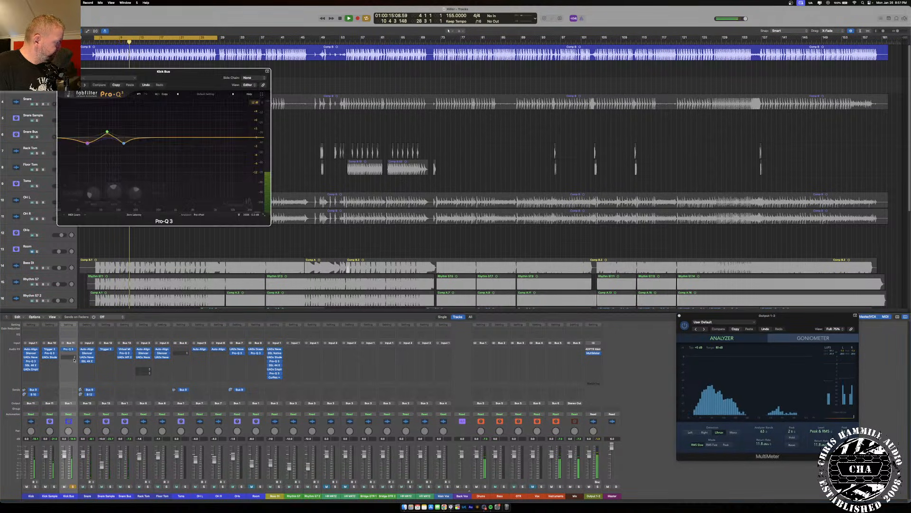
pyautogui.moveTo(180, 77); pyautogui.dragTo(378, 93)
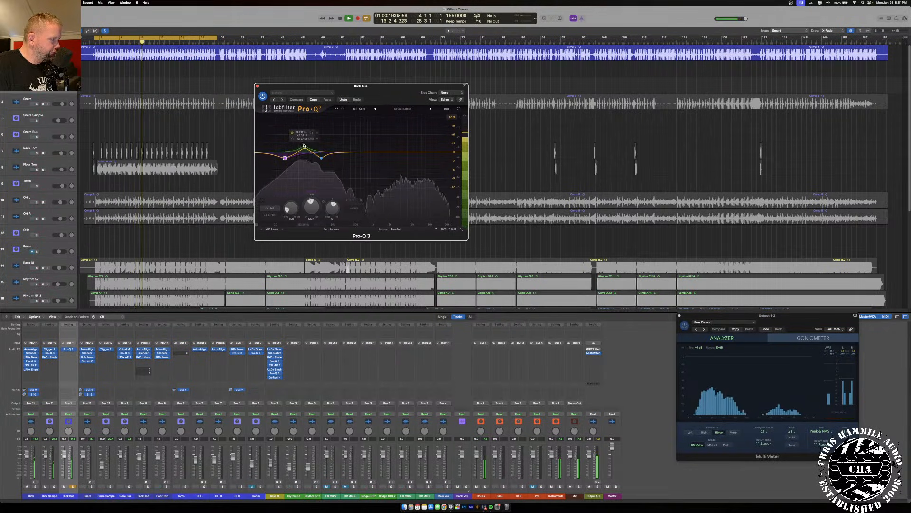
# - Boost the highest existing Kick Bus EQ band to find the resonance, and turn it into a deep cut
pyautogui.moveTo(322, 158); pyautogui.dragTo(326, 129)
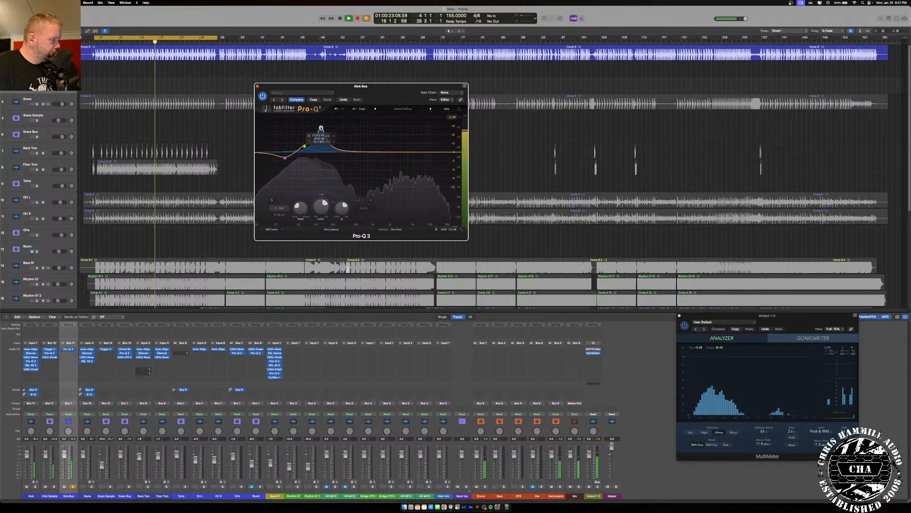
pyautogui.scroll(3, 321, 128)
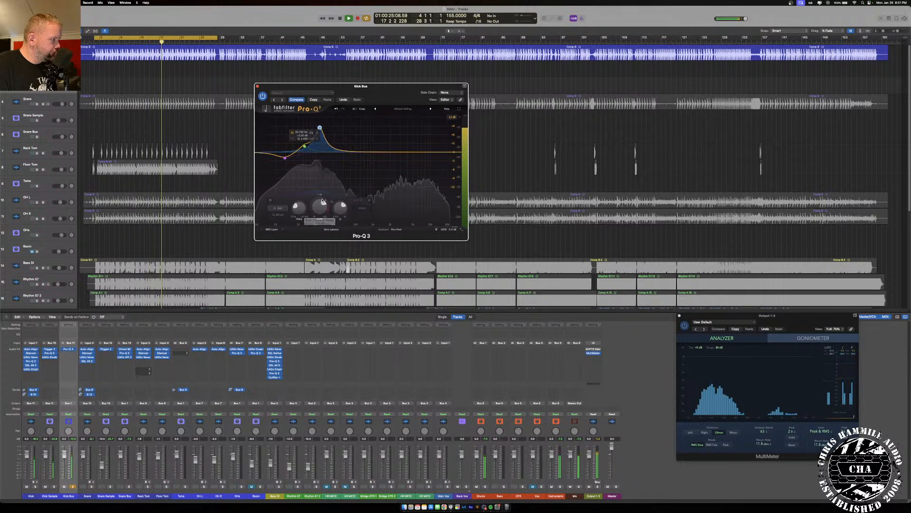
pyautogui.moveTo(323, 202); pyautogui.dragTo(323, 204)
pyautogui.moveTo(320, 244); pyautogui.dragTo(323, 213)
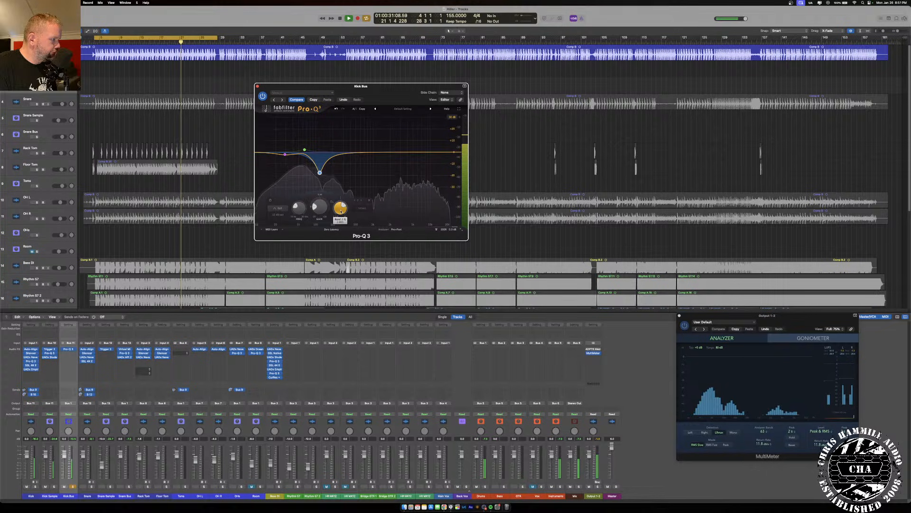
# - Add a small, narrow cut band just above the deep cut in the Kick Bus EQ, and close Pro-Q 3
pyautogui.doubleClick(337, 137)
pyautogui.moveTo(337, 138); pyautogui.dragTo(335, 159)
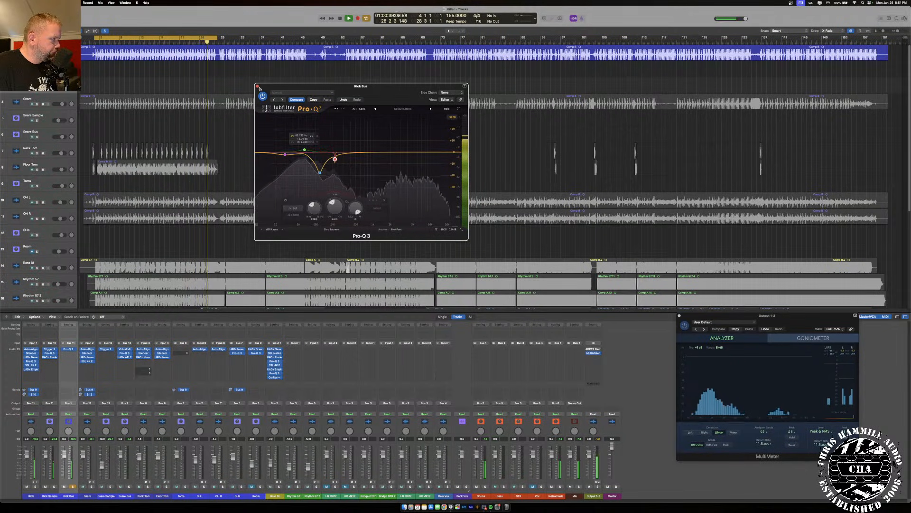
pyautogui.click(257, 86)
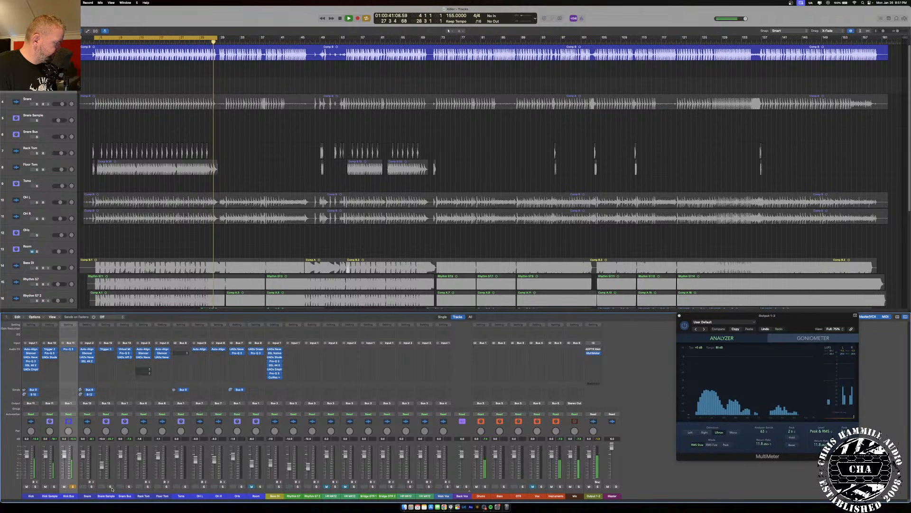
# - Compare the Kick Bus with the Snare Bus and Bass DI, solo the Drums bus alongside kick and bass, and select the Snare Bus
pyautogui.click(128, 486)
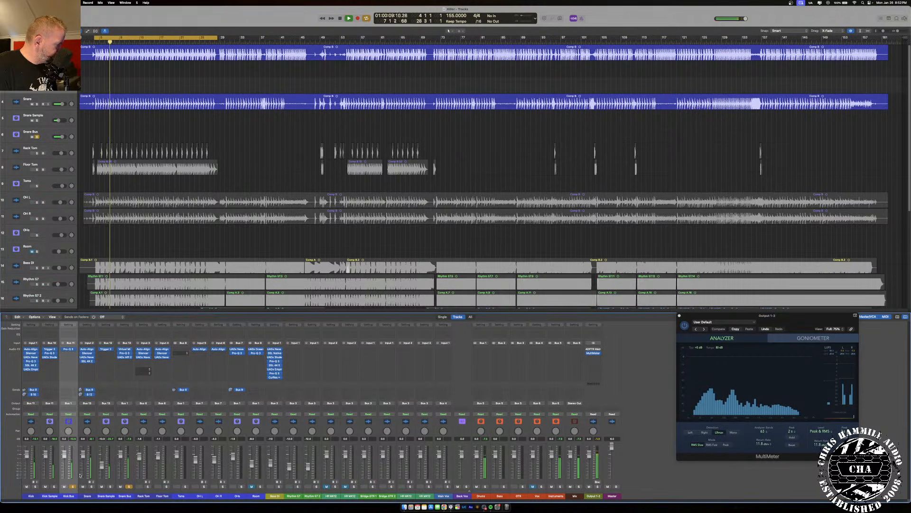
pyautogui.click(129, 486)
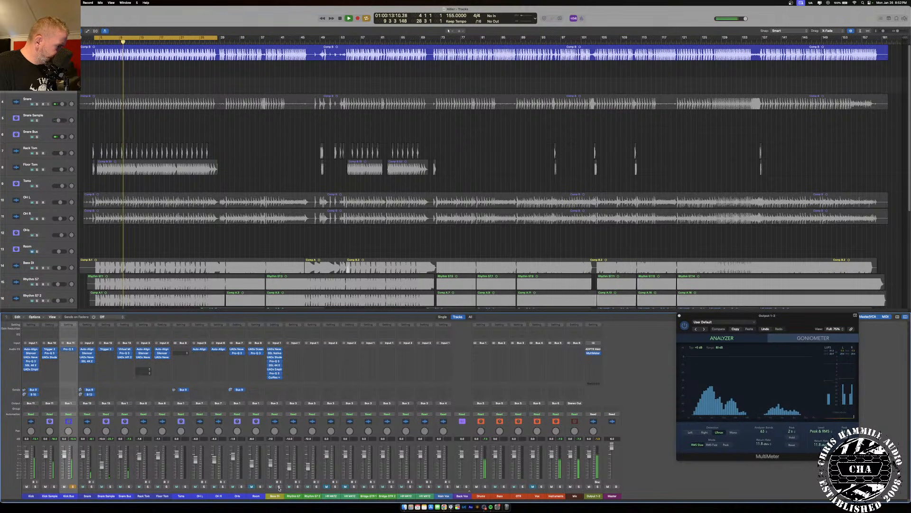
pyautogui.click(280, 486)
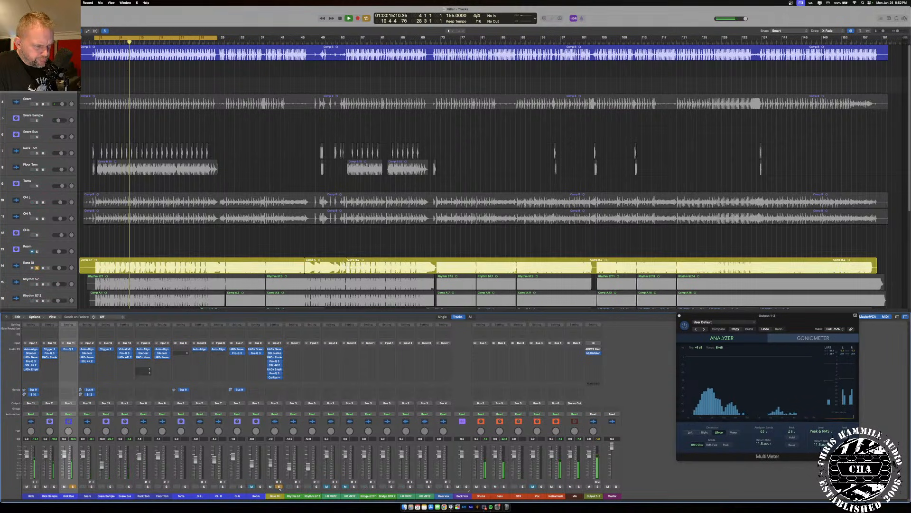
pyautogui.click(73, 486)
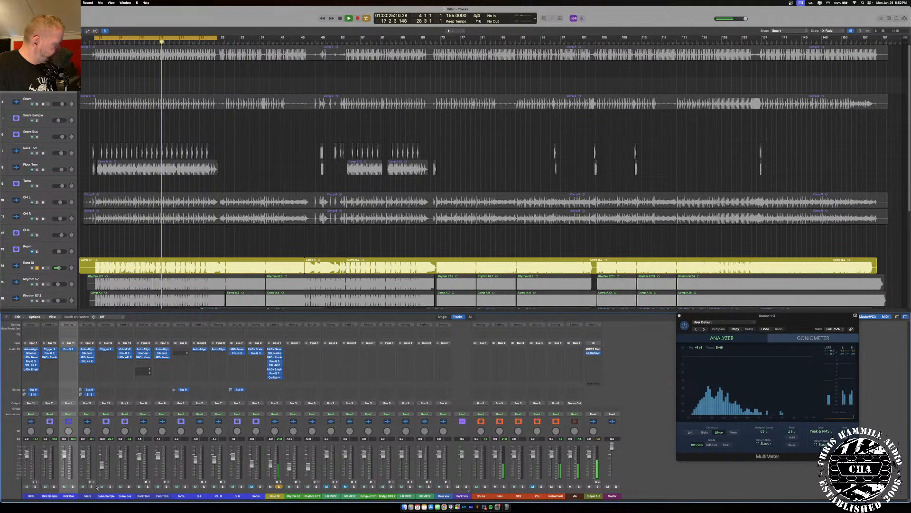
pyautogui.click(73, 486)
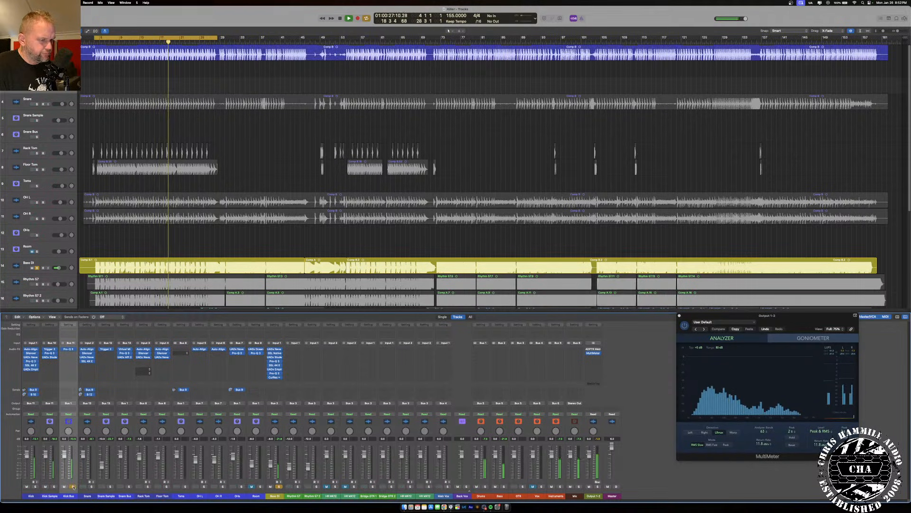
pyautogui.click(486, 487)
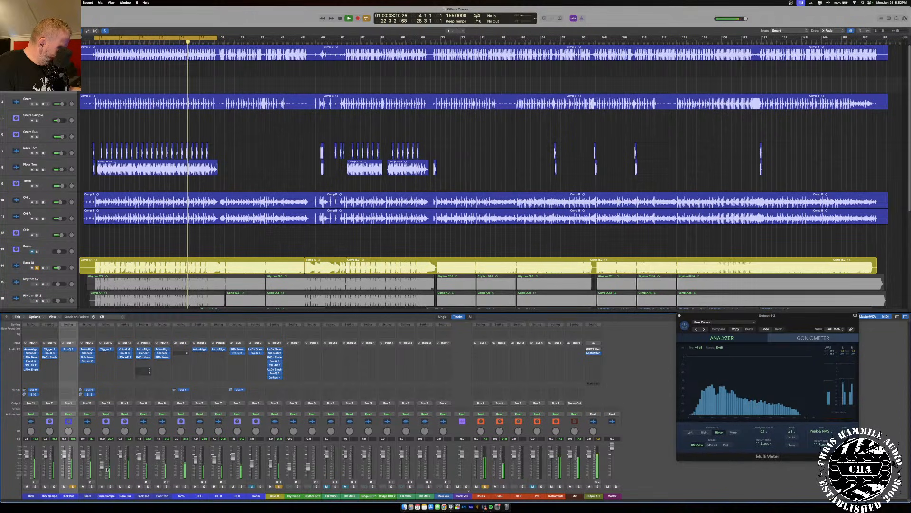
pyautogui.click(119, 454)
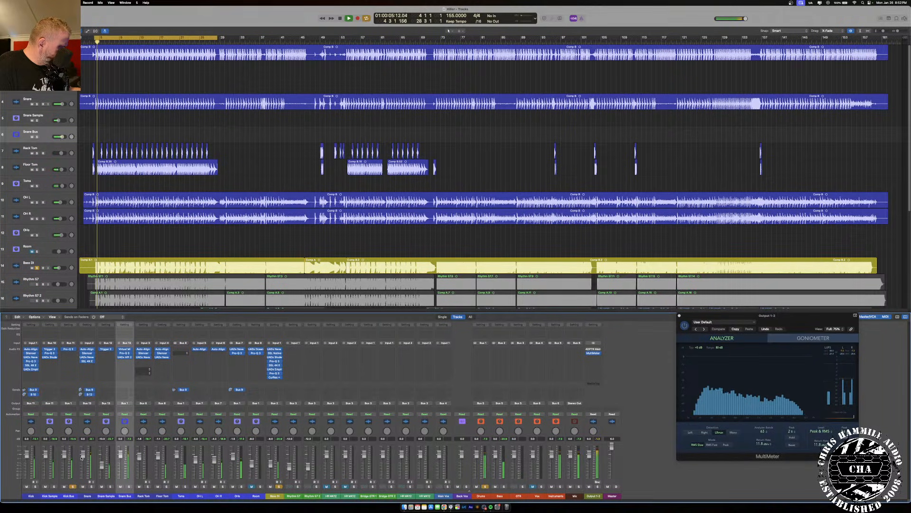
# - Insert the Sound Radix Drum Leveler after Pro-Q 3 on the Kick Bus
pyautogui.click(70, 354)
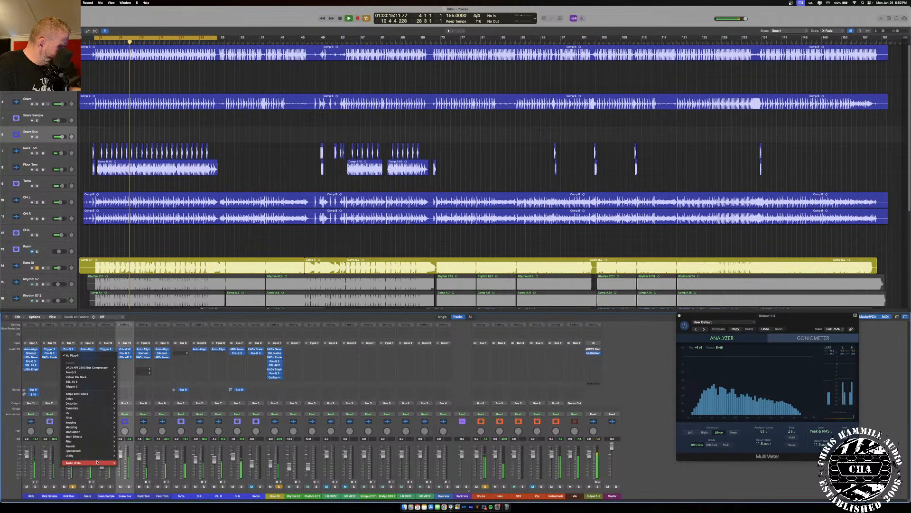
pyautogui.moveTo(98, 463)
pyautogui.moveTo(148, 456)
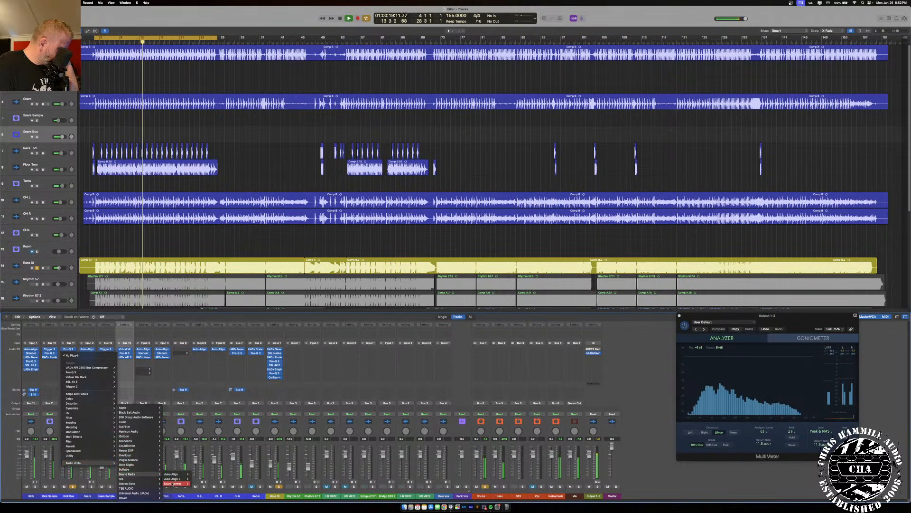
pyautogui.press('Escape')
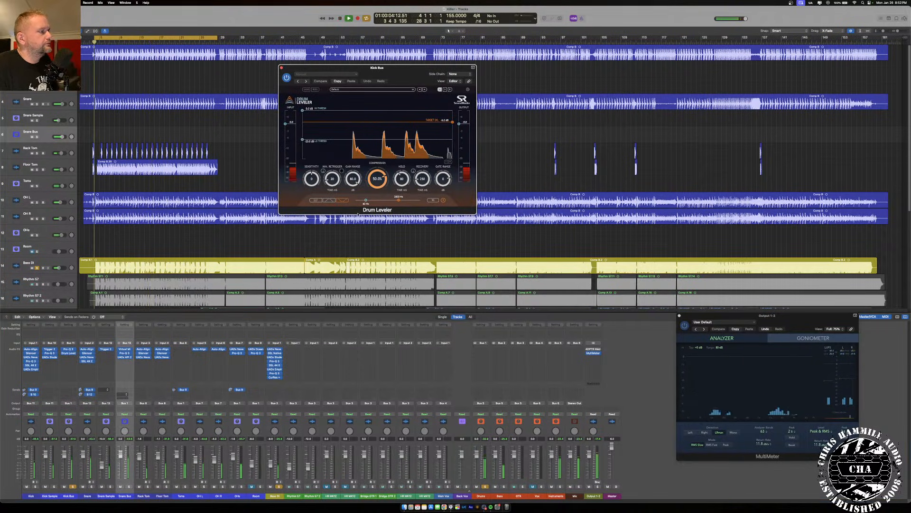
pyautogui.press('space')
# - Reduce the Drum Leveler's compression to about 31, lower its target level, and compare the kick with the plug-in bypassed
pyautogui.moveTo(377, 180); pyautogui.dragTo(378, 185)
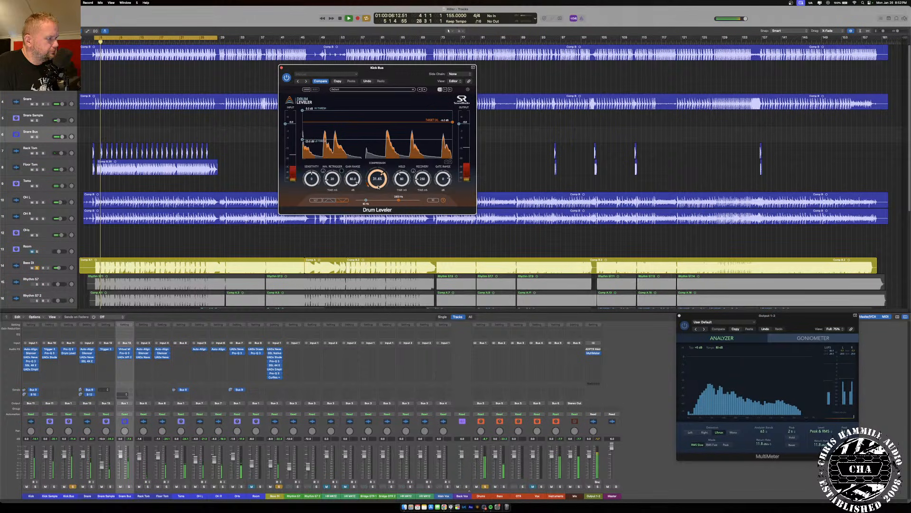
pyautogui.moveTo(453, 122); pyautogui.dragTo(452, 133)
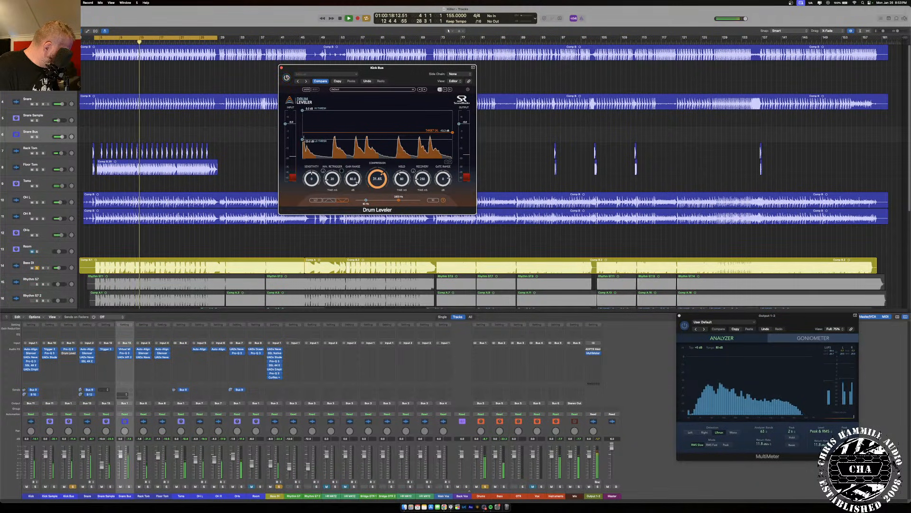
pyautogui.click(287, 77)
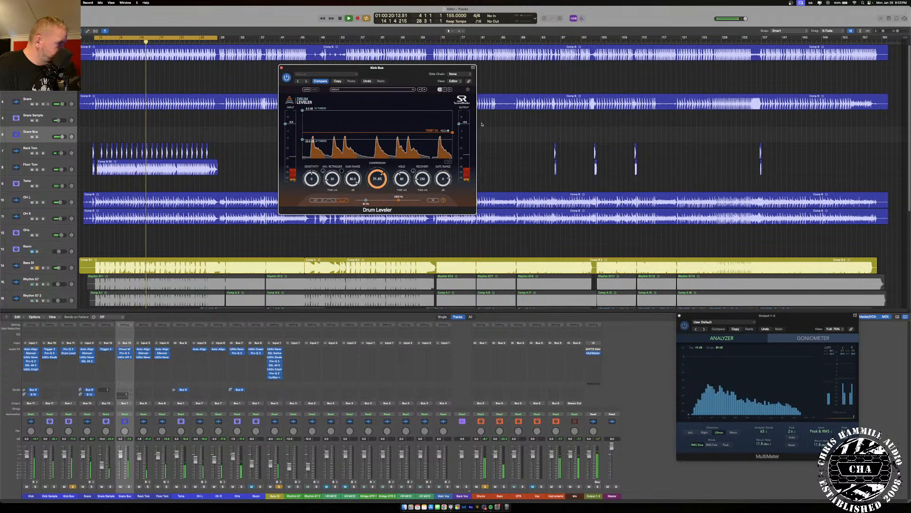
pyautogui.moveTo(453, 132); pyautogui.dragTo(454, 133)
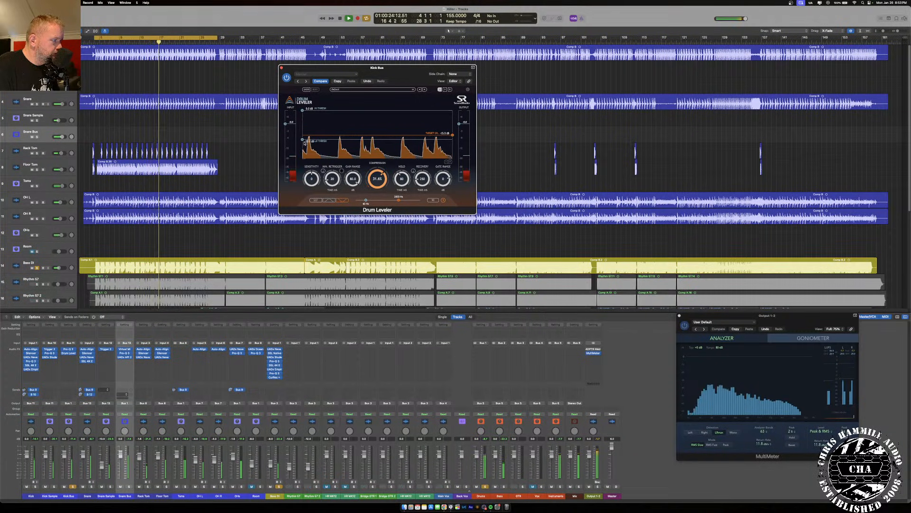
# - Lower the threshold and target level slightly in the Kick Bus Drum Leveler, compare it with the bypassed signal, and close the plug-in
pyautogui.moveTo(303, 151); pyautogui.dragTo(303, 148)
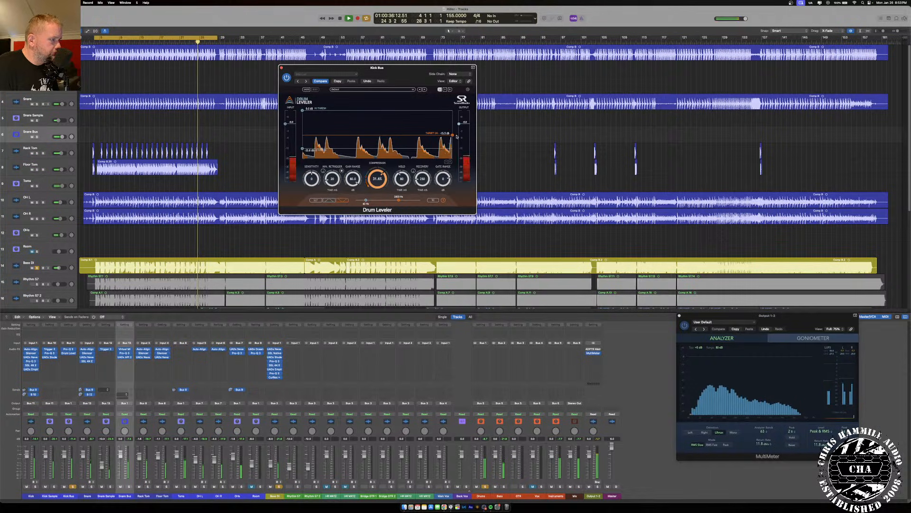
pyautogui.moveTo(452, 137); pyautogui.dragTo(452, 139)
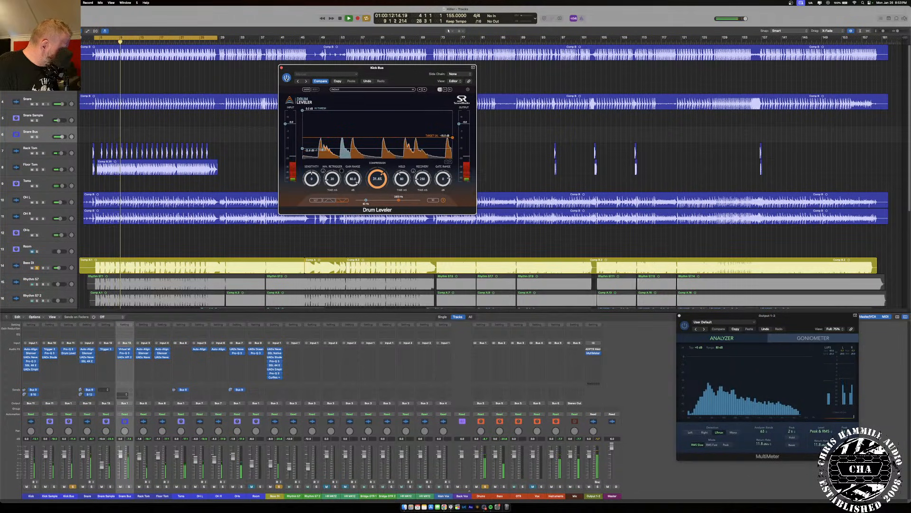
pyautogui.click(286, 78)
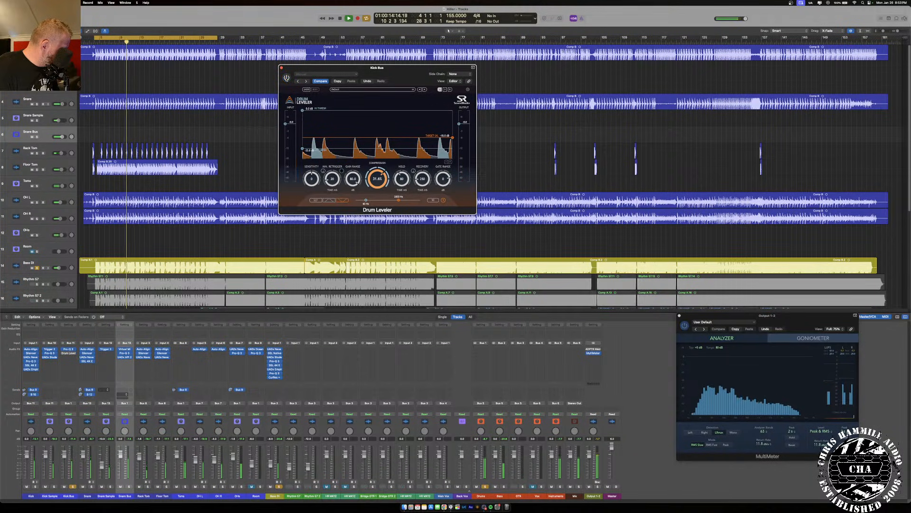
pyautogui.click(286, 78)
pyautogui.click(281, 69)
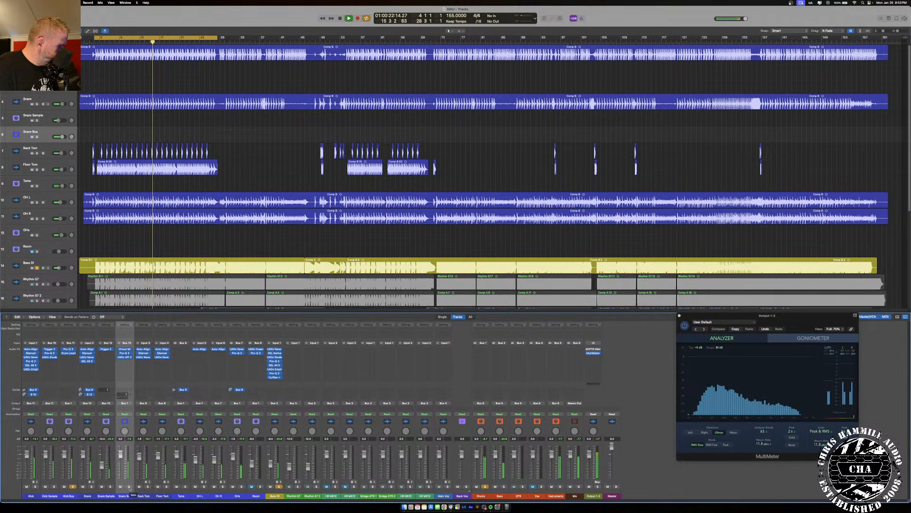
# - Insert the Sound Radix Drum Leveler as the last effect on the Snare Bus
pyautogui.click(124, 363)
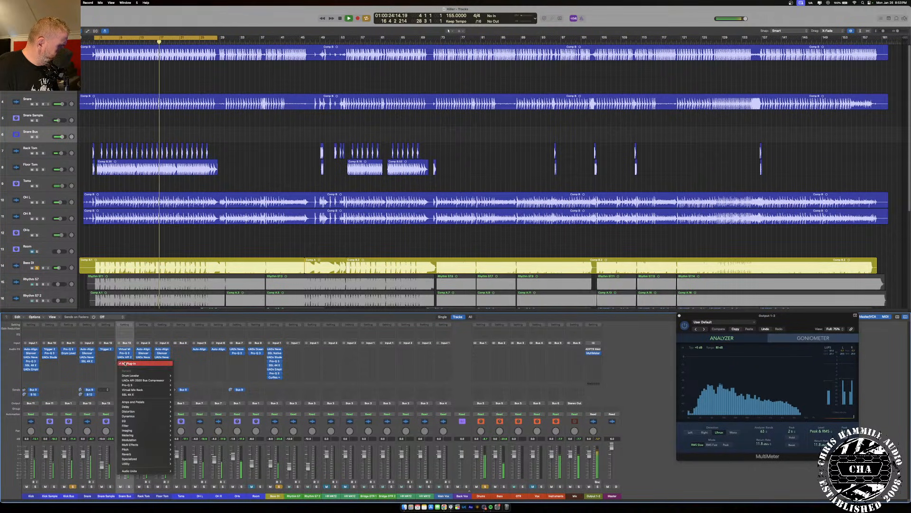
pyautogui.moveTo(144, 471)
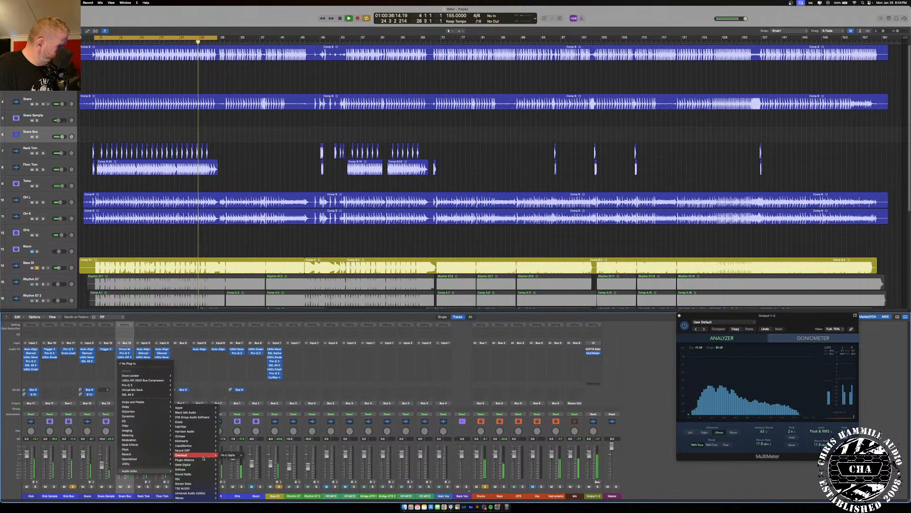
pyautogui.moveTo(203, 465)
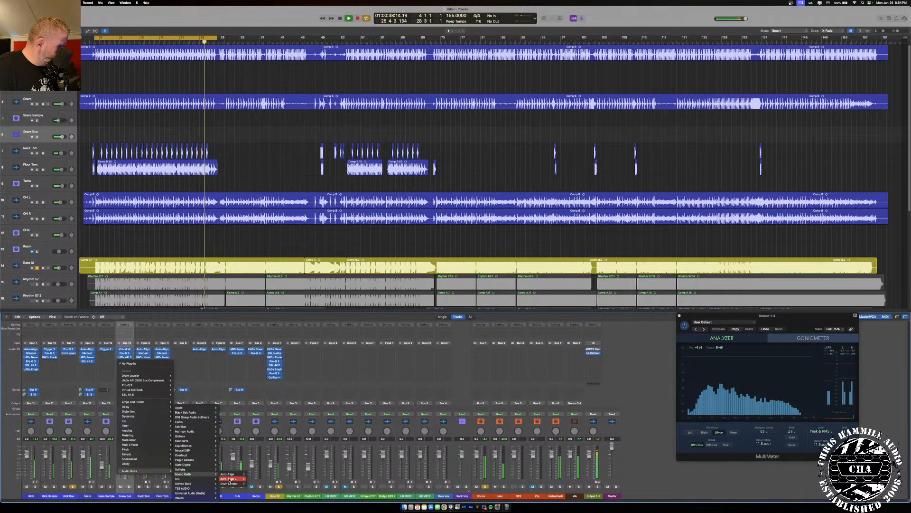
pyautogui.click(257, 484)
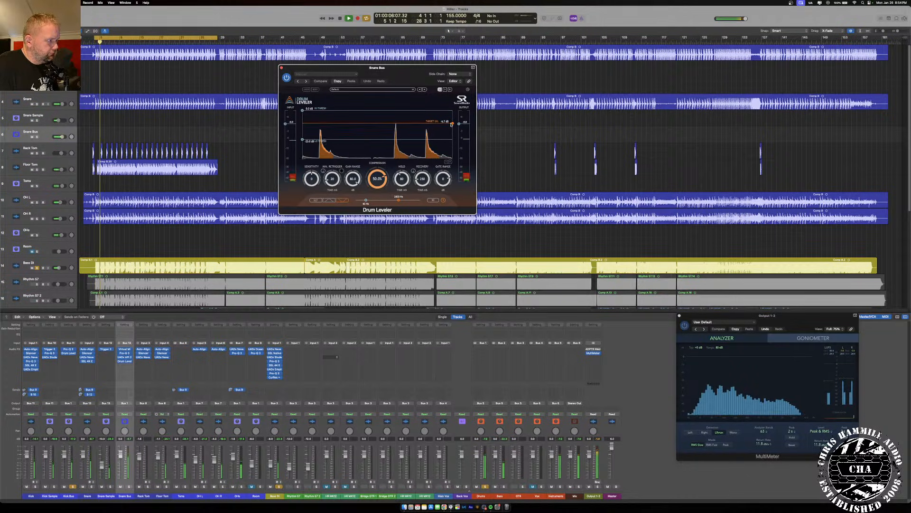
# - Lower the target level of the Snare Bus Drum Leveler, compare the snare with the plug-in bypassed, and close it
pyautogui.moveTo(452, 121); pyautogui.dragTo(451, 130)
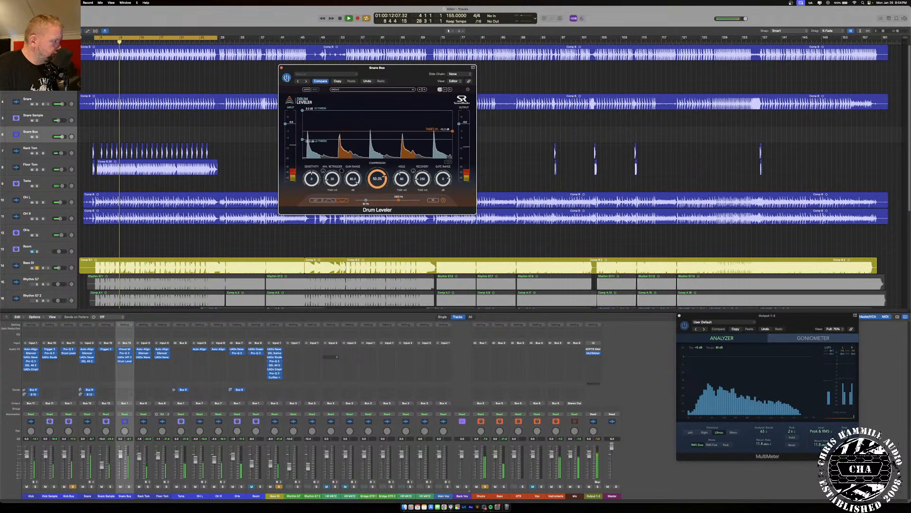
pyautogui.click(286, 78)
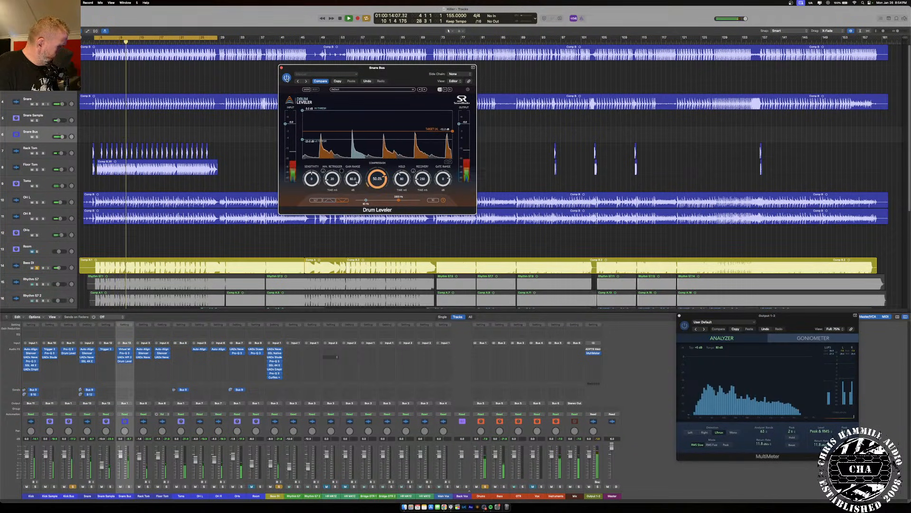
pyautogui.click(286, 79)
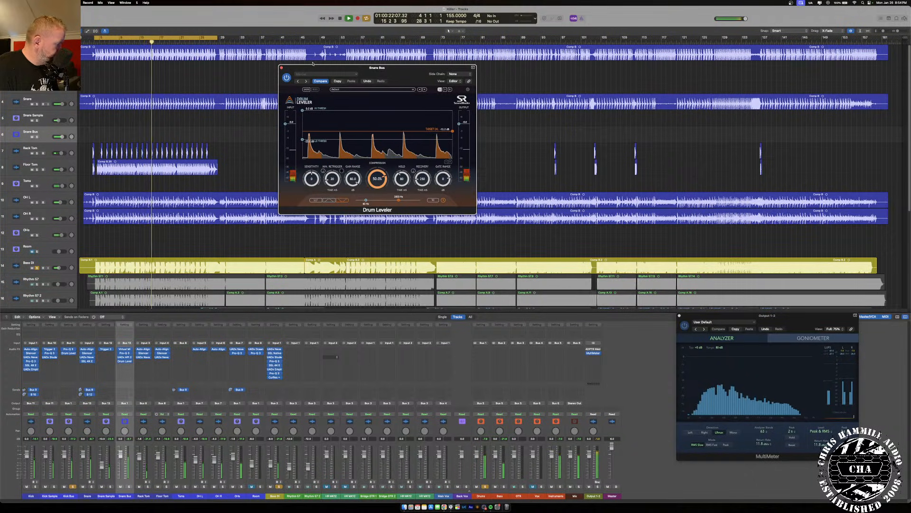
pyautogui.click(282, 67)
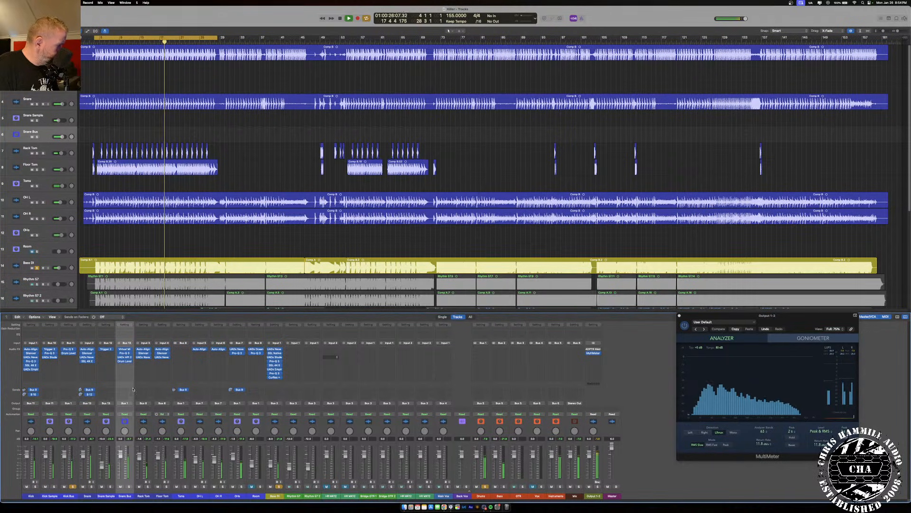
# - Insert SSL GateVerb after Drum Leveler on the Snare Bus, adjust its reverb time and gate trigger, reduce the mix, and close it
pyautogui.click(125, 364)
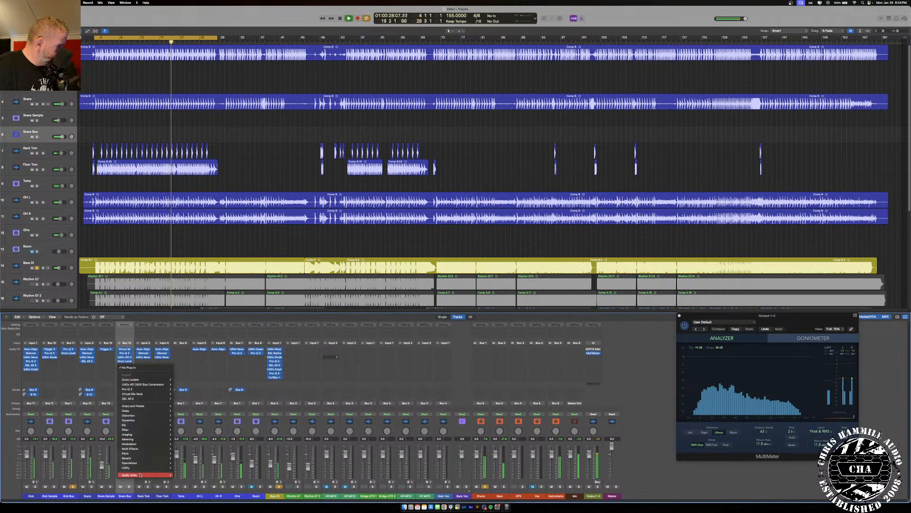
pyautogui.moveTo(194, 474)
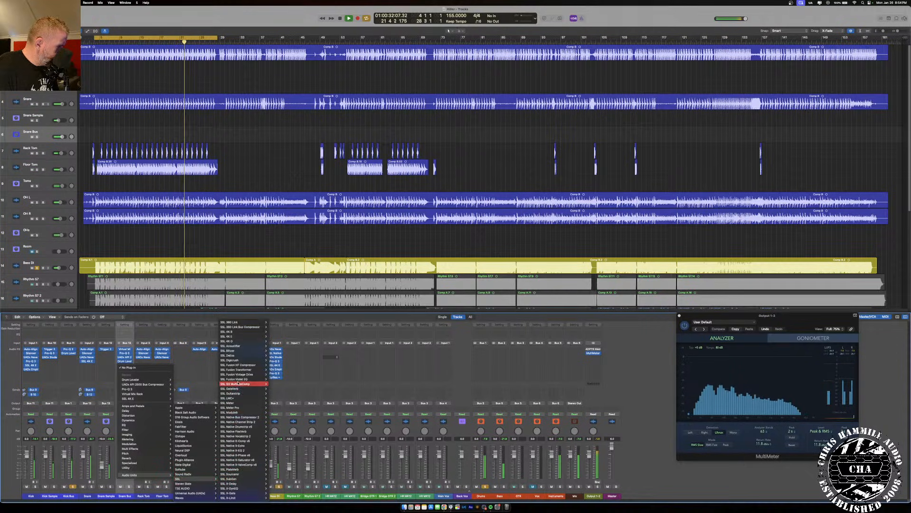
pyautogui.press('Escape')
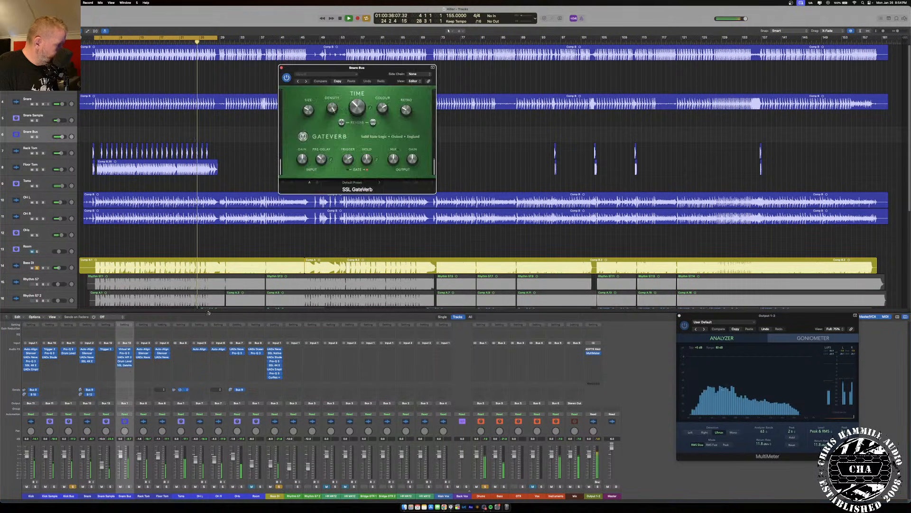
pyautogui.moveTo(356, 105); pyautogui.dragTo(355, 108)
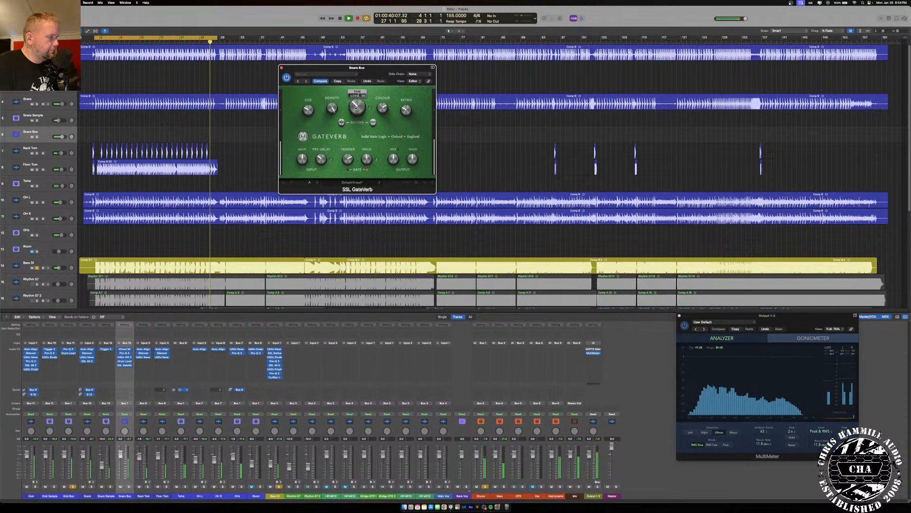
pyautogui.moveTo(348, 159); pyautogui.dragTo(351, 169)
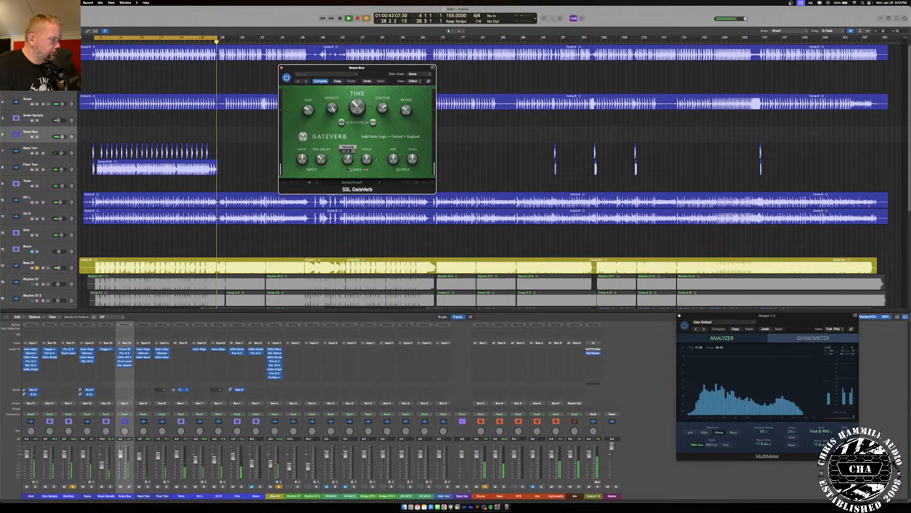
pyautogui.moveTo(393, 161)
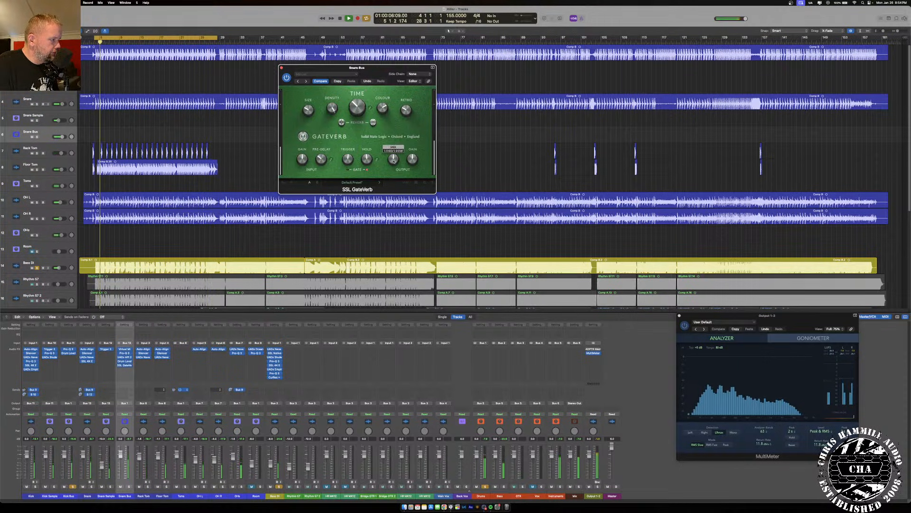
pyautogui.moveTo(395, 161)
pyautogui.mouseDown()
pyautogui.moveTo(393, 195)
pyautogui.moveTo(390, 167)
pyautogui.mouseUp()
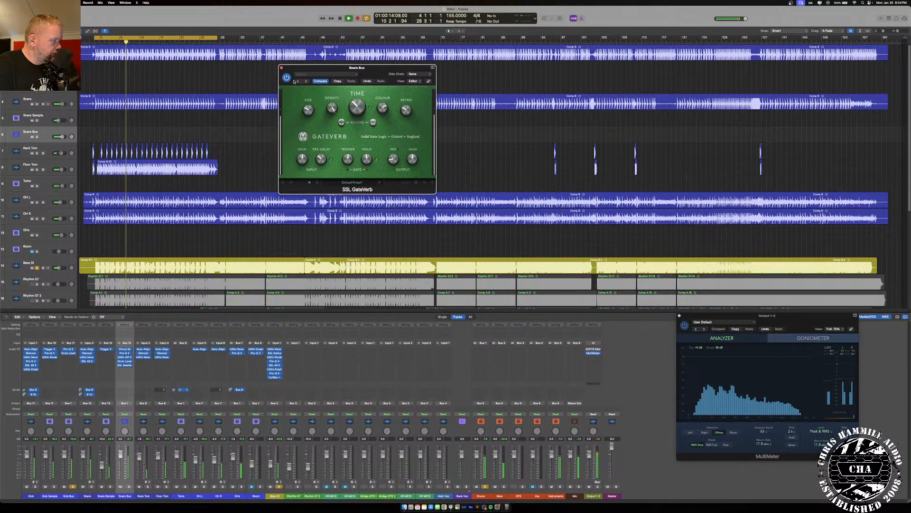
pyautogui.press('v')
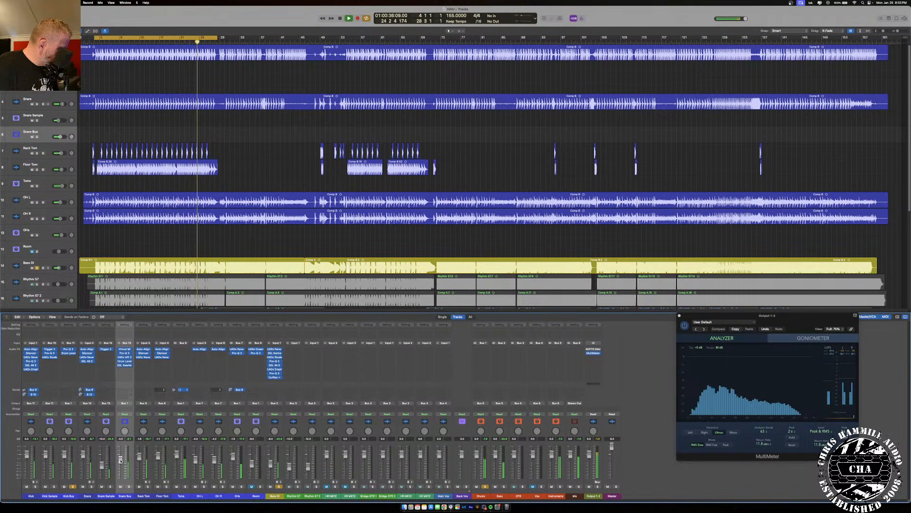
# - Unsolo the Bass DI, the Drums bus and the Kick Bus to hear the full mix
pyautogui.click(278, 486)
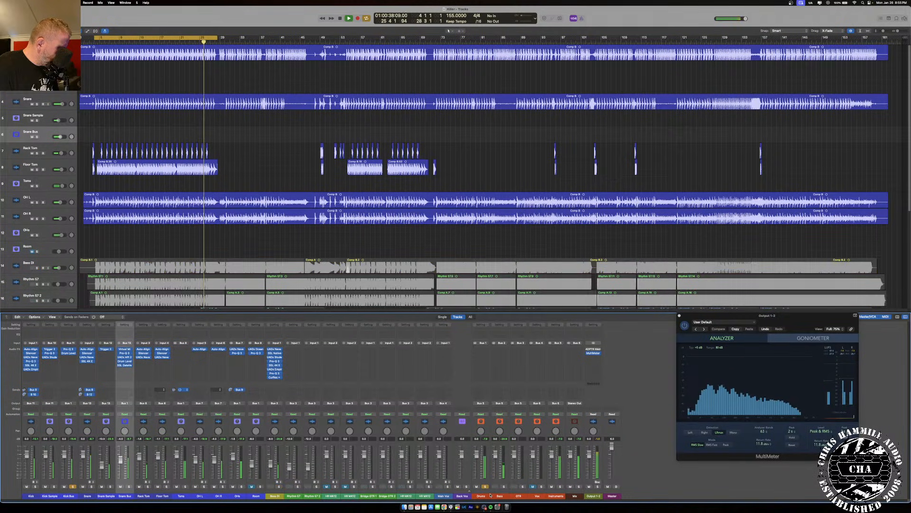
pyautogui.click(486, 486)
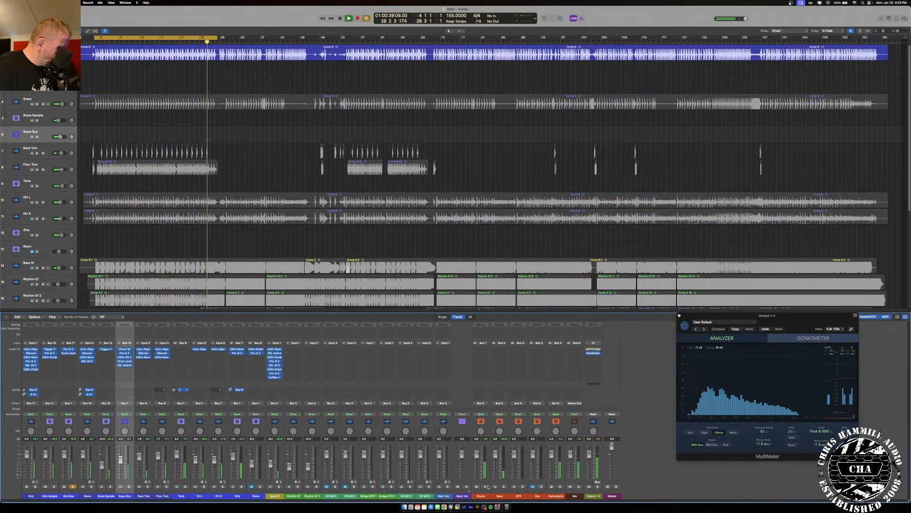
pyautogui.click(72, 486)
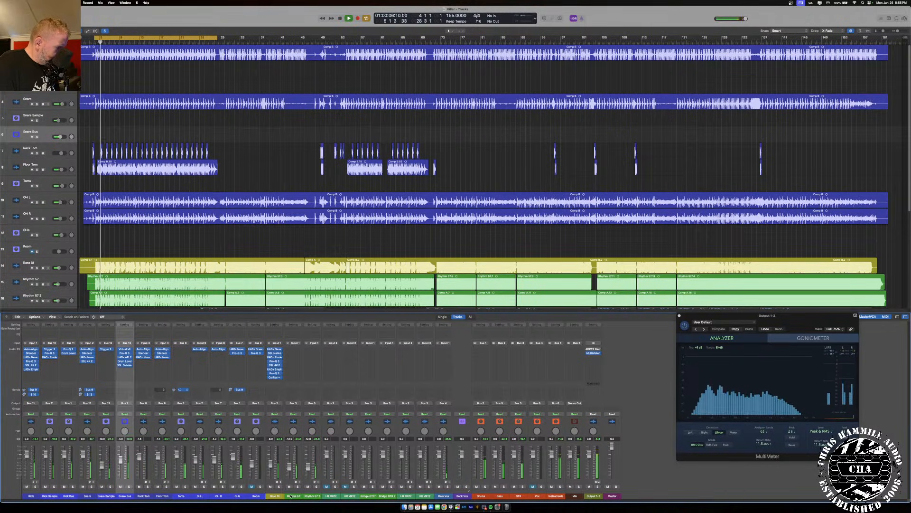
# - Lower the two Rhythm GT tracks together, add Bass DI to the selection, and bring all three faders down slightly
pyautogui.moveTo(290, 496); pyautogui.dragTo(312, 495)
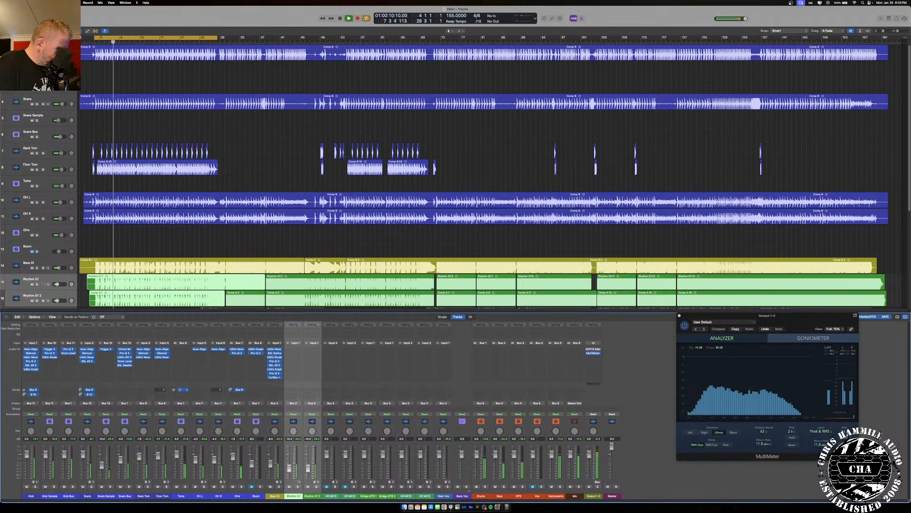
pyautogui.moveTo(308, 468); pyautogui.dragTo(309, 472)
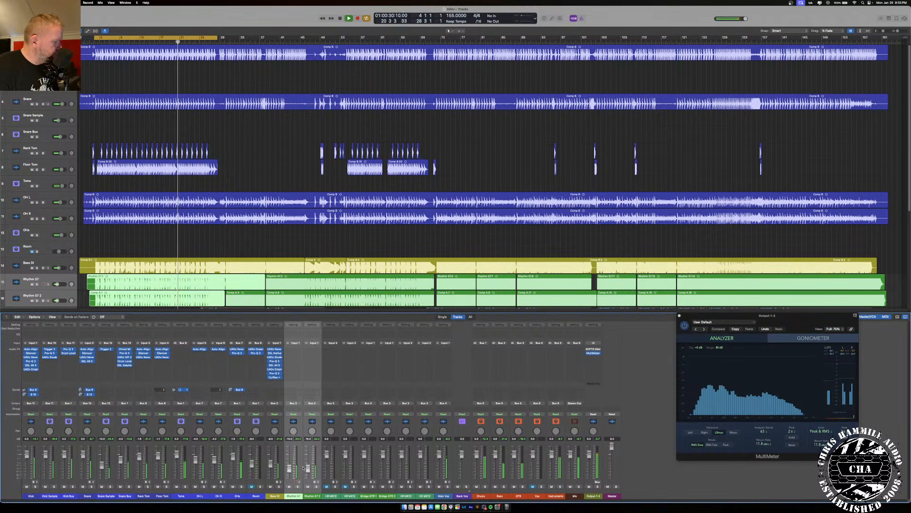
pyautogui.click(277, 495)
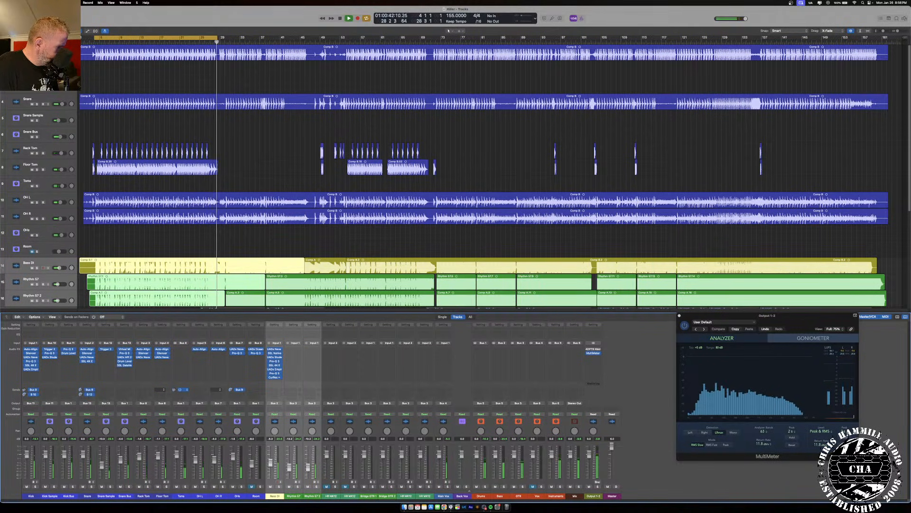
pyautogui.moveTo(271, 460); pyautogui.dragTo(271, 463)
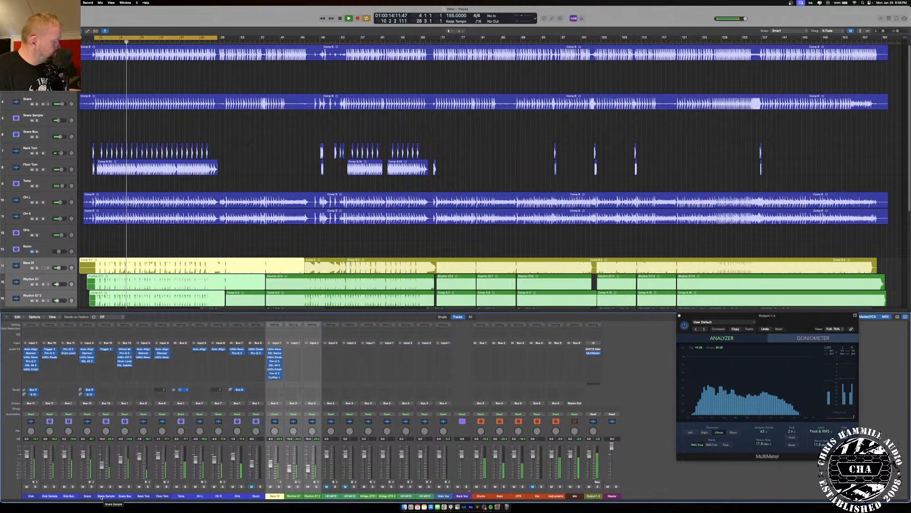
# - Mute the Rack Tom and Floor Tom tracks, and move the cycle range to about bars 30 to 46
pyautogui.click(139, 486)
pyautogui.click(158, 486)
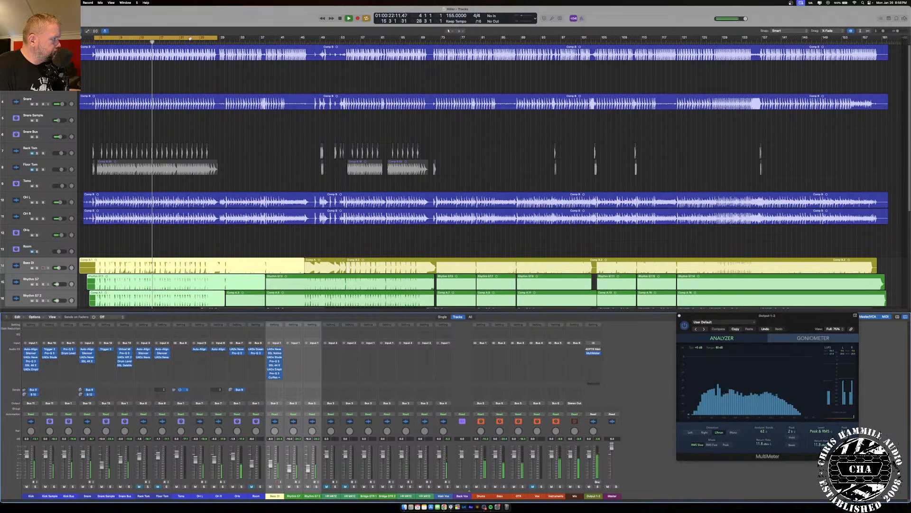
pyautogui.moveTo(166, 38); pyautogui.dragTo(308, 48)
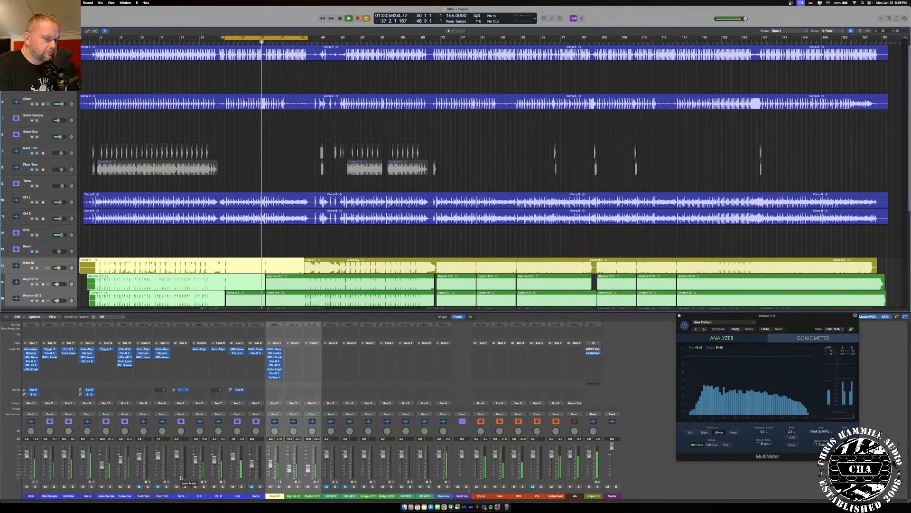
# - Select only the two Rhythm GT tracks and restart playback with the cycle range active
pyautogui.click(292, 471)
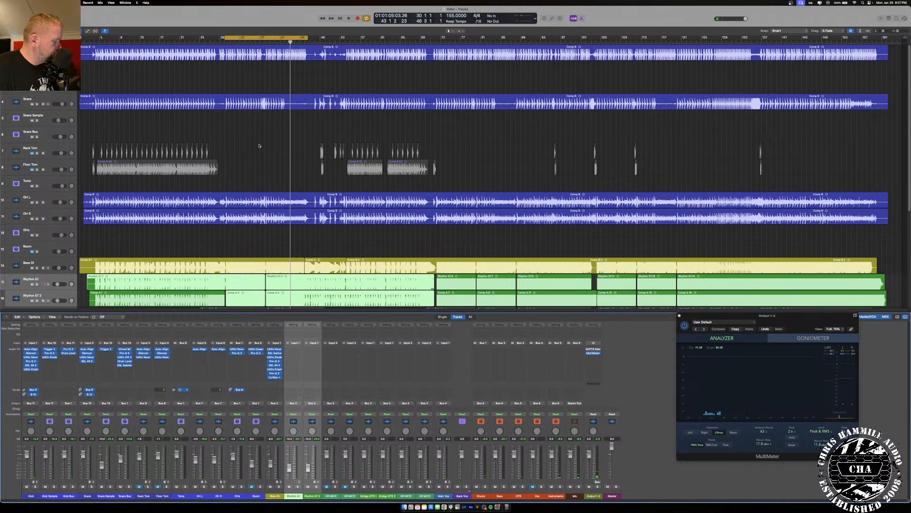
pyautogui.press('c')
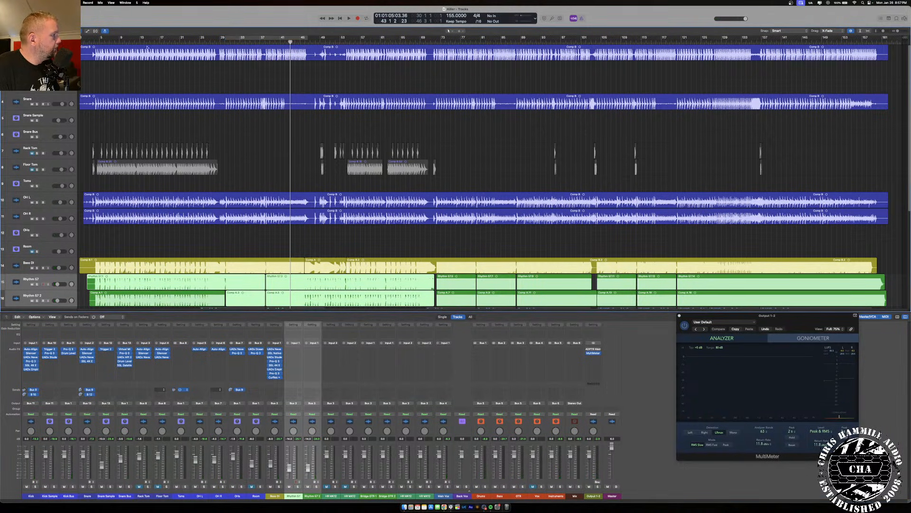
pyautogui.click(117, 38)
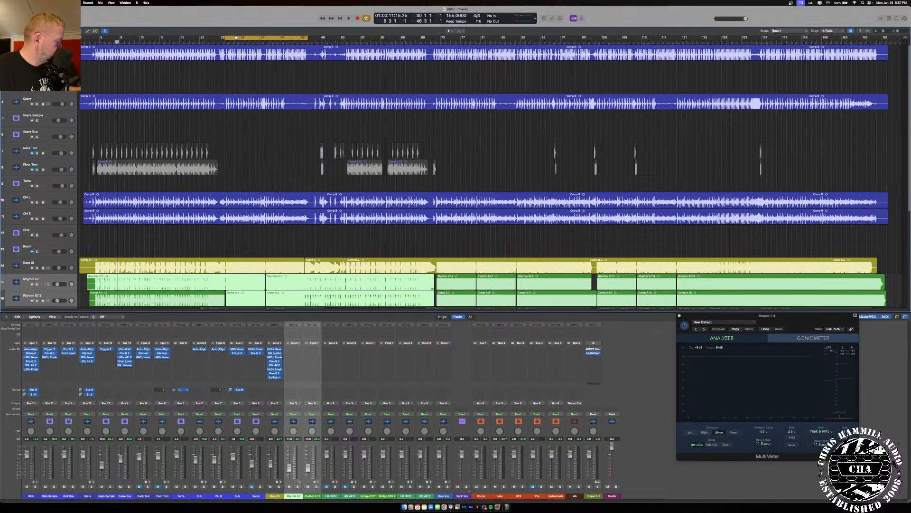
pyautogui.press('space')
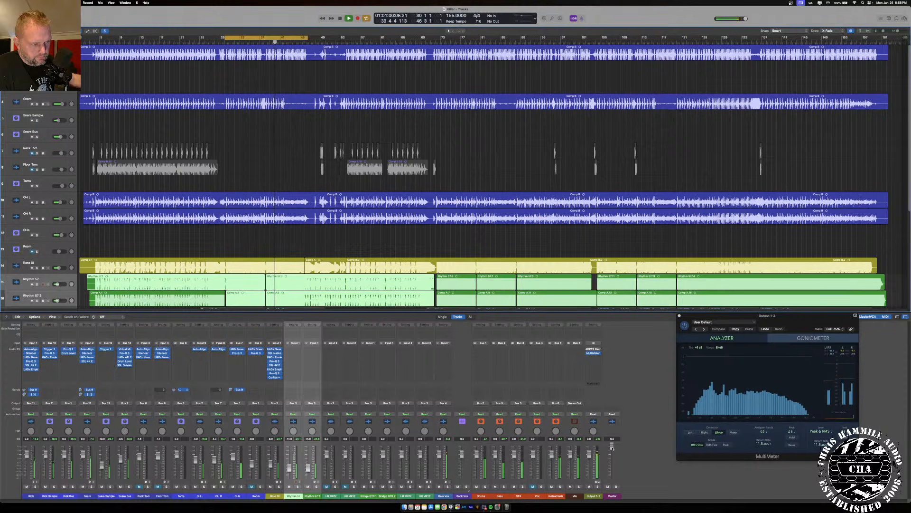
# - Pull the Master fader far down for quiet monitoring, and select the Snare Sample track
pyautogui.moveTo(612, 446); pyautogui.dragTo(612, 472)
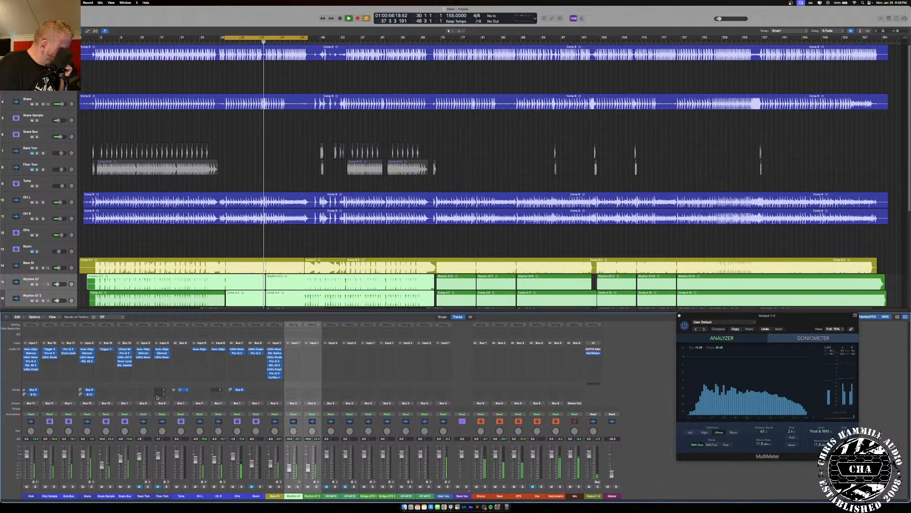
pyautogui.click(107, 495)
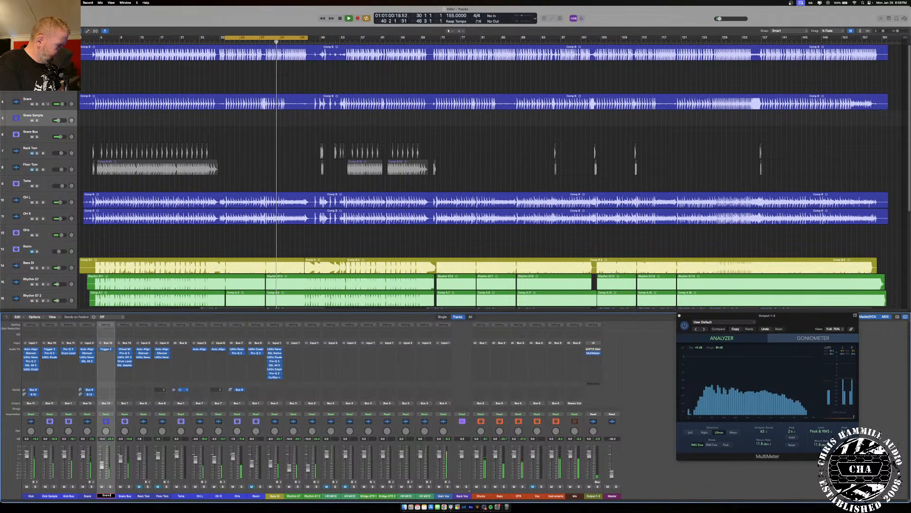
# - Finish renaming the selected track as Snare Bottom, and add a send from the Snare track to Bus 14
pyautogui.write('om')
pyautogui.press('Return')
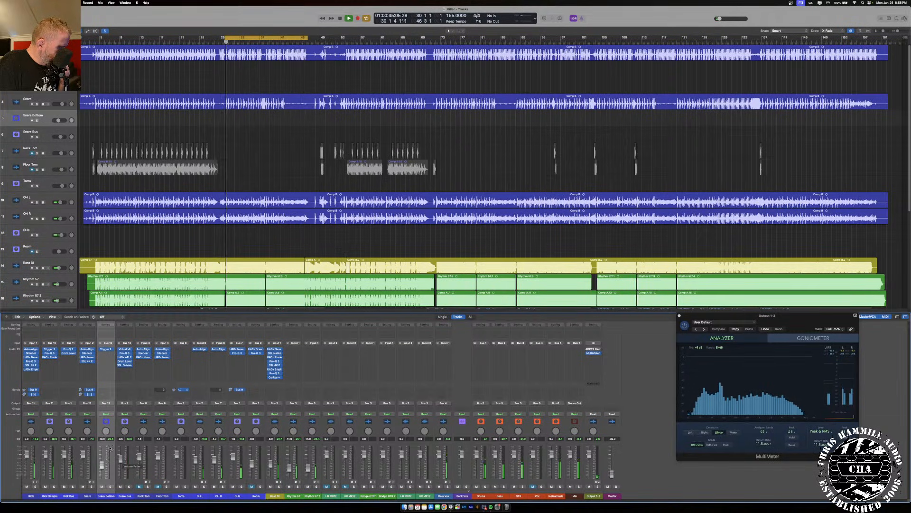
pyautogui.click(86, 398)
pyautogui.click(89, 399)
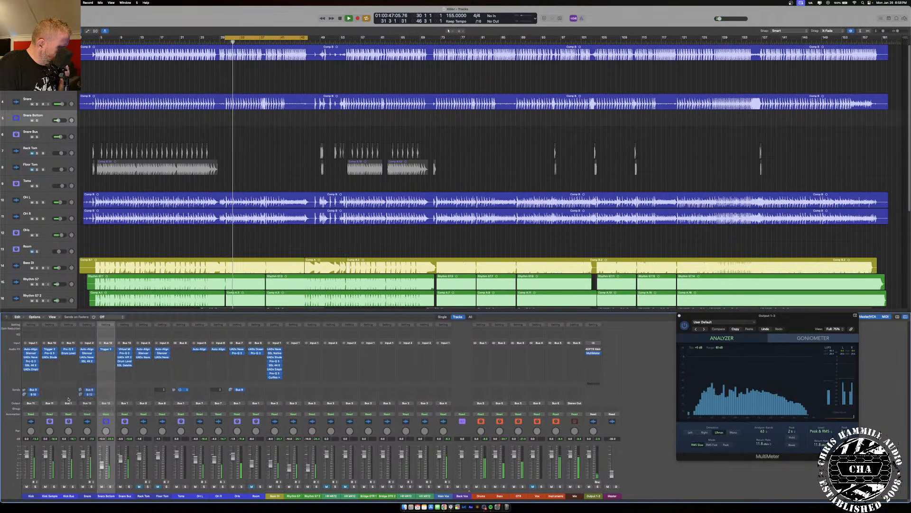
pyautogui.click(91, 401)
pyautogui.moveTo(90, 405)
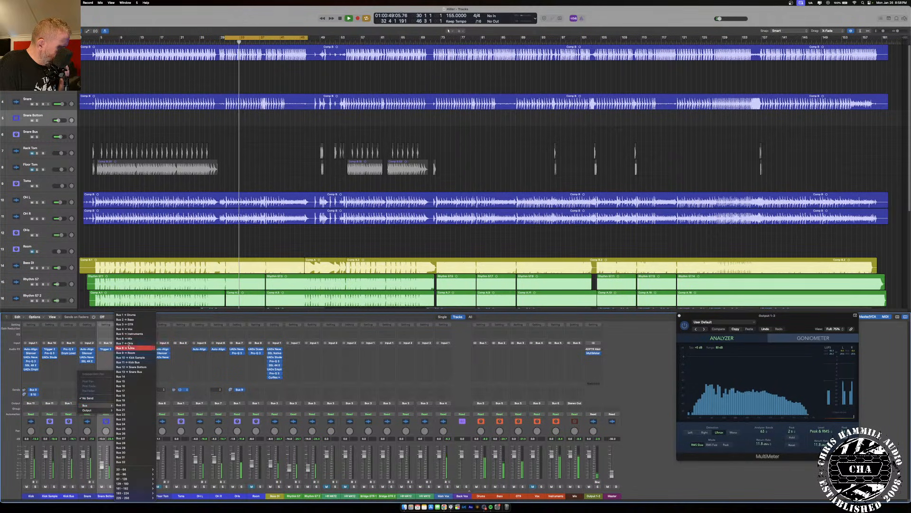
pyautogui.click(136, 376)
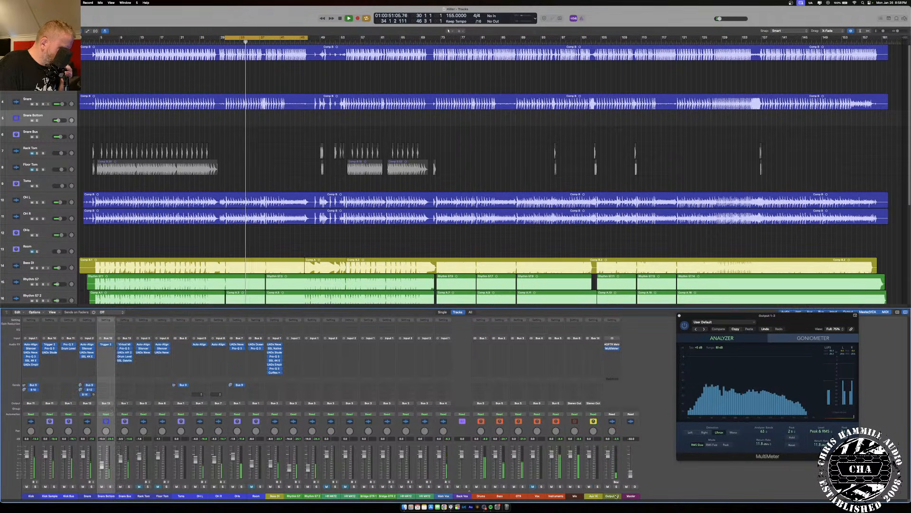
# - Create a track for the new Bus 14 aux channel and name it Snare Sample
pyautogui.rightClick(594, 495)
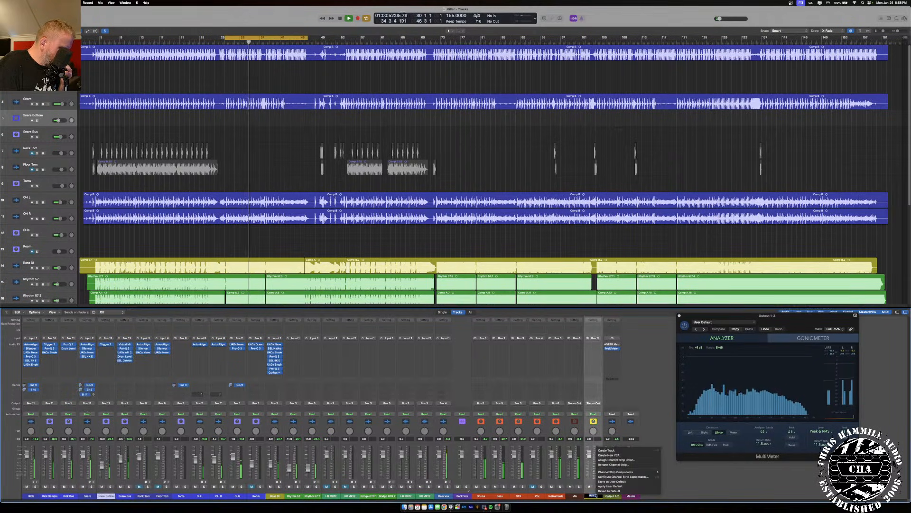
pyautogui.click(605, 450)
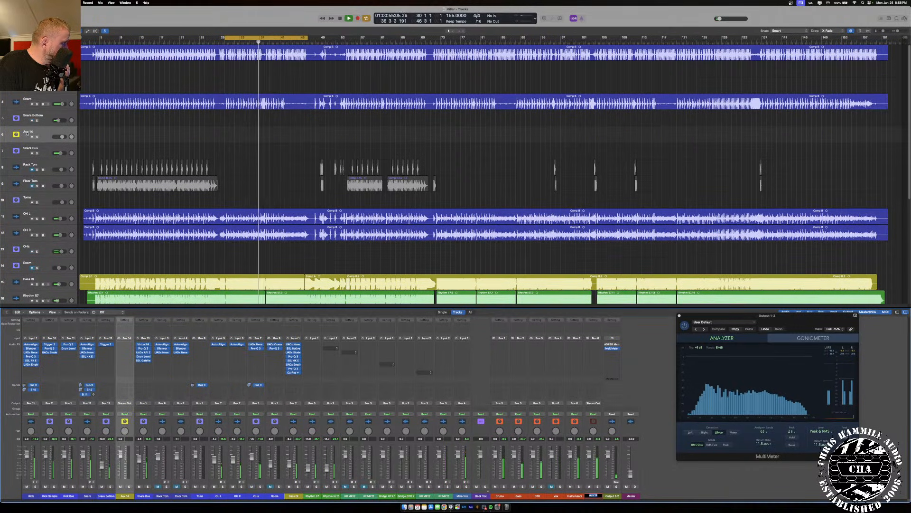
pyautogui.doubleClick(27, 132)
pyautogui.write('Snare')
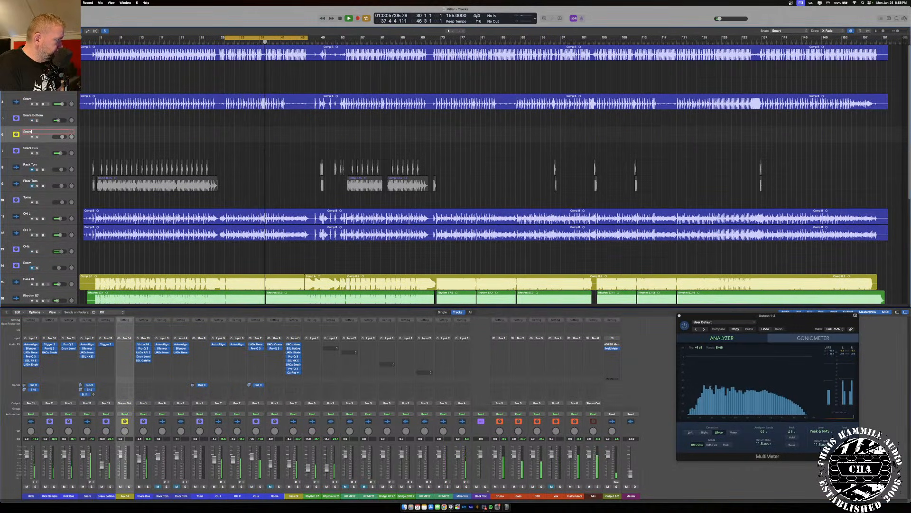
pyautogui.write(' Sample')
pyautogui.press('Return')
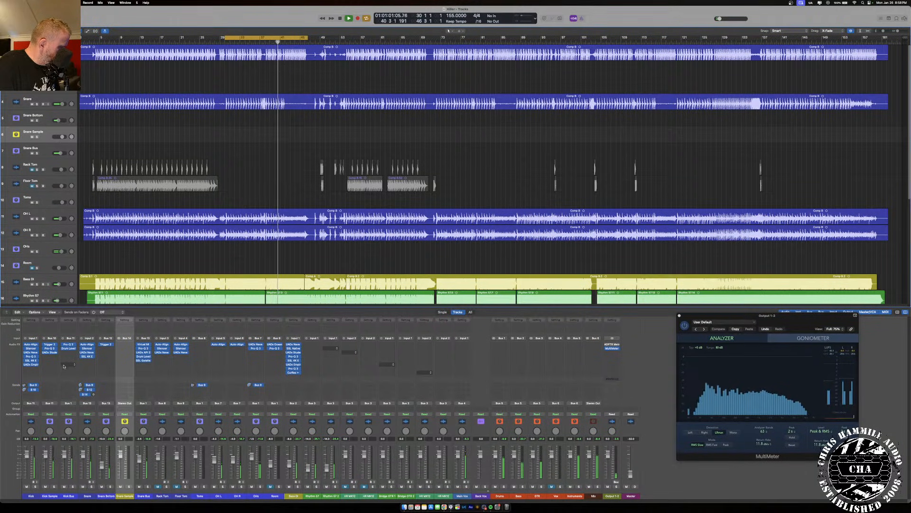
# - Set the Snare track's Bus 14 send to Pre Fader and raise its send level
pyautogui.click(86, 394)
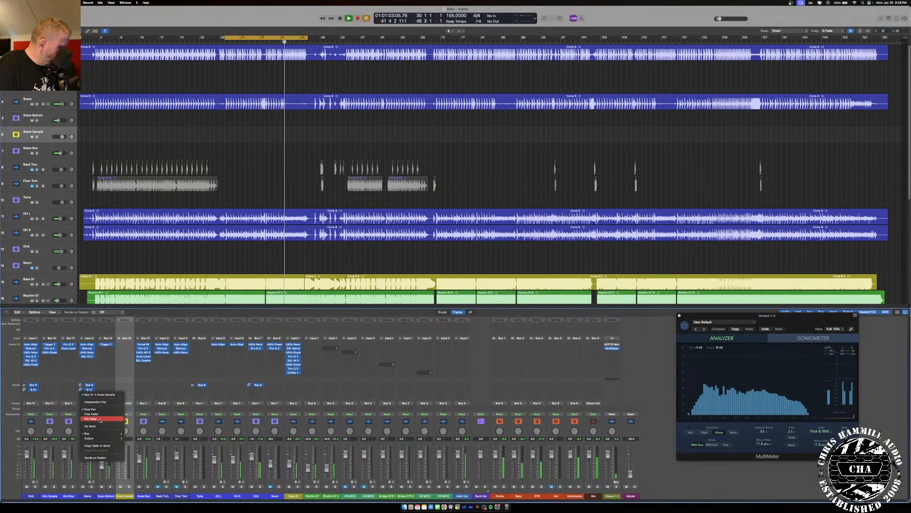
pyautogui.click(100, 419)
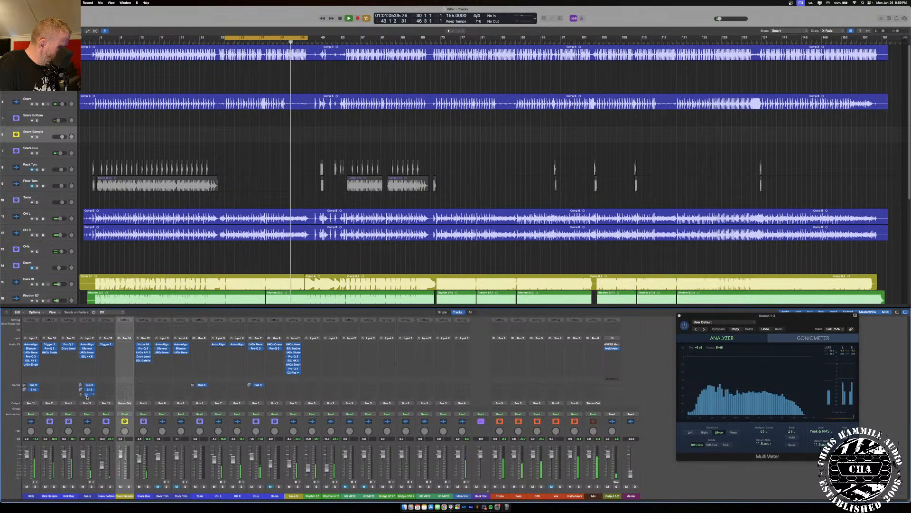
pyautogui.moveTo(81, 393); pyautogui.dragTo(81, 393)
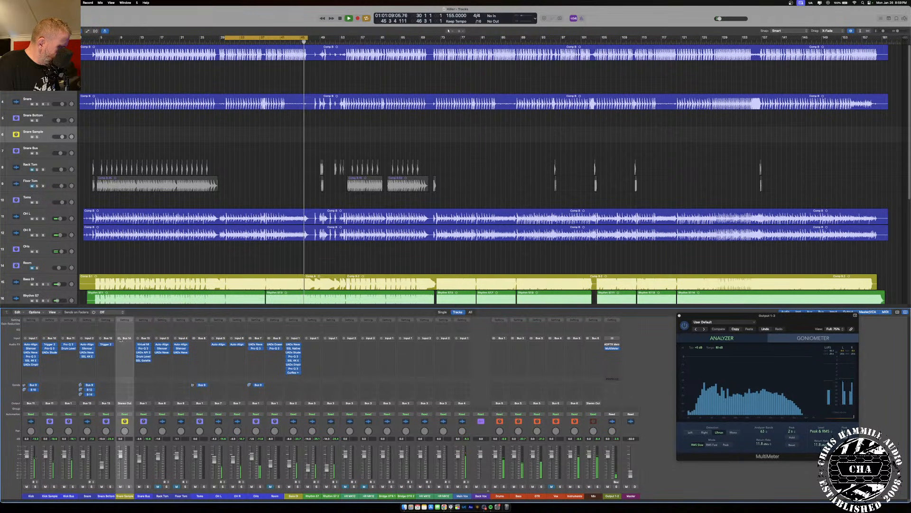
# - Solo the Snare Sample track and reset the Master fader to 0 dB
pyautogui.click(128, 486)
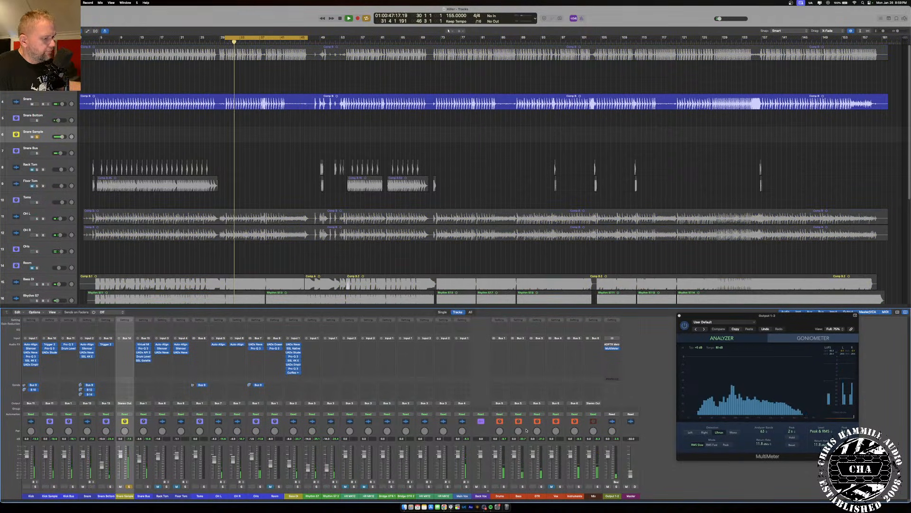
pyautogui.click(630, 473)
pyautogui.keyDown('alt'); pyautogui.click(630, 474); pyautogui.keyUp('alt')
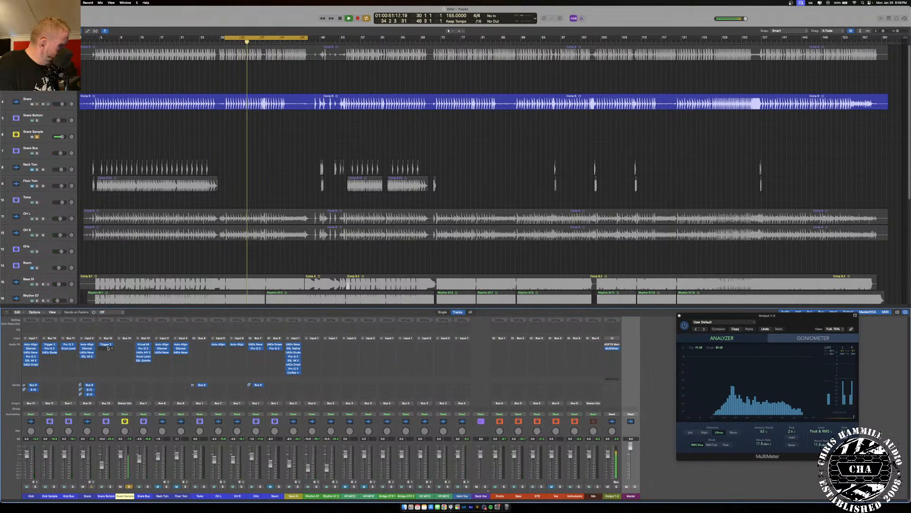
# - Copy Trigger 2 from Snare Bottom to Snare Sample, and load the DW Maple Top sample from CLA Snares into its first slot
pyautogui.moveTo(106, 344); pyautogui.dragTo(125, 346)
pyautogui.click(124, 344)
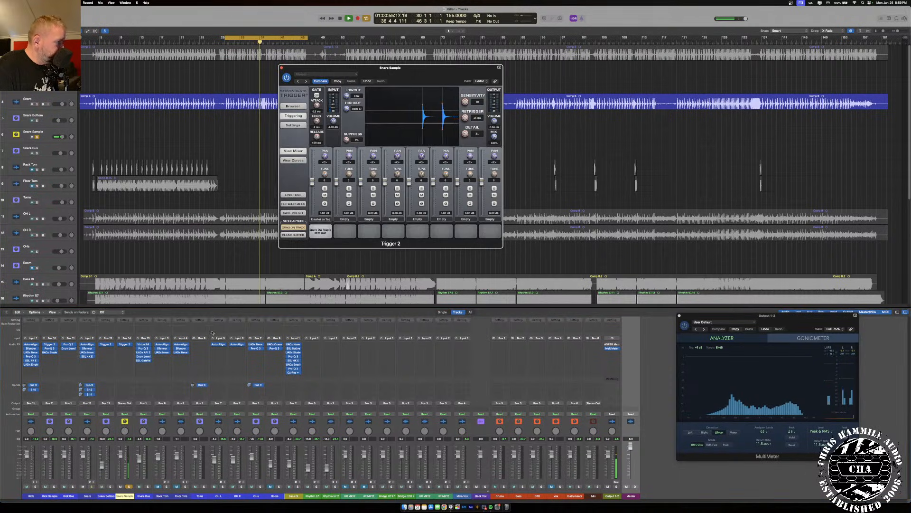
pyautogui.click(293, 107)
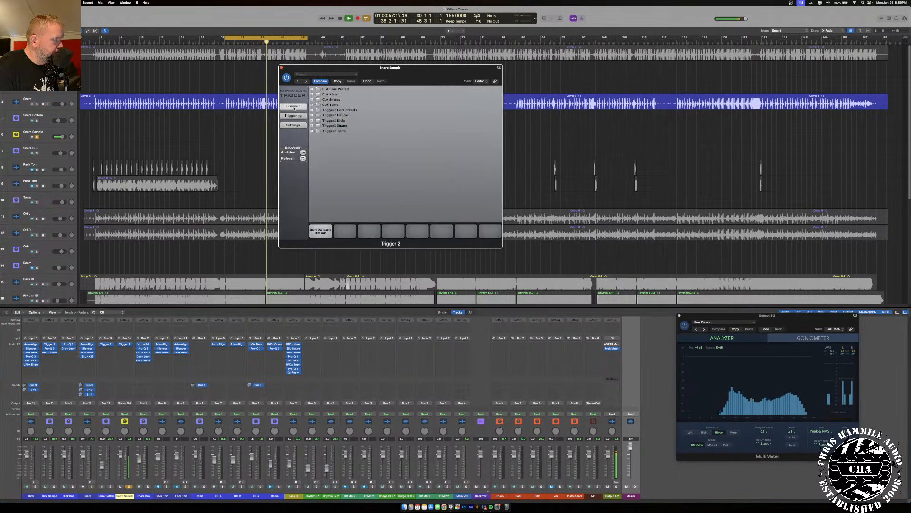
pyautogui.click(312, 99)
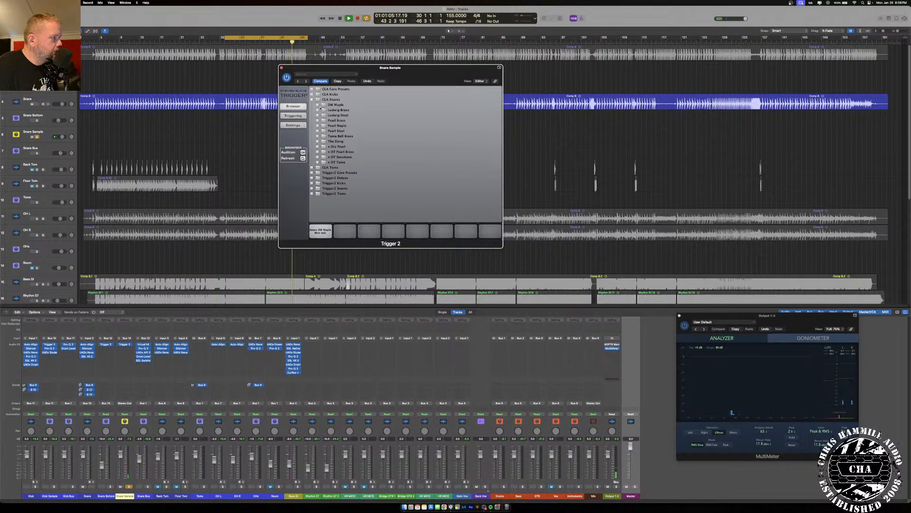
pyautogui.click(318, 105)
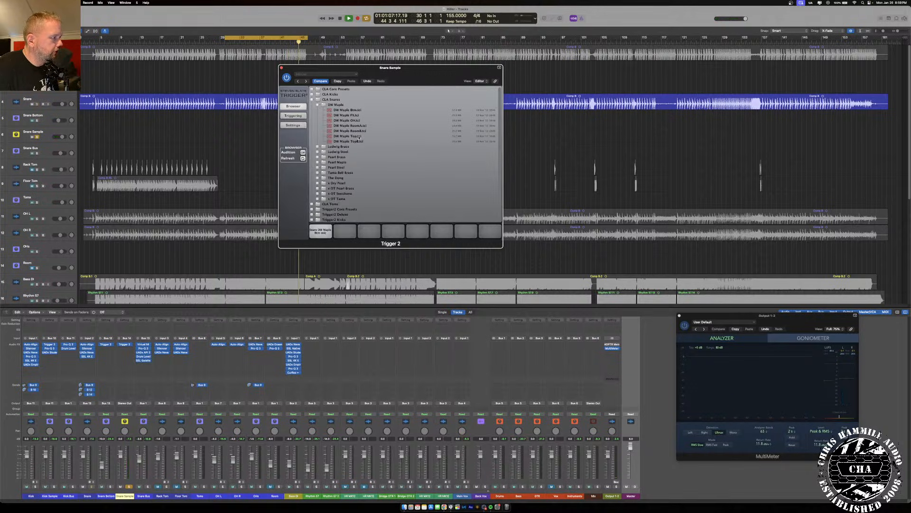
pyautogui.moveTo(359, 136); pyautogui.dragTo(326, 233)
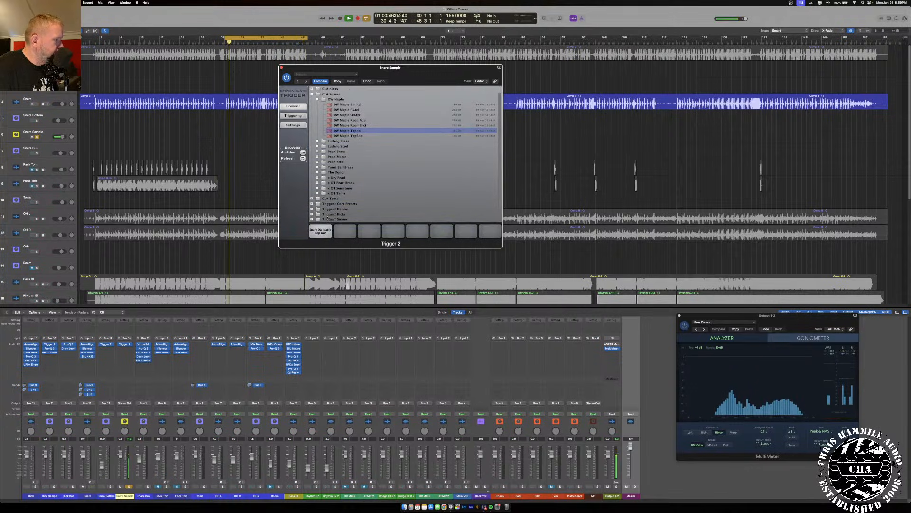
# - Try the Pearl Maple Top sample from CLA Snares in Trigger 2's first slot
pyautogui.click(317, 99)
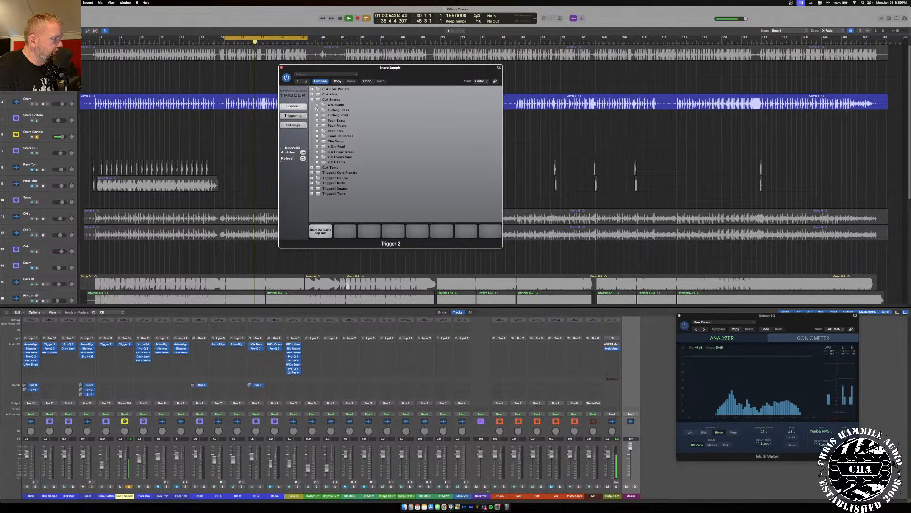
pyautogui.click(318, 126)
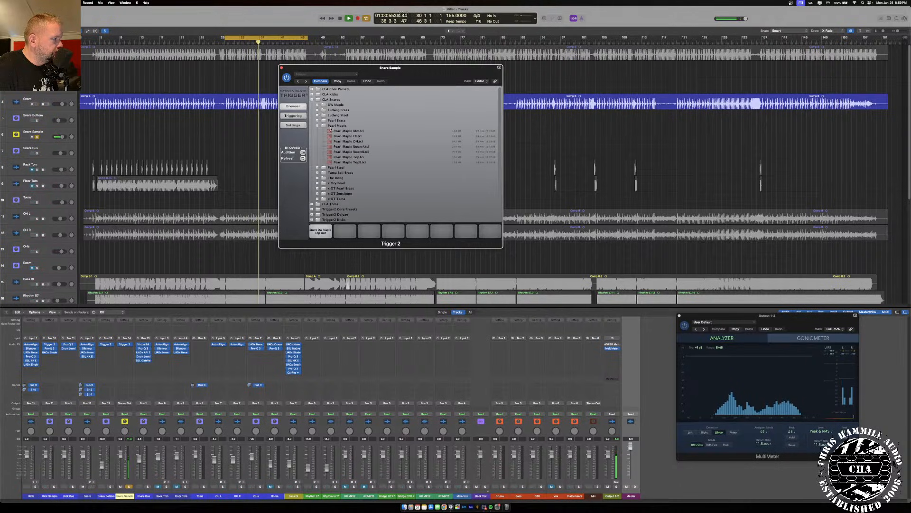
pyautogui.click(352, 157)
pyautogui.scroll(-1, 332, 208)
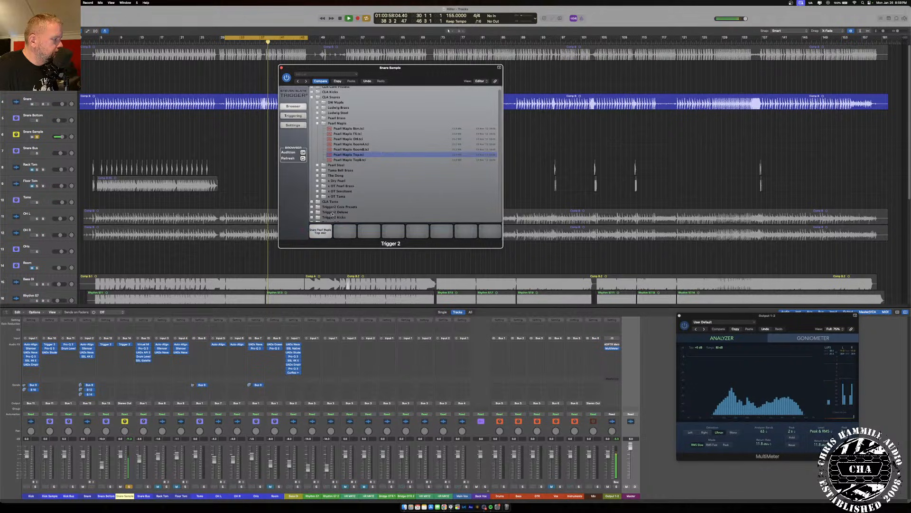
# - Load the DW Maple Top sample back into Trigger 2's first slot, and shorten the cycle range to end at about bar 42
pyautogui.click(317, 122)
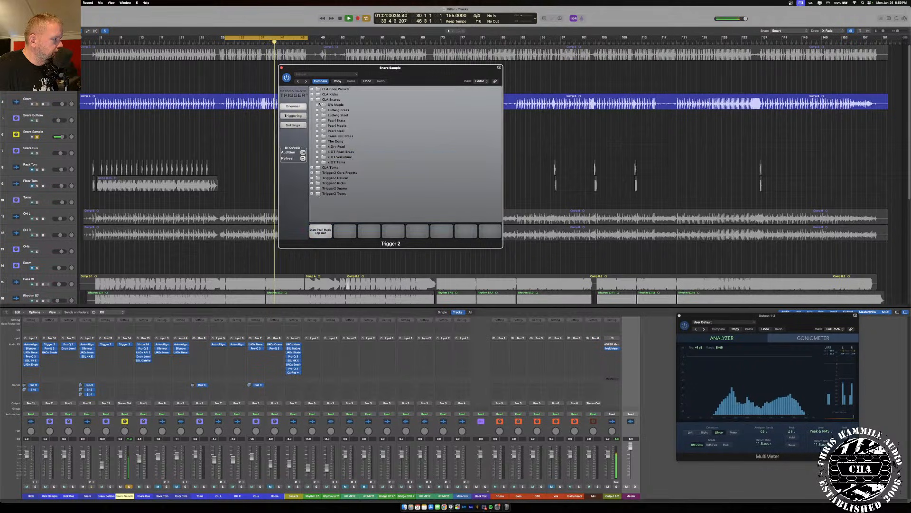
pyautogui.click(318, 104)
pyautogui.click(347, 136)
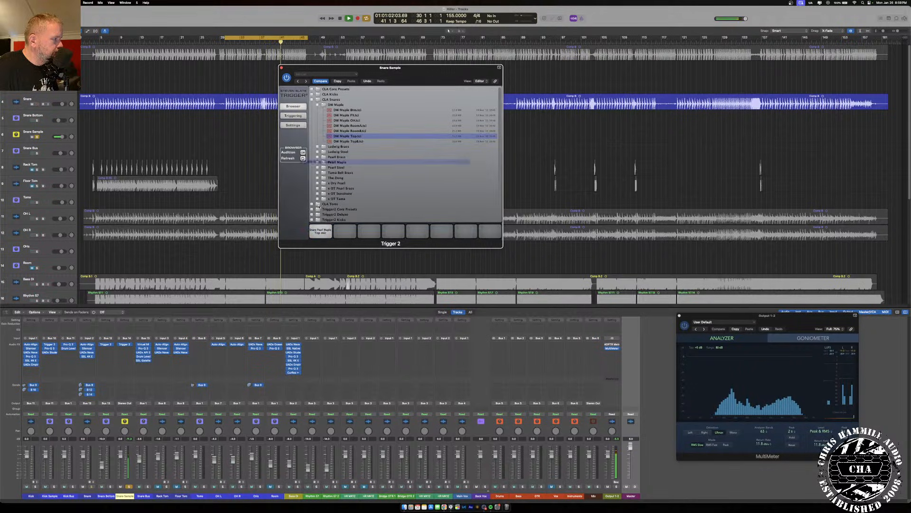
pyautogui.scroll(-1, 347, 152)
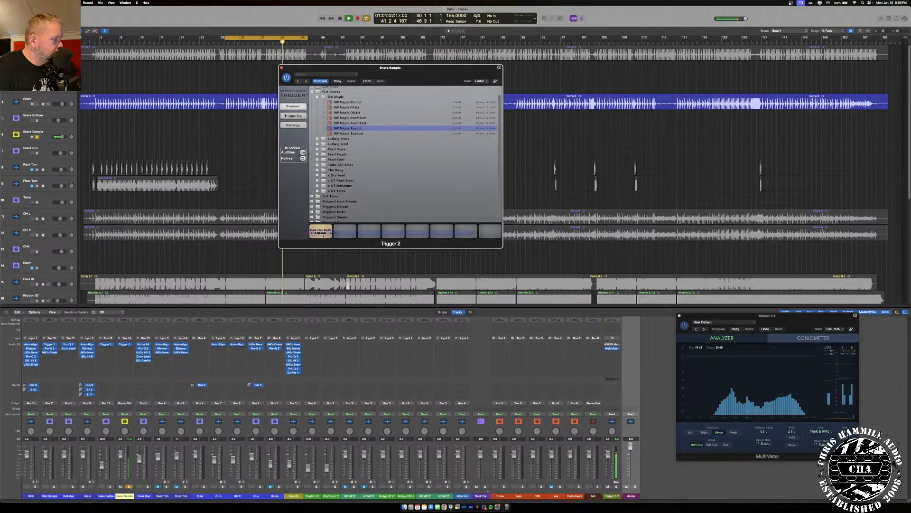
pyautogui.click(317, 97)
pyautogui.click(313, 100)
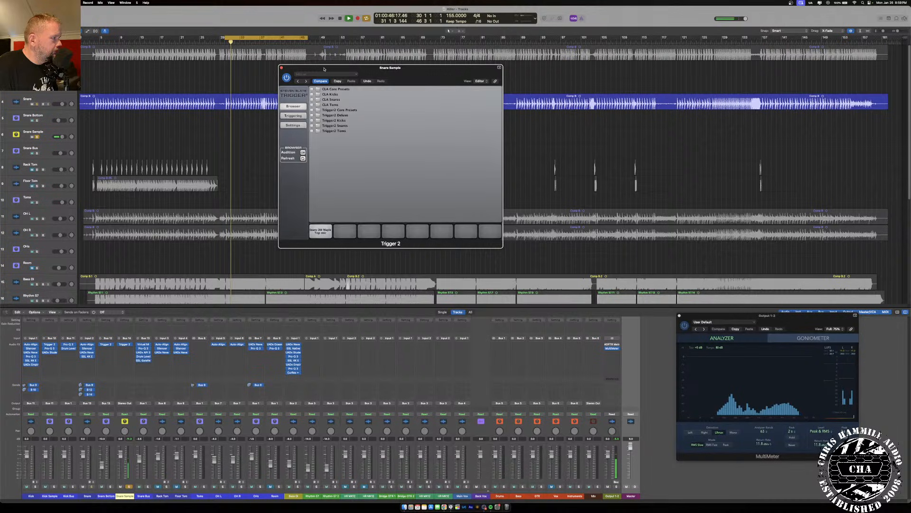
pyautogui.moveTo(308, 38); pyautogui.dragTo(285, 38)
pyautogui.click(339, 98)
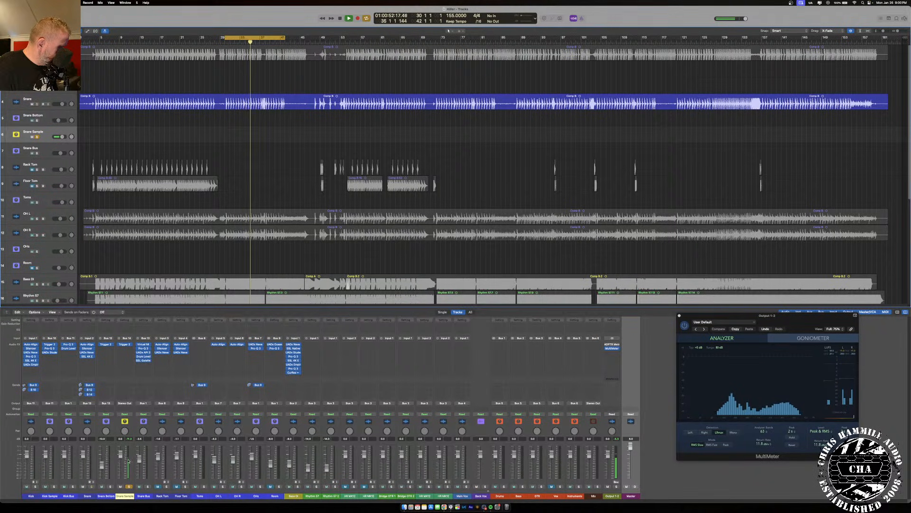
# - Route the Snare Sample output to Bus 13 (Snare Bus), and solo the Snare Bus instead of Snare Sample
pyautogui.click(125, 403)
pyautogui.moveTo(142, 422)
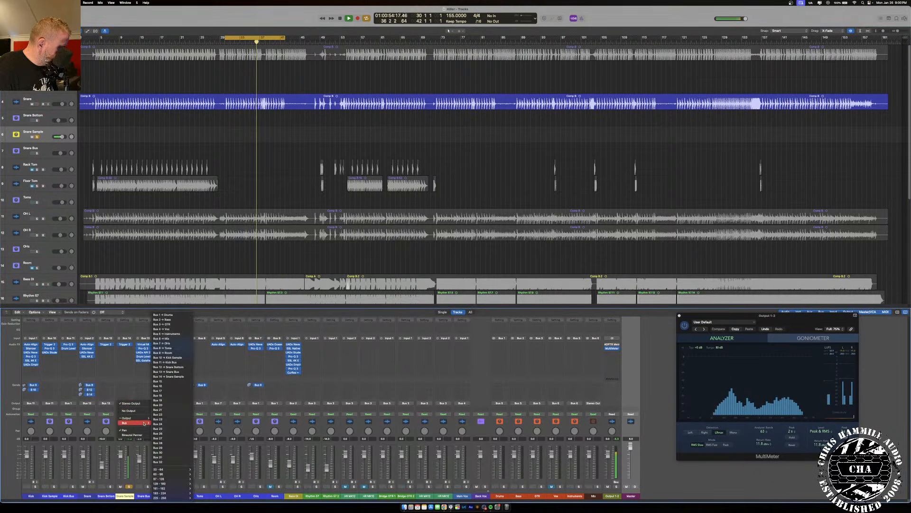
pyautogui.click(171, 371)
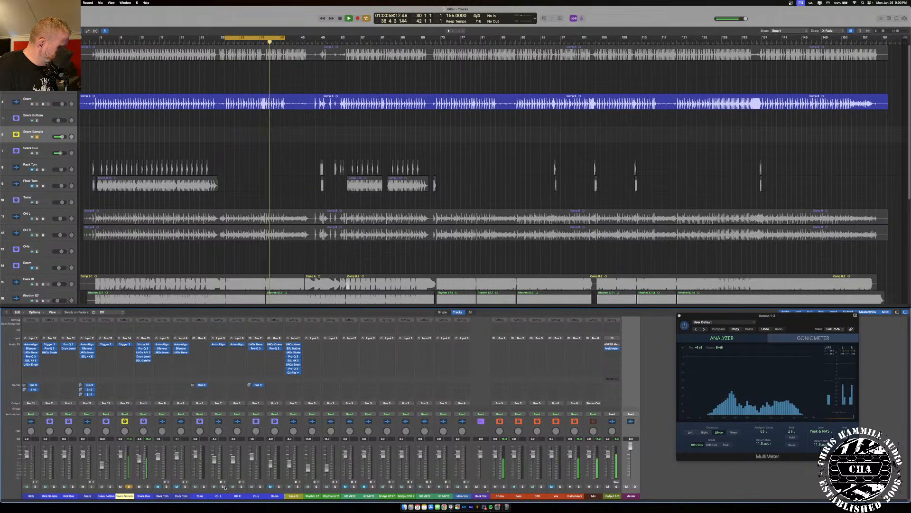
pyautogui.click(128, 486)
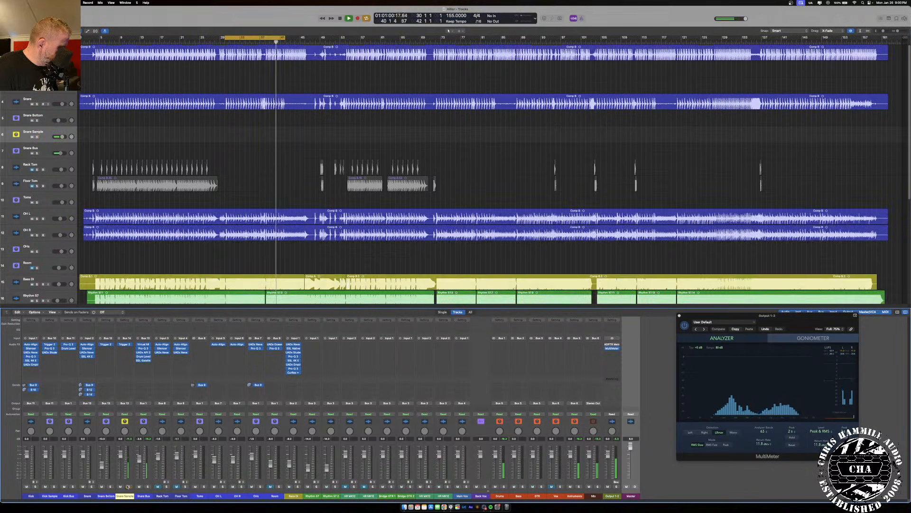
pyautogui.click(147, 487)
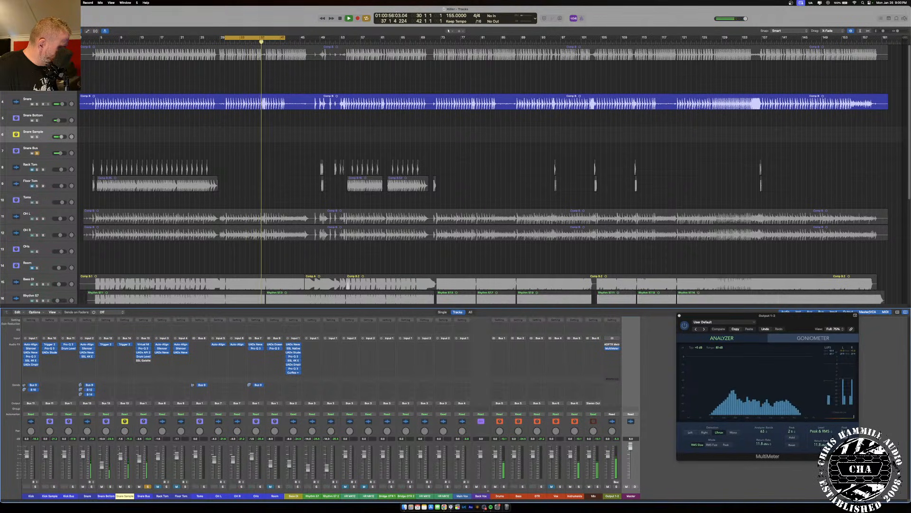
# - Review the API 2500 compressor and Virtual Mix Rack settings on the Snare Bus during playback
pyautogui.click(143, 352)
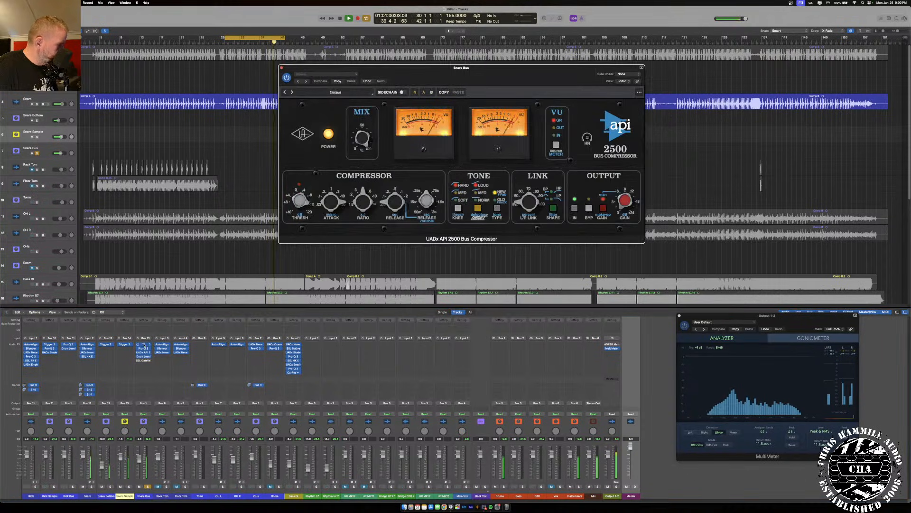
pyautogui.click(143, 344)
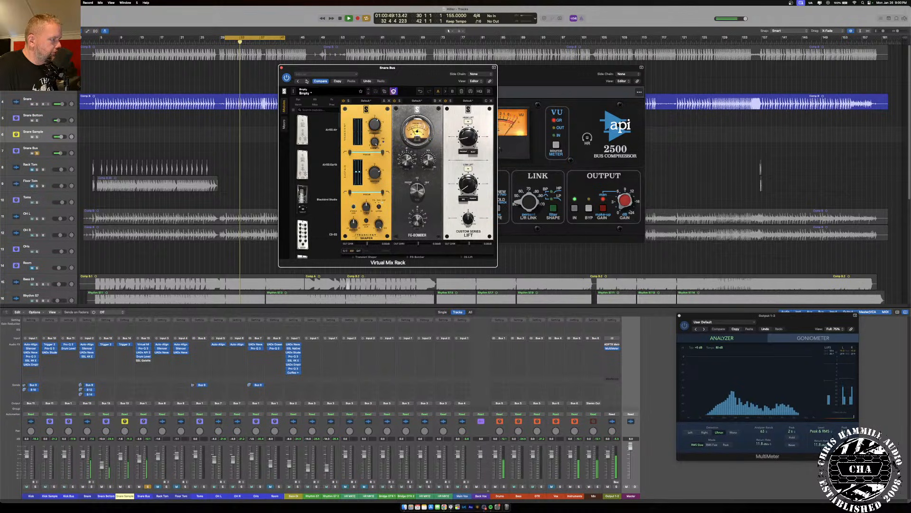
pyautogui.click(282, 68)
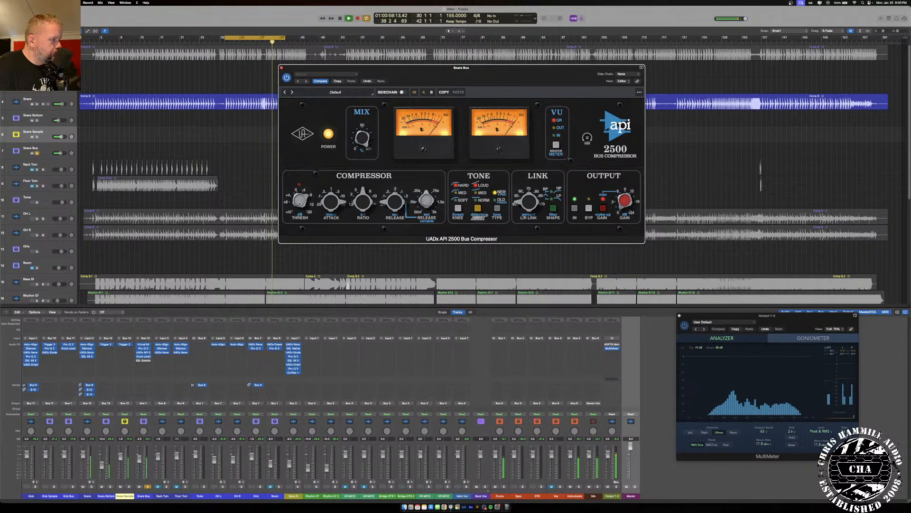
pyautogui.click(282, 68)
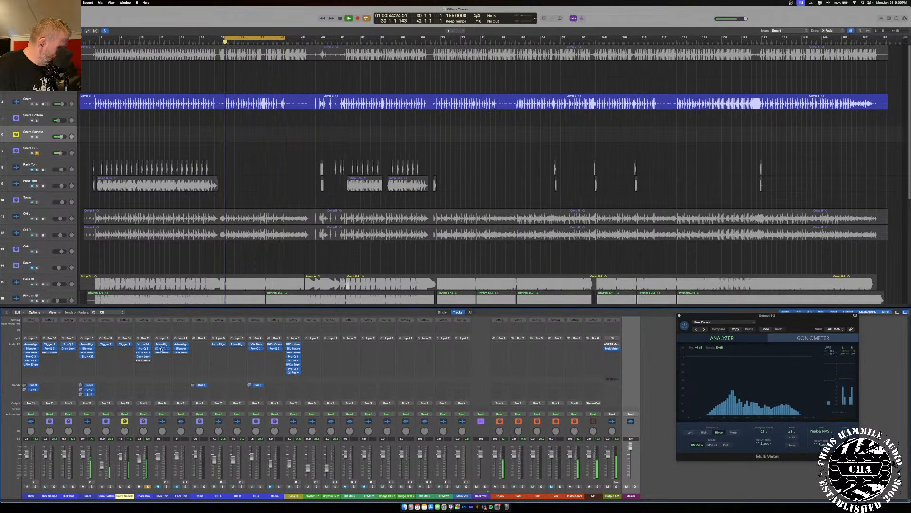
# - Fine-tune the target level of Drum Leveler on the Snare Bus, bypassing and re-enabling it to compare
pyautogui.click(142, 356)
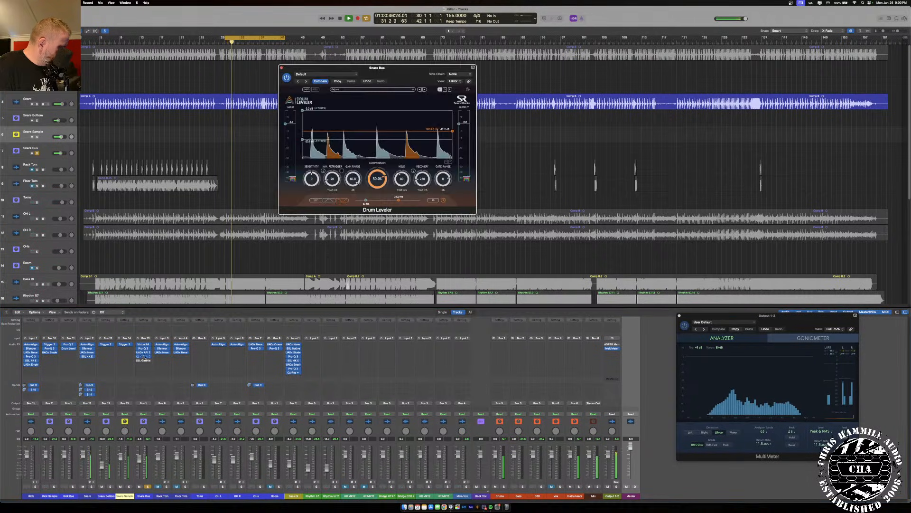
pyautogui.scroll(1, 452, 131)
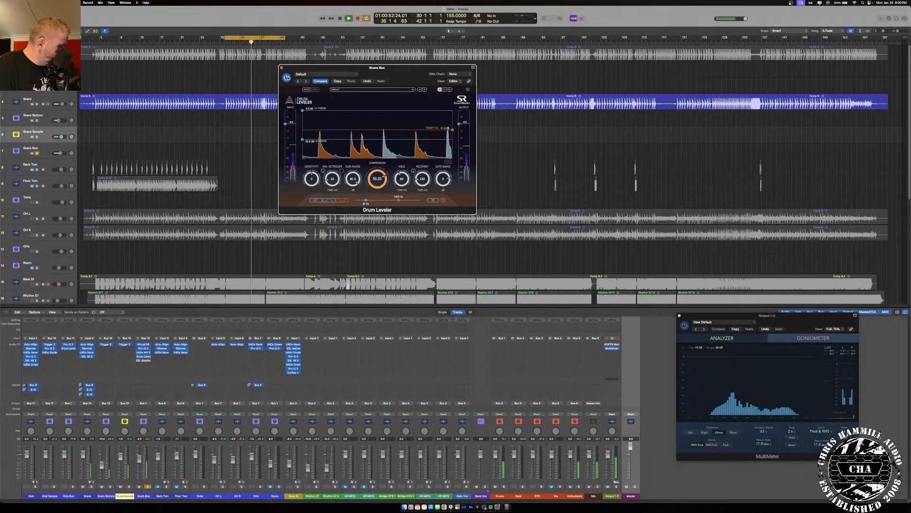
pyautogui.click(287, 76)
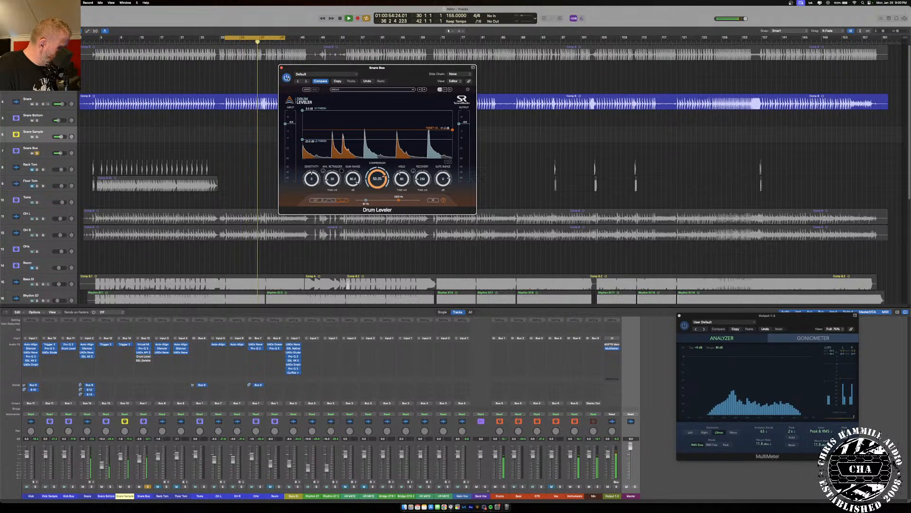
pyautogui.click(287, 77)
pyautogui.scroll(1, 453, 131)
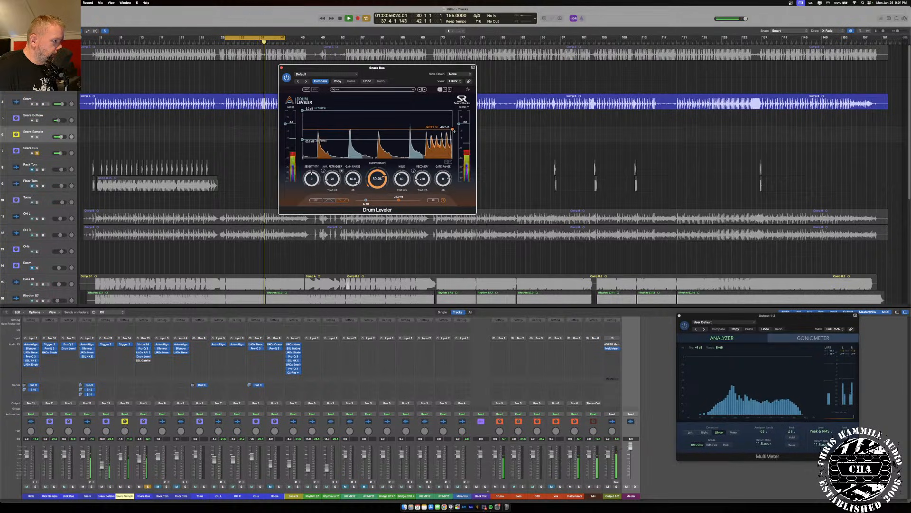
pyautogui.scroll(-1, 453, 131)
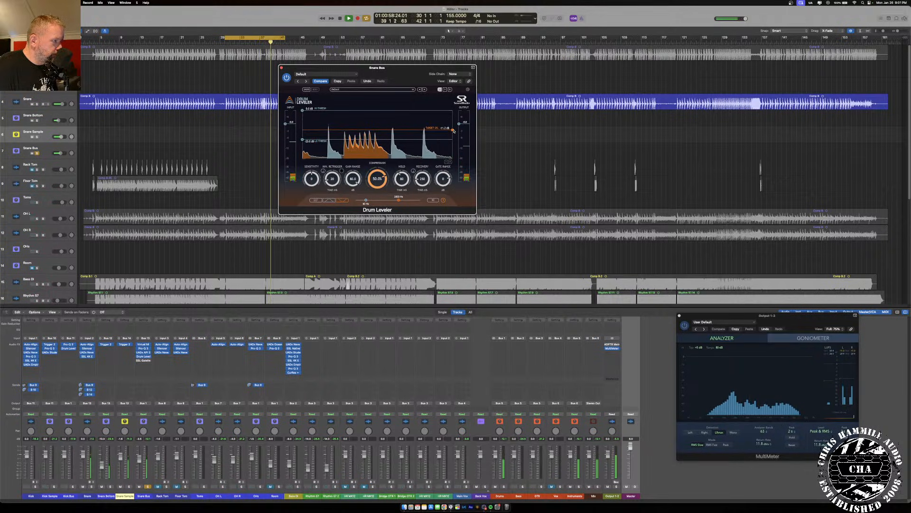
# - Fine-tune the target level in the Snare Bus Drum Leveler and close the plug-in window
pyautogui.scroll(-1, 454, 131)
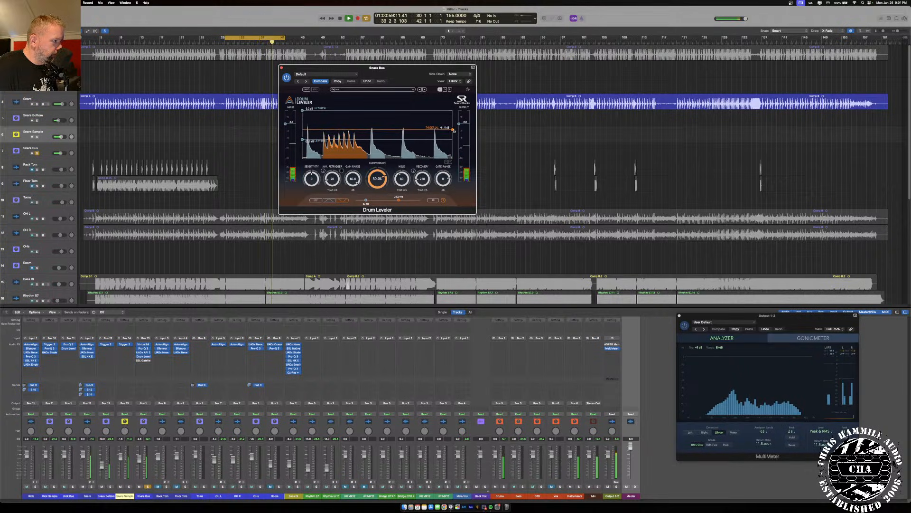
pyautogui.click(283, 67)
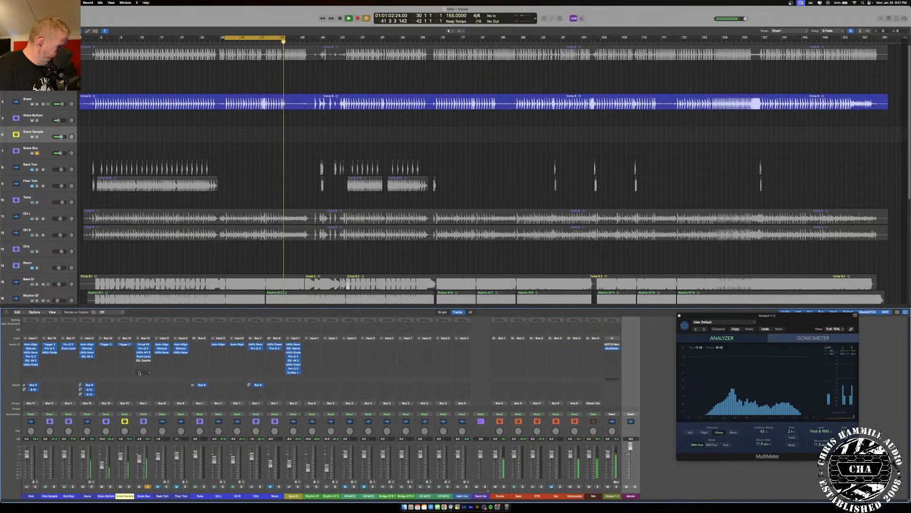
# - Adjust the output mix of SSL GateVerb on the Snare Bus, compare it bypassed and active, and close the plug-in
pyautogui.click(144, 361)
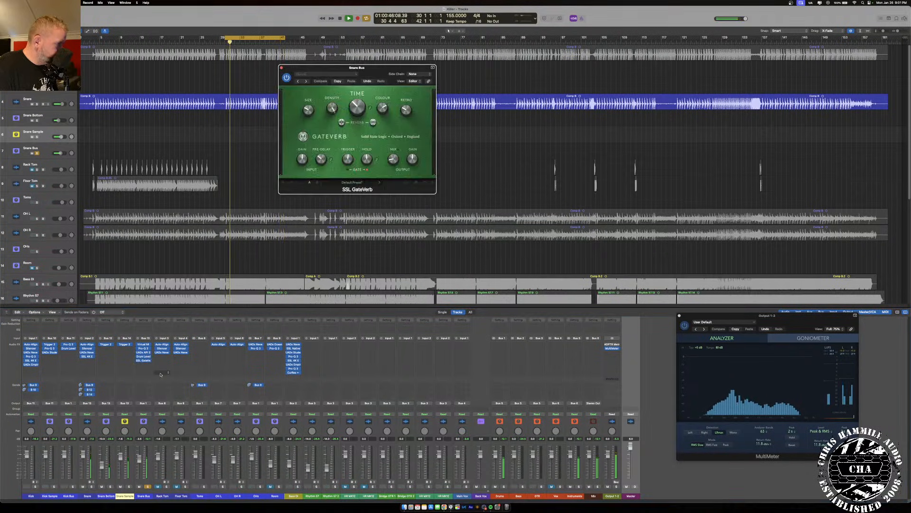
pyautogui.scroll(-2, 394, 162)
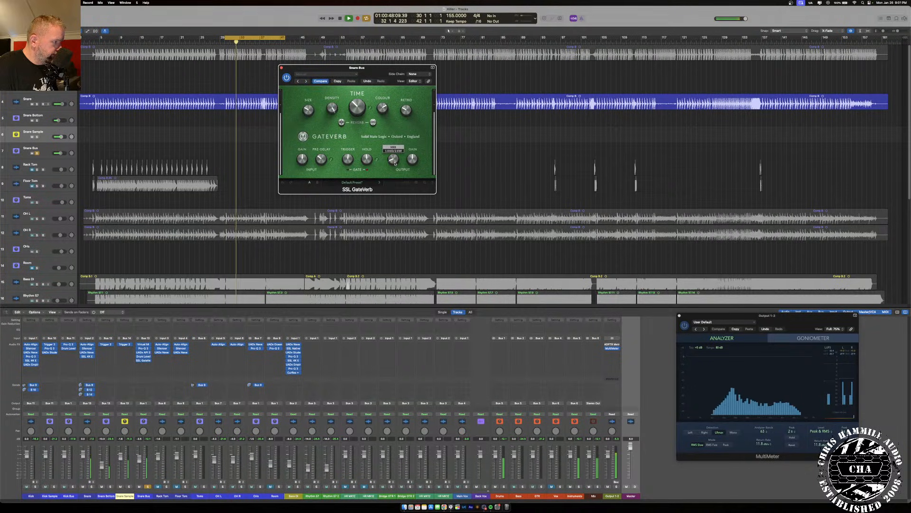
pyautogui.scroll(-2, 394, 163)
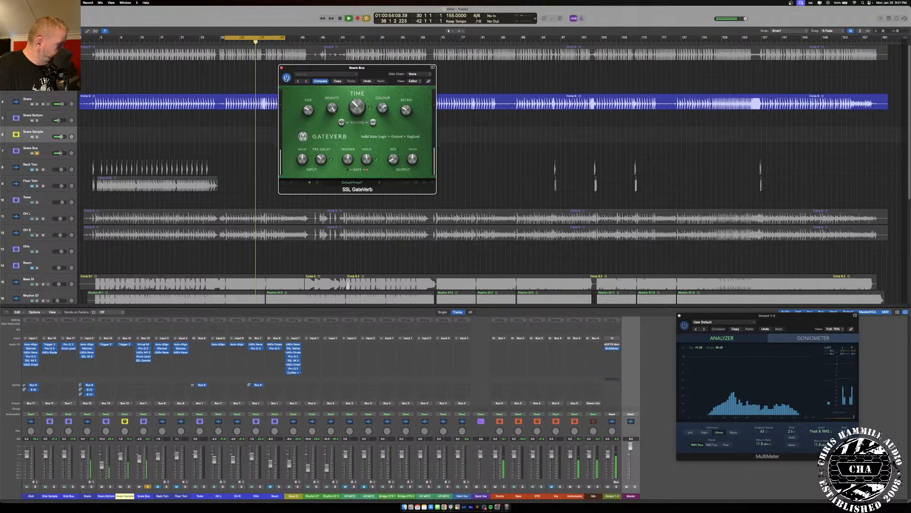
pyautogui.click(286, 77)
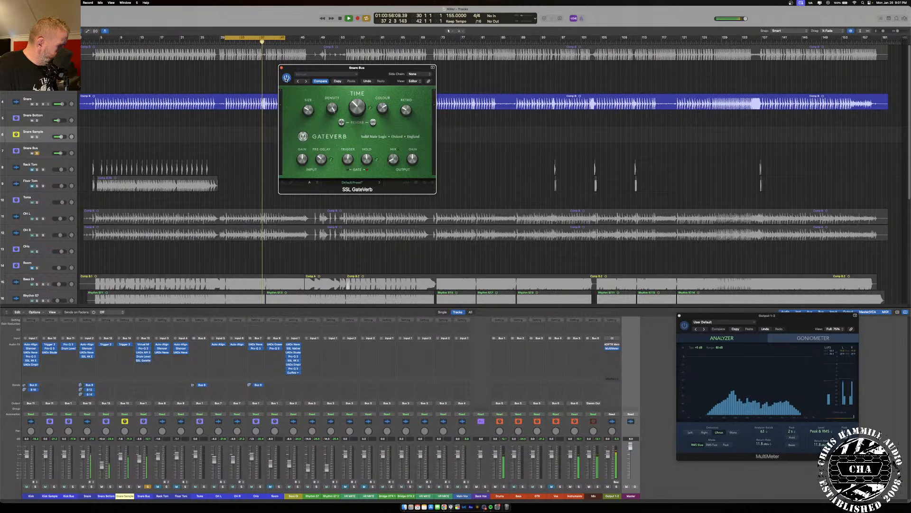
pyautogui.click(286, 77)
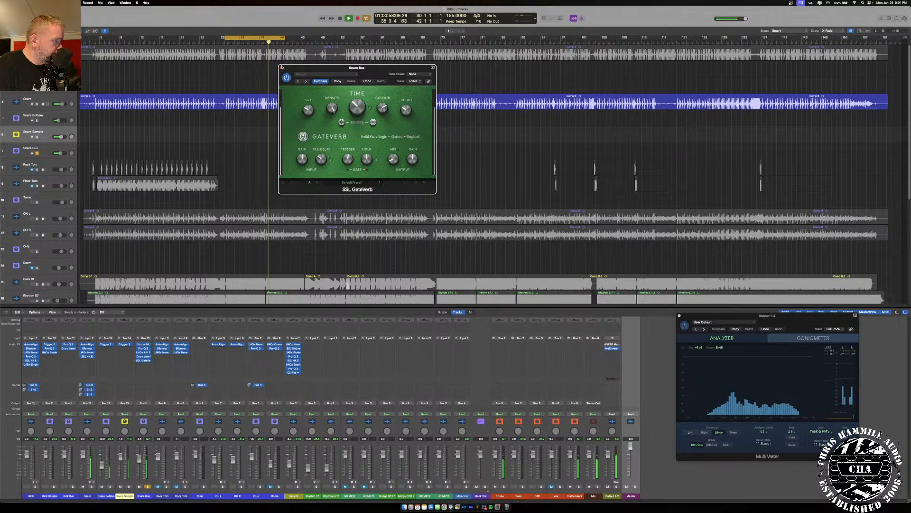
pyautogui.moveTo(391, 164)
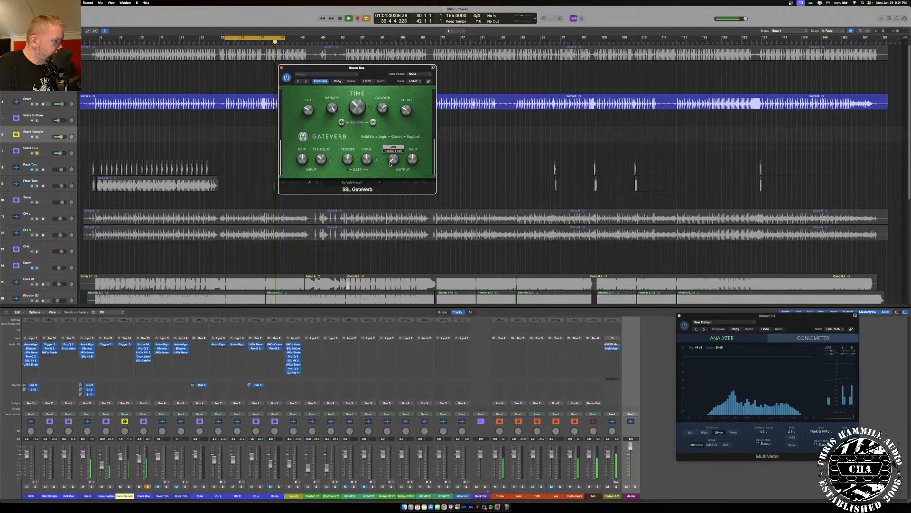
pyautogui.click(281, 68)
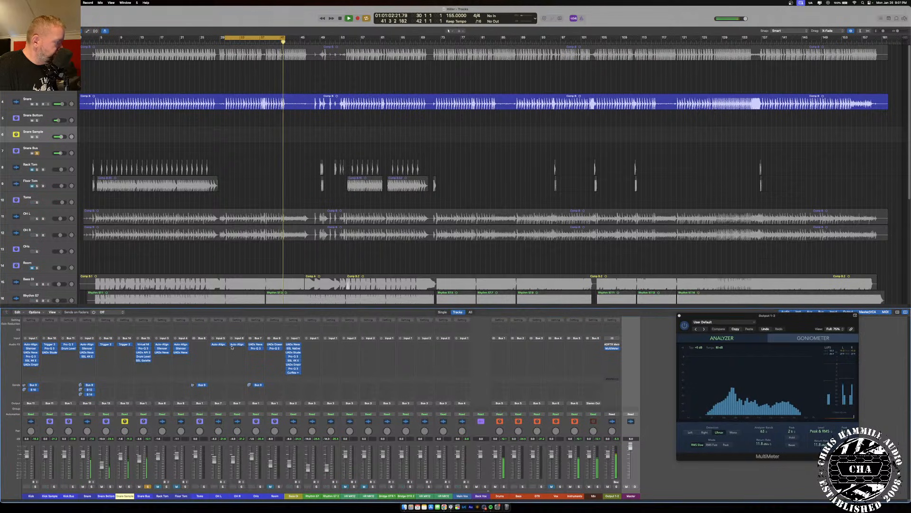
# - Audition the Drums bus in solo, clear that solo, and unsolo the Snare Bus so the whole mix plays
pyautogui.click(505, 486)
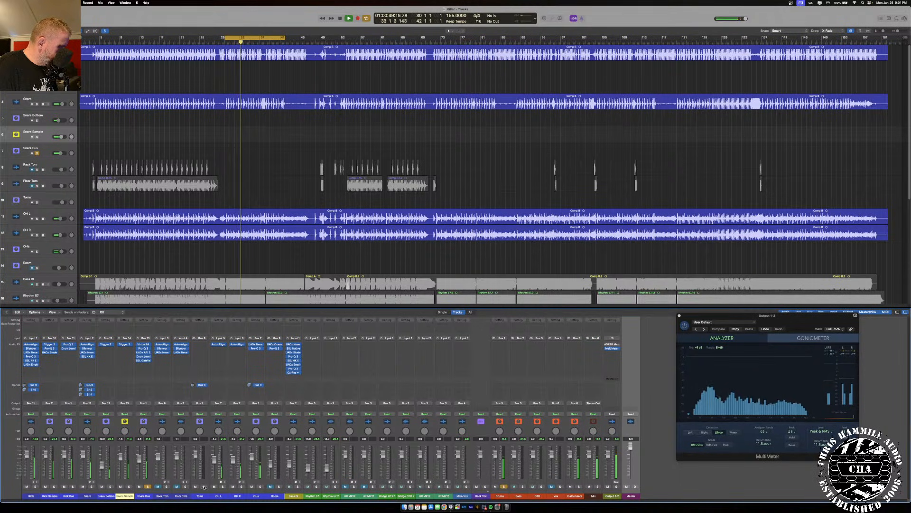
pyautogui.click(503, 486)
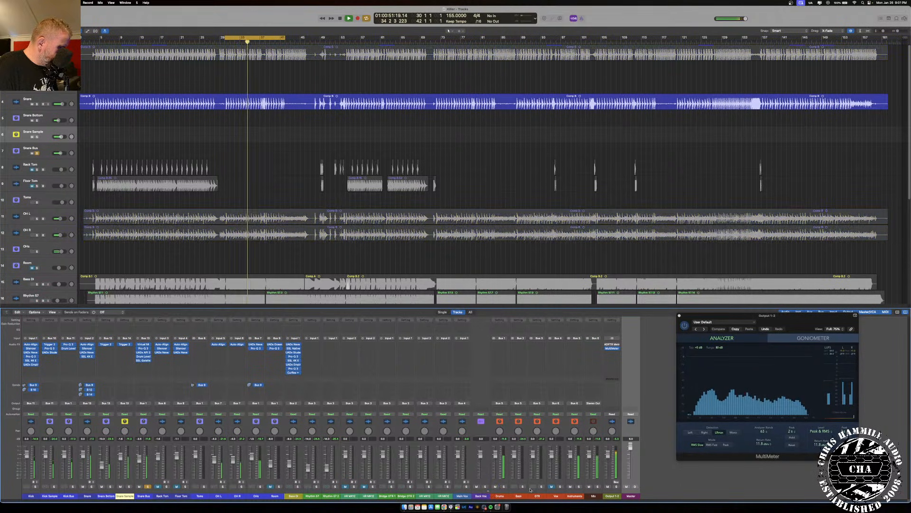
pyautogui.click(148, 486)
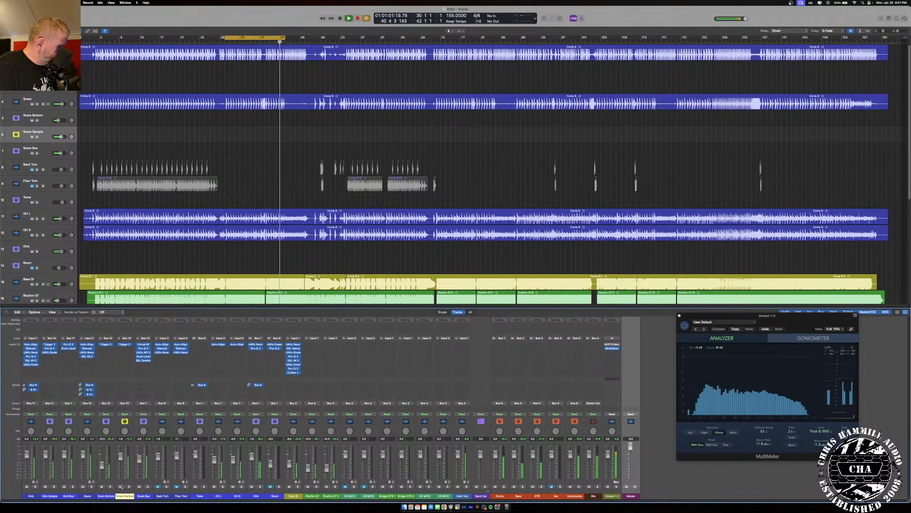
# - Recolour the Snare Sample track from yellow to the blue used for the other drum tracks
pyautogui.press('Down')
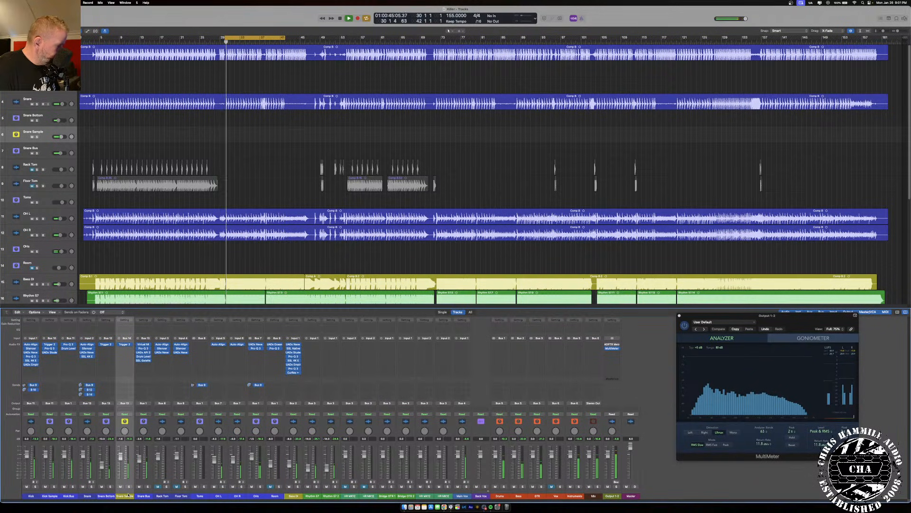
pyautogui.hotkey('alt', 'c')
pyautogui.click(361, 351)
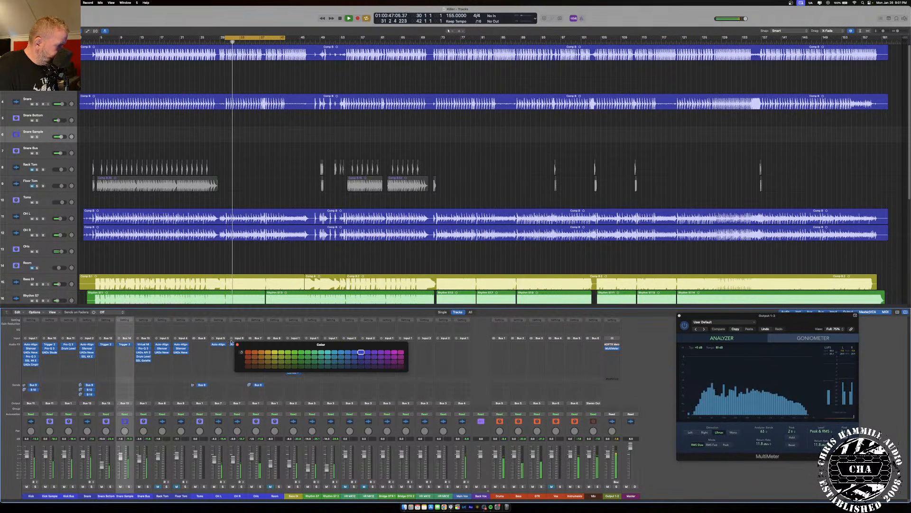
pyautogui.hotkey('alt', 'c')
# - Recolour the Snare Bus track with the darkest shade of the drum tracks' blue
pyautogui.click(137, 497)
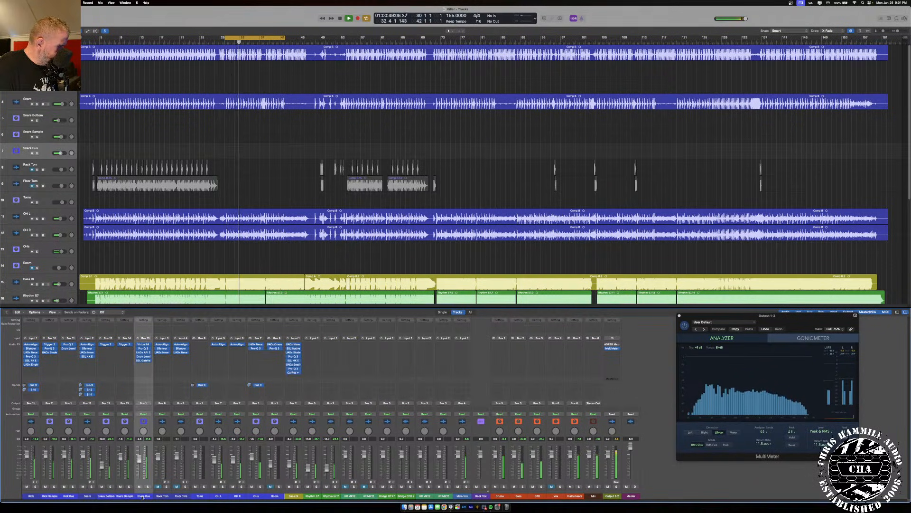
pyautogui.hotkey('alt', 'c')
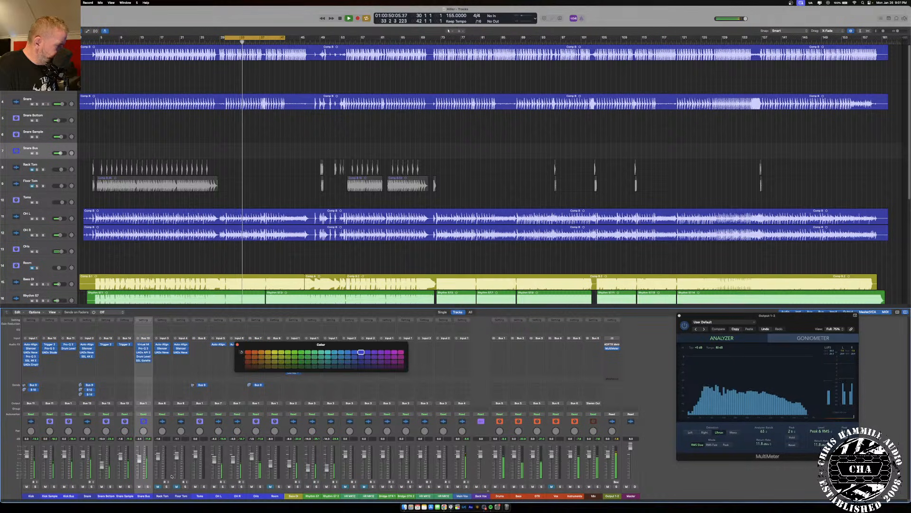
pyautogui.click(361, 365)
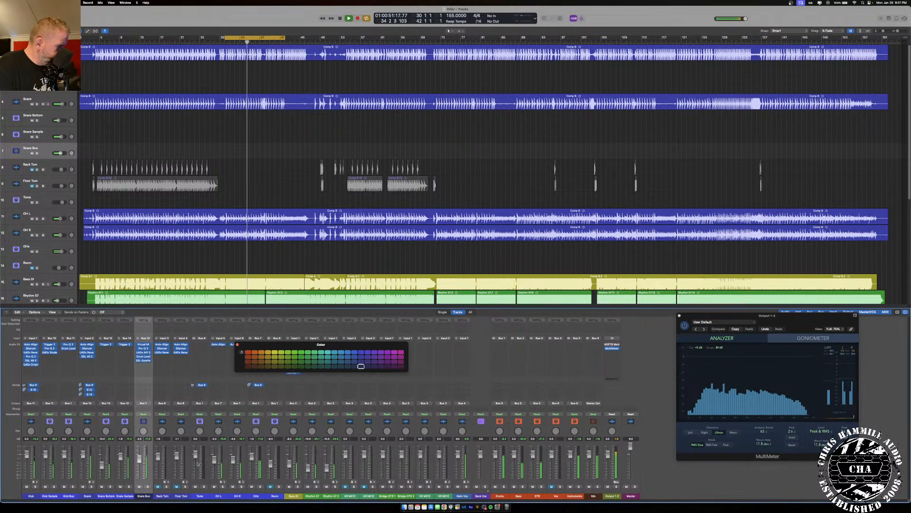
# - Give the Kick Bus the same dark blue as the Snare Bus and close the colour palette
pyautogui.click(76, 496)
pyautogui.click(364, 367)
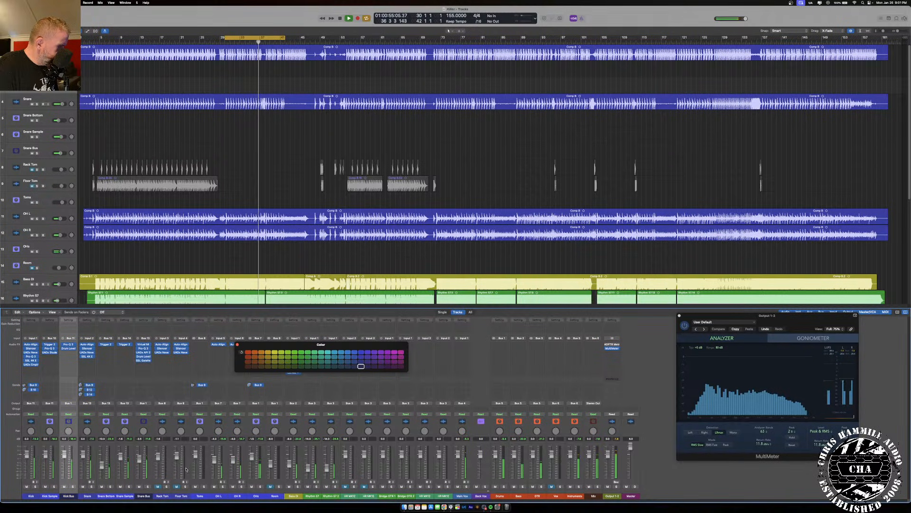
pyautogui.press('Down')
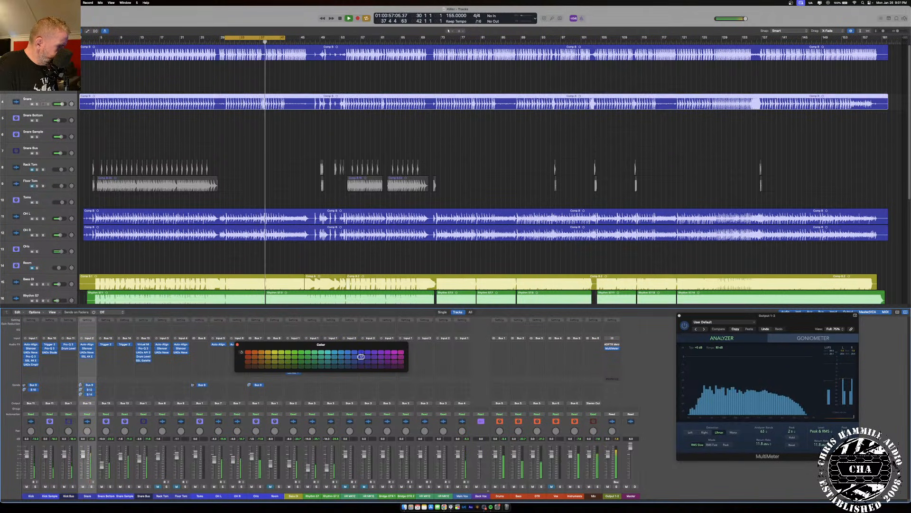
pyautogui.click(238, 345)
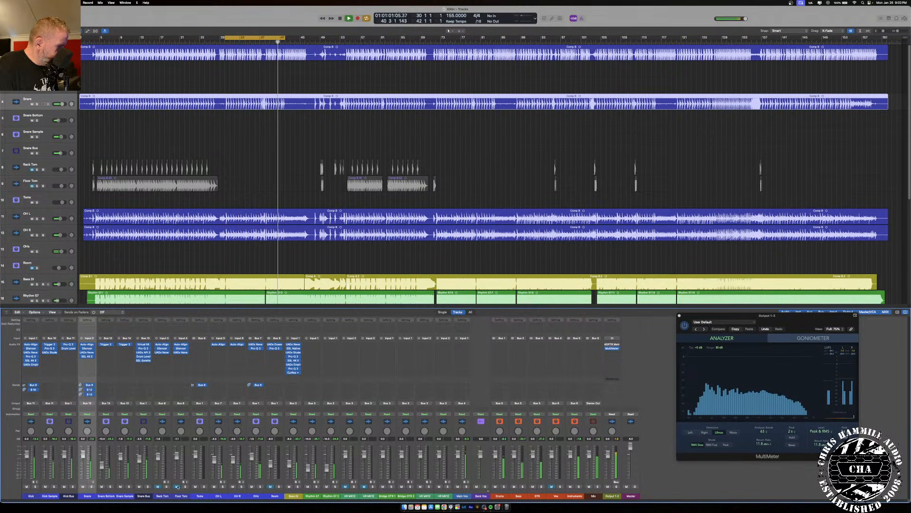
pyautogui.moveTo(163, 496); pyautogui.dragTo(186, 496)
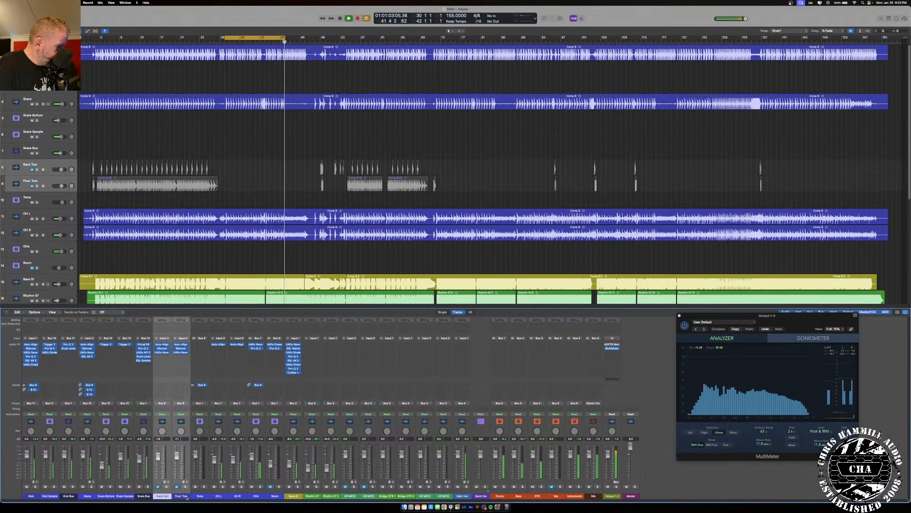
pyautogui.hotkey('alt', 'c')
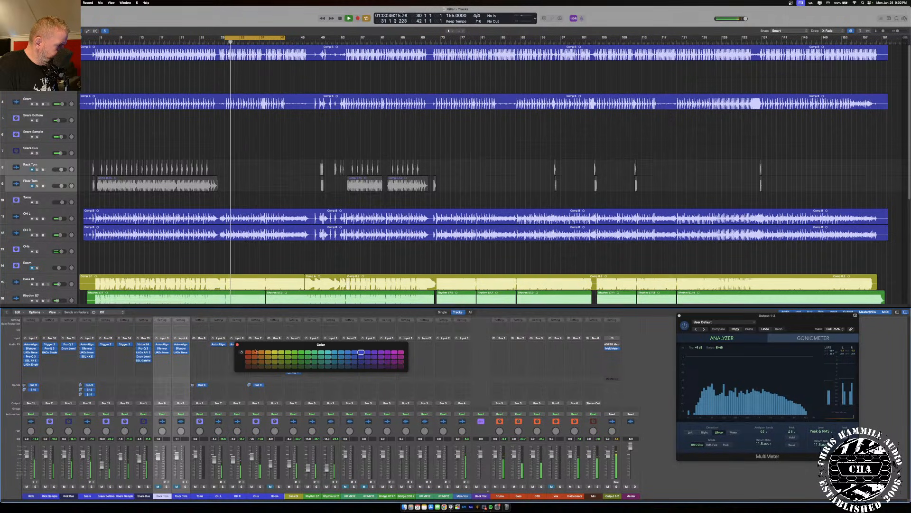
pyautogui.click(237, 345)
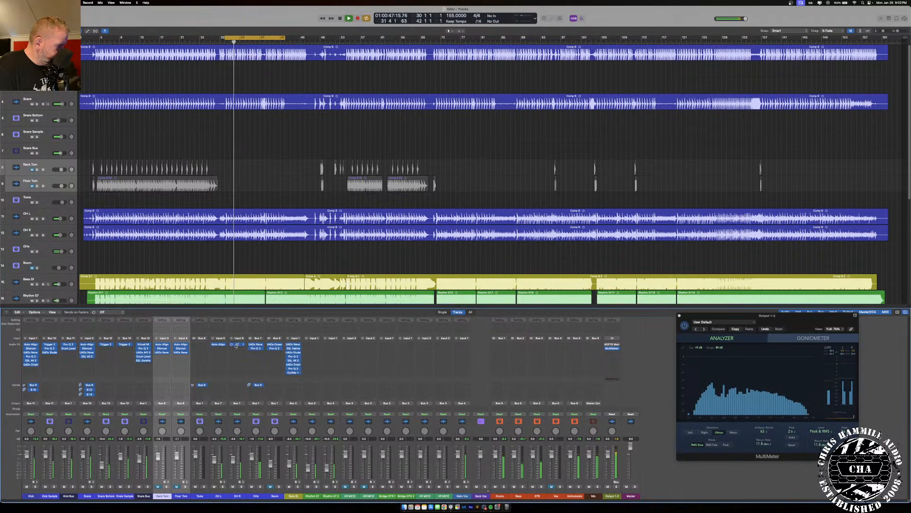
pyautogui.click(238, 496)
pyautogui.click(256, 496)
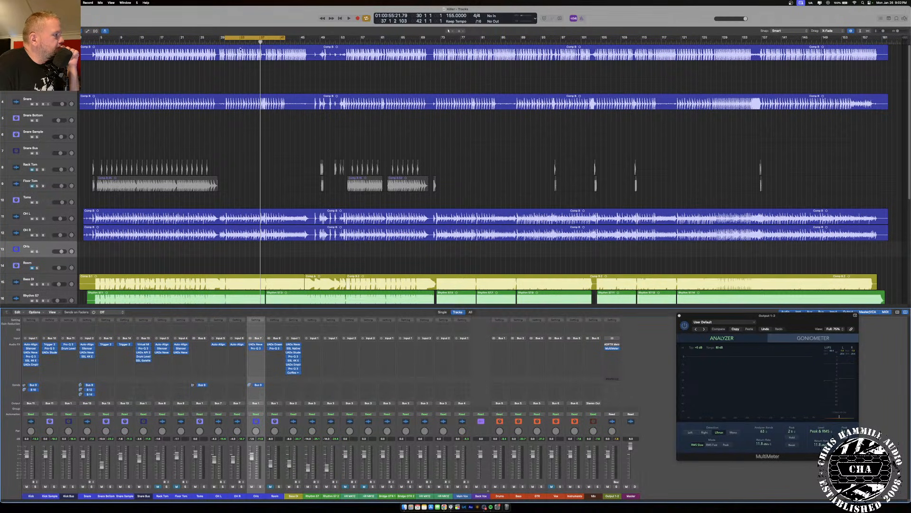
# - Turn off the cycle range, check the stream in OBS Studio, and return to the Logic Pro project
pyautogui.click(245, 39)
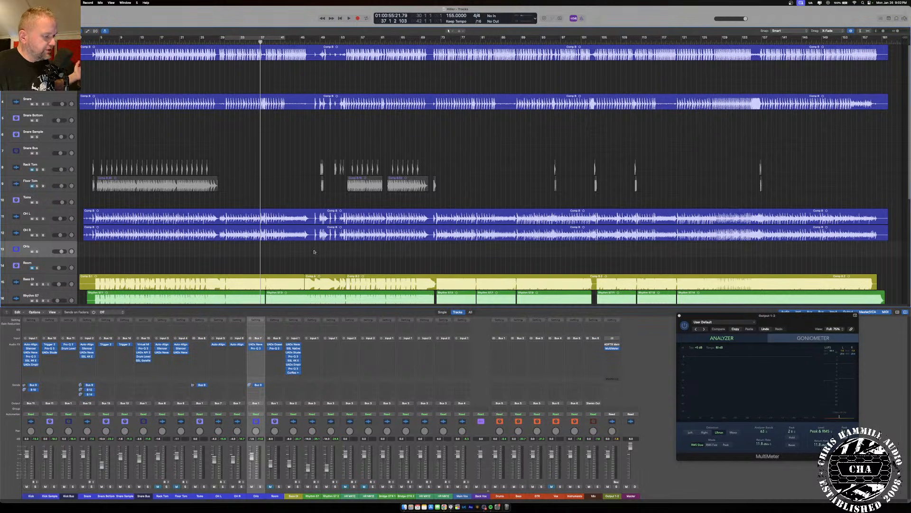
pyautogui.click(483, 506)
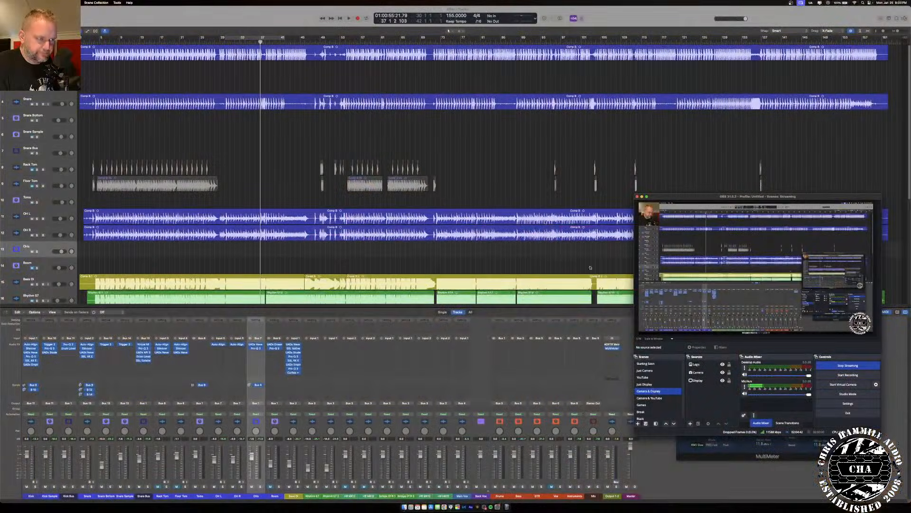
pyautogui.click(279, 454)
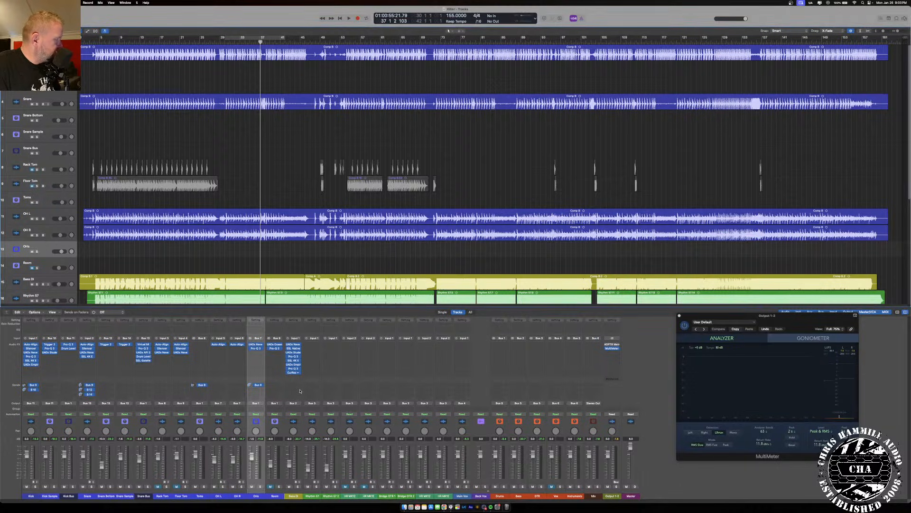
# - Set the cycle range to about bars 4 to 28, solo the Rack Tom track and start playback
pyautogui.moveTo(256, 38); pyautogui.dragTo(215, 50)
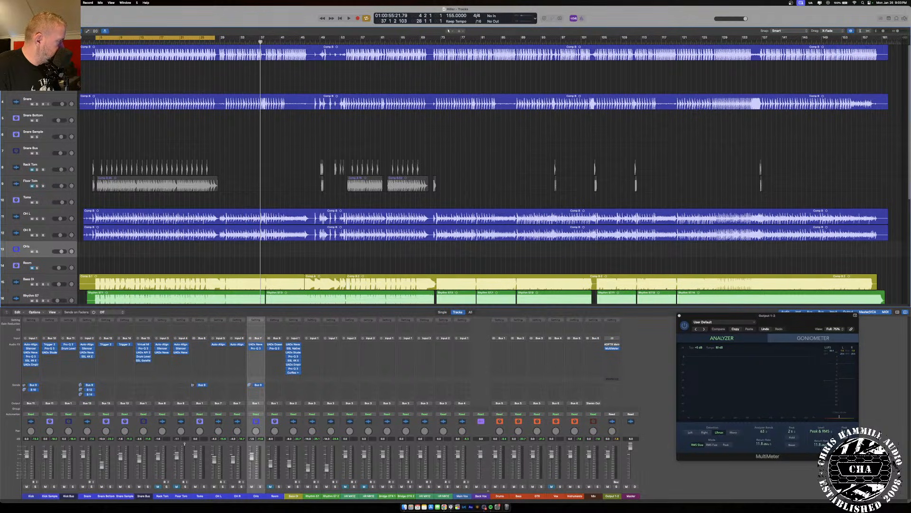
pyautogui.click(31, 496)
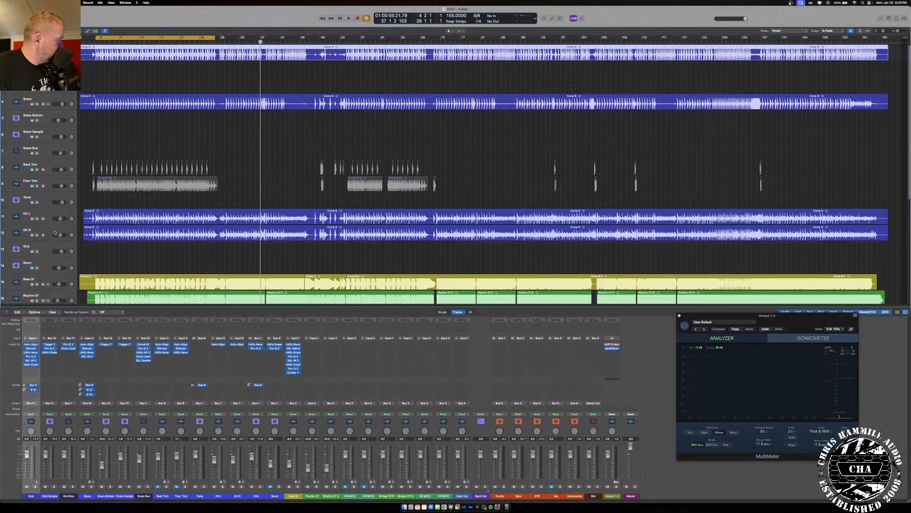
pyautogui.click(41, 164)
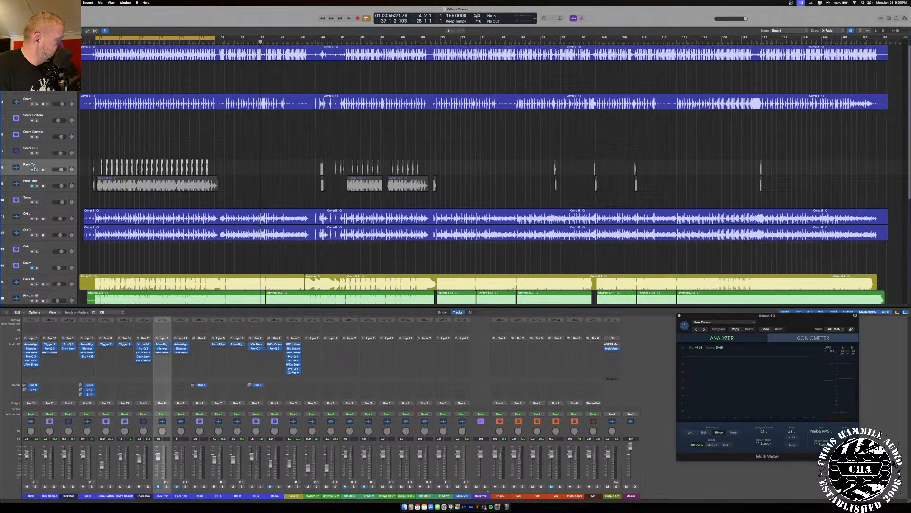
pyautogui.click(37, 170)
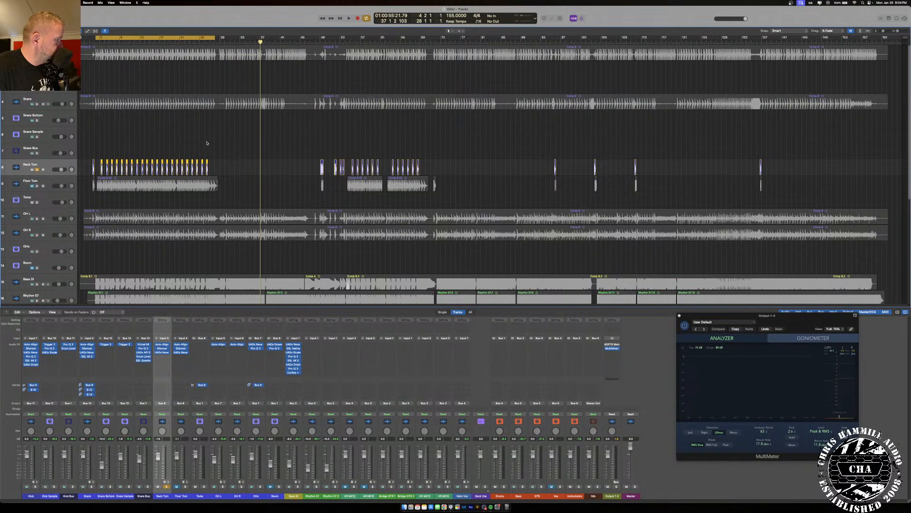
pyautogui.press('space')
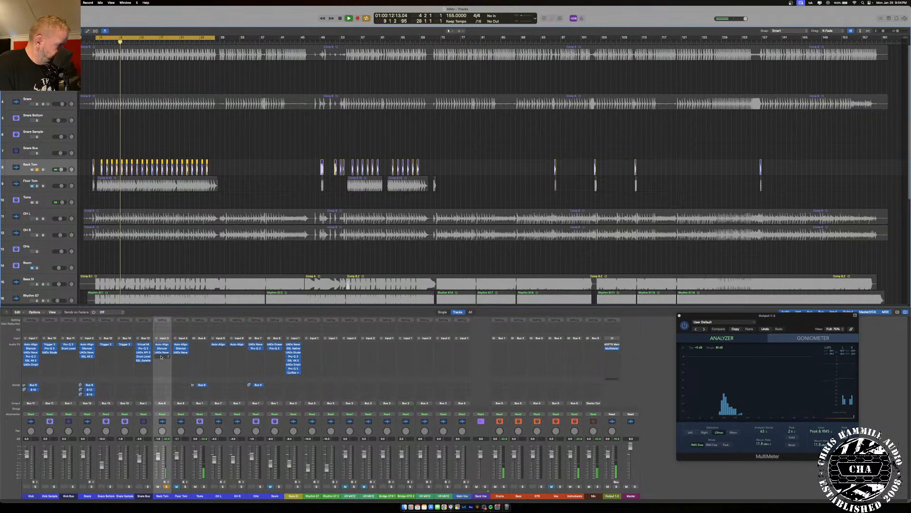
# - Insert the SSL 4K E plug-in in the next free effect slot of the Rack Tom channel
pyautogui.click(160, 357)
pyautogui.moveTo(174, 466)
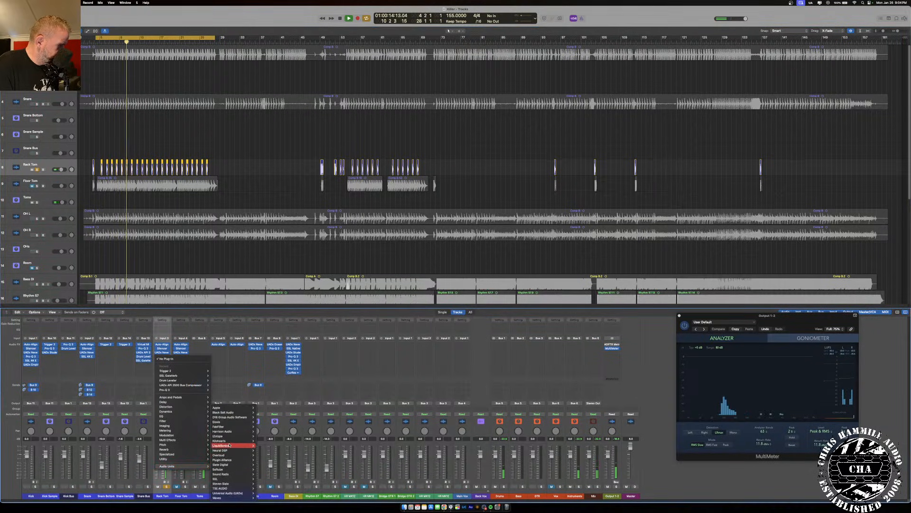
pyautogui.moveTo(233, 478)
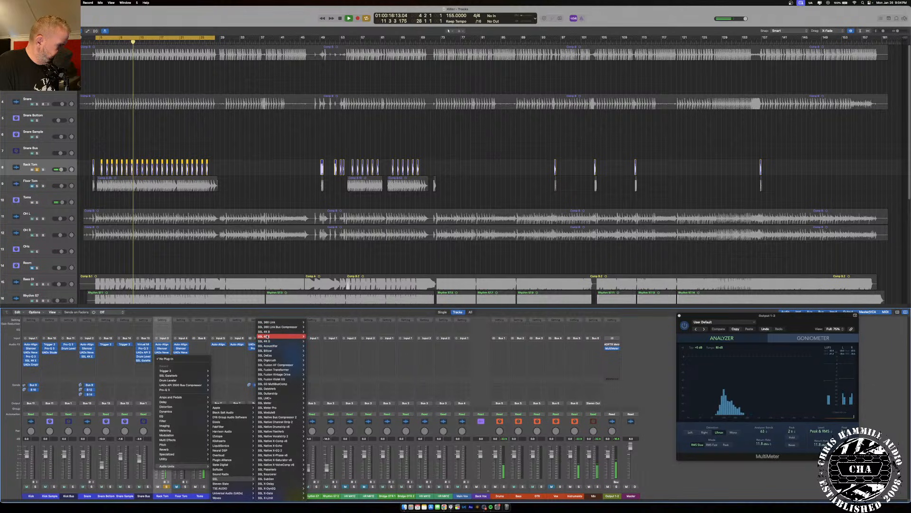
pyautogui.moveTo(268, 336)
pyautogui.click(315, 336)
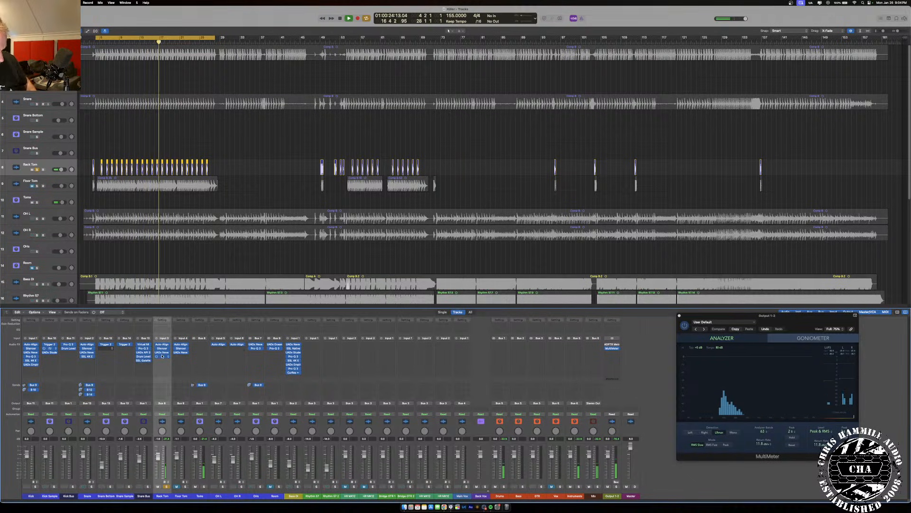
# - Lower the low-mid frequency and cut the low-mid gain in the SSL 4K E equaliser on the Rack Tom channel
pyautogui.click(163, 356)
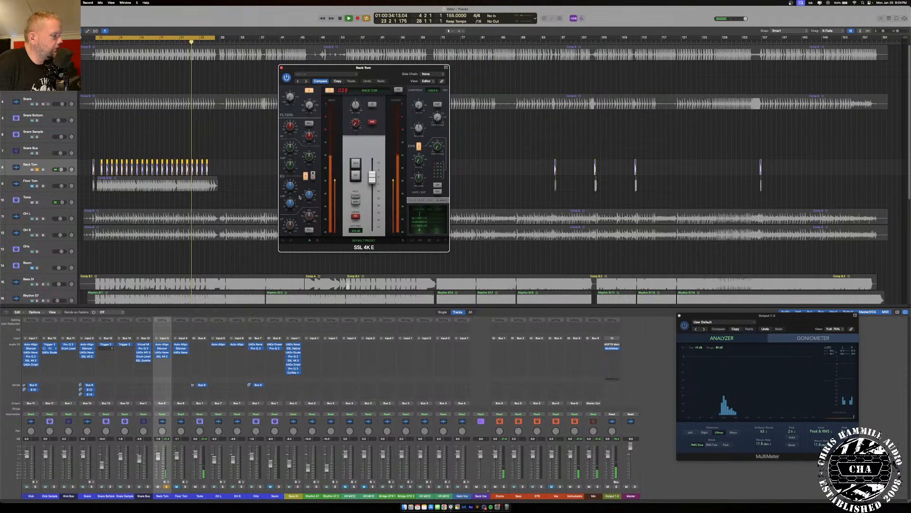
pyautogui.moveTo(295, 167); pyautogui.dragTo(295, 164)
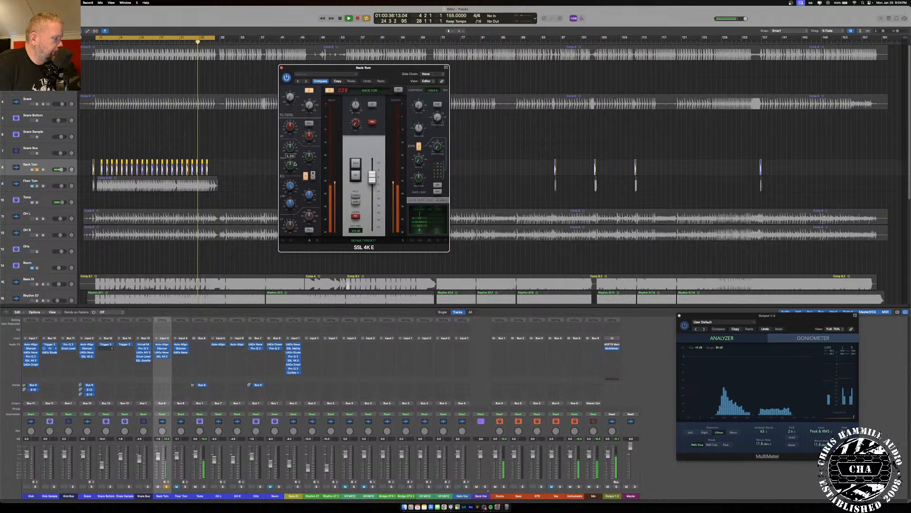
pyautogui.moveTo(309, 195); pyautogui.dragTo(308, 206)
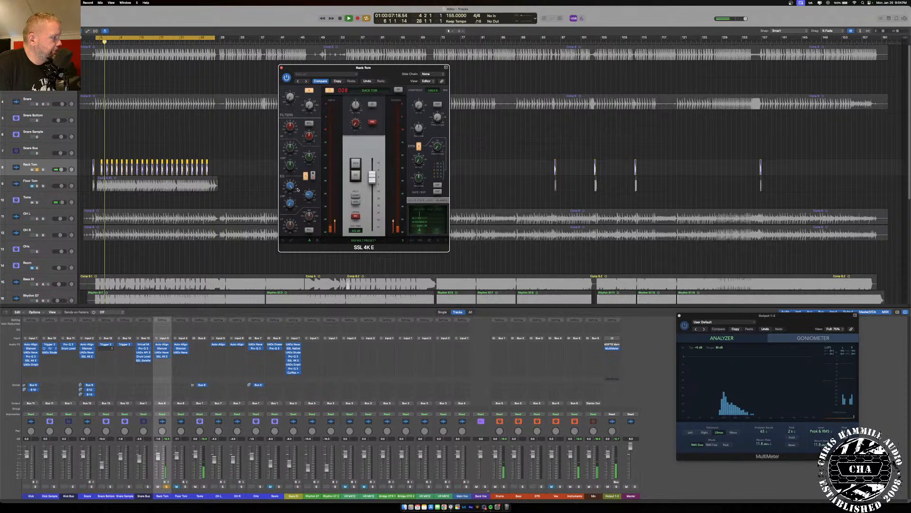
pyautogui.moveTo(297, 189); pyautogui.dragTo(297, 191)
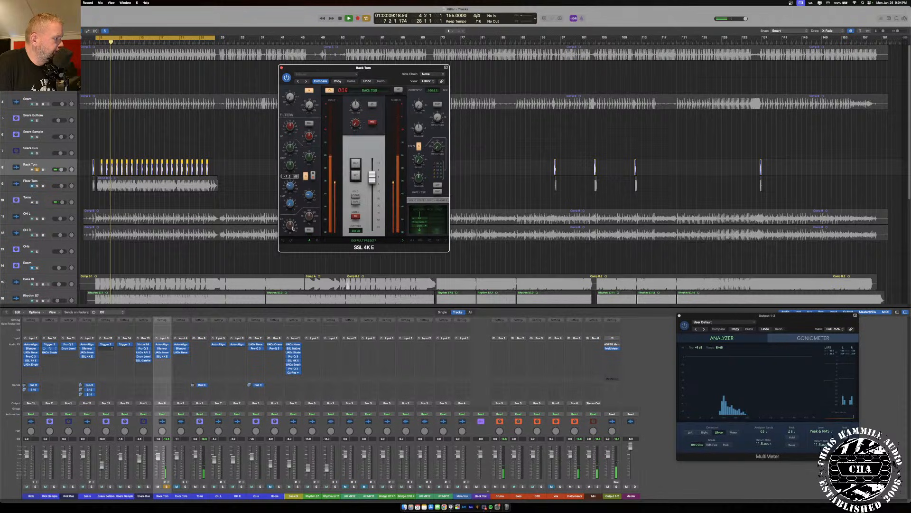
pyautogui.moveTo(293, 188); pyautogui.dragTo(293, 192)
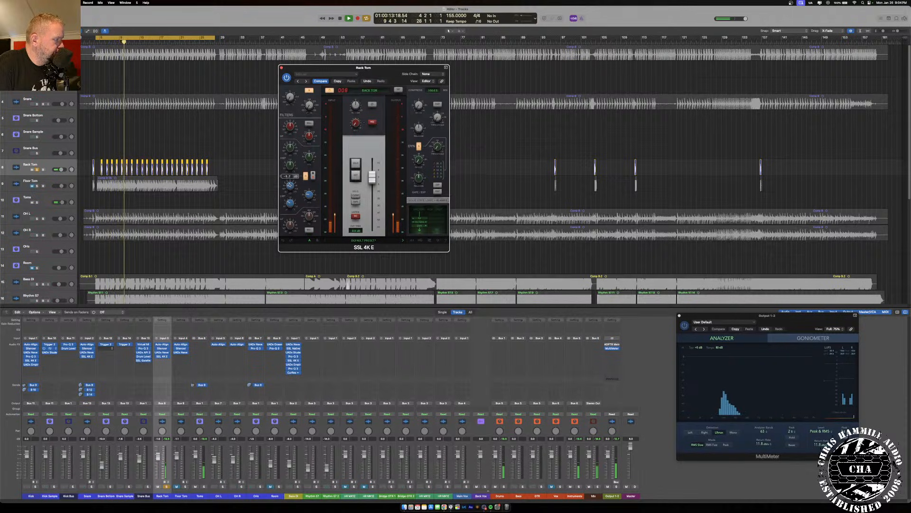
# - Boost the high-mid gain in the Rack Tom's SSL 4K E, fine-tune its filter setting and close the plug-in
pyautogui.moveTo(290, 146); pyautogui.dragTo(293, 139)
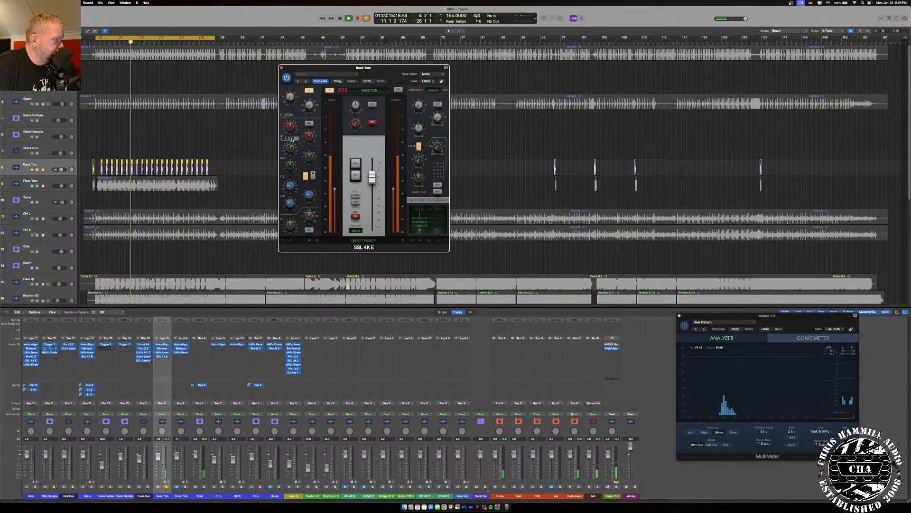
pyautogui.moveTo(293, 128)
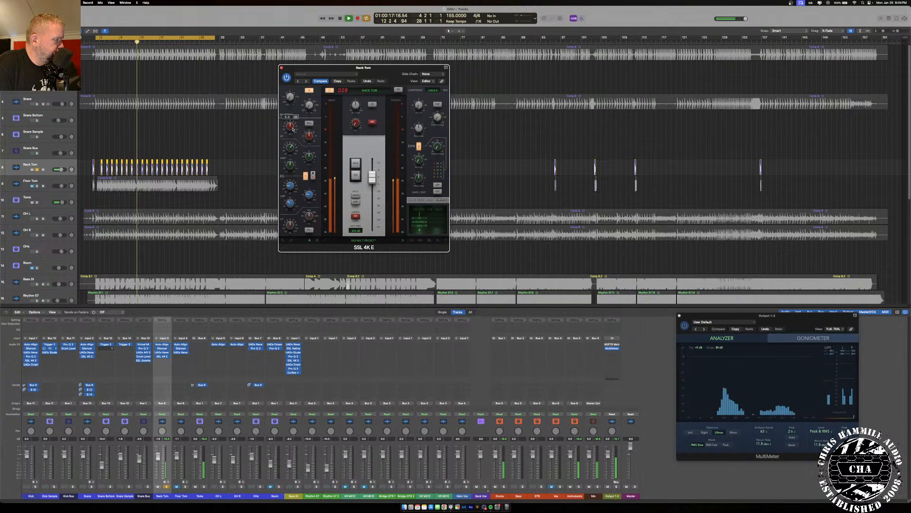
pyautogui.moveTo(291, 148)
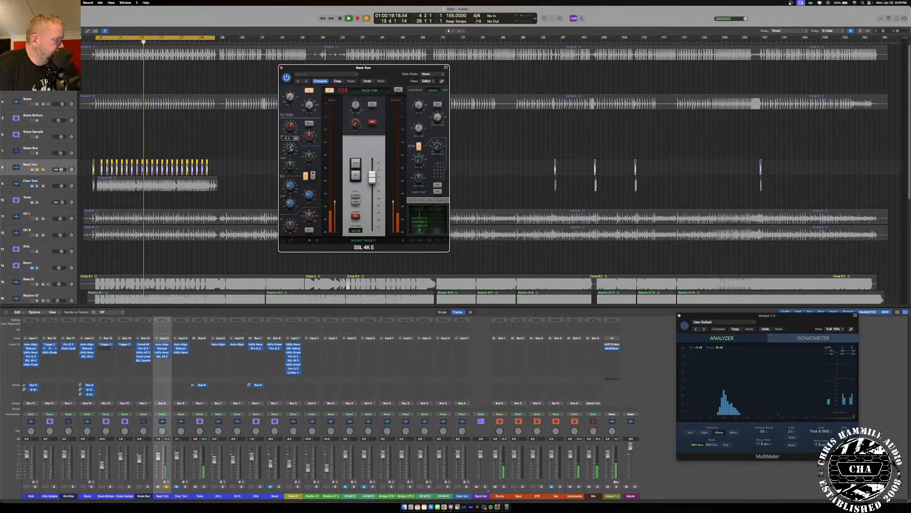
pyautogui.moveTo(290, 96)
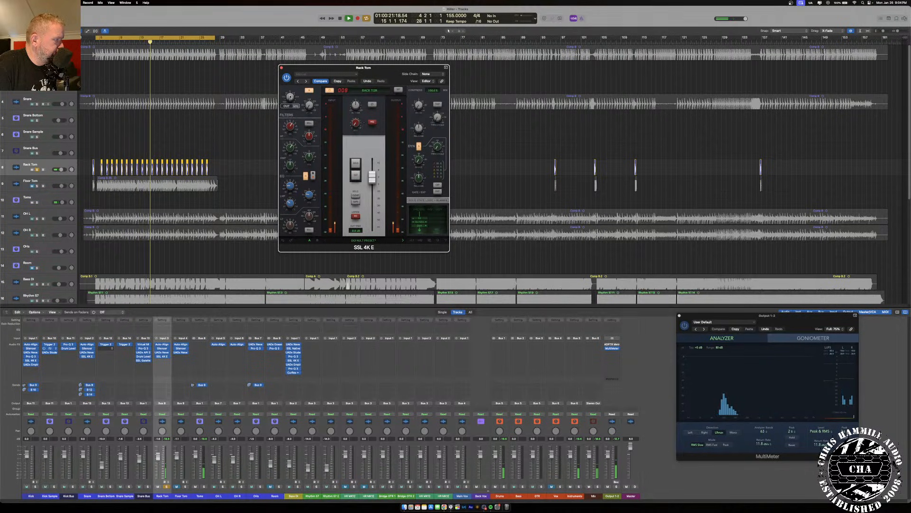
pyautogui.scroll(-2, 291, 96)
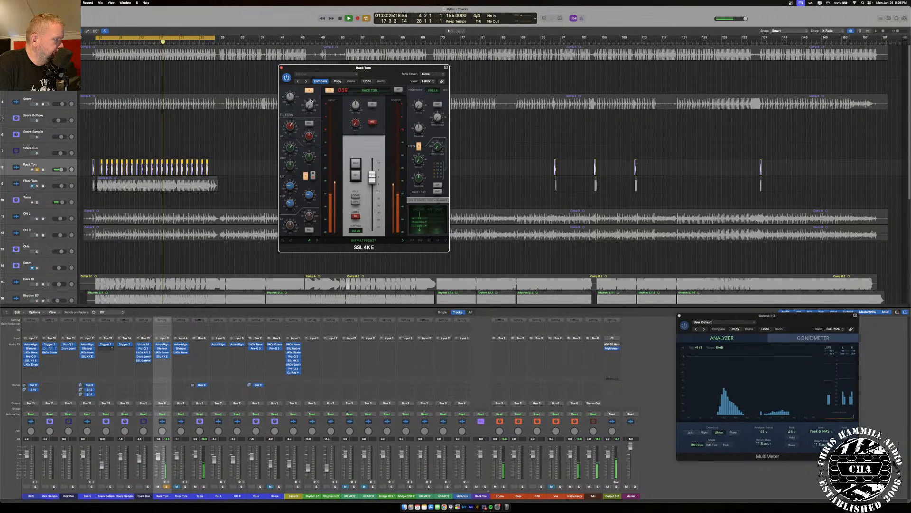
pyautogui.click(282, 67)
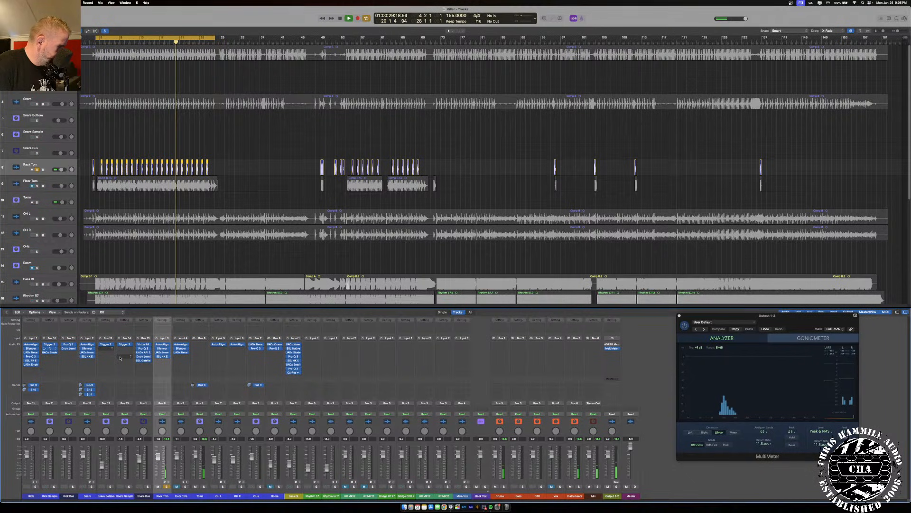
# - Reopen the Rack Tom's SSL 4K E, set its compressor to fast attack, raise the ratio and adjust the threshold, then close it
pyautogui.click(162, 357)
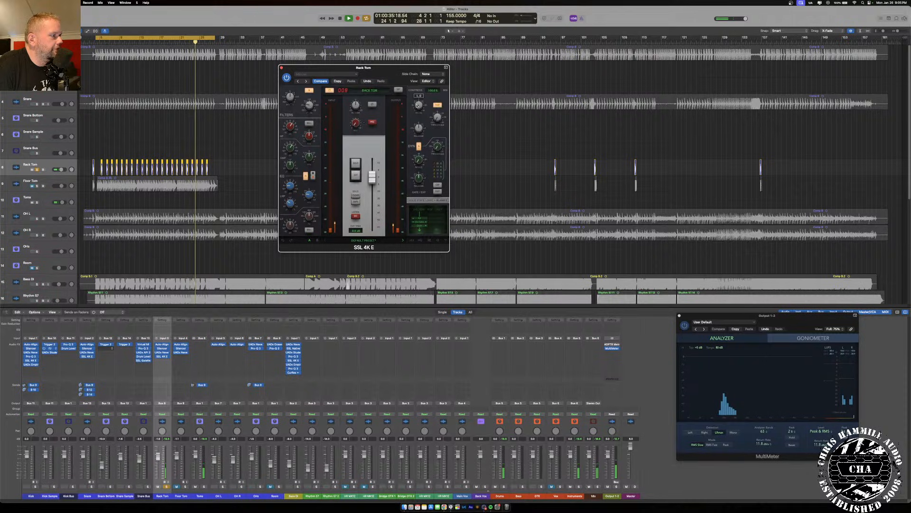
pyautogui.scroll(3, 418, 105)
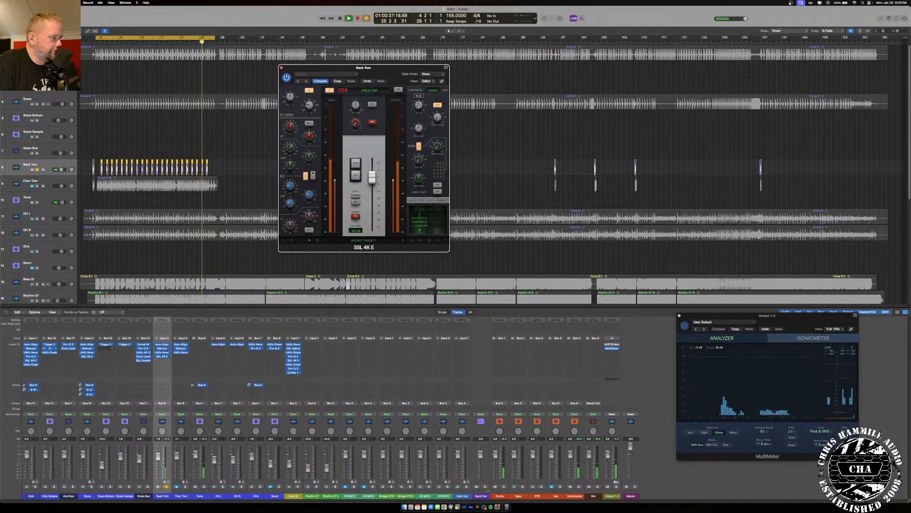
pyautogui.moveTo(436, 111)
pyautogui.moveTo(436, 111); pyautogui.dragTo(437, 97)
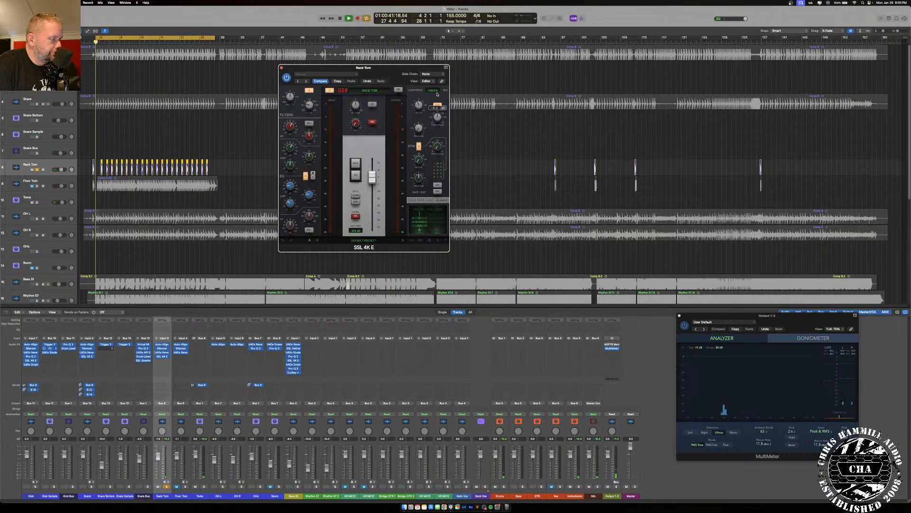
pyautogui.moveTo(437, 94); pyautogui.dragTo(438, 91)
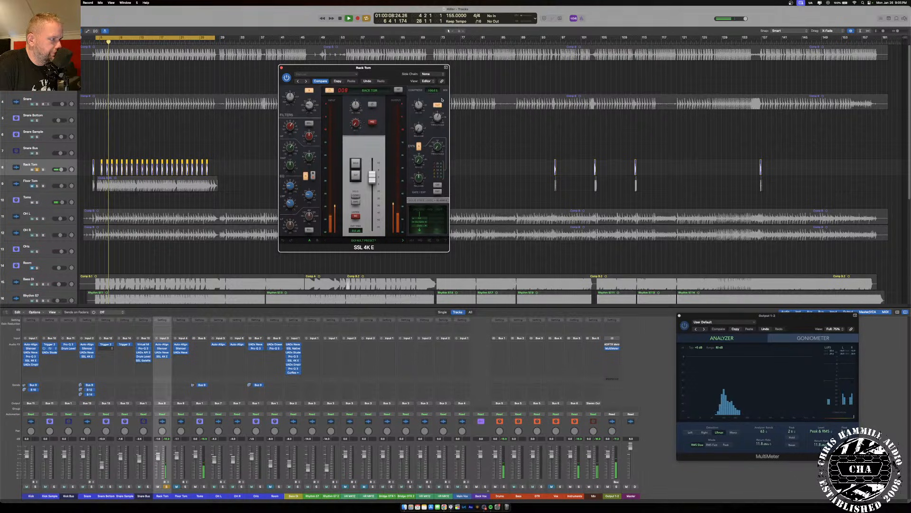
pyautogui.moveTo(290, 91)
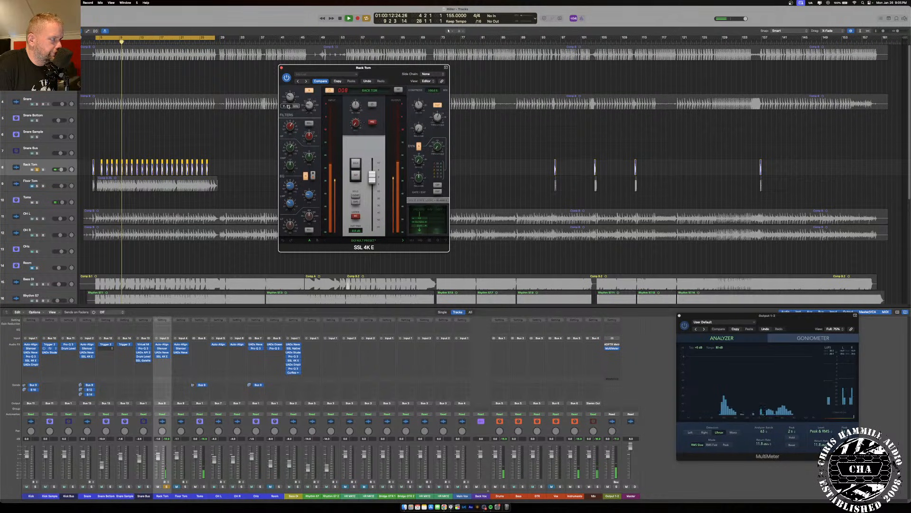
pyautogui.click(281, 67)
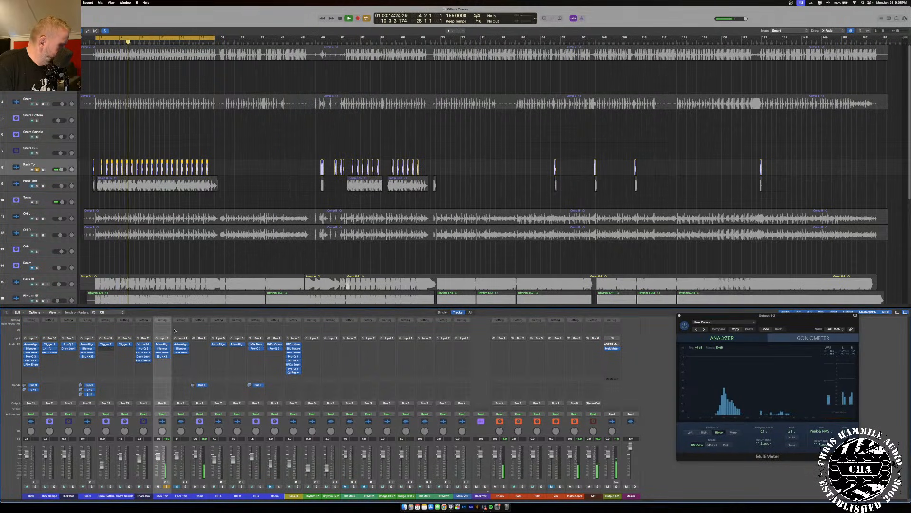
# - Insert the mono UADx Empirical Labs Distressor in the next free effect slot of the Rack Tom channel
pyautogui.click(160, 361)
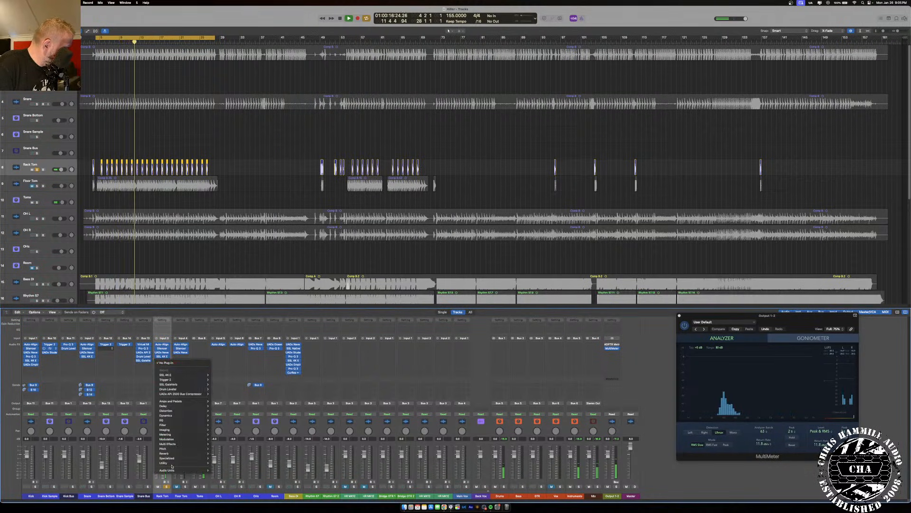
pyautogui.moveTo(175, 470)
pyautogui.moveTo(230, 493)
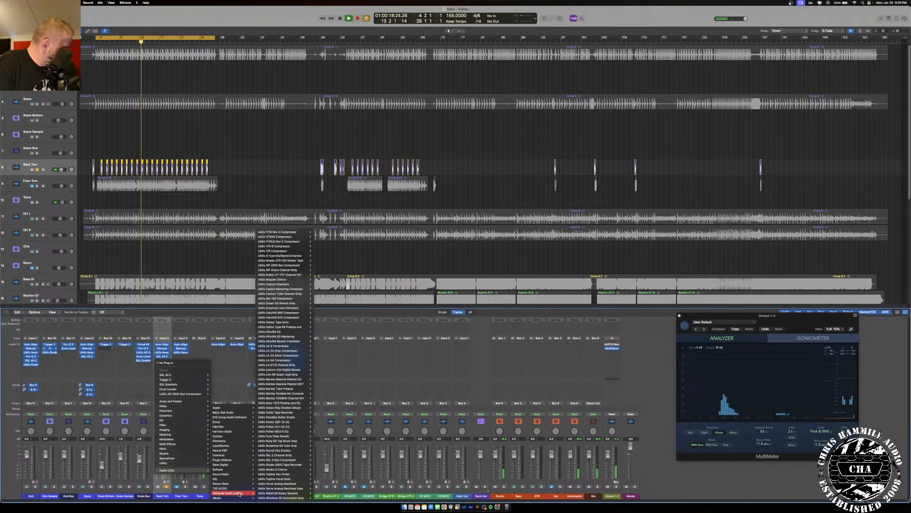
pyautogui.moveTo(287, 346)
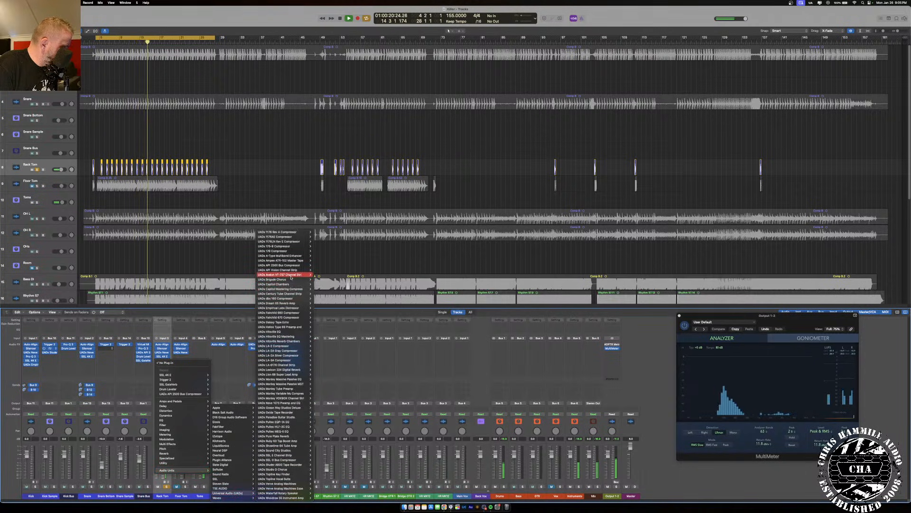
pyautogui.moveTo(291, 295)
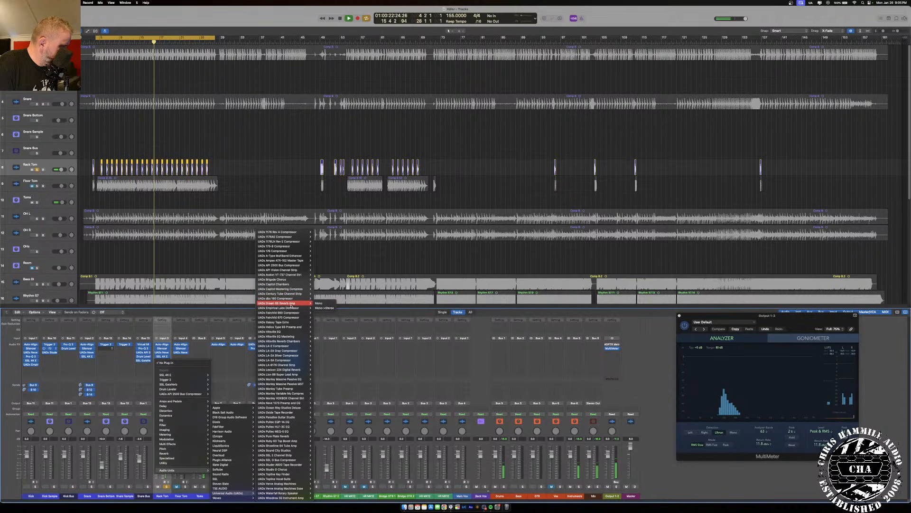
pyautogui.click(318, 308)
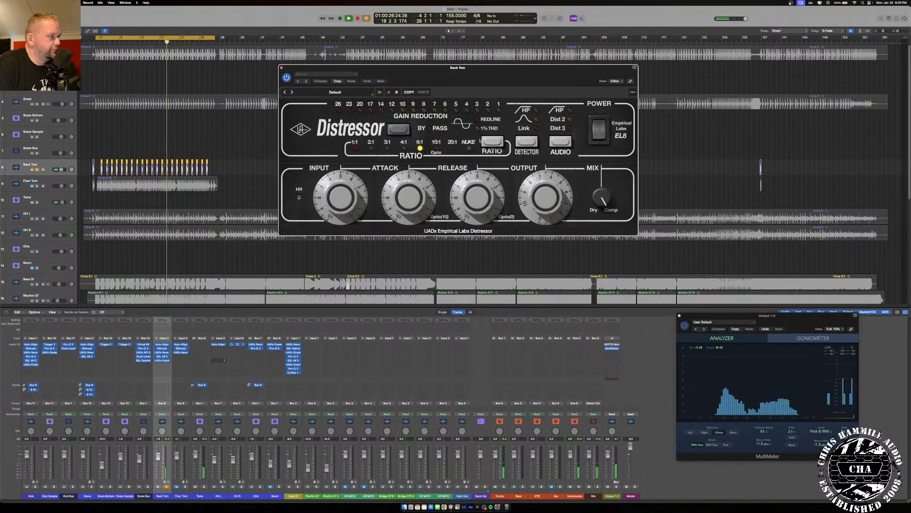
# - Set the Distressor to a 4:1 ratio with Dist 3 audio mode, adjust its input level and close it
pyautogui.click(497, 140)
pyautogui.click(498, 140)
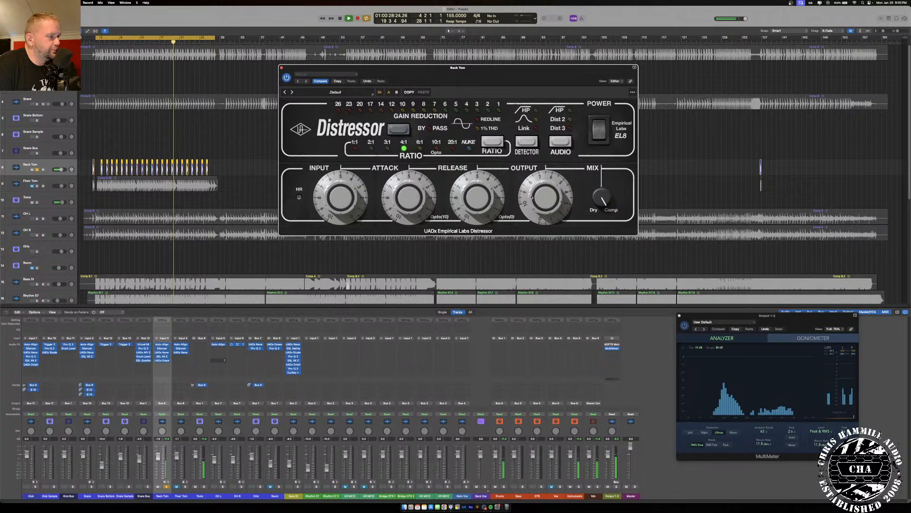
pyautogui.click(561, 141)
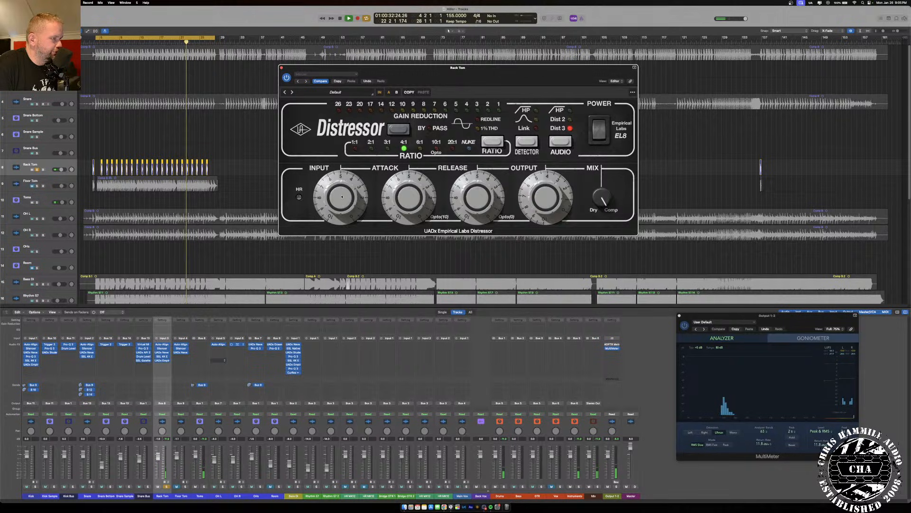
pyautogui.moveTo(338, 196); pyautogui.dragTo(339, 189)
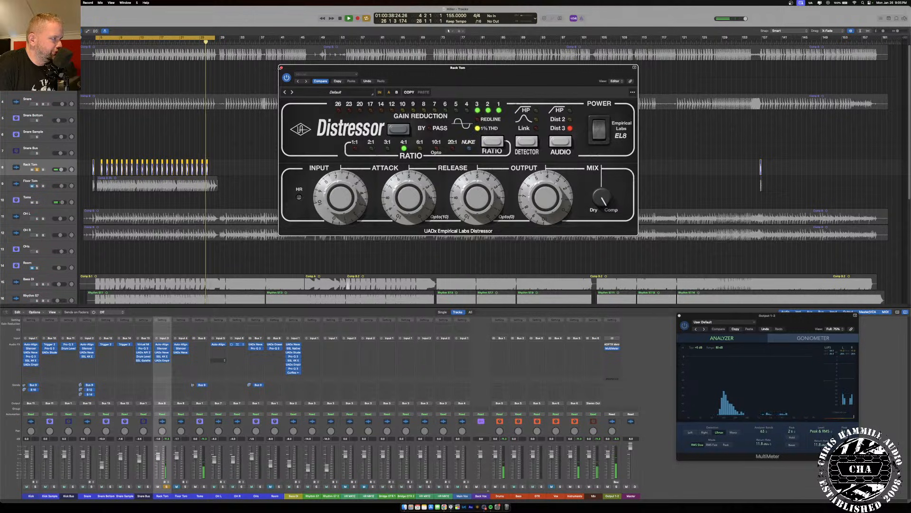
pyautogui.press('super+w')
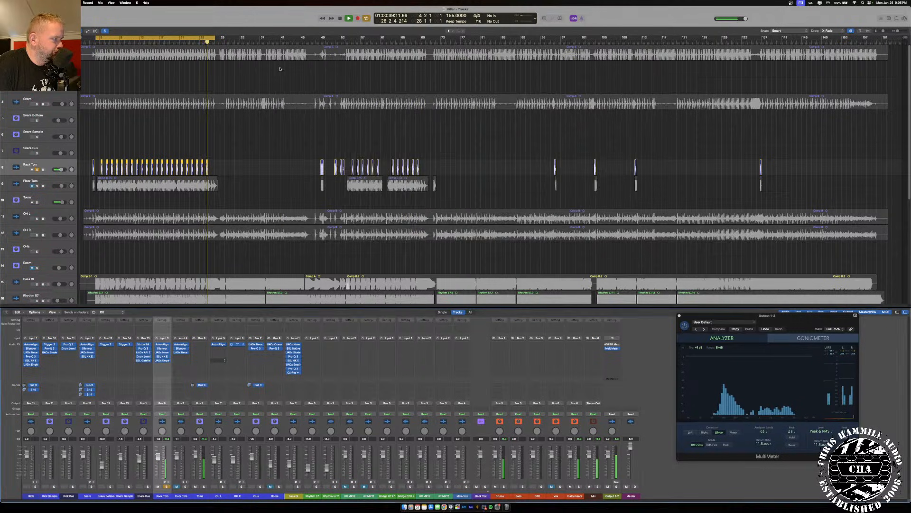
# - Replace the Distressor on the Rack Tom channel with the UADx 1176 Rev A Compressor and close the compressor's window
pyautogui.click(166, 361)
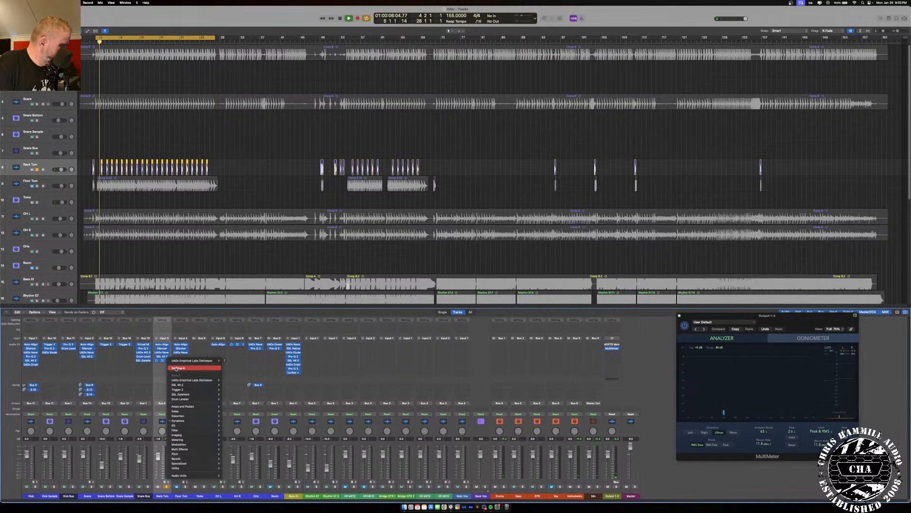
pyautogui.click(176, 368)
pyautogui.click(162, 362)
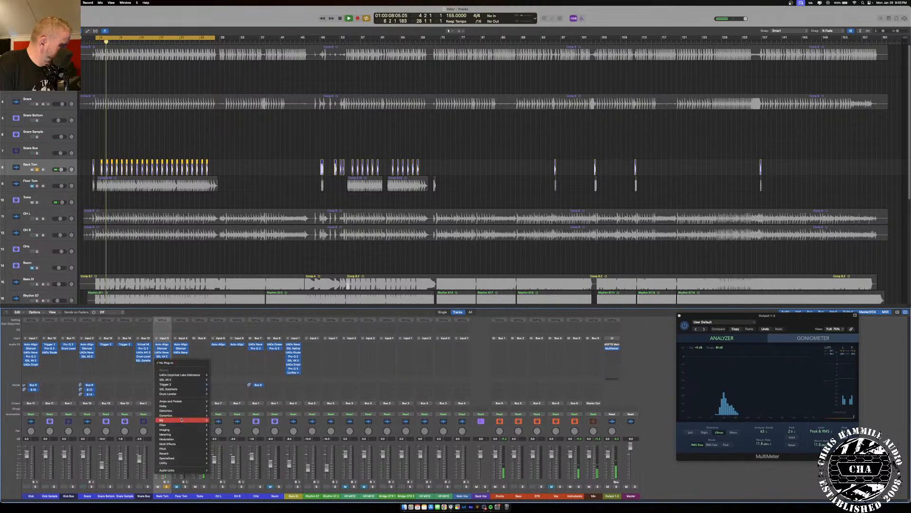
pyautogui.moveTo(216, 497)
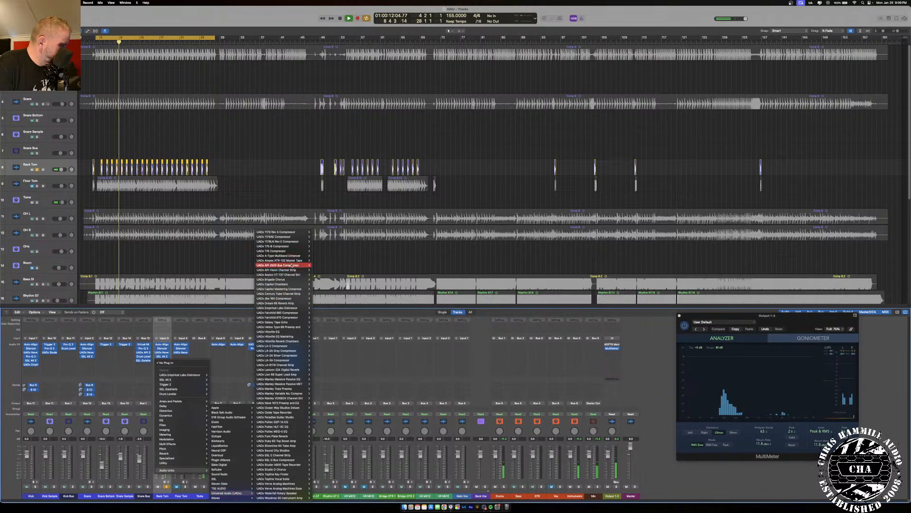
pyautogui.click(321, 232)
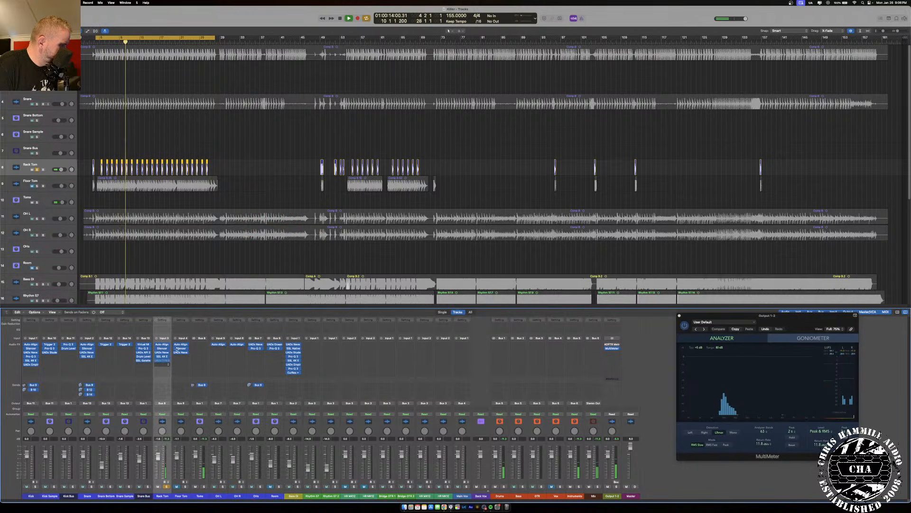
pyautogui.click(164, 362)
pyautogui.click(162, 360)
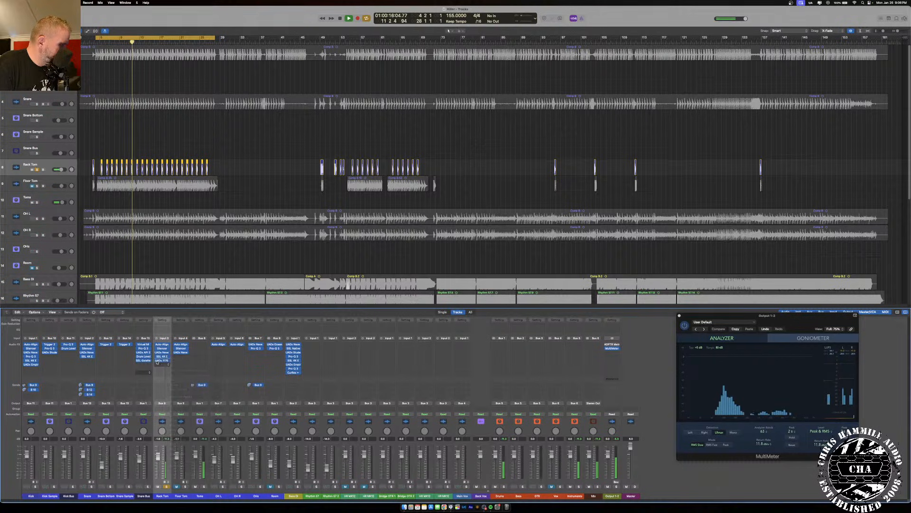
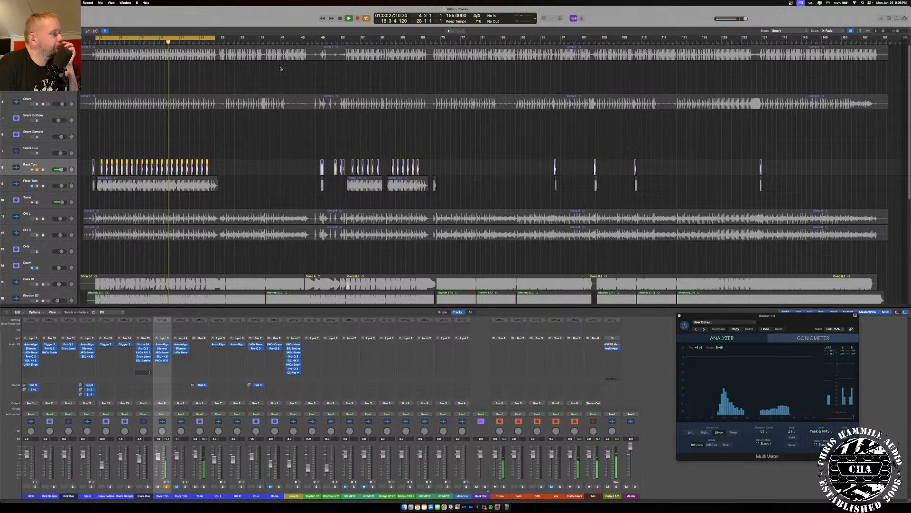
pyautogui.press('super+w')
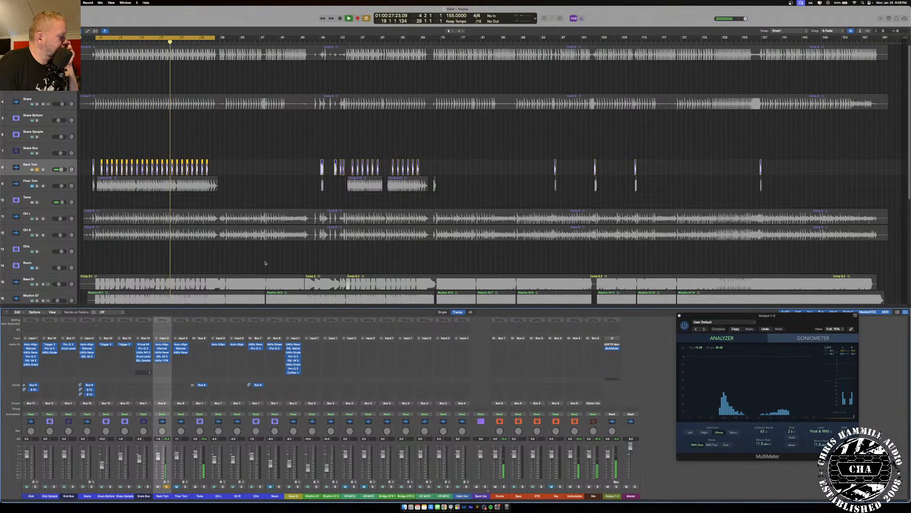
# - Insert the mono FabFilter Pro-Q 3 in the next free effect slot of the Rack Tom channel
pyautogui.click(162, 365)
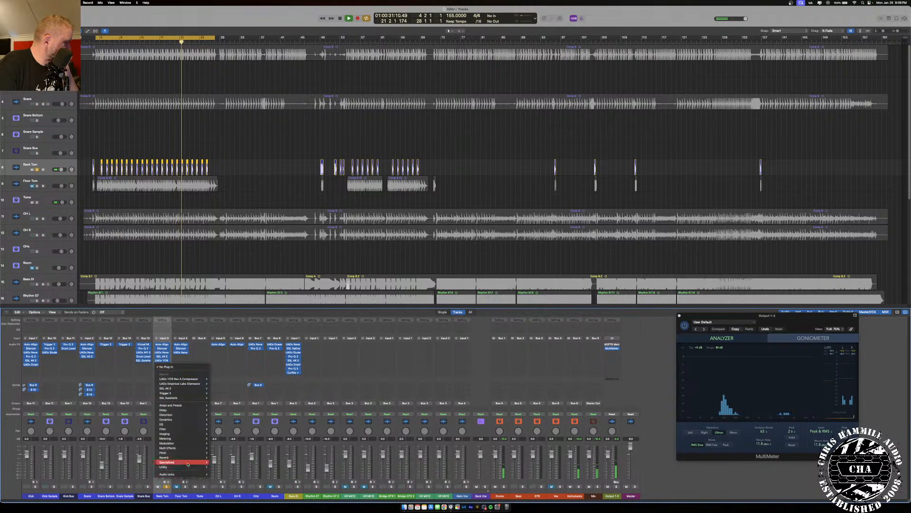
pyautogui.moveTo(188, 473)
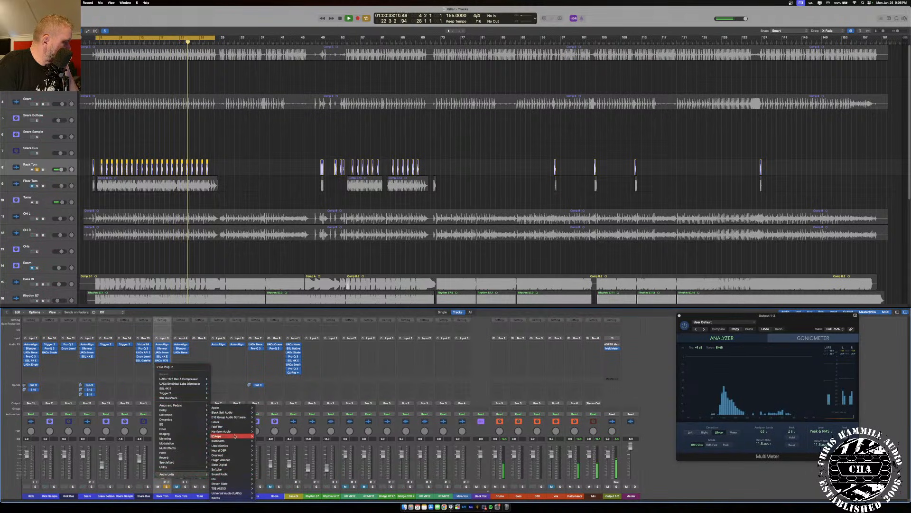
pyautogui.moveTo(237, 432)
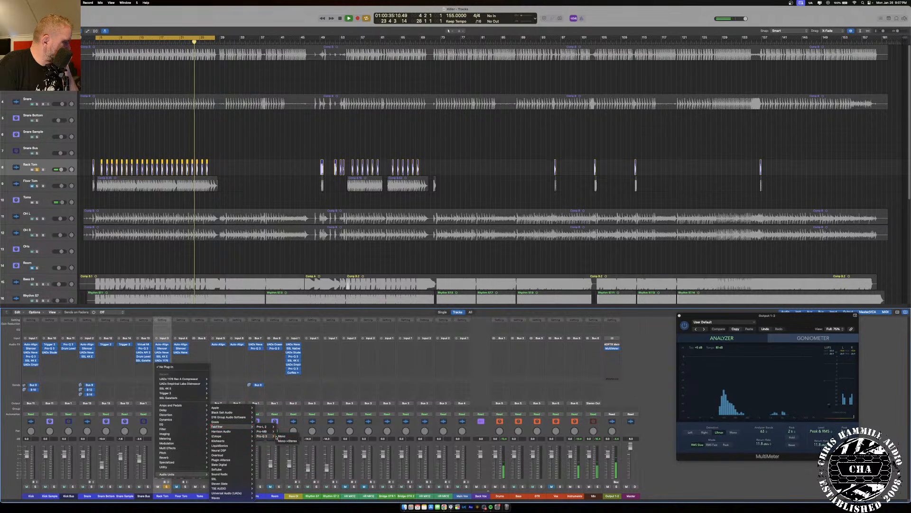
pyautogui.click(270, 425)
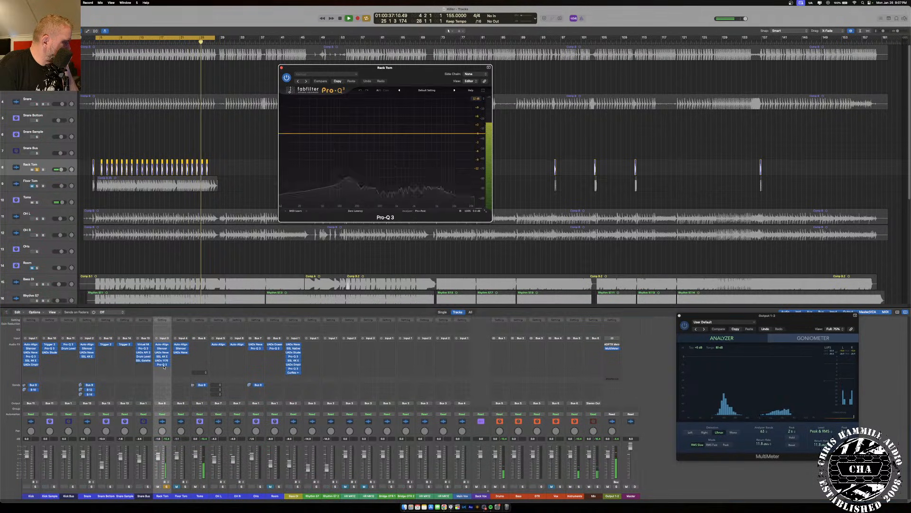
# - Add a narrow low-frequency bell in the Rack Tom's Pro-Q 3, tune it with a boost, turn it into a small cut and close the EQ
pyautogui.click(346, 116)
pyautogui.moveTo(346, 116); pyautogui.dragTo(348, 115)
pyautogui.scroll(10, 348, 115)
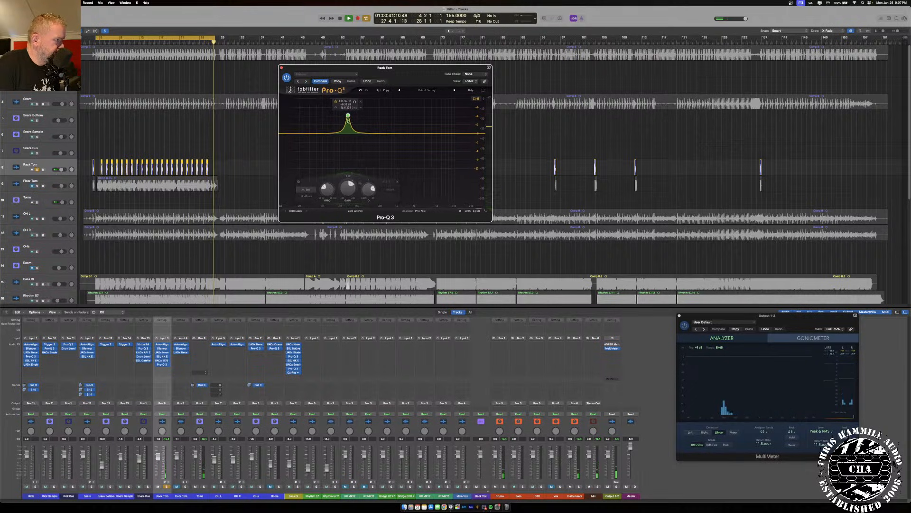
pyautogui.moveTo(348, 117); pyautogui.dragTo(344, 114)
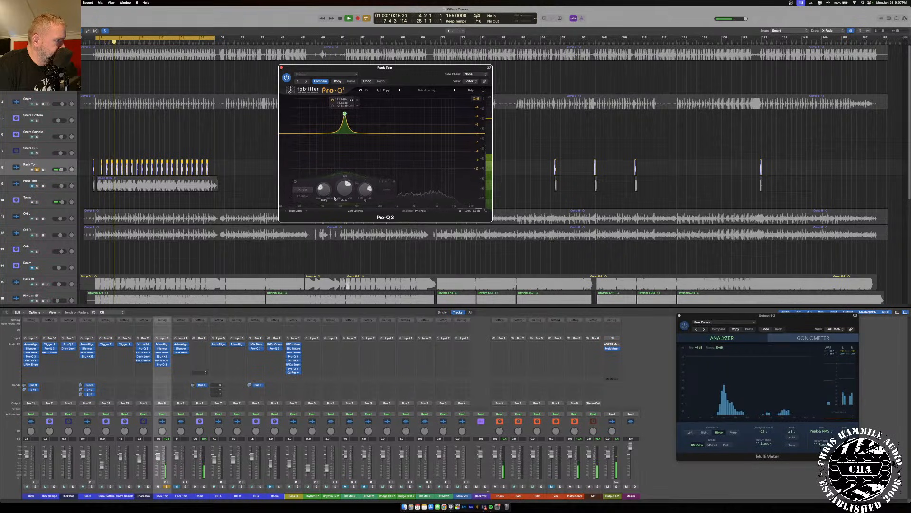
pyautogui.moveTo(344, 189); pyautogui.dragTo(342, 212)
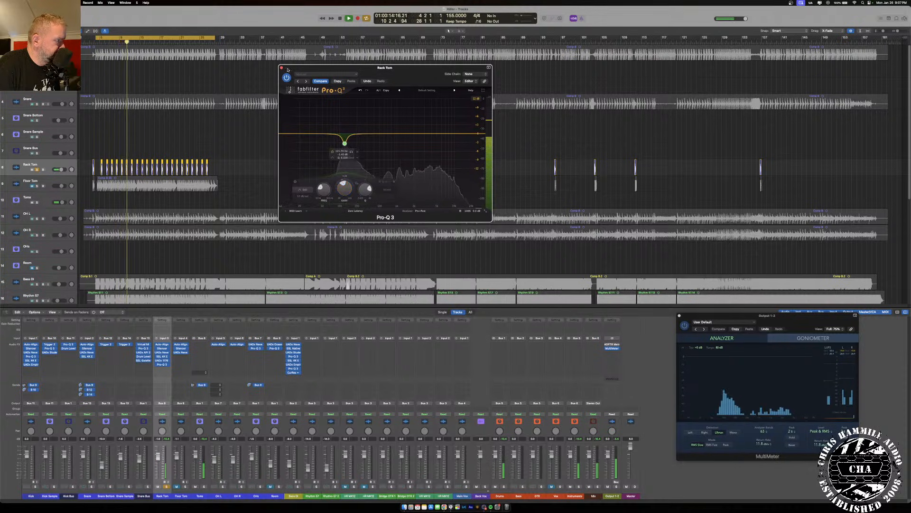
pyautogui.press('super+w')
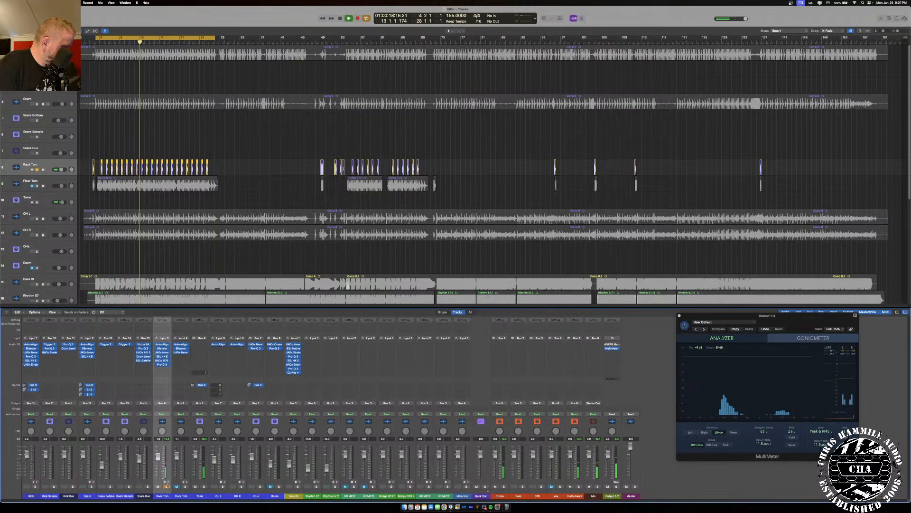
# - Insert the mono Sound Radix Drum Leveler after the Pro-Q 3 on the Rack Tom channel
pyautogui.click(164, 372)
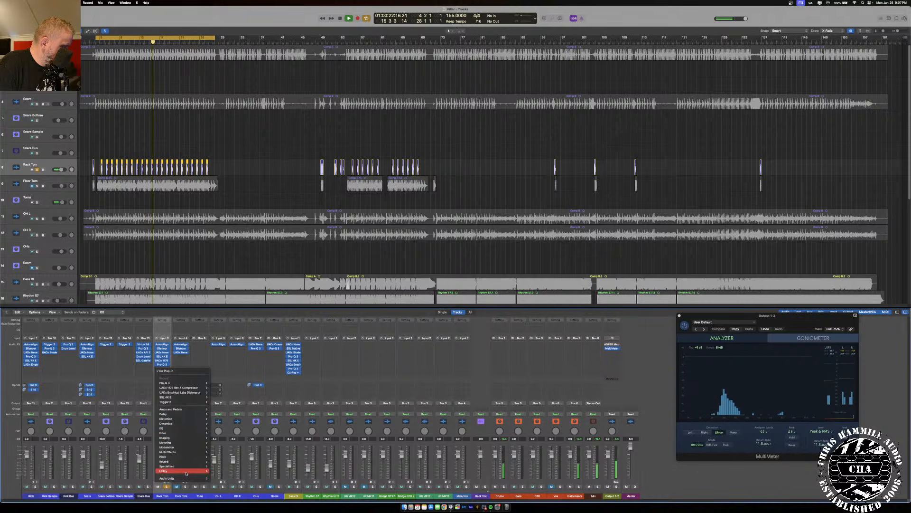
pyautogui.moveTo(187, 478)
pyautogui.moveTo(225, 478)
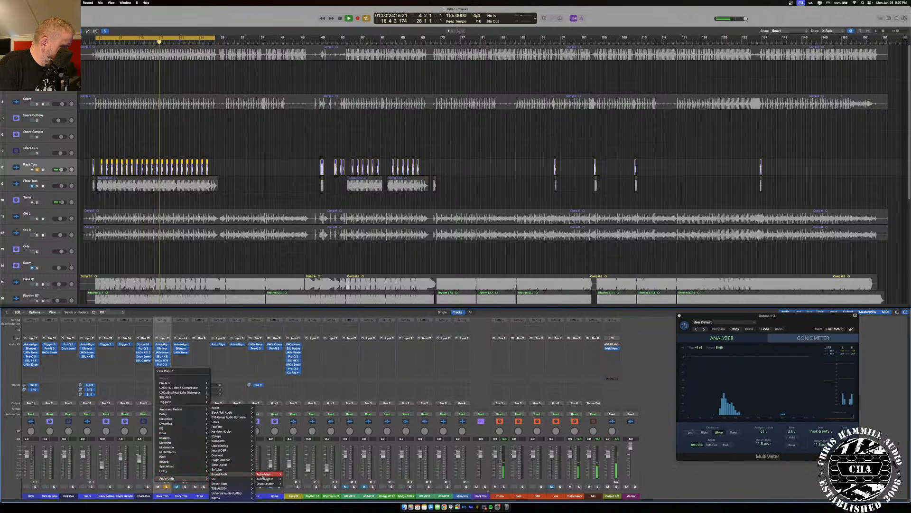
pyautogui.click(286, 485)
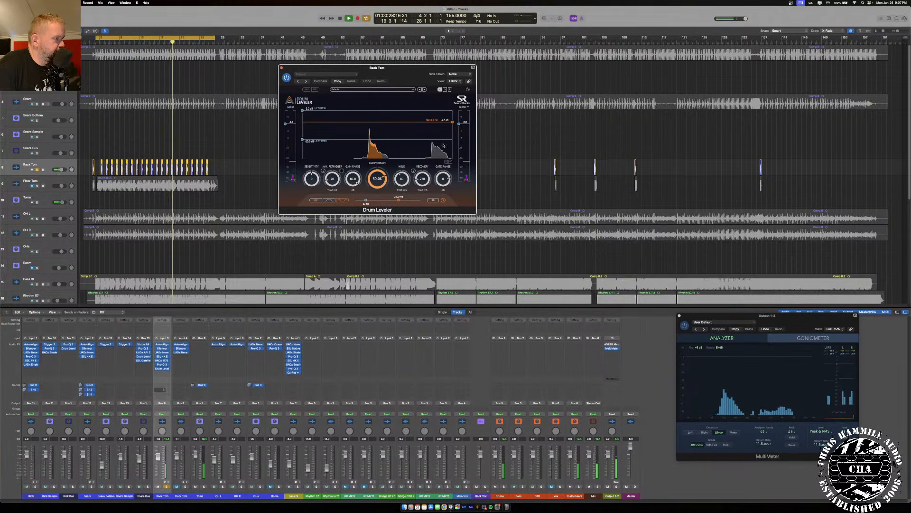
# - Lower the Drum Leveler's target level and low threshold for the rack tom hits, and close the plug-in
pyautogui.moveTo(452, 123); pyautogui.dragTo(453, 133)
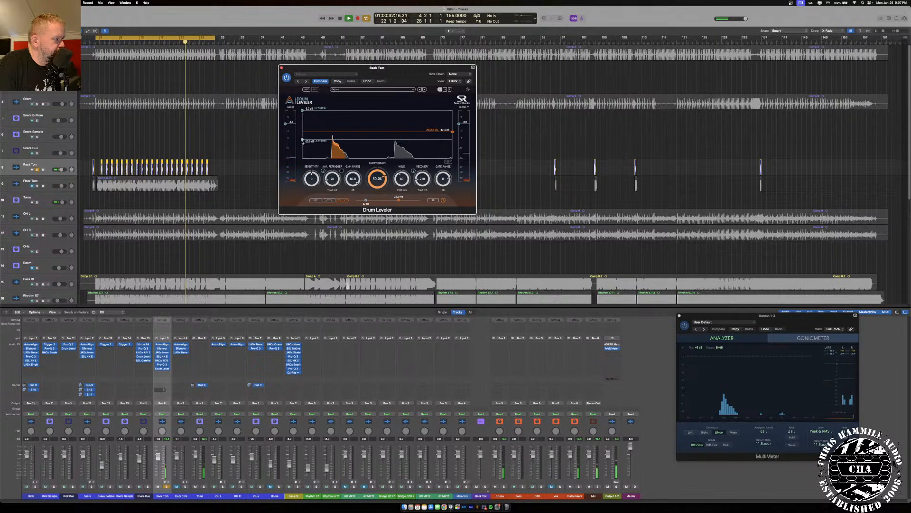
pyautogui.moveTo(303, 141); pyautogui.dragTo(304, 151)
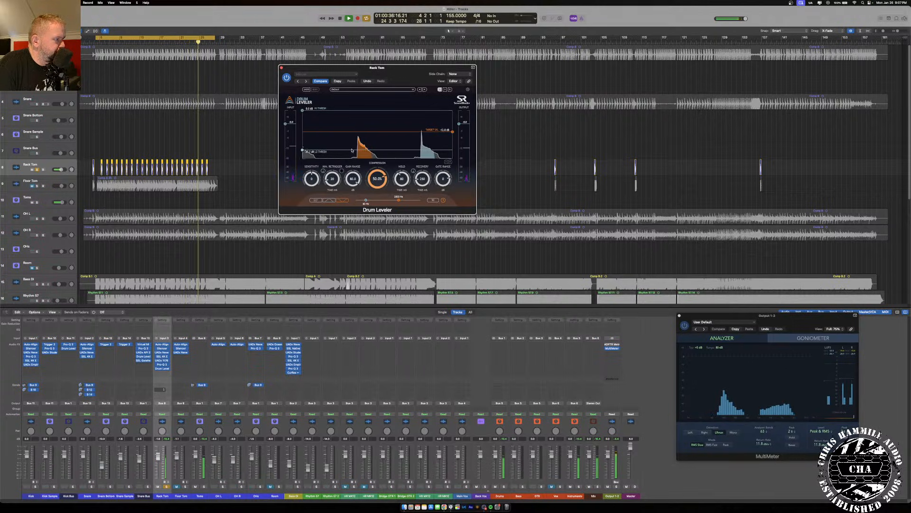
pyautogui.click(281, 68)
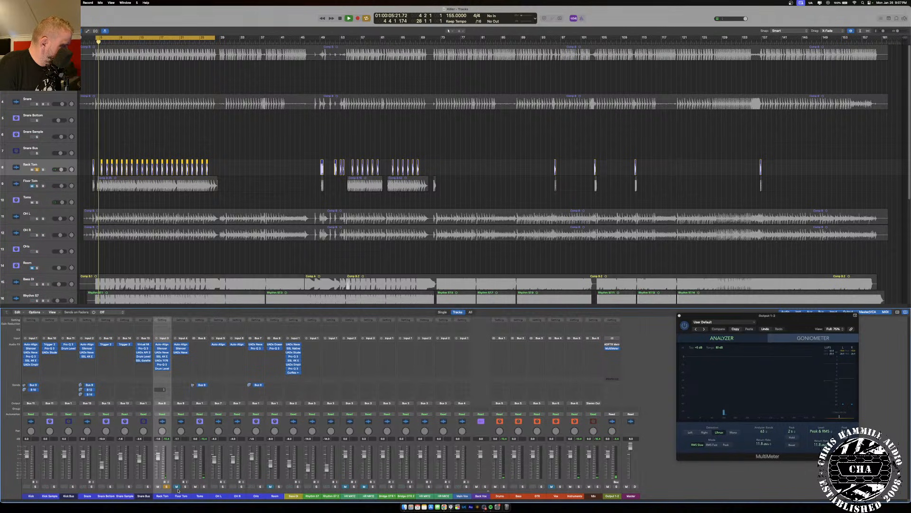
# - Solo the Drums bus, raise the target level slightly in the Rack Tom's Drum Leveler and close it
pyautogui.click(504, 486)
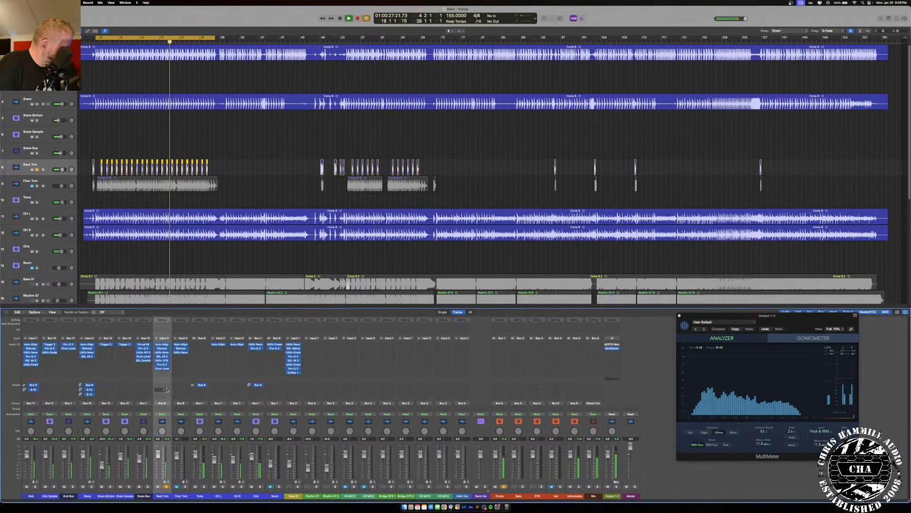
pyautogui.click(161, 368)
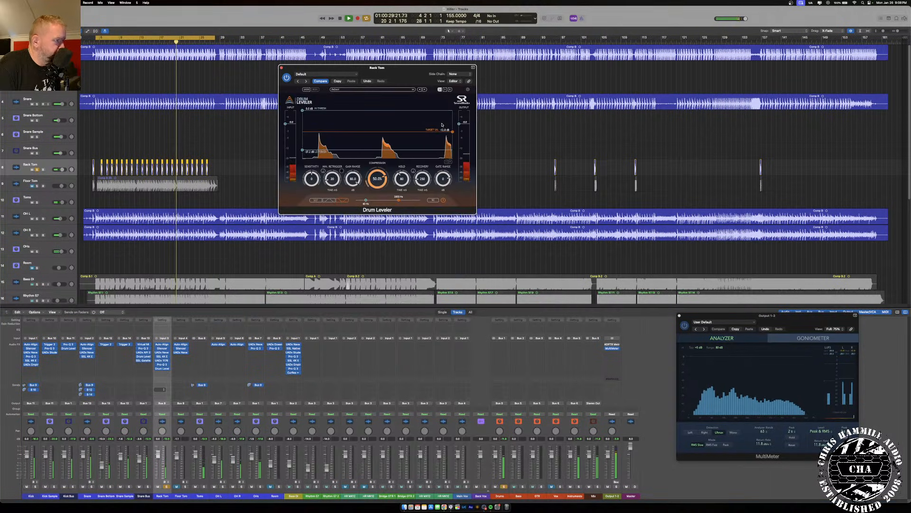
pyautogui.moveTo(452, 132); pyautogui.dragTo(453, 130)
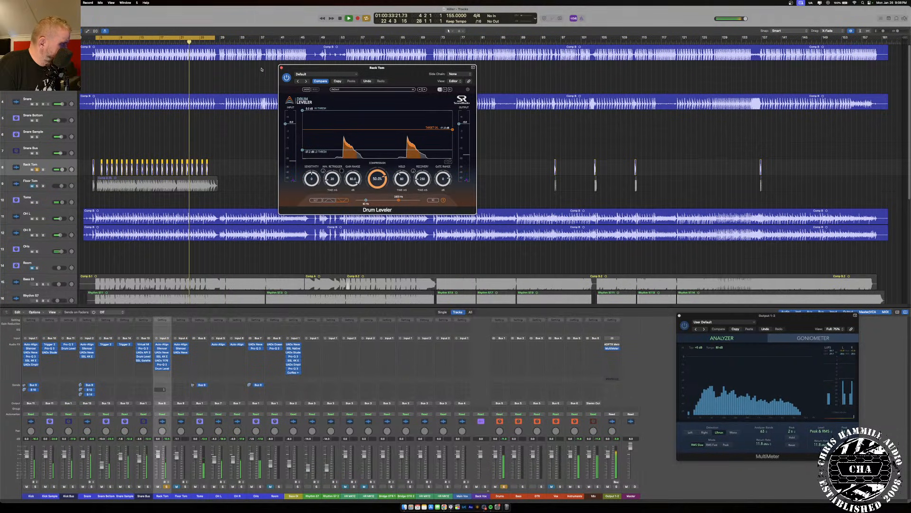
pyautogui.click(281, 67)
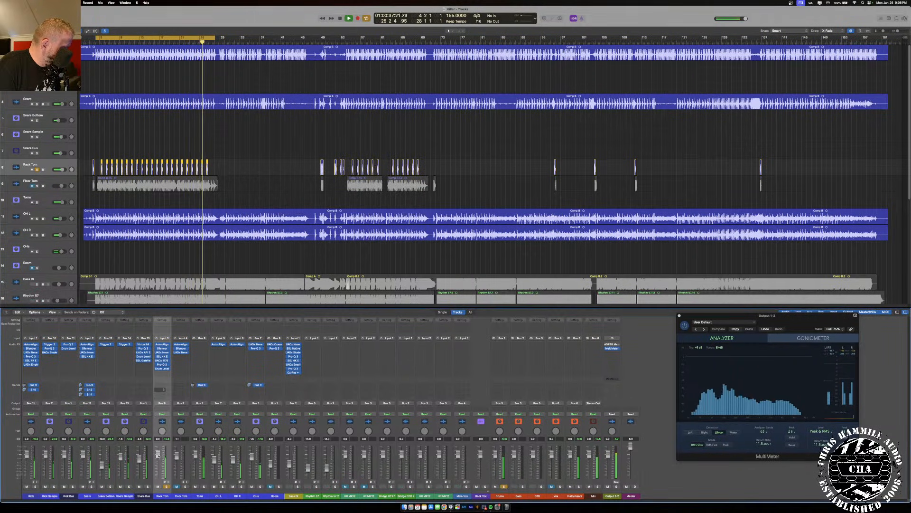
# - Reopen the Rack Tom's Drum Leveler, lower its target level slightly and close it again
pyautogui.click(162, 369)
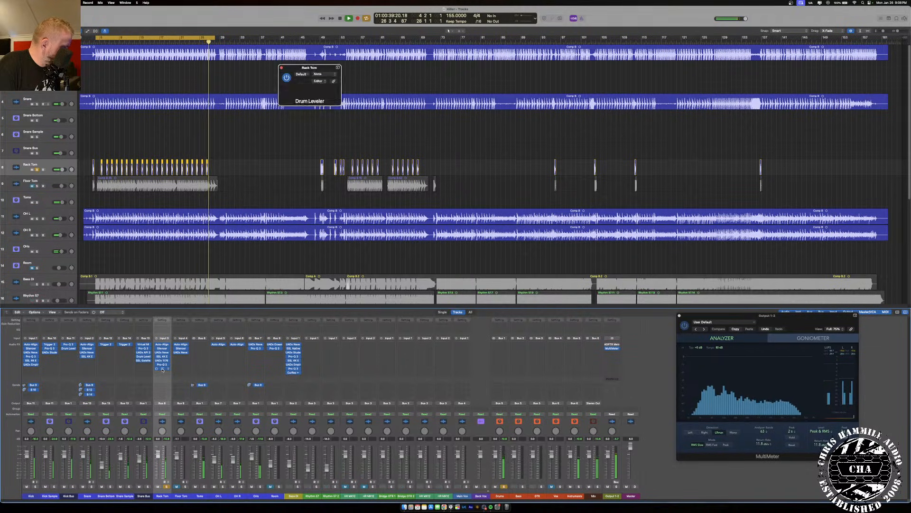
pyautogui.moveTo(452, 129); pyautogui.dragTo(452, 131)
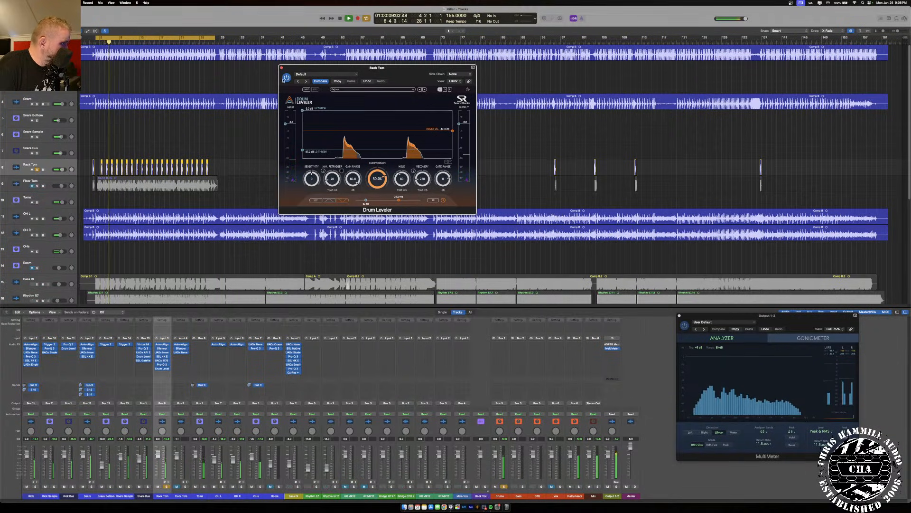
pyautogui.click(162, 368)
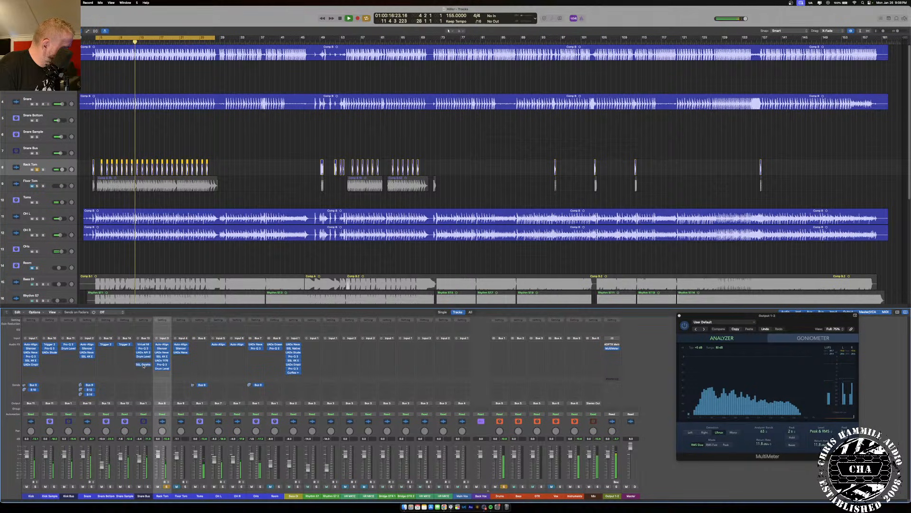
# - Solo only the Snare Bus, clearing the Rack Tom and Drums solos, and check its SSL GateVerb's output mix setting
pyautogui.keyDown('alt'); pyautogui.click(147, 486); pyautogui.keyUp('alt')
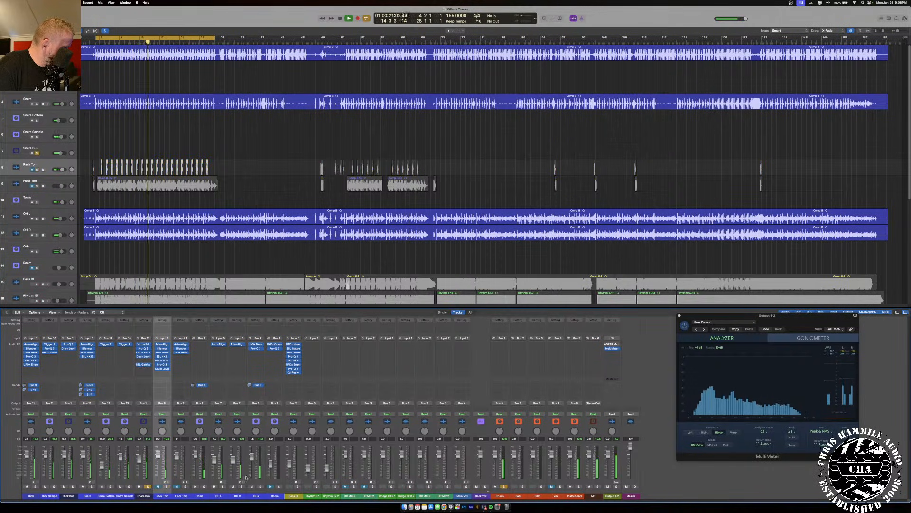
pyautogui.click(502, 486)
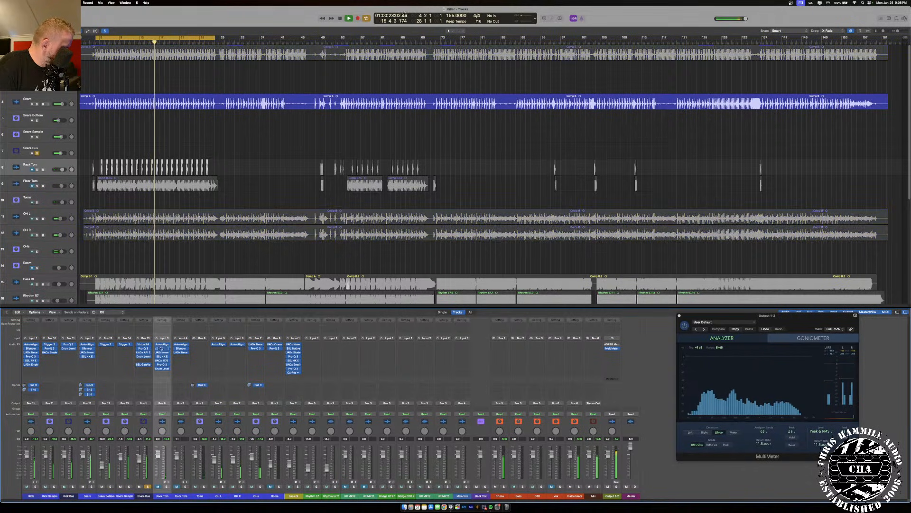
pyautogui.click(143, 365)
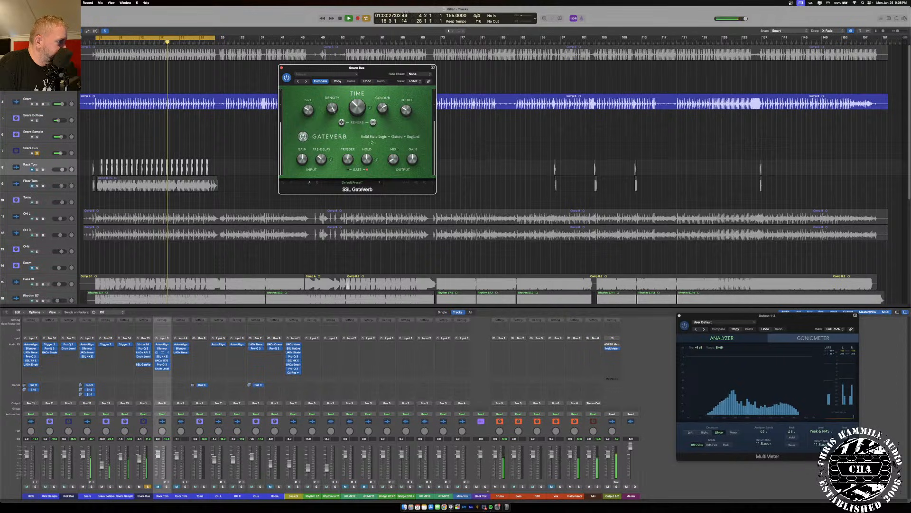
pyautogui.moveTo(395, 161)
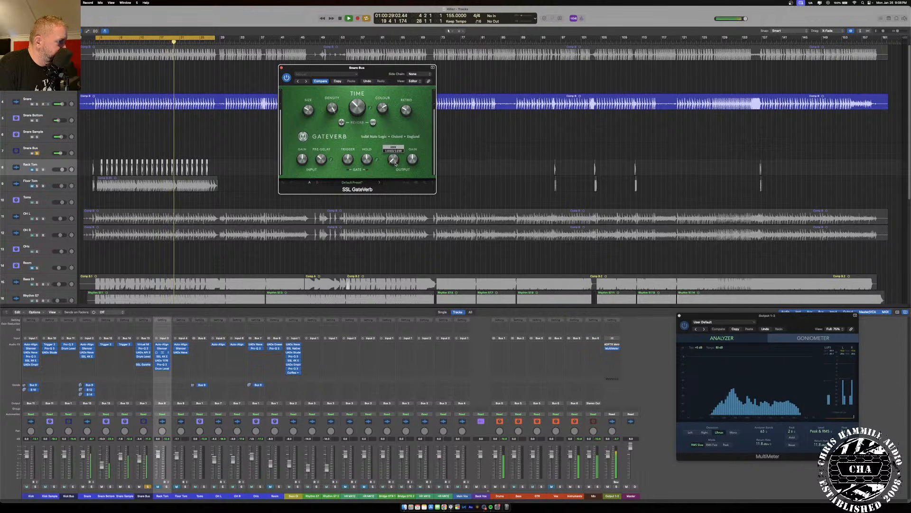
pyautogui.click(282, 69)
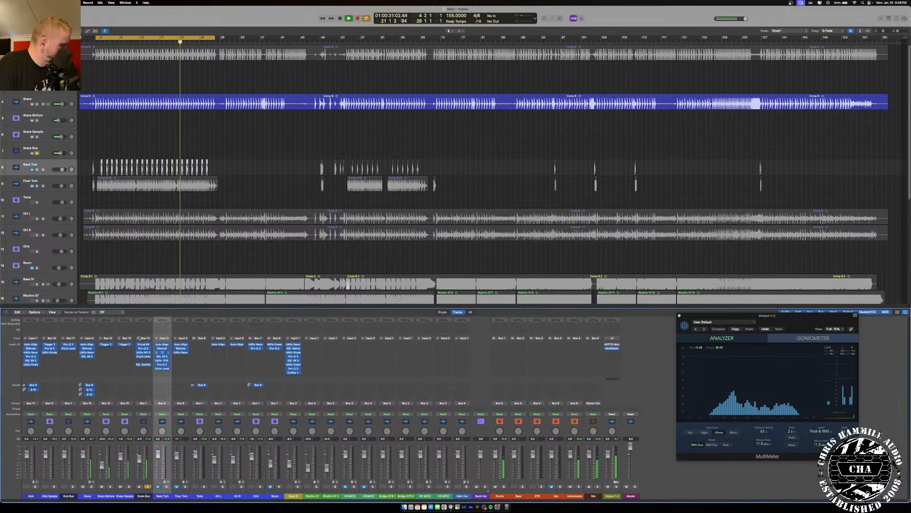
# - Insert the mono Waves Magma StressBox in the Snare Bus's empty slot between Drum Leveler and SSL GateVerb
pyautogui.click(142, 361)
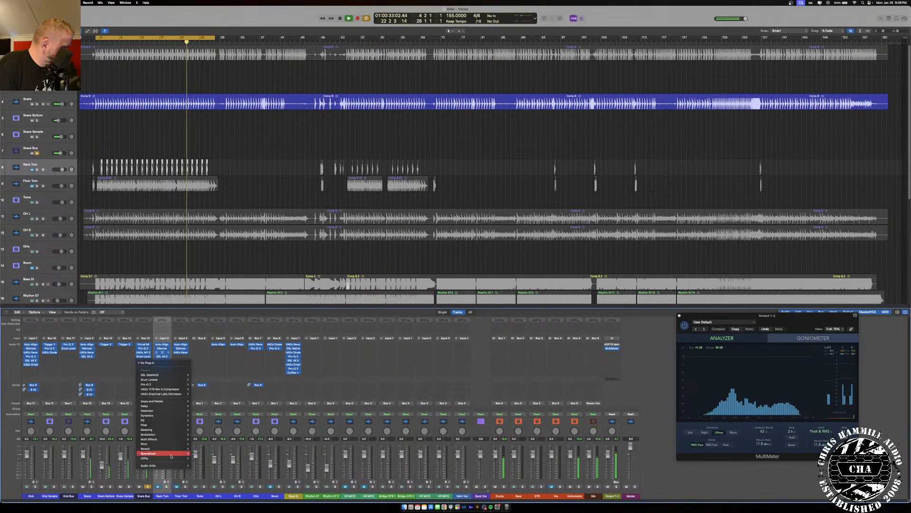
pyautogui.moveTo(171, 465)
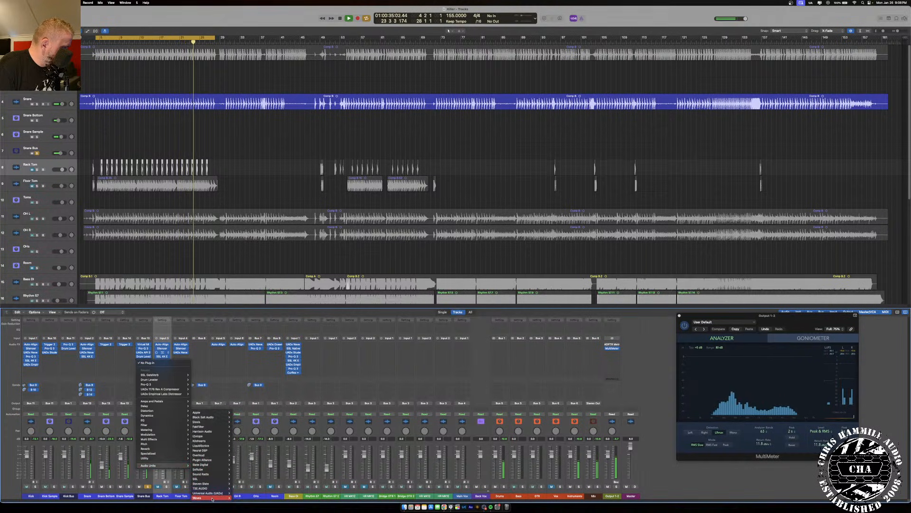
pyautogui.moveTo(209, 498)
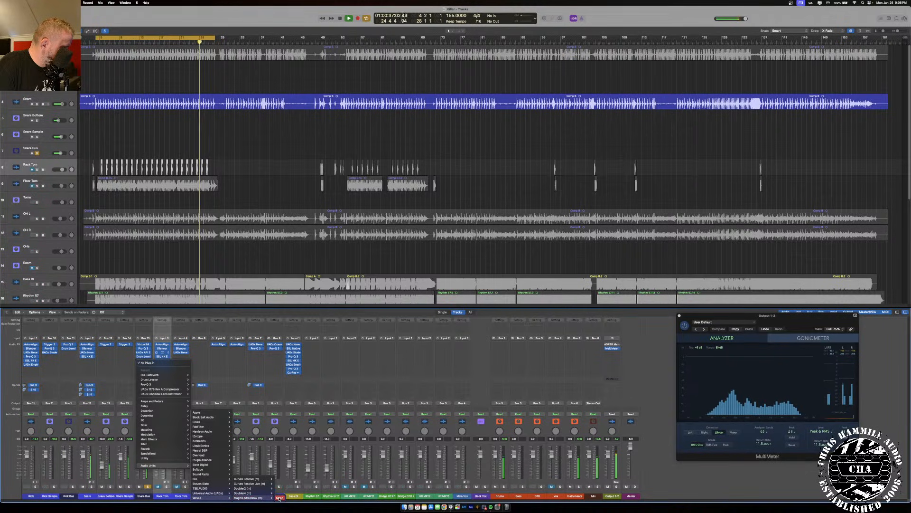
pyautogui.click(249, 493)
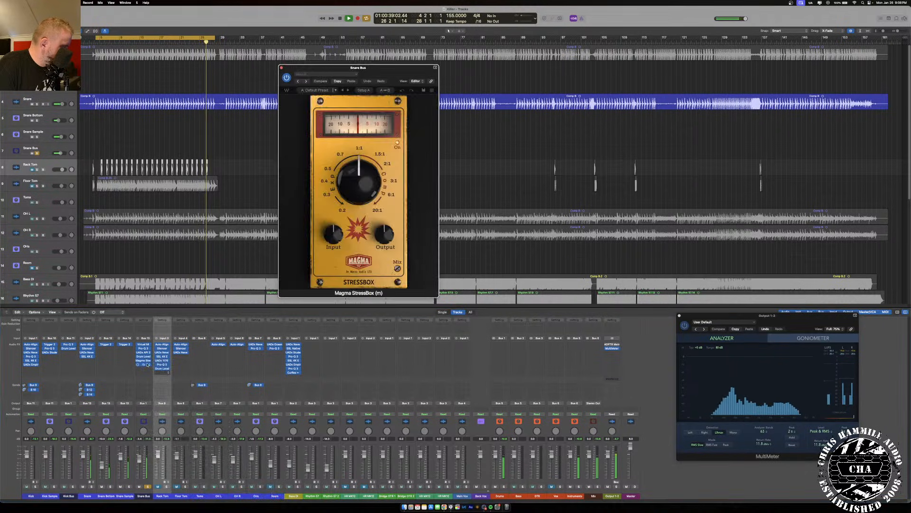
# - Turn down the StressBox's output and input, and set its compression knob to about 3:1
pyautogui.moveTo(384, 234); pyautogui.dragTo(385, 269)
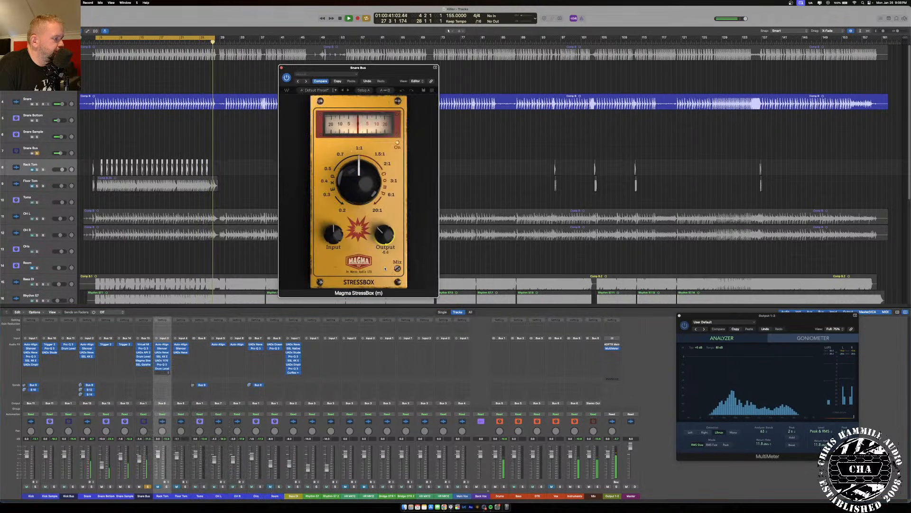
pyautogui.moveTo(359, 181); pyautogui.dragTo(364, 102)
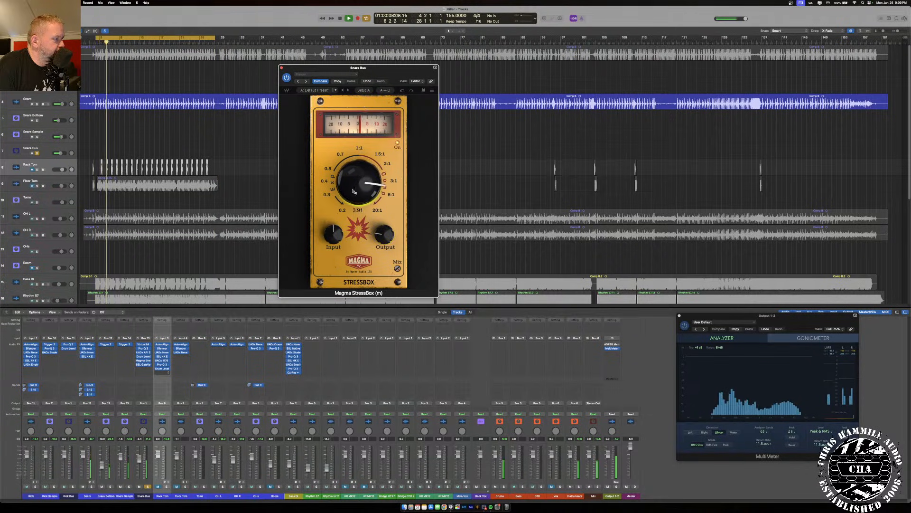
pyautogui.moveTo(334, 235); pyautogui.dragTo(339, 286)
# - Compare the Snare Bus with the StressBox switched off and on, and fine-tune the StressBox's output level
pyautogui.moveTo(381, 233)
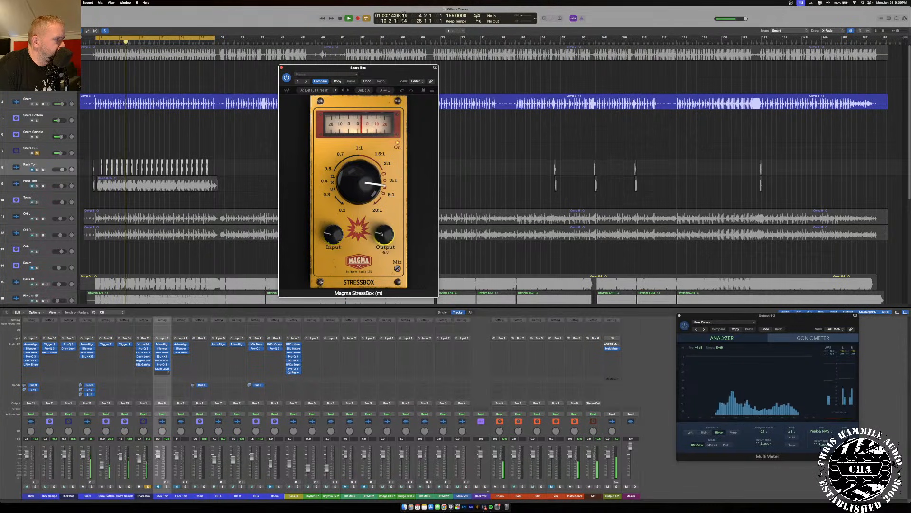
pyautogui.click(397, 144)
pyautogui.click(397, 143)
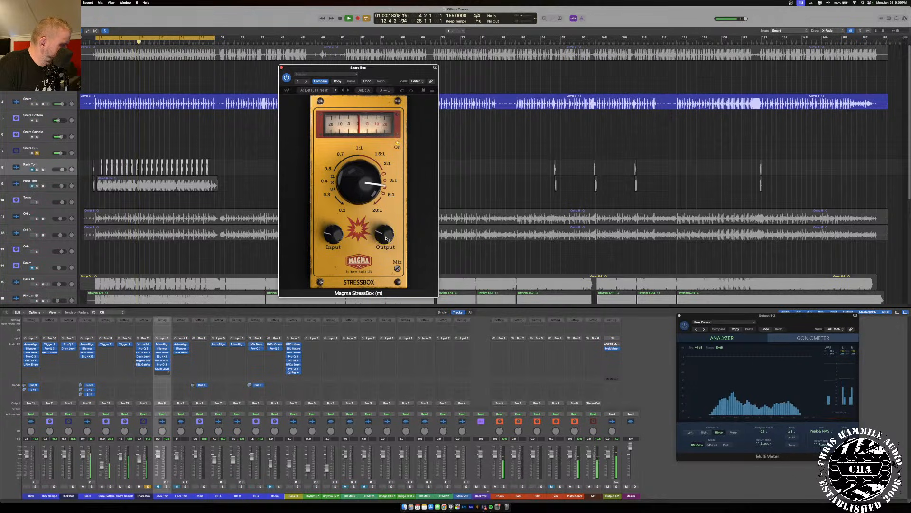
pyautogui.moveTo(381, 232)
pyautogui.mouseDown()
pyautogui.moveTo(381, 225)
pyautogui.moveTo(382, 235)
pyautogui.mouseUp()
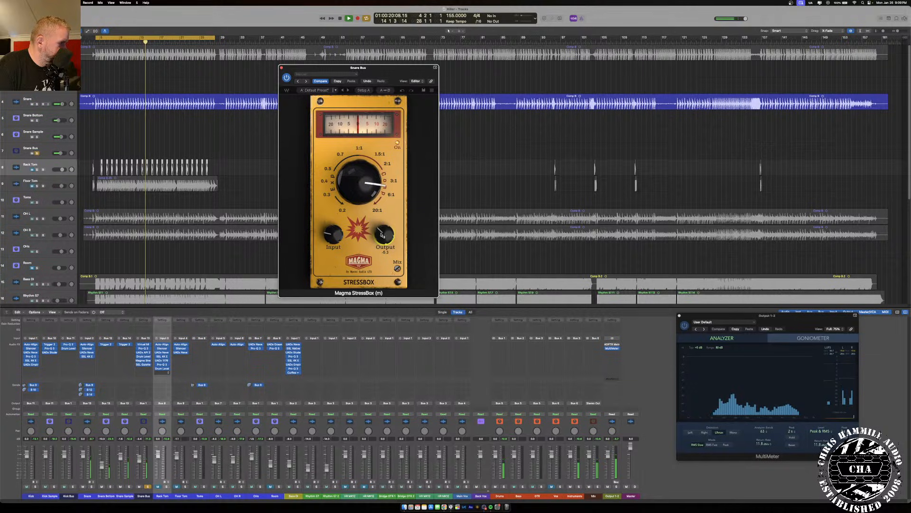
# - Compare the Snare Bus with the StressBox off and on, leave it on, and adjust its mix amount before closing it
pyautogui.click(398, 143)
pyautogui.click(397, 142)
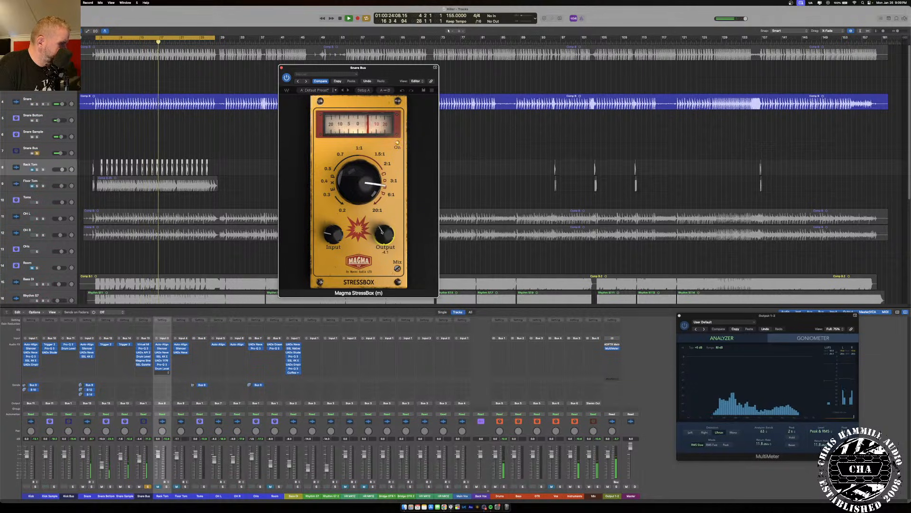
pyautogui.click(398, 143)
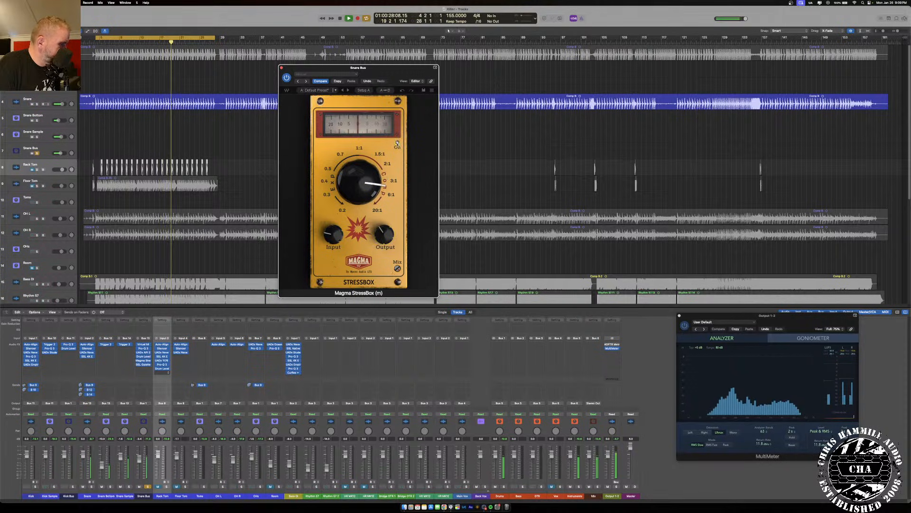
pyautogui.click(398, 143)
pyautogui.click(398, 268)
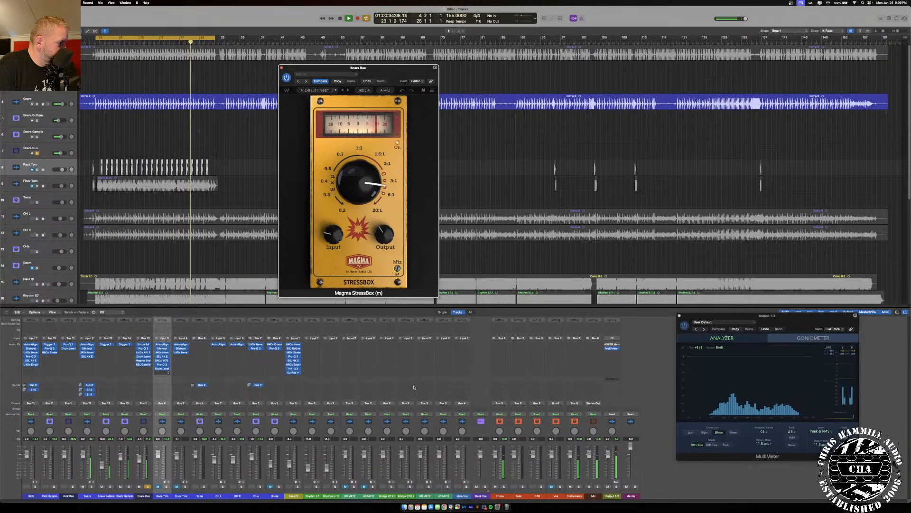
pyautogui.moveTo(397, 269); pyautogui.dragTo(397, 268)
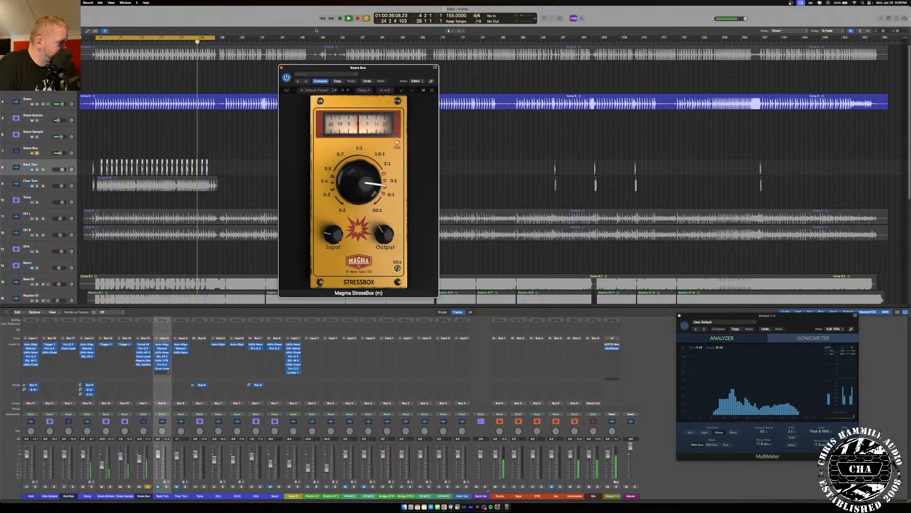
pyautogui.click(281, 67)
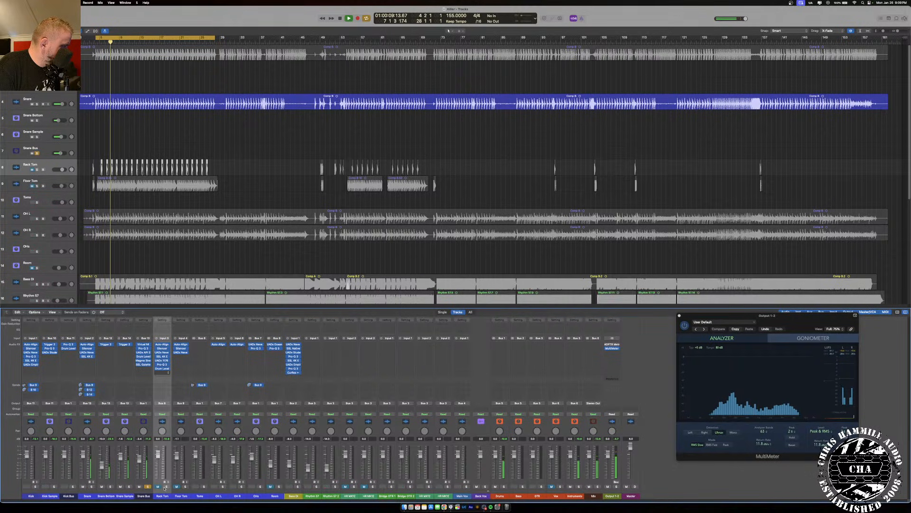
# - Clear the Snare Bus solo, then check the drums on their own and in the full mix by briefly soloing the Drums bus
pyautogui.click(148, 486)
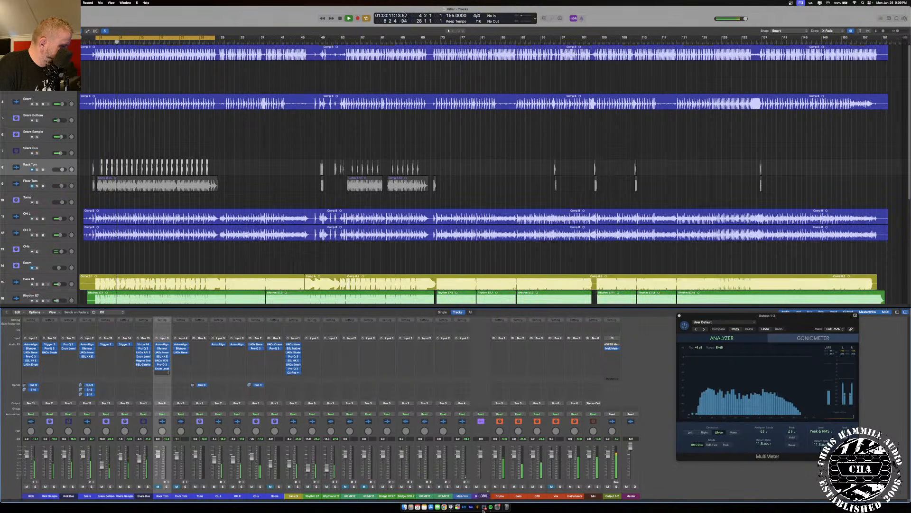
pyautogui.click(504, 486)
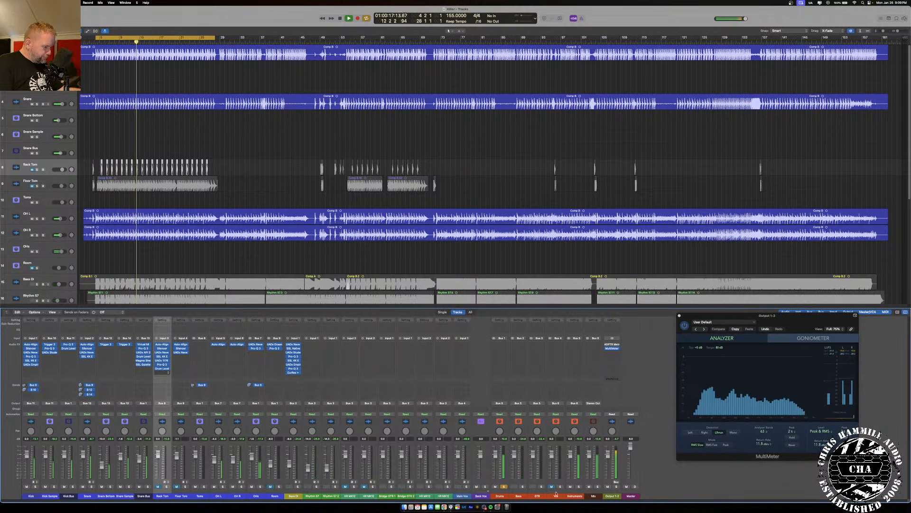
pyautogui.click(504, 486)
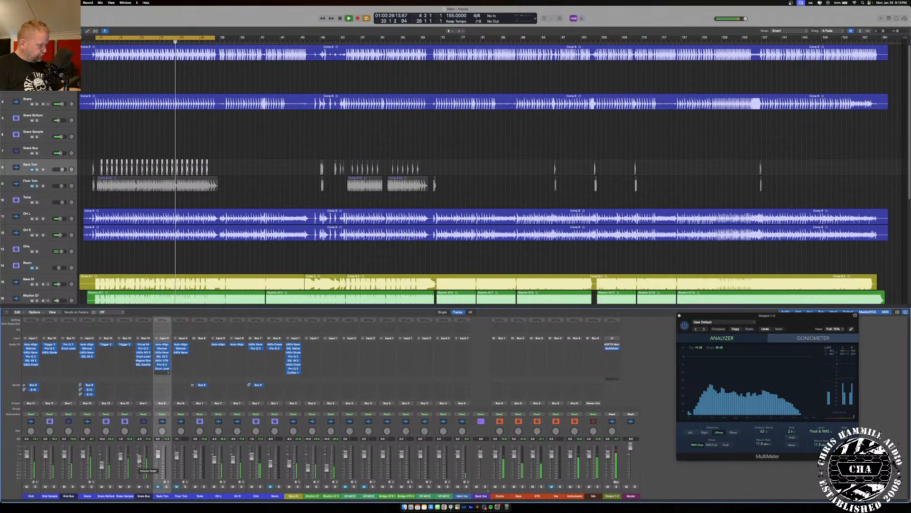
# - Unmute the Room and Rack Tom channels and lower the Rack Tom's volume slightly
pyautogui.click(271, 487)
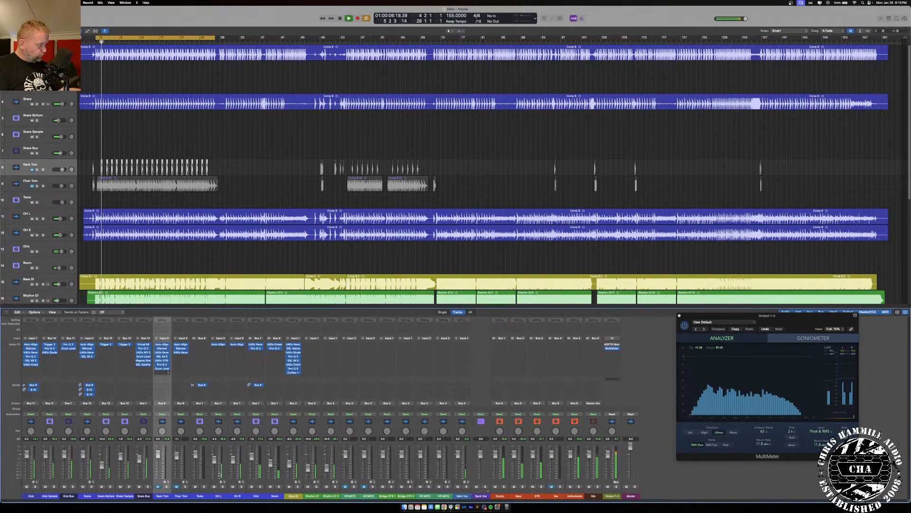
pyautogui.click(159, 487)
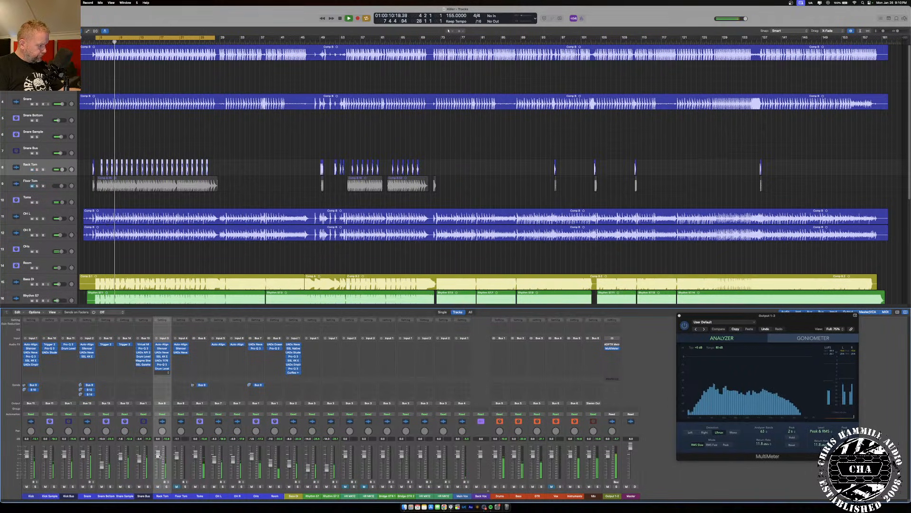
pyautogui.moveTo(158, 453); pyautogui.dragTo(158, 456)
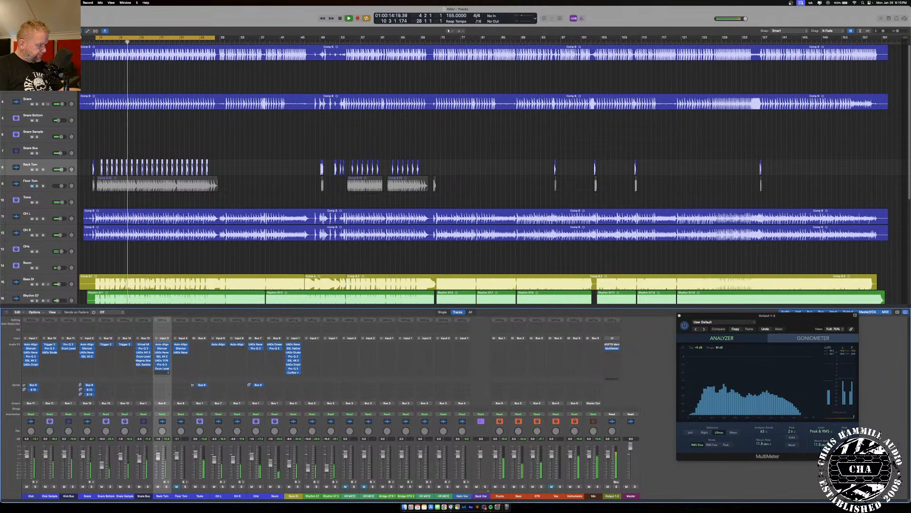
# - Remove the Pro-Q 3 from the Snare Bus and move SSL GateVerb up directly below the Magma StressBox
pyautogui.click(143, 348)
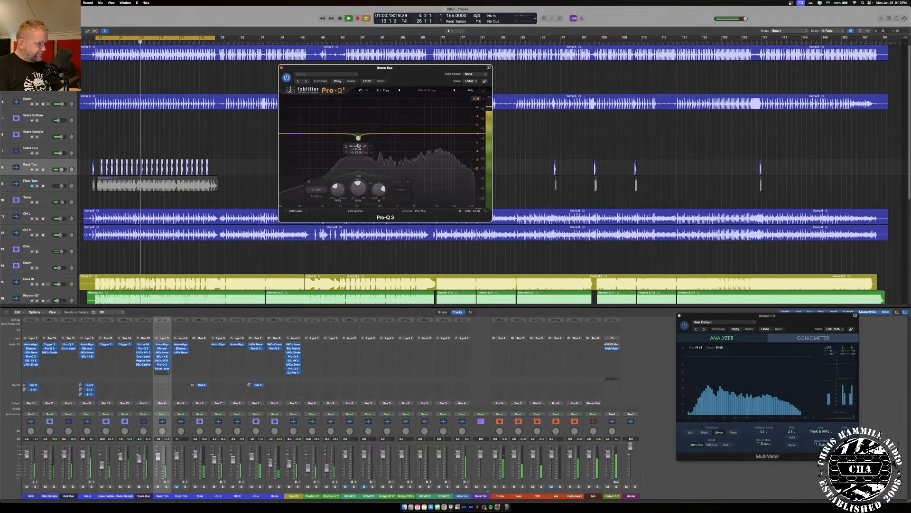
pyautogui.doubleClick(359, 138)
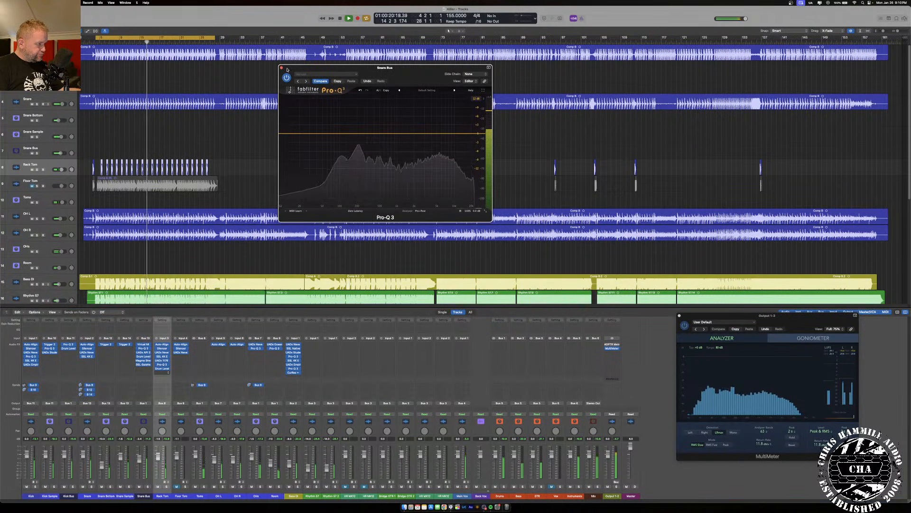
pyautogui.click(280, 68)
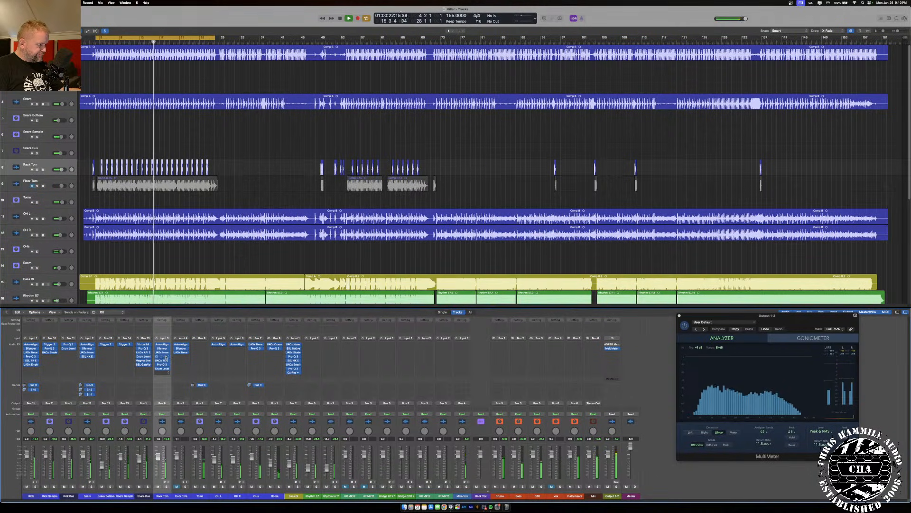
pyautogui.click(149, 349)
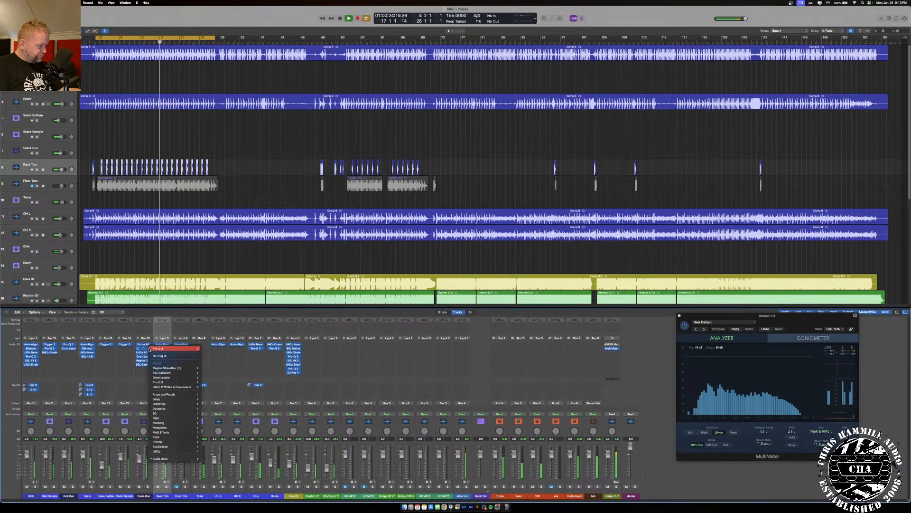
pyautogui.click(153, 356)
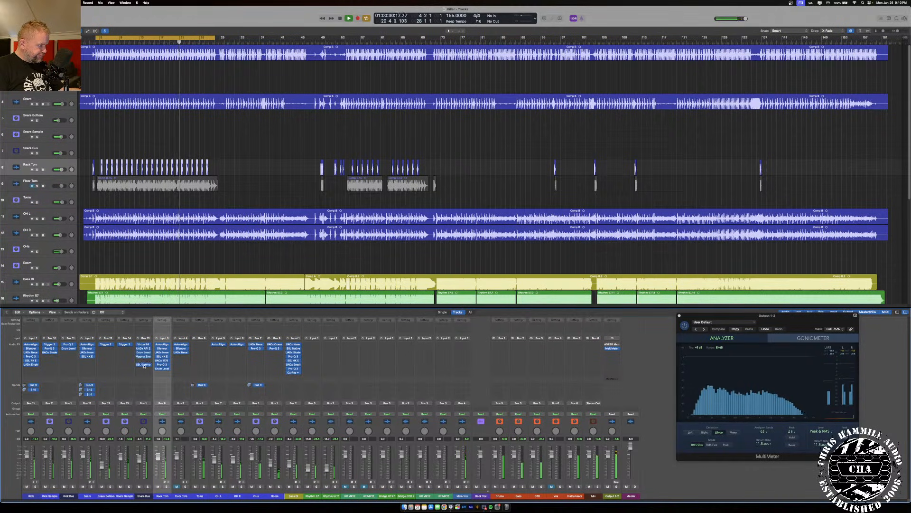
pyautogui.moveTo(144, 365); pyautogui.dragTo(147, 362)
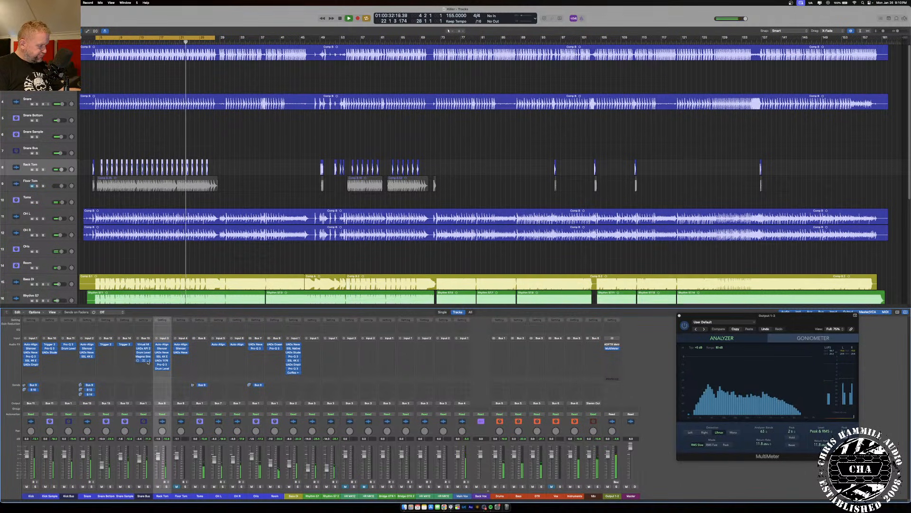
# - Lower the compressor threshold slightly in the Snare channel's SSL 4K E and close the plug-in
pyautogui.click(87, 357)
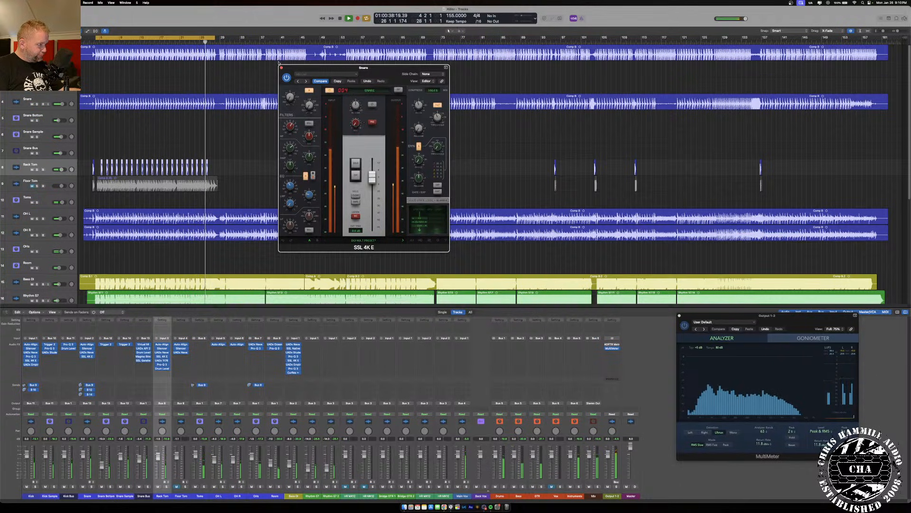
pyautogui.moveTo(438, 119)
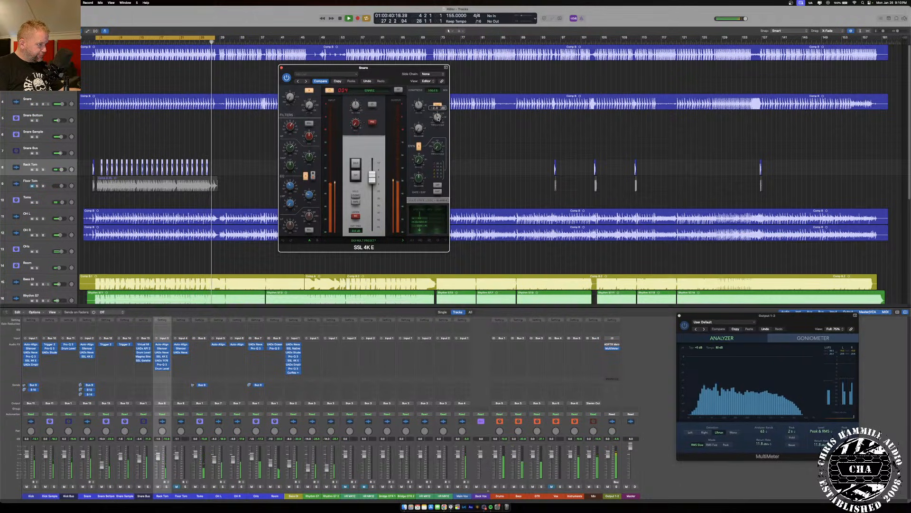
pyautogui.moveTo(438, 118)
pyautogui.mouseDown()
pyautogui.moveTo(440, 145)
pyautogui.moveTo(439, 125)
pyautogui.mouseUp()
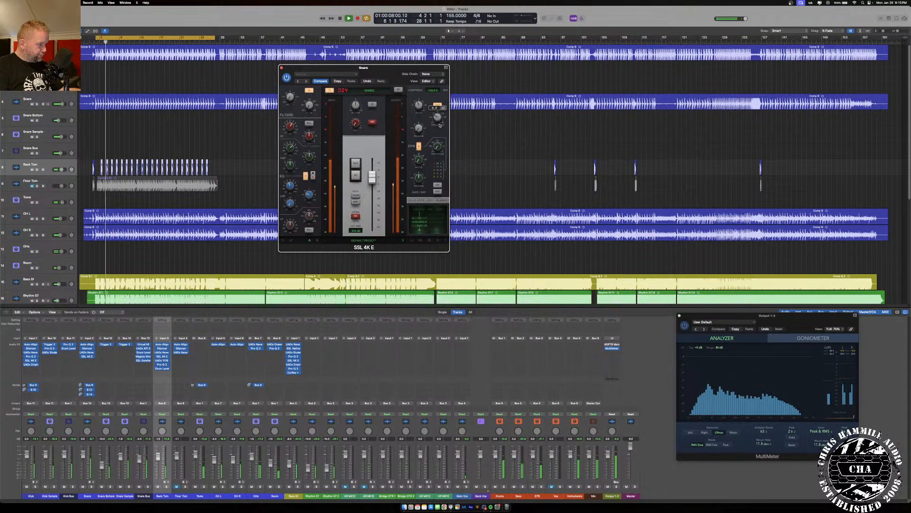
pyautogui.click(282, 68)
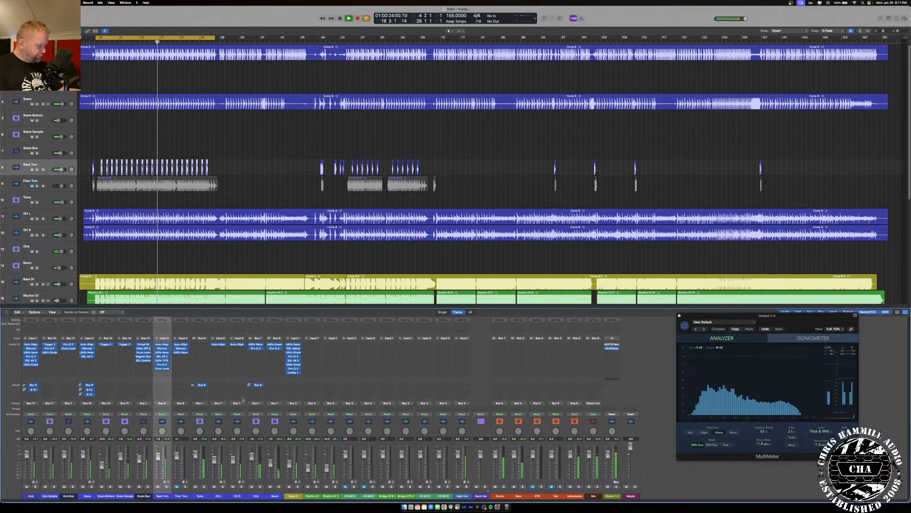
# - Unmute and solo the Floor Tom, copy the Rack Tom's SSL 4K E onto it, and check the copied channel strip
pyautogui.click(178, 486)
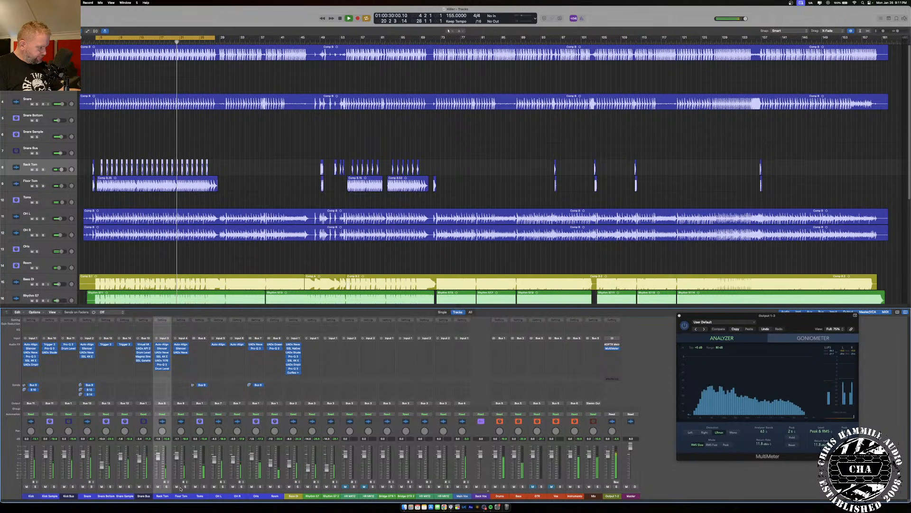
pyautogui.click(185, 487)
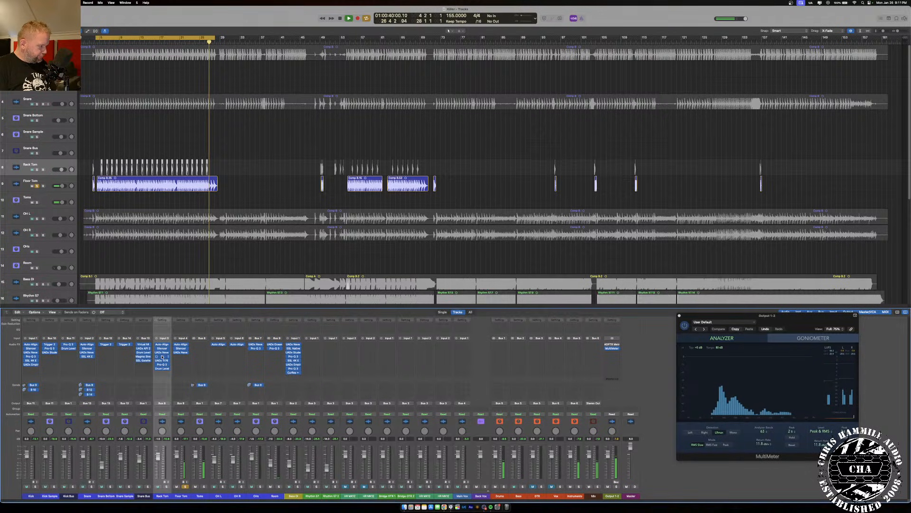
pyautogui.moveTo(162, 356); pyautogui.dragTo(180, 356)
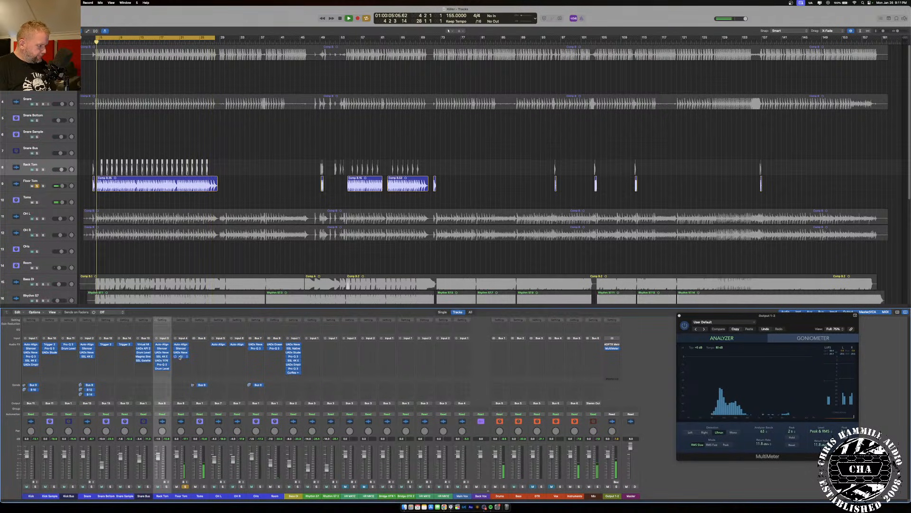
pyautogui.click(180, 356)
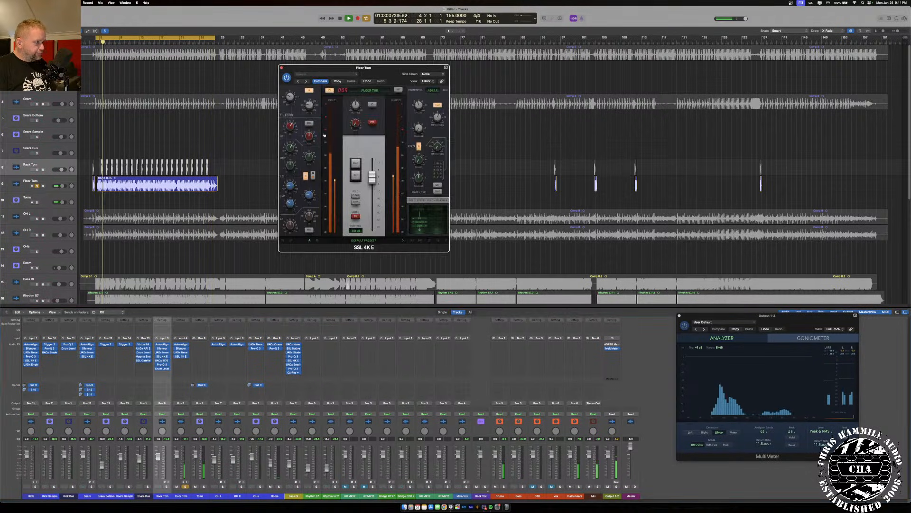
pyautogui.click(178, 356)
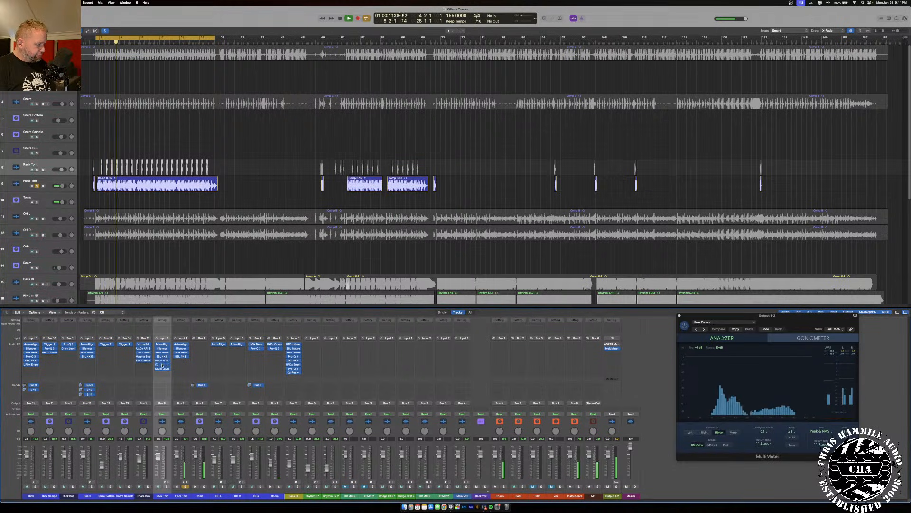
# - Copy the Rack Tom's UADx 1176 Rev A Compressor onto the Floor Tom below SSL 4K E and check its settings
pyautogui.moveTo(162, 360); pyautogui.dragTo(181, 360)
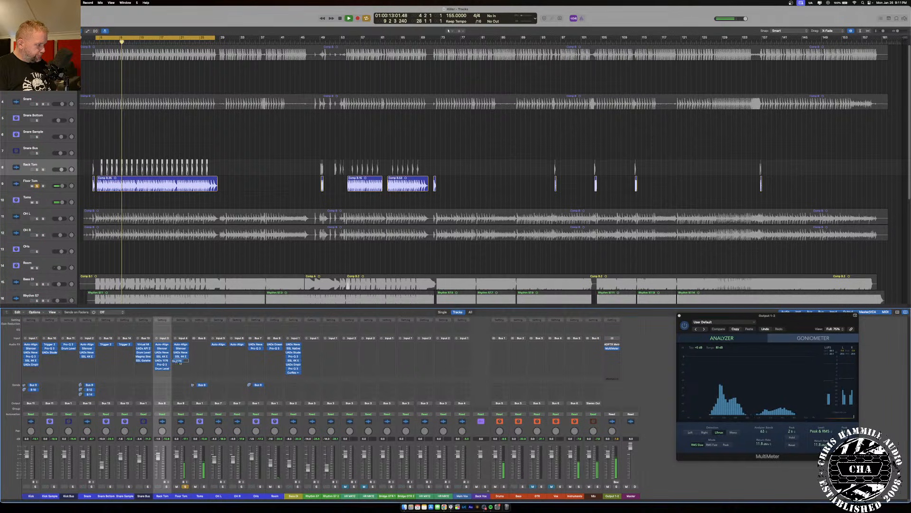
pyautogui.click(181, 360)
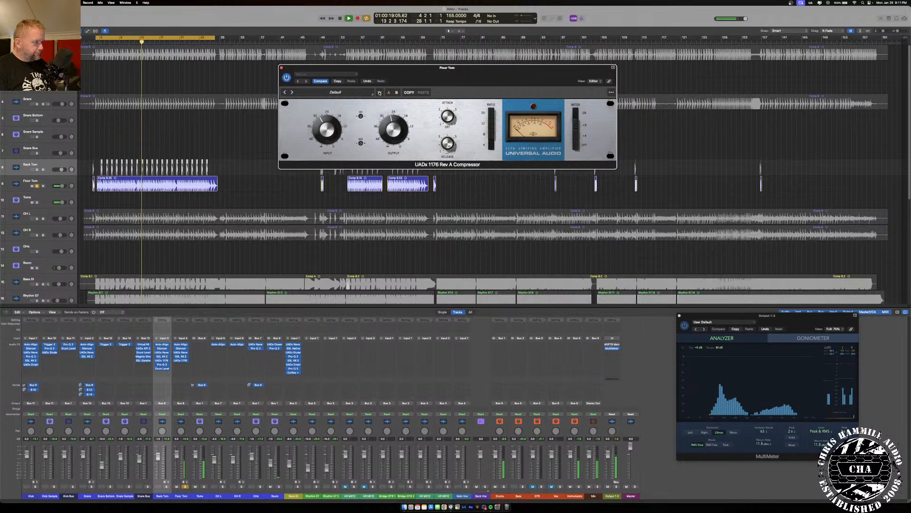
pyautogui.click(282, 68)
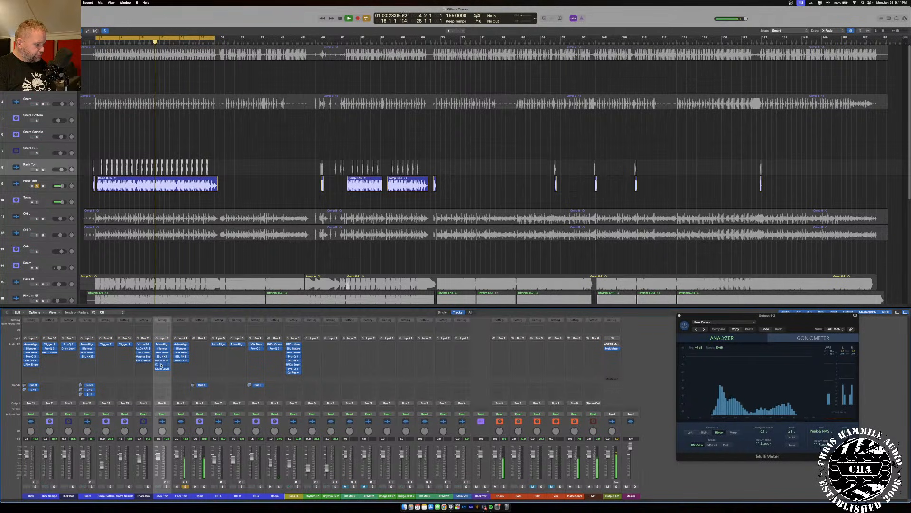
# - Copy the Rack Tom's Pro-Q 3 onto the Floor Tom, sweep its band lower in frequency, and turn it into a small narrow cut
pyautogui.moveTo(162, 364); pyautogui.dragTo(181, 364)
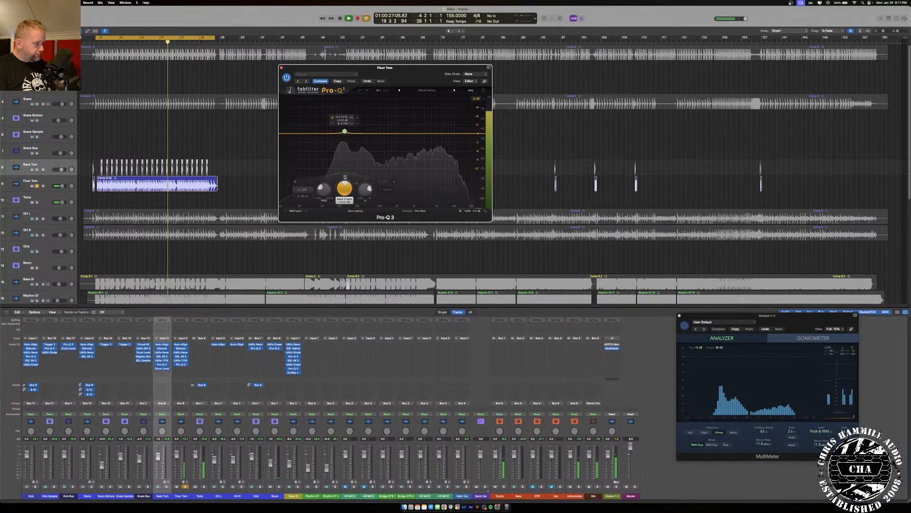
pyautogui.moveTo(344, 176); pyautogui.dragTo(344, 164)
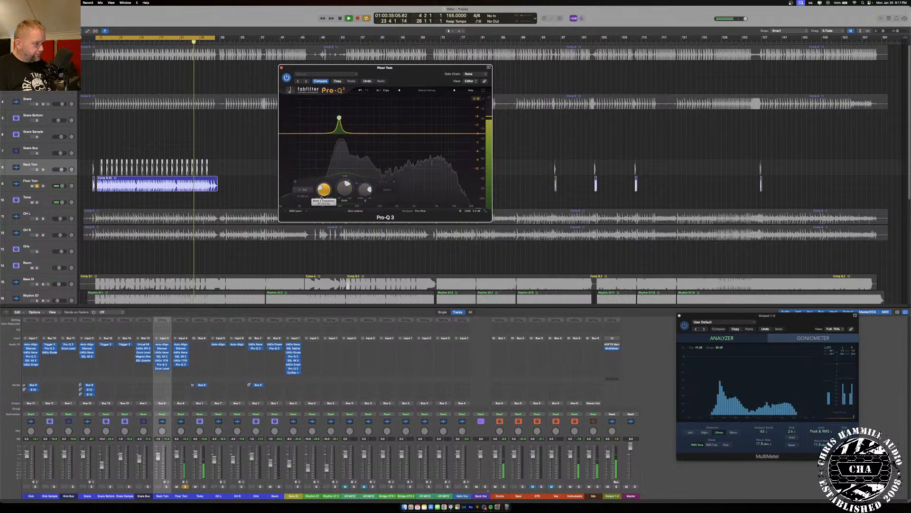
pyautogui.moveTo(343, 202); pyautogui.dragTo(343, 215)
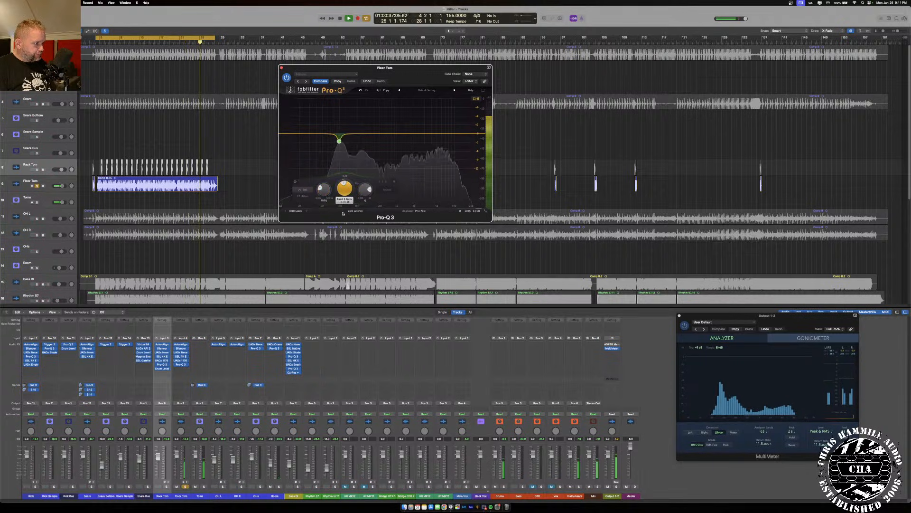
pyautogui.click(281, 67)
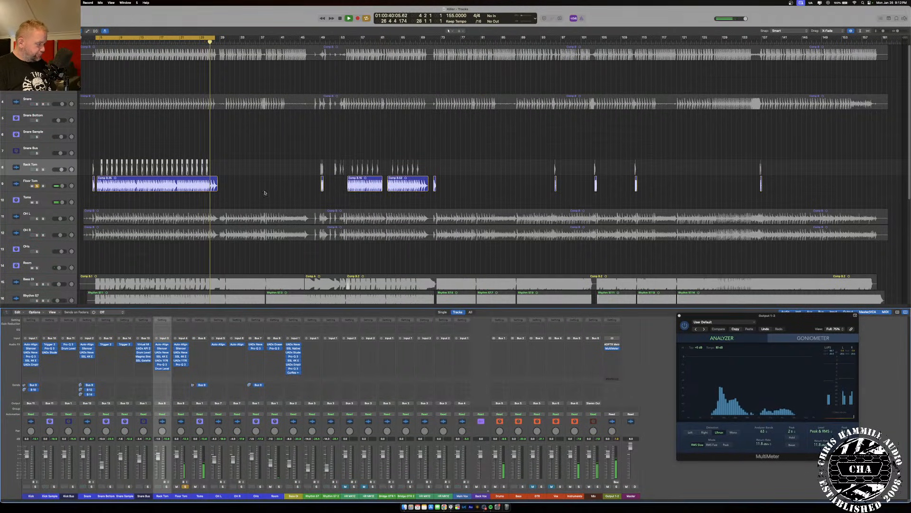
# - Add a second band above the existing cut in the Floor Tom's Pro-Q 3, sweep it, and turn it into a small cut
pyautogui.click(180, 365)
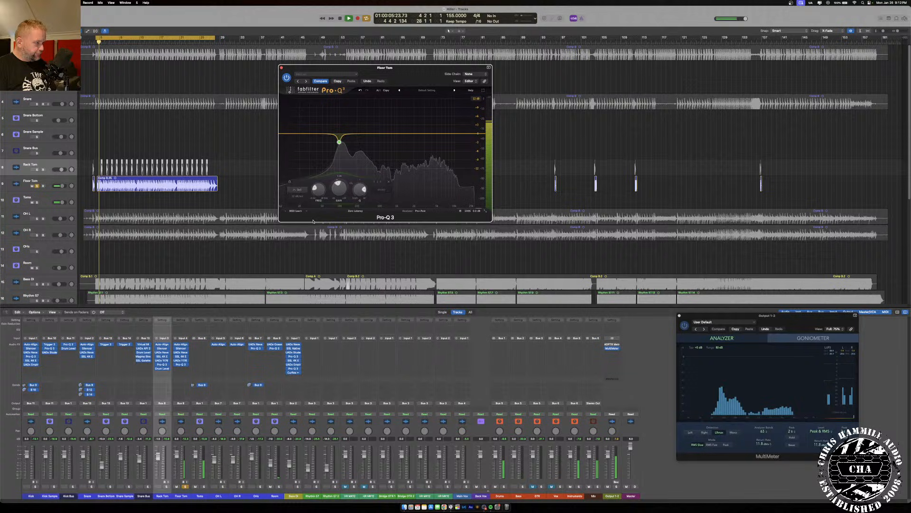
pyautogui.doubleClick(366, 110)
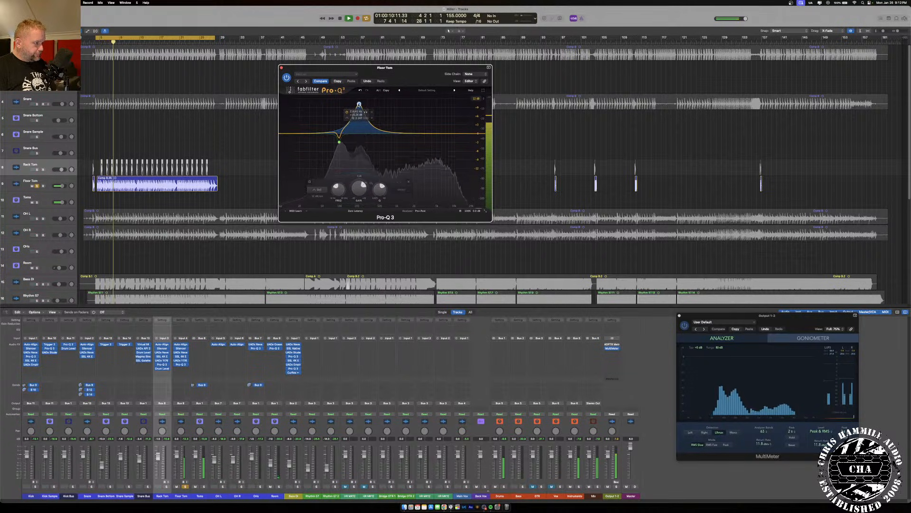
pyautogui.moveTo(366, 110); pyautogui.dragTo(362, 143)
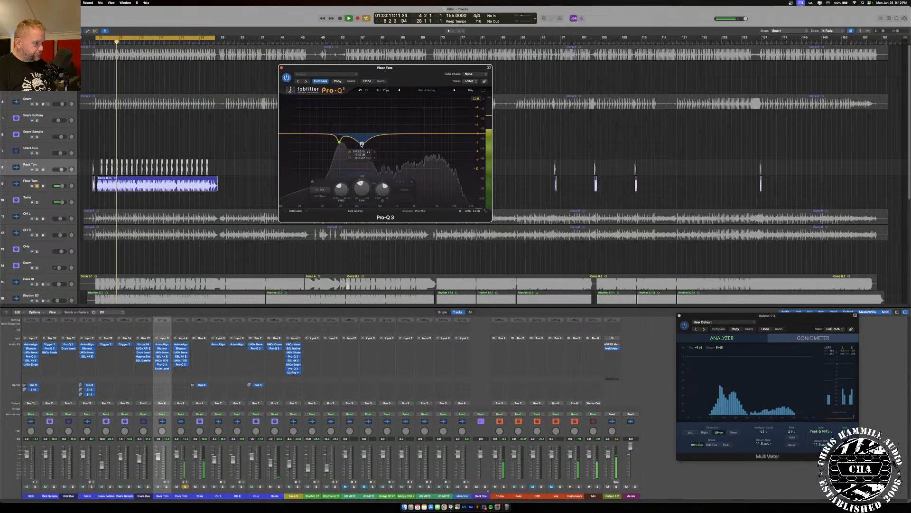
pyautogui.click(281, 68)
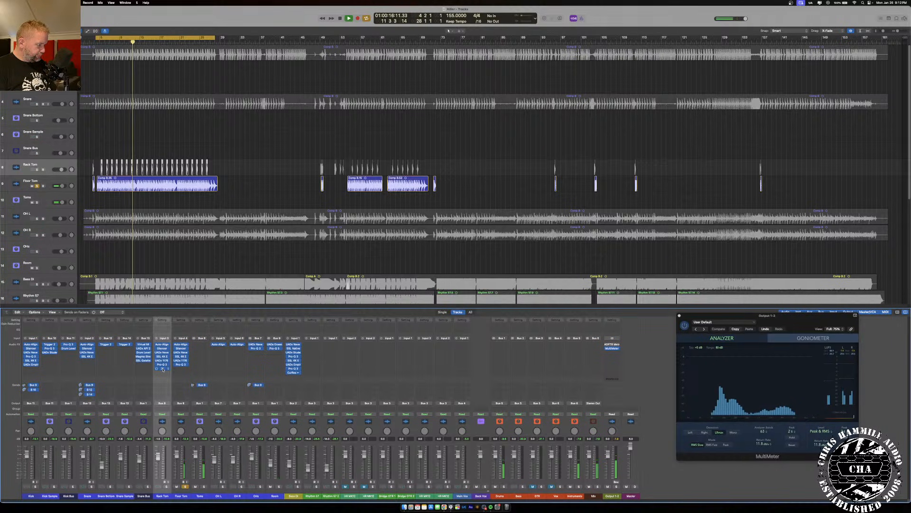
# - Copy the Rack Tom's Drum Leveler onto the Floor Tom below Pro-Q 3 and set its compression to about 34%
pyautogui.moveTo(162, 369); pyautogui.dragTo(181, 369)
pyautogui.click(181, 369)
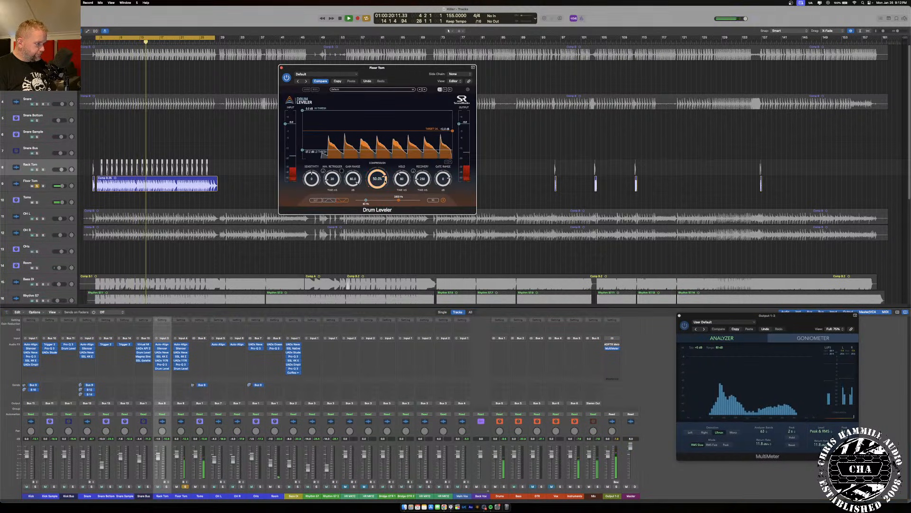
pyautogui.moveTo(378, 179); pyautogui.dragTo(379, 188)
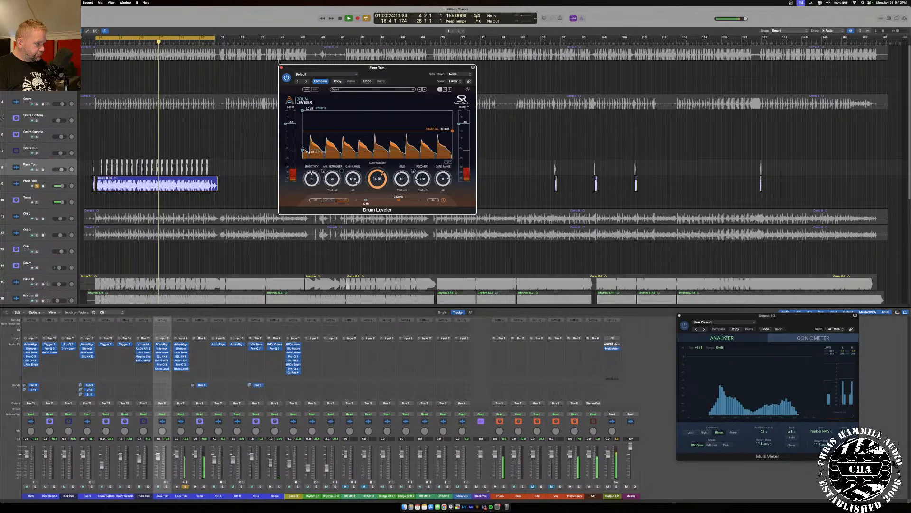
pyautogui.click(281, 67)
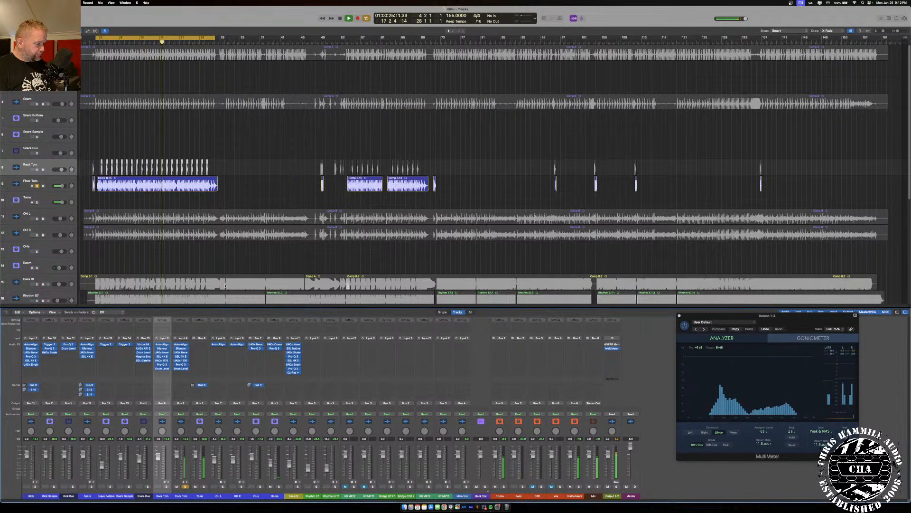
# - Shift the lower cut in the Floor Tom's Pro-Q 3 slightly up in frequency and make it a little deeper and wider
pyautogui.click(181, 364)
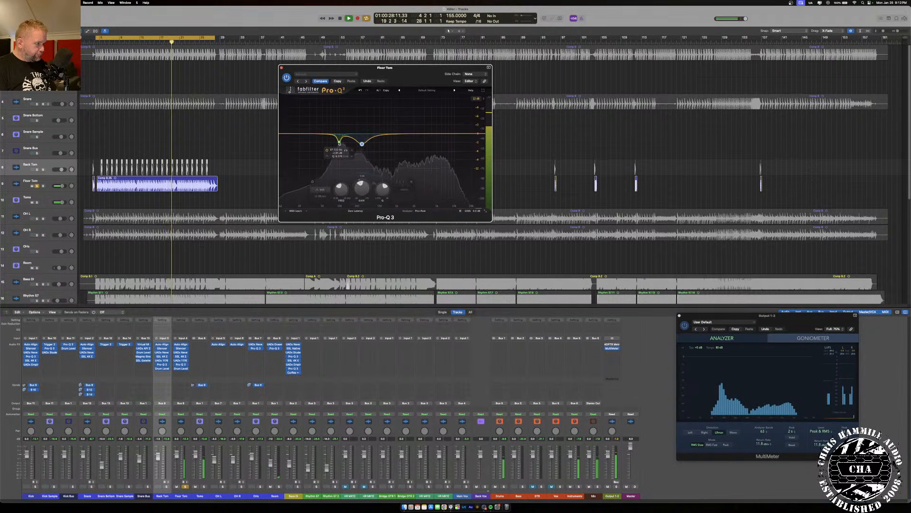
pyautogui.moveTo(338, 141)
pyautogui.mouseDown()
pyautogui.moveTo(342, 121)
pyautogui.moveTo(341, 143)
pyautogui.mouseUp()
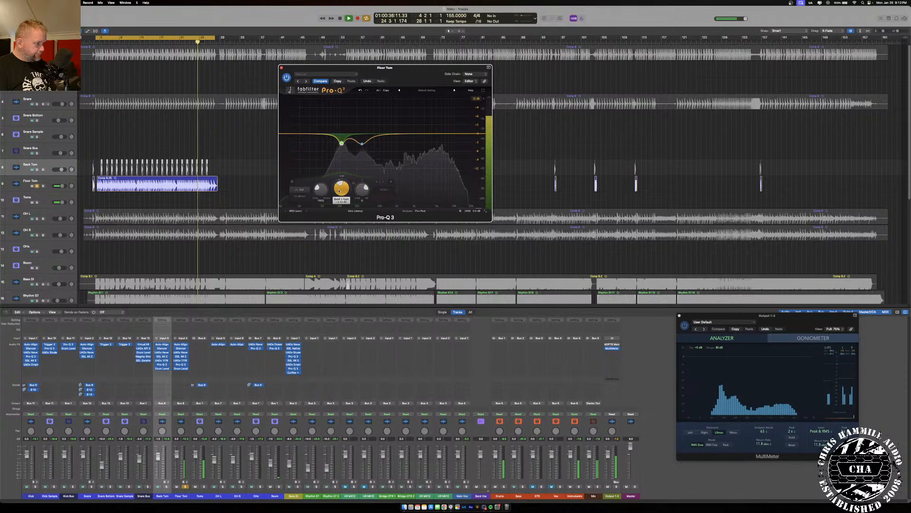
pyautogui.press('super+w')
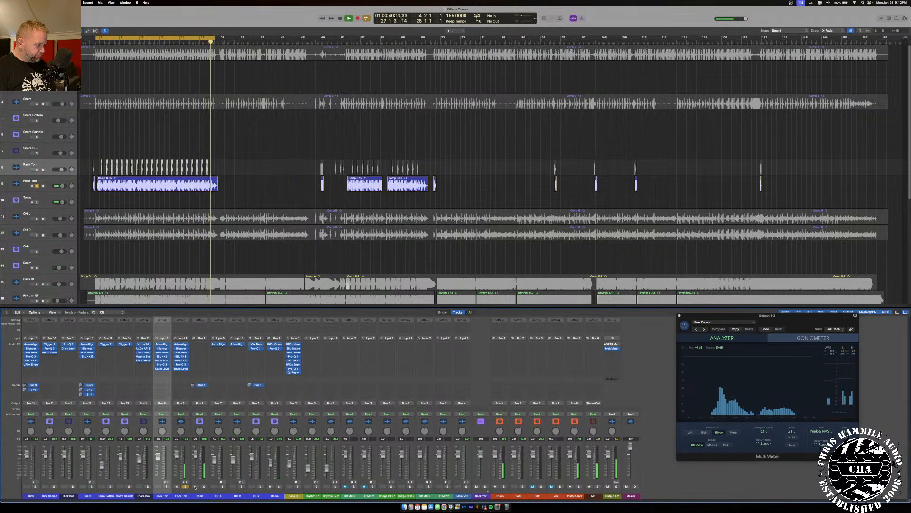
# - Solo the Rack Tom and the Drums bus alongside the Floor Tom, and select the Floor Tom channel to judge its level
pyautogui.click(166, 487)
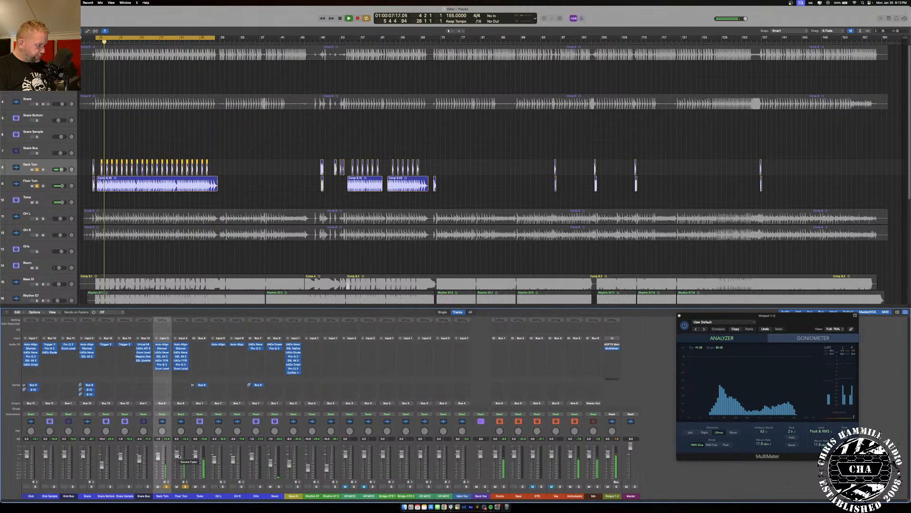
pyautogui.click(503, 487)
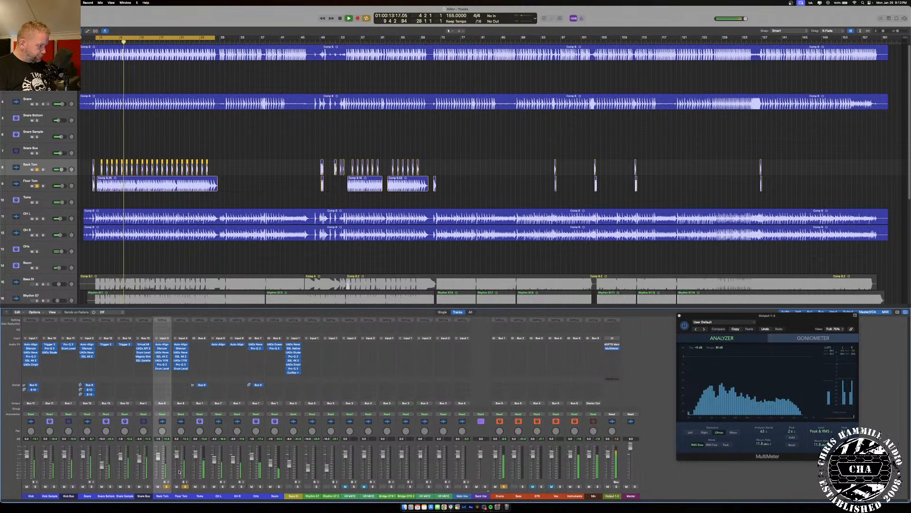
pyautogui.keyDown('shift'); pyautogui.click(177, 495); pyautogui.keyUp('shift')
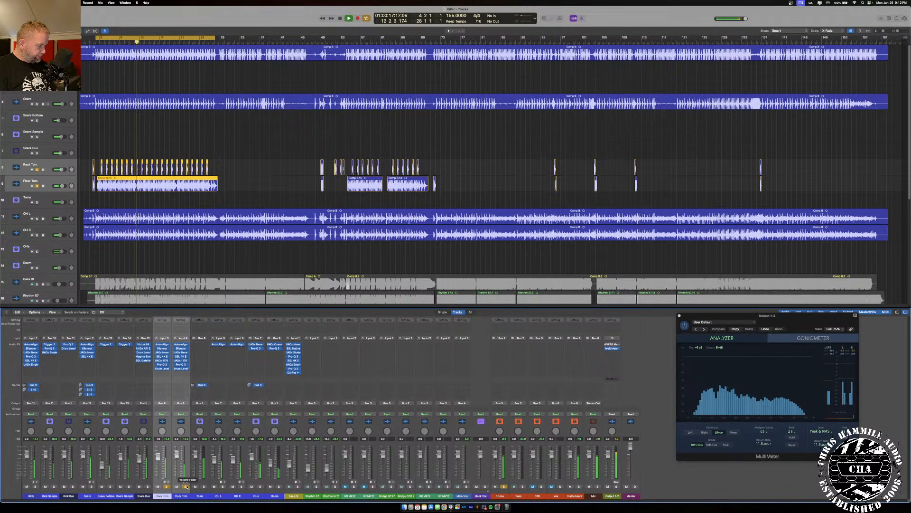
pyautogui.click(178, 475)
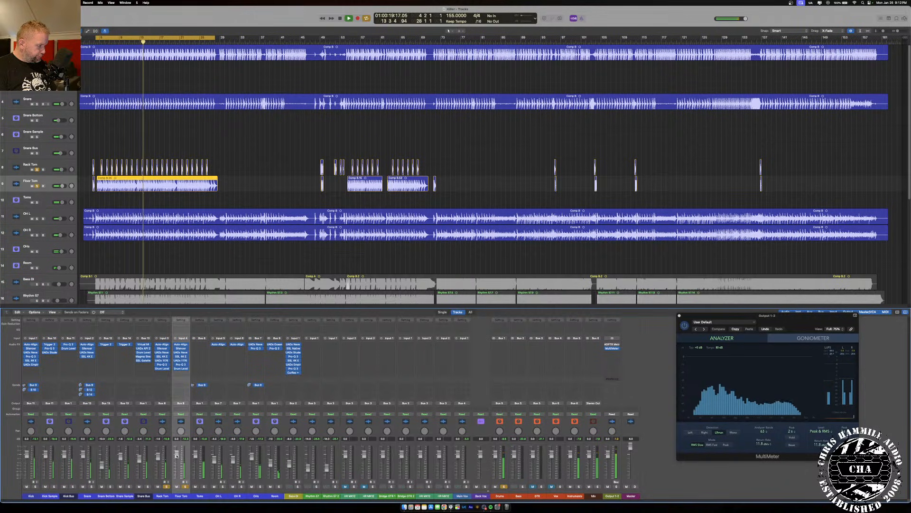
# - Raise the target level slightly in the Floor Tom's Drum Leveler and close the plug-in
pyautogui.click(181, 369)
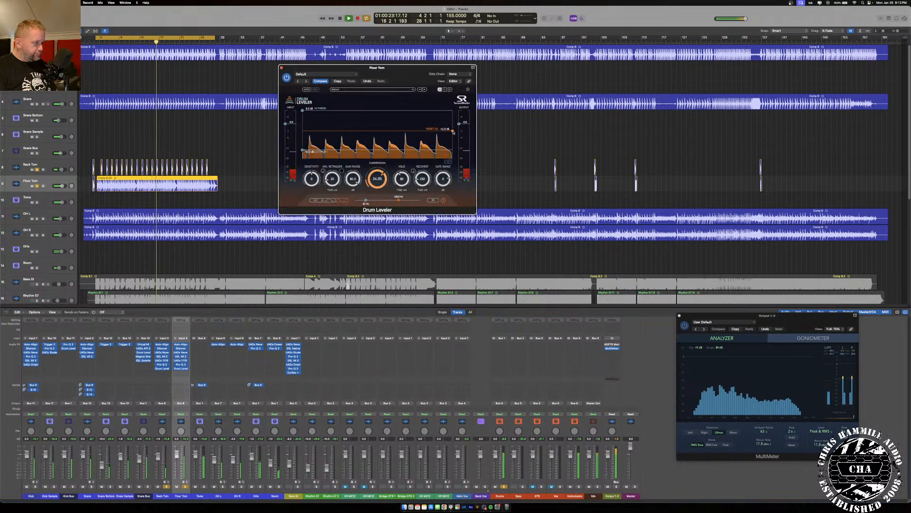
pyautogui.moveTo(453, 133); pyautogui.dragTo(454, 129)
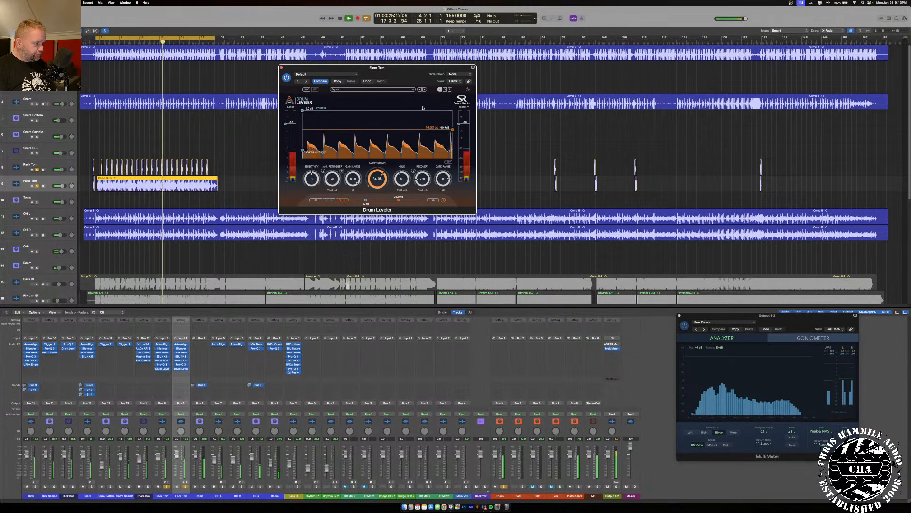
pyautogui.click(281, 67)
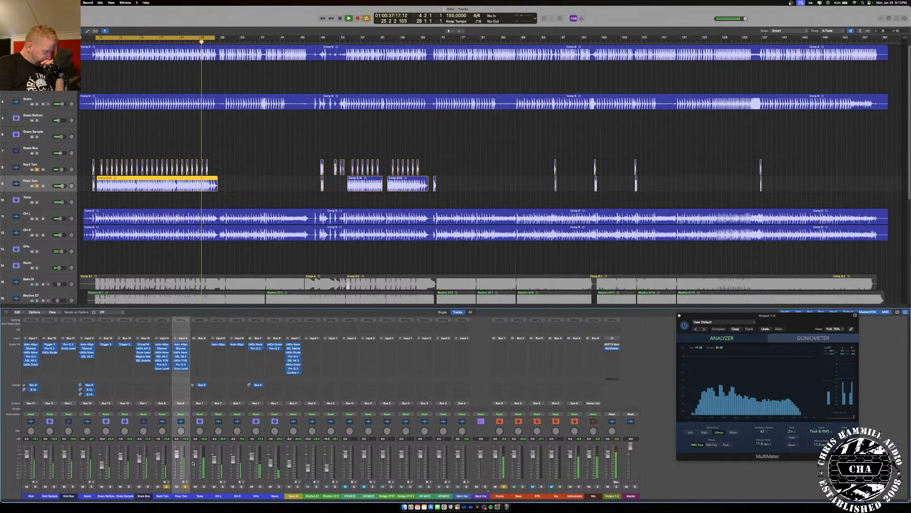
# - Add a send to an unused bus on the Snare Bus, Rack Tom and Floor Tom channels together
pyautogui.click(143, 496)
pyautogui.keyDown('shift'); pyautogui.click(183, 494); pyautogui.keyUp('shift')
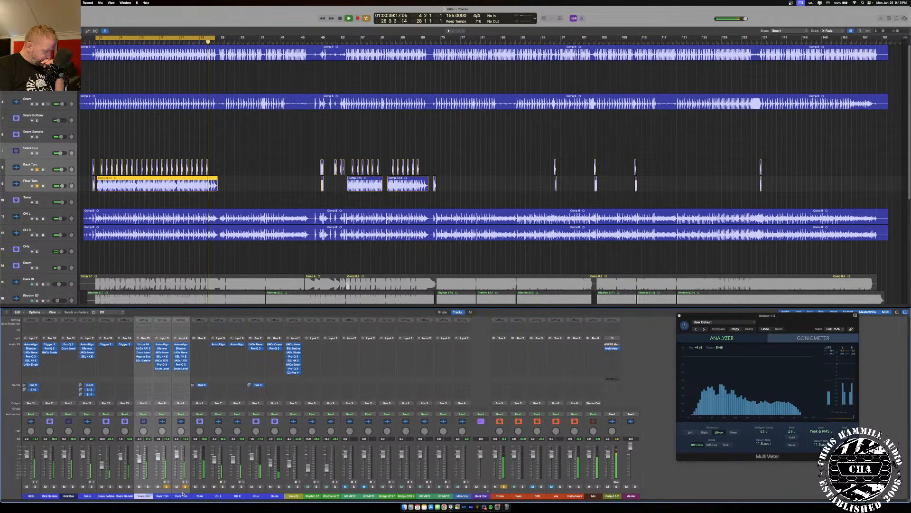
pyautogui.click(180, 384)
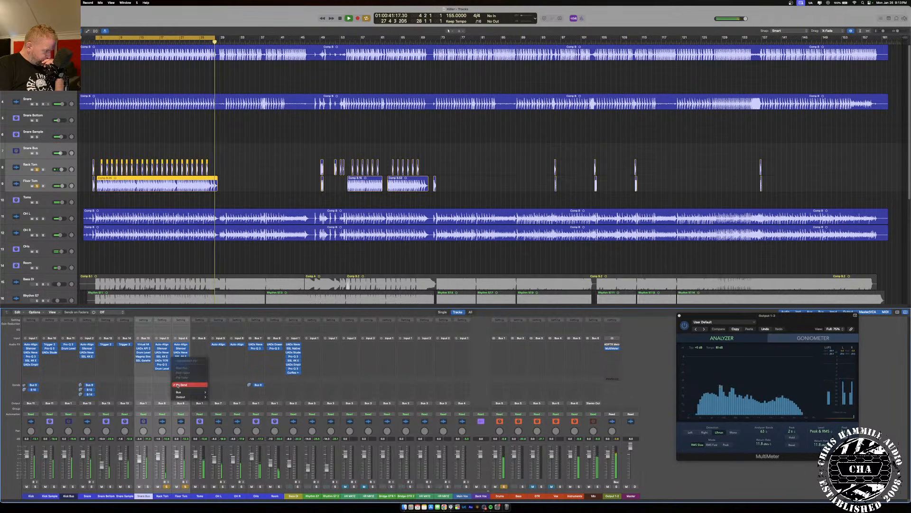
pyautogui.moveTo(190, 393)
pyautogui.click(224, 381)
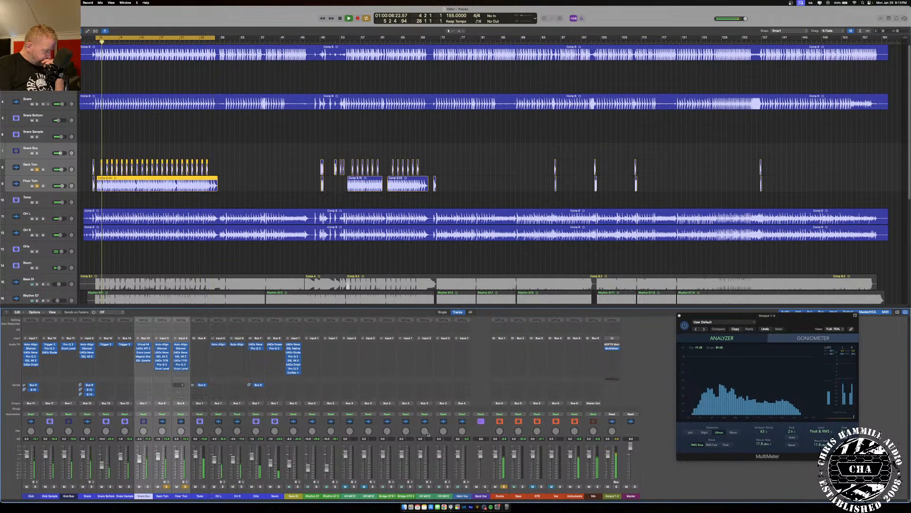
# - Create a track for the new send's aux channel and name it S/T Verb
pyautogui.rightClick(612, 495)
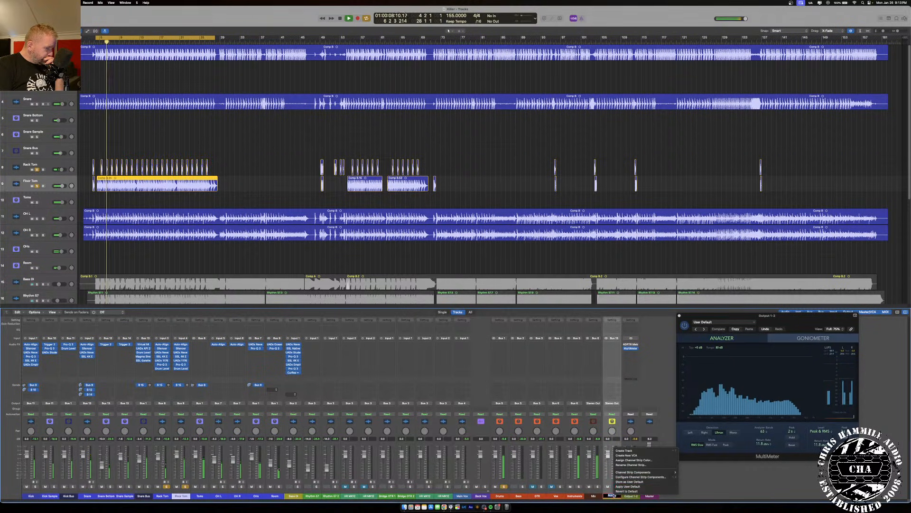
pyautogui.click(624, 451)
pyautogui.doubleClick(26, 197)
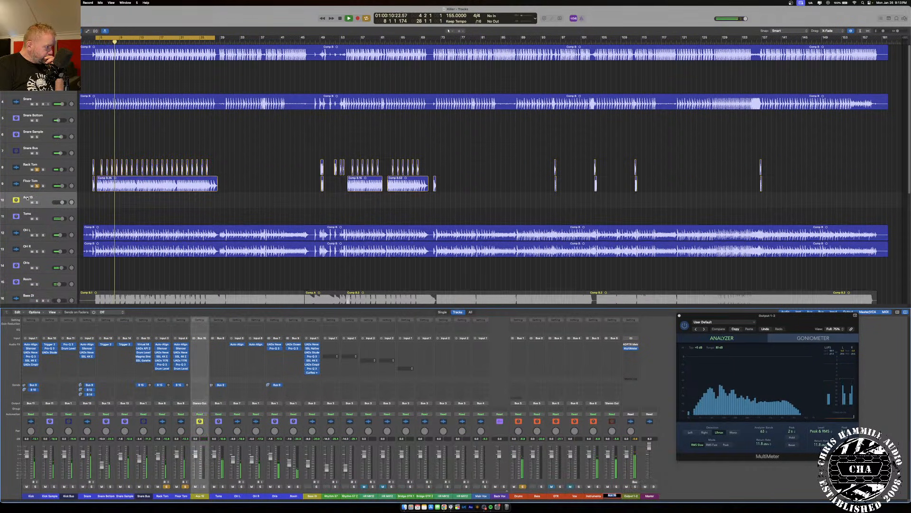
pyautogui.write('S/T Verb')
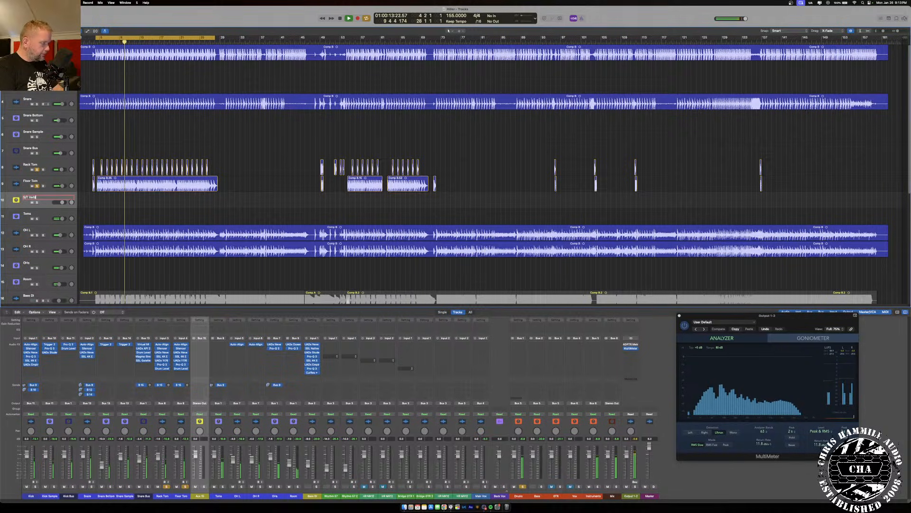
pyautogui.press('Return')
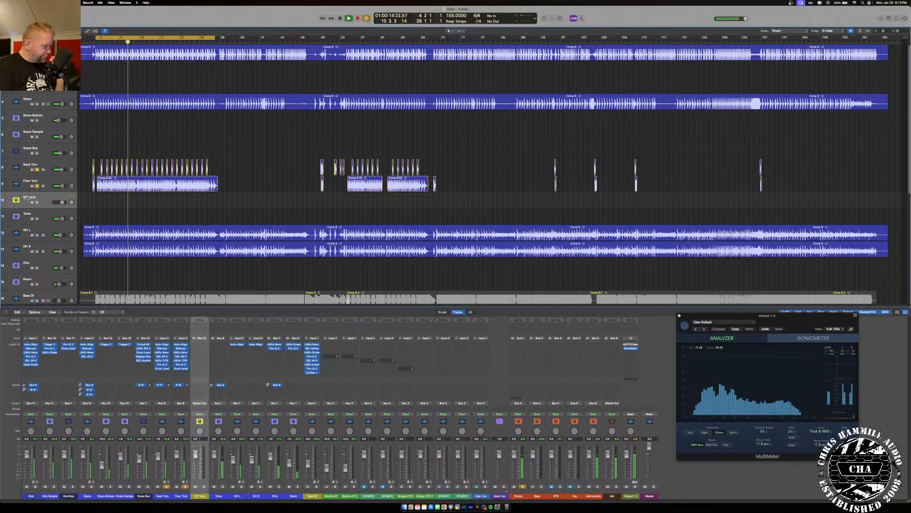
# - Route the S/T Verb channel's output to Bus 1, which feeds the Drums bus
pyautogui.click(201, 406)
pyautogui.moveTo(216, 423)
pyautogui.click(241, 314)
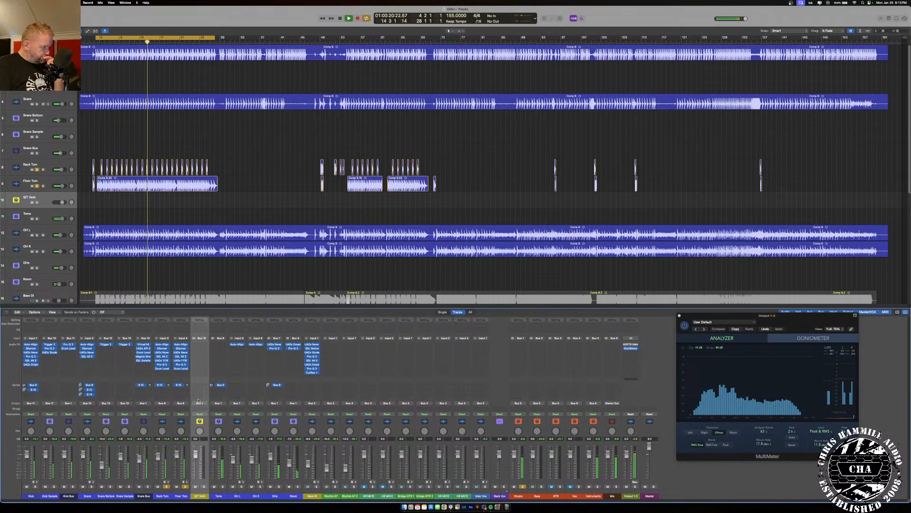
# - Switch the S/T Verb sends on Snare Bus, Rack Tom and Floor Tom to Post Fader and raise their send levels together
pyautogui.moveTo(183, 497); pyautogui.dragTo(143, 497)
pyautogui.click(143, 384)
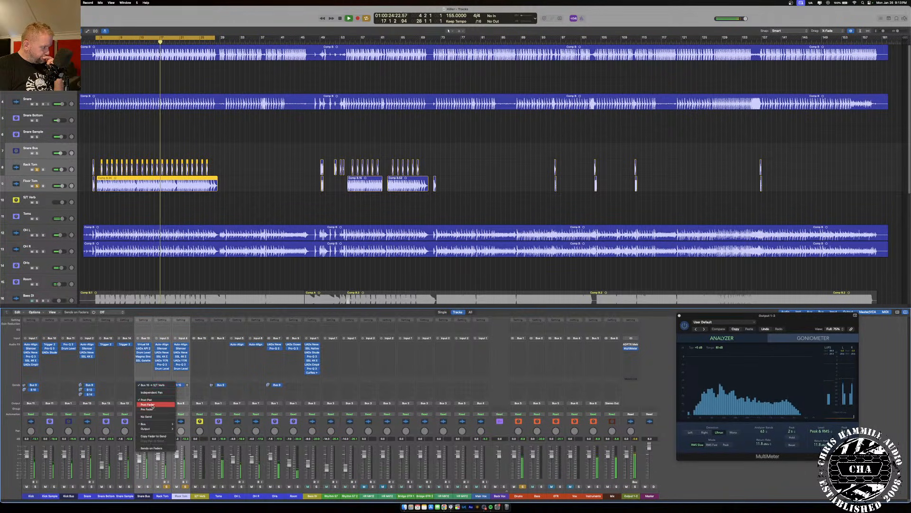
pyautogui.click(148, 392)
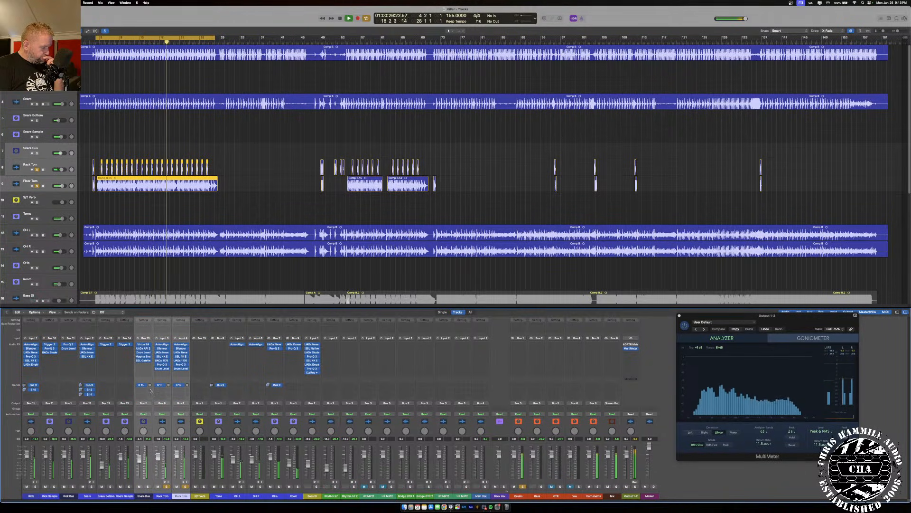
pyautogui.click(149, 385)
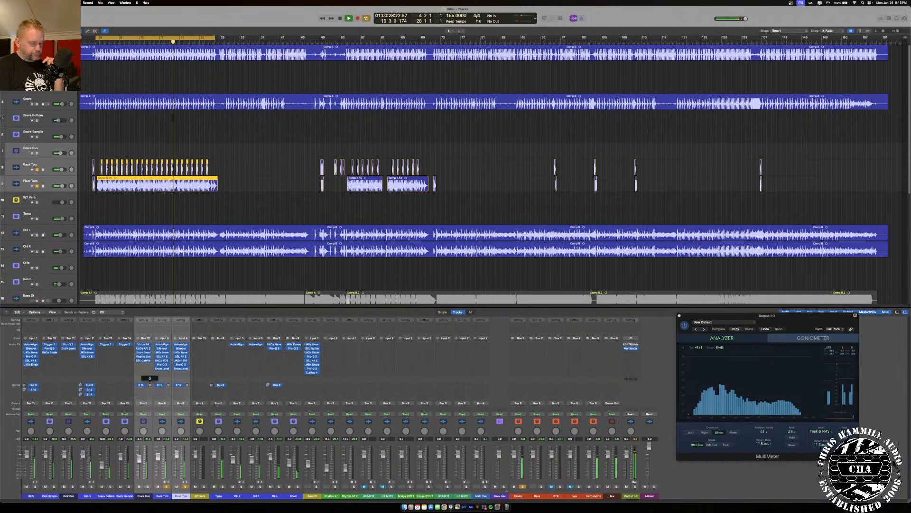
# - Solo the S/T Verb channel and take the Drums bus out of solo
pyautogui.click(204, 486)
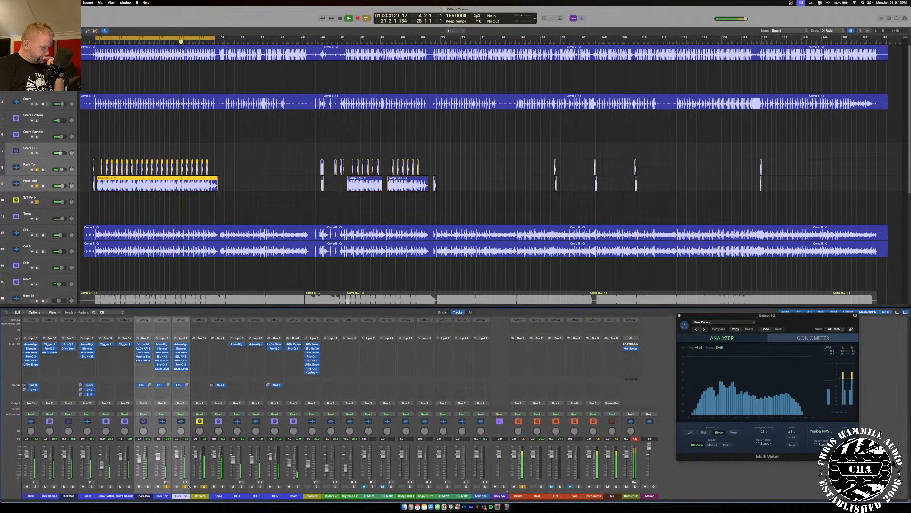
pyautogui.click(522, 487)
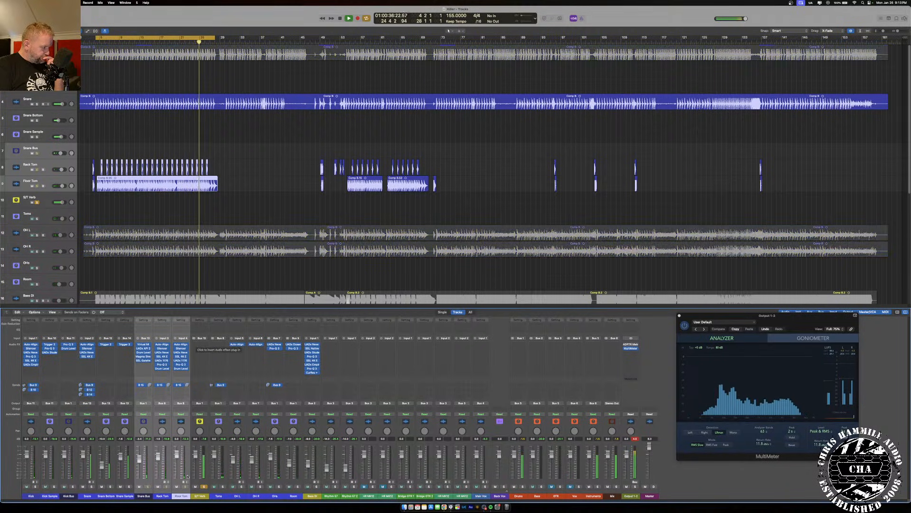
# - Set the S/T Verb sends on the three channels to Pre Fader, and select only Rack Tom and Floor Tom for their send levels
pyautogui.click(162, 384)
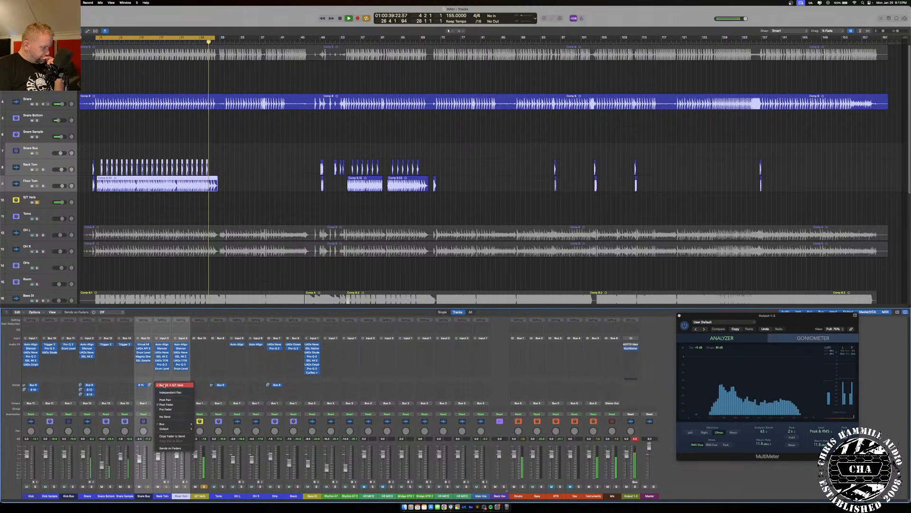
pyautogui.click(173, 408)
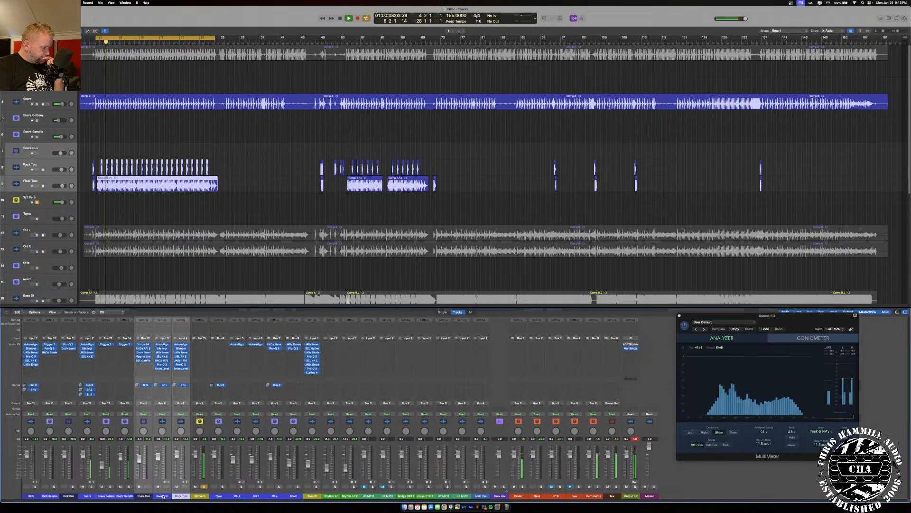
pyautogui.click(161, 496)
pyautogui.keyDown('shift'); pyautogui.click(181, 496); pyautogui.keyUp('shift')
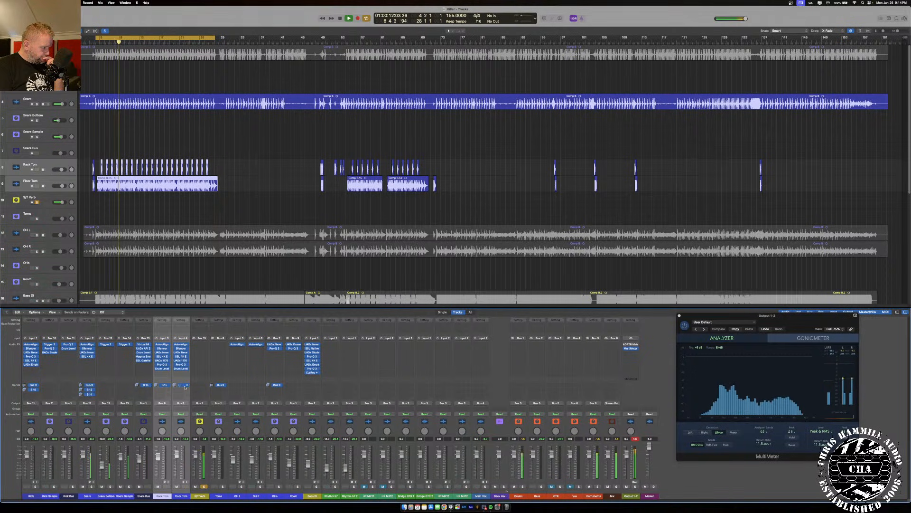
# - Insert the Slate Digital VerbSuite Classics reverb on the S/T Verb channel
pyautogui.click(202, 345)
pyautogui.moveTo(218, 454)
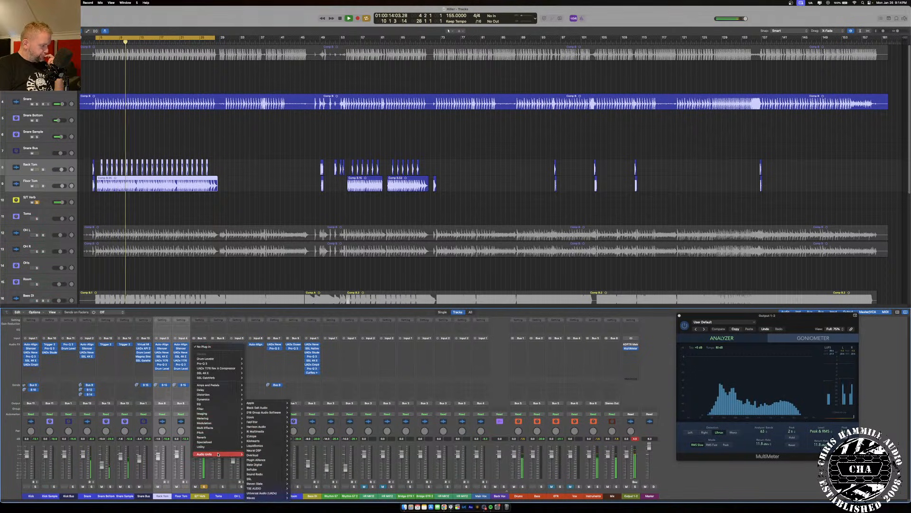
pyautogui.moveTo(271, 497)
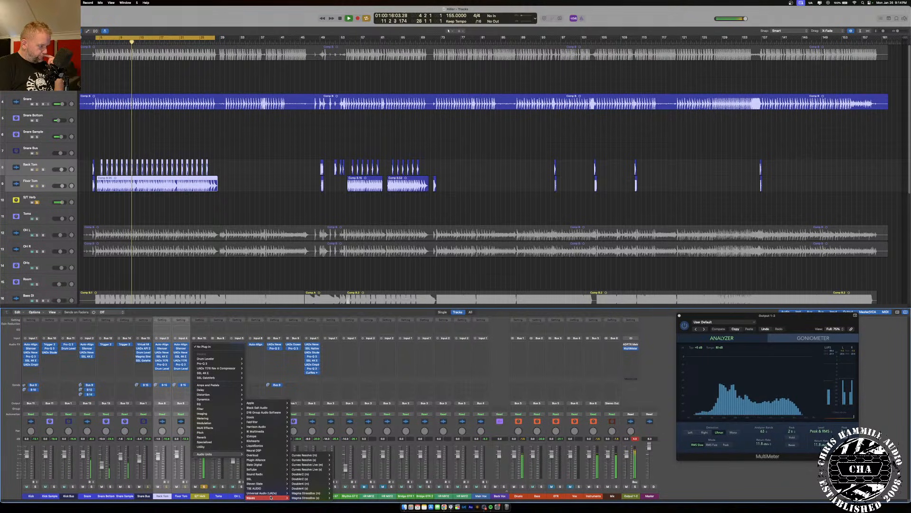
pyautogui.moveTo(271, 465)
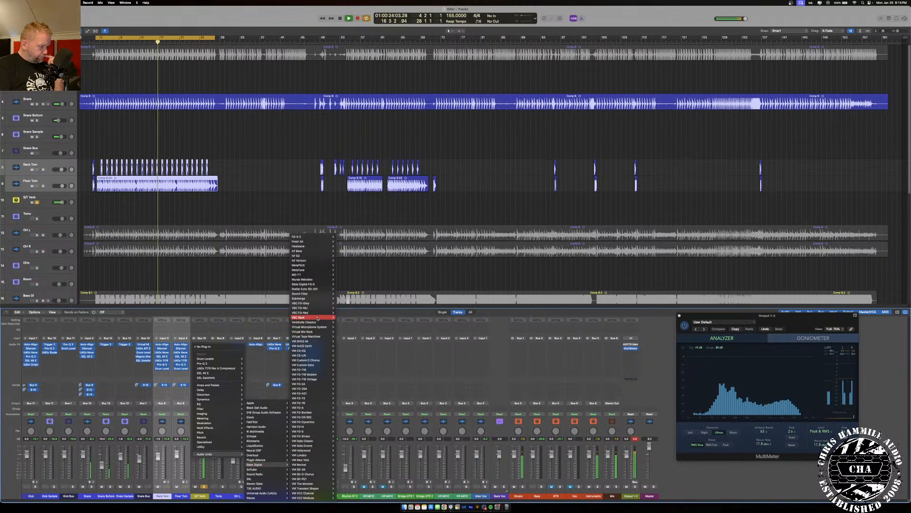
pyautogui.click(341, 322)
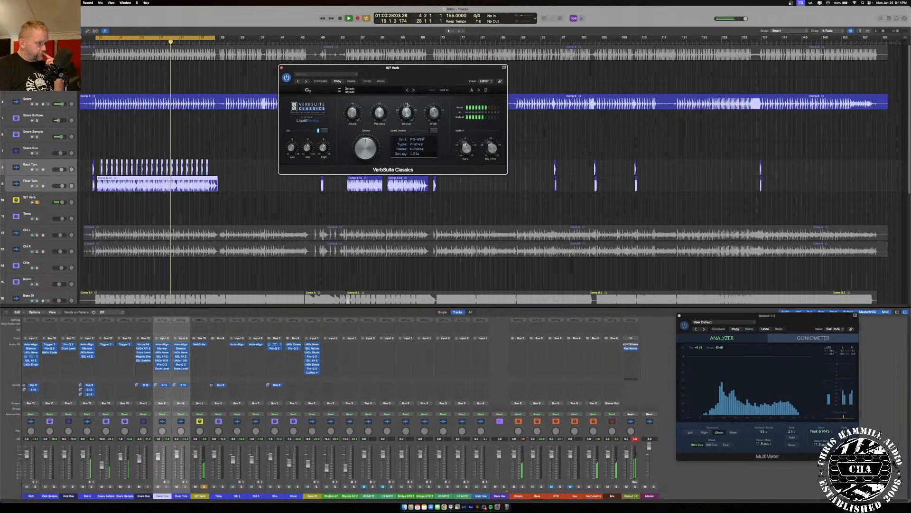
# - Try the Drum Depth preset from the Drums category in VerbSuite Classics
pyautogui.click(365, 92)
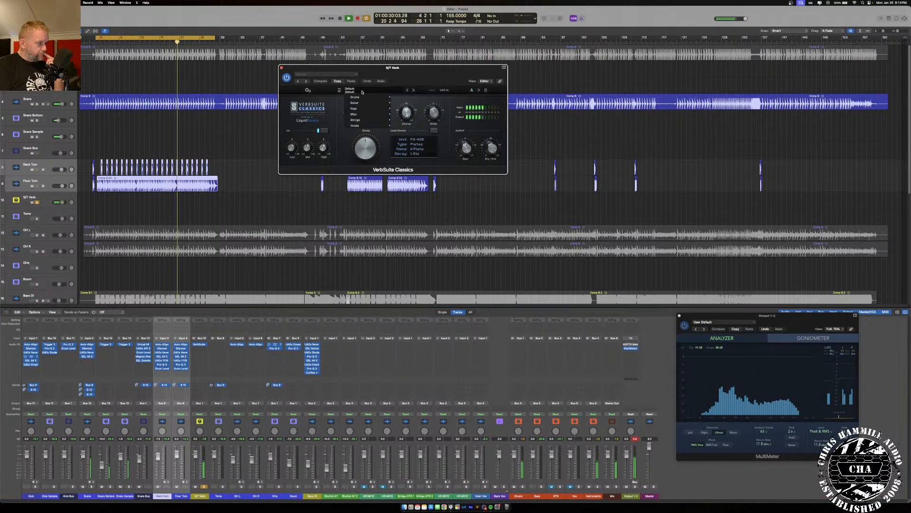
pyautogui.moveTo(362, 104)
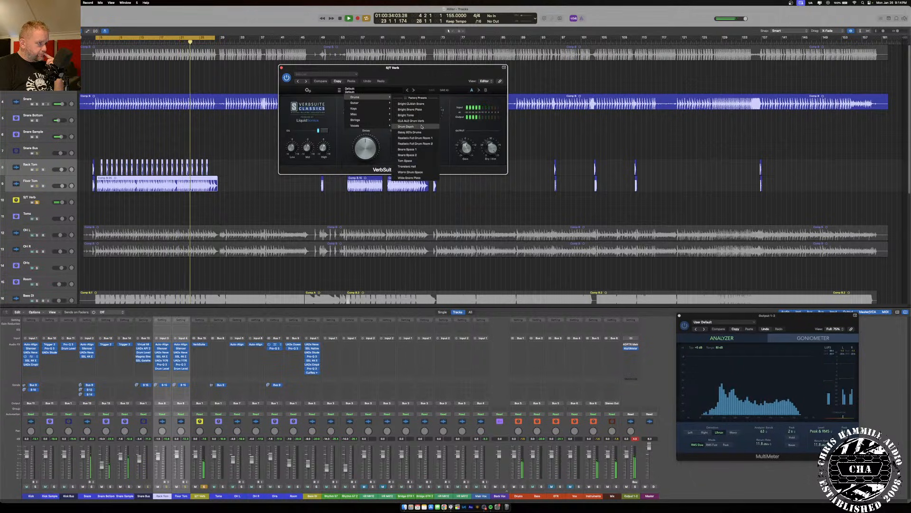
pyautogui.click(420, 127)
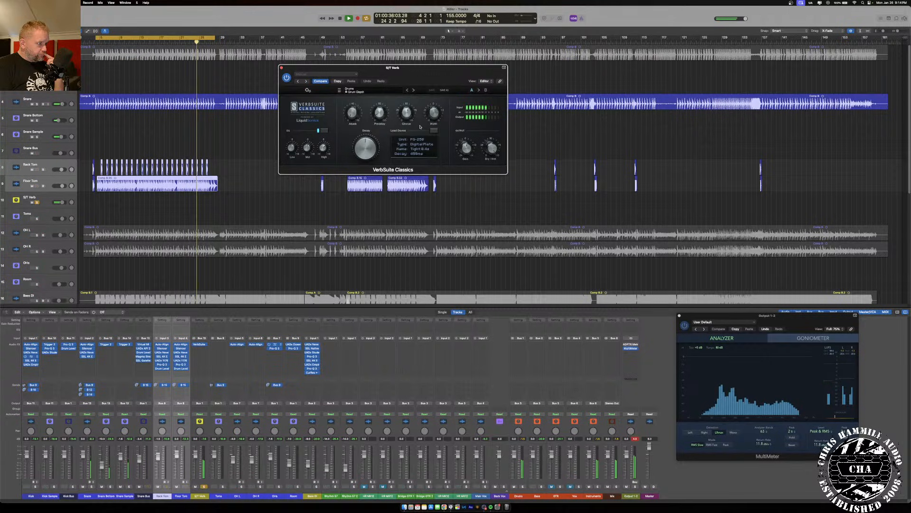
# - Load the Drums preset Realistic Full Drum Room 1 in VerbSuite Classics and close the plug-in
pyautogui.click(365, 91)
pyautogui.moveTo(368, 98)
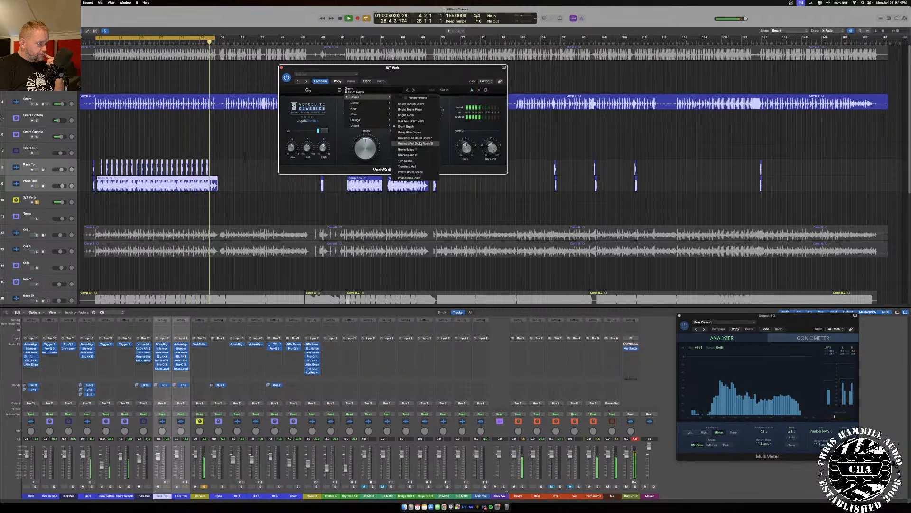
pyautogui.click(421, 138)
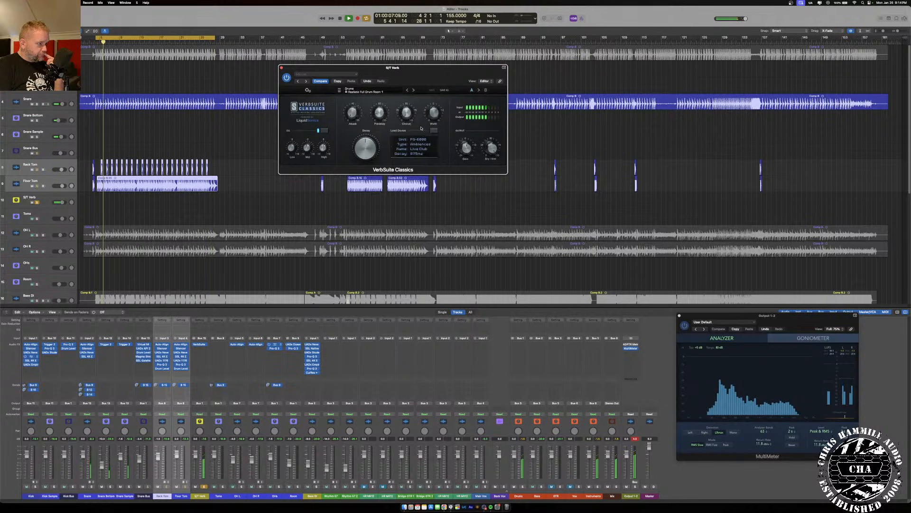
pyautogui.press('super+w')
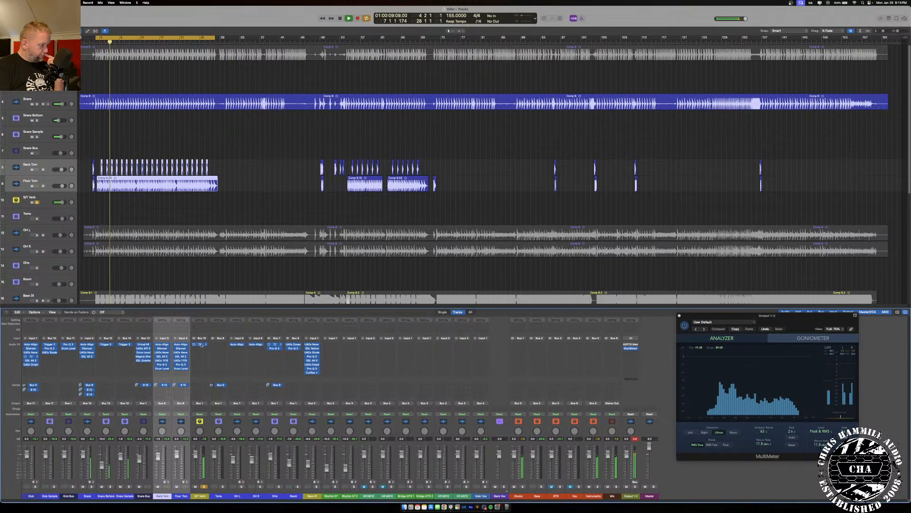
# - Insert Pro-Q 3 after the reverb on S/T Verb and add a low-cut band with its frequency raised into the low mids
pyautogui.click(197, 348)
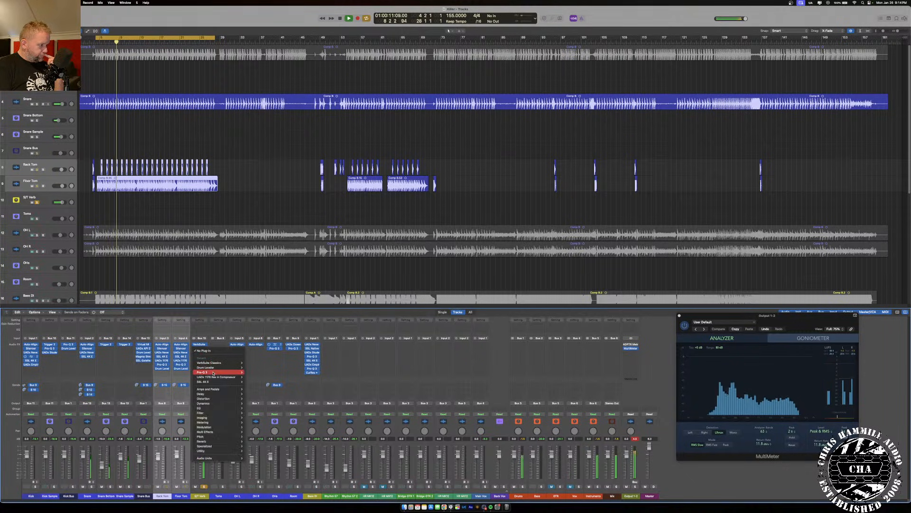
pyautogui.press('Escape')
pyautogui.click(199, 348)
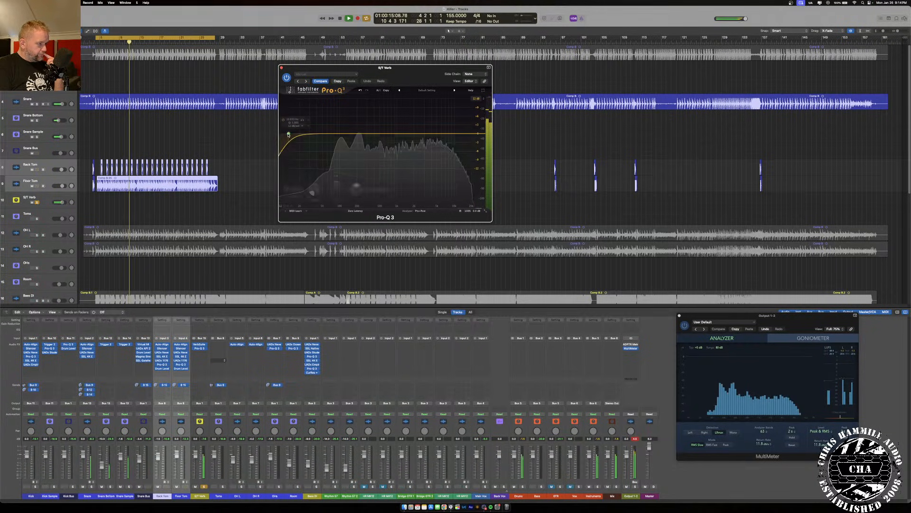
pyautogui.doubleClick(288, 134)
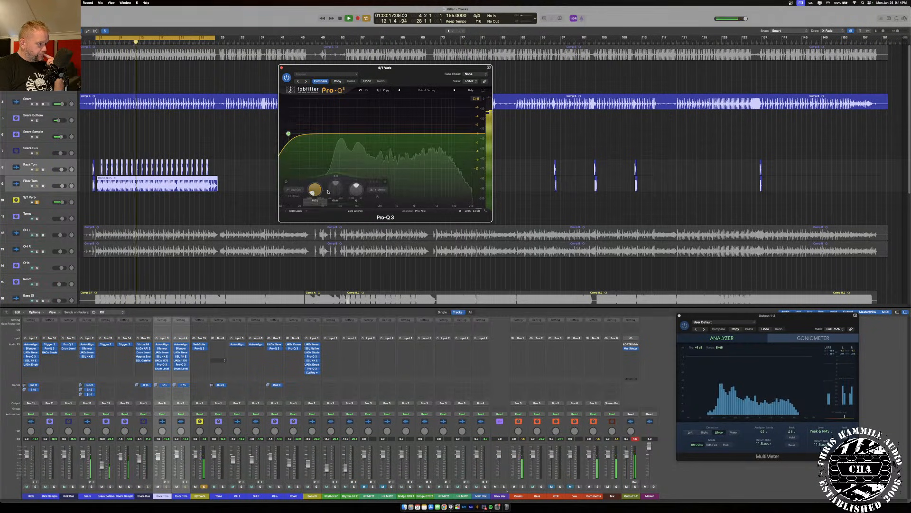
pyautogui.moveTo(314, 192); pyautogui.dragTo(314, 161)
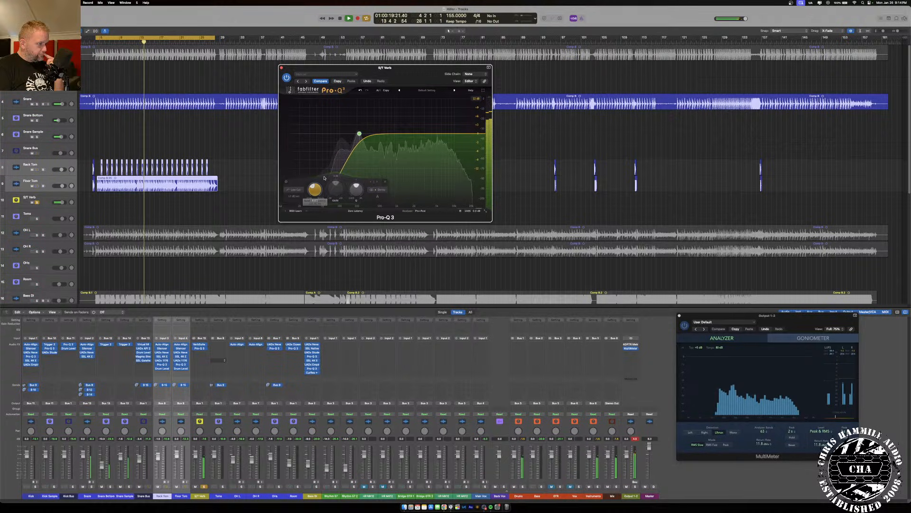
# - Add a high-cut band and a shallow low-mid bell cut to the S/T Verb EQ, and close it
pyautogui.doubleClick(481, 134)
pyautogui.moveTo(409, 192); pyautogui.dragTo(406, 206)
pyautogui.doubleClick(376, 133)
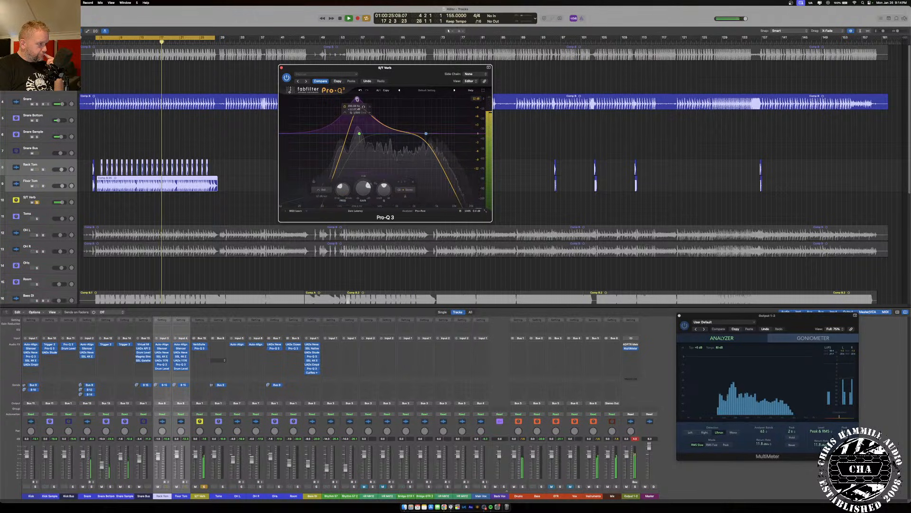
pyautogui.moveTo(376, 133); pyautogui.dragTo(375, 142)
pyautogui.click(280, 67)
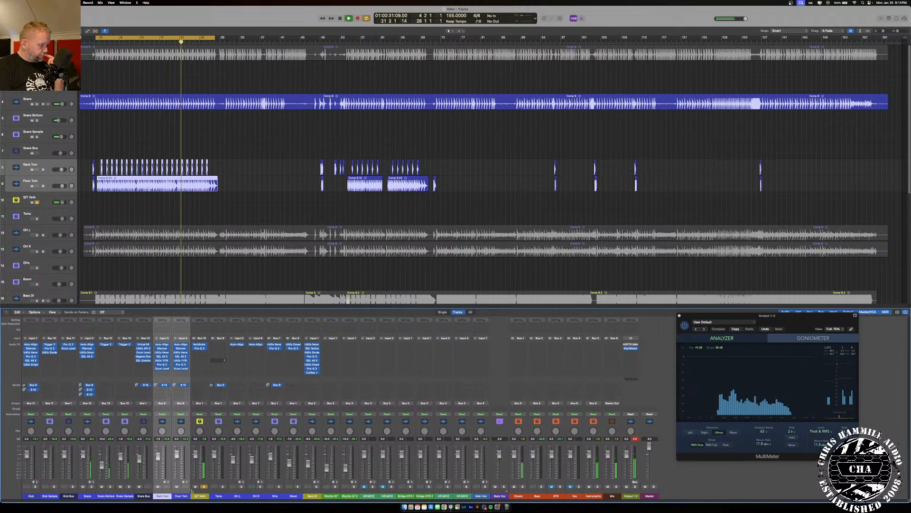
# - Recolour the S/T Verb channel blue to match the drum tracks
pyautogui.click(212, 487)
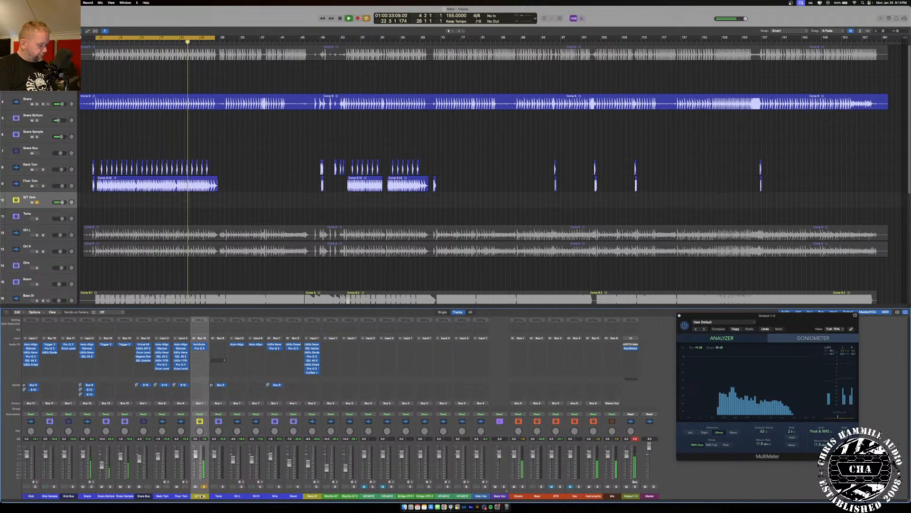
pyautogui.hotkey('alt', 'c')
pyautogui.click(360, 351)
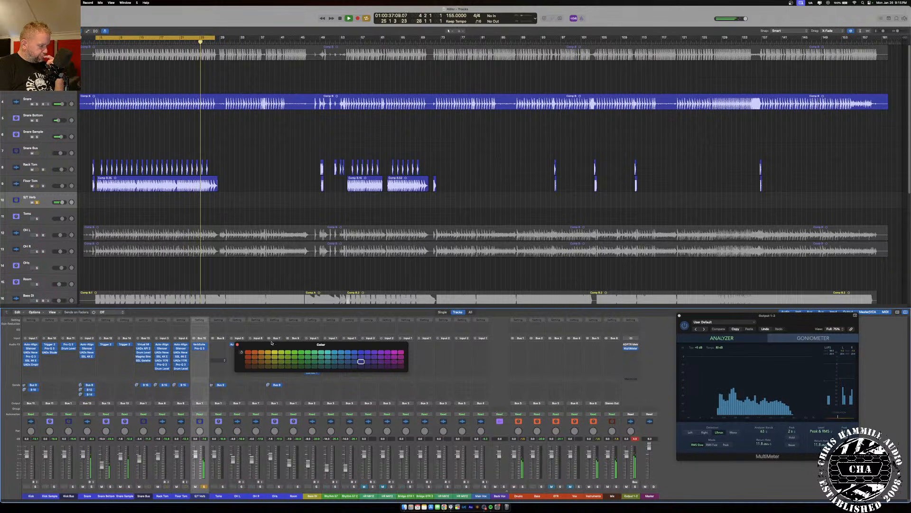
# - Solo the Drums bus alongside S/T Verb and increase the predelay in VerbSuite Classics
pyautogui.click(523, 486)
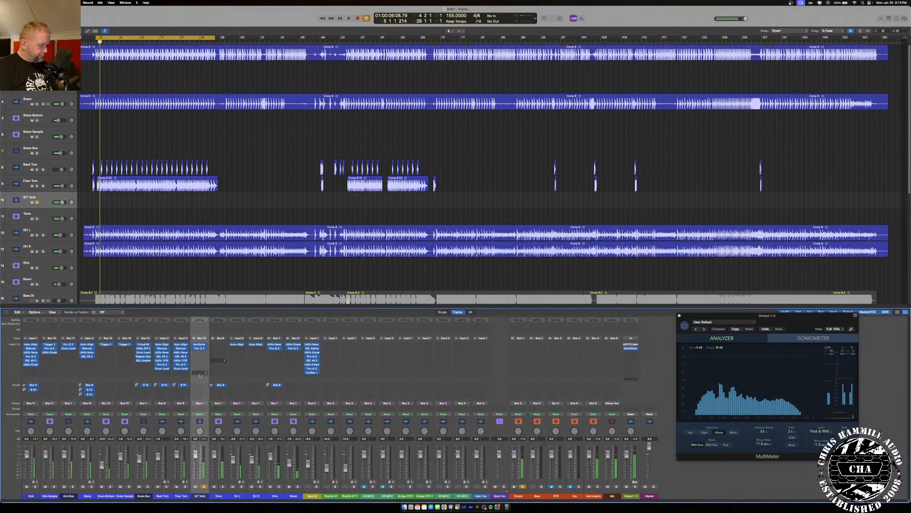
pyautogui.click(199, 344)
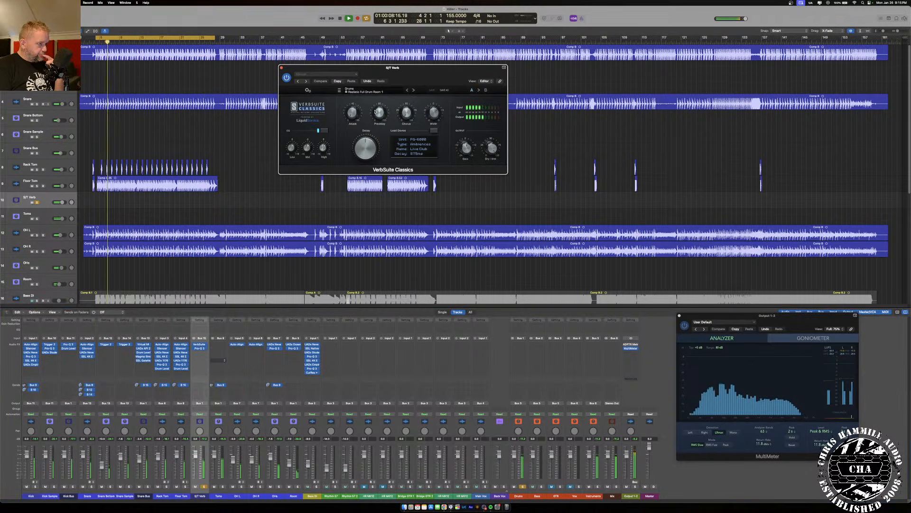
pyautogui.moveTo(379, 113); pyautogui.dragTo(379, 101)
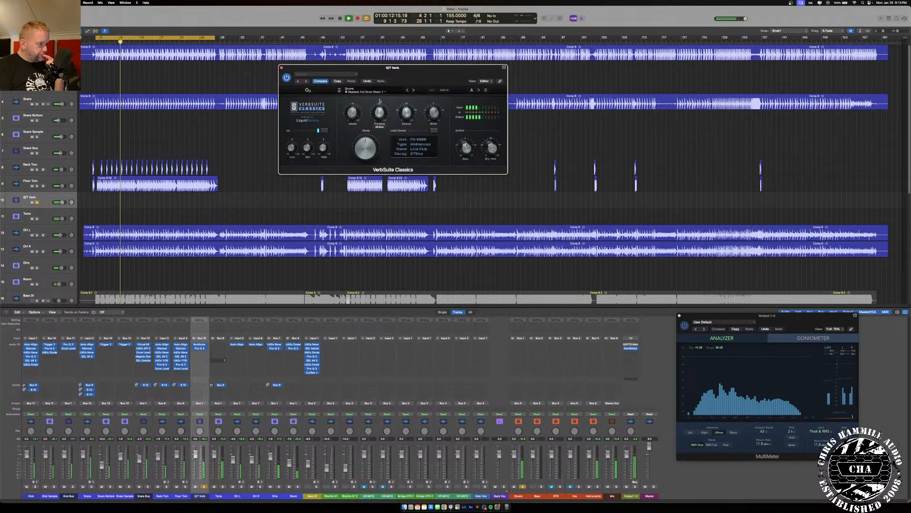
pyautogui.click(281, 67)
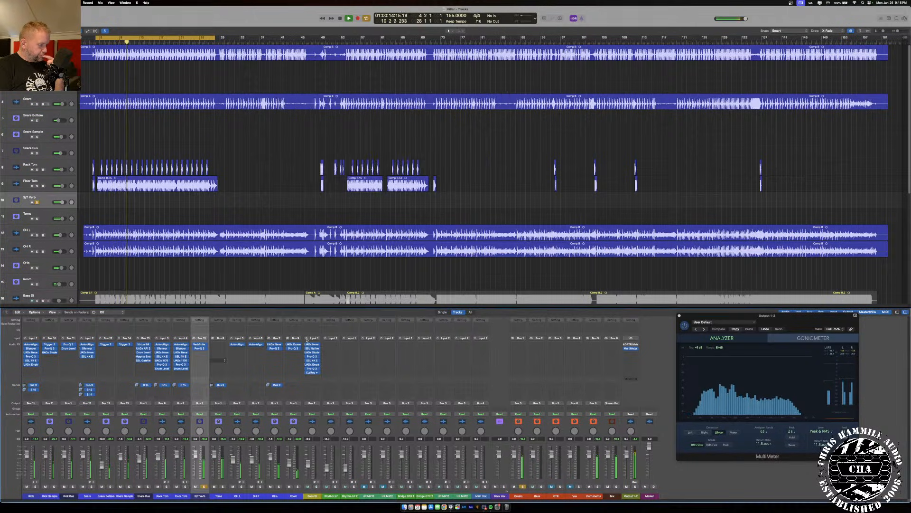
# - Lower the S/T Verb channel fader and check the predelay setting in VerbSuite Classics
pyautogui.moveTo(196, 455); pyautogui.dragTo(196, 469)
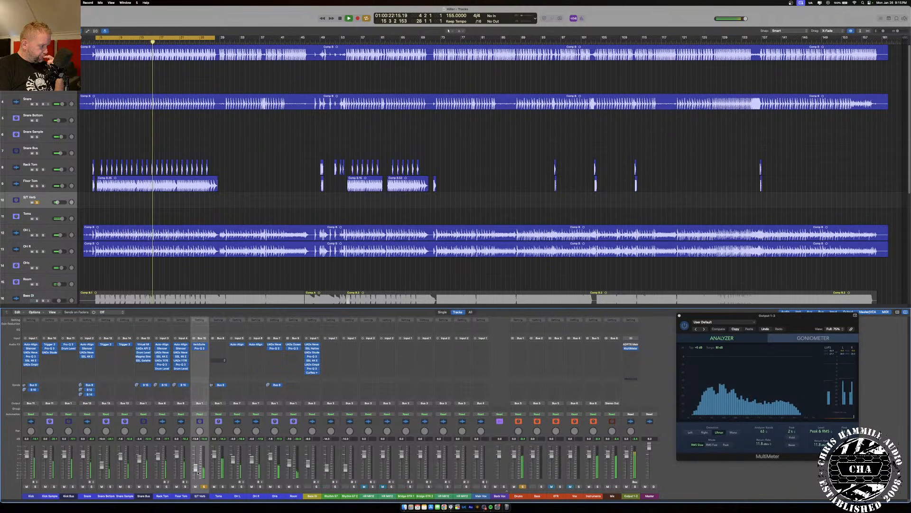
pyautogui.click(199, 345)
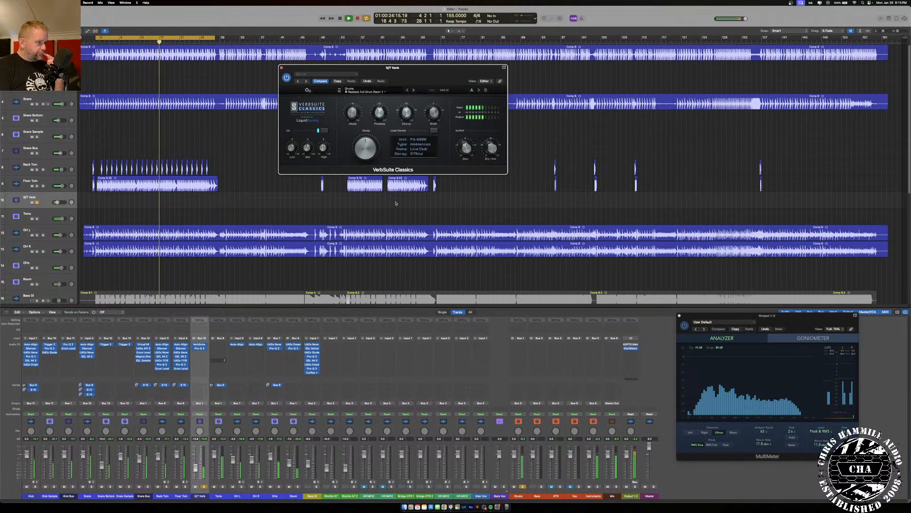
pyautogui.moveTo(382, 129)
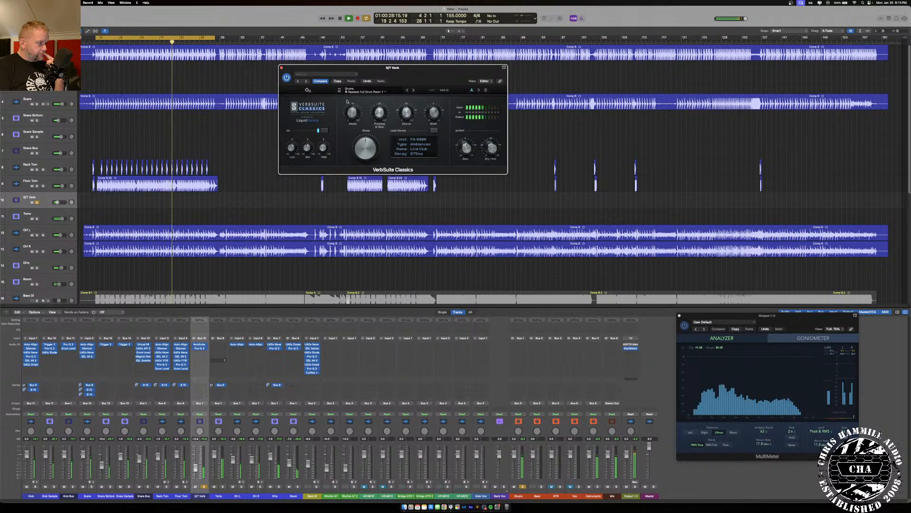
pyautogui.click(281, 67)
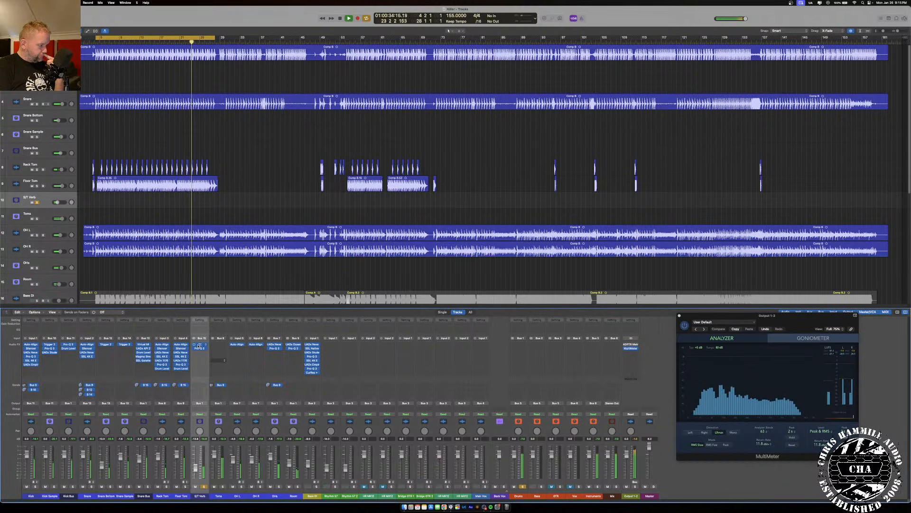
pyautogui.click(205, 347)
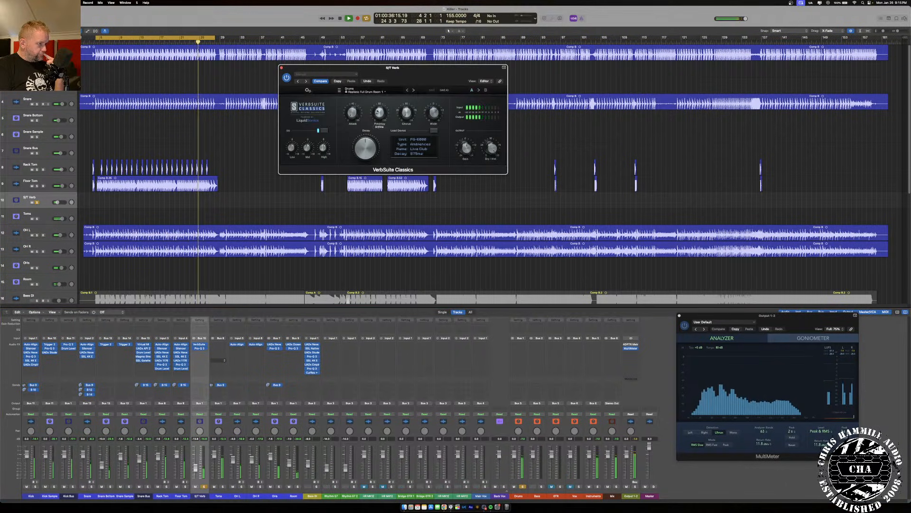
pyautogui.click(281, 67)
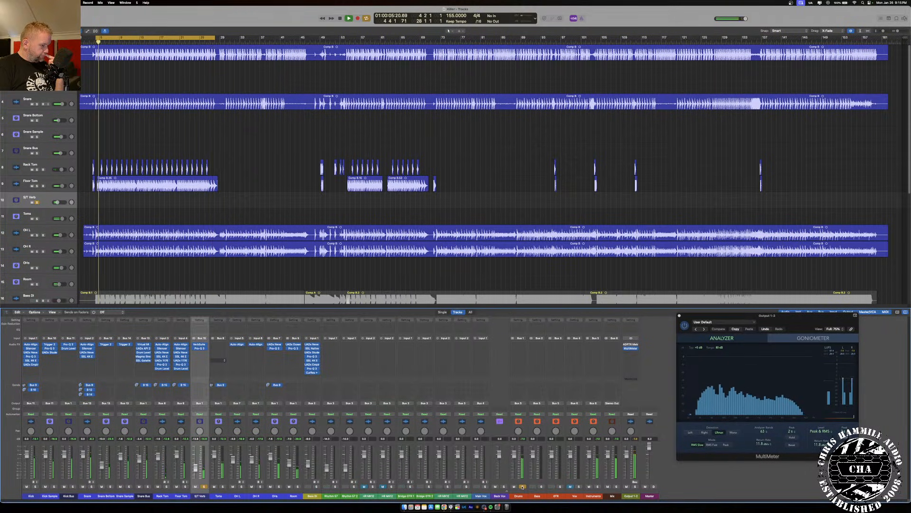
# - Add the Bass and guitar buses to the soloed Drums bus and take S/T Verb out of solo
pyautogui.click(541, 487)
pyautogui.click(560, 487)
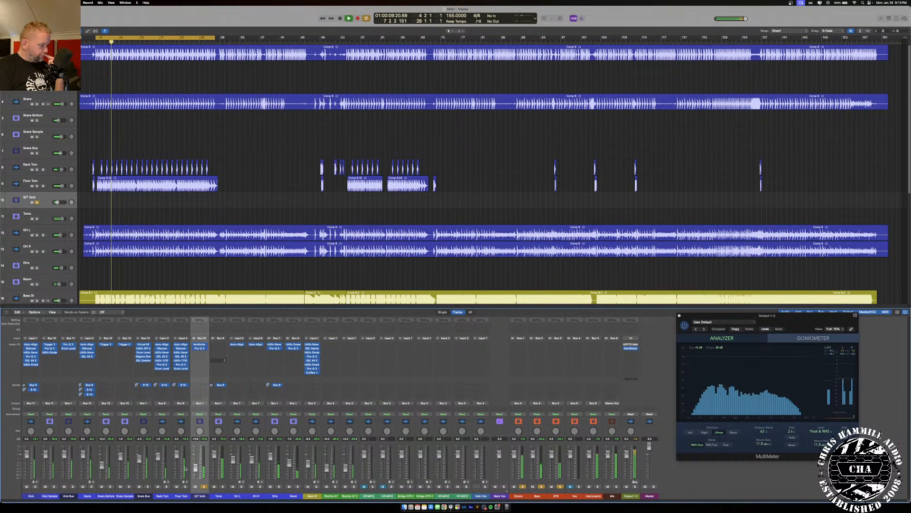
pyautogui.click(205, 486)
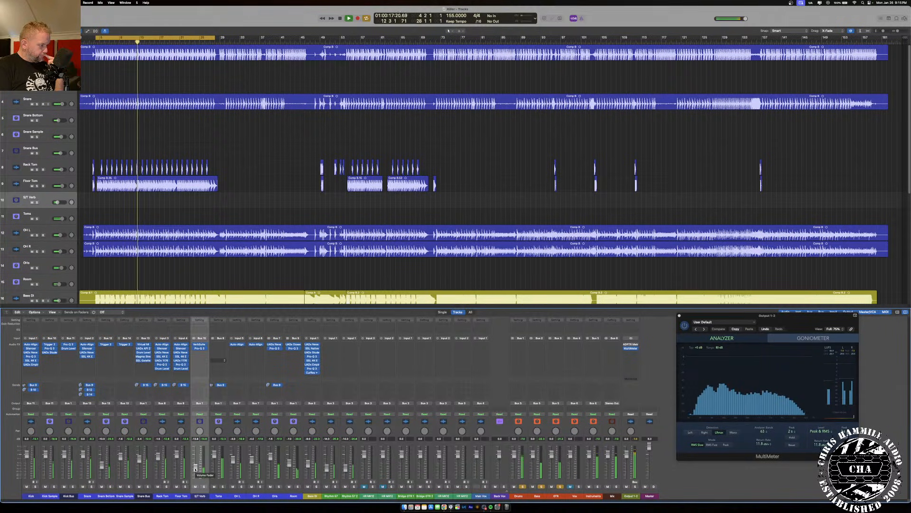
# - Raise the S/T Verb fader slightly and compare the mix with its solo switched on and off
pyautogui.moveTo(195, 469); pyautogui.dragTo(195, 465)
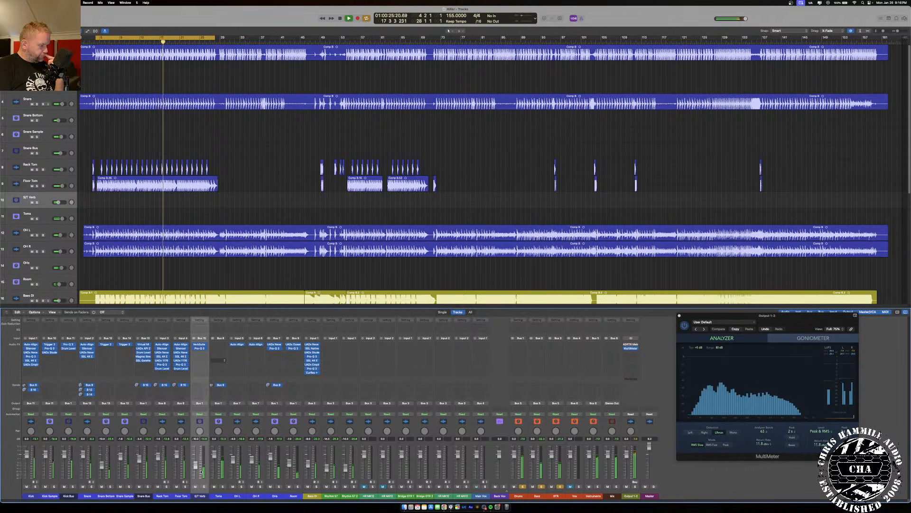
pyautogui.click(204, 487)
pyautogui.click(205, 486)
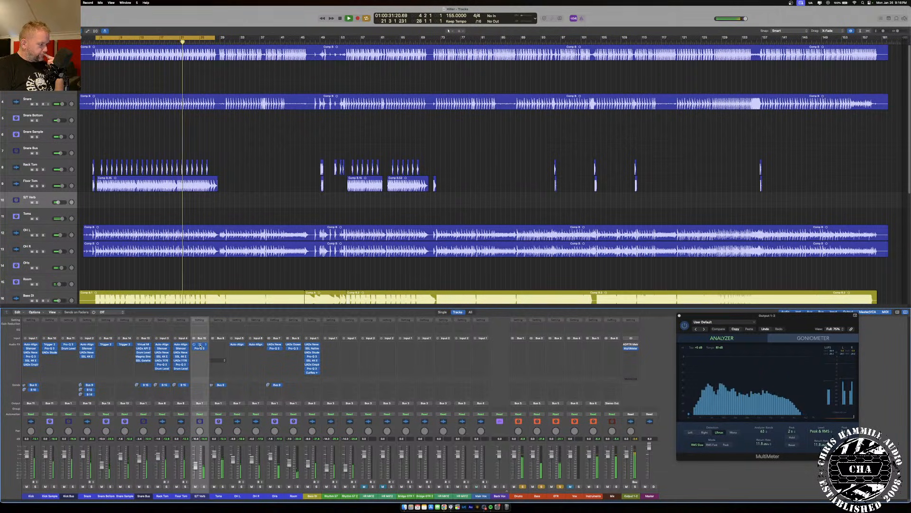
# - Solo the S/T Verb channel and take the Drums, Bass and guitar buses out of solo
pyautogui.click(204, 486)
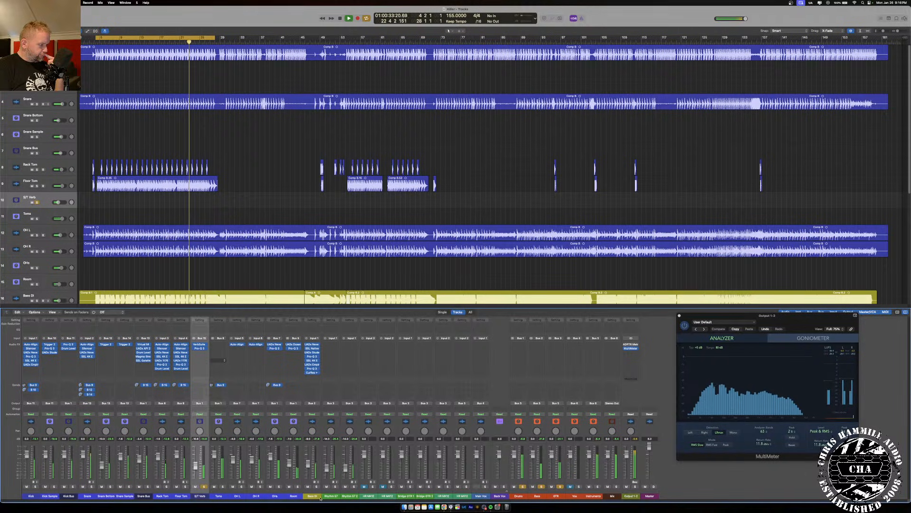
pyautogui.click(531, 486)
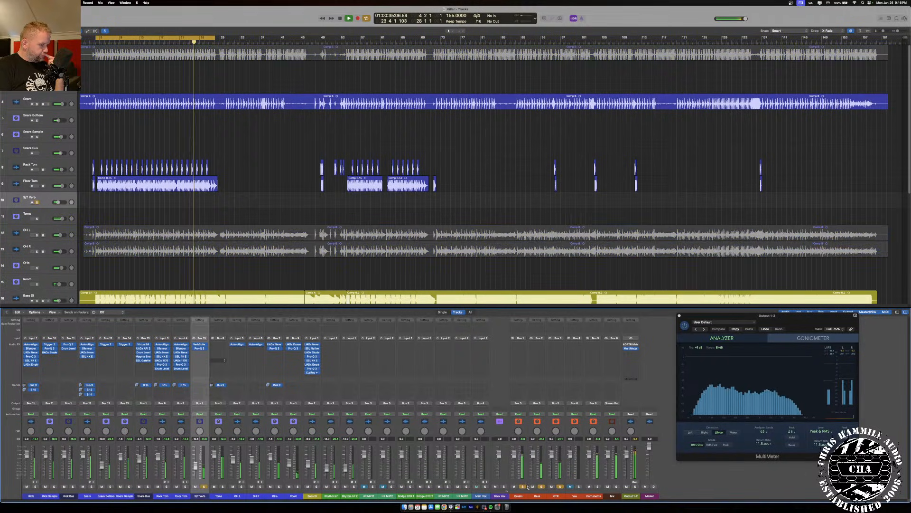
pyautogui.click(559, 487)
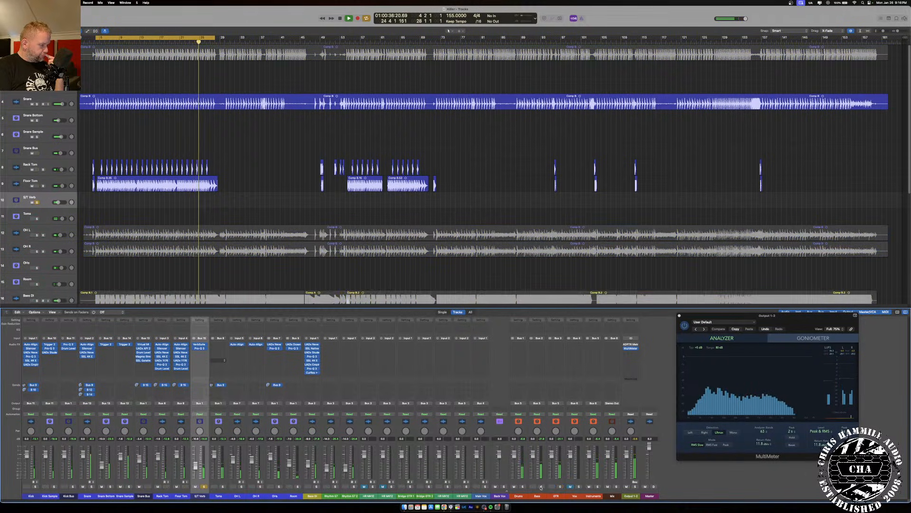
# - Review the VerbSuite Classics settings on the S/T Verb channel
pyautogui.click(200, 345)
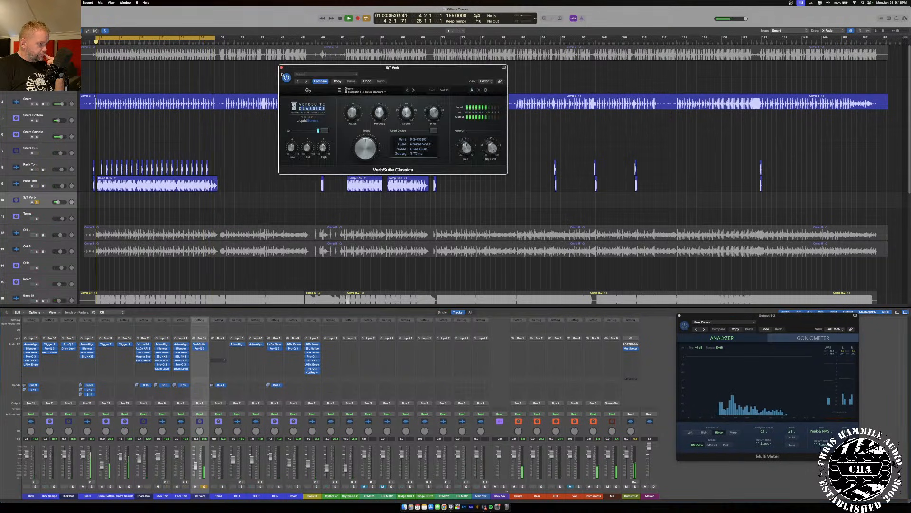
pyautogui.click(282, 67)
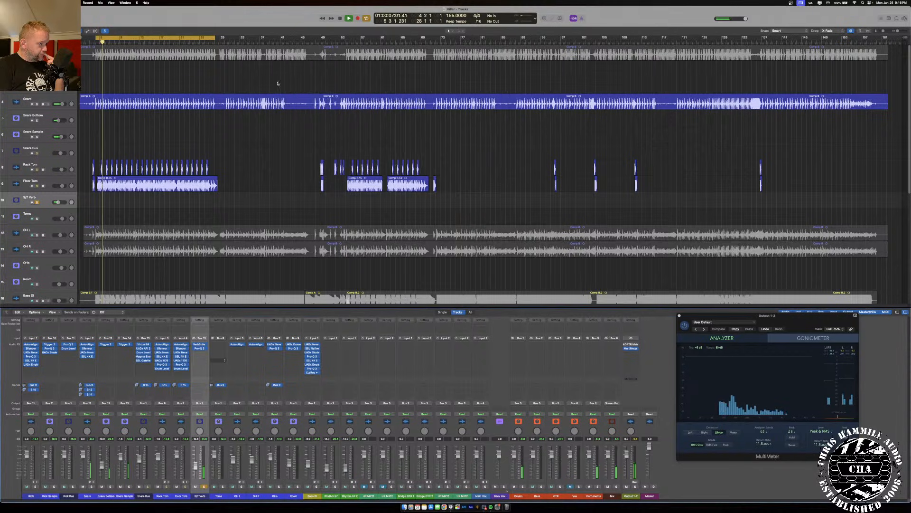
pyautogui.click(200, 352)
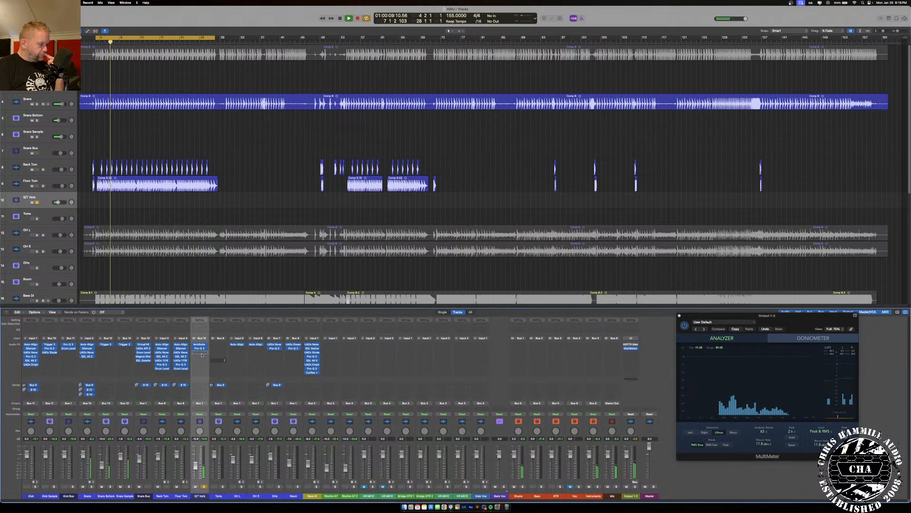
# - Solo the Snare Bus, Rack Tom and Floor Tom channels together with S/T Verb
pyautogui.click(147, 486)
pyautogui.click(167, 486)
pyautogui.click(185, 486)
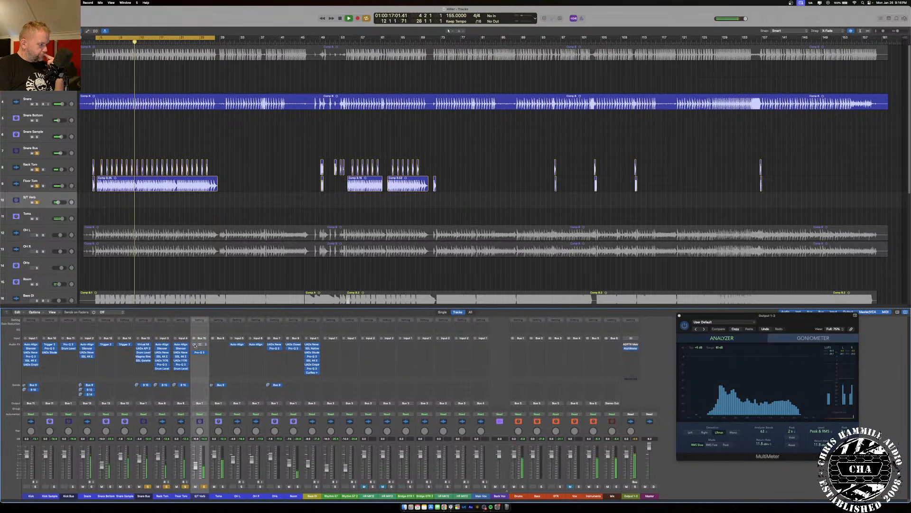
# - Insert the UADx Lexicon 224 Digital Reverb on S/T Verb between VerbSuite Classics and Pro-Q 3
pyautogui.click(205, 344)
pyautogui.moveTo(223, 457)
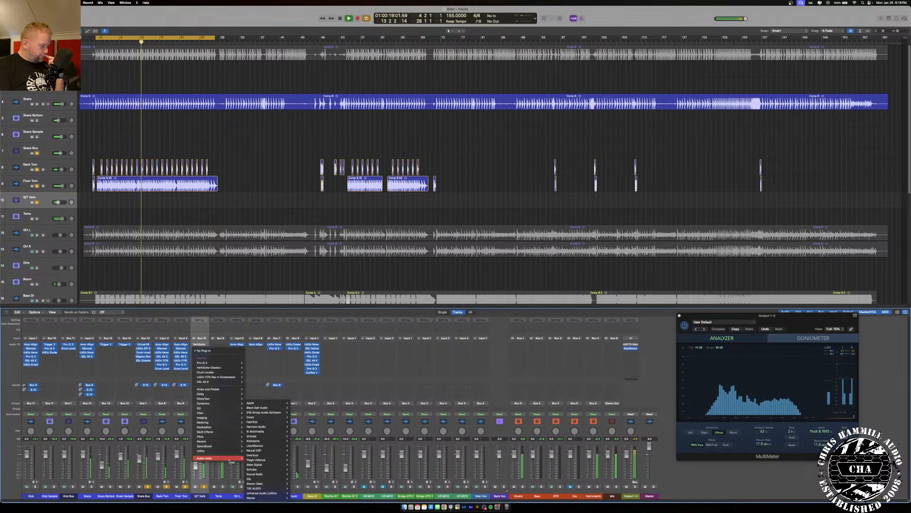
pyautogui.moveTo(268, 497)
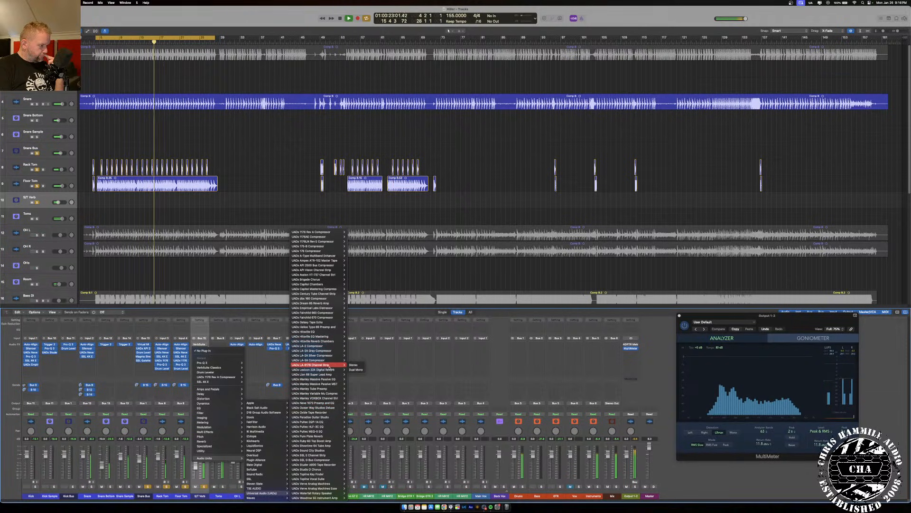
pyautogui.click(356, 371)
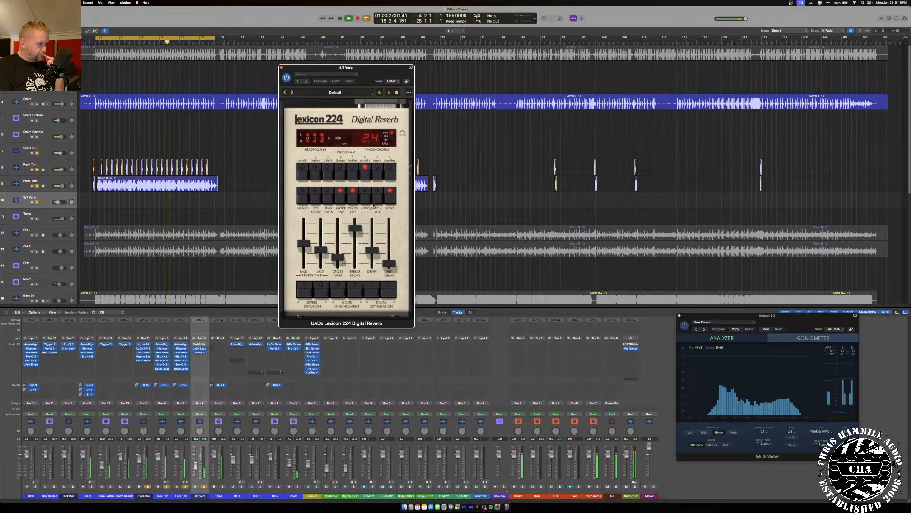
# - Try the Chamber program in the Lexicon 224, choose Room A instead and set the predelay to about 57 ms
pyautogui.click(341, 174)
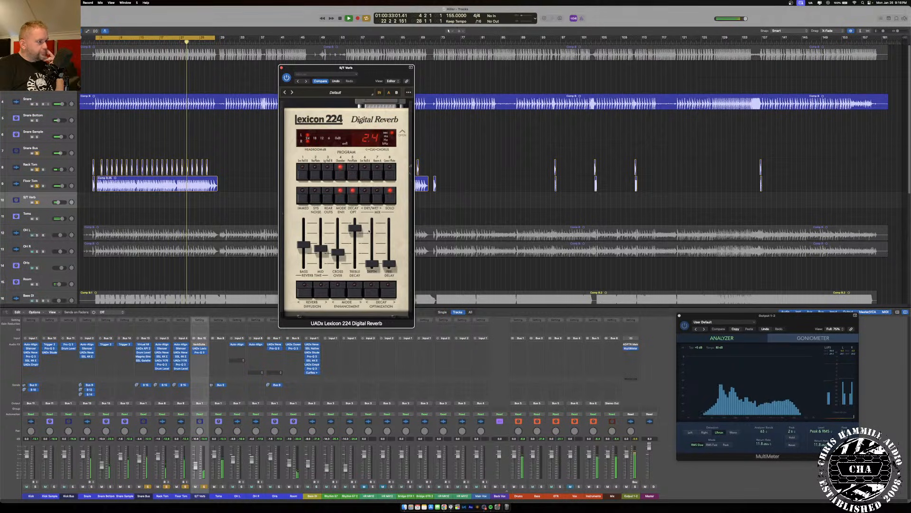
pyautogui.click(377, 178)
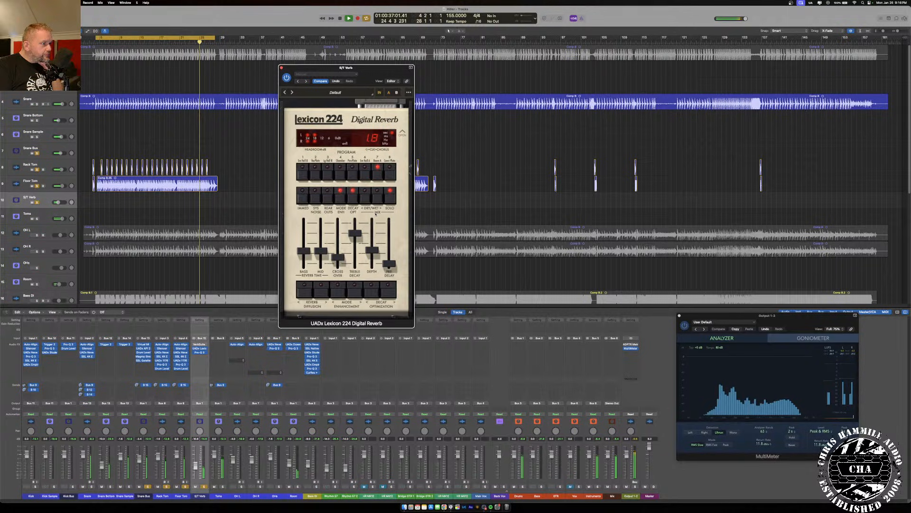
pyautogui.moveTo(388, 264); pyautogui.dragTo(390, 261)
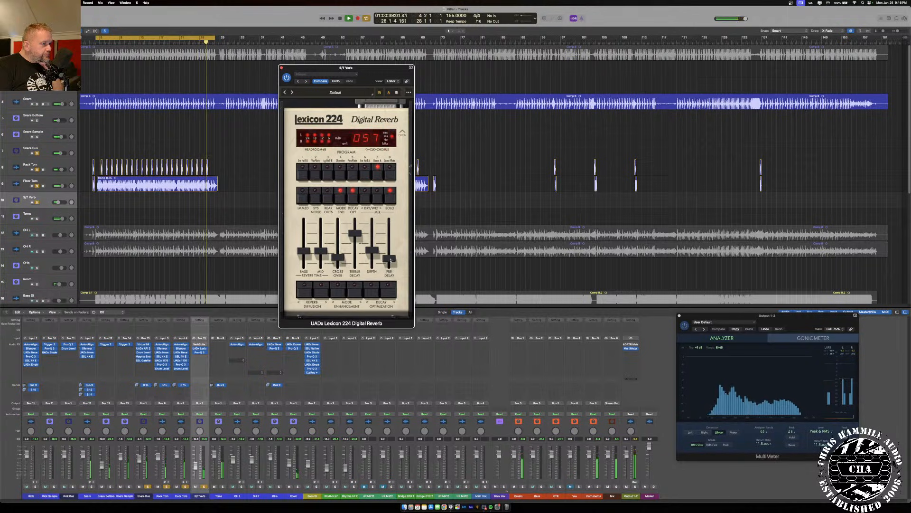
# - Remove VerbSuite Classics from S/T Verb, keeping the Lexicon 224 ahead of Pro-Q 3, and check the reverb's settings
pyautogui.click(205, 344)
pyautogui.click(199, 347)
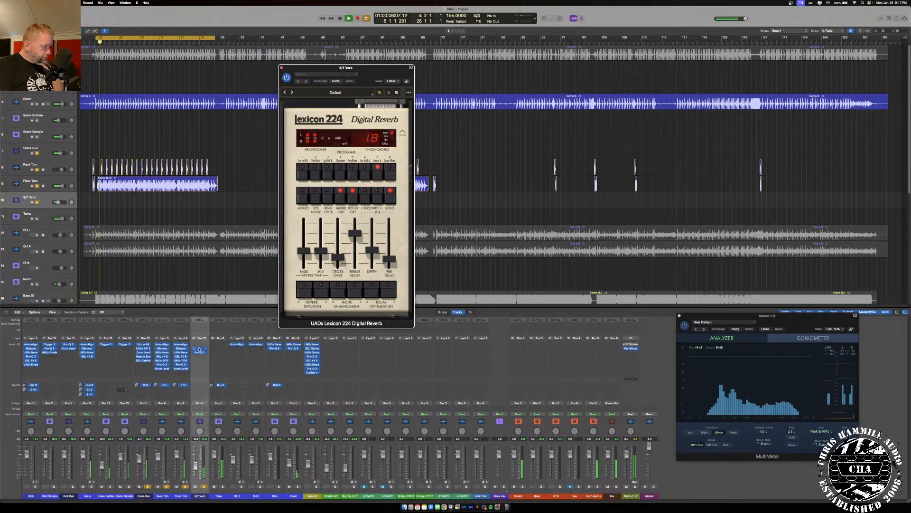
pyautogui.click(199, 347)
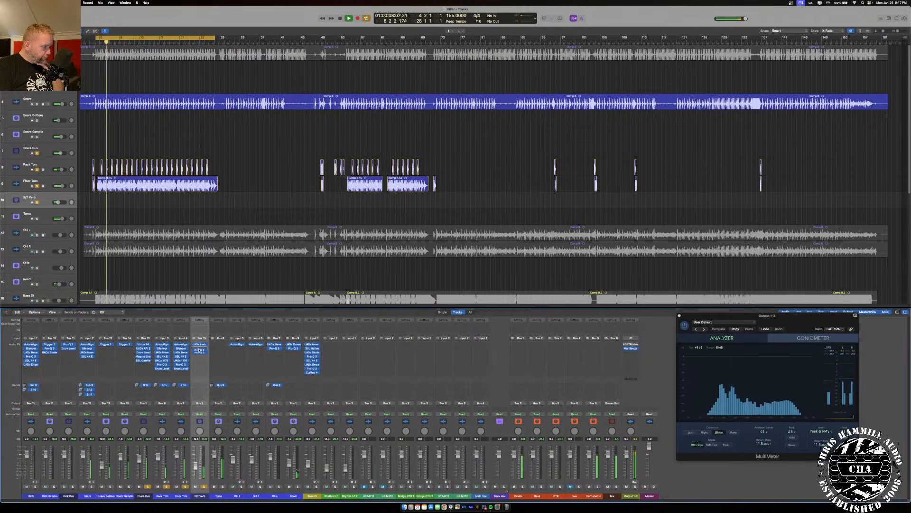
pyautogui.click(199, 347)
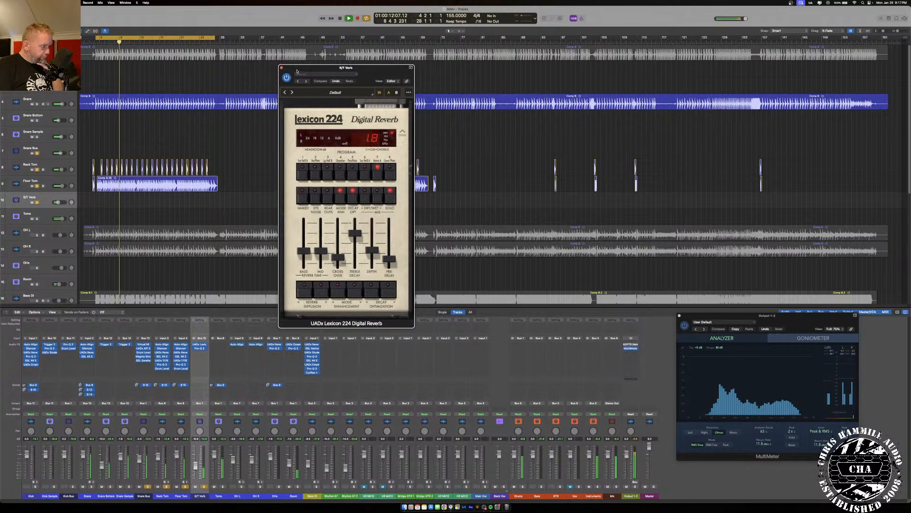
pyautogui.click(199, 347)
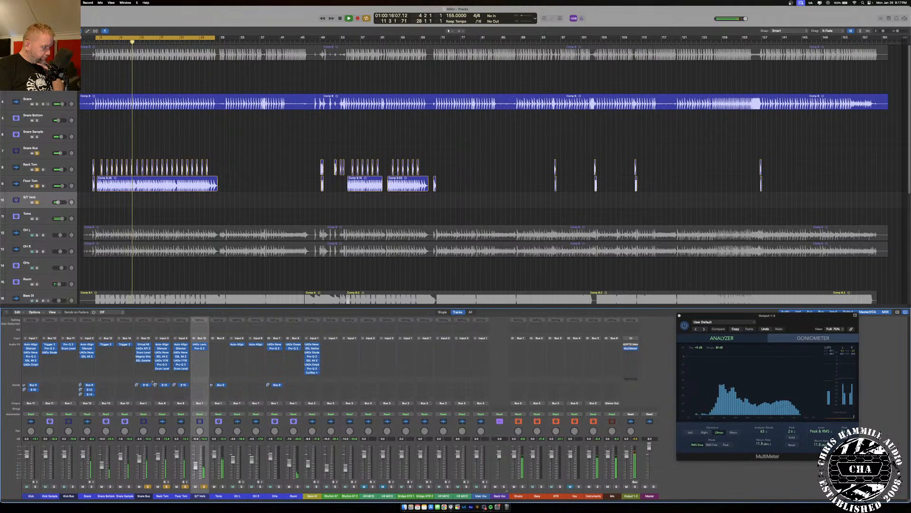
# - Slightly lower the reverb sends of Rack Tom and Floor Tom together
pyautogui.click(163, 496)
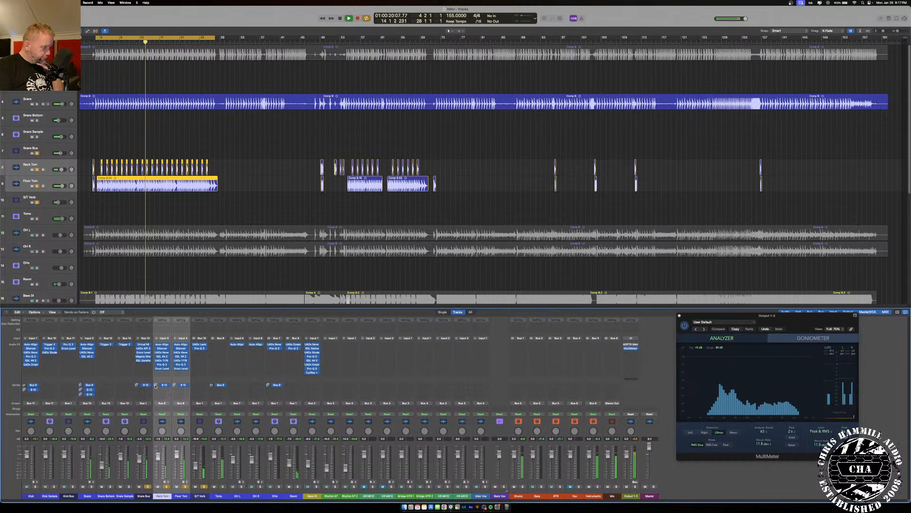
pyautogui.moveTo(156, 385); pyautogui.dragTo(156, 389)
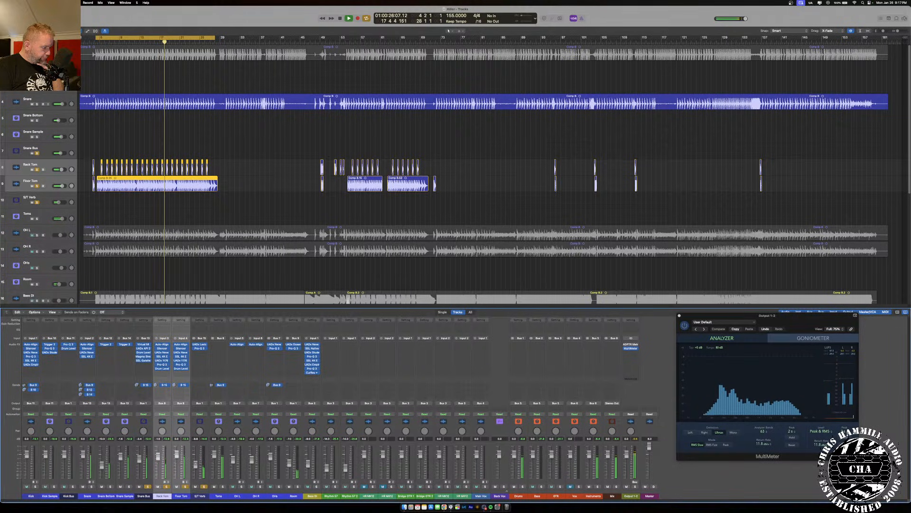
# - Solo the Drums, Bass and guitar buses instead of the snare, tom and reverb channels, and play back the mix
pyautogui.click(522, 487)
pyautogui.click(541, 486)
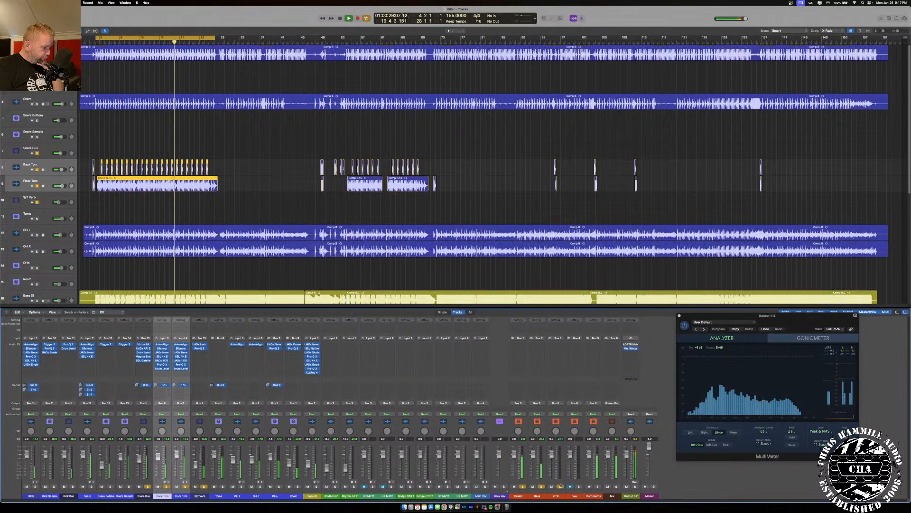
pyautogui.click(148, 486)
pyautogui.click(204, 487)
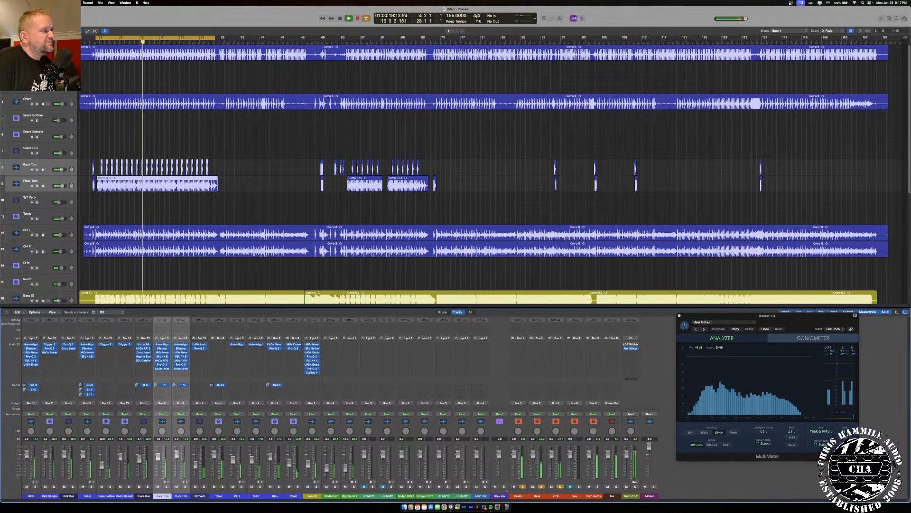
pyautogui.click(174, 42)
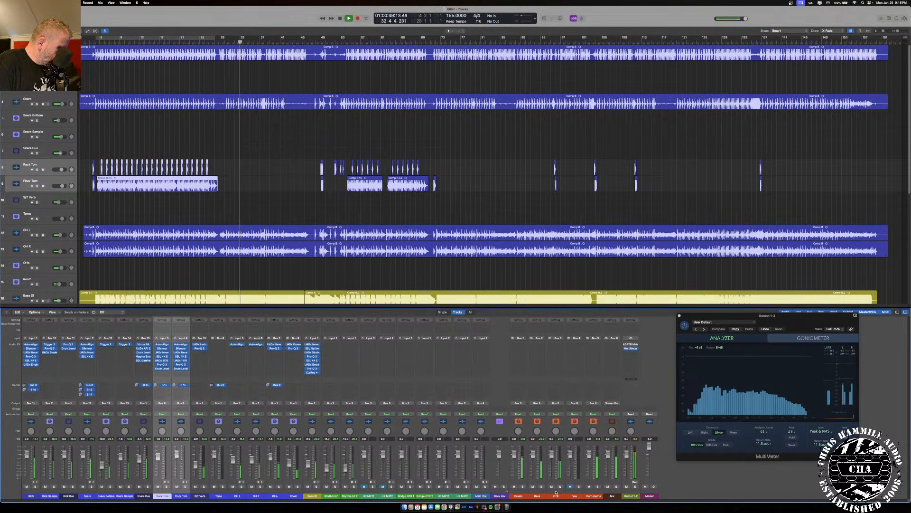
# - Solo the overheads bus and insert a stereo UADx A-Type Multiband Enhancer after its Pro-Q 3
pyautogui.click(279, 487)
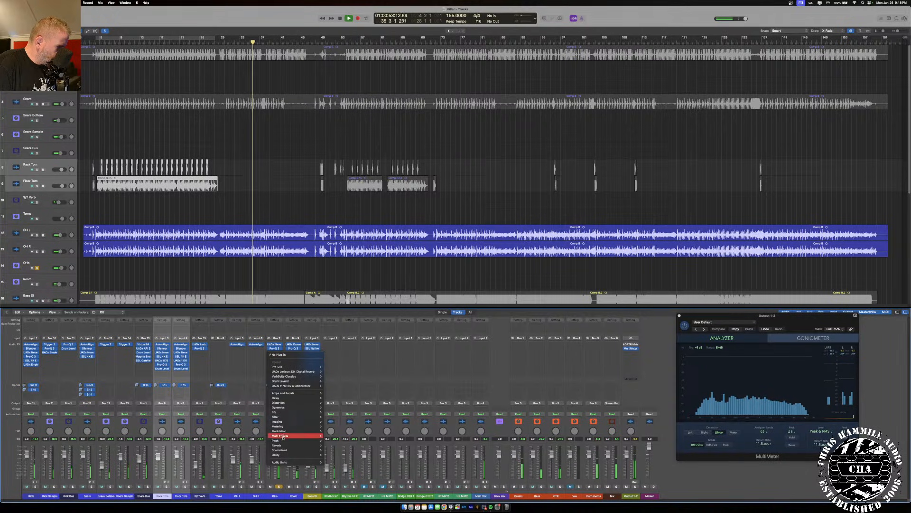
pyautogui.moveTo(314, 462)
pyautogui.moveTo(347, 493)
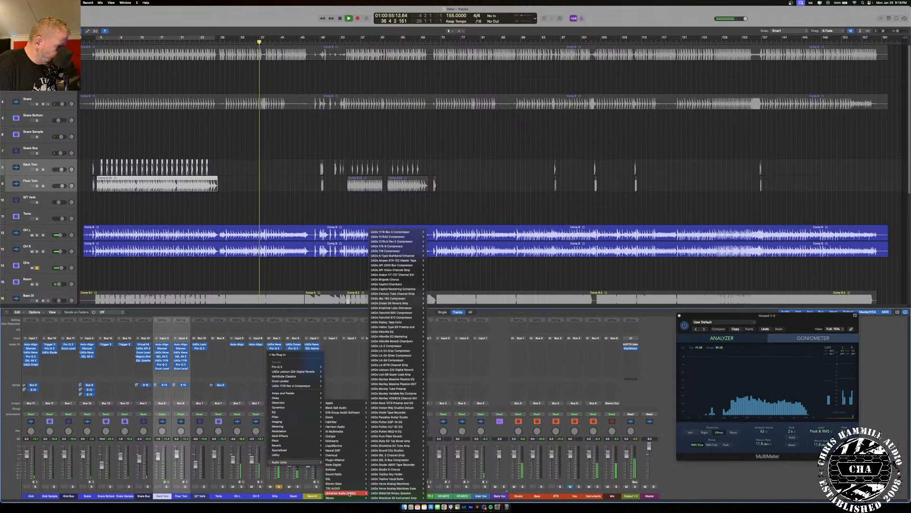
pyautogui.moveTo(410, 270)
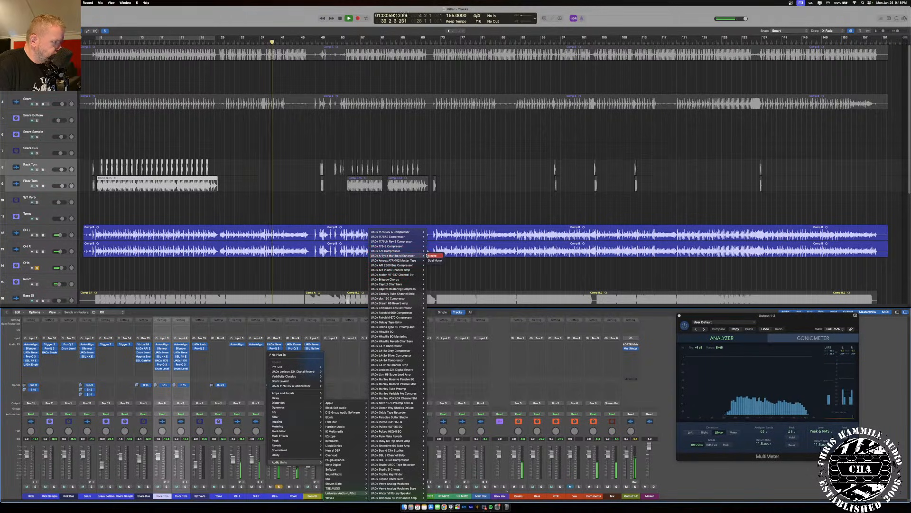
pyautogui.click(434, 255)
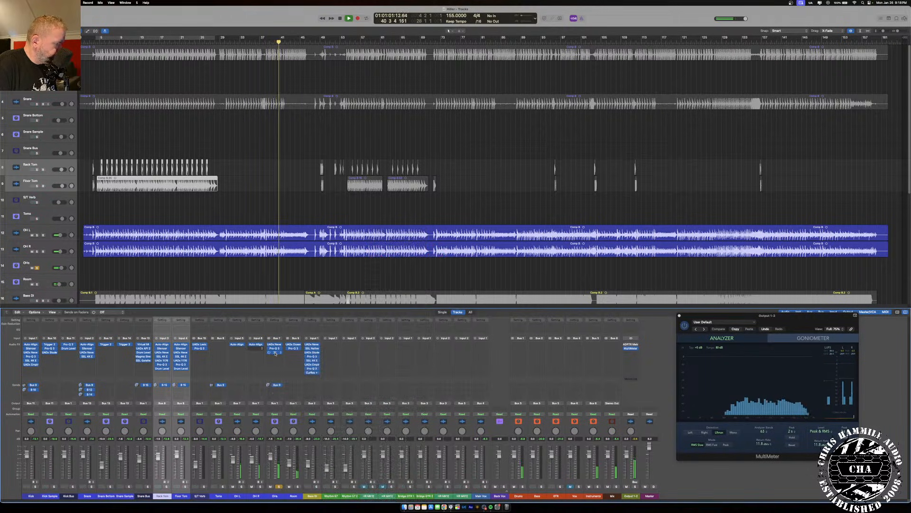
# - Switch the overheads' A-Type enhancer to Crush mode and set its Mix to about halfway
pyautogui.click(427, 145)
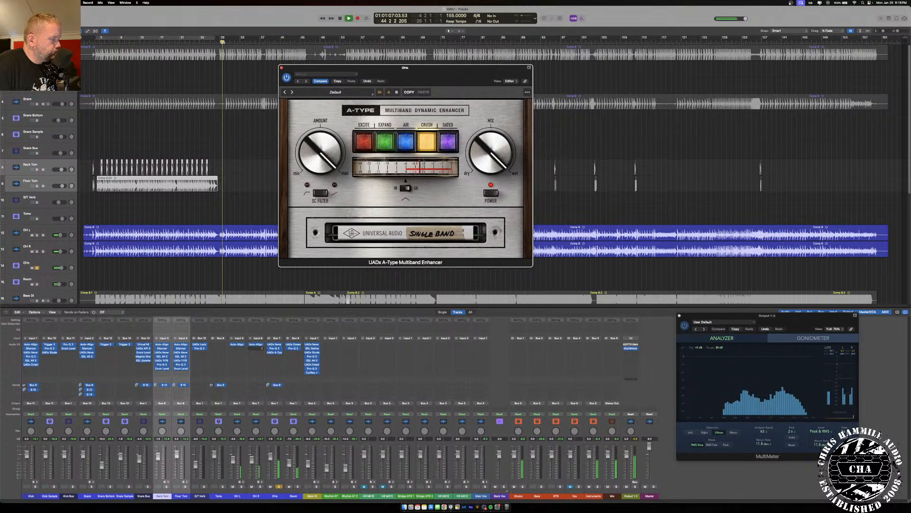
pyautogui.hotkey('alt', ',')
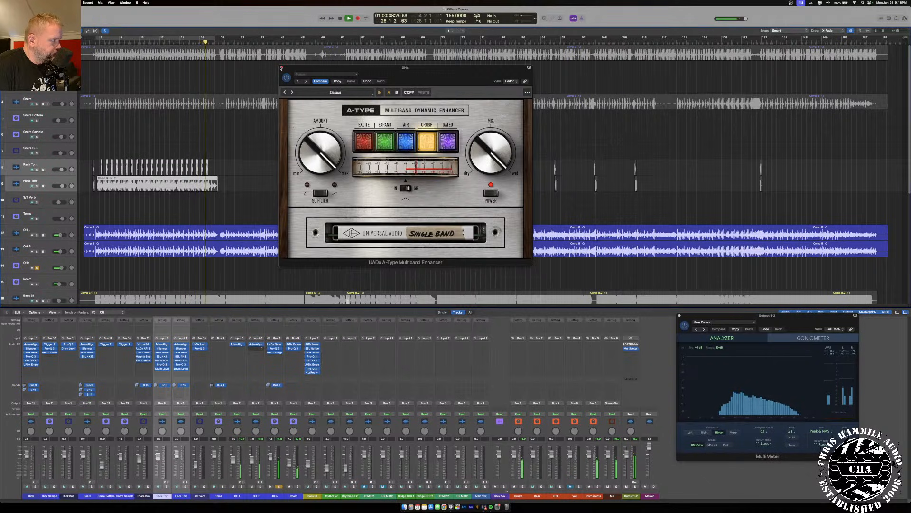
pyautogui.press('super+w')
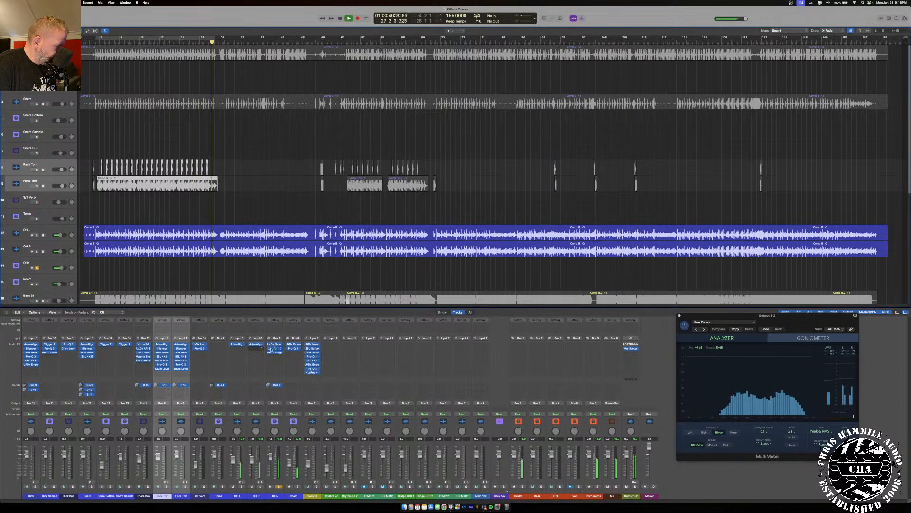
pyautogui.click(275, 352)
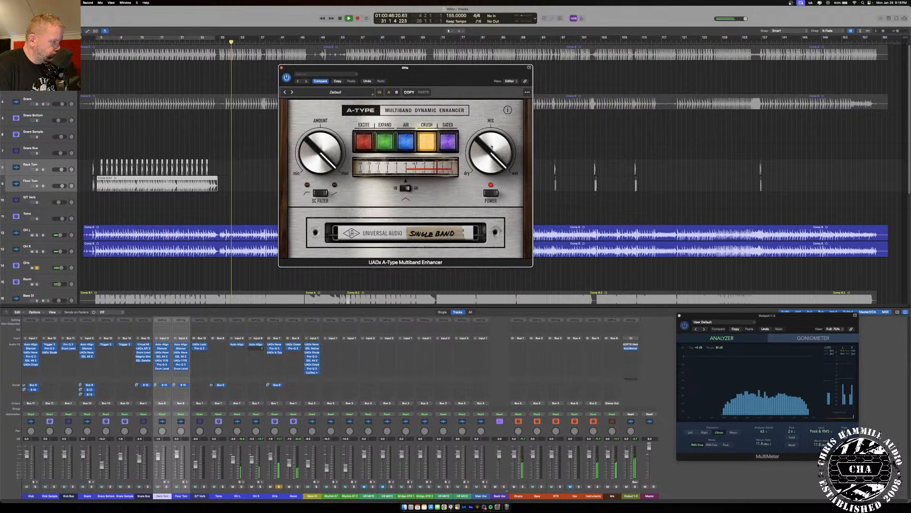
pyautogui.moveTo(490, 147); pyautogui.dragTo(485, 170)
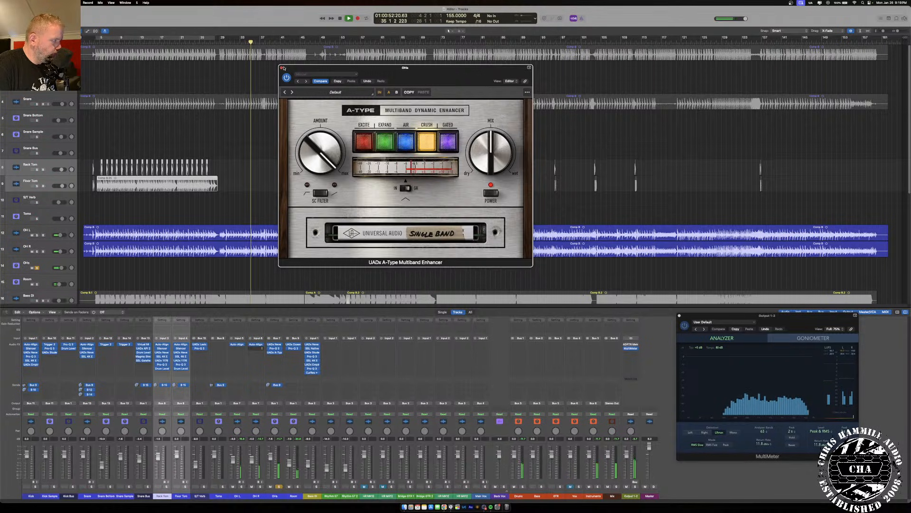
pyautogui.press('super+w')
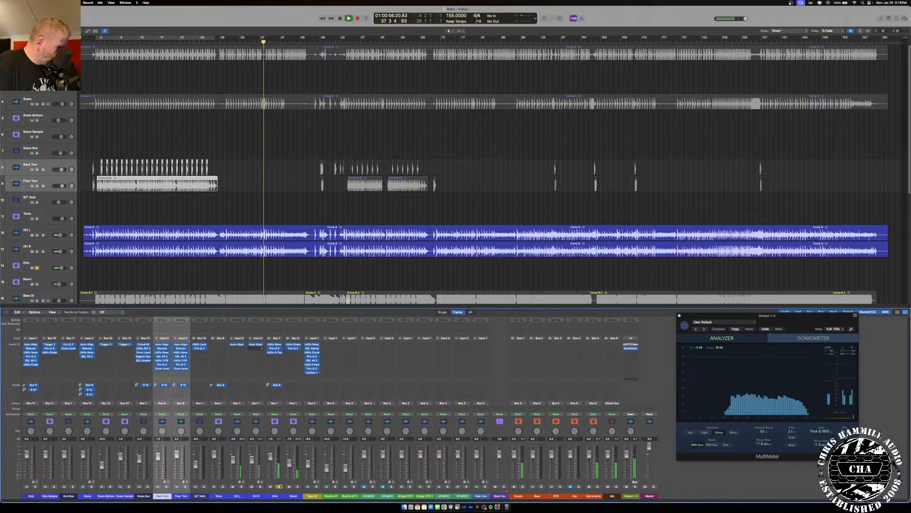
# - Take the overheads bus out of solo, replay the full mix from the song's start and solo the bus again
pyautogui.click(279, 486)
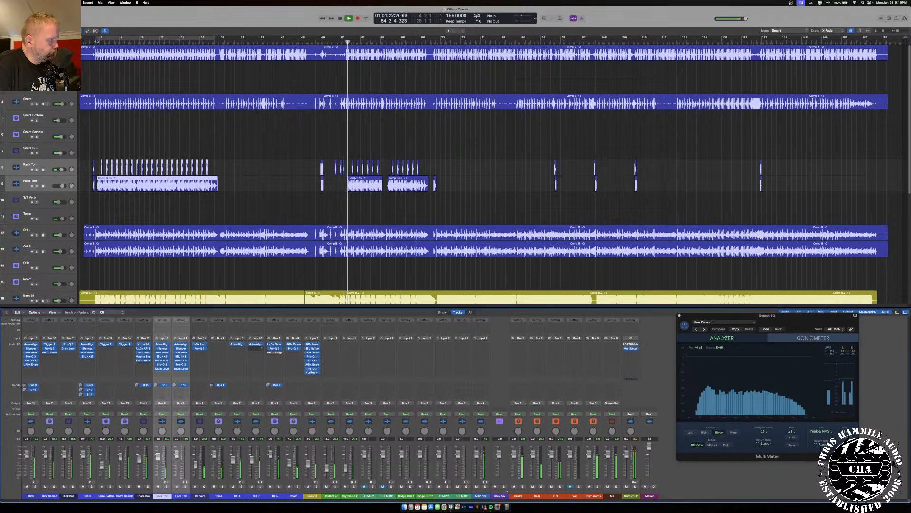
pyautogui.click(97, 42)
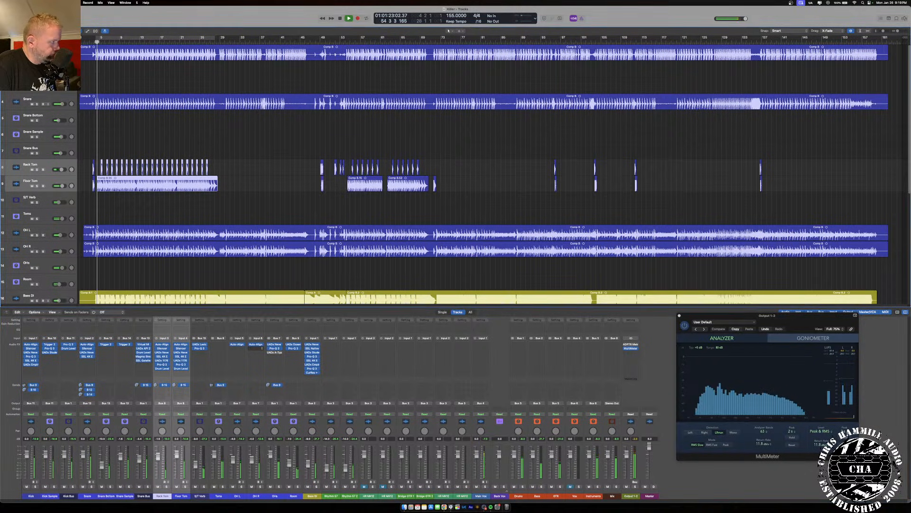
pyautogui.click(279, 486)
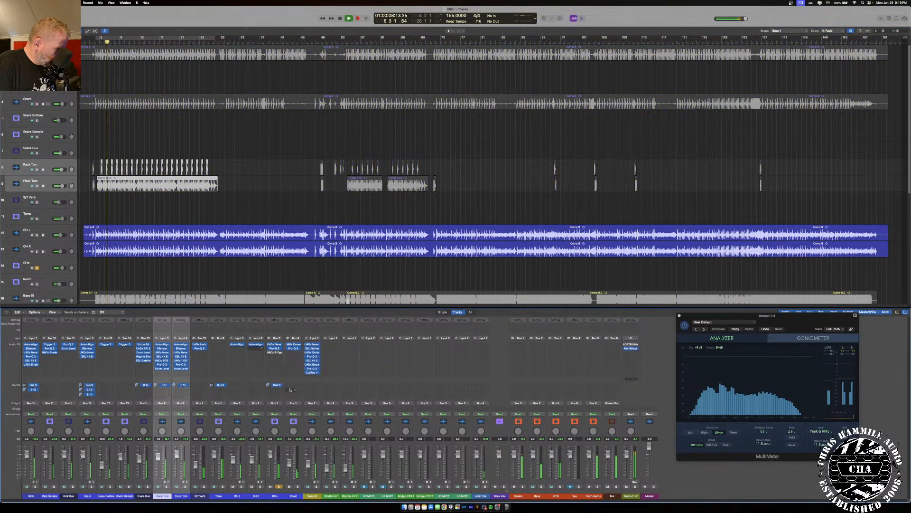
# - Insert a stereo Magma StressBox after the overheads' A-Type enhancer and turn its main knob to between 1.5:1 and 2:1 compression
pyautogui.click(278, 357)
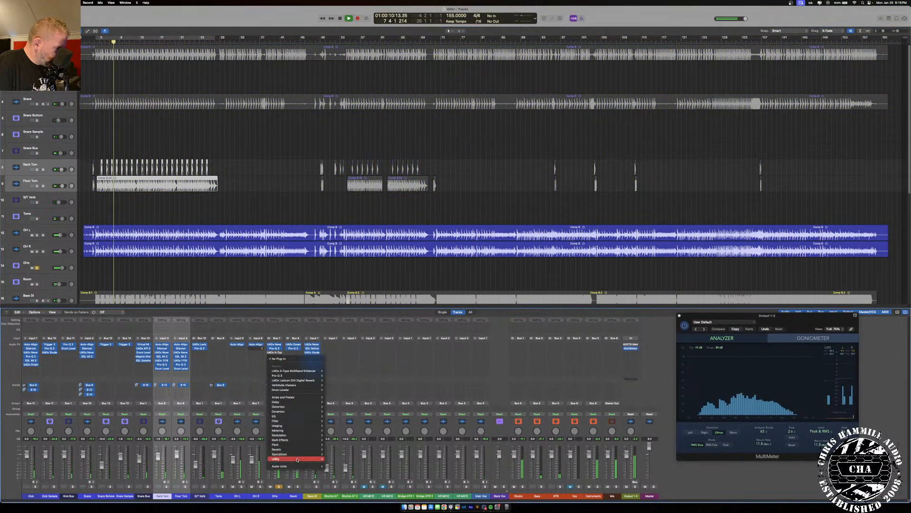
pyautogui.moveTo(285, 466)
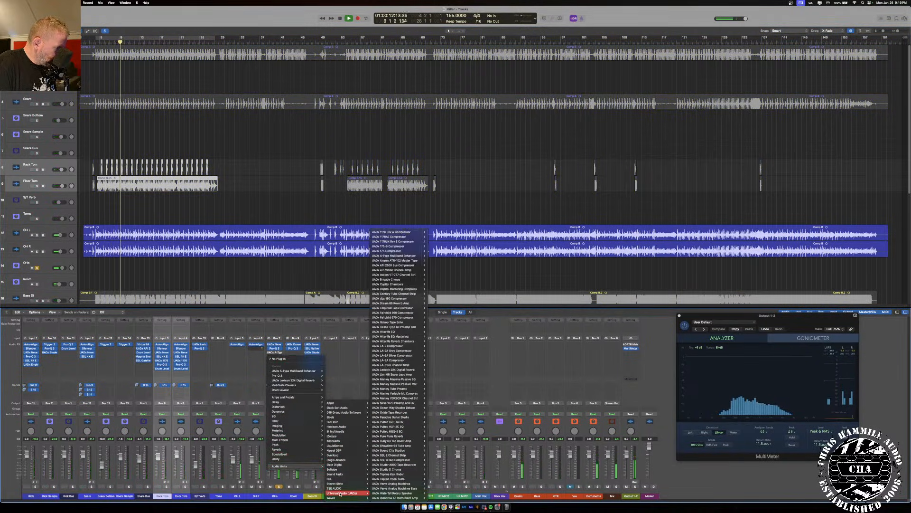
pyautogui.moveTo(338, 498)
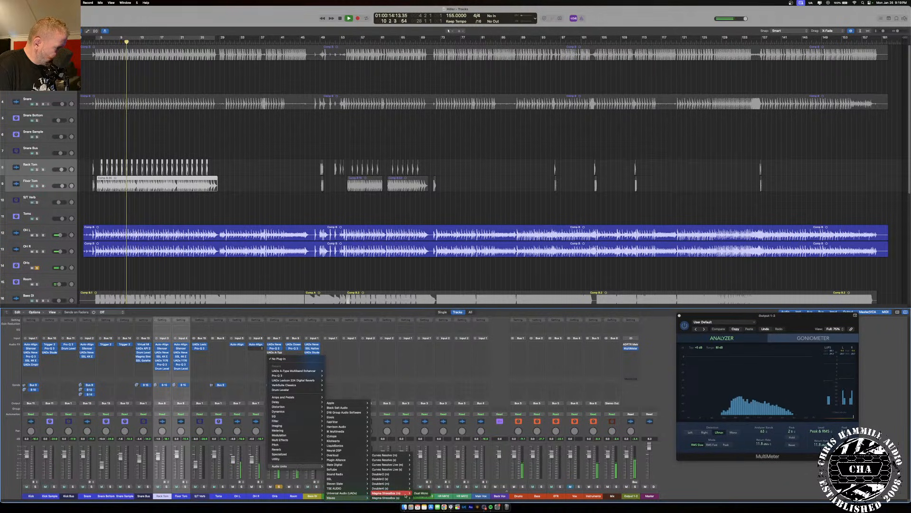
pyautogui.press('Escape')
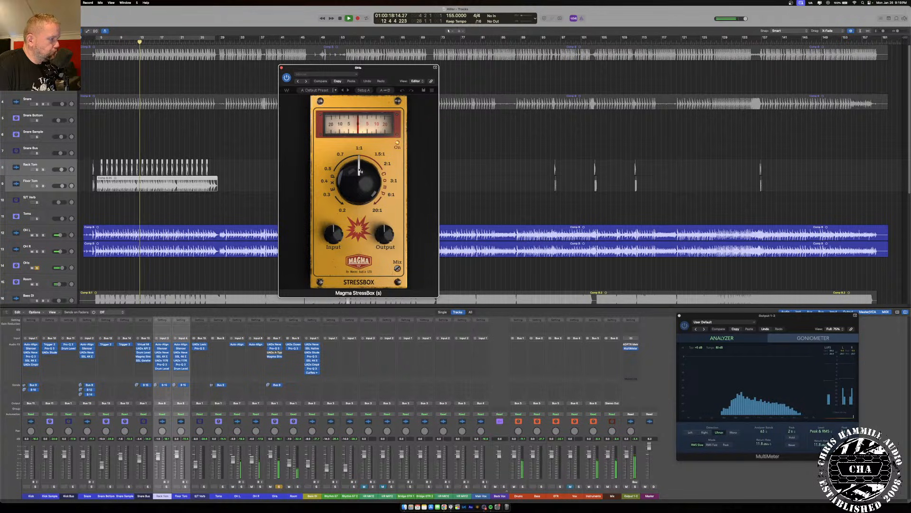
pyautogui.moveTo(360, 170); pyautogui.dragTo(364, 126)
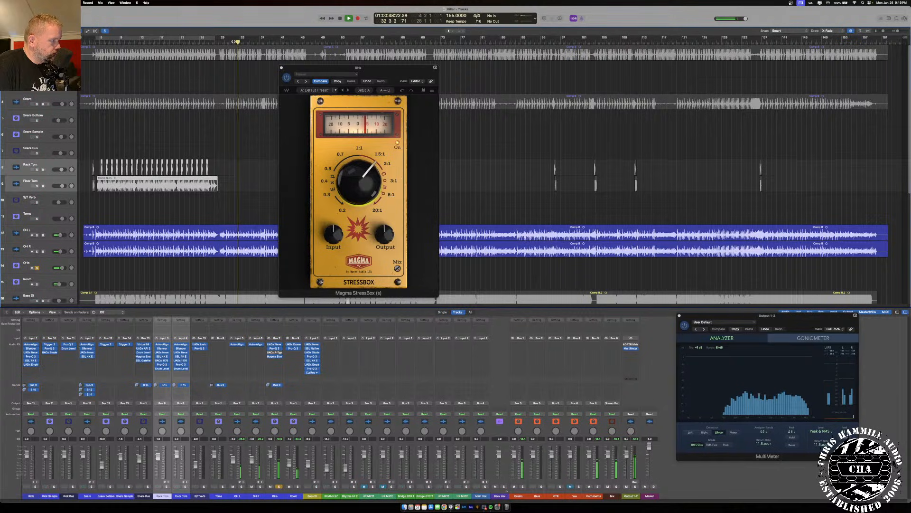
# - Compare the overheads with the StressBox off and on, nudging its compression to about 2:1
pyautogui.click(397, 143)
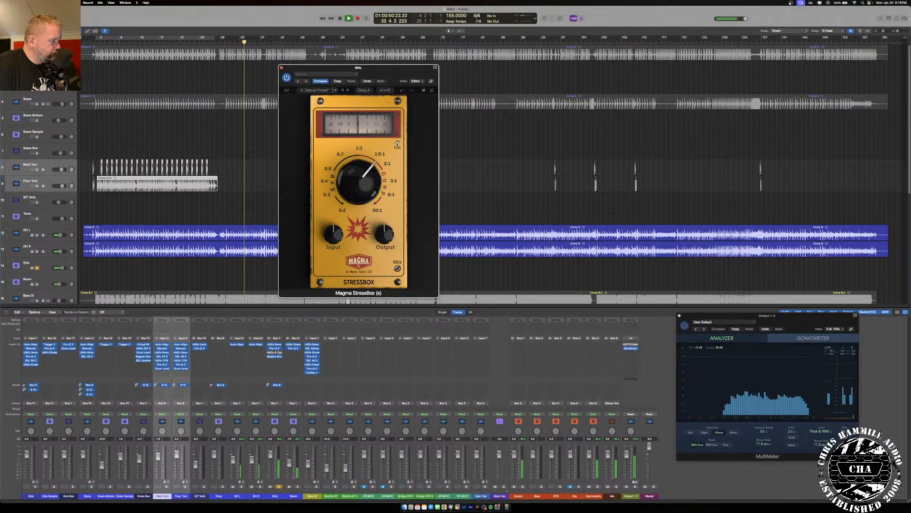
pyautogui.click(397, 144)
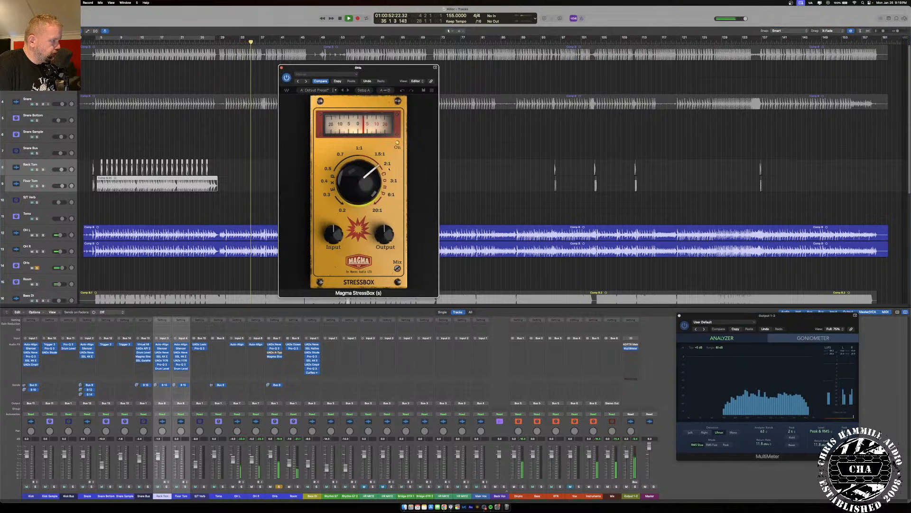
pyautogui.click(397, 143)
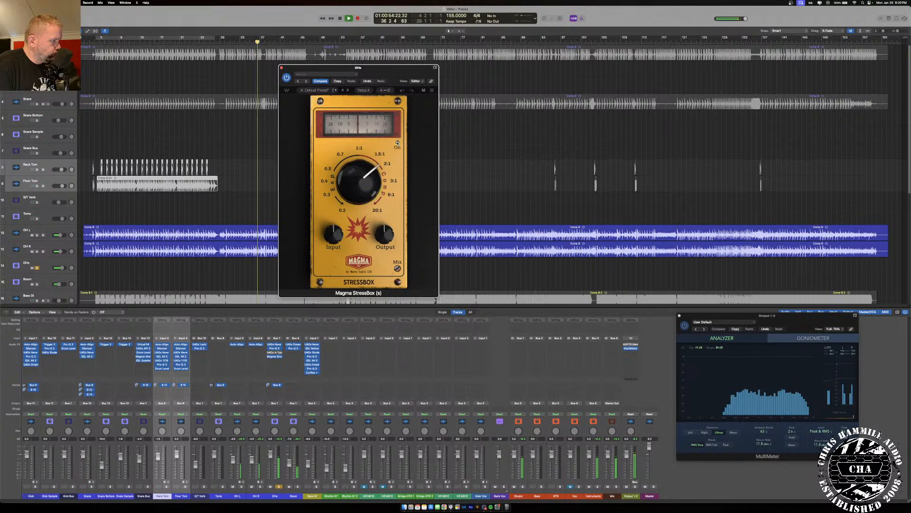
pyautogui.click(397, 143)
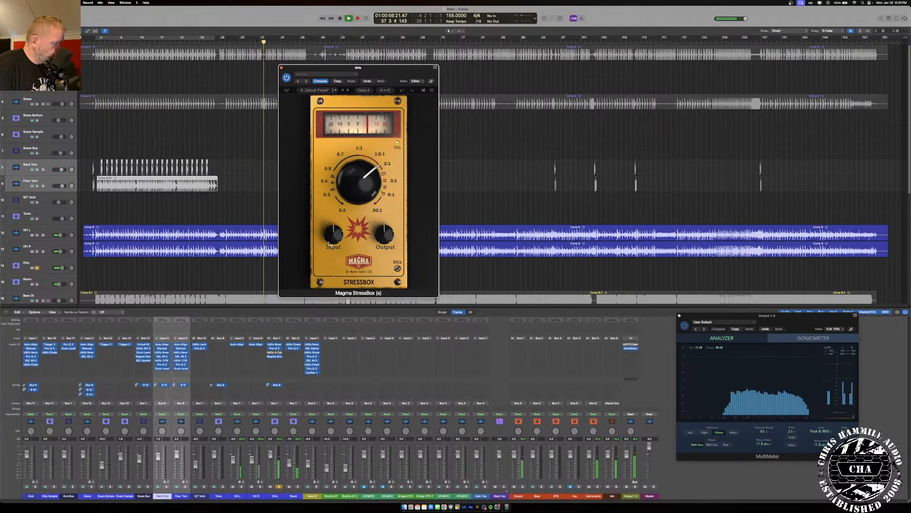
# - Try the StressBox's input, turn down its output and take the overheads bus out of solo
pyautogui.moveTo(332, 241); pyautogui.dragTo(333, 293)
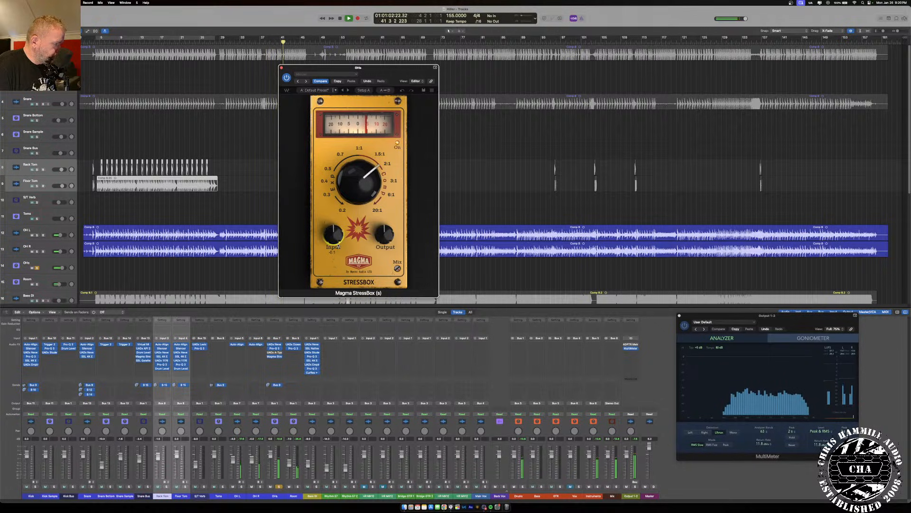
pyautogui.click(397, 143)
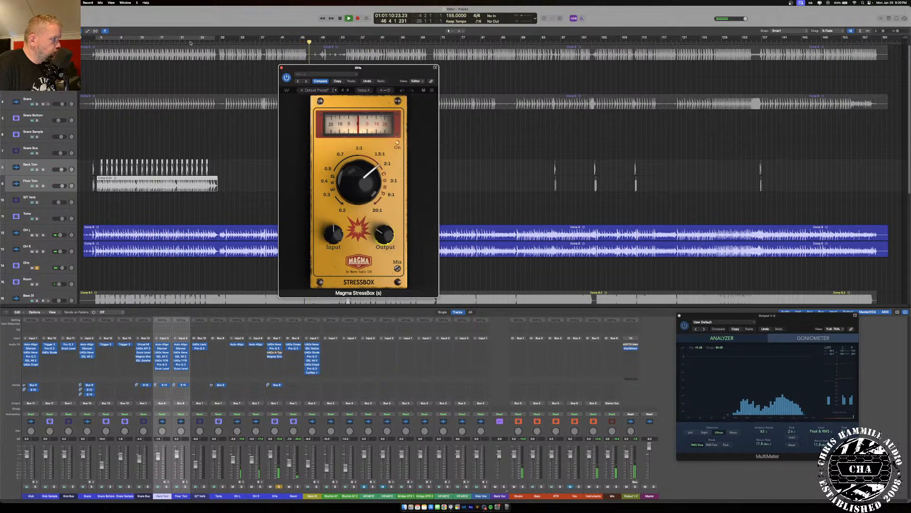
pyautogui.click(281, 67)
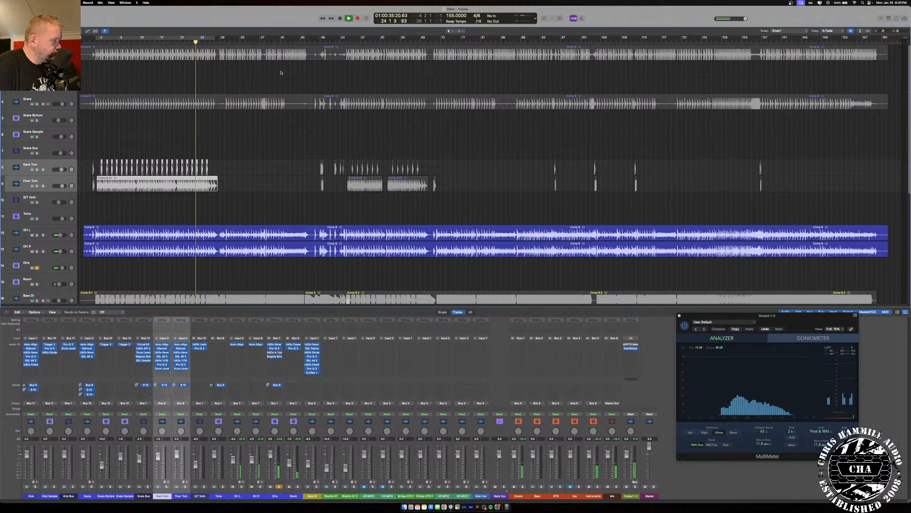
pyautogui.click(279, 487)
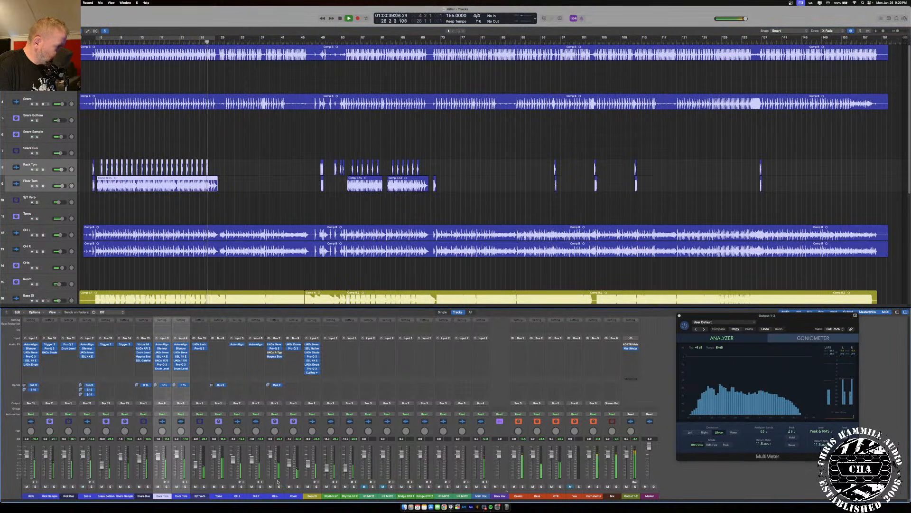
# - Remove the A-Type enhancer from the overheads bus and adjust the StressBox's Mix within the full mix
pyautogui.click(280, 352)
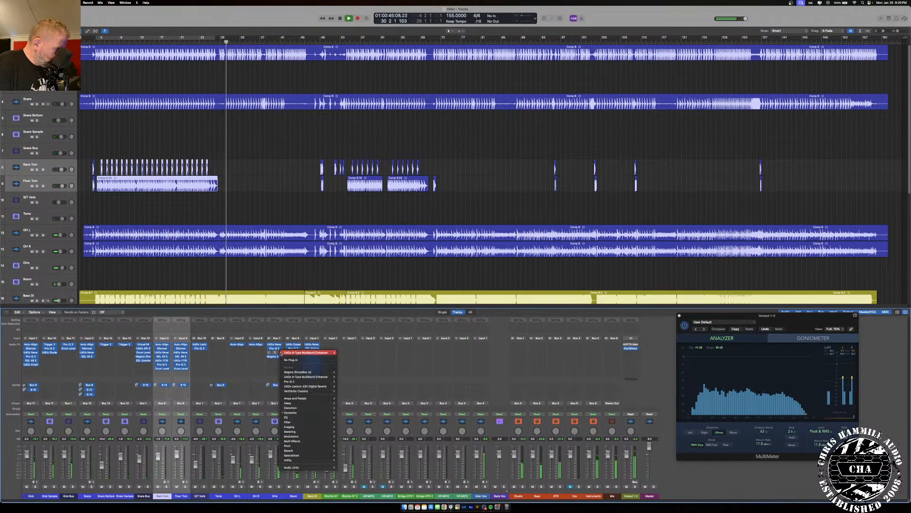
pyautogui.click(278, 357)
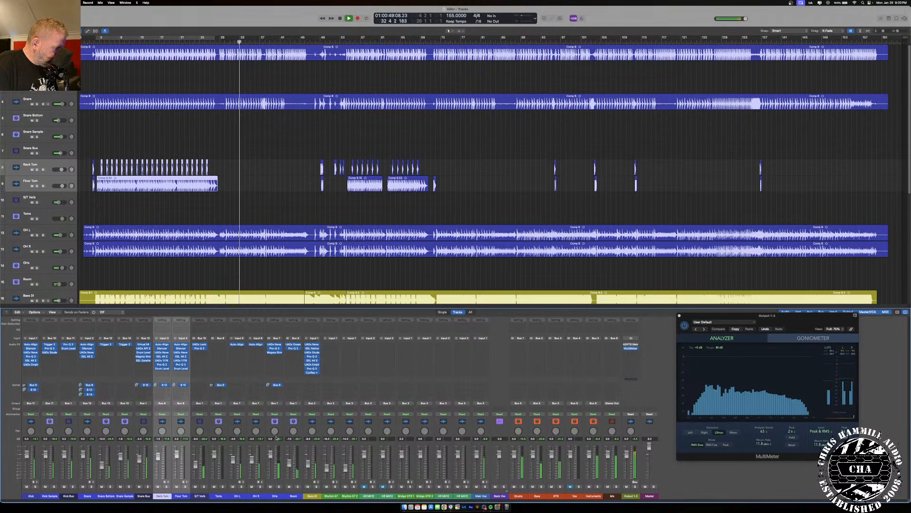
pyautogui.click(274, 353)
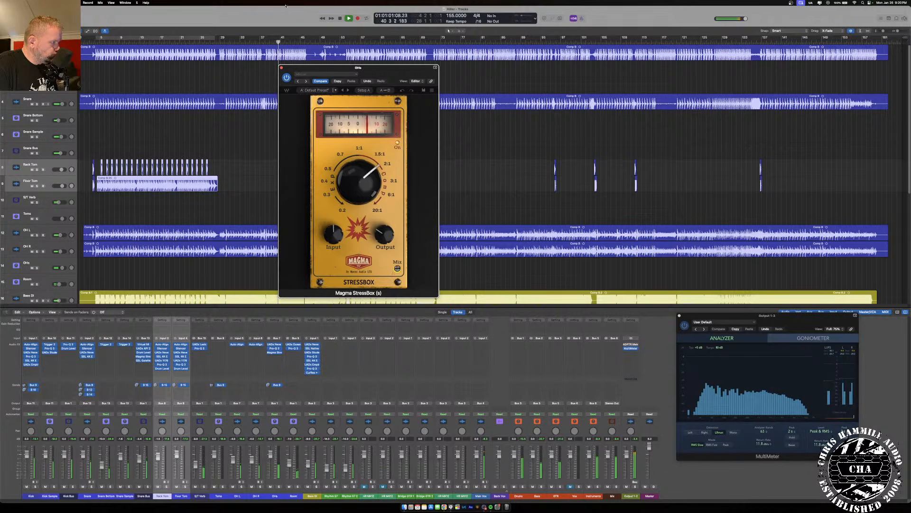
pyautogui.click(282, 68)
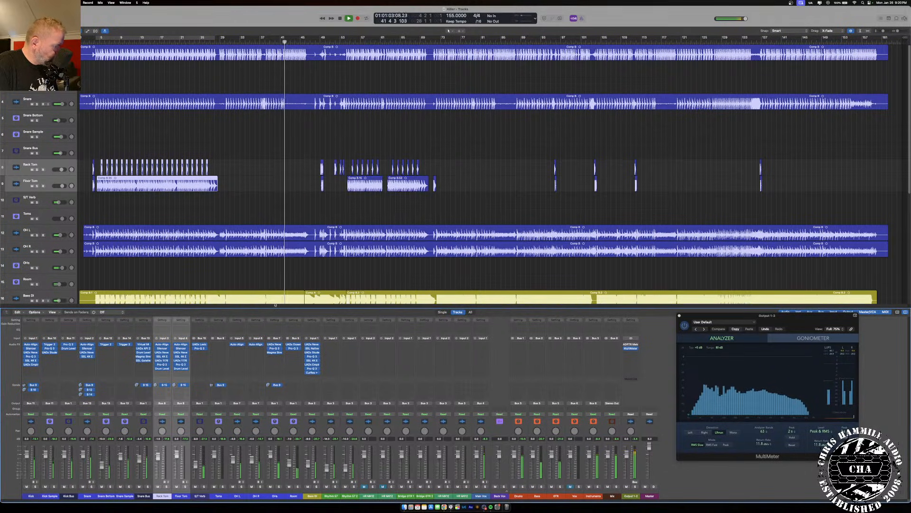
# - Check the overheads bus's Pro-Q 3 curve and its Neve 1073 settings
pyautogui.click(275, 349)
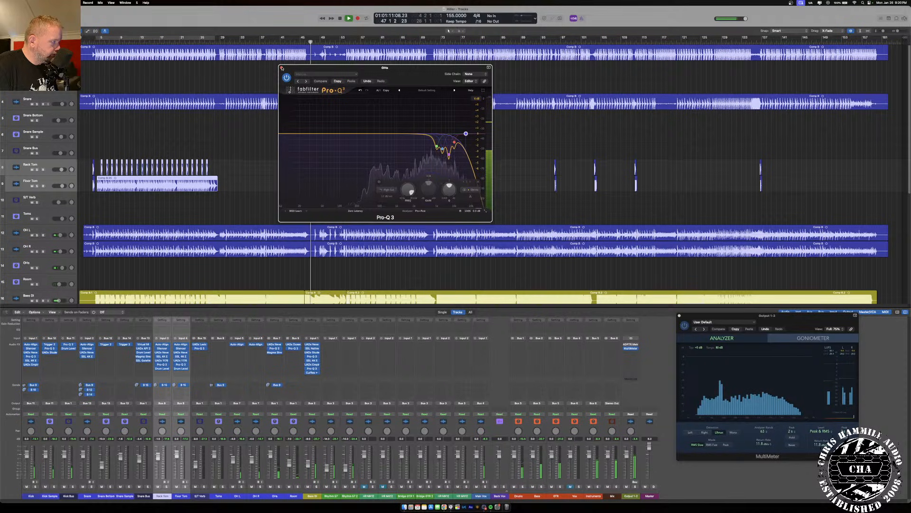
pyautogui.click(282, 68)
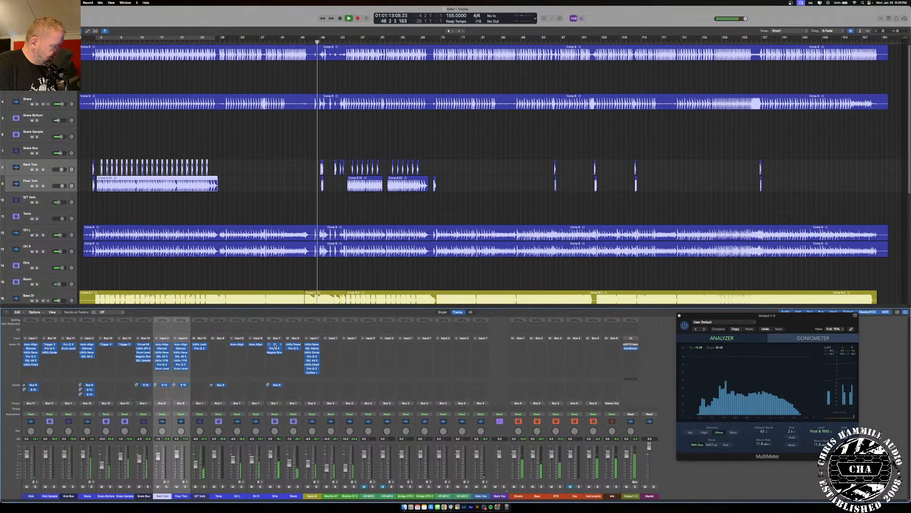
pyautogui.click(275, 345)
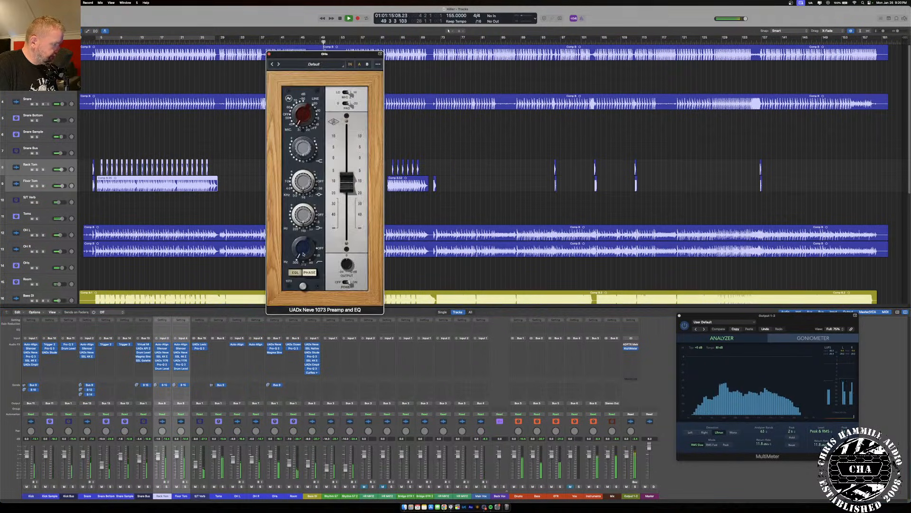
pyautogui.click(270, 55)
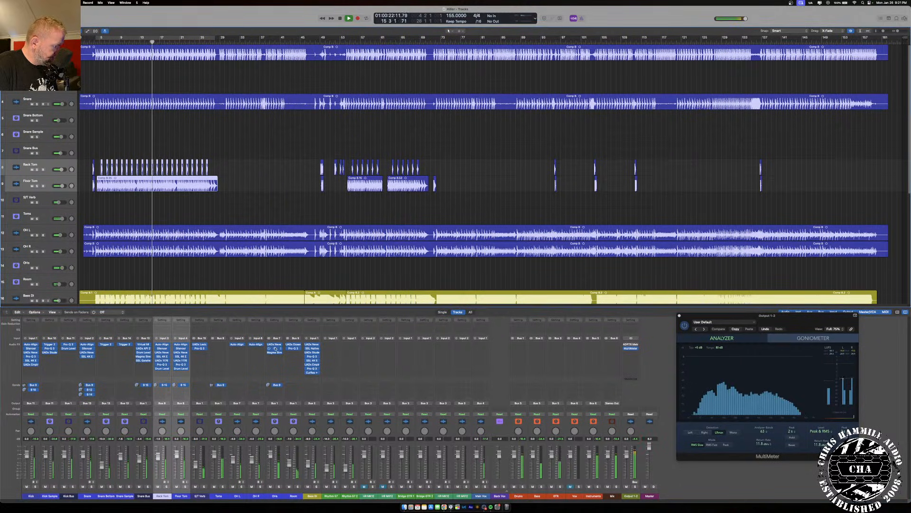
# - Add a low cut with a 6 dB/oct slope to the overheads' Pro-Q 3 and raise its frequency into the low mids
pyautogui.click(274, 347)
pyautogui.click(292, 135)
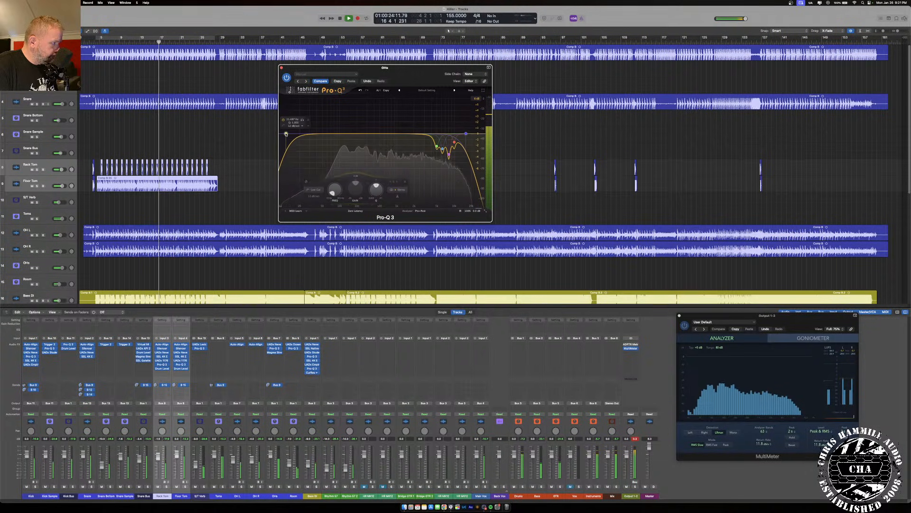
pyautogui.click(292, 126)
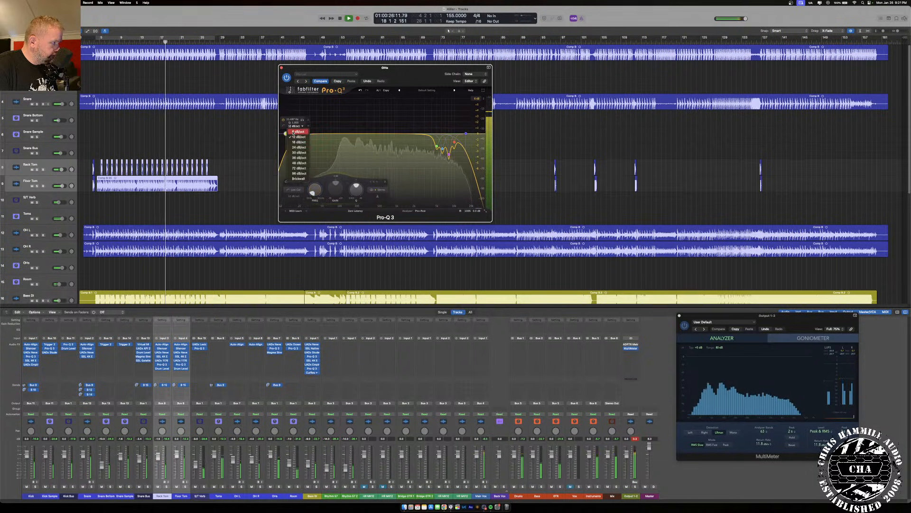
pyautogui.click(294, 122)
pyautogui.moveTo(315, 189)
pyautogui.mouseDown()
pyautogui.moveTo(317, 174)
pyautogui.moveTo(317, 182)
pyautogui.mouseUp()
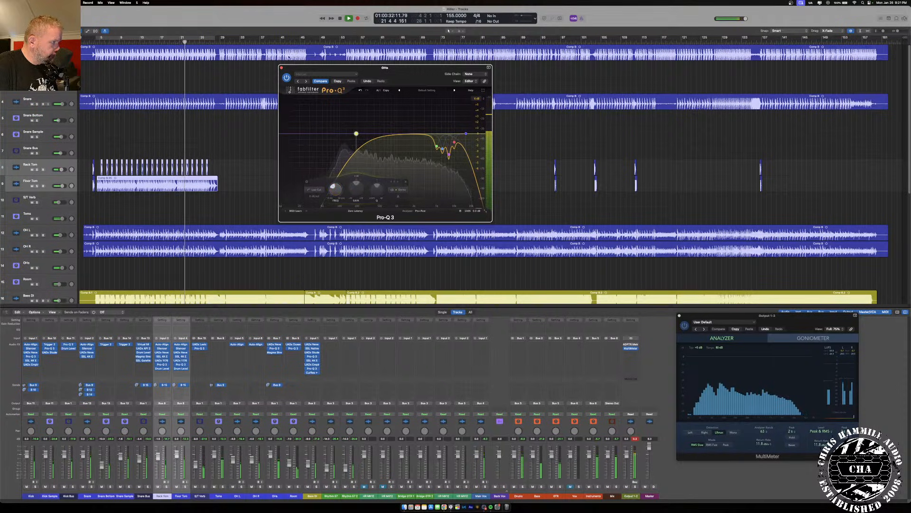
pyautogui.click(281, 68)
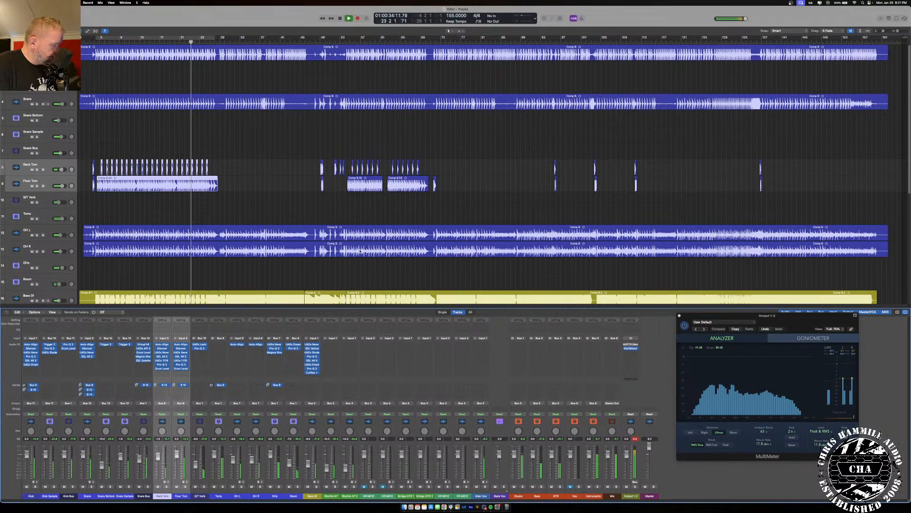
# - Compare the overheads bus soloed and in the full mix, and lower its fader slightly
pyautogui.click(279, 487)
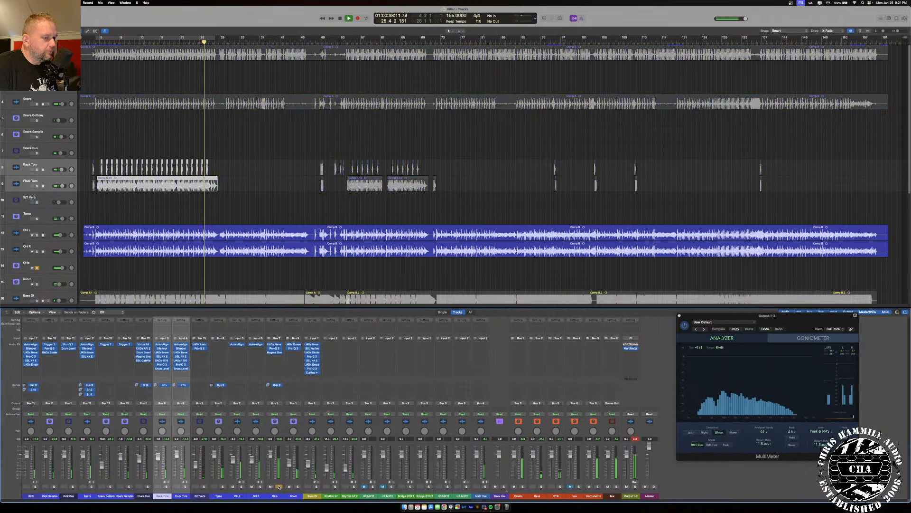
pyautogui.click(279, 486)
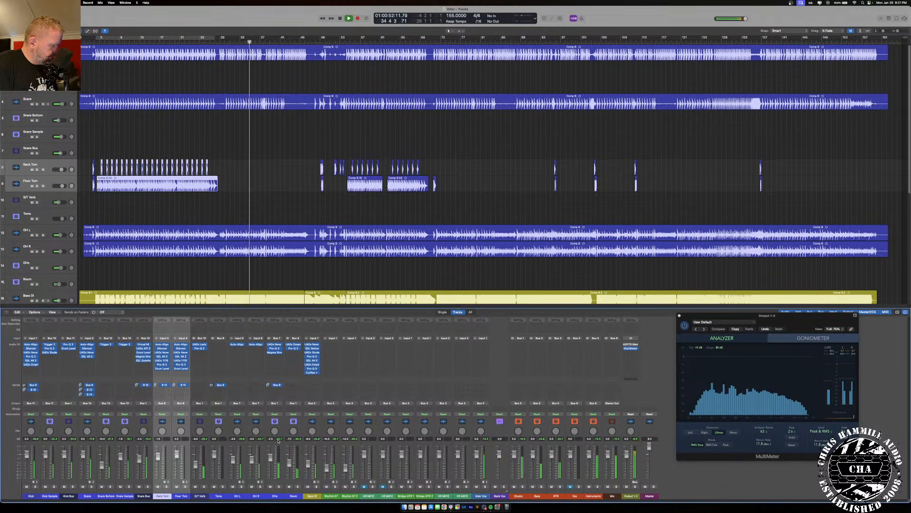
pyautogui.click(279, 487)
pyautogui.click(279, 486)
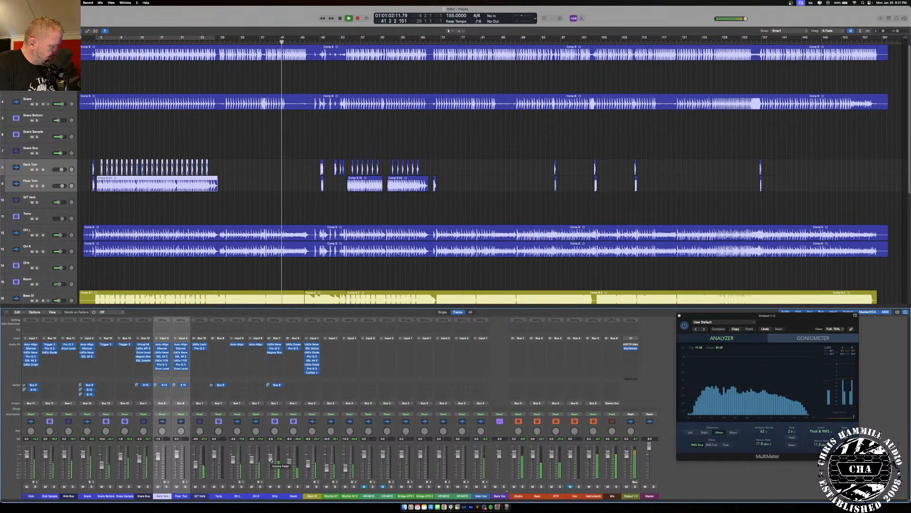
# - Solo the Room bus, replay an earlier section and lower the low-cut frequency in its Pro-Q 3
pyautogui.click(297, 486)
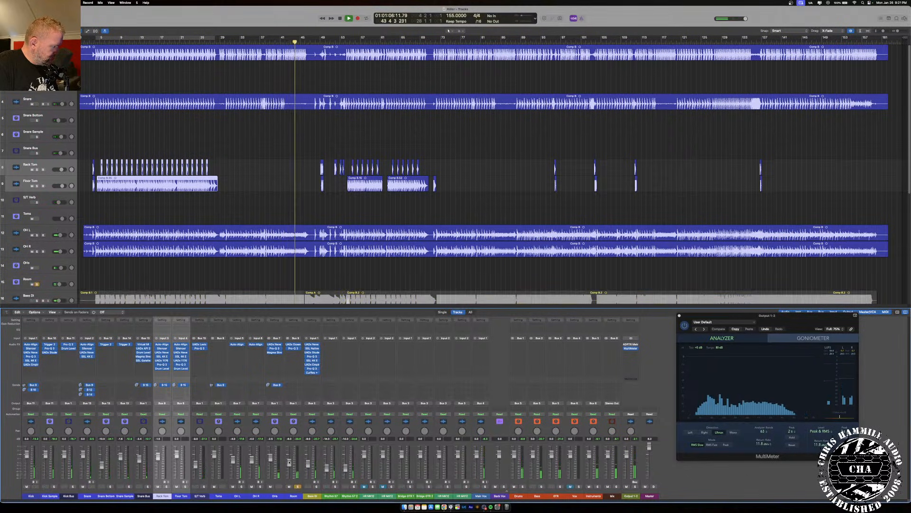
pyautogui.click(295, 348)
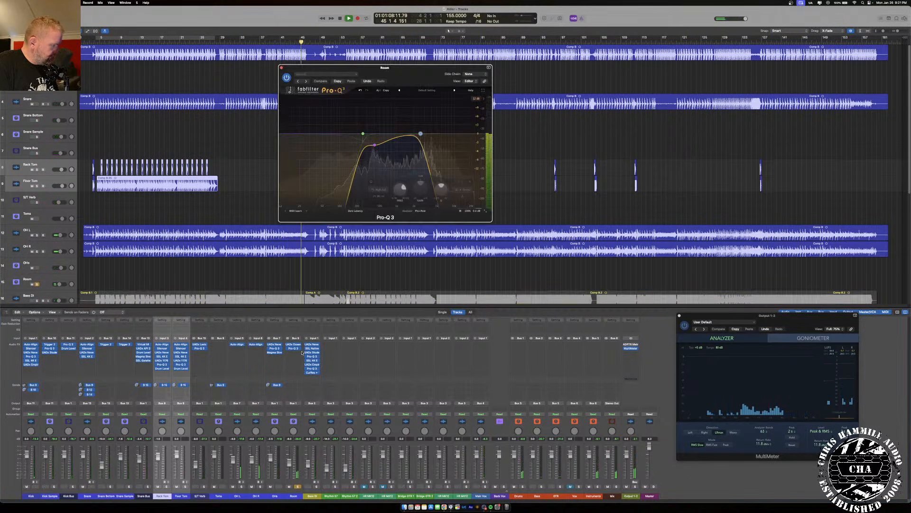
pyautogui.click(143, 38)
pyautogui.click(363, 133)
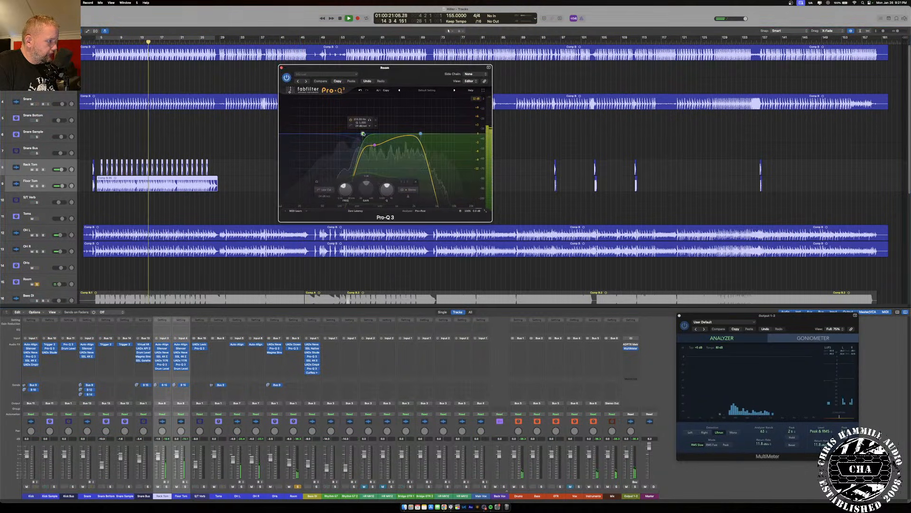
pyautogui.moveTo(340, 196); pyautogui.dragTo(326, 189)
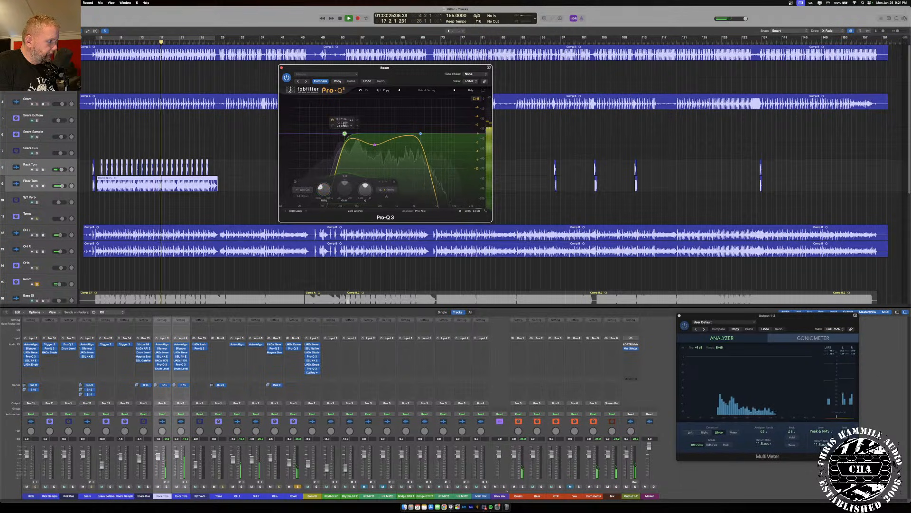
# - Give the Room EQ's low cut and high cut gentler slopes and move the low cut slightly higher
pyautogui.click(349, 137)
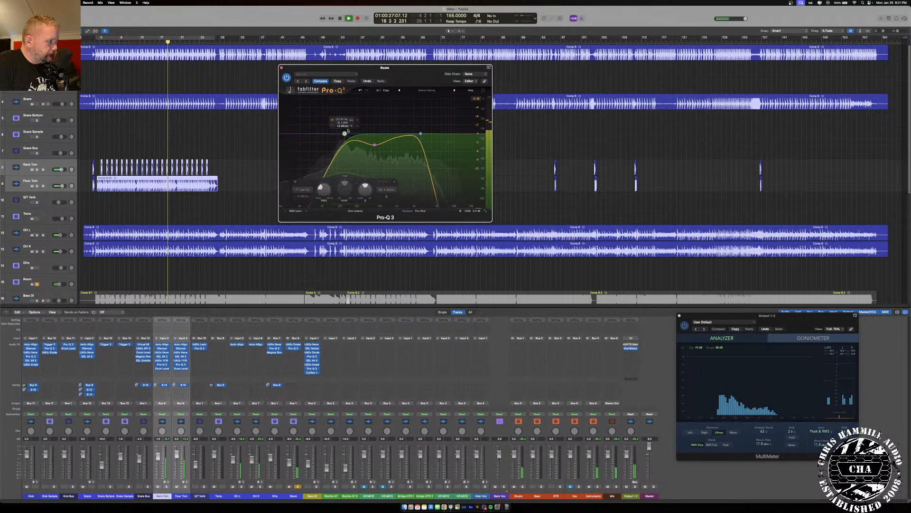
pyautogui.click(346, 127)
pyautogui.click(347, 131)
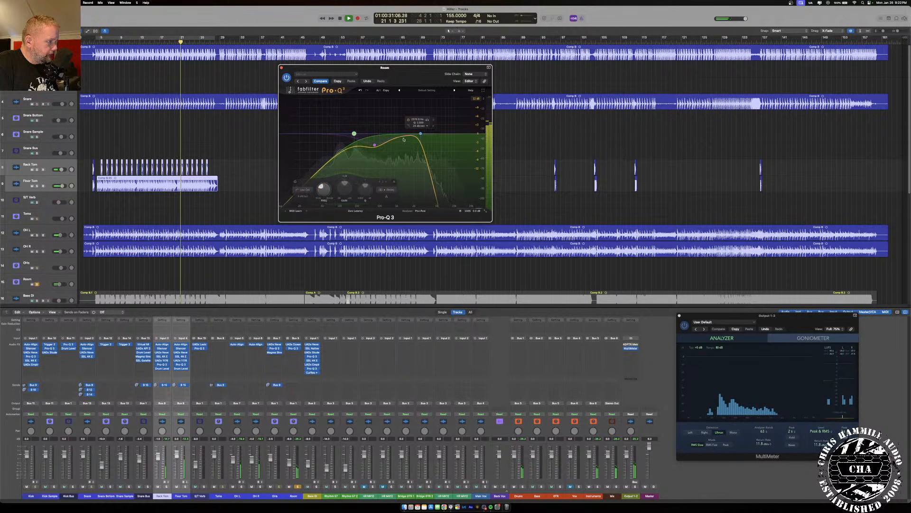
pyautogui.click(422, 126)
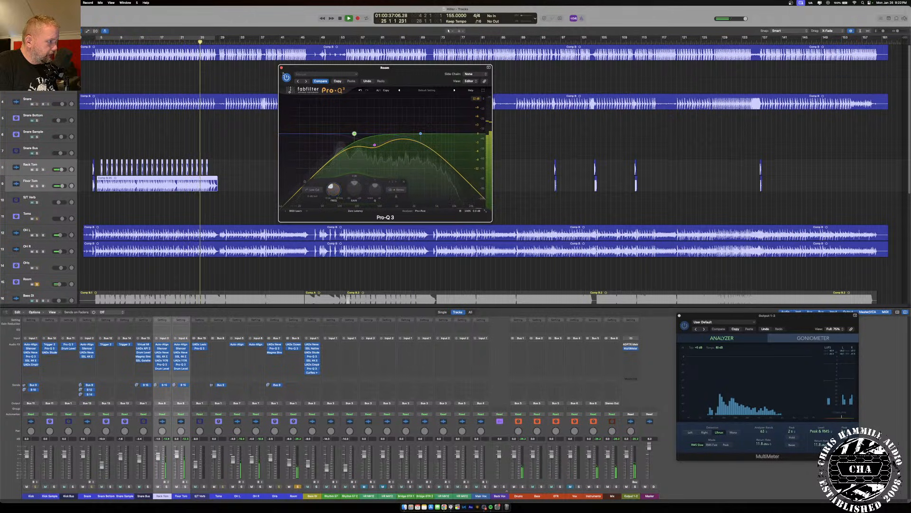
# - Insert a Magma StressBox after the Room bus's Pro-Q 3 and set its compression ratio between 2:1 and 3:1
pyautogui.press('super+w')
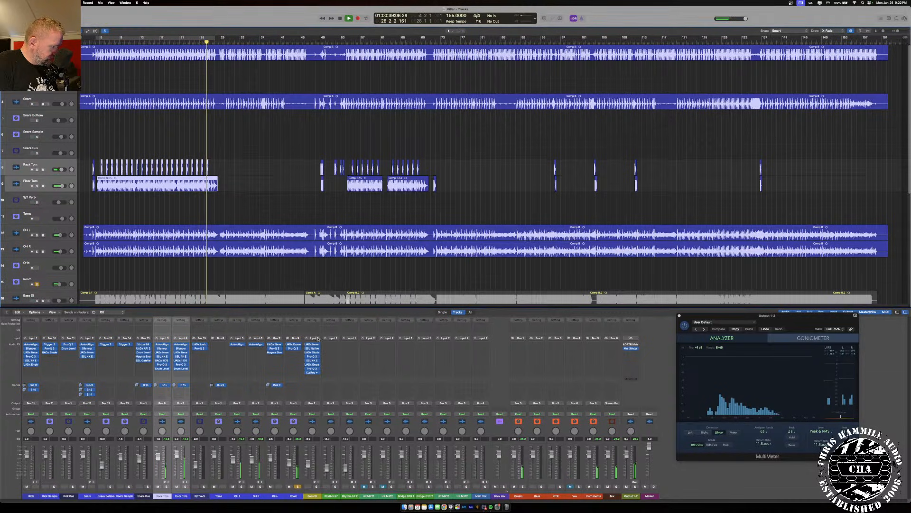
pyautogui.click(293, 352)
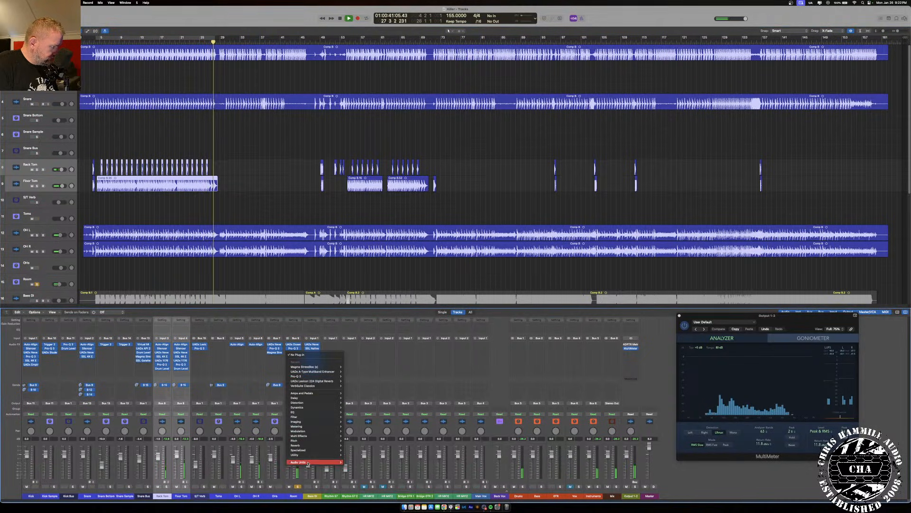
pyautogui.moveTo(328, 462)
pyautogui.moveTo(366, 492)
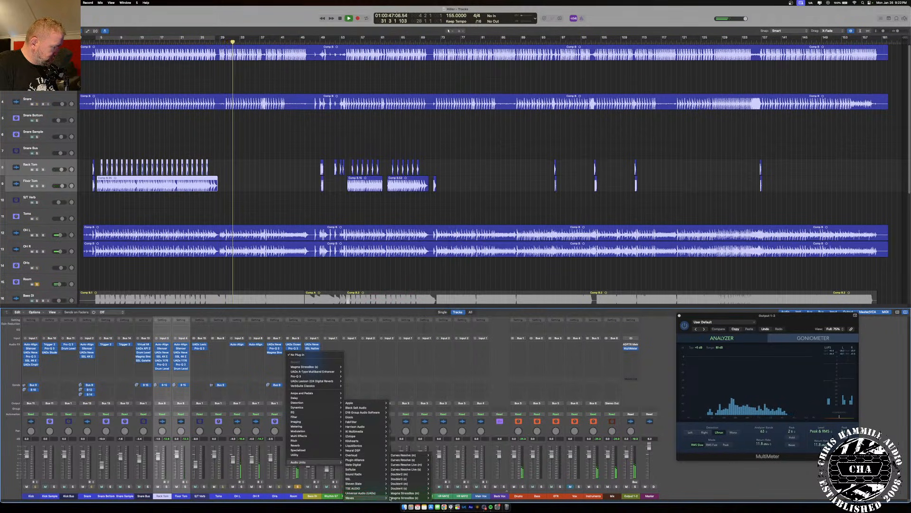
pyautogui.click(414, 497)
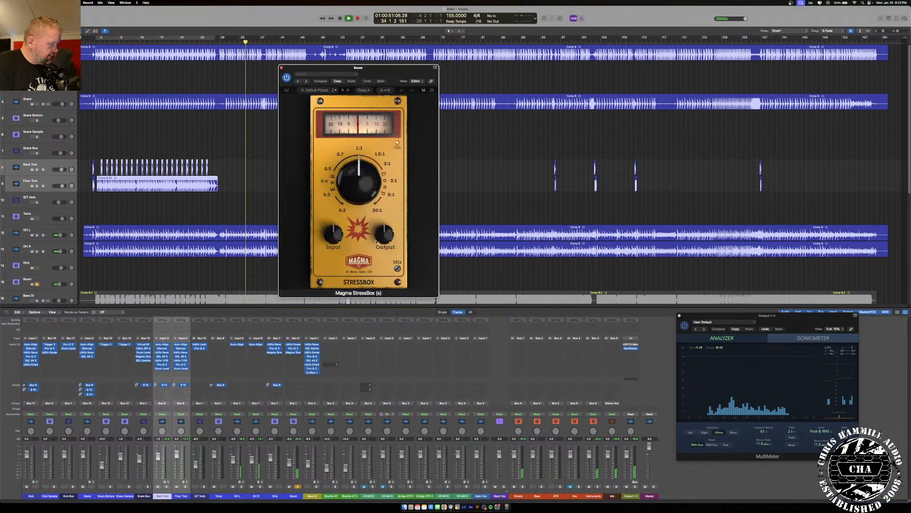
pyautogui.moveTo(359, 174); pyautogui.dragTo(357, 133)
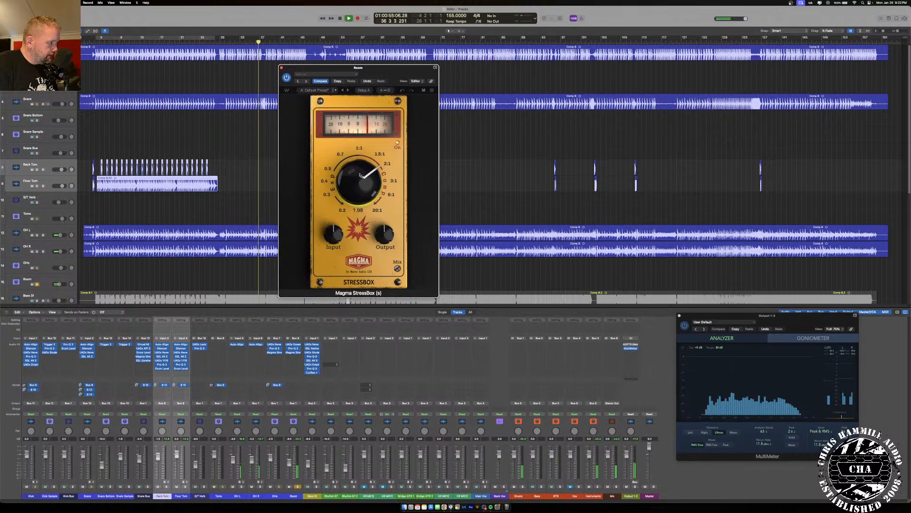
pyautogui.moveTo(362, 188); pyautogui.dragTo(362, 171)
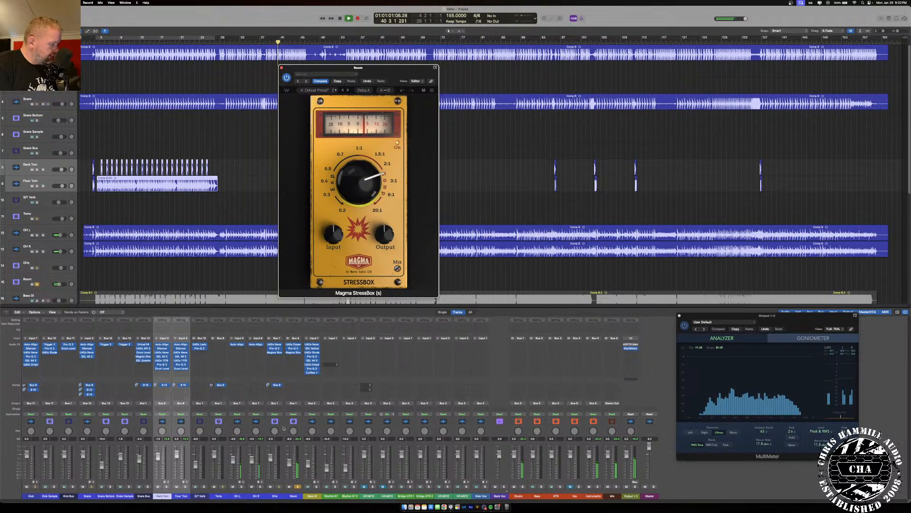
# - Remove the Magma StressBox from the overheads bus
pyautogui.click(281, 353)
pyautogui.click(282, 358)
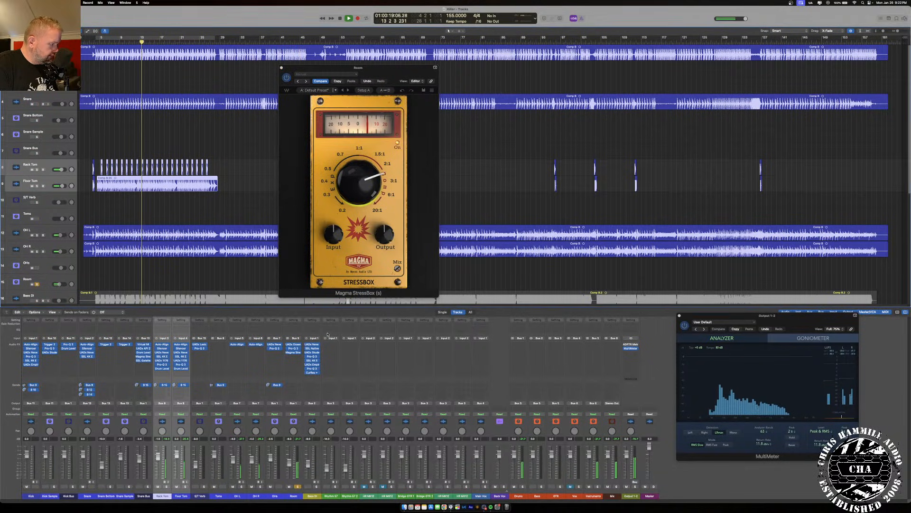
# - Raise the low-cut frequency in the Room bus's Pro-Q 3
pyautogui.click(293, 348)
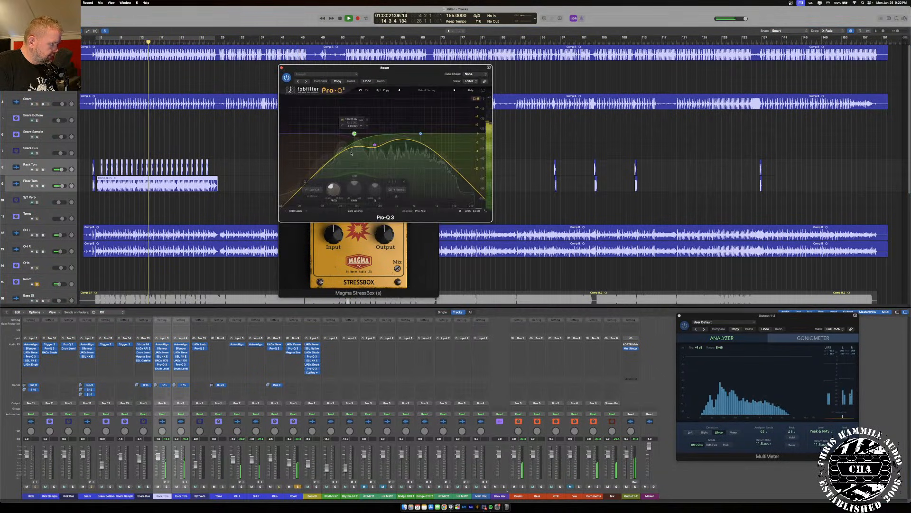
pyautogui.moveTo(333, 190); pyautogui.dragTo(333, 186)
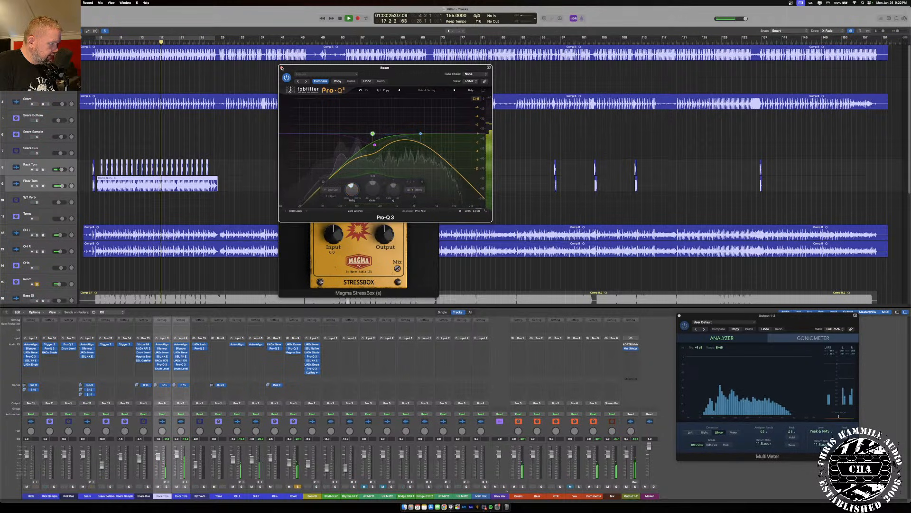
pyautogui.click(282, 67)
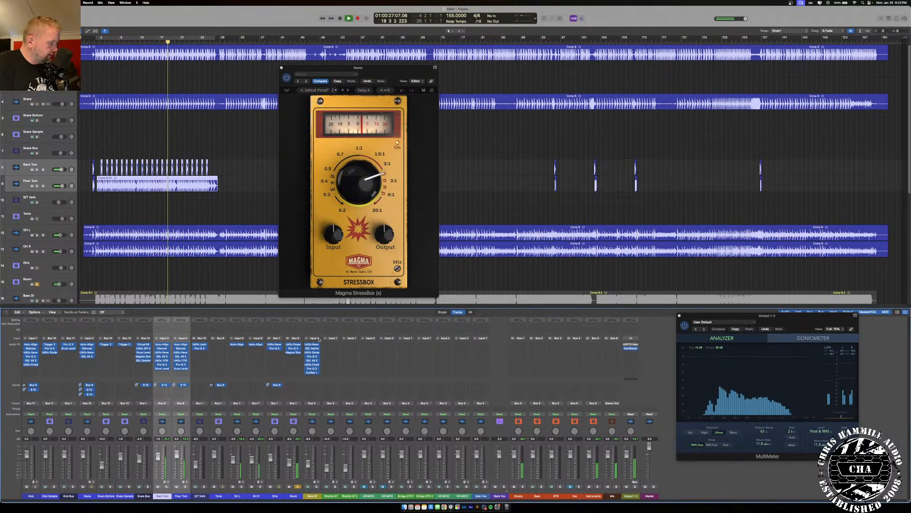
# - Steepen the Room EQ's low cut to 12 dB/oct and move its frequency slightly lower
pyautogui.click(293, 348)
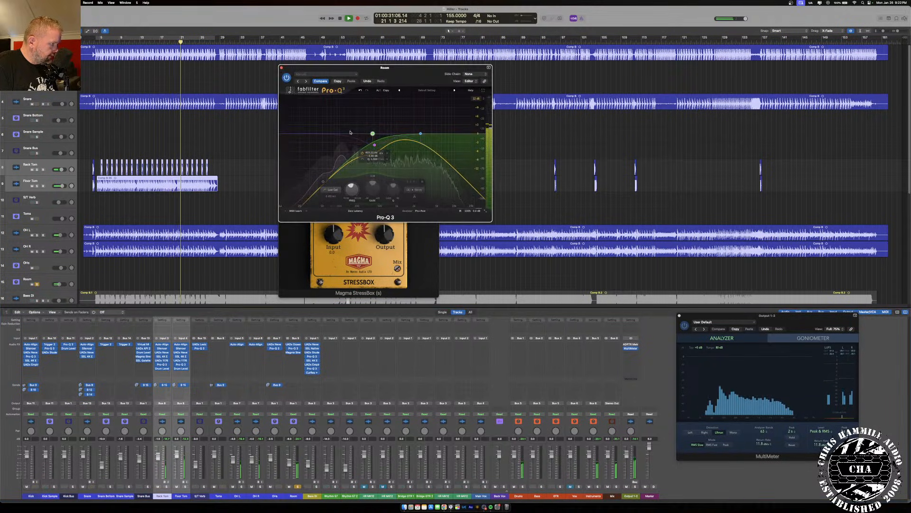
pyautogui.click(373, 126)
pyautogui.click(375, 142)
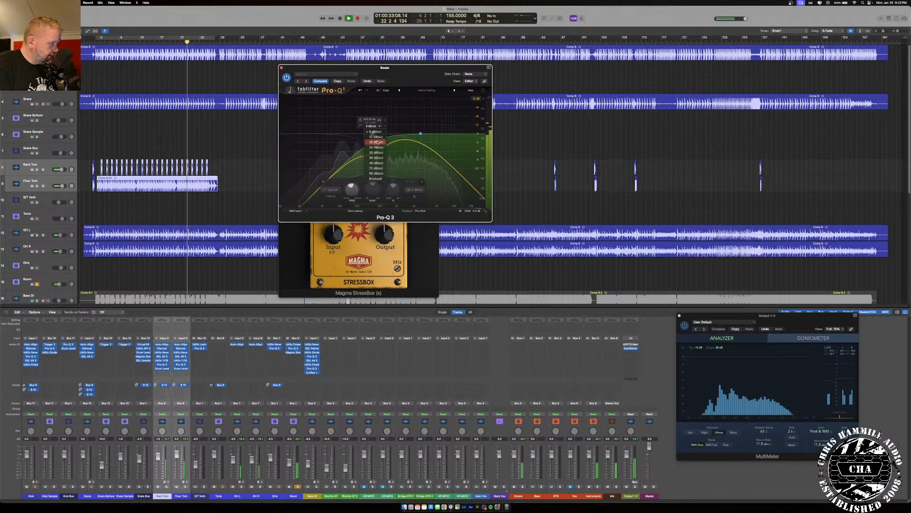
pyautogui.click(372, 126)
pyautogui.click(373, 137)
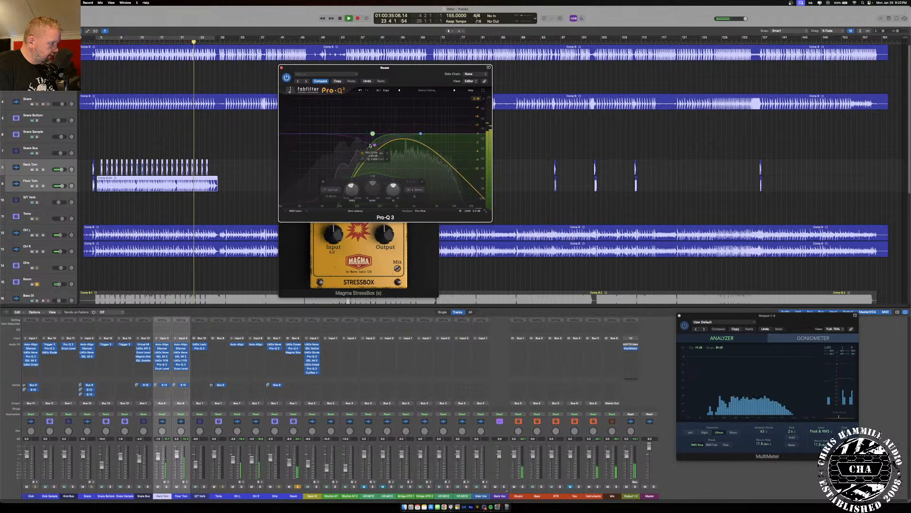
pyautogui.moveTo(352, 190); pyautogui.dragTo(351, 196)
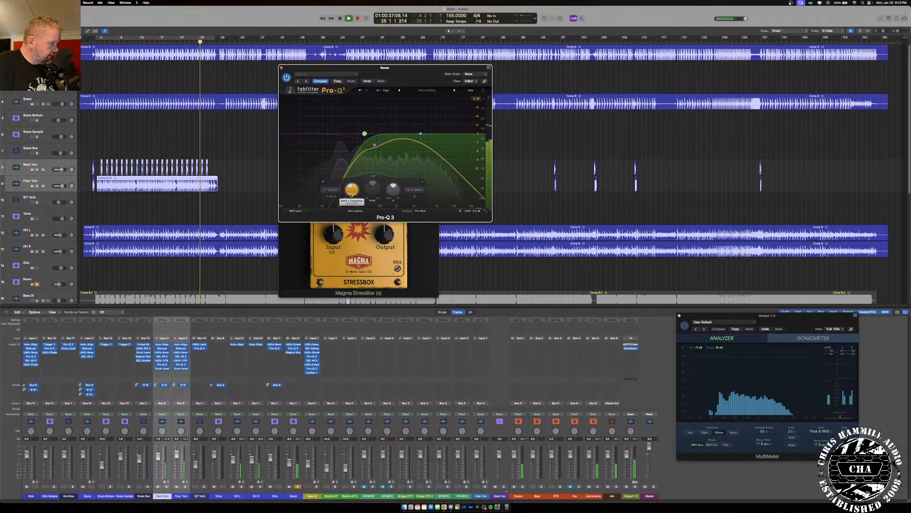
pyautogui.click(280, 68)
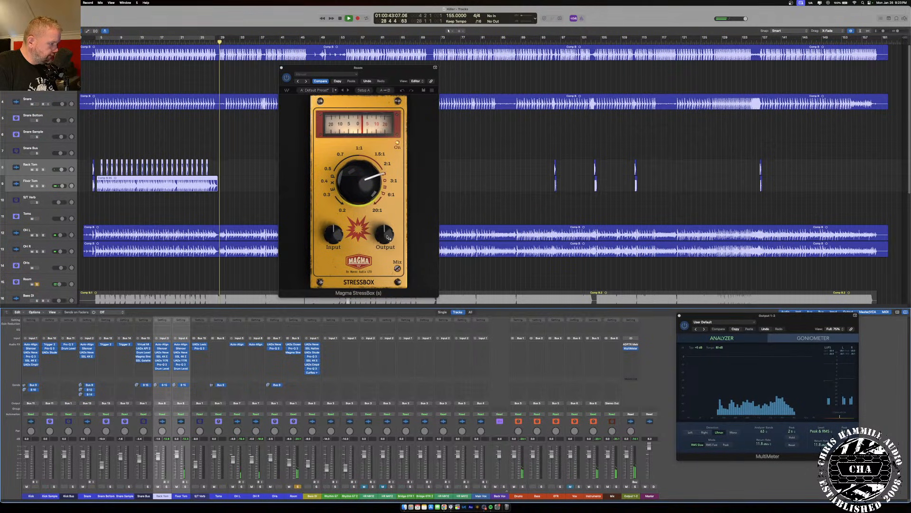
# - Compare the Room's StressBox bypassed and active, raising its input slightly and lowering its output to match levels
pyautogui.click(397, 144)
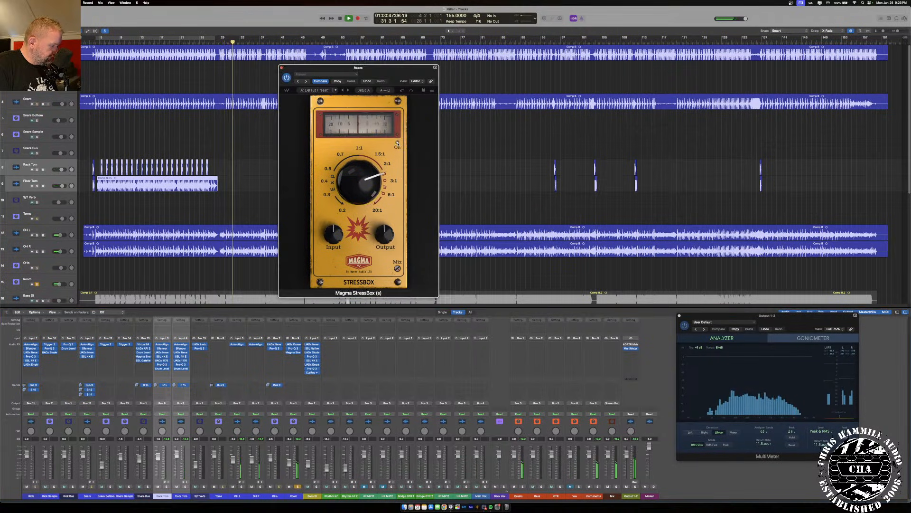
pyautogui.moveTo(385, 230); pyautogui.dragTo(332, 222)
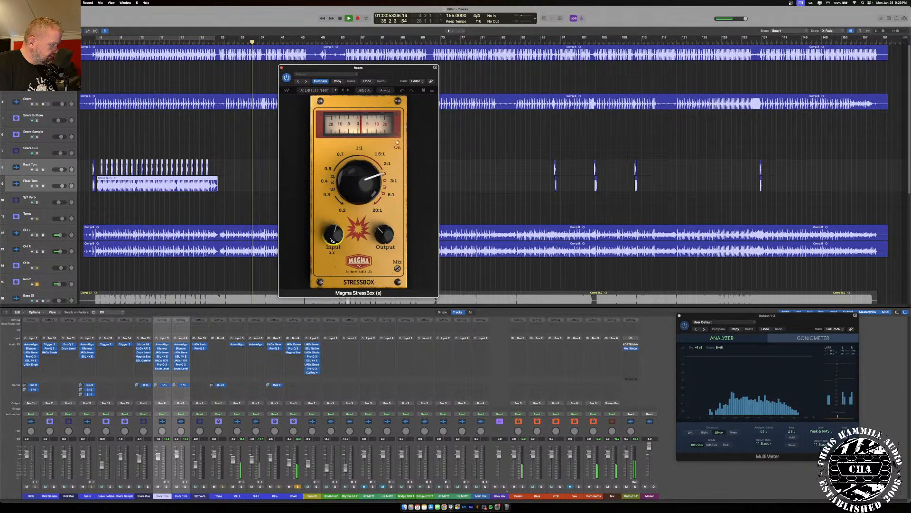
pyautogui.moveTo(388, 219)
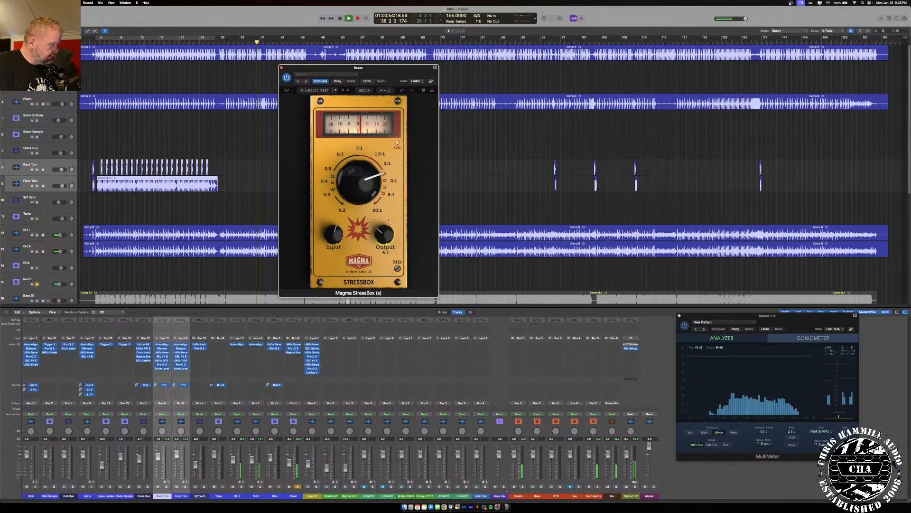
pyautogui.click(397, 142)
pyautogui.moveTo(385, 242)
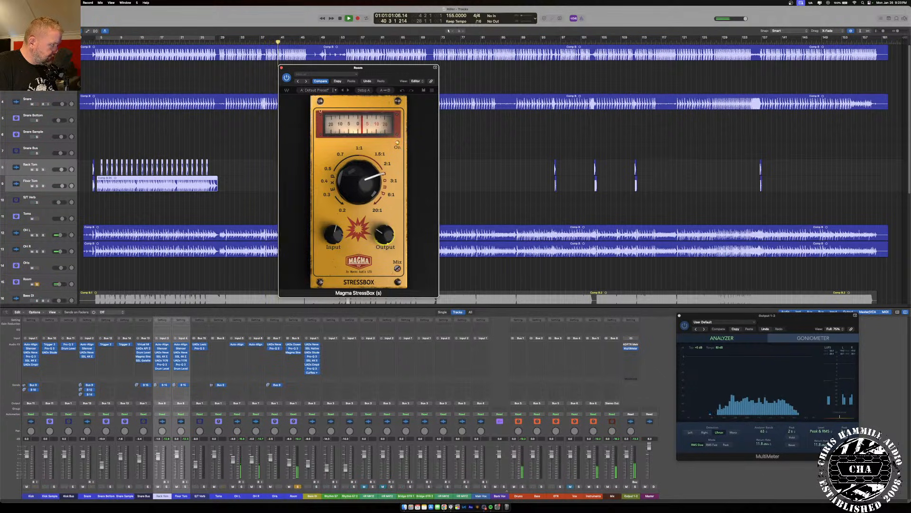
pyautogui.click(280, 68)
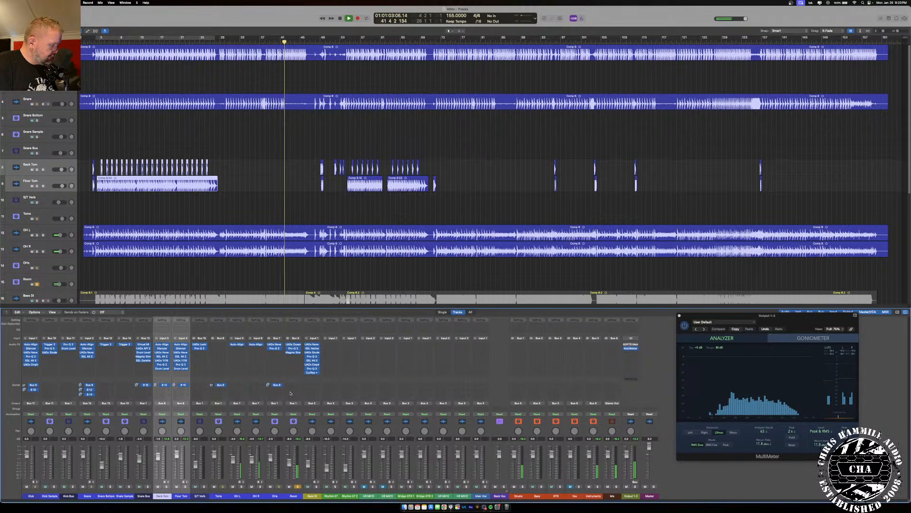
# - Unsolo the Room bus and check the overheads and Room buses against the full mix, replaying earlier sections
pyautogui.click(296, 486)
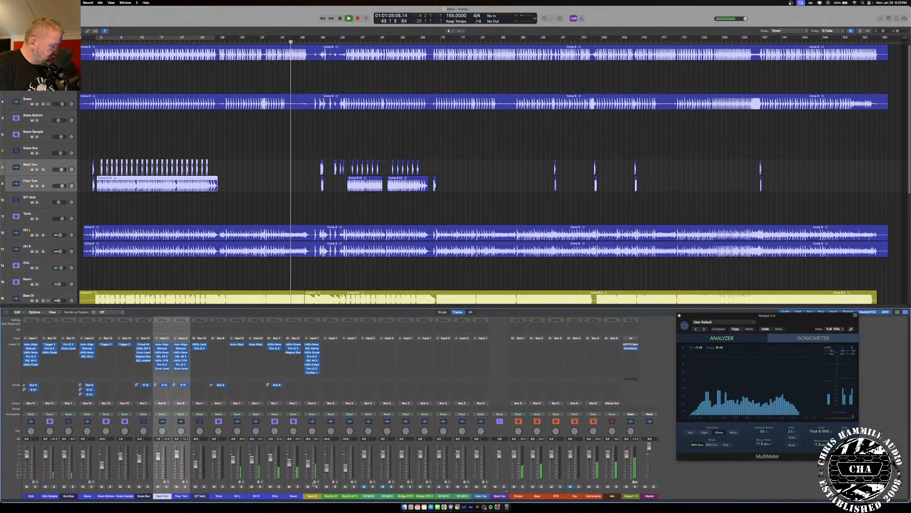
pyautogui.click(279, 487)
pyautogui.click(279, 486)
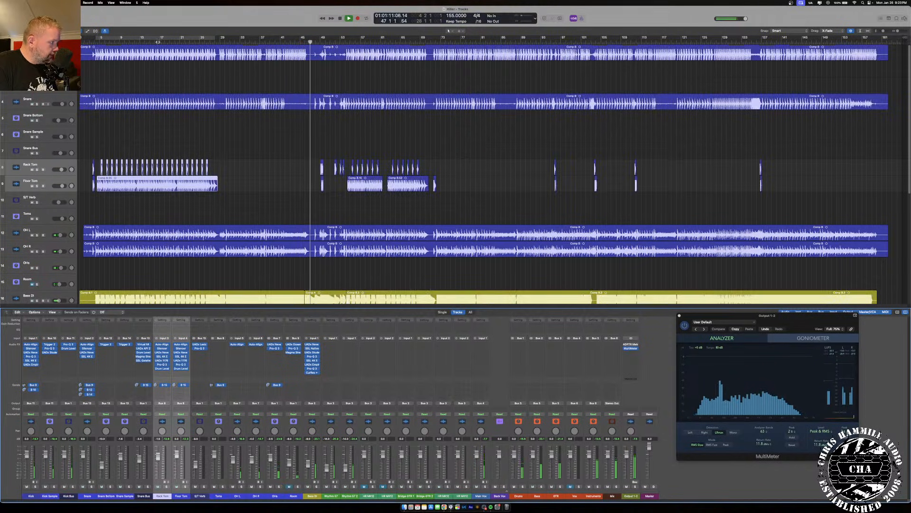
pyautogui.click(151, 38)
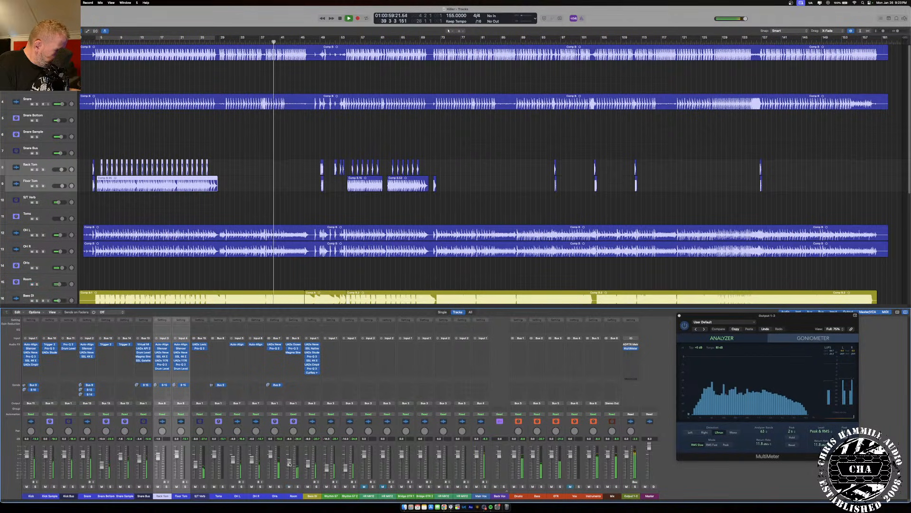
pyautogui.click(297, 487)
pyautogui.click(297, 486)
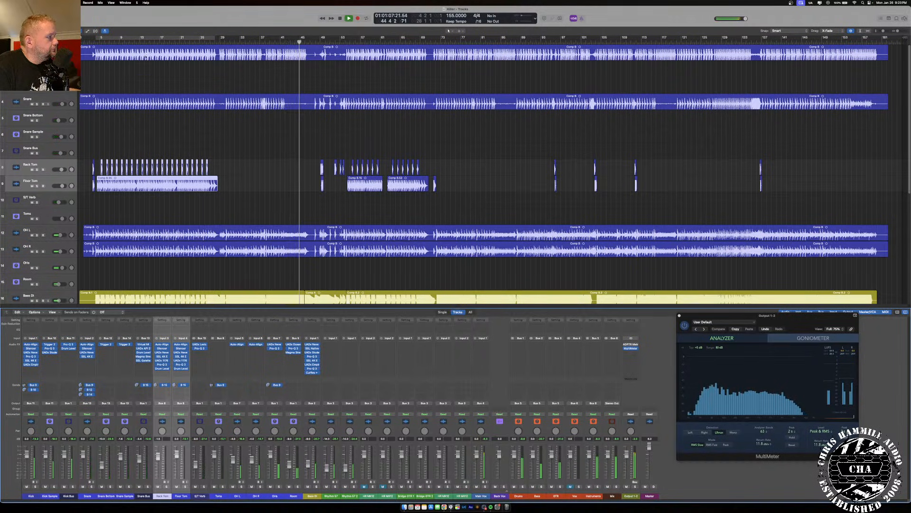
pyautogui.click(136, 43)
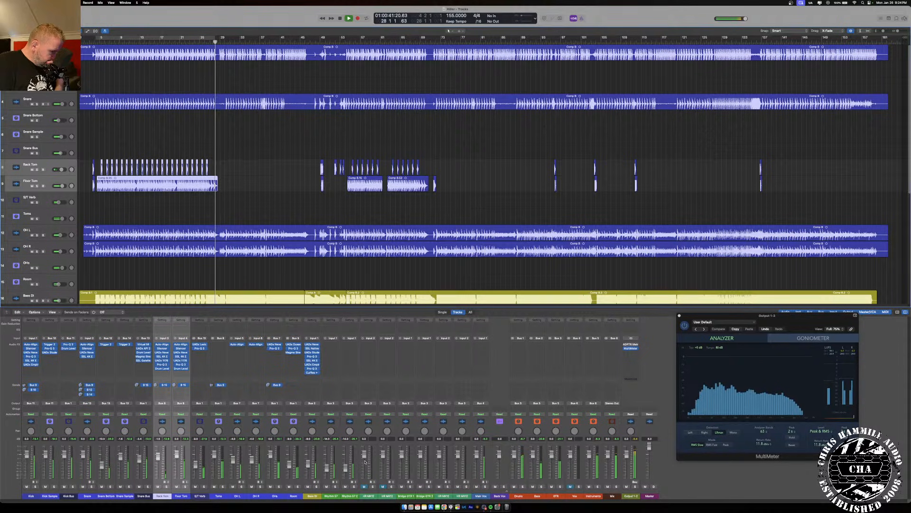
# - Unmute the first HR MK12 guitar track below the rhythm guitars and lower its fader to balance it in the mix
pyautogui.click(346, 472)
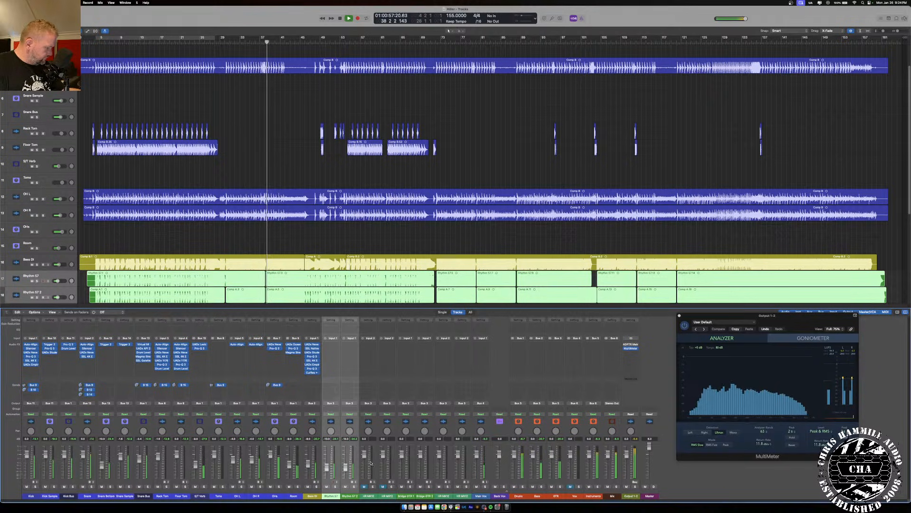
pyautogui.scroll(-8, 271, 260)
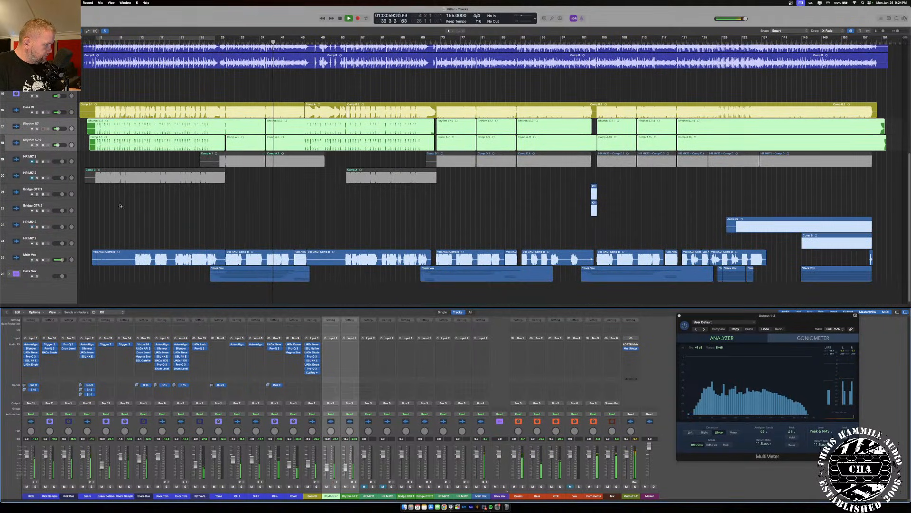
pyautogui.click(32, 161)
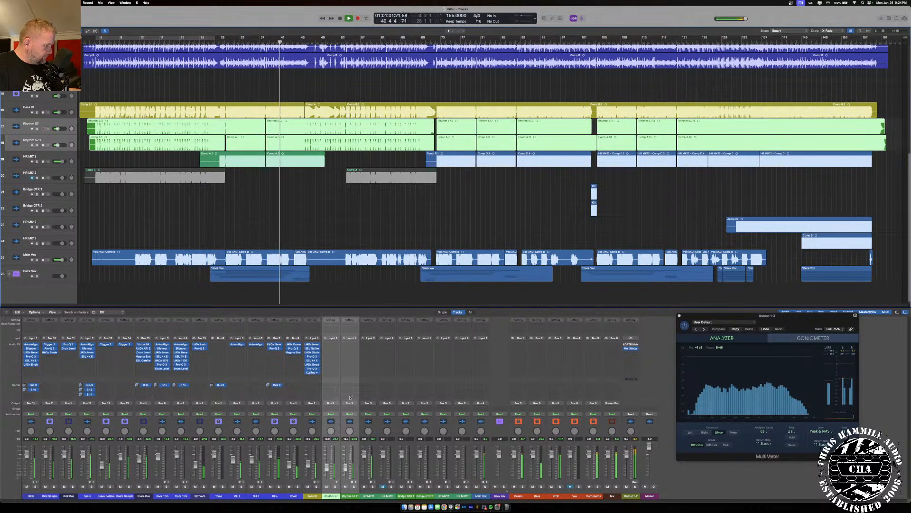
pyautogui.moveTo(364, 453); pyautogui.dragTo(364, 464)
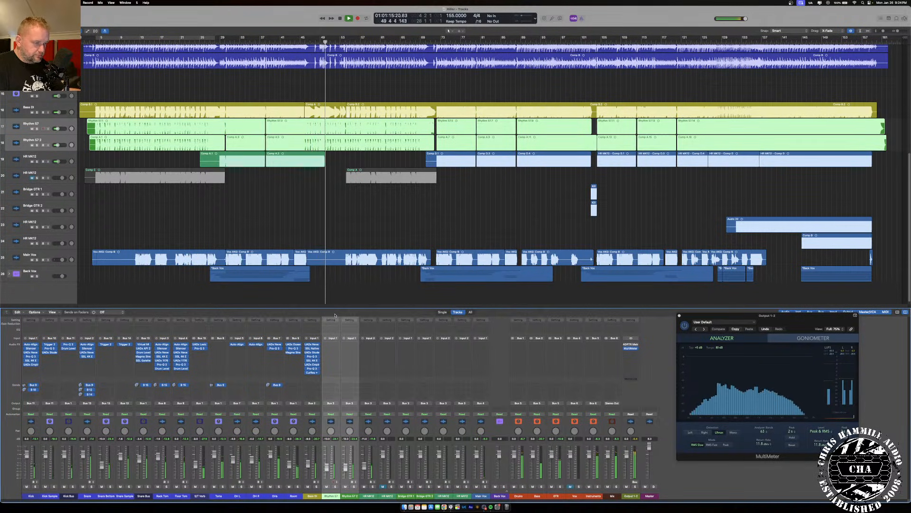
# - Unmute the second HR MK12 guitar track and lower its fader to about the first one's level
pyautogui.click(32, 177)
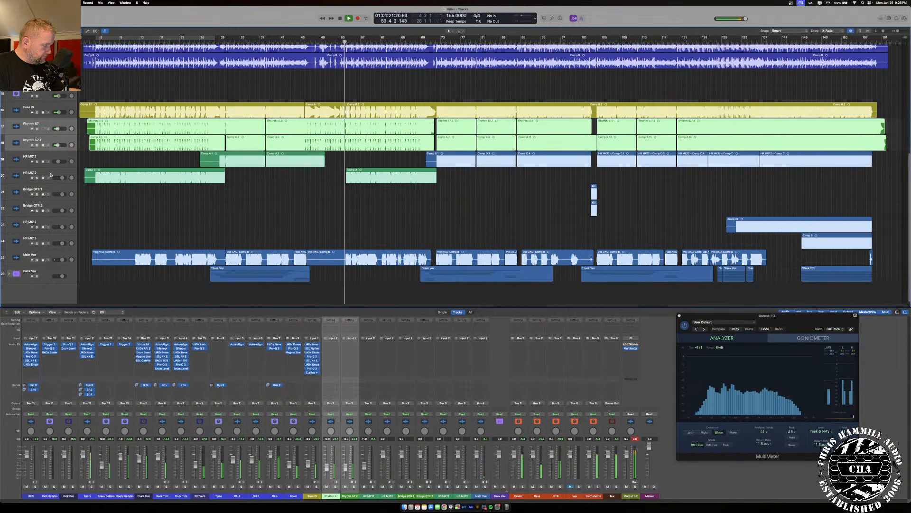
pyautogui.click(380, 454)
pyautogui.moveTo(380, 455)
pyautogui.mouseDown()
pyautogui.moveTo(382, 475)
pyautogui.moveTo(383, 465)
pyautogui.mouseUp()
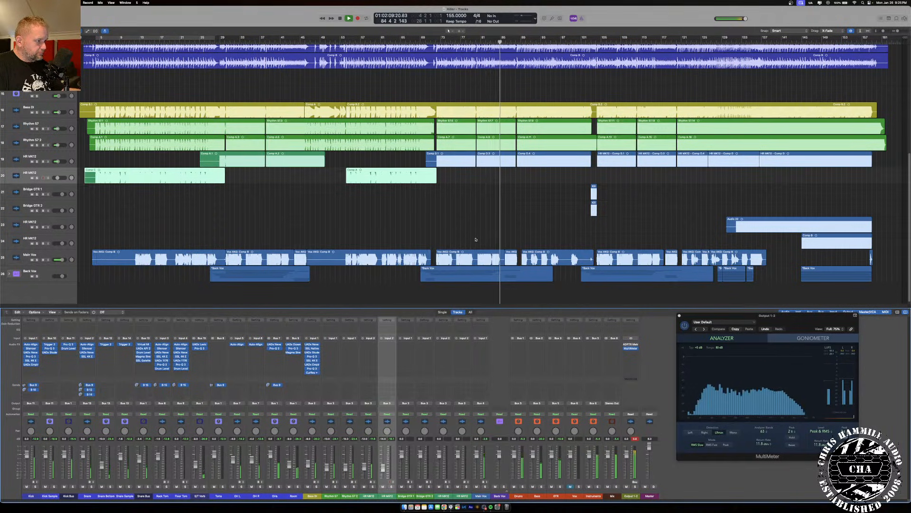
# - Mute the Bridge GTR 1 and Bridge GTR 2 tracks
pyautogui.scroll(8, 476, 238)
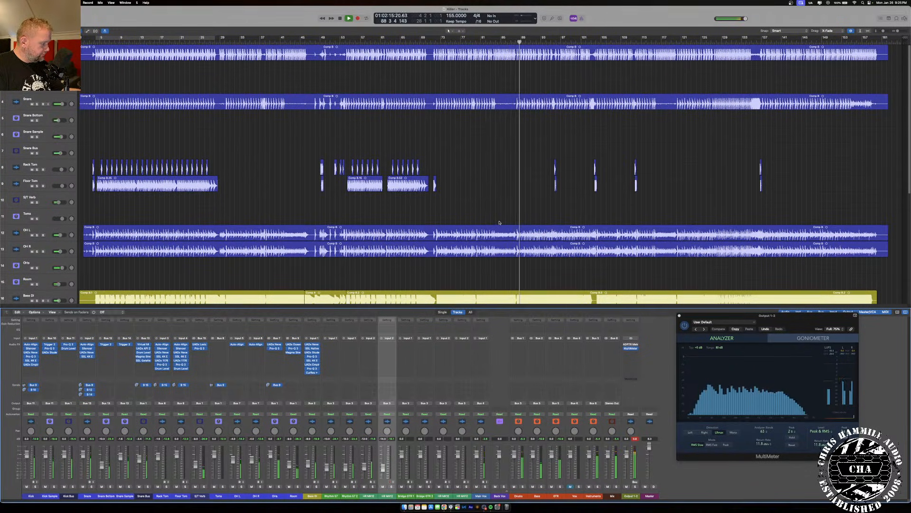
pyautogui.scroll(-8, 500, 222)
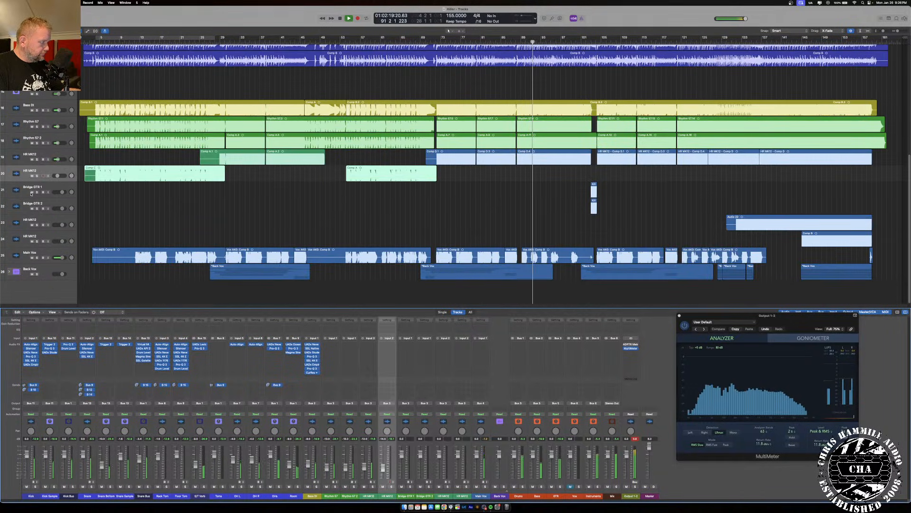
pyautogui.hotkey('ctrl', 'm')
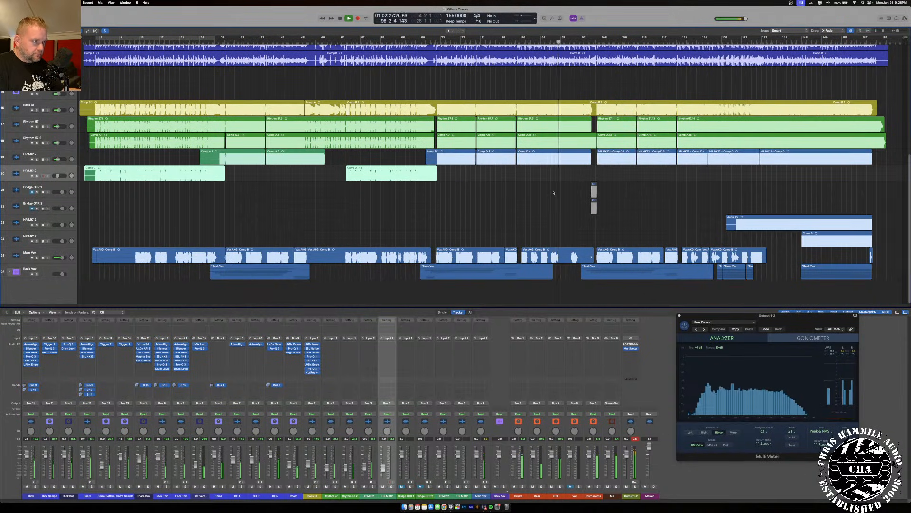
pyautogui.scroll(5, 506, 214)
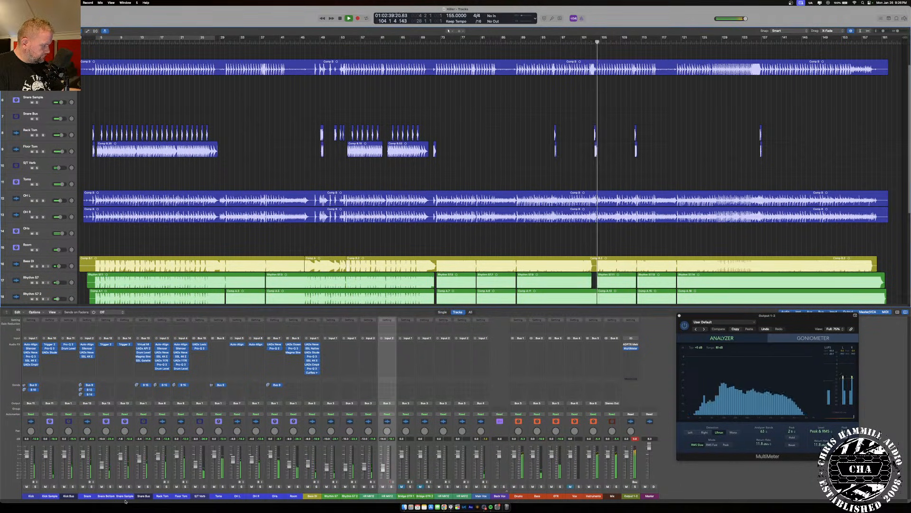
# - Deepen the low-mid cut slightly in the Floor Tom's Pro-Q 3 by lowering that band's gain
pyautogui.click(163, 497)
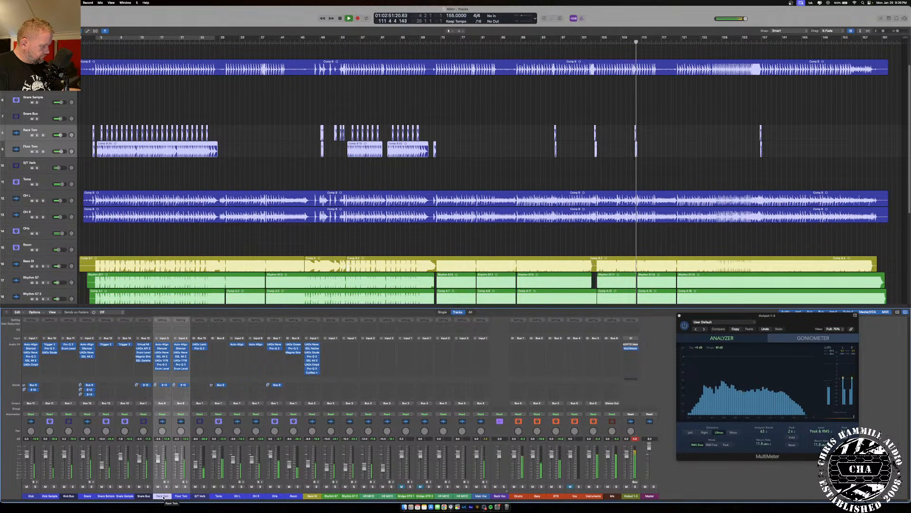
pyautogui.click(181, 495)
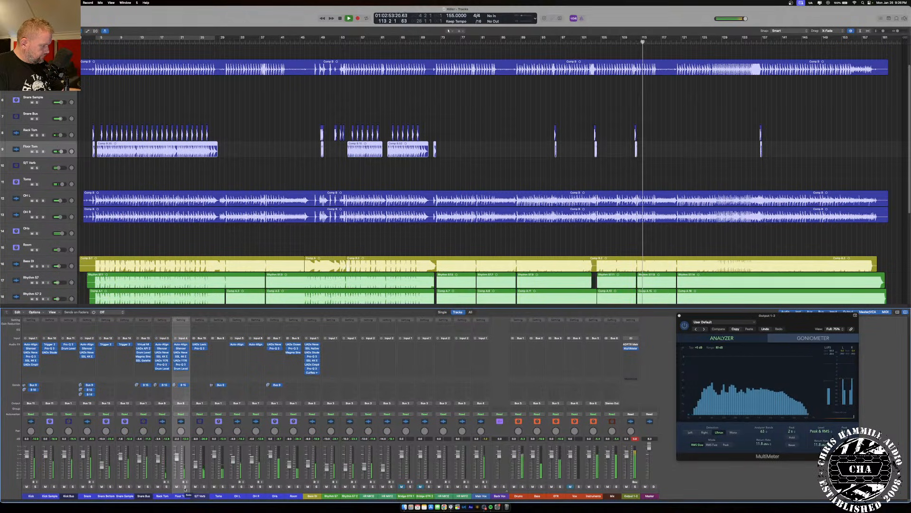
pyautogui.click(181, 364)
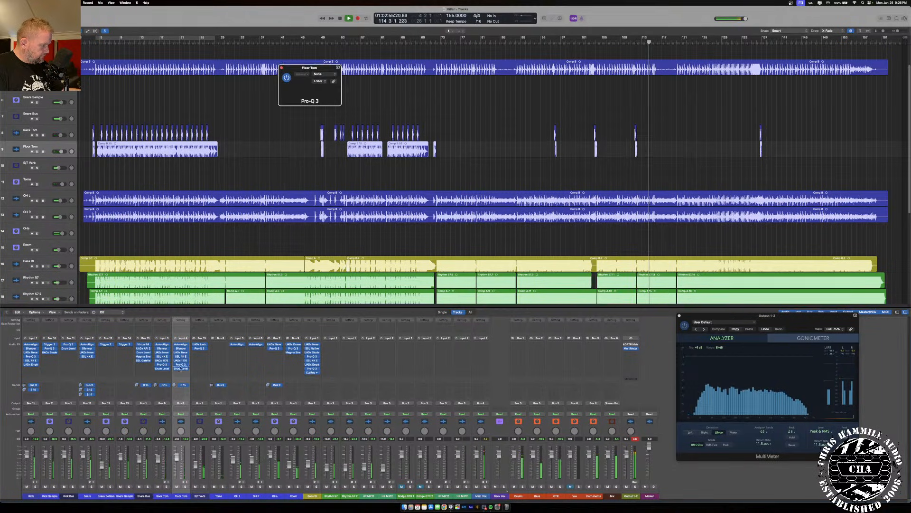
pyautogui.moveTo(340, 189); pyautogui.dragTo(338, 195)
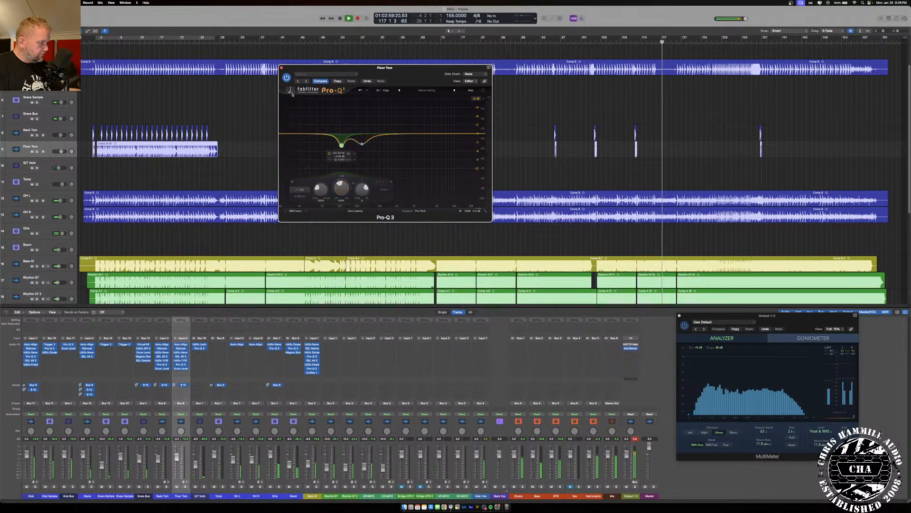
pyautogui.click(281, 68)
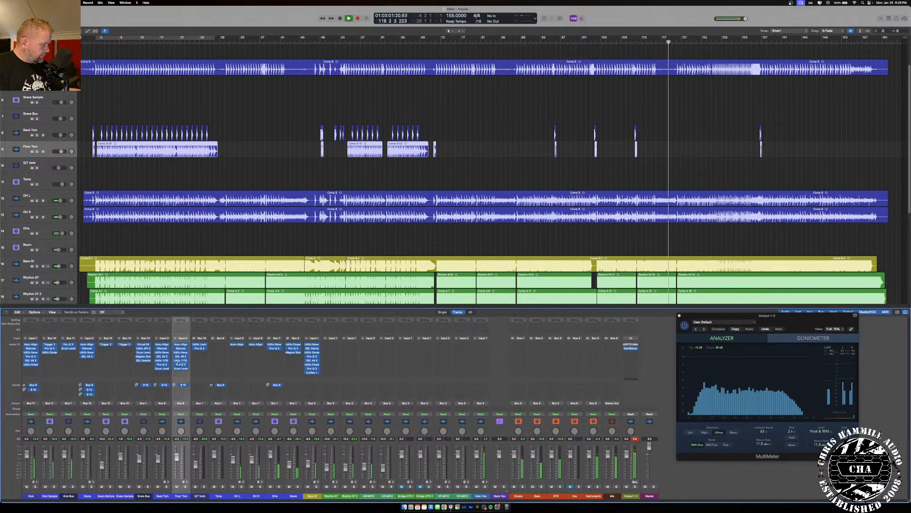
# - Deepen the cut slightly in the Rack Tom's Pro-Q 3 to match the floor tom treatment
pyautogui.click(162, 364)
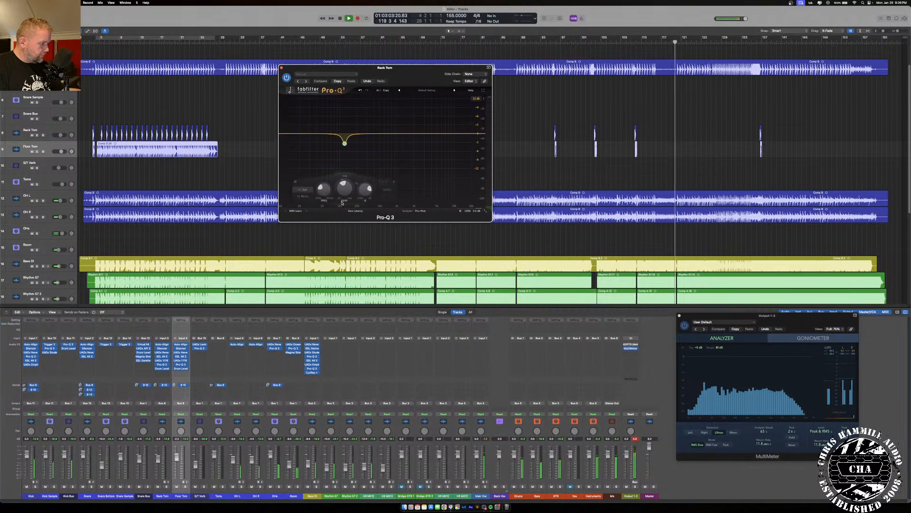
pyautogui.moveTo(344, 191)
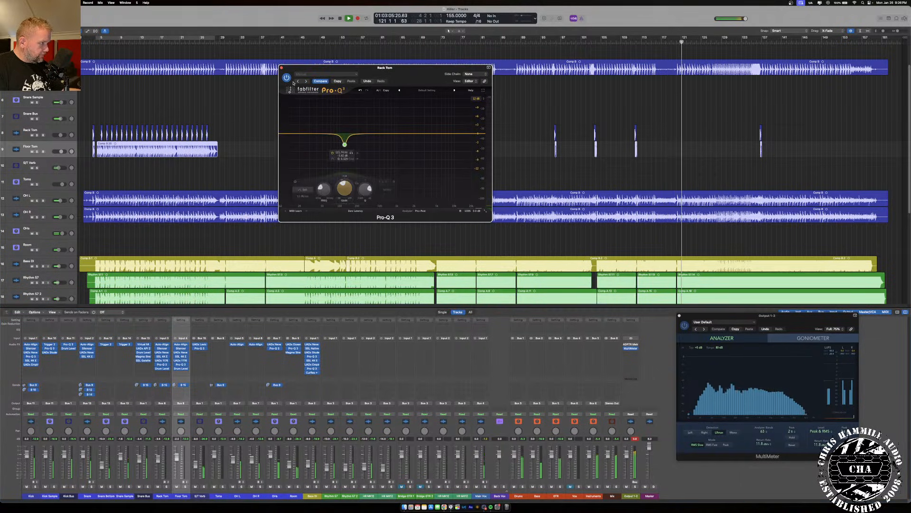
pyautogui.press('super+w')
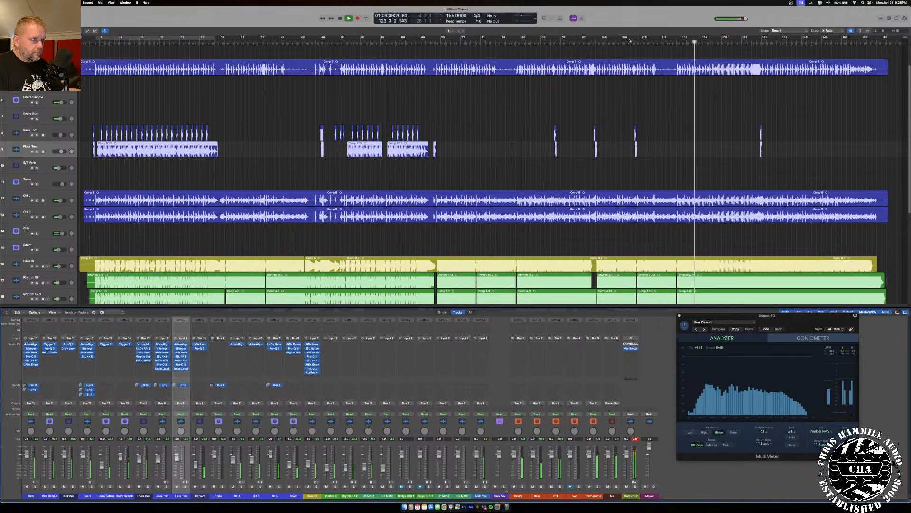
# - Loop the tom hit around bar 111, check the Floor Tom soloed and in the mix, and lower its Pro-Q 3 cut a little further
pyautogui.moveTo(634, 40); pyautogui.dragTo(641, 39)
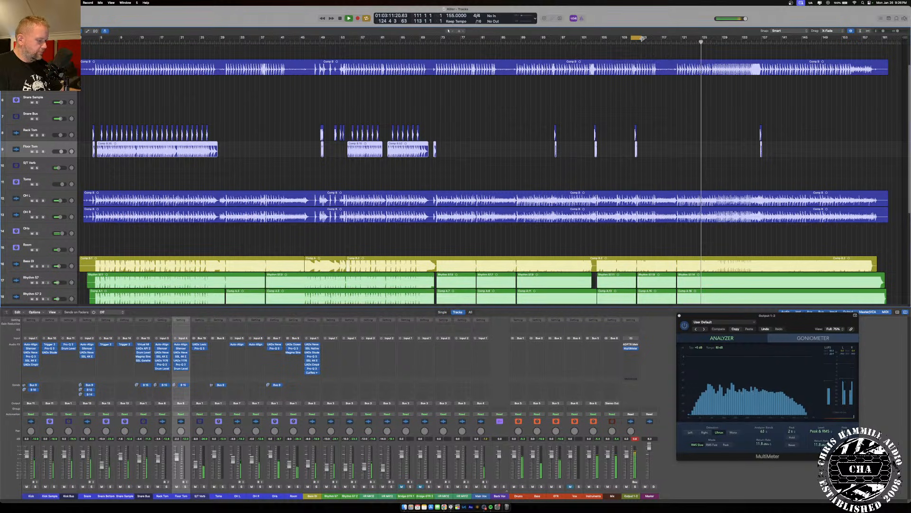
pyautogui.press('space')
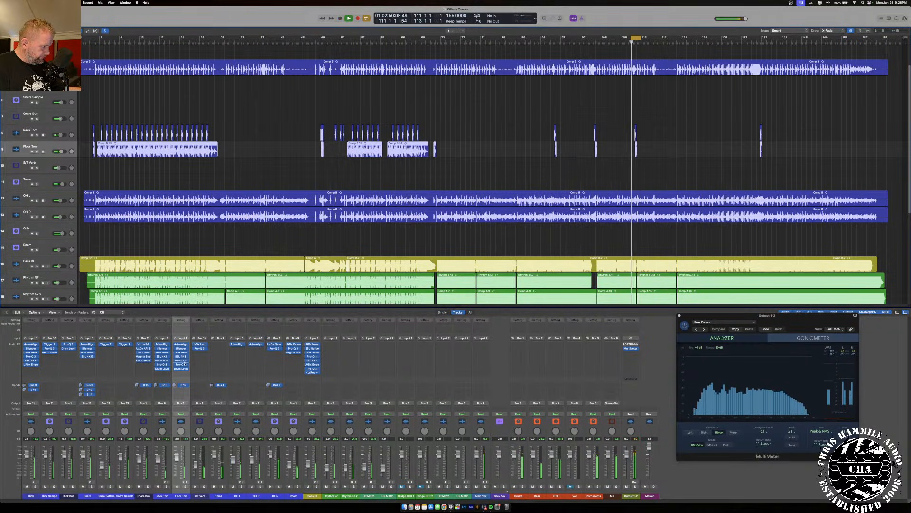
pyautogui.click(182, 365)
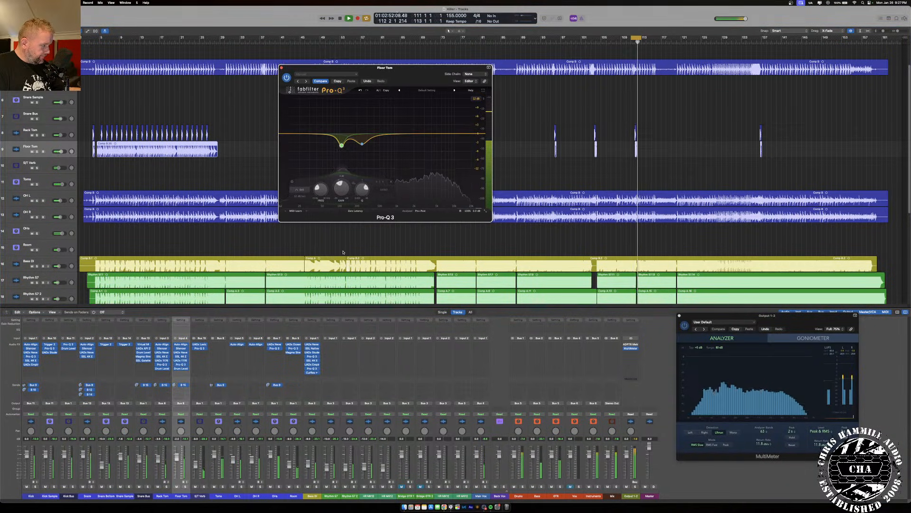
pyautogui.click(185, 486)
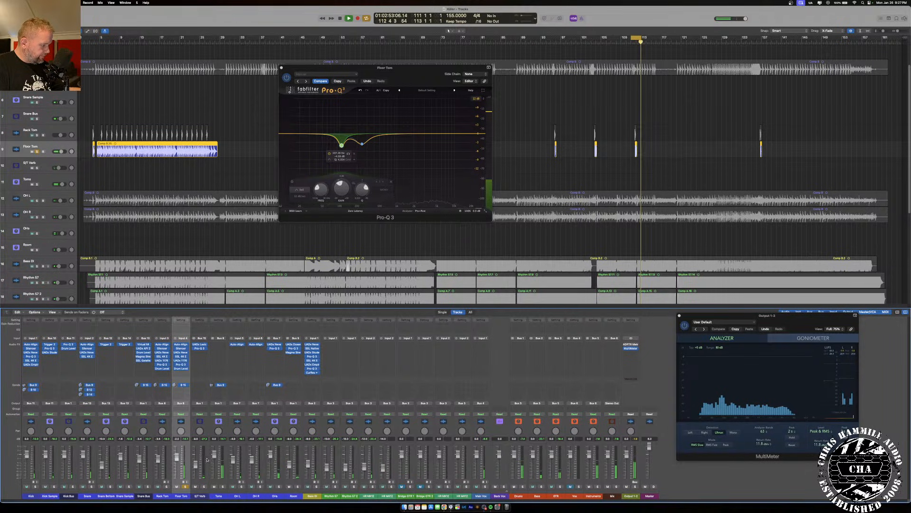
pyautogui.click(185, 487)
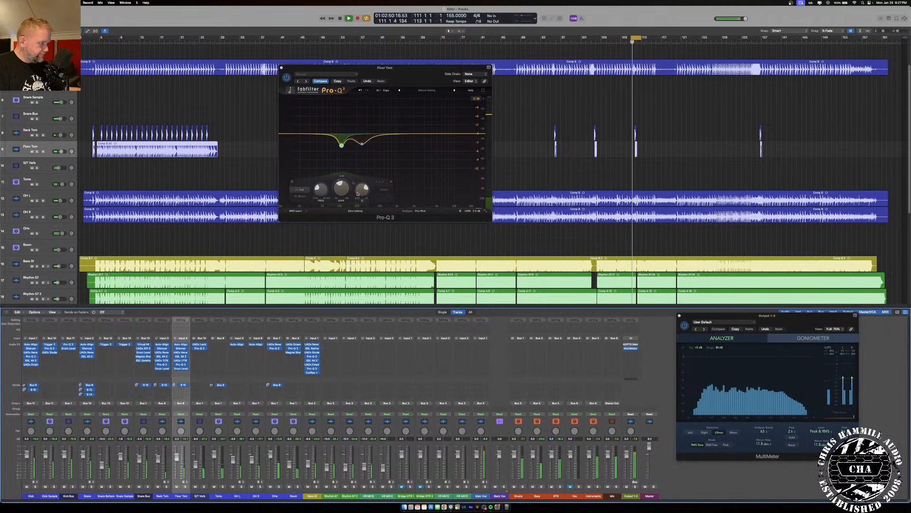
pyautogui.moveTo(342, 188)
pyautogui.mouseDown()
pyautogui.moveTo(339, 226)
pyautogui.moveTo(343, 202)
pyautogui.mouseUp()
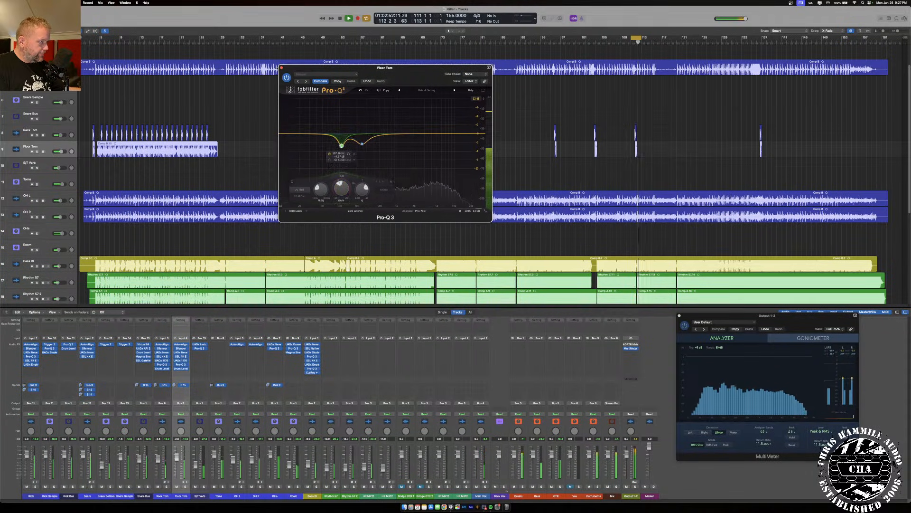
pyautogui.click(281, 68)
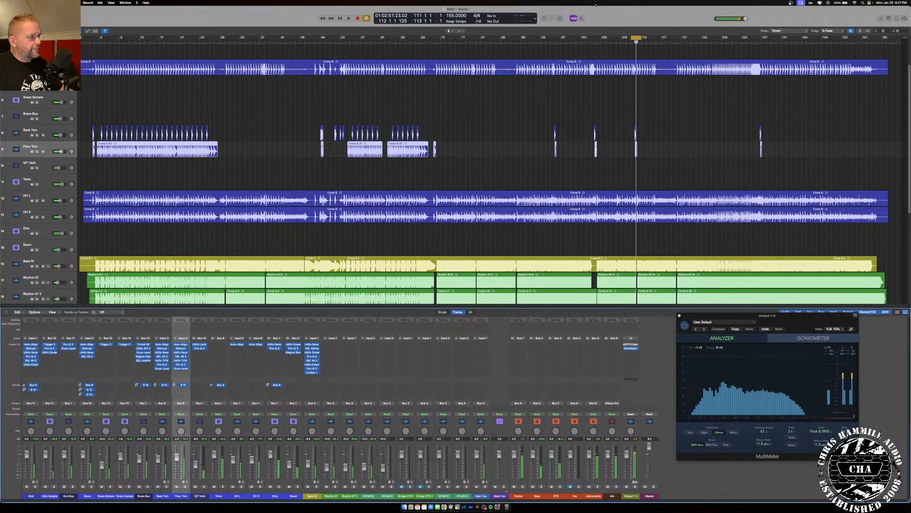
# - Turn off the loop, replay from the song's start and pan OH L and OH R away from centre with the OHs bus soloed
pyautogui.click(181, 43)
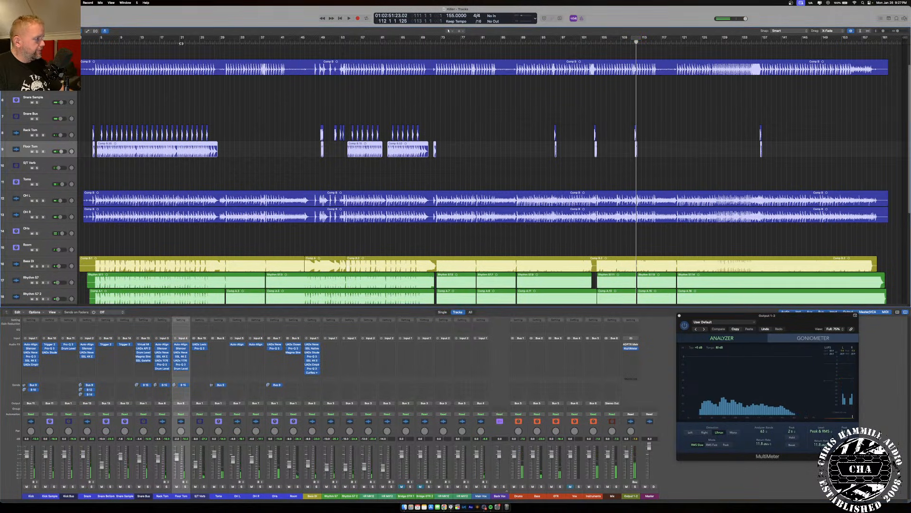
pyautogui.click(95, 42)
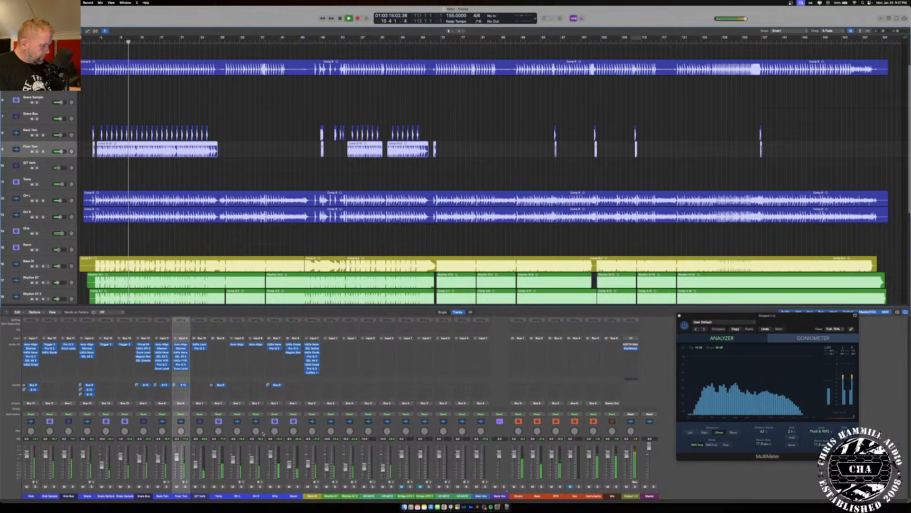
pyautogui.press('s')
pyautogui.click(235, 432)
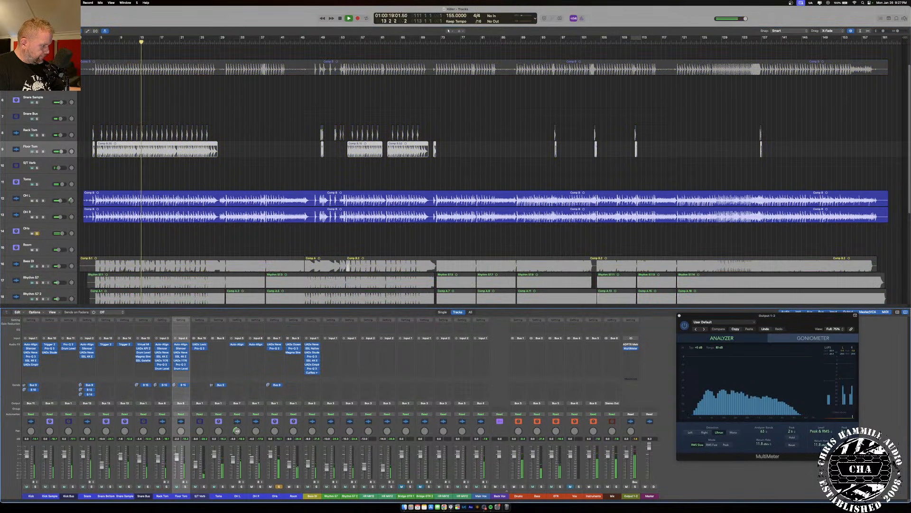
pyautogui.click(256, 430)
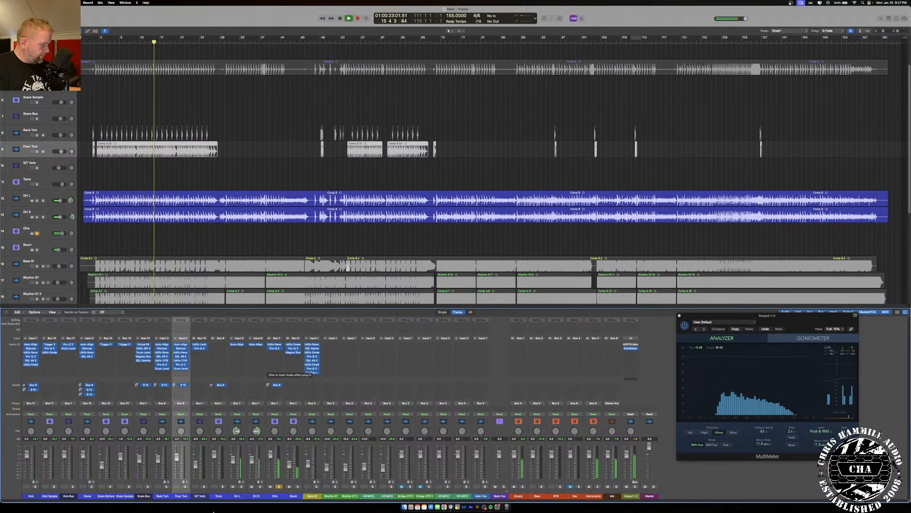
pyautogui.click(280, 485)
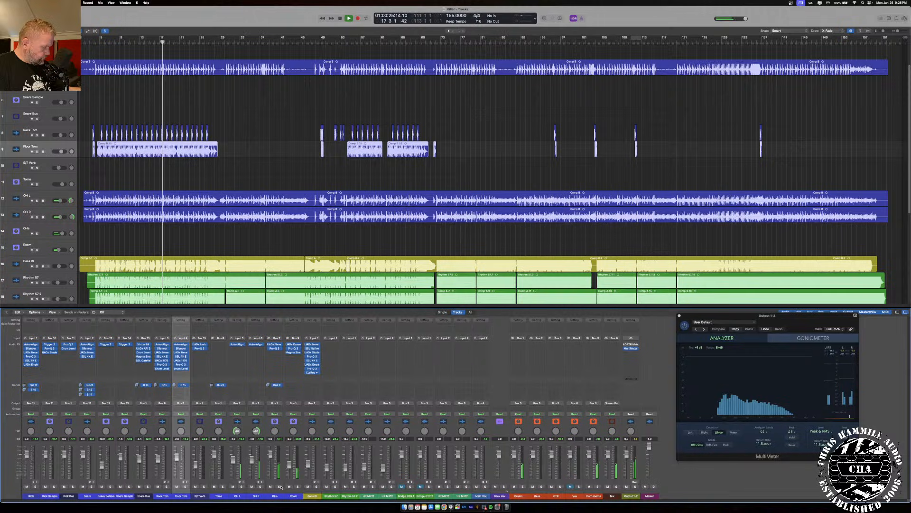
# - Pan the Rack Tom and Floor Tom tracks away from centre in the full mix
pyautogui.click(162, 431)
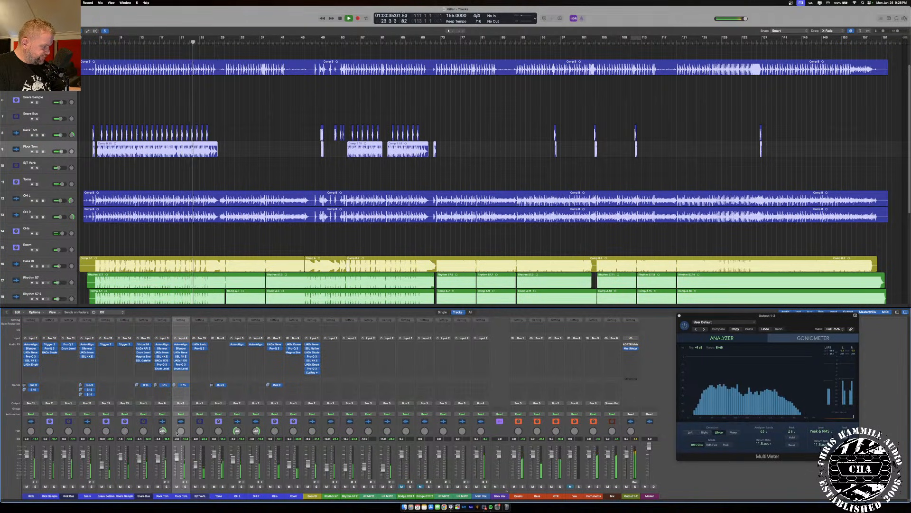
pyautogui.moveTo(177, 433); pyautogui.dragTo(177, 448)
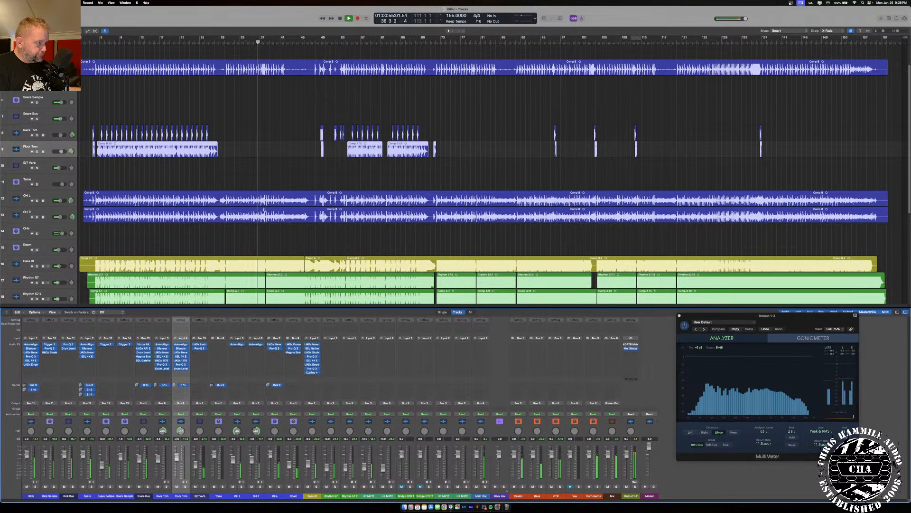
# - Review the bass and guitar arrangement during playback, selecting the second HR MK12 guitar track and replaying from around bar 83
pyautogui.scroll(2, 264, 209)
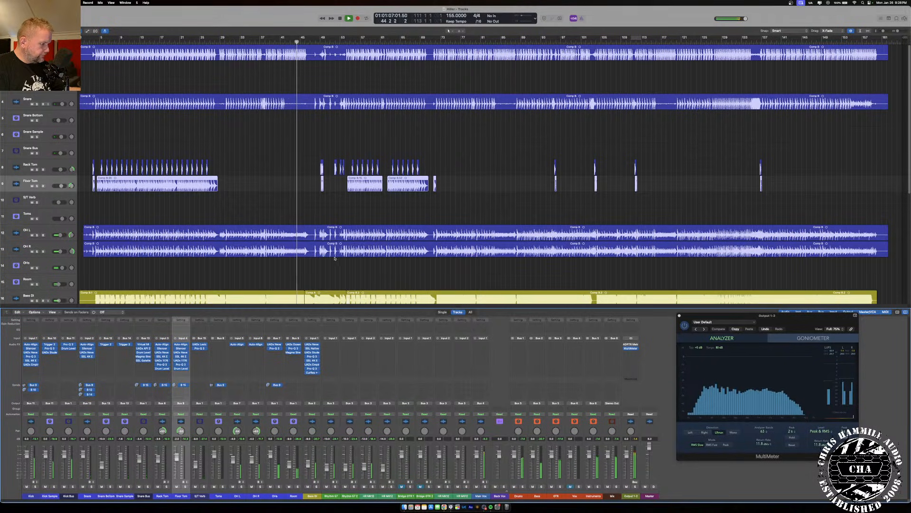
pyautogui.scroll(-2, 333, 226)
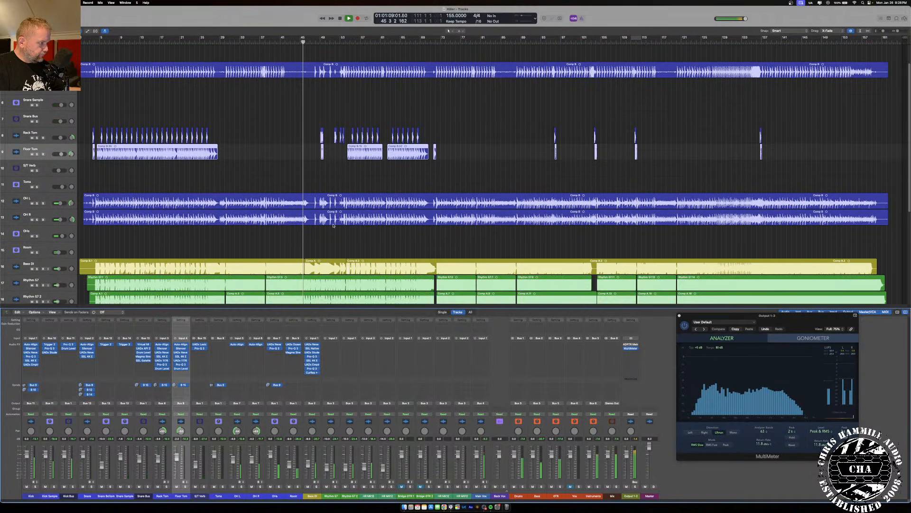
pyautogui.scroll(-2, 333, 226)
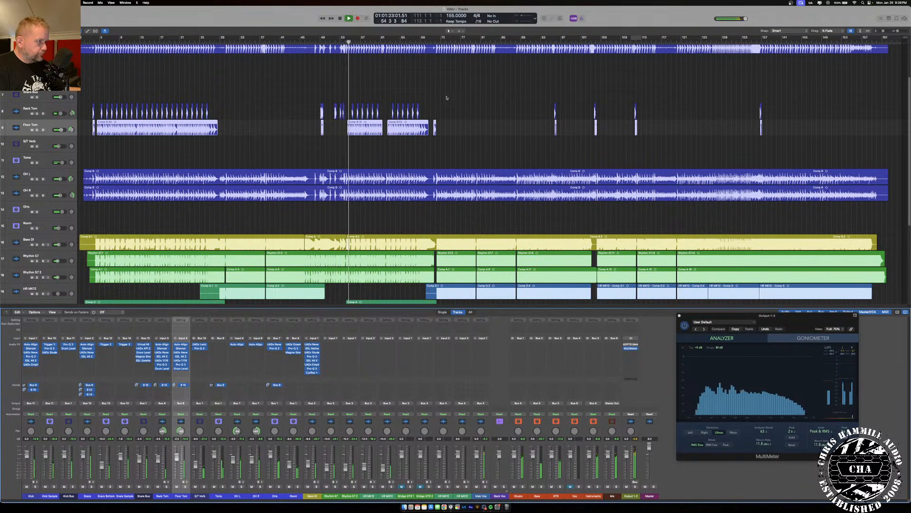
pyautogui.scroll(-5, 425, 204)
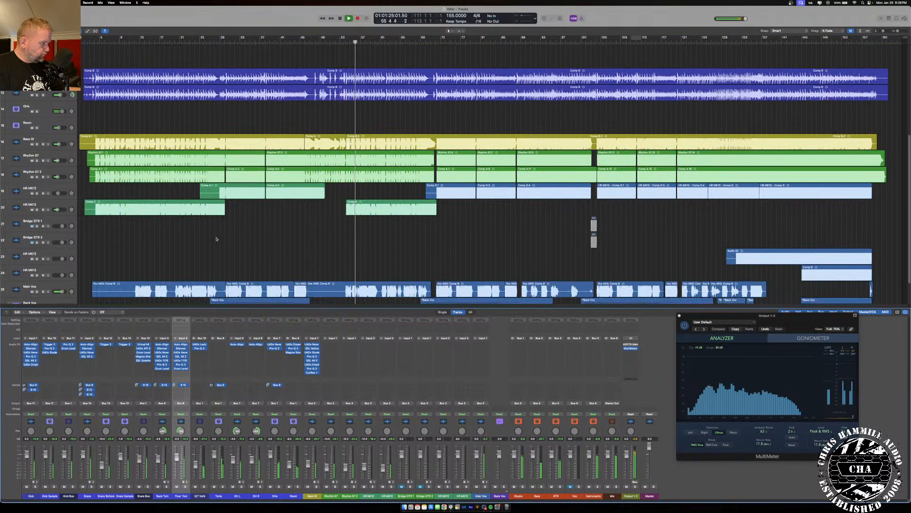
pyautogui.click(97, 202)
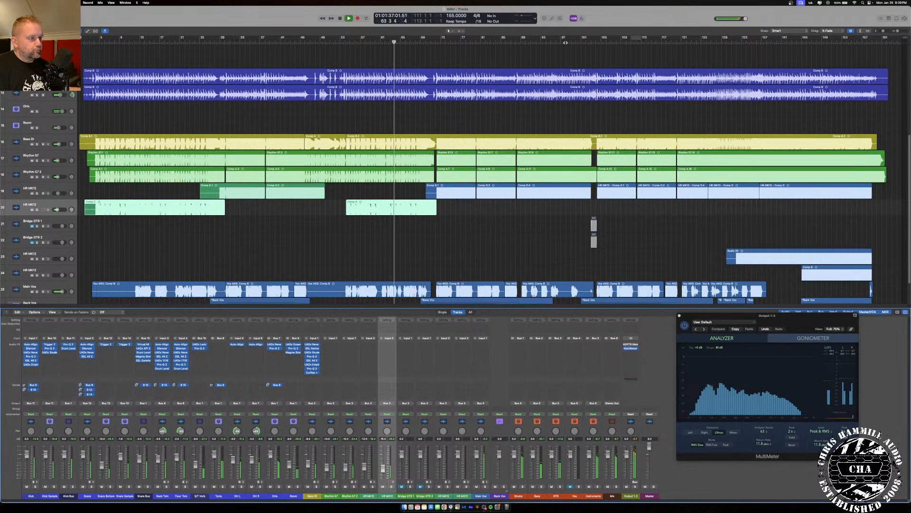
pyautogui.click(497, 42)
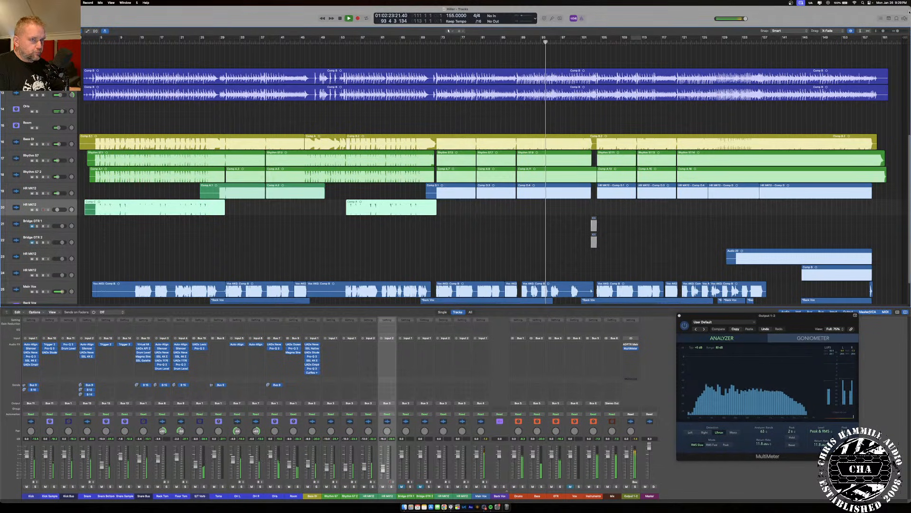
# - Split the Bass DI region at bar 88 and trim the earlier part's end to match the rhythm guitars' stop, replaying the result
pyautogui.moveTo(891, 31); pyautogui.dragTo(903, 30)
pyautogui.hscroll(-2, 378, 150)
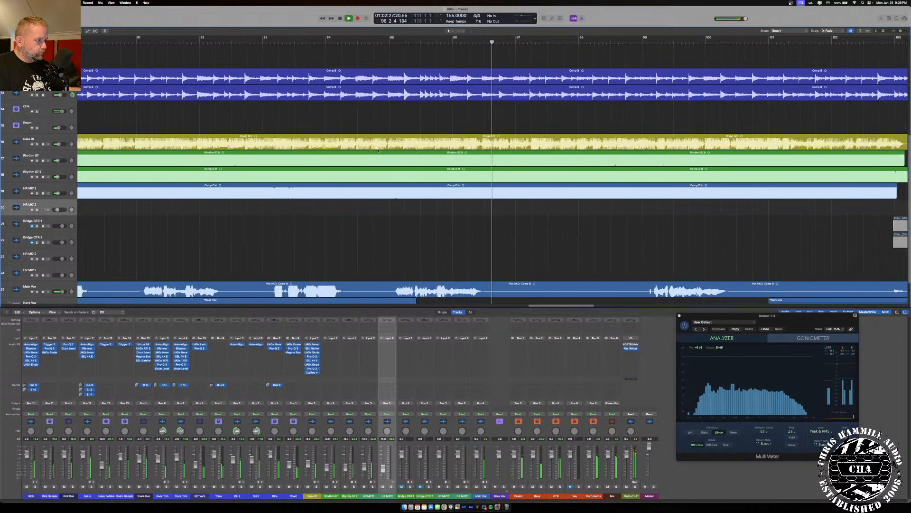
pyautogui.hscroll(-6, 378, 150)
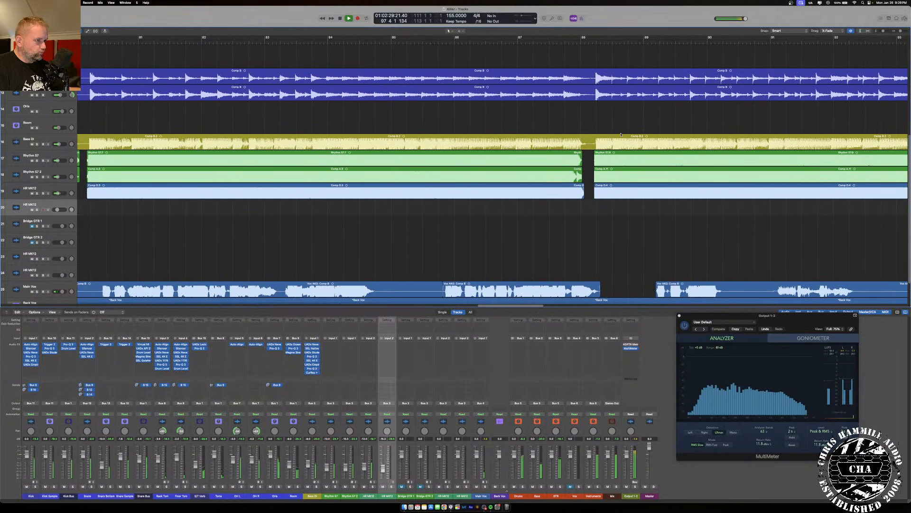
pyautogui.click(465, 41)
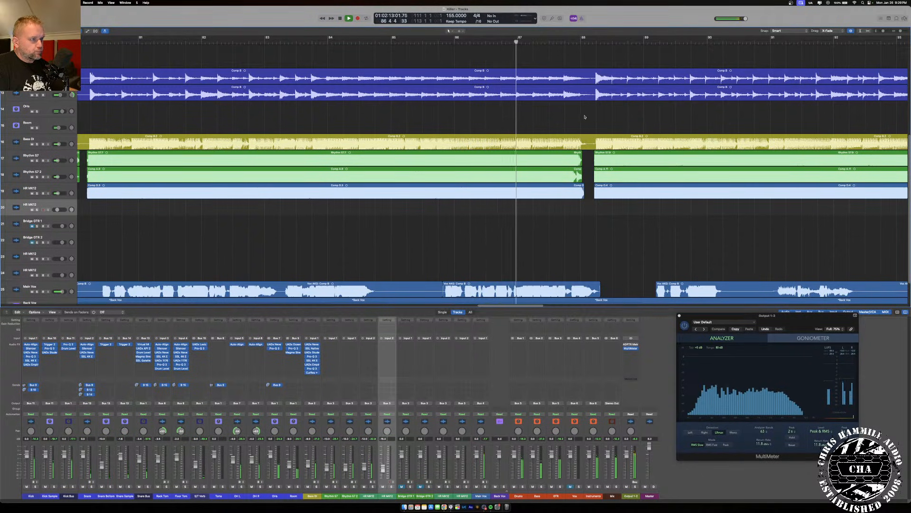
pyautogui.hscroll(4, 579, 121)
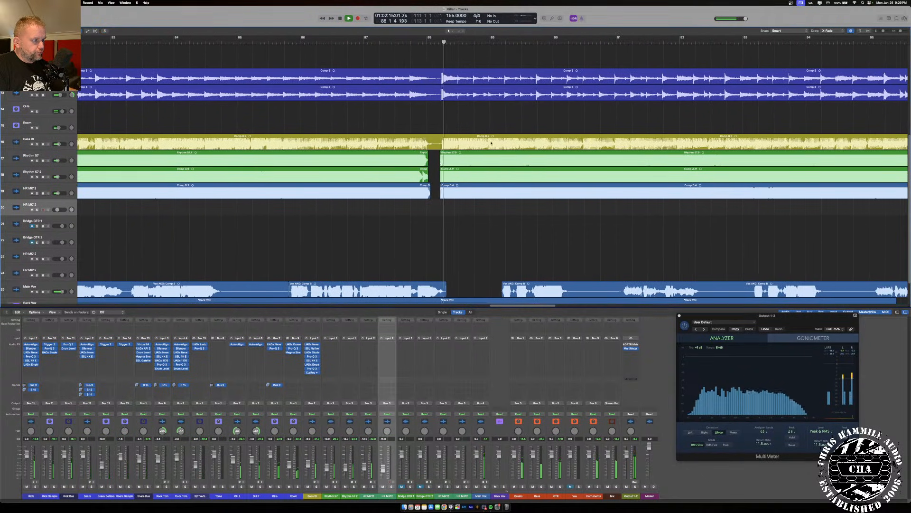
pyautogui.press('space')
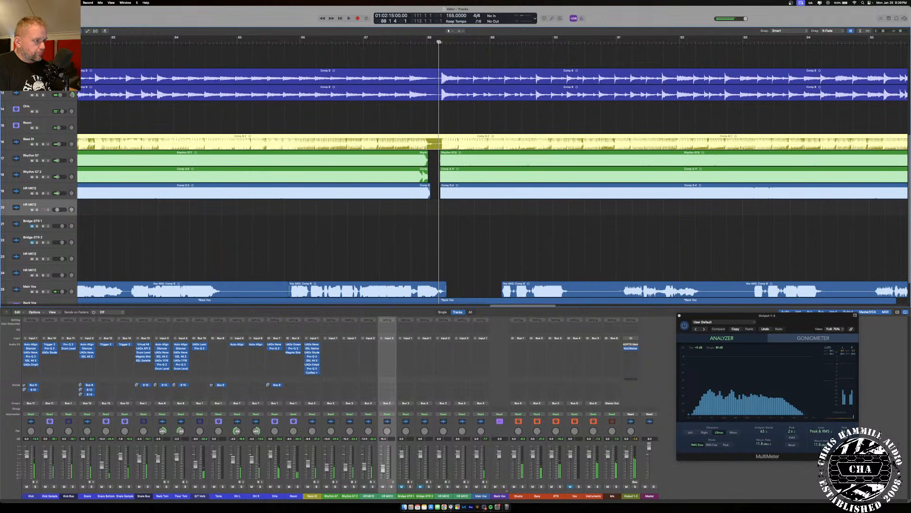
pyautogui.press('super+t')
pyautogui.click(434, 143)
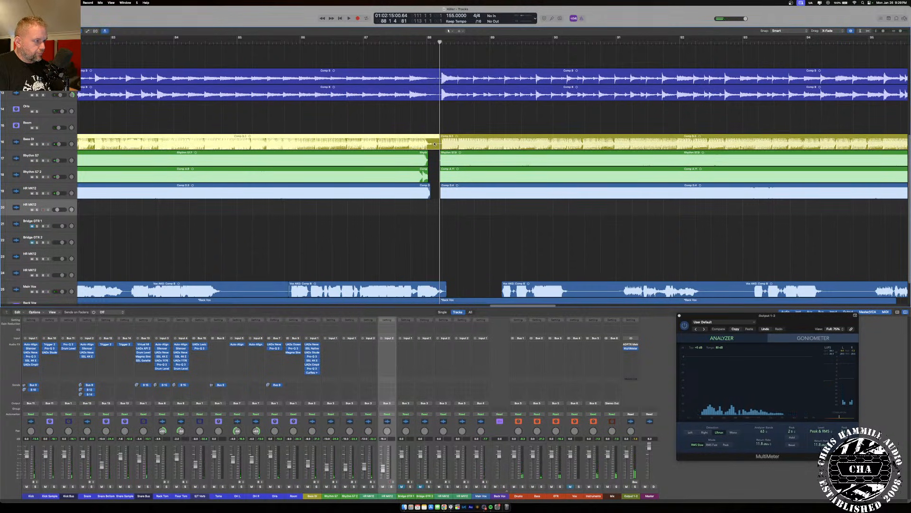
pyautogui.moveTo(439, 147); pyautogui.dragTo(429, 148)
pyautogui.click(382, 47)
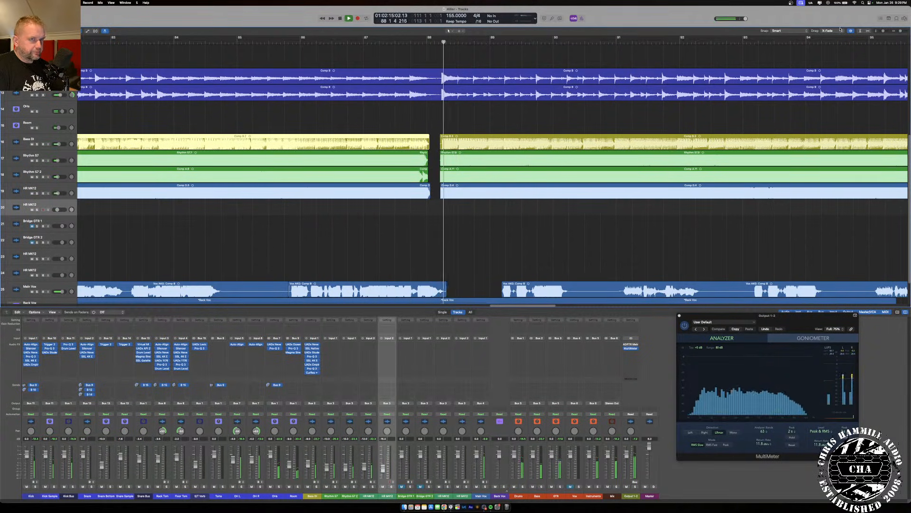
# - Review the bass and guitar regions from around bar 88 to the song's end during playback, checking how their stops and gaps line up
pyautogui.press('super+Left')
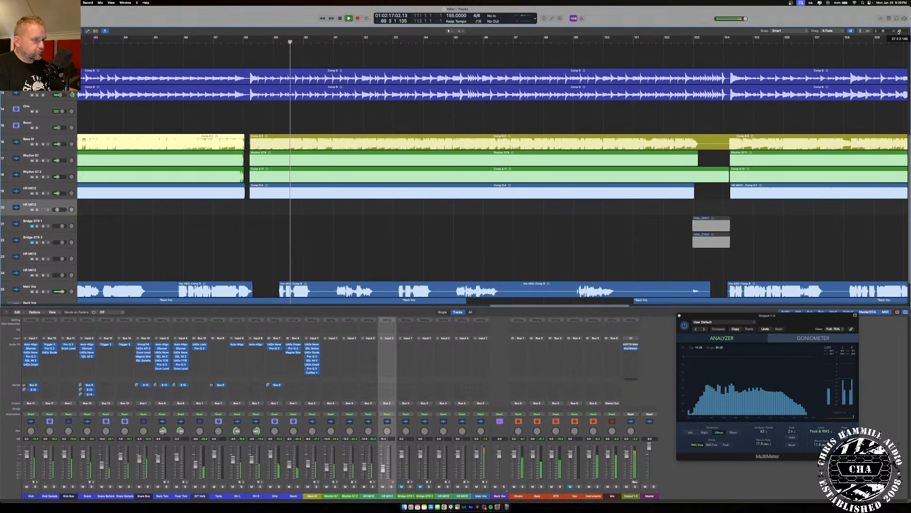
pyautogui.hscroll(-10, 596, 145)
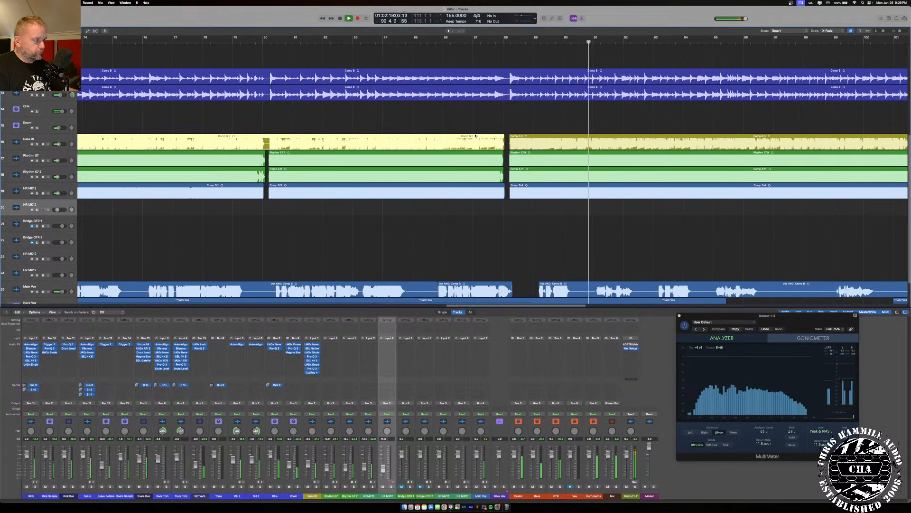
pyautogui.hscroll(8, 598, 140)
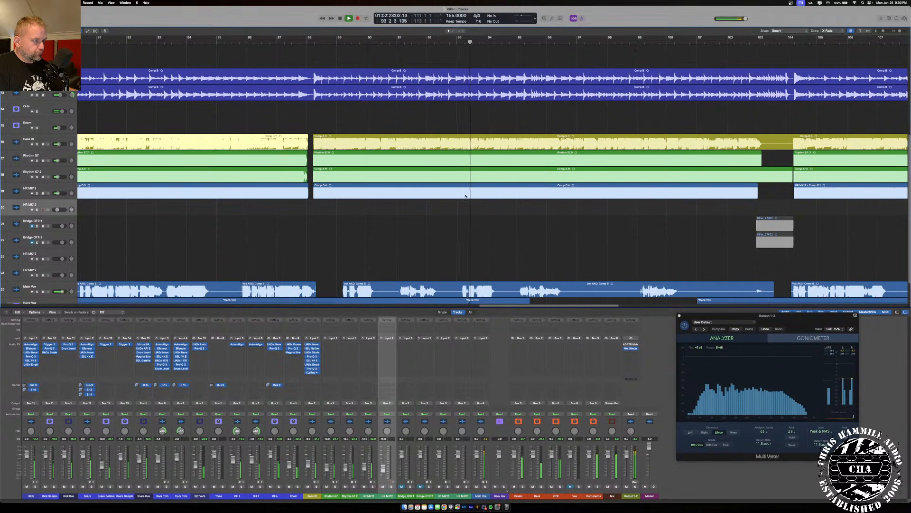
pyautogui.hscroll(3, 455, 196)
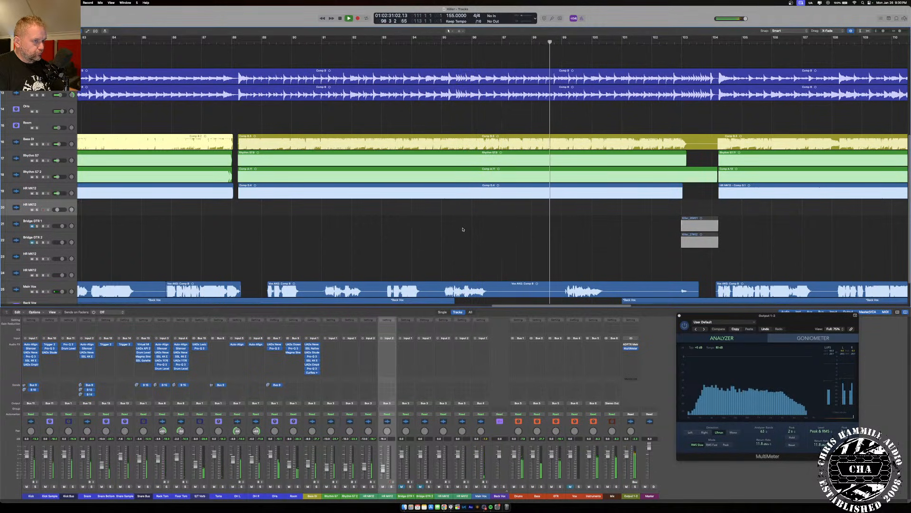
pyautogui.hscroll(5, 456, 228)
pyautogui.hscroll(1, 461, 228)
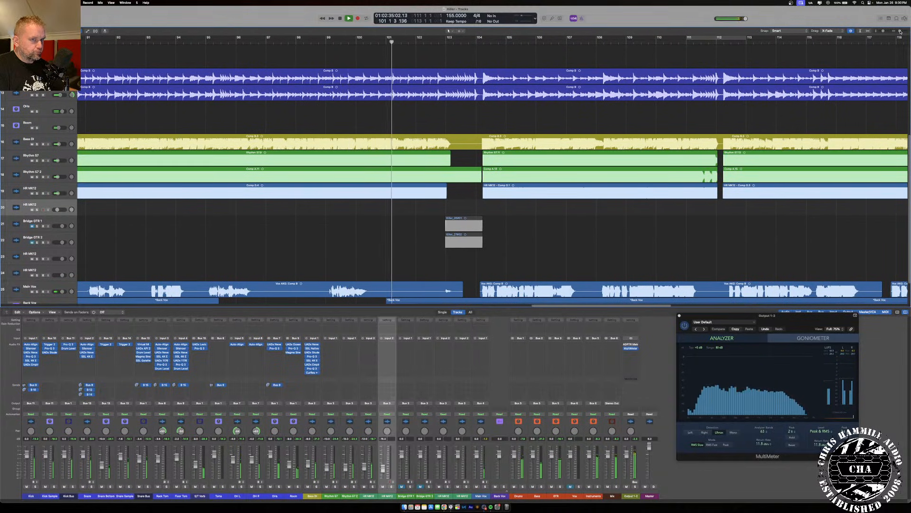
pyautogui.moveTo(883, 31); pyautogui.dragTo(895, 32)
pyautogui.press('super+Up')
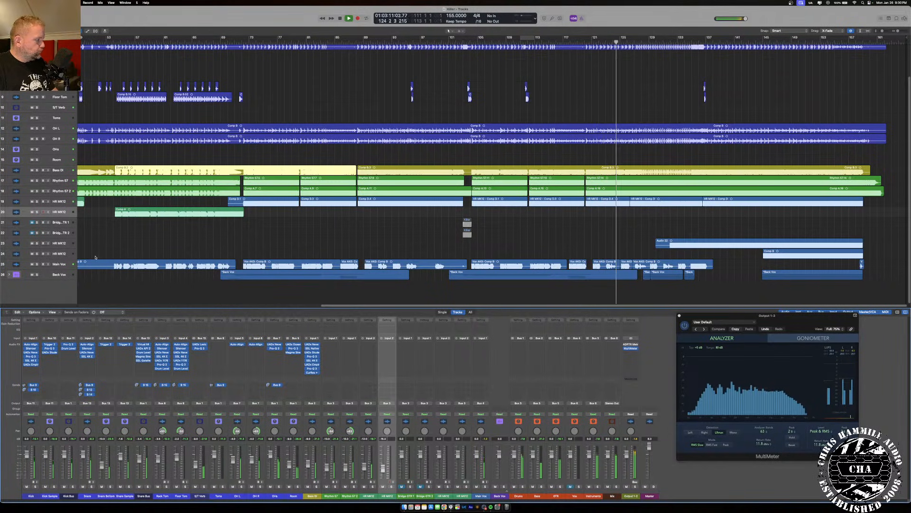
# - Lower the faders of the last two HR MK12 guitar tracks together during playback, leaving the second of the pair selected
pyautogui.click(64, 242)
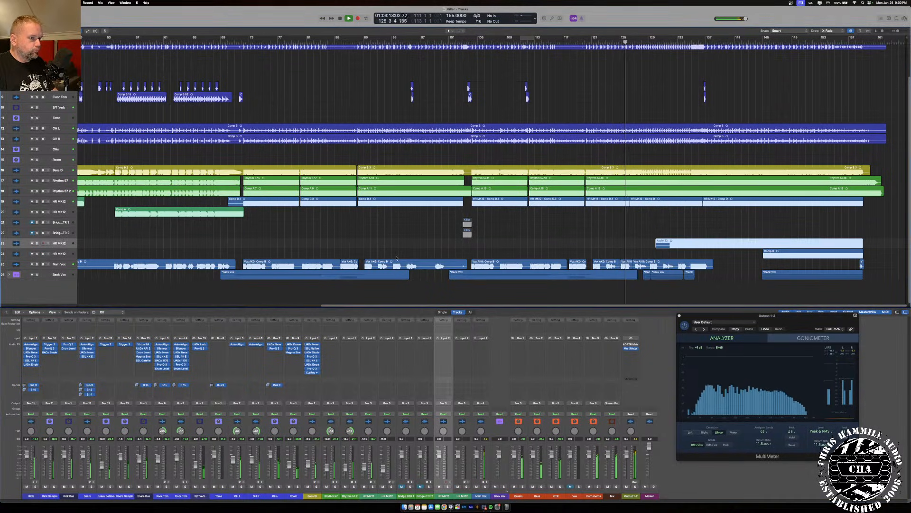
pyautogui.keyDown('shift'); pyautogui.click(462, 455); pyautogui.keyUp('shift')
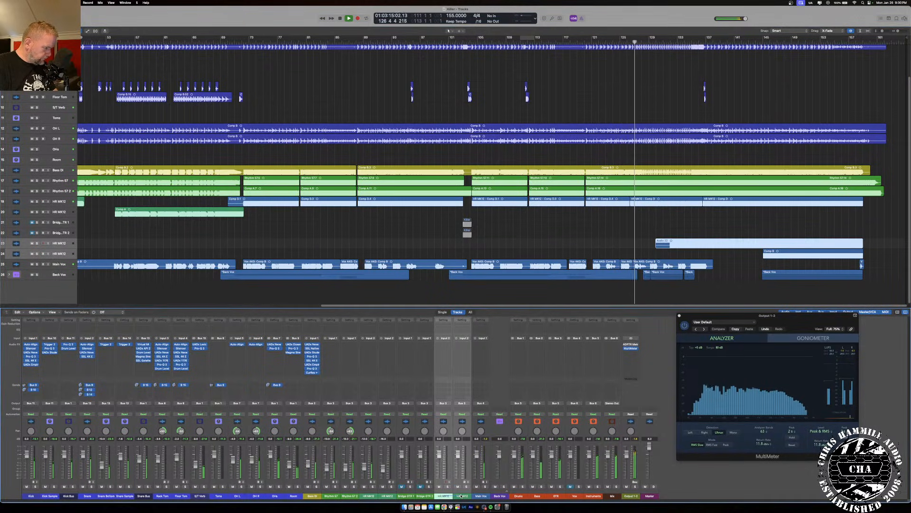
pyautogui.moveTo(439, 457); pyautogui.dragTo(439, 467)
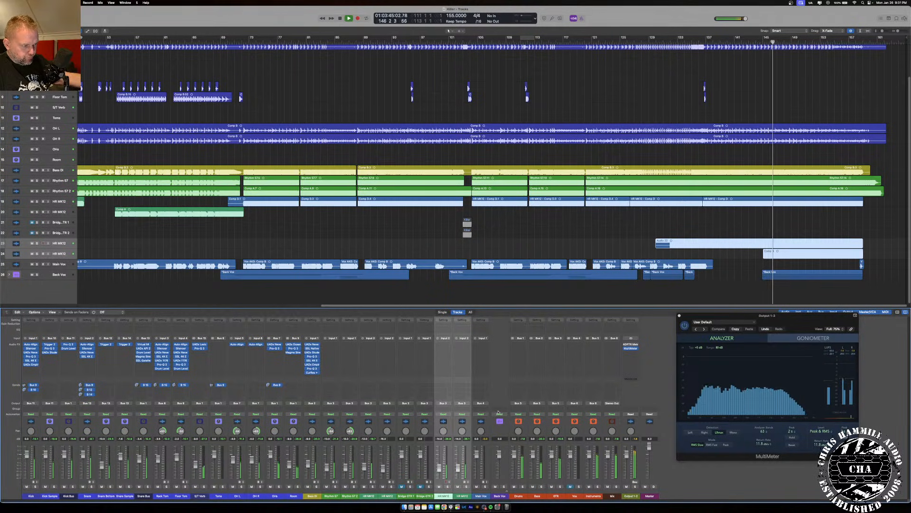
pyautogui.click(462, 484)
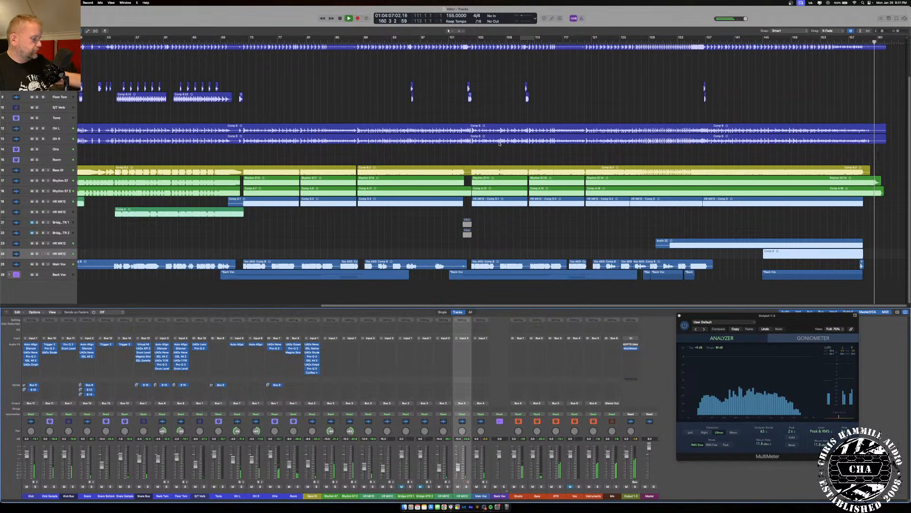
# - Stop playback at the song's end, return to the start and switch to OBS to select the Just Camera scene
pyautogui.press('space')
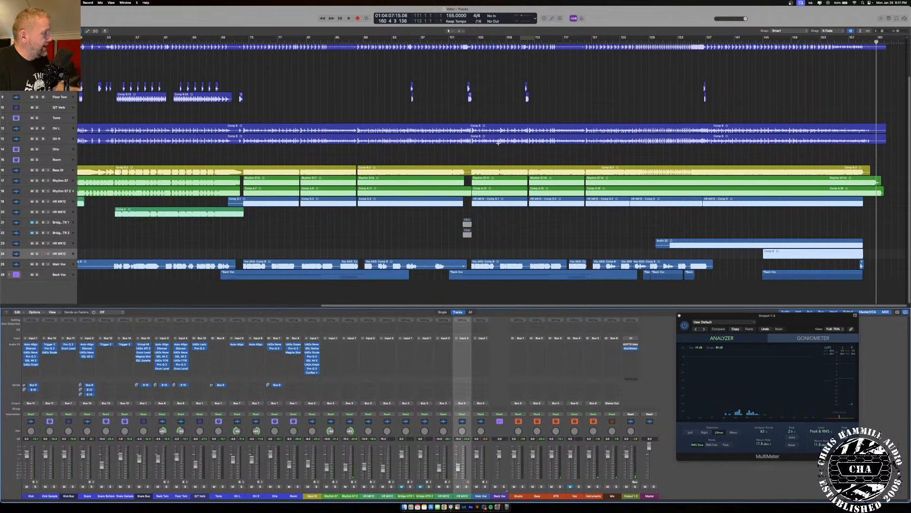
pyautogui.press('Return')
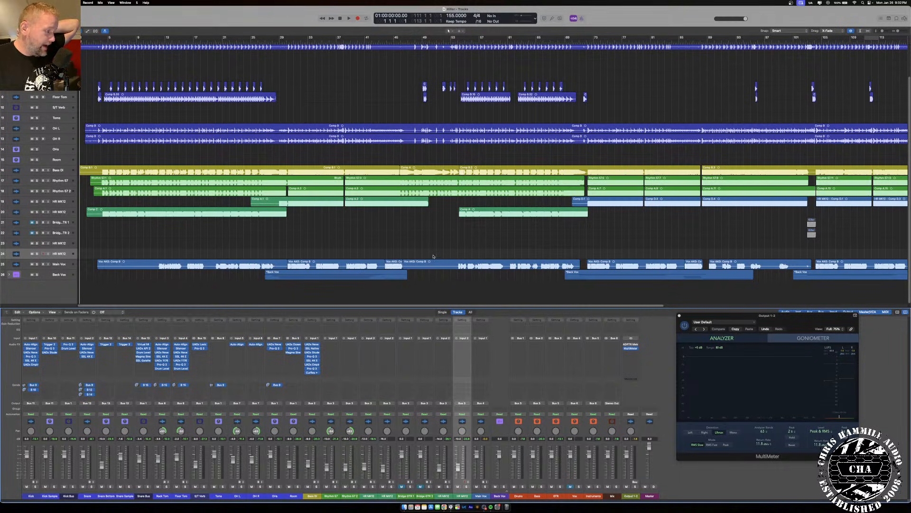
pyautogui.click(491, 507)
pyautogui.click(645, 370)
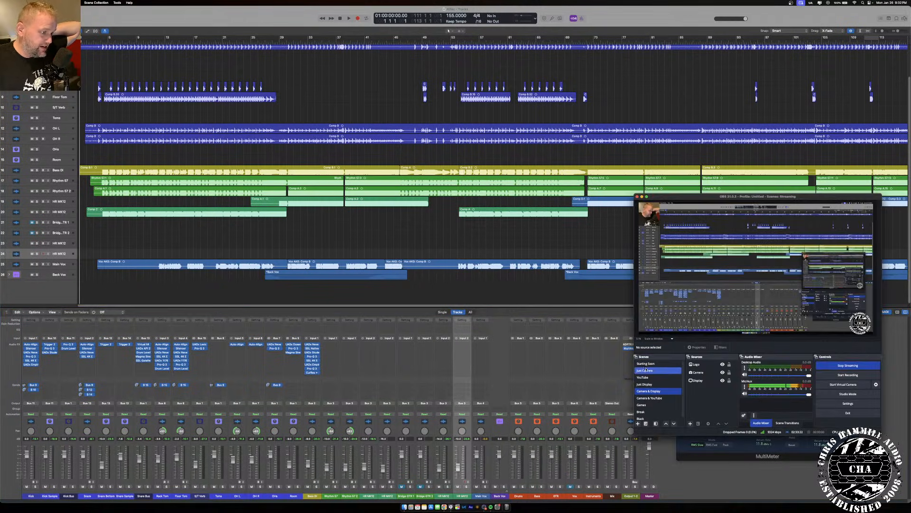